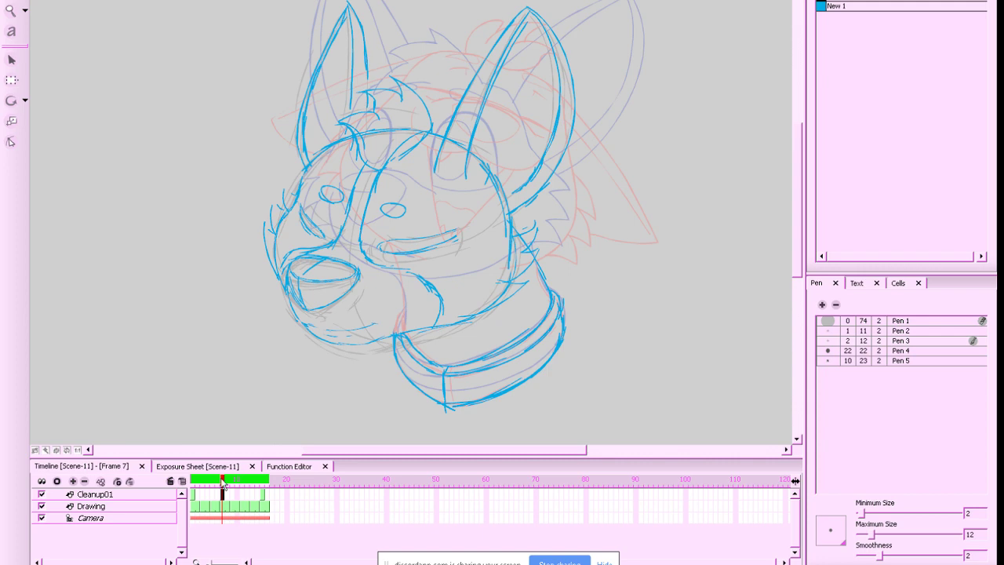
Go to frame 11 of the Cleanup01 layer and turn on onion skin over the rough head sketch
{"action": "mouse_move", "coordinate": [223, 484]}
{"action": "left_mouse_down"}
{"action": "mouse_move", "coordinate": [258, 484]}
{"action": "mouse_move", "coordinate": [197, 486]}
{"action": "mouse_move", "coordinate": [260, 486]}
{"action": "mouse_move", "coordinate": [241, 486]}
{"action": "left_mouse_up"}
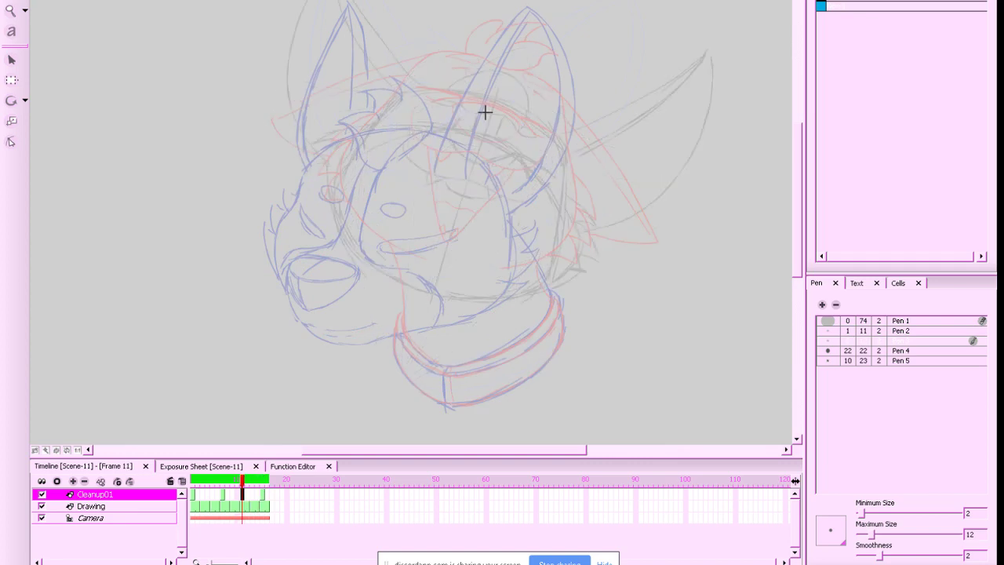
{"action": "key", "text": "alt+o"}
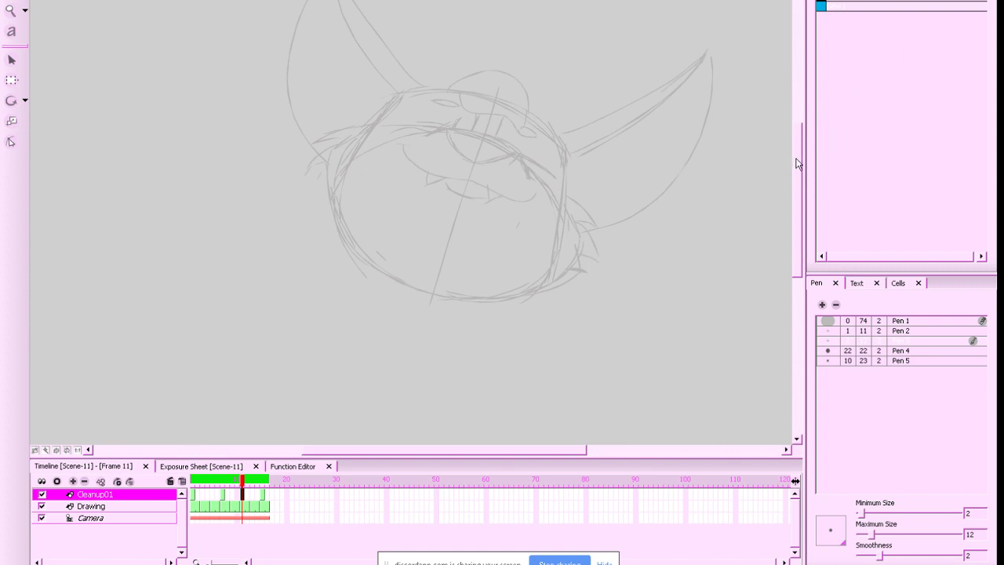
{"action": "scroll", "coordinate": [665, 196], "scroll_direction": "up", "scroll_amount": 5}
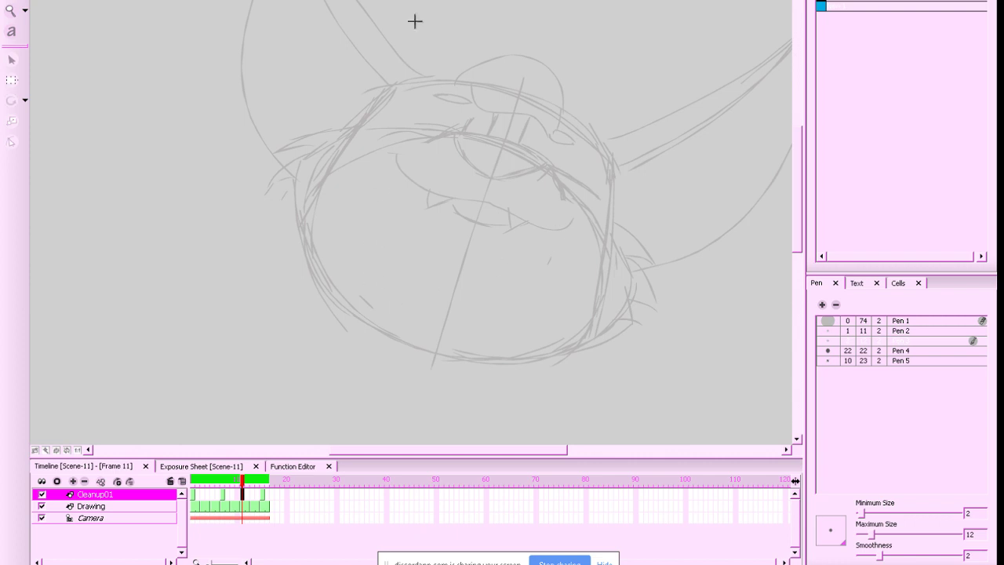
{"action": "key", "text": "alt+o"}
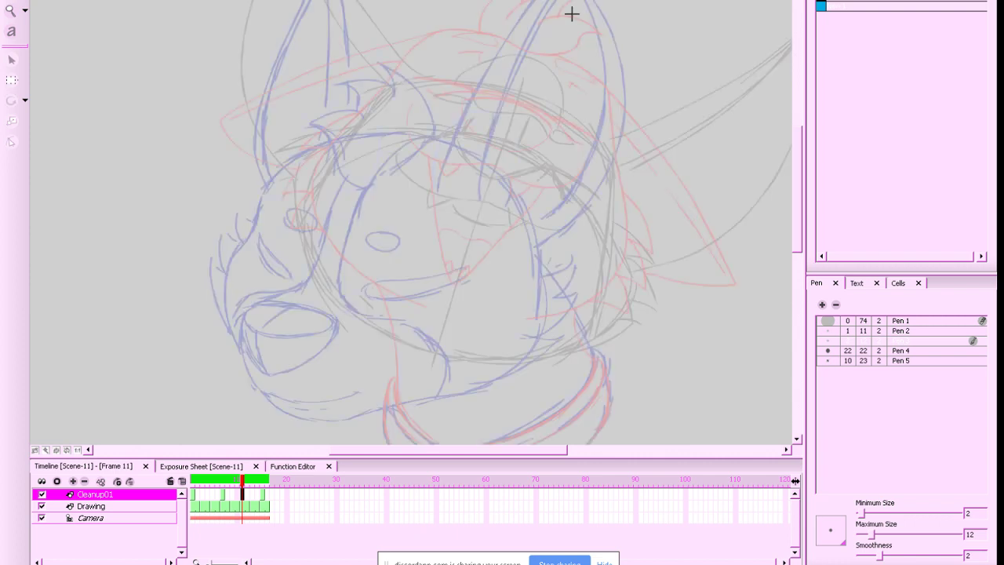
{"action": "left_click_drag", "start_coordinate": [706, 98], "coordinate": [688, 88]}
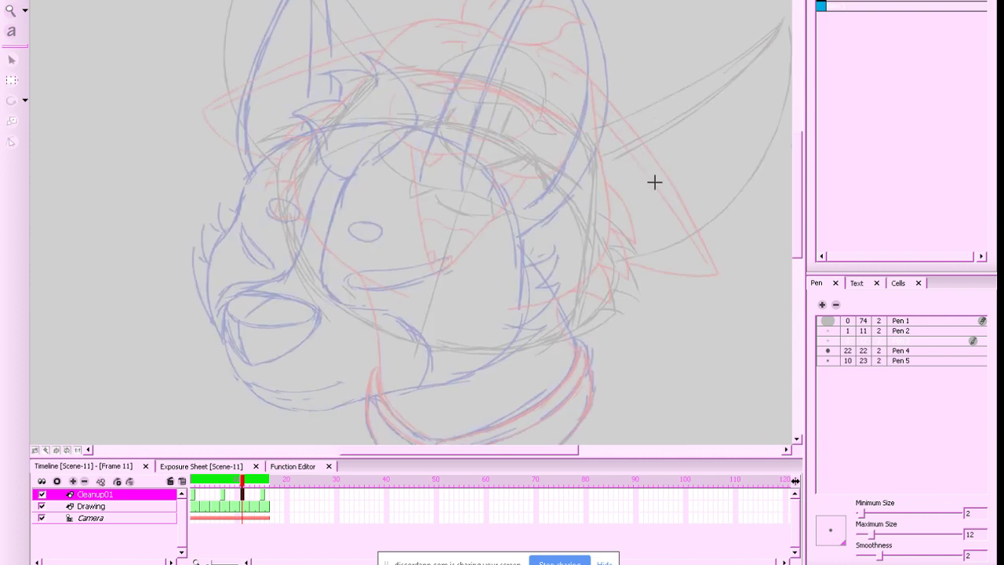
{"action": "mouse_move", "coordinate": [697, 172]}
{"action": "left_mouse_down"}
{"action": "mouse_move", "coordinate": [693, 82]}
{"action": "mouse_move", "coordinate": [656, 32]}
{"action": "left_mouse_up"}
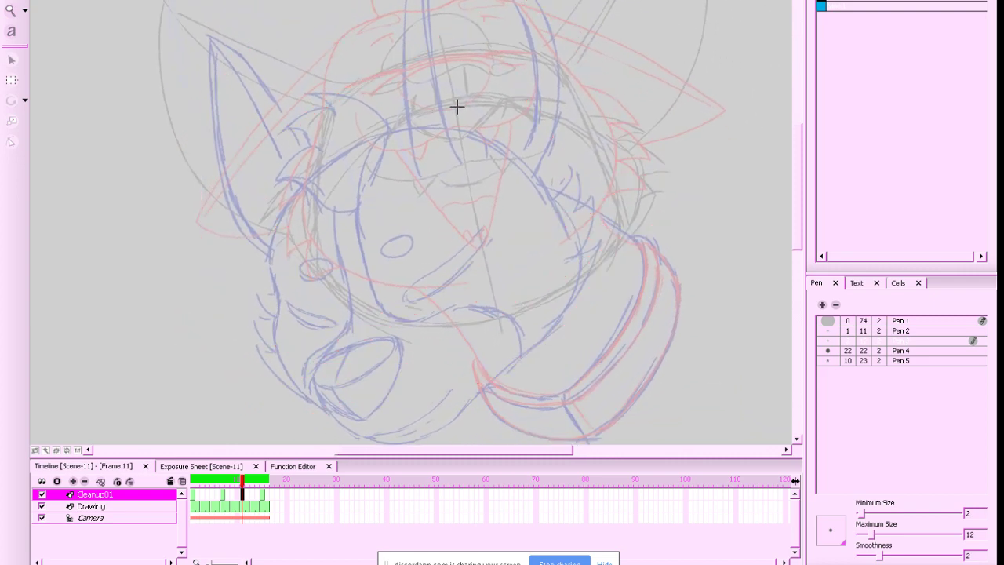
Undo the trial nose stroke, choose the black line colour and turn onion skin back on
{"action": "mouse_move", "coordinate": [477, 96]}
{"action": "left_mouse_down"}
{"action": "mouse_move", "coordinate": [499, 105]}
{"action": "mouse_move", "coordinate": [415, 110]}
{"action": "left_mouse_up"}
{"action": "key", "text": "ctrl+z"}
{"action": "key", "text": "ctrl+z"}
{"action": "key", "text": "alt+o"}
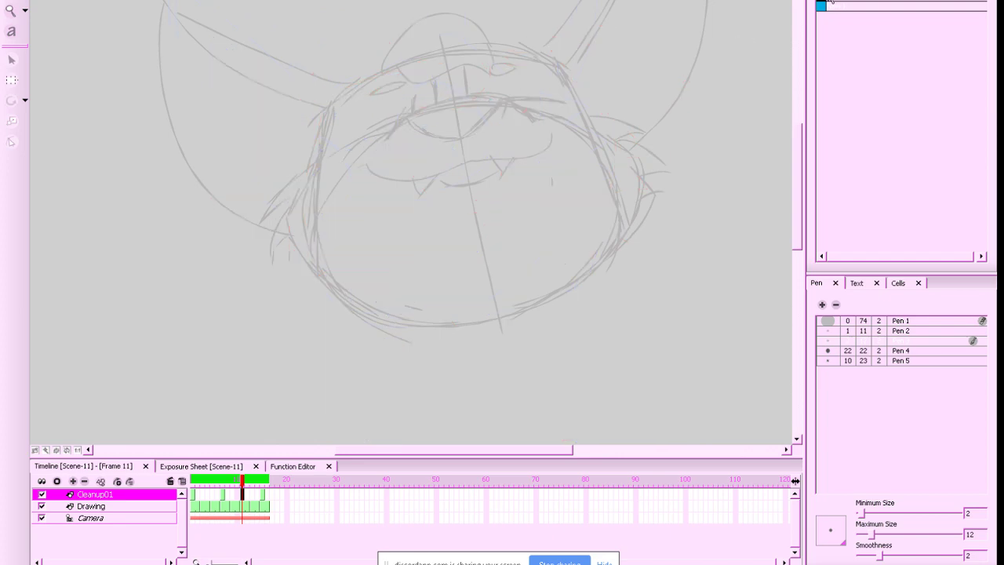
{"action": "left_click", "coordinate": [830, 3]}
{"action": "key", "text": "alt+o"}
{"action": "key", "text": "alt+o"}
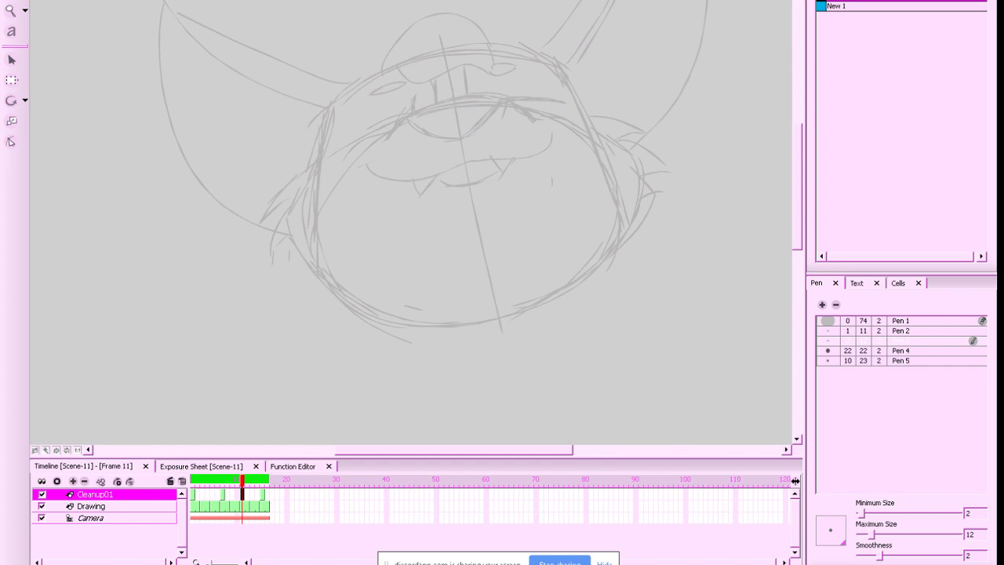
{"action": "key", "text": "alt+o"}
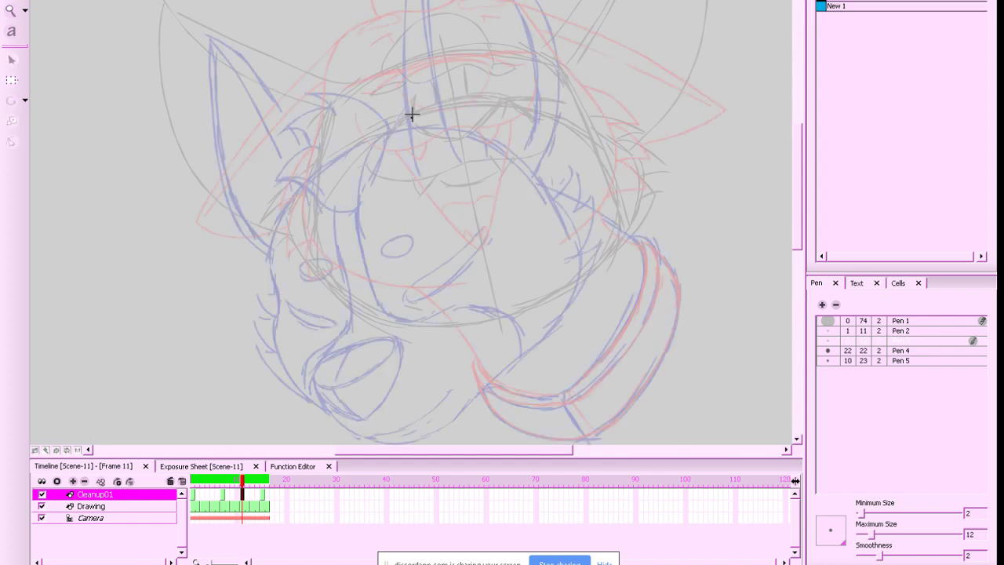
Ink the curved upper edge of the nose and trim the end of the line at its right corner
{"action": "mouse_move", "coordinate": [411, 118]}
{"action": "left_mouse_down"}
{"action": "mouse_move", "coordinate": [440, 98]}
{"action": "mouse_move", "coordinate": [493, 99]}
{"action": "left_mouse_up"}
{"action": "left_click_drag", "start_coordinate": [583, 77], "coordinate": [582, 92]}
{"action": "key", "text": "alt+e"}
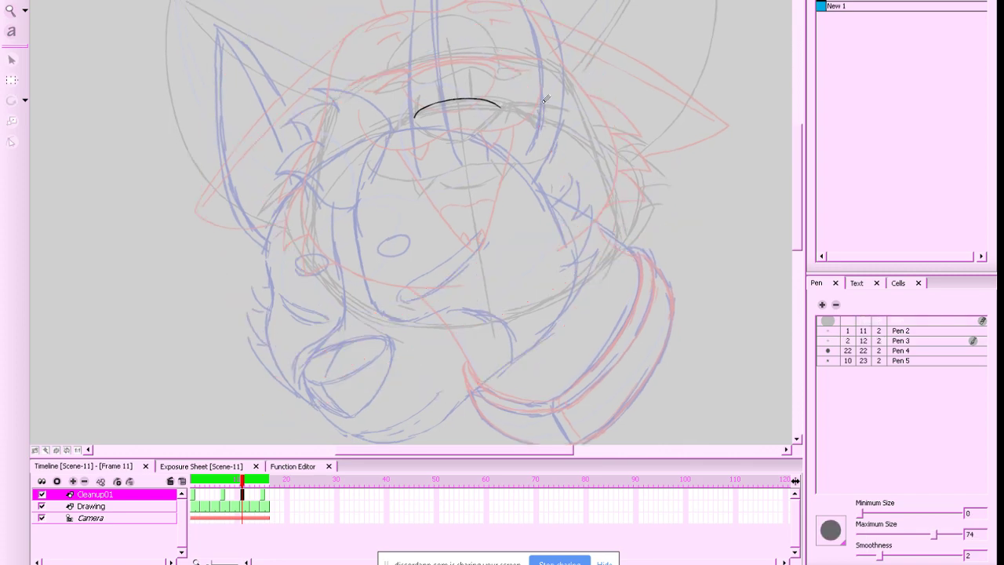
{"action": "left_click_drag", "start_coordinate": [506, 104], "coordinate": [498, 111]}
{"action": "key", "text": "alt+b"}
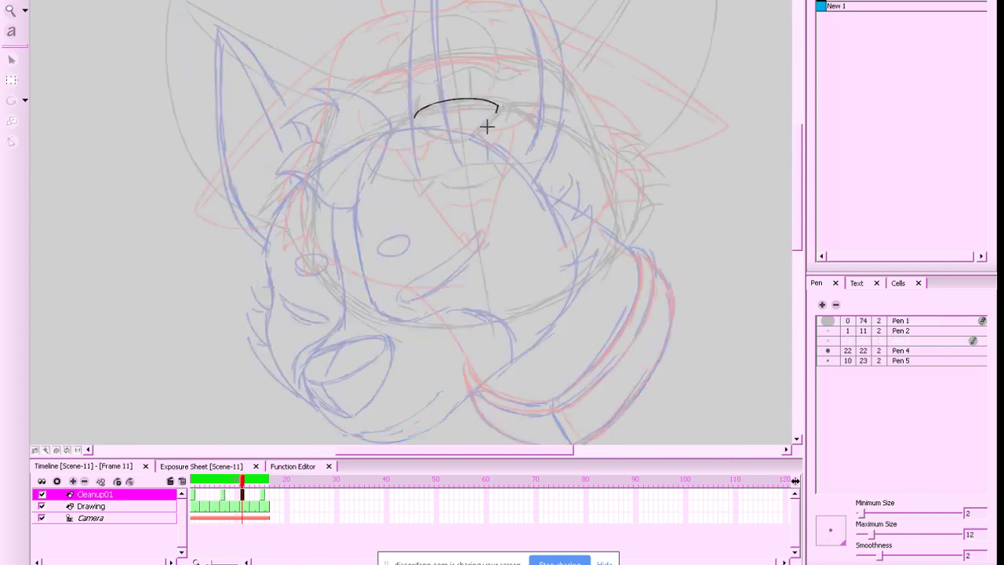
Draw the nose's right side curving from the upper corner down to the bottom point, retrying until it fits the sketch
{"action": "left_click_drag", "start_coordinate": [499, 104], "coordinate": [459, 147]}
{"action": "key", "text": "ctrl+z"}
{"action": "left_click_drag", "start_coordinate": [497, 105], "coordinate": [458, 147]}
{"action": "key", "text": "ctrl+z"}
{"action": "left_click_drag", "start_coordinate": [499, 104], "coordinate": [459, 149]}
{"action": "key", "text": "ctrl+z"}
{"action": "mouse_move", "coordinate": [499, 105]}
{"action": "left_mouse_down"}
{"action": "mouse_move", "coordinate": [487, 131]}
{"action": "mouse_move", "coordinate": [462, 147]}
{"action": "left_mouse_up"}
Try the nose's lower-left curve from the left corner down to the bottom point
{"action": "left_click_drag", "start_coordinate": [414, 115], "coordinate": [471, 145]}
{"action": "key", "text": "ctrl+z"}
{"action": "mouse_move", "coordinate": [414, 114]}
{"action": "left_mouse_down"}
{"action": "mouse_move", "coordinate": [437, 139]}
{"action": "mouse_move", "coordinate": [494, 135]}
{"action": "mouse_move", "coordinate": [455, 145]}
{"action": "mouse_move", "coordinate": [420, 131]}
{"action": "mouse_move", "coordinate": [415, 115]}
{"action": "mouse_move", "coordinate": [464, 144]}
{"action": "left_mouse_up"}
{"action": "key", "text": "ctrl+z"}
{"action": "key", "text": "ctrl+z"}
Flip between frame 11 and the neighbouring Cleanup01 drawings to compare the nose's shape and placement
{"action": "key", "text": "f"}
{"action": "key", "text": "g"}
{"action": "key", "text": "g"}
{"action": "key", "text": "f"}
{"action": "key", "text": "f"}
{"action": "key", "text": "g"}
{"action": "key", "text": "comma"}
{"action": "key", "text": "comma"}
{"action": "key", "text": "comma"}
{"action": "key", "text": "comma"}
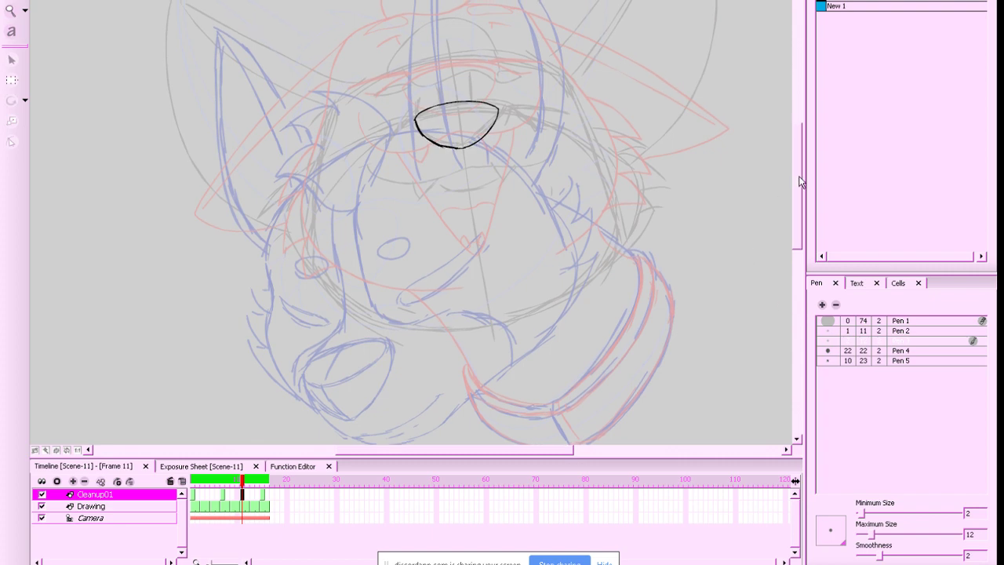
{"action": "key", "text": "g"}
{"action": "key", "text": "g"}
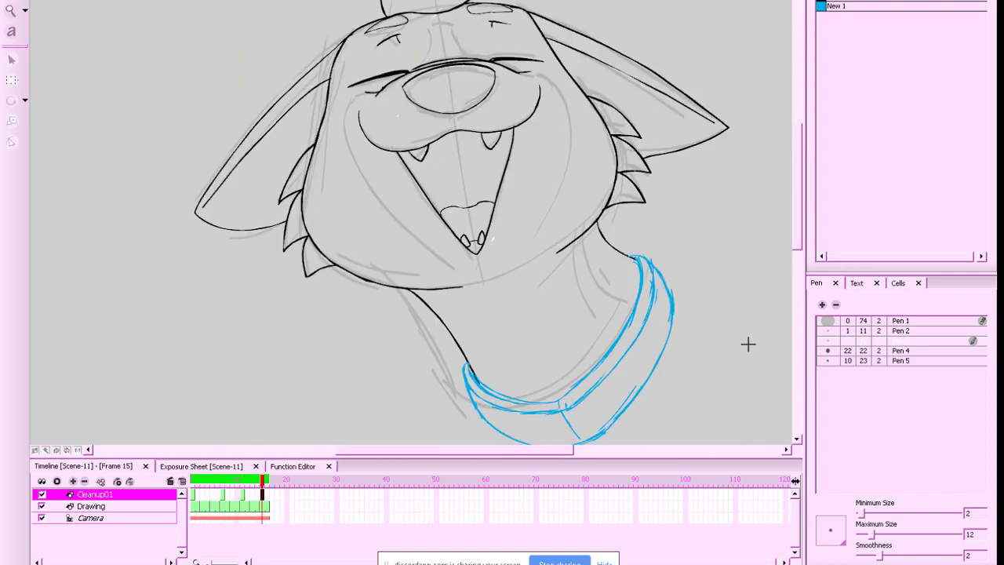
{"action": "key", "text": "f"}
Erase the nose's lower-left line and redraw it to close the outline between the left corner and bottom point
{"action": "key", "text": "alt+e"}
{"action": "mouse_move", "coordinate": [417, 118]}
{"action": "left_mouse_down"}
{"action": "mouse_move", "coordinate": [455, 142]}
{"action": "mouse_move", "coordinate": [489, 112]}
{"action": "mouse_move", "coordinate": [464, 145]}
{"action": "left_mouse_up"}
{"action": "key", "text": "b"}
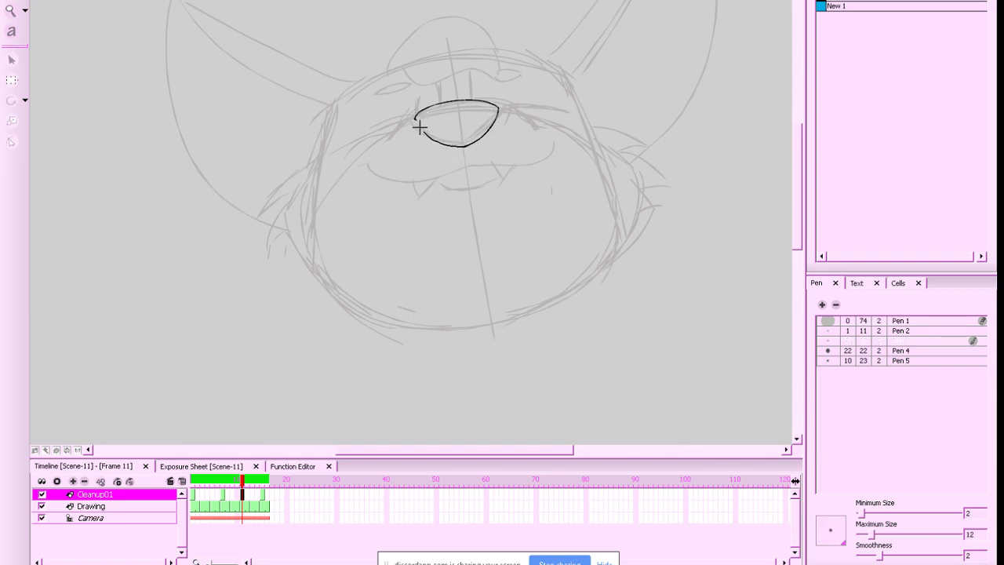
{"action": "key", "text": "ctrl+z"}
{"action": "key", "text": "2"}
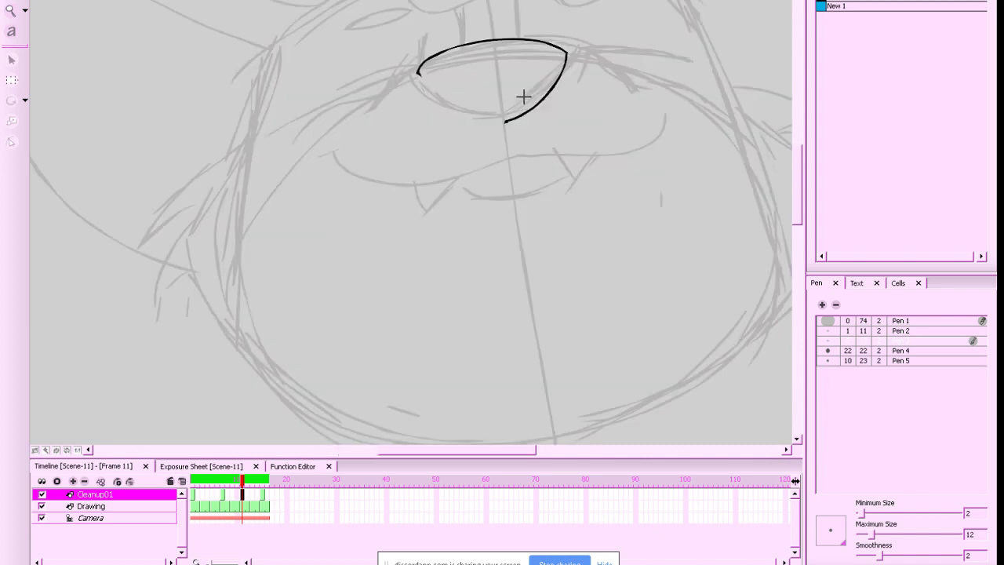
{"action": "left_click_drag", "start_coordinate": [614, 150], "coordinate": [536, 183]}
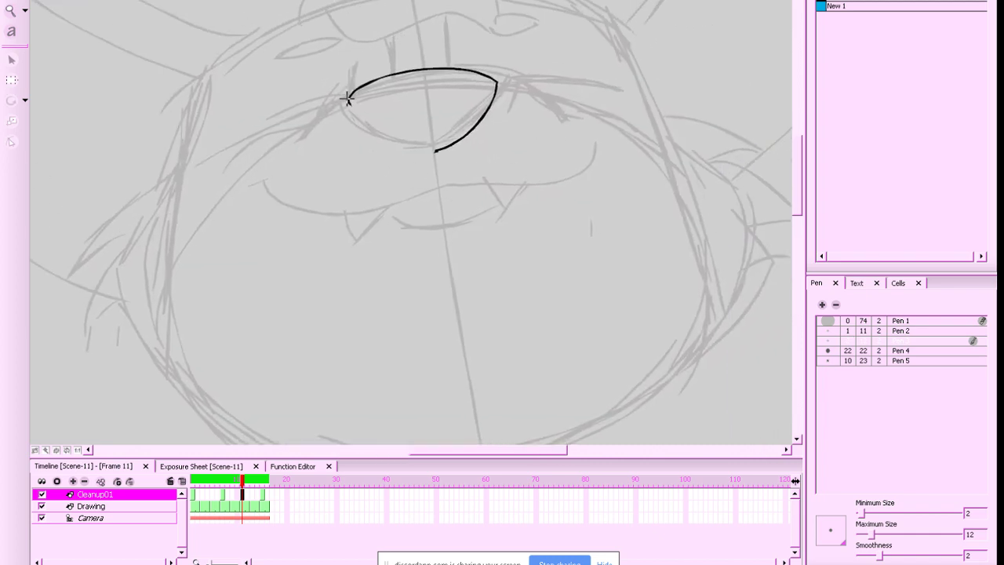
{"action": "mouse_move", "coordinate": [348, 103]}
{"action": "left_mouse_down"}
{"action": "mouse_move", "coordinate": [378, 138]}
{"action": "mouse_move", "coordinate": [495, 132]}
{"action": "mouse_move", "coordinate": [425, 152]}
{"action": "mouse_move", "coordinate": [348, 103]}
{"action": "left_mouse_up"}
{"action": "key", "text": "ctrl+z"}
{"action": "key", "text": "x"}
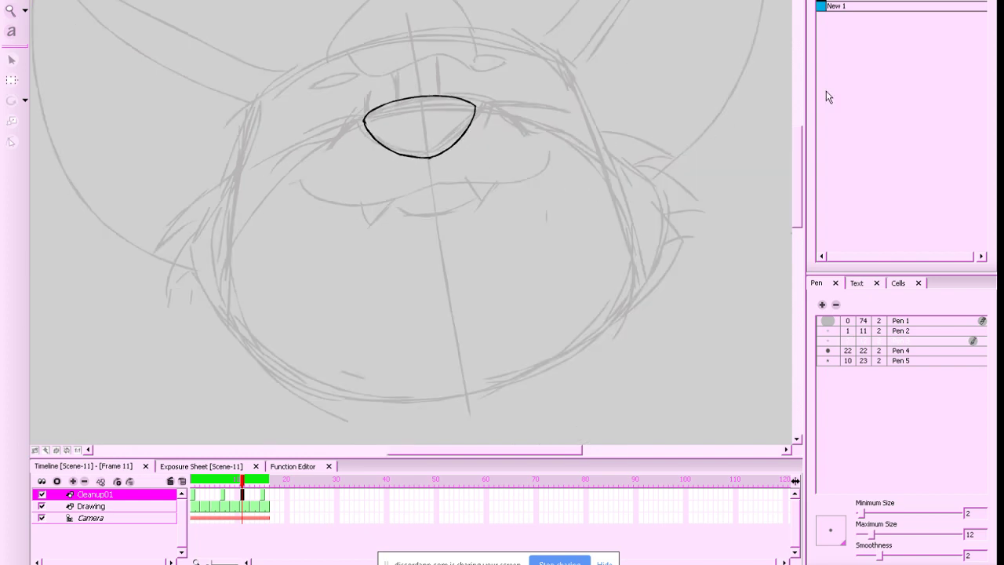
Ink the wavy mouth line over the sketch below the nose, with a short tick at each mouth corner
{"action": "key", "text": "f"}
{"action": "key", "text": "g"}
{"action": "key", "text": "g"}
{"action": "key", "text": "f"}
{"action": "mouse_move", "coordinate": [552, 145]}
{"action": "left_mouse_down"}
{"action": "mouse_move", "coordinate": [549, 162]}
{"action": "mouse_move", "coordinate": [510, 180]}
{"action": "mouse_move", "coordinate": [428, 184]}
{"action": "mouse_move", "coordinate": [371, 206]}
{"action": "mouse_move", "coordinate": [297, 184]}
{"action": "left_mouse_up"}
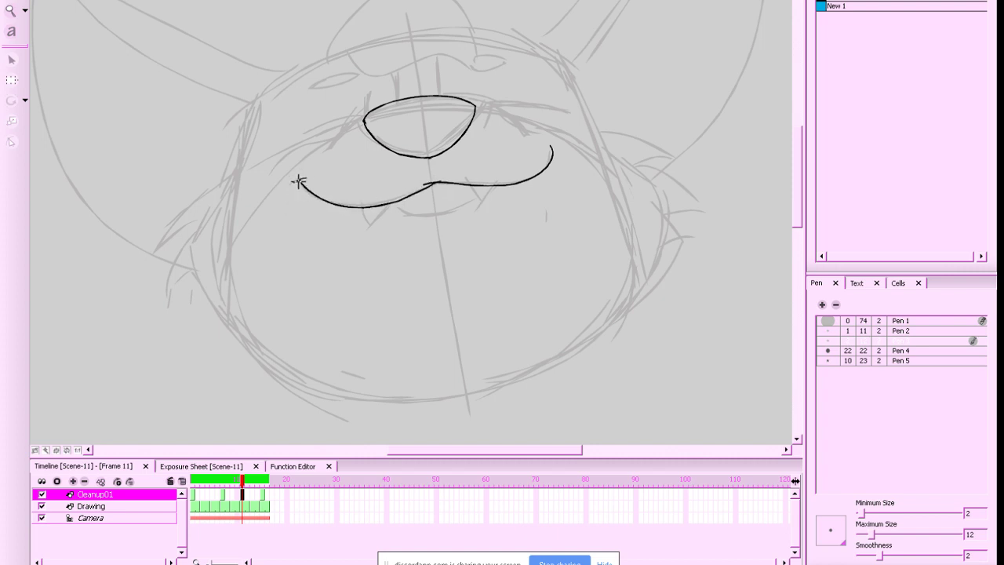
{"action": "left_click_drag", "start_coordinate": [552, 152], "coordinate": [545, 147]}
Draw two pointed fangs under the mouth line and a small curved lower lip between them
{"action": "mouse_move", "coordinate": [362, 207]}
{"action": "left_mouse_down"}
{"action": "mouse_move", "coordinate": [380, 216]}
{"action": "mouse_move", "coordinate": [389, 203]}
{"action": "left_mouse_up"}
{"action": "mouse_move", "coordinate": [471, 185]}
{"action": "left_mouse_down"}
{"action": "mouse_move", "coordinate": [483, 209]}
{"action": "mouse_move", "coordinate": [498, 182]}
{"action": "left_mouse_up"}
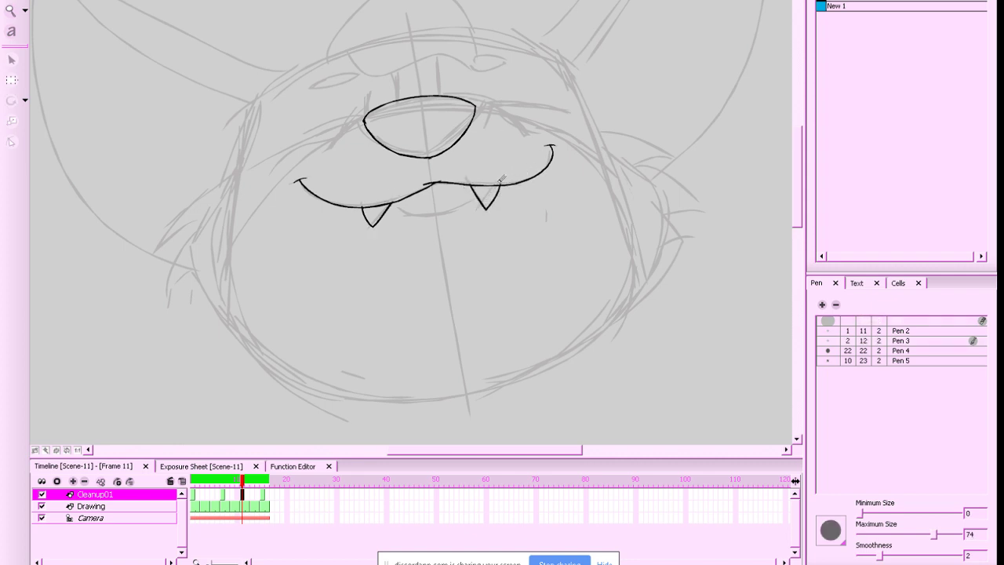
{"action": "mouse_move", "coordinate": [398, 207]}
{"action": "left_mouse_down"}
{"action": "mouse_move", "coordinate": [426, 215]}
{"action": "mouse_move", "coordinate": [471, 202]}
{"action": "left_mouse_up"}
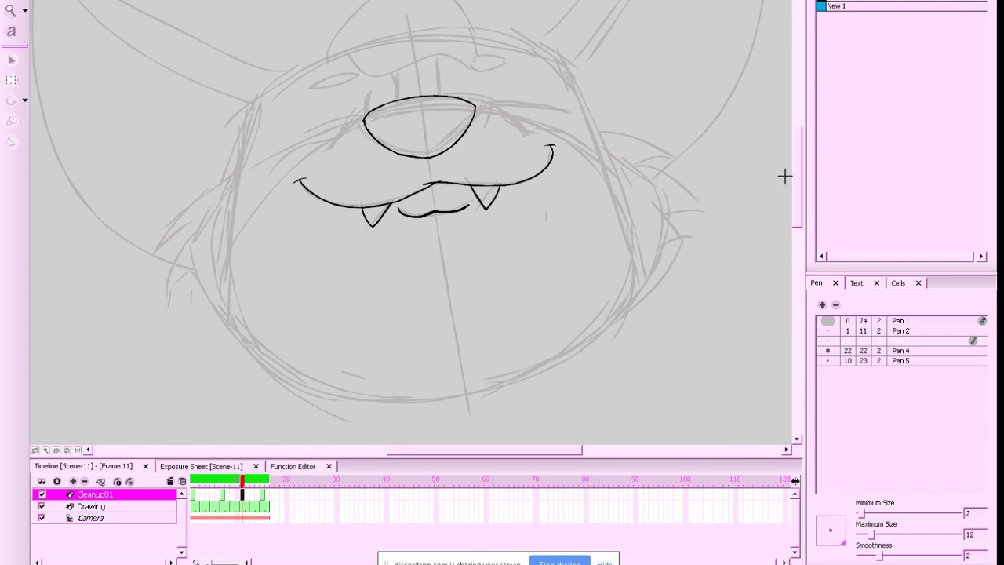
Compare the inked muzzle on frame 11 with the drawings on frames 7 and 15
{"action": "left_click_drag", "start_coordinate": [794, 178], "coordinate": [792, 178]}
{"action": "key", "text": "1"}
{"action": "key", "text": "f"}
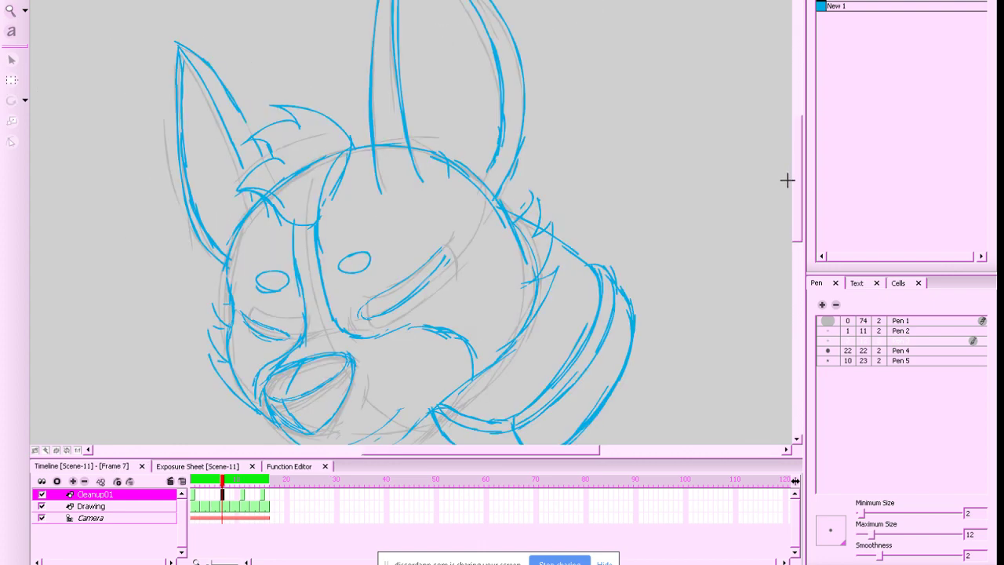
{"action": "key", "text": "g"}
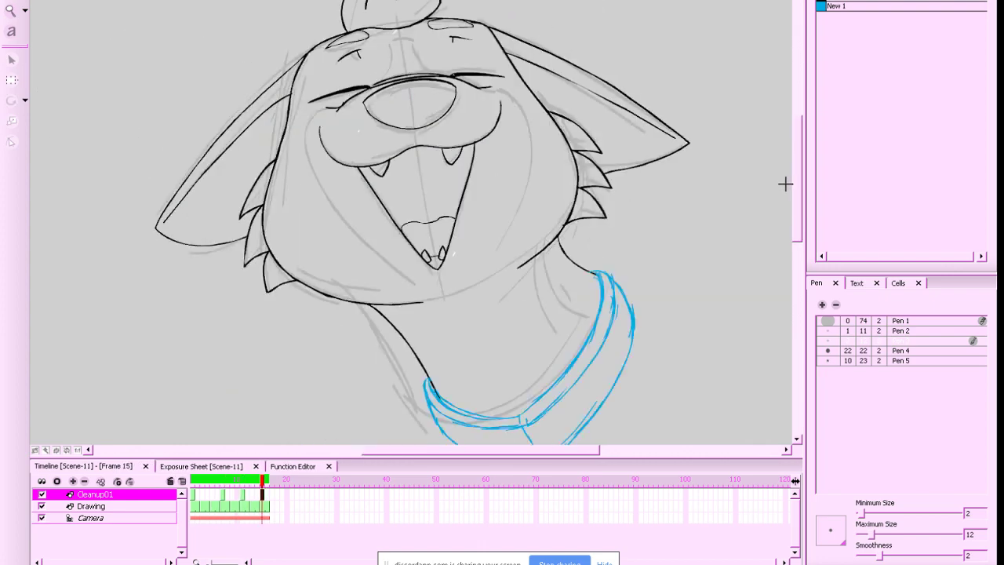
{"action": "key", "text": "f"}
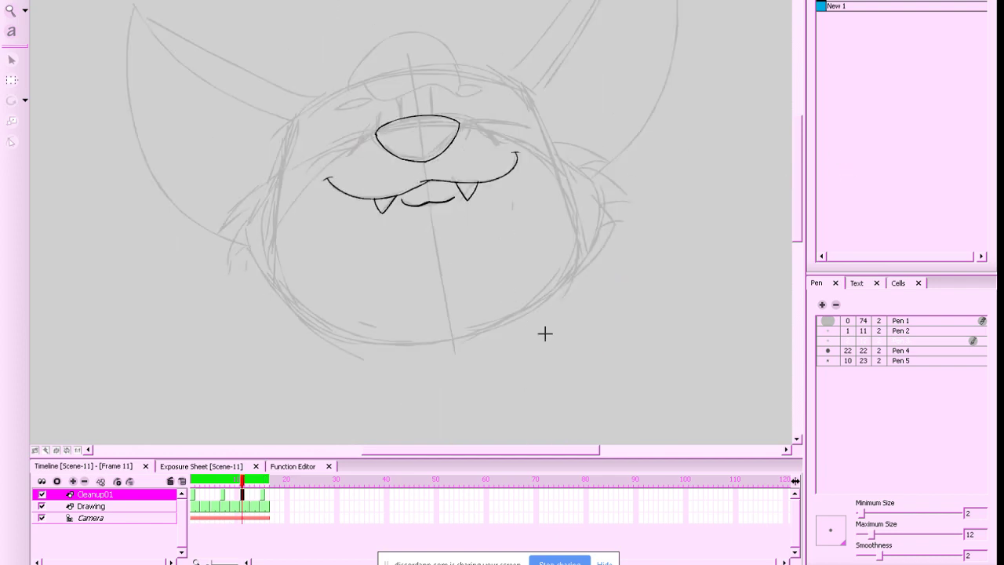
{"action": "left_click_drag", "start_coordinate": [679, 289], "coordinate": [695, 283]}
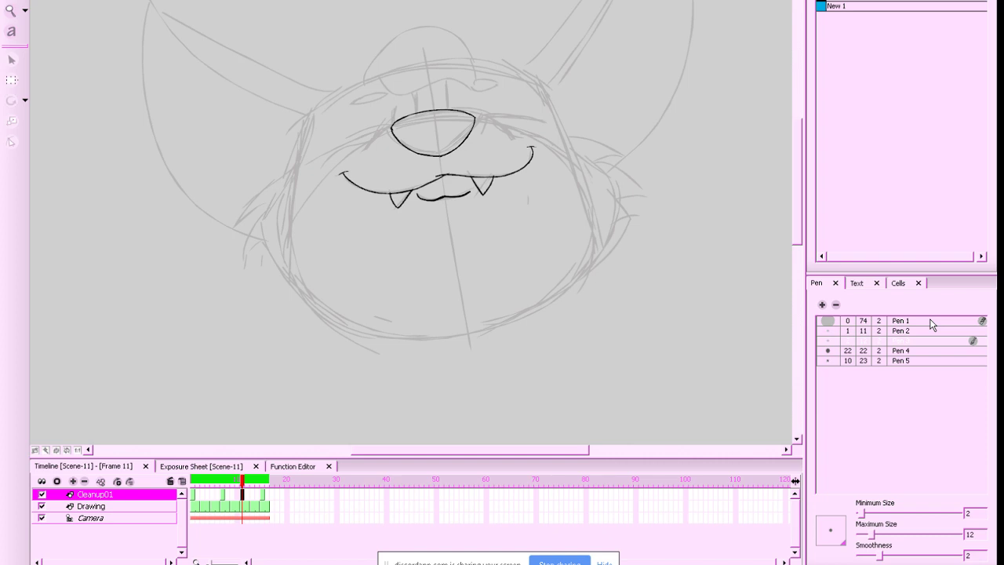
{"action": "scroll", "coordinate": [784, 196], "scroll_direction": "up", "scroll_amount": 2}
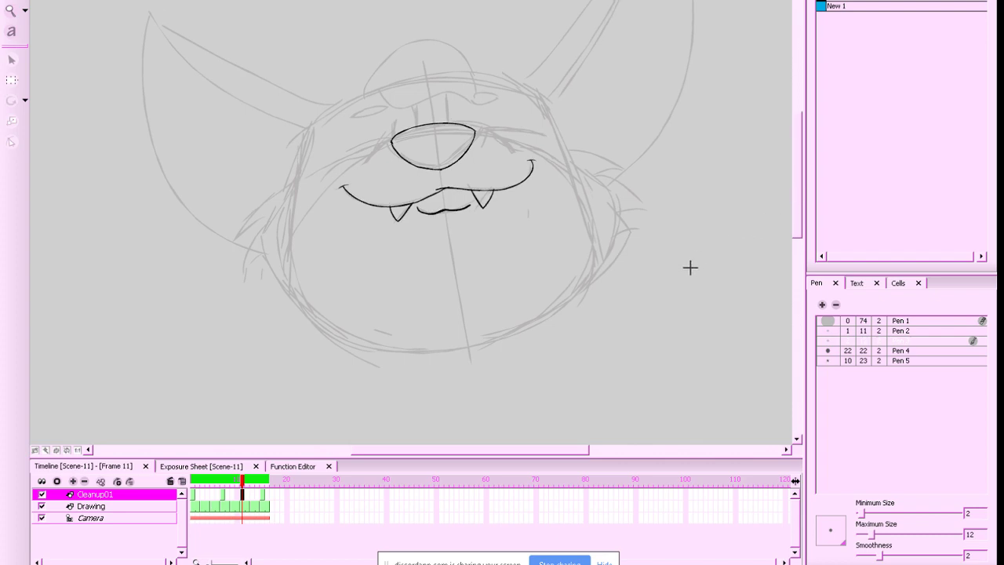
{"action": "left_click_drag", "start_coordinate": [703, 271], "coordinate": [719, 265]}
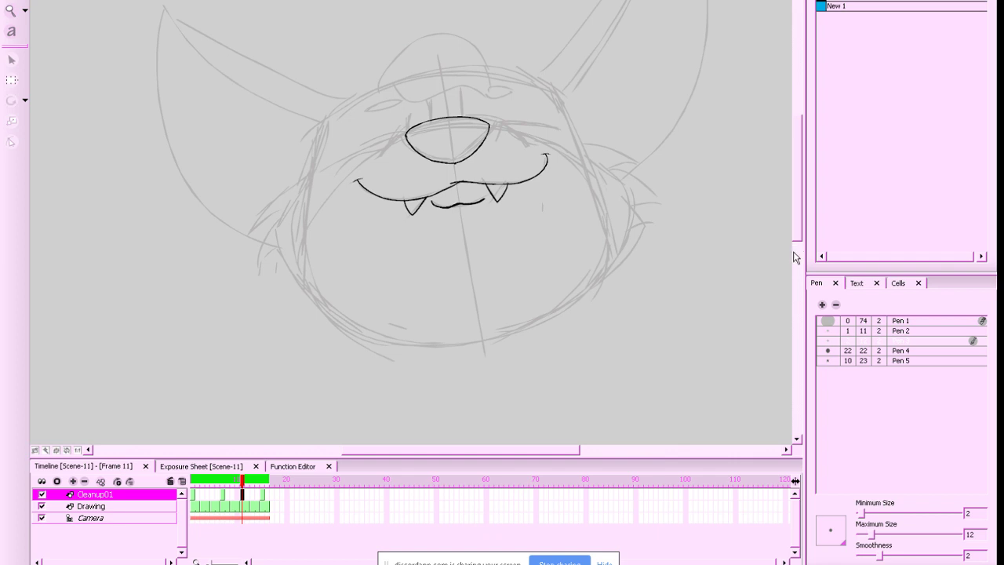
{"action": "key", "text": "g"}
{"action": "key", "text": "f"}
Draw the muzzle contour sloping down from the nose's right side and try a matching curve on its left
{"action": "left_click_drag", "start_coordinate": [529, 142], "coordinate": [487, 116]}
{"action": "left_click_drag", "start_coordinate": [412, 127], "coordinate": [374, 159]}
{"action": "key", "text": "ctrl+z"}
{"action": "left_click_drag", "start_coordinate": [413, 127], "coordinate": [380, 158]}
{"action": "key", "text": "ctrl+z"}
{"action": "mouse_move", "coordinate": [413, 125]}
{"action": "left_mouse_down"}
{"action": "mouse_move", "coordinate": [373, 159]}
{"action": "mouse_move", "coordinate": [392, 139]}
{"action": "mouse_move", "coordinate": [457, 118]}
{"action": "mouse_move", "coordinate": [405, 125]}
{"action": "mouse_move", "coordinate": [380, 149]}
{"action": "left_mouse_up"}
{"action": "key", "text": "ctrl+z"}
{"action": "key", "text": "ctrl+z"}
{"action": "key", "text": "ctrl+z"}
Draw the muzzle contour sloping down and outward from the nose's left corner, checking it against the neighbouring drawings
{"action": "key", "text": "f"}
{"action": "key", "text": "g"}
{"action": "key", "text": "g"}
{"action": "key", "text": "f"}
{"action": "left_click_drag", "start_coordinate": [409, 127], "coordinate": [375, 157]}
{"action": "key", "text": "ctrl+z"}
{"action": "left_click_drag", "start_coordinate": [414, 123], "coordinate": [374, 160]}
{"action": "left_click_drag", "start_coordinate": [797, 214], "coordinate": [796, 211]}
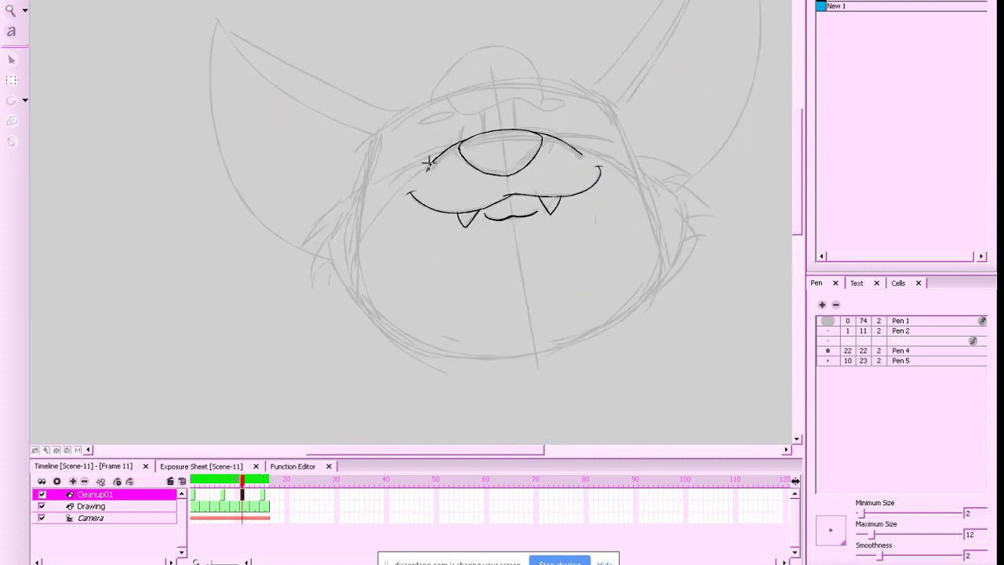
Draw short cheek curves extending outward from the left and right ends of the muzzle contour
{"action": "left_click_drag", "start_coordinate": [435, 161], "coordinate": [391, 185]}
{"action": "key", "text": "ctrl+z"}
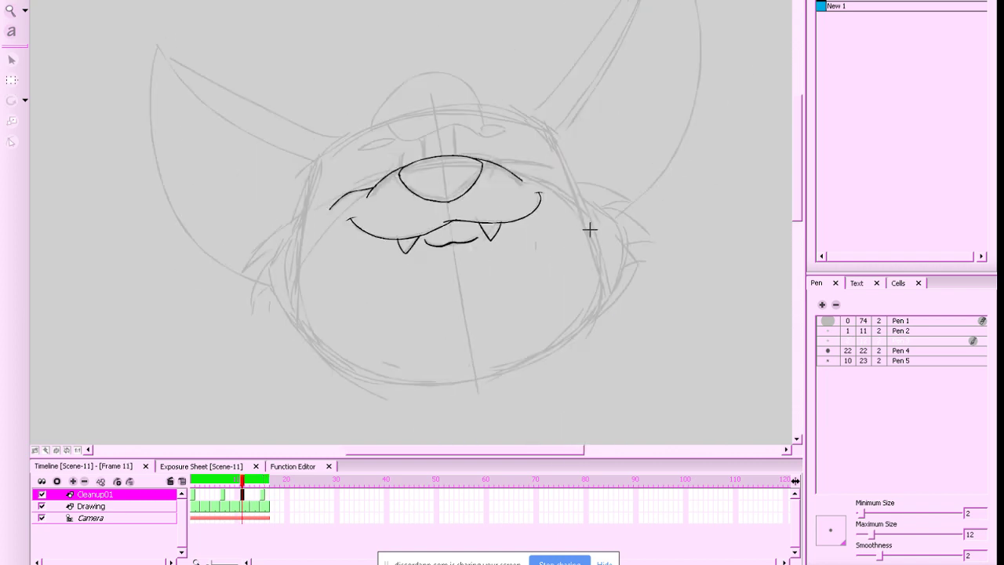
{"action": "left_click_drag", "start_coordinate": [510, 171], "coordinate": [558, 186]}
{"action": "left_click_drag", "start_coordinate": [604, 269], "coordinate": [632, 262]}
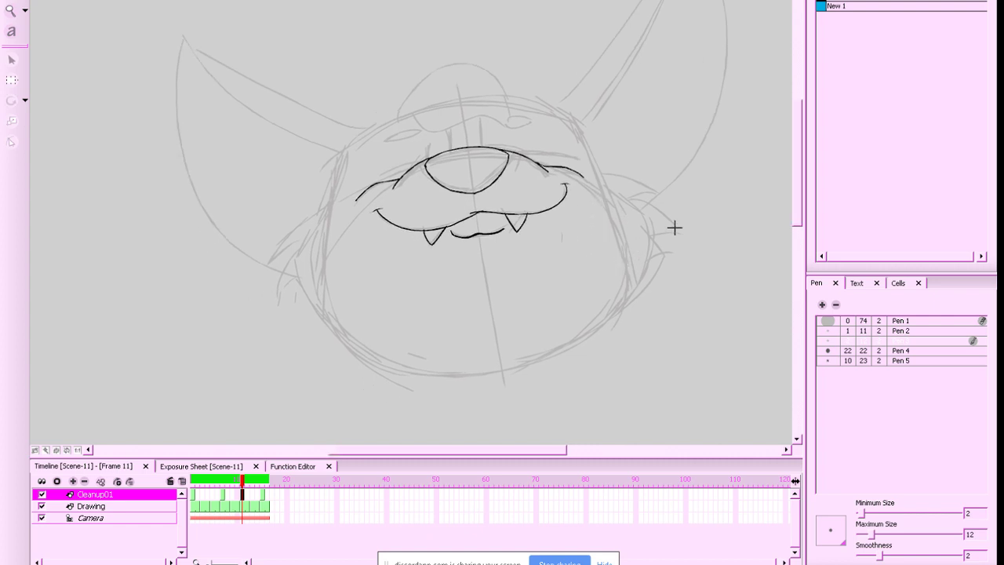
Try the closed-eye line left of the nose while comparing it with the neighbouring drawing
{"action": "key", "text": "g"}
{"action": "key", "text": "comma"}
{"action": "key", "text": "period"}
{"action": "key", "text": "comma"}
{"action": "left_click_drag", "start_coordinate": [401, 166], "coordinate": [367, 176]}
{"action": "key", "text": "period"}
{"action": "key", "text": "comma"}
{"action": "mouse_move", "coordinate": [387, 167]}
{"action": "left_mouse_down"}
{"action": "mouse_move", "coordinate": [362, 178]}
{"action": "mouse_move", "coordinate": [403, 164]}
{"action": "mouse_move", "coordinate": [364, 180]}
{"action": "mouse_move", "coordinate": [418, 162]}
{"action": "mouse_move", "coordinate": [386, 171]}
{"action": "left_mouse_up"}
{"action": "key", "text": "period"}
{"action": "key", "text": "comma"}
{"action": "key", "text": "period"}
{"action": "key", "text": "comma"}
{"action": "key", "text": "ctrl+z"}
{"action": "key", "text": "ctrl+z"}
Draw the tapered closed-eye line left of the nose, just above the cheek curve, and check it against adjacent drawings
{"action": "key", "text": "period"}
{"action": "key", "text": "comma"}
{"action": "left_click_drag", "start_coordinate": [365, 182], "coordinate": [421, 161]}
{"action": "key", "text": "period"}
{"action": "key", "text": "comma"}
{"action": "left_click_drag", "start_coordinate": [465, 190], "coordinate": [485, 216]}
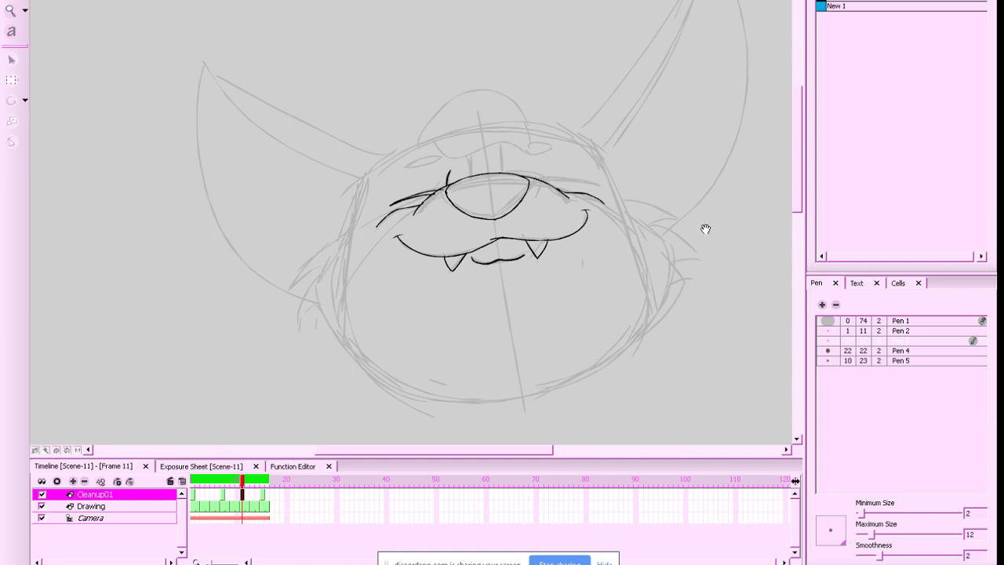
{"action": "left_click_drag", "start_coordinate": [706, 227], "coordinate": [692, 240]}
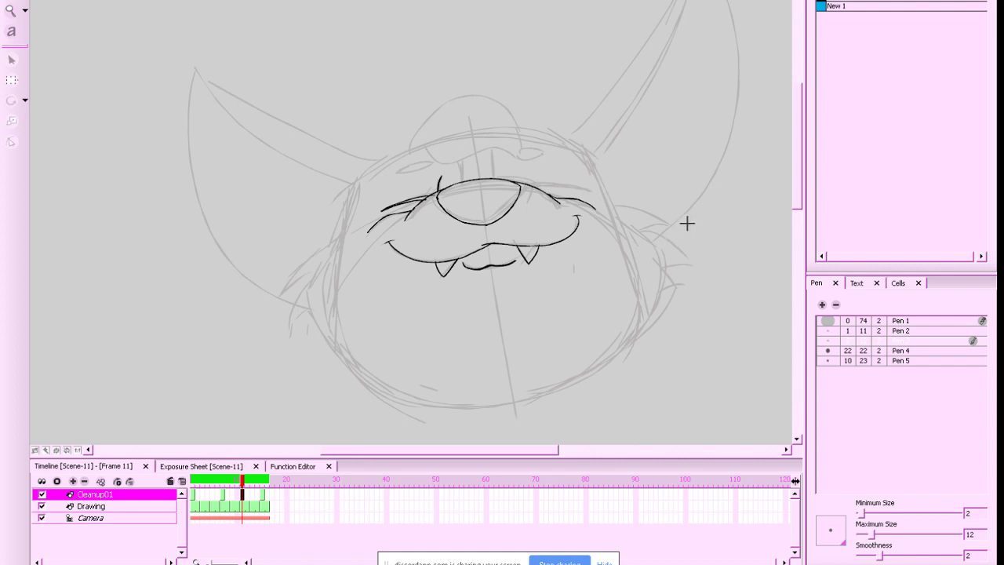
{"action": "key", "text": "g"}
{"action": "key", "text": "f"}
Select the left closed-eye line and stretch it slightly outward
{"action": "key", "text": "s"}
{"action": "left_click", "coordinate": [377, 206]}
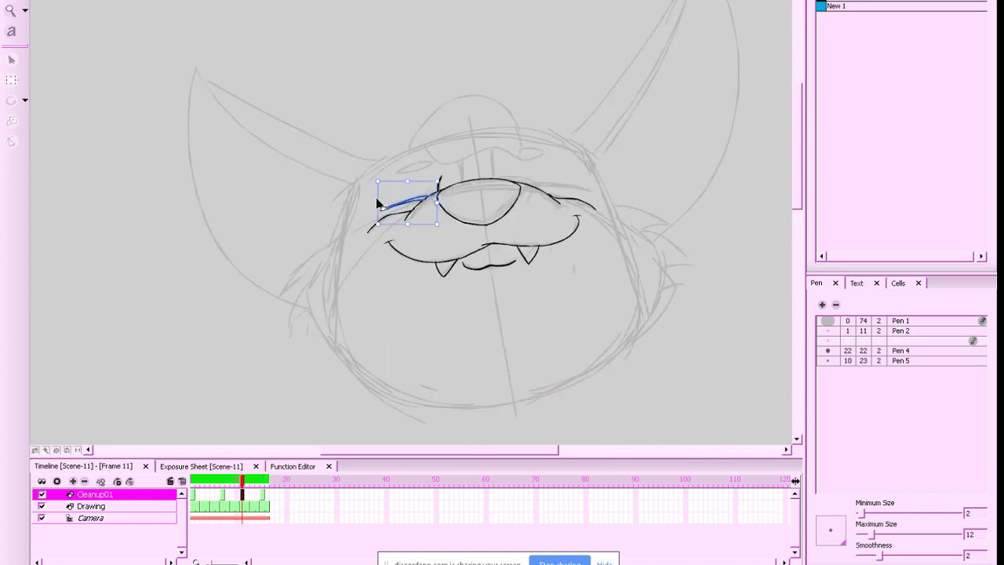
{"action": "left_click", "coordinate": [400, 188]}
{"action": "left_click", "coordinate": [399, 196]}
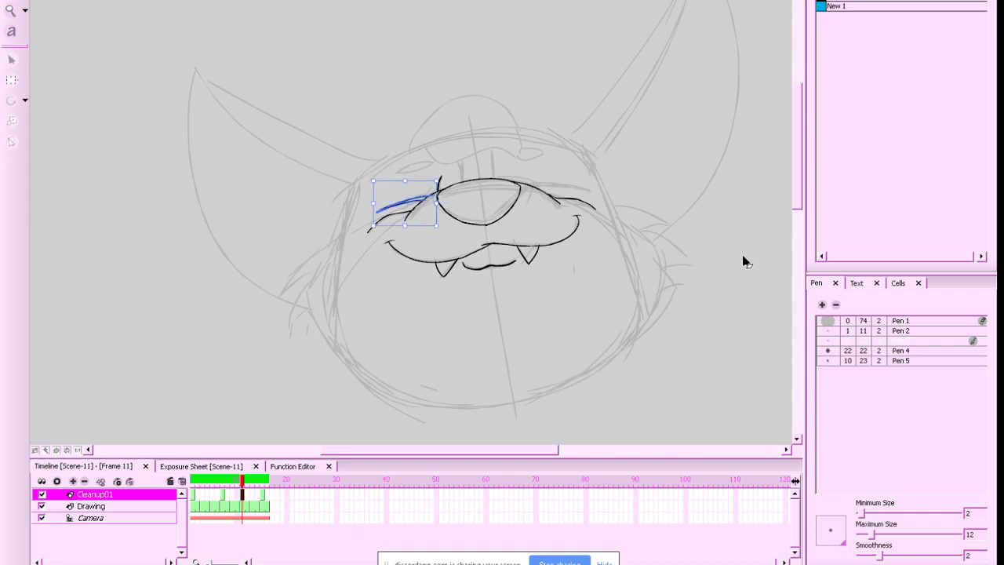
Paste a copy of the left closed-eye line and mirror it to the right side of the nose
{"action": "key", "text": "ctrl+v"}
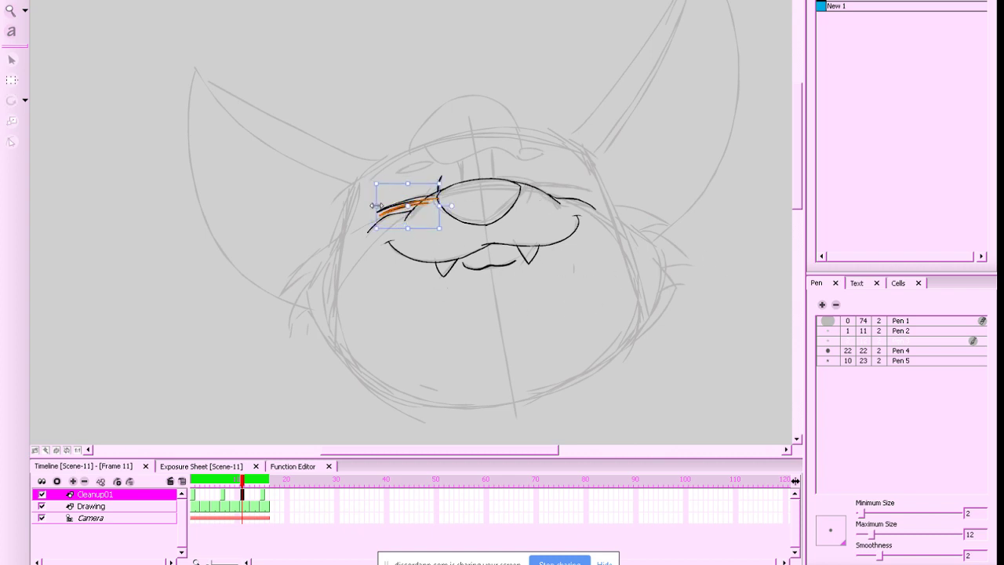
{"action": "mouse_move", "coordinate": [373, 205]}
{"action": "left_mouse_down"}
{"action": "mouse_move", "coordinate": [491, 202]}
{"action": "mouse_move", "coordinate": [497, 228]}
{"action": "mouse_move", "coordinate": [478, 206]}
{"action": "mouse_move", "coordinate": [558, 188]}
{"action": "mouse_move", "coordinate": [636, 187]}
{"action": "left_mouse_up"}
{"action": "left_click", "coordinate": [670, 164]}
{"action": "left_click", "coordinate": [407, 214]}
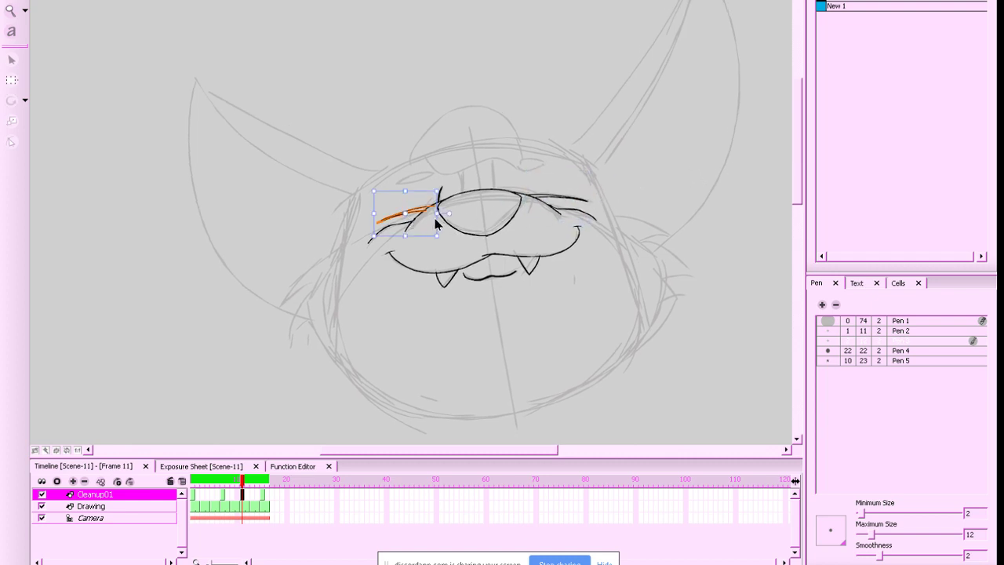
Nudge the left closed-eye line slightly up and to the right, and nudge the right closed-eye line slightly upward
{"action": "left_click_drag", "start_coordinate": [439, 246], "coordinate": [436, 257]}
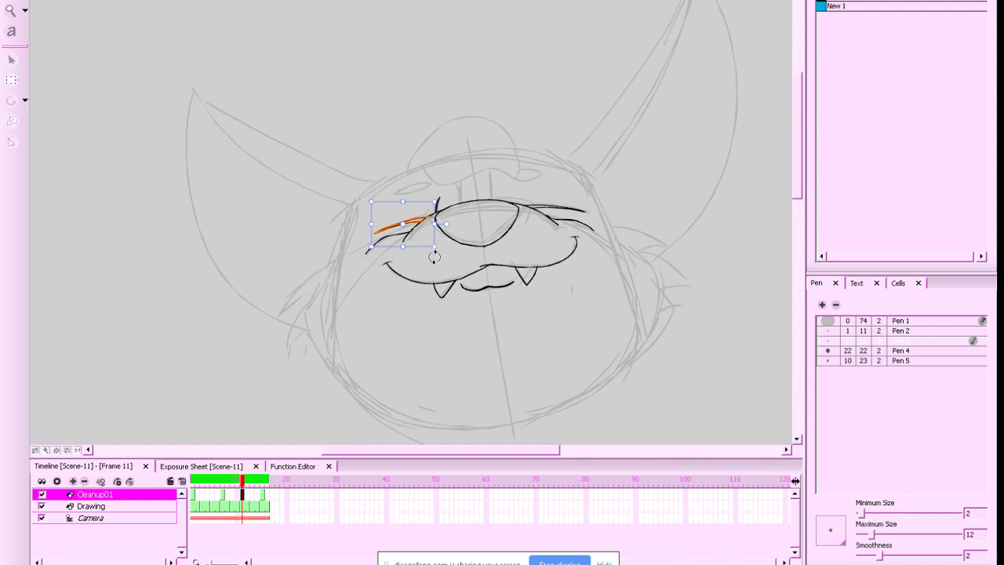
{"action": "key", "text": "Up"}
{"action": "key", "text": "Up"}
{"action": "key", "text": "Up"}
{"action": "key", "text": "Right"}
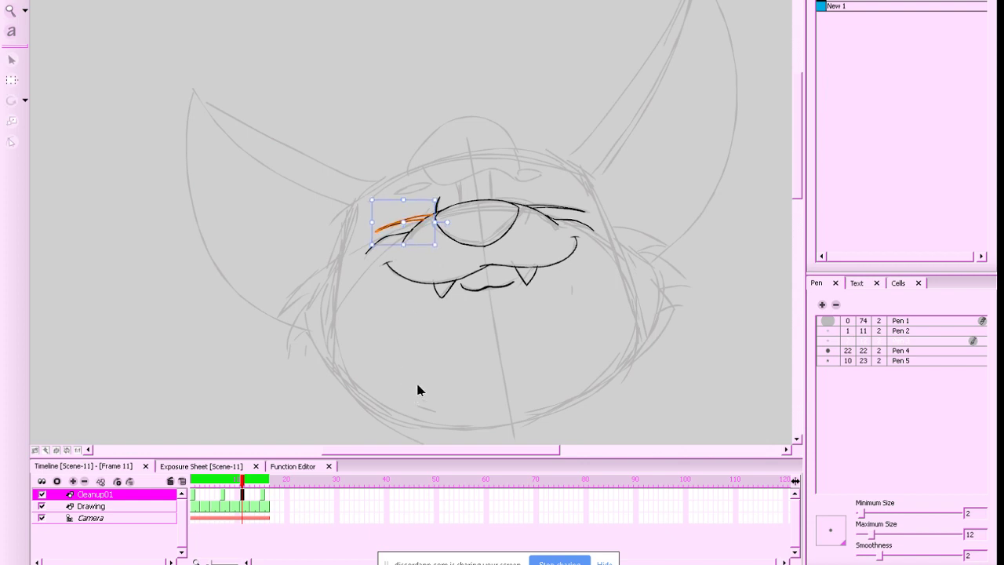
{"action": "left_click", "coordinate": [568, 209]}
{"action": "key", "text": "Up"}
{"action": "key", "text": "Up"}
{"action": "key", "text": "Up"}
{"action": "left_click", "coordinate": [687, 167]}
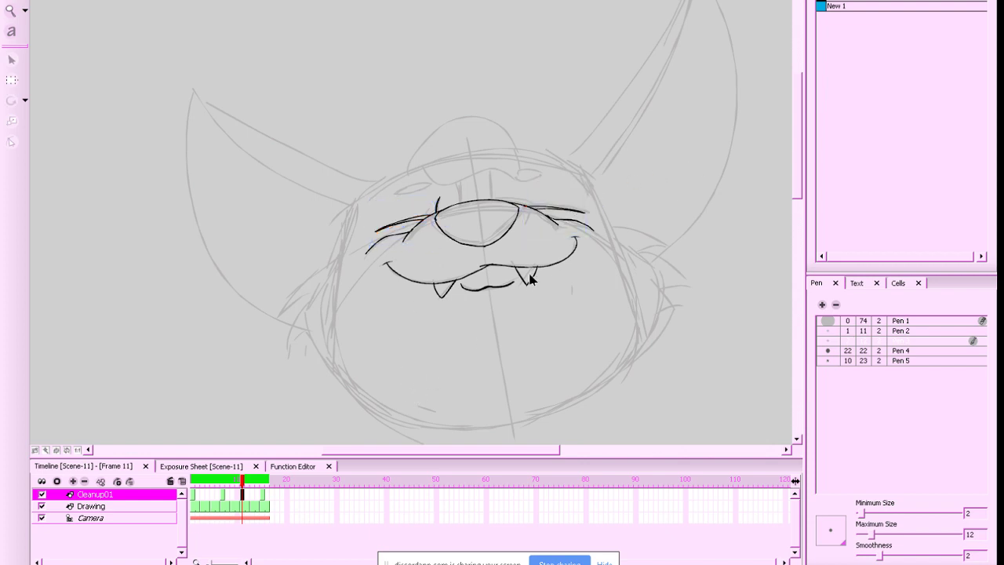
Compare the closed-eye lines on frame 11 with the neighbouring drawings
{"action": "key", "text": "period"}
{"action": "key", "text": "period"}
{"action": "key", "text": "period"}
{"action": "key", "text": "period"}
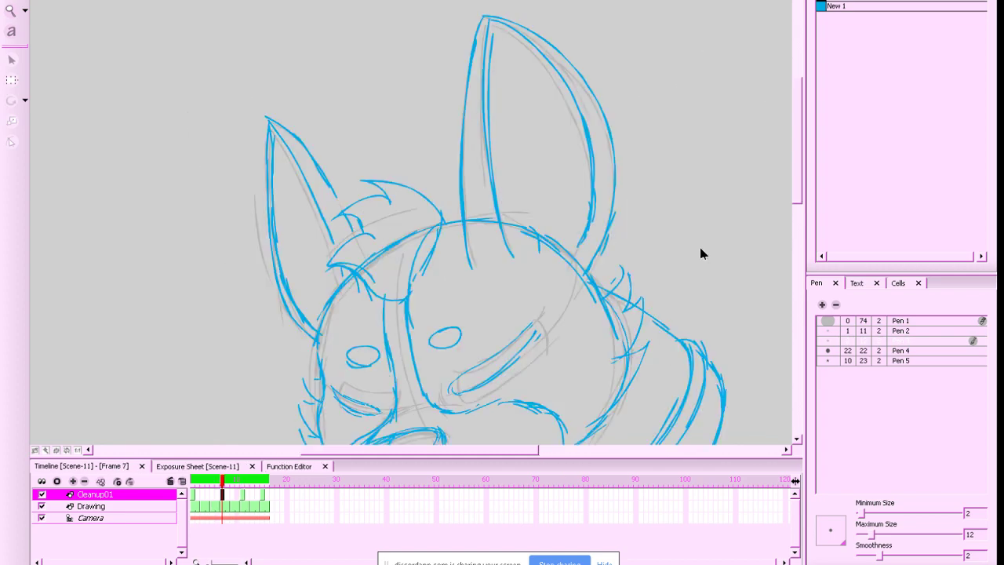
{"action": "key", "text": "comma"}
{"action": "key", "text": "comma"}
{"action": "key", "text": "comma"}
{"action": "key", "text": "comma"}
Fill the hollow areas of both closed-eye lines solid black with the Paint tool
{"action": "left_click", "coordinate": [25, 1]}
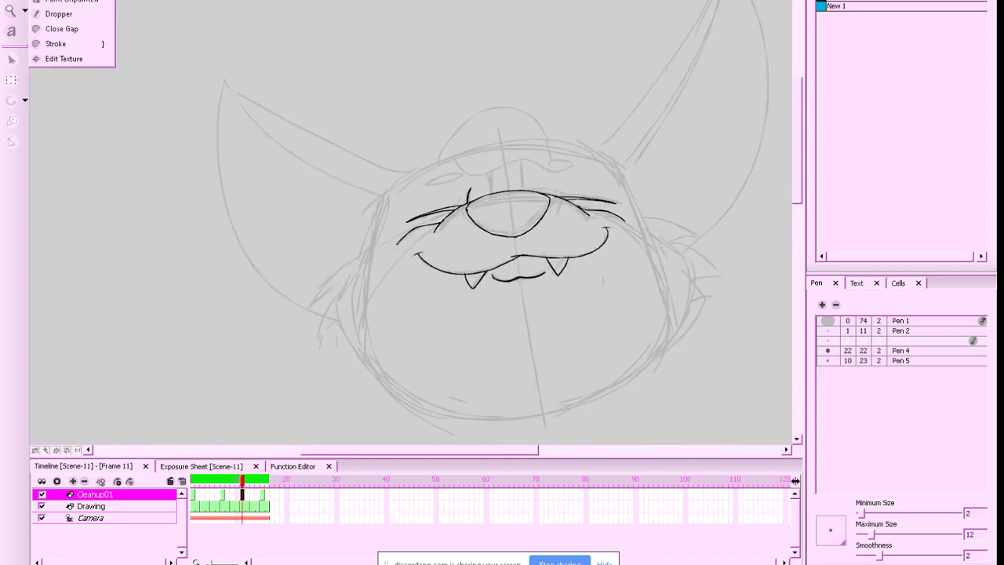
{"action": "left_click", "coordinate": [55, 1]}
{"action": "left_click_drag", "start_coordinate": [563, 247], "coordinate": [566, 264]}
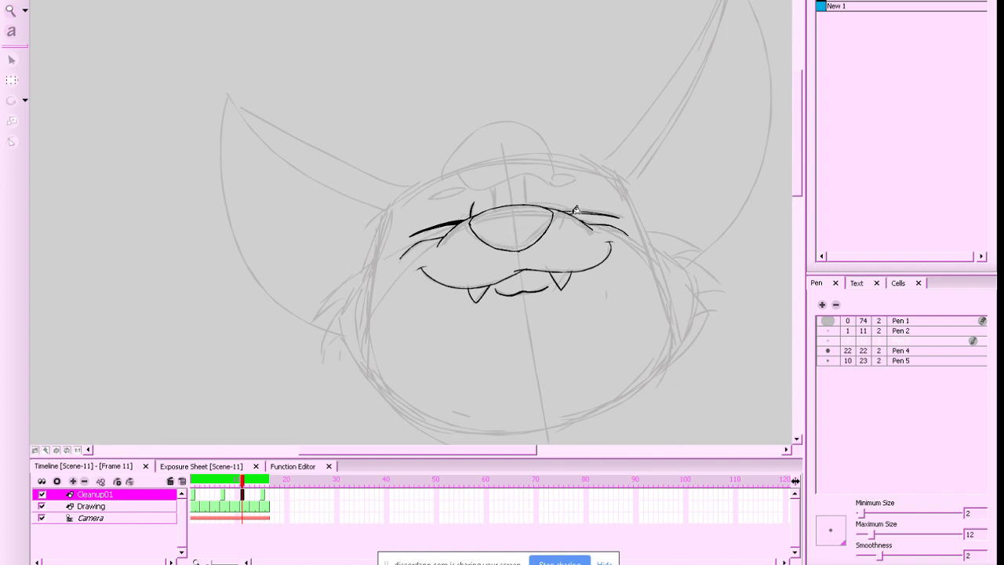
{"action": "left_click_drag", "start_coordinate": [556, 301], "coordinate": [526, 284]}
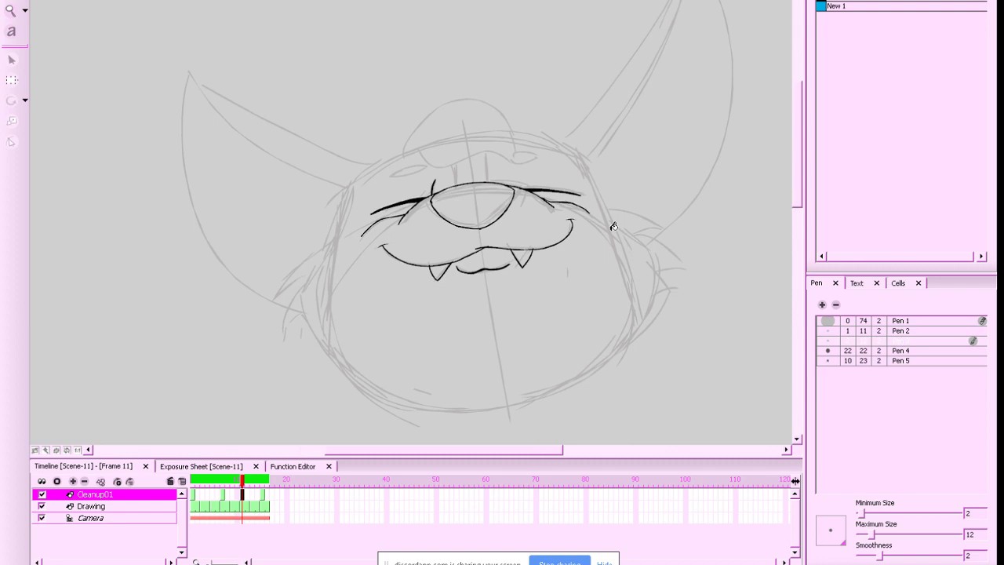
Check the filled closed-eye lines against the adjacent cleanup drawings and save the scene
{"action": "key", "text": "f"}
{"action": "key", "text": "g"}
{"action": "key", "text": "g"}
{"action": "key", "text": "f"}
{"action": "key", "text": "g"}
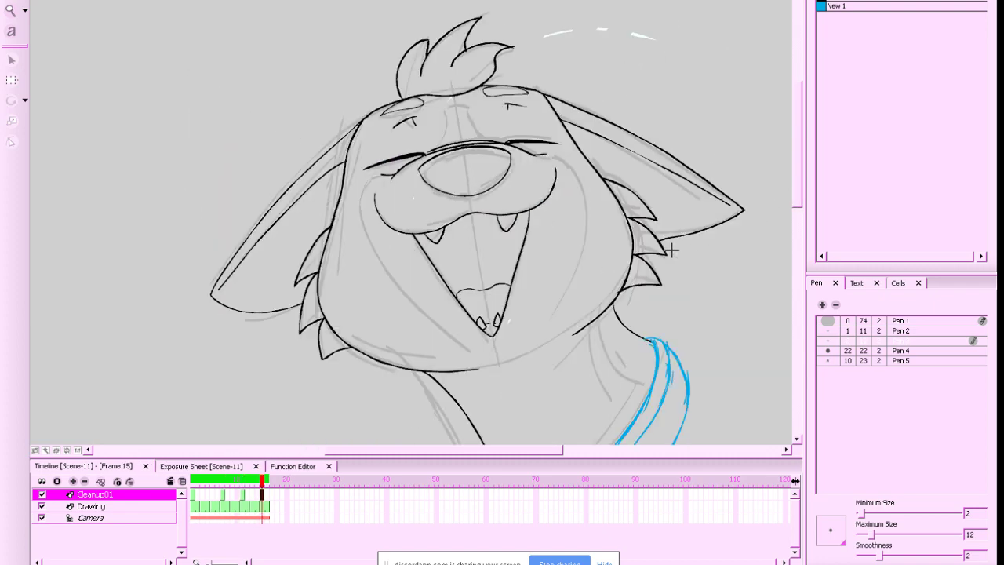
{"action": "key", "text": "f"}
{"action": "left_click_drag", "start_coordinate": [524, 330], "coordinate": [337, 392]}
{"action": "key", "text": "ctrl+s"}
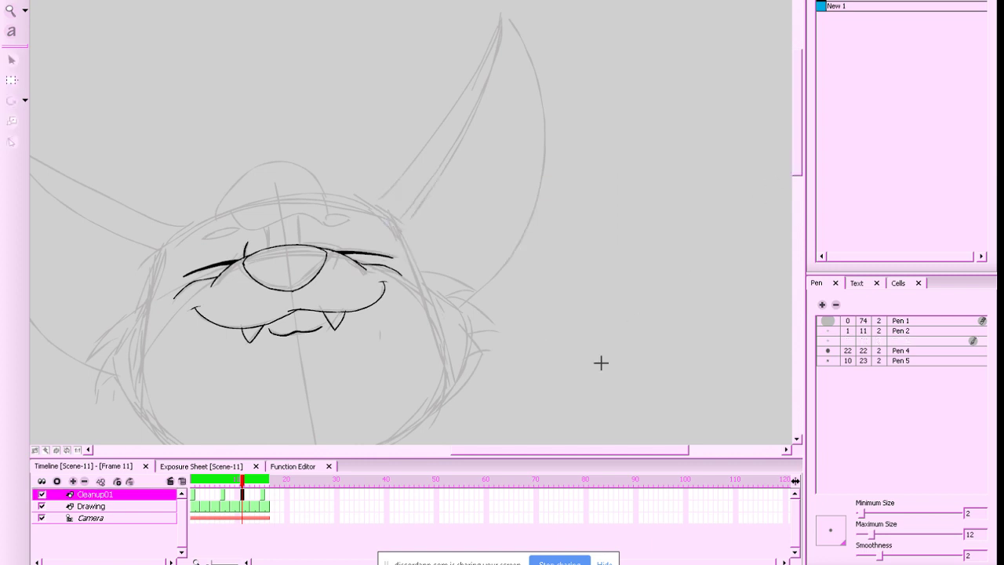
Try the top-of-head outline above the eyes while comparing it with the frame 15 drawing
{"action": "mouse_move", "coordinate": [537, 407]}
{"action": "left_mouse_down"}
{"action": "mouse_move", "coordinate": [645, 350]}
{"action": "mouse_move", "coordinate": [701, 334]}
{"action": "mouse_move", "coordinate": [700, 343]}
{"action": "left_mouse_up"}
{"action": "key", "text": "g"}
{"action": "key", "text": "f"}
{"action": "left_click_drag", "start_coordinate": [580, 323], "coordinate": [712, 313]}
{"action": "key", "text": "g"}
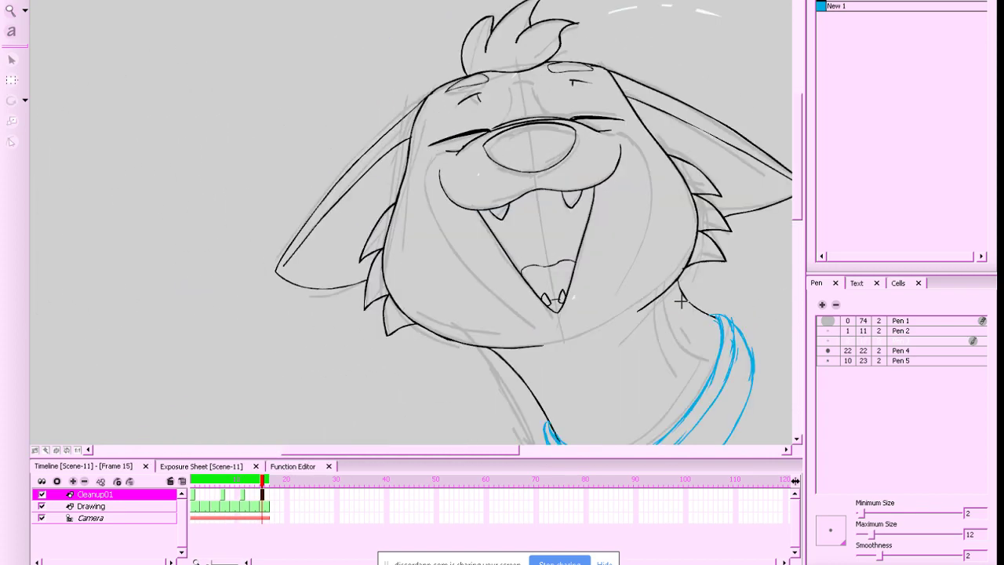
{"action": "key", "text": "f"}
{"action": "left_click_drag", "start_coordinate": [446, 138], "coordinate": [468, 129]}
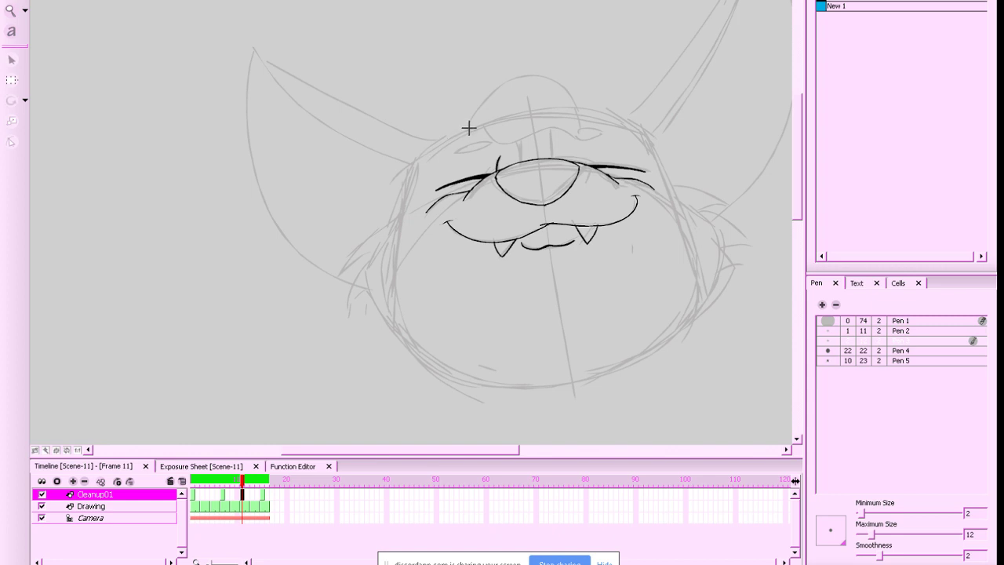
{"action": "key", "text": "g"}
{"action": "key", "text": "f"}
{"action": "mouse_move", "coordinate": [663, 183]}
{"action": "left_mouse_down"}
{"action": "mouse_move", "coordinate": [622, 123]}
{"action": "mouse_move", "coordinate": [584, 115]}
{"action": "mouse_move", "coordinate": [522, 115]}
{"action": "mouse_move", "coordinate": [437, 143]}
{"action": "left_mouse_up"}
{"action": "key", "text": "ctrl+z"}
Ink the top-of-head outline from beside the right eye over the forehead to beside the left eye, and check it against frame 15
{"action": "mouse_move", "coordinate": [671, 192]}
{"action": "left_mouse_down"}
{"action": "mouse_move", "coordinate": [657, 154]}
{"action": "mouse_move", "coordinate": [631, 128]}
{"action": "mouse_move", "coordinate": [529, 116]}
{"action": "mouse_move", "coordinate": [445, 144]}
{"action": "mouse_move", "coordinate": [403, 214]}
{"action": "left_mouse_up"}
{"action": "key", "text": "g"}
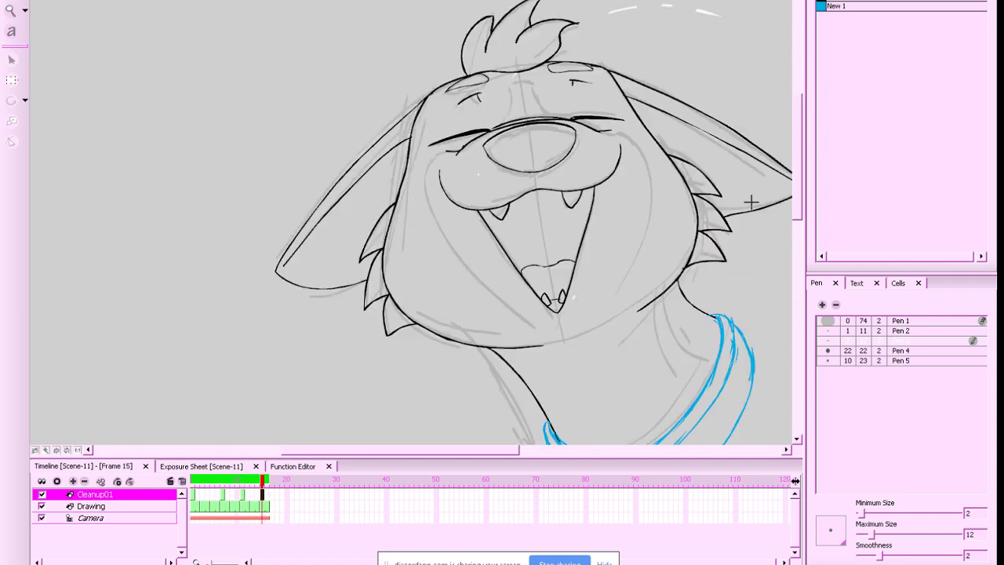
{"action": "key", "text": "f"}
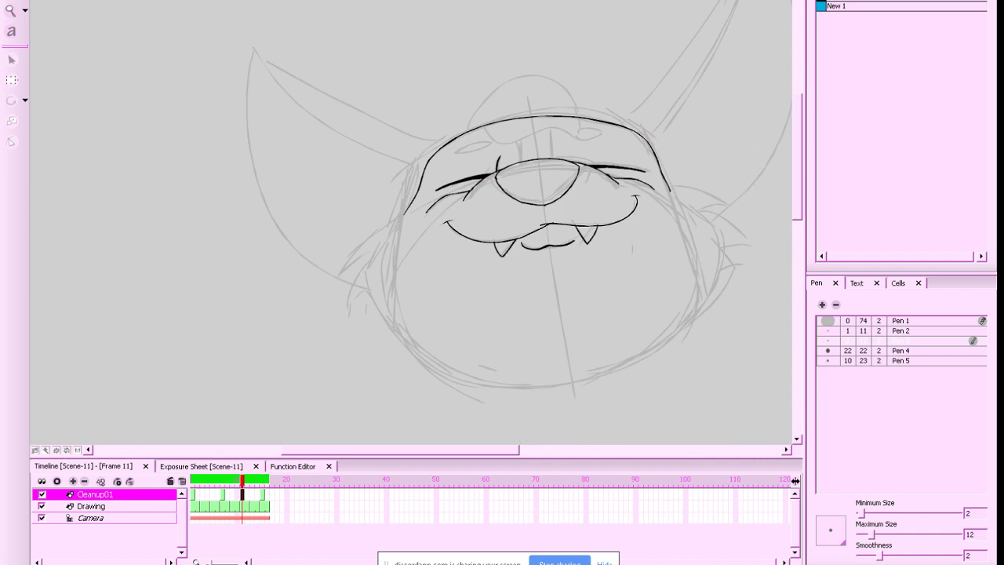
Select the top-of-head outline, stretch it slightly upward and tilt it slightly, and compare it with the adjacent drawings
{"action": "left_click_drag", "start_coordinate": [658, 64], "coordinate": [636, 73]}
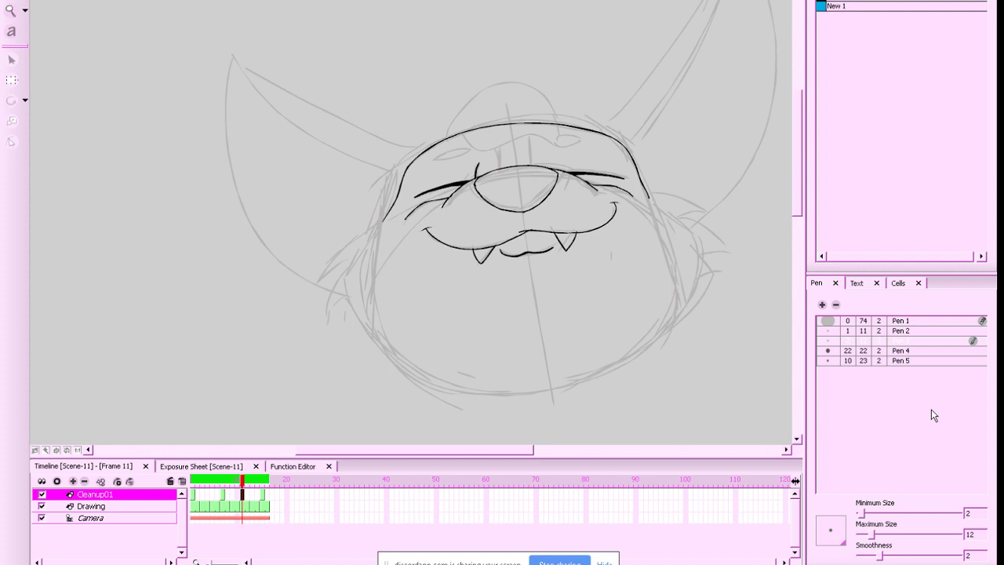
{"action": "left_click_drag", "start_coordinate": [643, 100], "coordinate": [600, 146]}
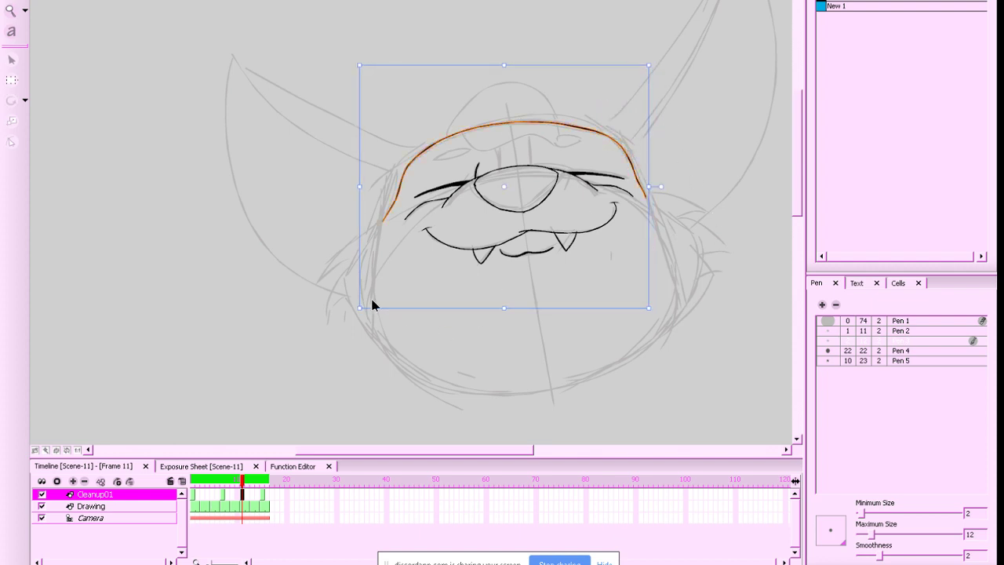
{"action": "left_click_drag", "start_coordinate": [502, 64], "coordinate": [504, 62]}
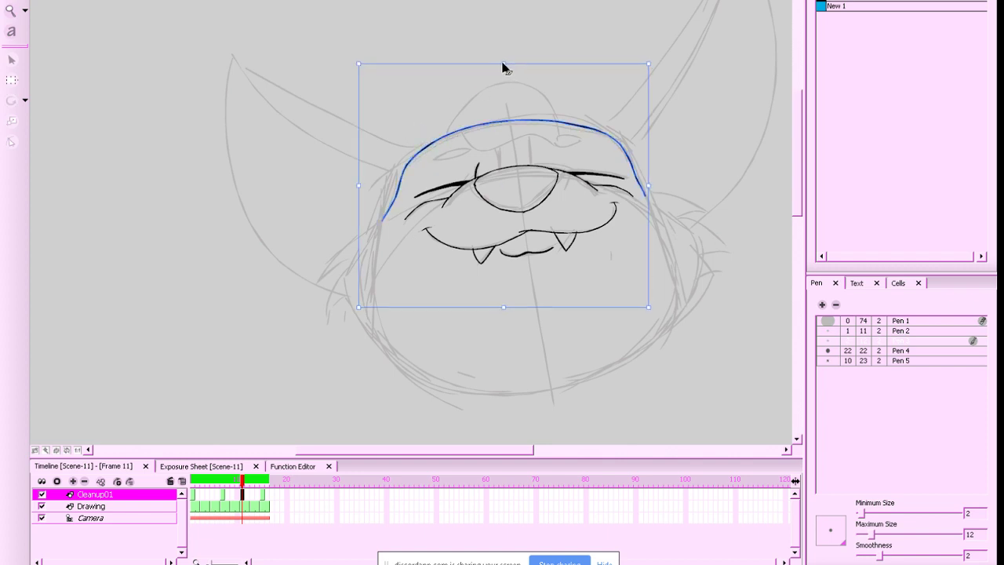
{"action": "left_click_drag", "start_coordinate": [360, 324], "coordinate": [362, 326]}
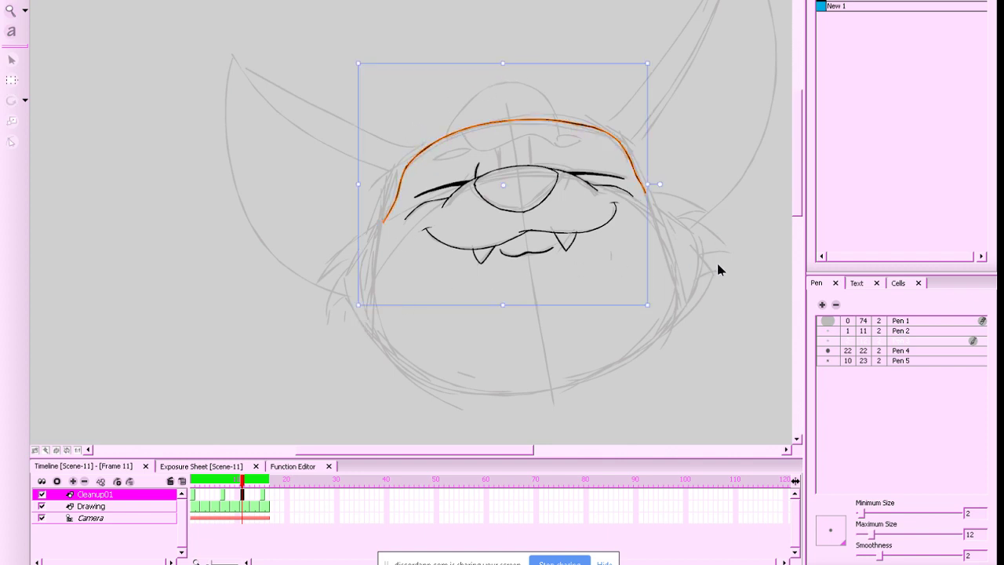
{"action": "left_click_drag", "start_coordinate": [722, 268], "coordinate": [716, 278]}
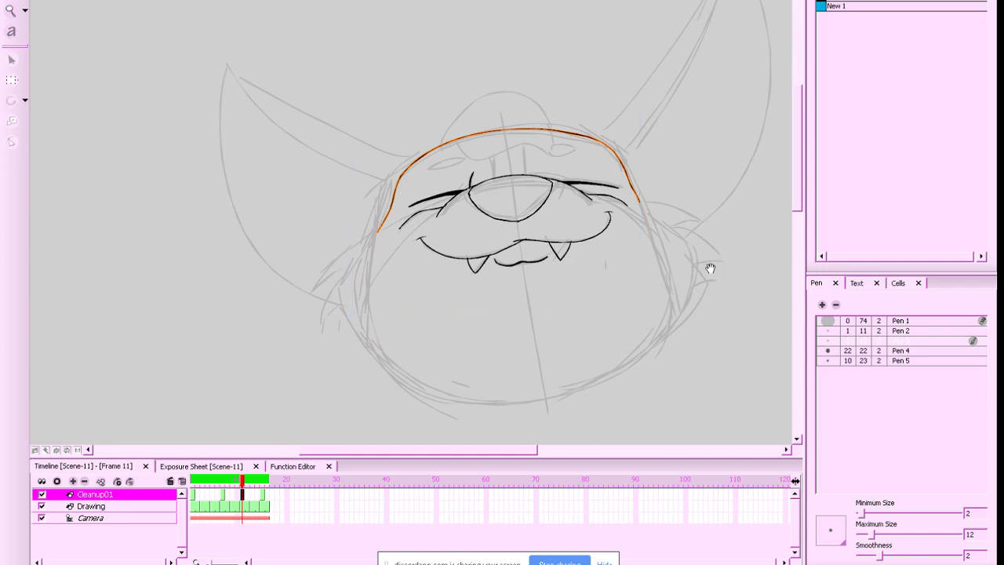
{"action": "left_click_drag", "start_coordinate": [704, 276], "coordinate": [708, 286]}
{"action": "key", "text": "g"}
{"action": "key", "text": "f"}
{"action": "key", "text": "f"}
{"action": "key", "text": "g"}
Erase the right end of the top-of-head outline beside the right eye
{"action": "key", "text": "alt+e"}
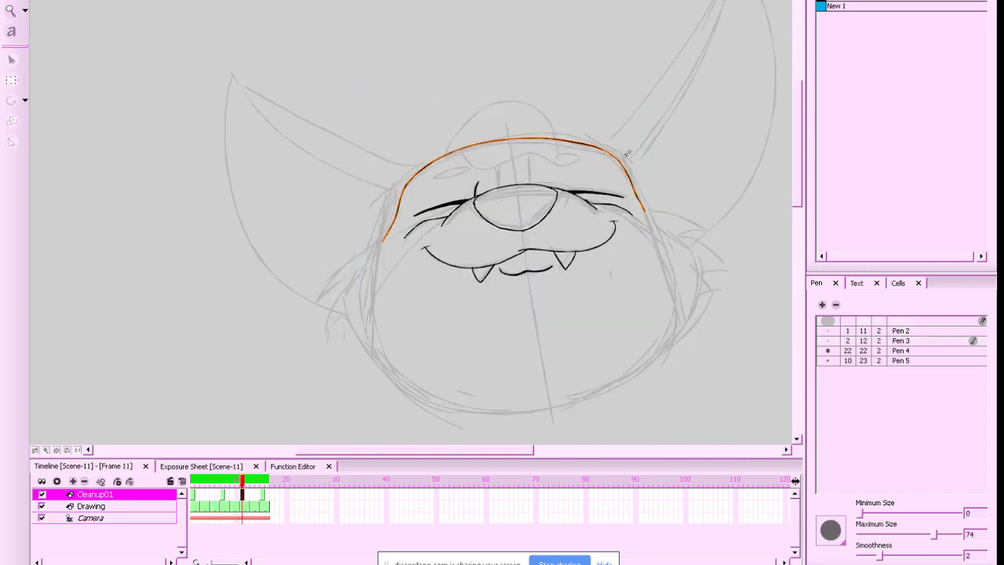
{"action": "left_click_drag", "start_coordinate": [632, 174], "coordinate": [624, 162]}
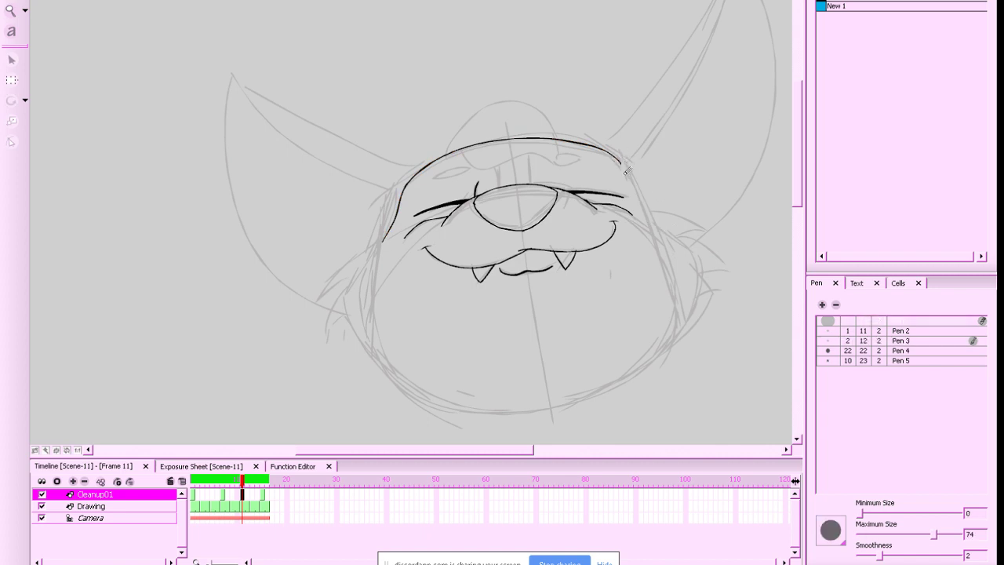
{"action": "left_click_drag", "start_coordinate": [680, 187], "coordinate": [650, 195]}
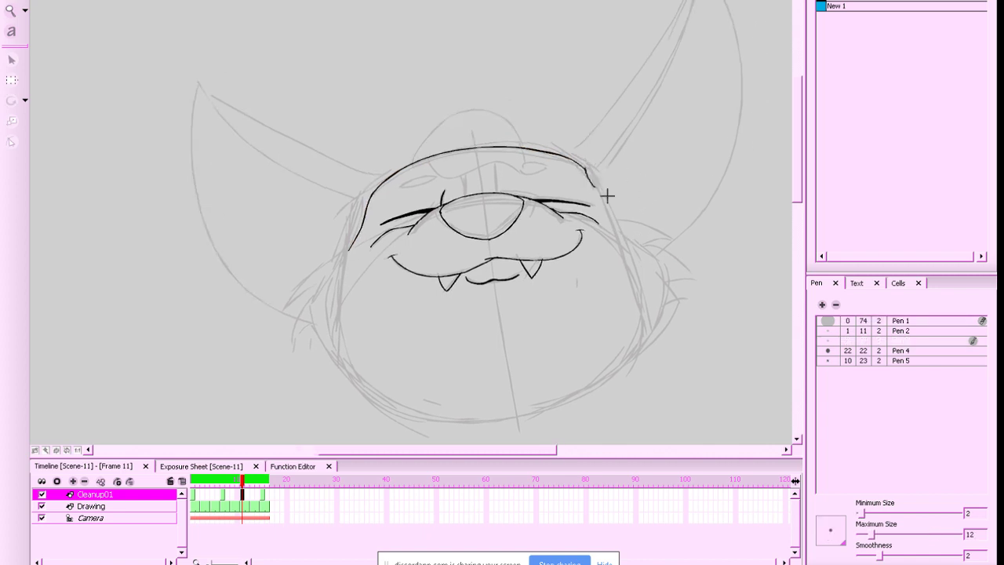
Try the right cheek outline running down from the end of the top-of-head line
{"action": "mouse_move", "coordinate": [586, 170]}
{"action": "left_mouse_down"}
{"action": "mouse_move", "coordinate": [636, 247]}
{"action": "mouse_move", "coordinate": [652, 328]}
{"action": "left_mouse_up"}
{"action": "key", "text": "g"}
{"action": "key", "text": "f"}
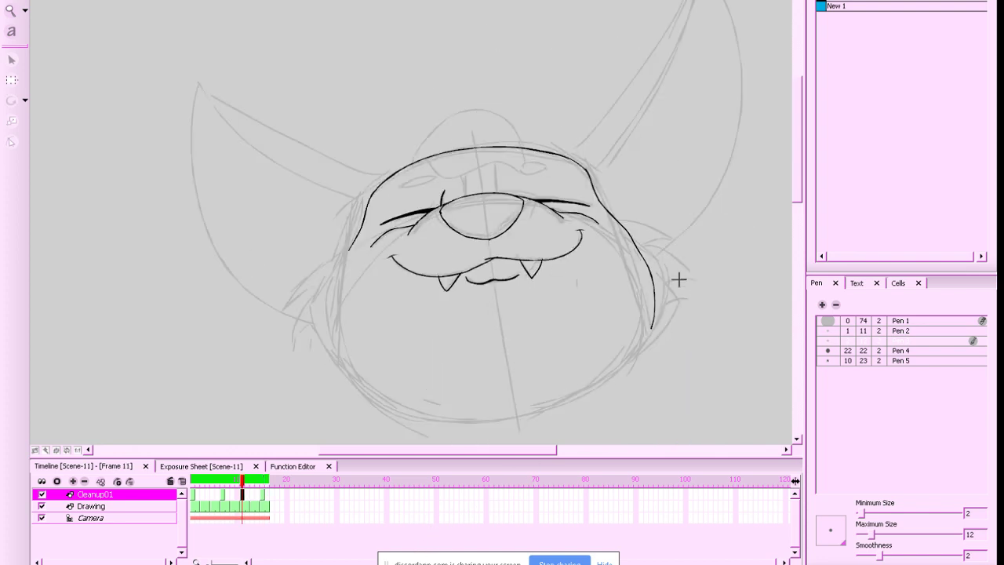
{"action": "key", "text": "ctrl+z"}
Ink the right side of the face from the forehead curve around the cheek toward the chin, and check it against the adjacent drawing
{"action": "mouse_move", "coordinate": [586, 174]}
{"action": "left_mouse_down"}
{"action": "mouse_move", "coordinate": [655, 293]}
{"action": "mouse_move", "coordinate": [614, 373]}
{"action": "left_mouse_up"}
{"action": "key", "text": "g"}
{"action": "key", "text": "f"}
{"action": "key", "text": "space"}
{"action": "left_click_drag", "start_coordinate": [690, 355], "coordinate": [719, 351]}
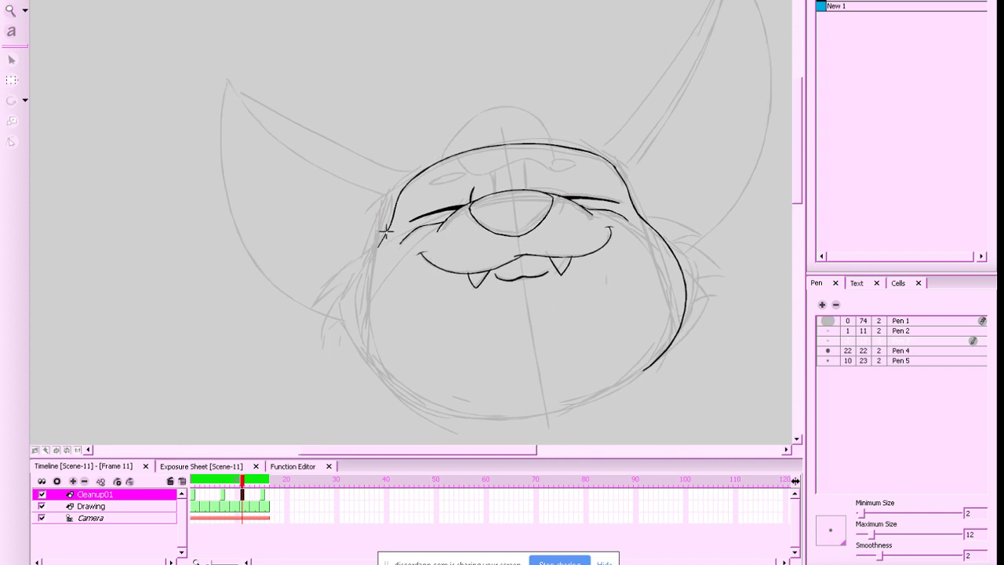
Ink the left side of the face from beside the eye around the cheek toward the chin, redoing the first stroke
{"action": "mouse_move", "coordinate": [380, 240]}
{"action": "left_mouse_down"}
{"action": "mouse_move", "coordinate": [358, 324]}
{"action": "mouse_move", "coordinate": [464, 415]}
{"action": "left_mouse_up"}
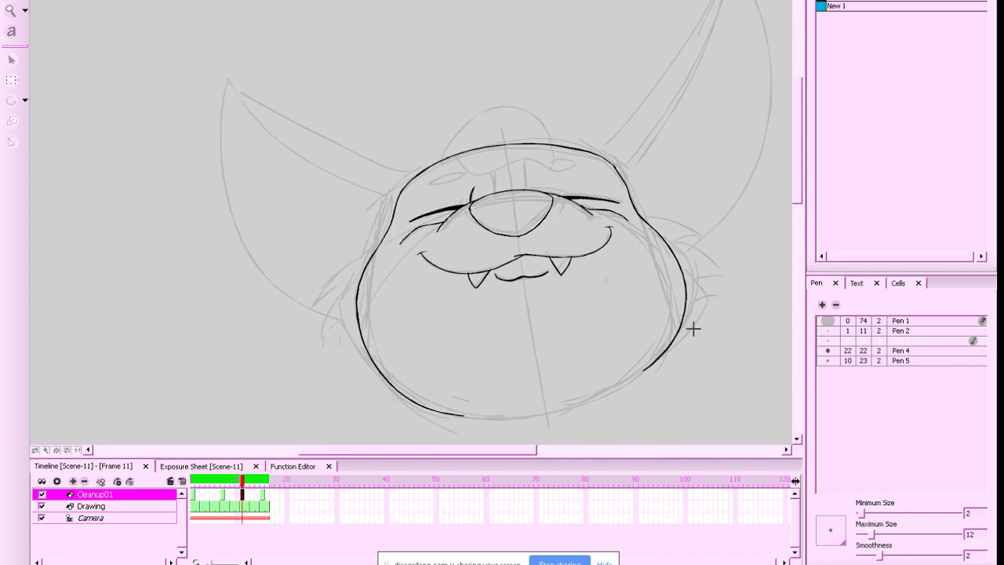
{"action": "key", "text": "ctrl+z"}
{"action": "mouse_move", "coordinate": [385, 235]}
{"action": "left_mouse_down"}
{"action": "mouse_move", "coordinate": [350, 302]}
{"action": "mouse_move", "coordinate": [425, 396]}
{"action": "mouse_move", "coordinate": [665, 359]}
{"action": "left_mouse_up"}
{"action": "key", "text": "period"}
{"action": "key", "text": "comma"}
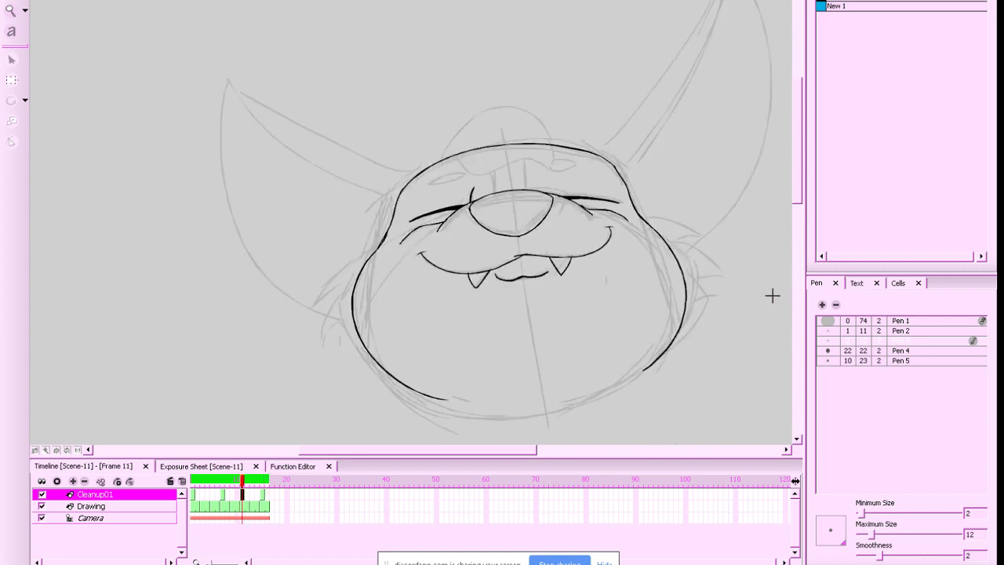
Compare the new face outline with the neighbouring drawings
{"action": "left_click_drag", "start_coordinate": [694, 255], "coordinate": [672, 245]}
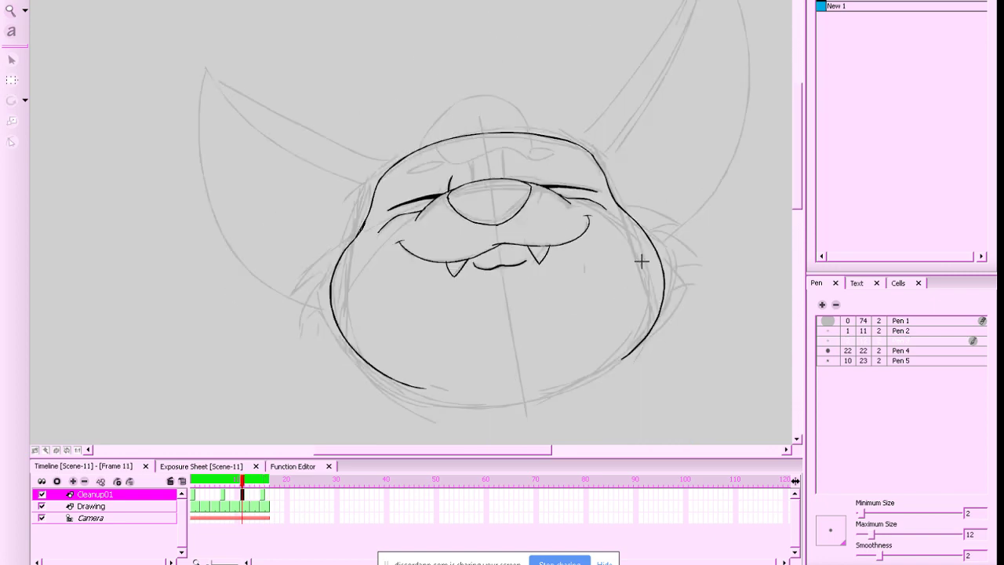
{"action": "key", "text": "comma"}
{"action": "key", "text": "period"}
{"action": "key", "text": "period"}
{"action": "key", "text": "comma"}
{"action": "left_click_drag", "start_coordinate": [646, 260], "coordinate": [640, 257]}
{"action": "key", "text": "f"}
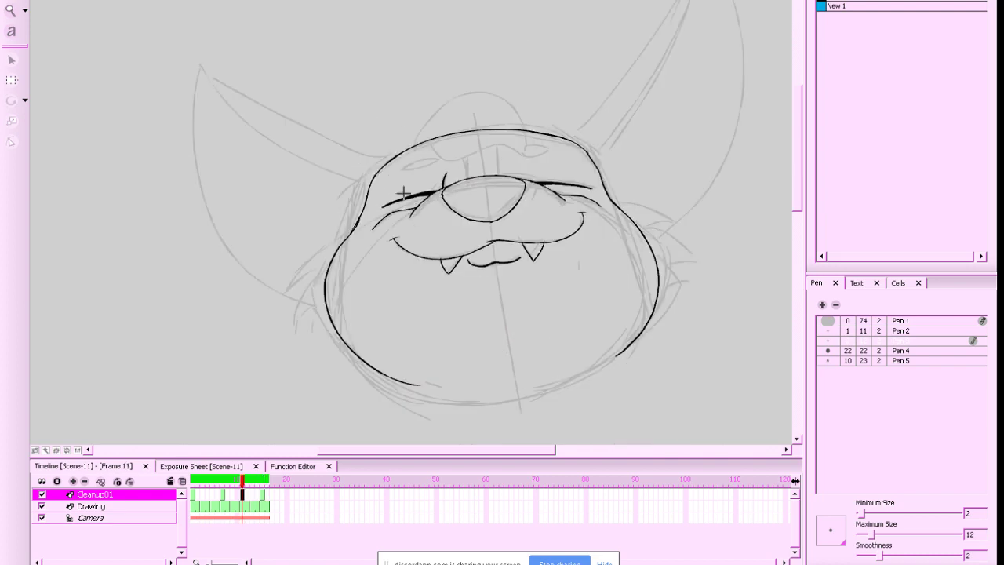
{"action": "key", "text": "f"}
{"action": "key", "text": "g"}
Ink the outer outline of the left ear from the top of the head to the tip and down to the cheek, and compare adjacent drawings
{"action": "mouse_move", "coordinate": [400, 152]}
{"action": "left_mouse_down"}
{"action": "mouse_move", "coordinate": [333, 146]}
{"action": "mouse_move", "coordinate": [270, 117]}
{"action": "mouse_move", "coordinate": [197, 61]}
{"action": "mouse_move", "coordinate": [183, 119]}
{"action": "mouse_move", "coordinate": [233, 255]}
{"action": "mouse_move", "coordinate": [322, 304]}
{"action": "left_mouse_up"}
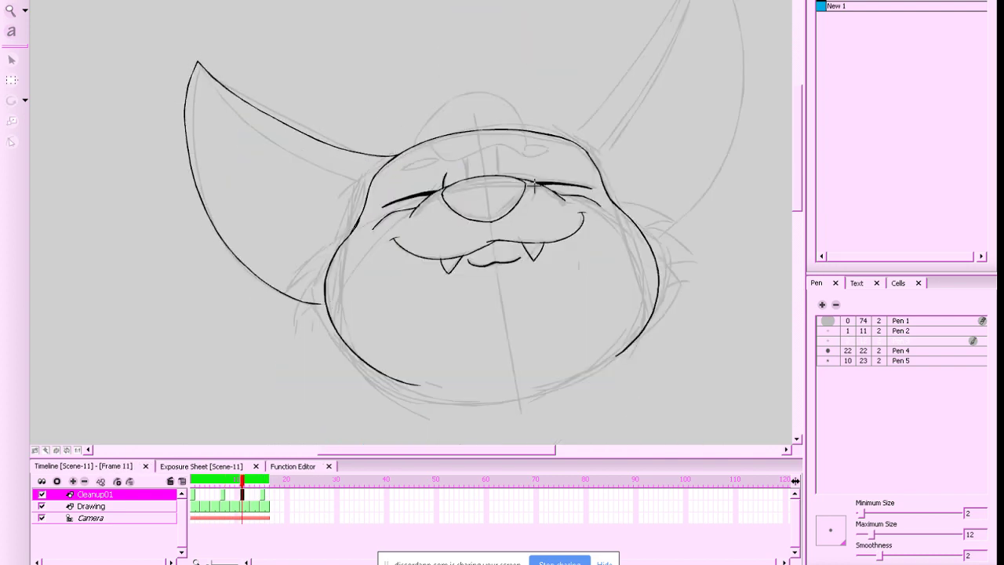
{"action": "key", "text": "f"}
{"action": "key", "text": "g"}
{"action": "key", "text": "g"}
{"action": "key", "text": "f"}
Try the inner fold line of the left ear while comparing it with the frame 7 drawing
{"action": "mouse_move", "coordinate": [209, 83]}
{"action": "left_mouse_down"}
{"action": "mouse_move", "coordinate": [284, 175]}
{"action": "mouse_move", "coordinate": [356, 197]}
{"action": "left_mouse_up"}
{"action": "key", "text": "ctrl+z"}
{"action": "key", "text": "g"}
{"action": "key", "text": "f"}
{"action": "key", "text": "f"}
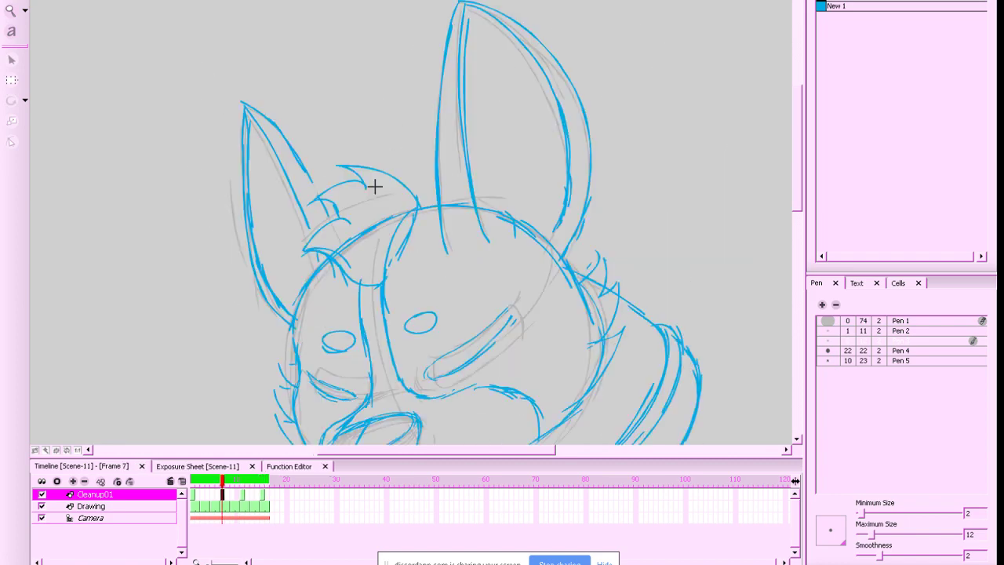
{"action": "mouse_move", "coordinate": [373, 181]}
{"action": "left_mouse_down"}
{"action": "mouse_move", "coordinate": [332, 172]}
{"action": "mouse_move", "coordinate": [259, 134]}
{"action": "mouse_move", "coordinate": [197, 63]}
{"action": "left_mouse_up"}
{"action": "left_click_drag", "start_coordinate": [618, 168], "coordinate": [609, 188]}
{"action": "key", "text": "ctrl+z"}
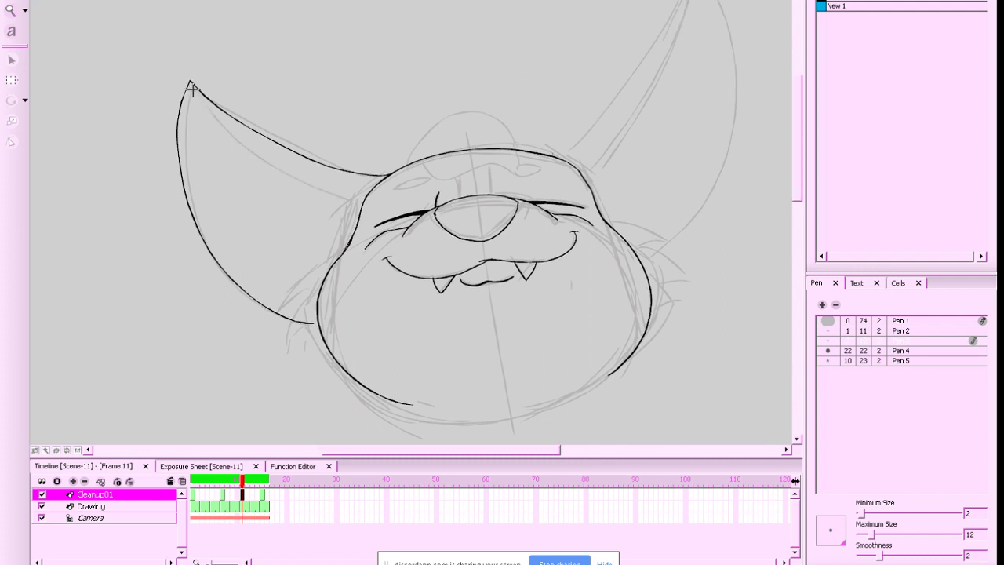
{"action": "mouse_move", "coordinate": [190, 83]}
{"action": "left_mouse_down"}
{"action": "mouse_move", "coordinate": [266, 158]}
{"action": "mouse_move", "coordinate": [364, 202]}
{"action": "left_mouse_up"}
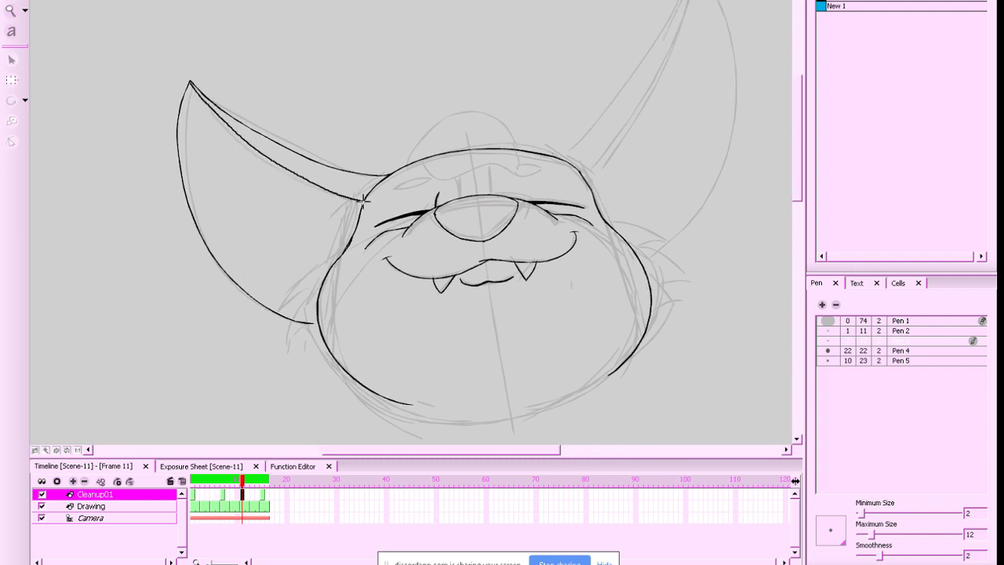
{"action": "key", "text": "ctrl+z"}
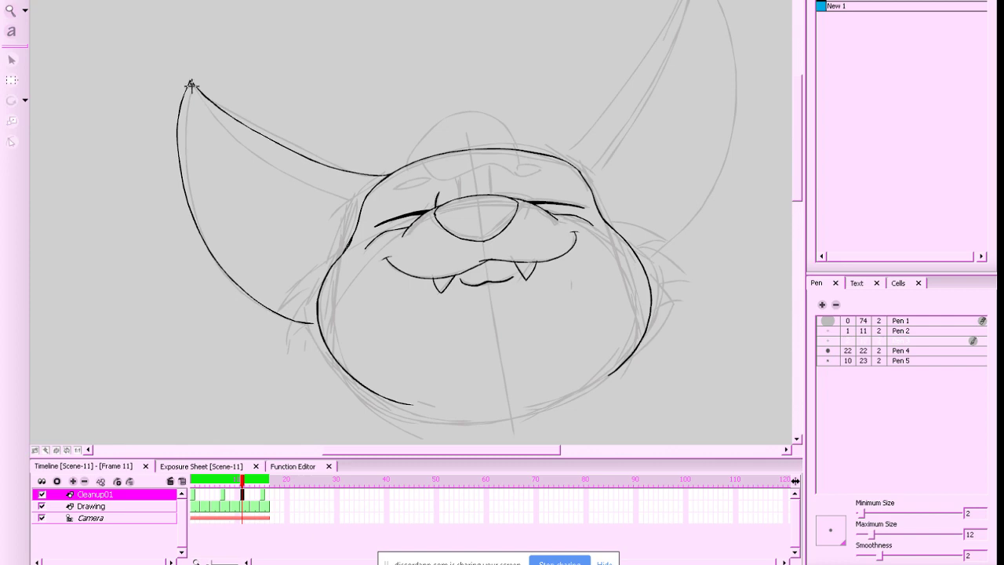
Ink the inner fold line of the left ear from its tip to the side of the head, and check it against adjacent drawings
{"action": "mouse_move", "coordinate": [190, 84]}
{"action": "left_mouse_down"}
{"action": "mouse_move", "coordinate": [263, 163]}
{"action": "mouse_move", "coordinate": [348, 202]}
{"action": "left_mouse_up"}
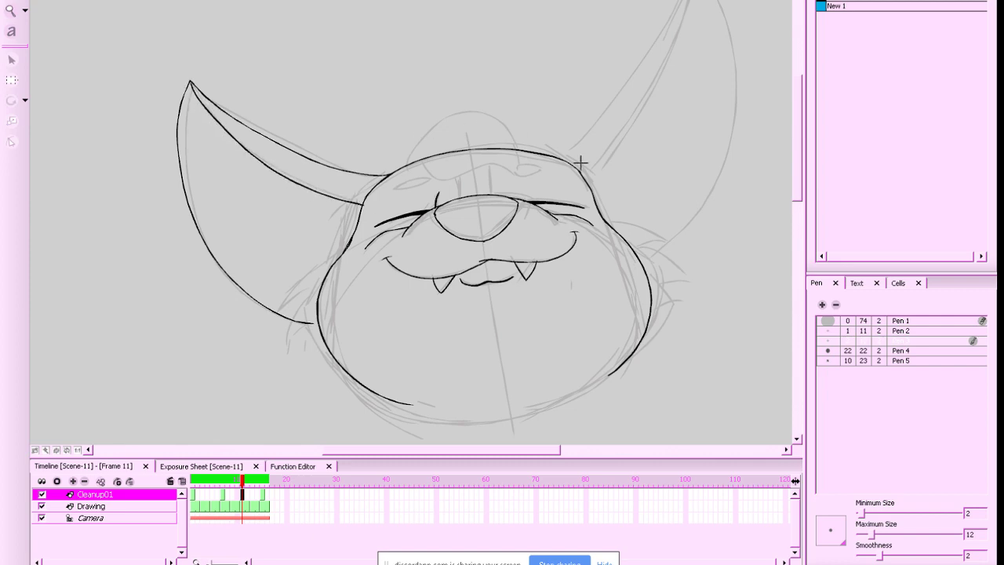
{"action": "left_click_drag", "start_coordinate": [660, 286], "coordinate": [622, 297]}
{"action": "key", "text": "g"}
{"action": "key", "text": "f"}
{"action": "key", "text": "g"}
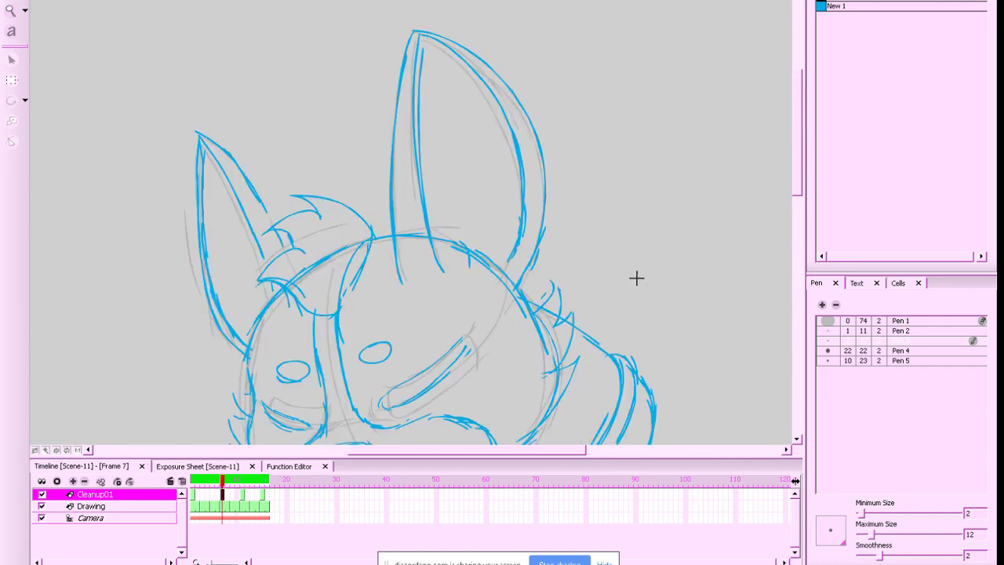
{"action": "key", "text": "f"}
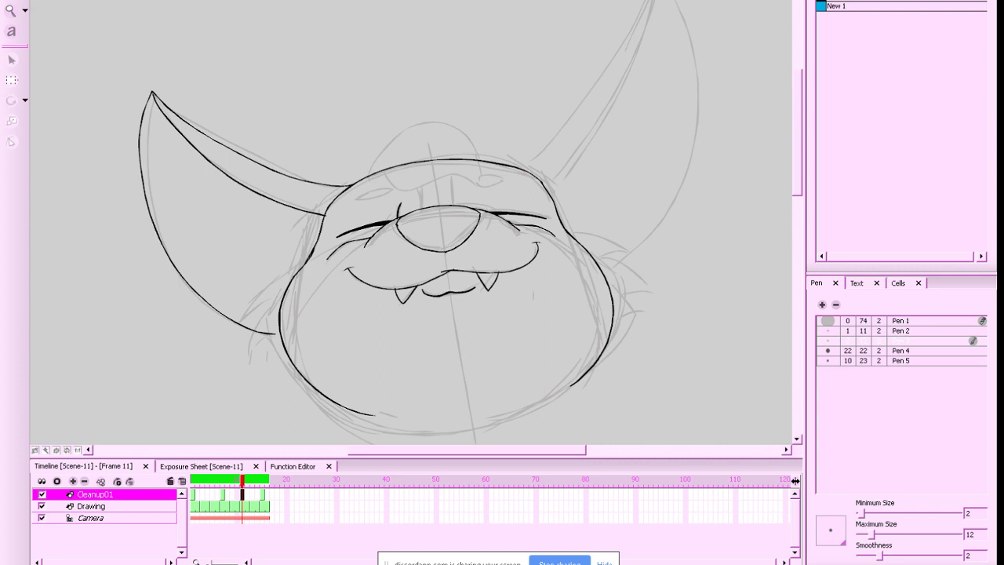
Ink the inner fold line and the inner edge of the right ear from its tip to the head, comparing with the frame 7 drawing
{"action": "mouse_move", "coordinate": [652, 6]}
{"action": "left_mouse_down"}
{"action": "mouse_move", "coordinate": [606, 119]}
{"action": "mouse_move", "coordinate": [539, 189]}
{"action": "left_mouse_up"}
{"action": "key", "text": "ctrl+z"}
{"action": "mouse_move", "coordinate": [653, 3]}
{"action": "left_mouse_down"}
{"action": "mouse_move", "coordinate": [621, 91]}
{"action": "mouse_move", "coordinate": [541, 188]}
{"action": "left_mouse_up"}
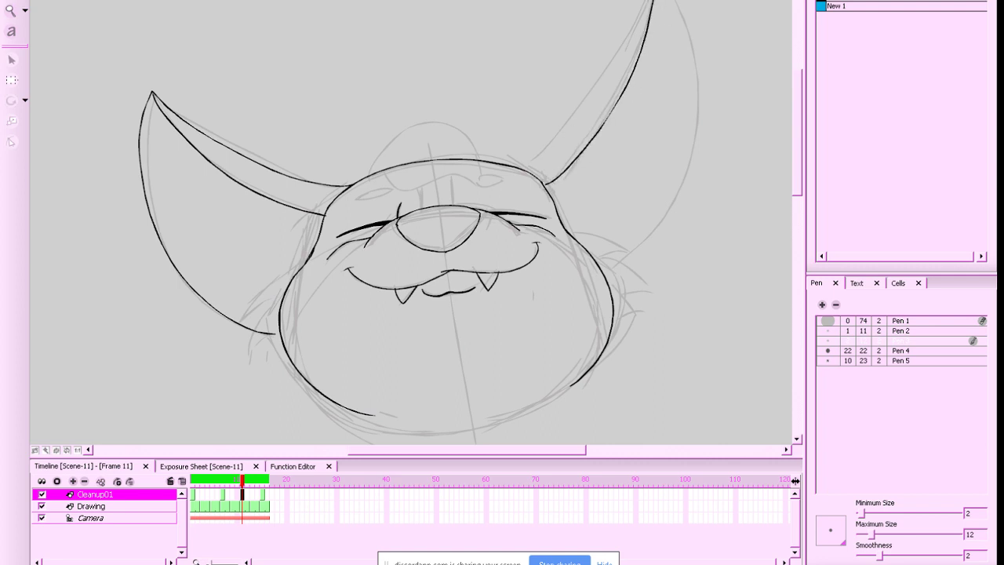
{"action": "mouse_move", "coordinate": [640, 23]}
{"action": "left_mouse_down"}
{"action": "mouse_move", "coordinate": [593, 102]}
{"action": "mouse_move", "coordinate": [522, 168]}
{"action": "left_mouse_up"}
{"action": "key", "text": "g"}
{"action": "key", "text": "f"}
{"action": "key", "text": "f"}
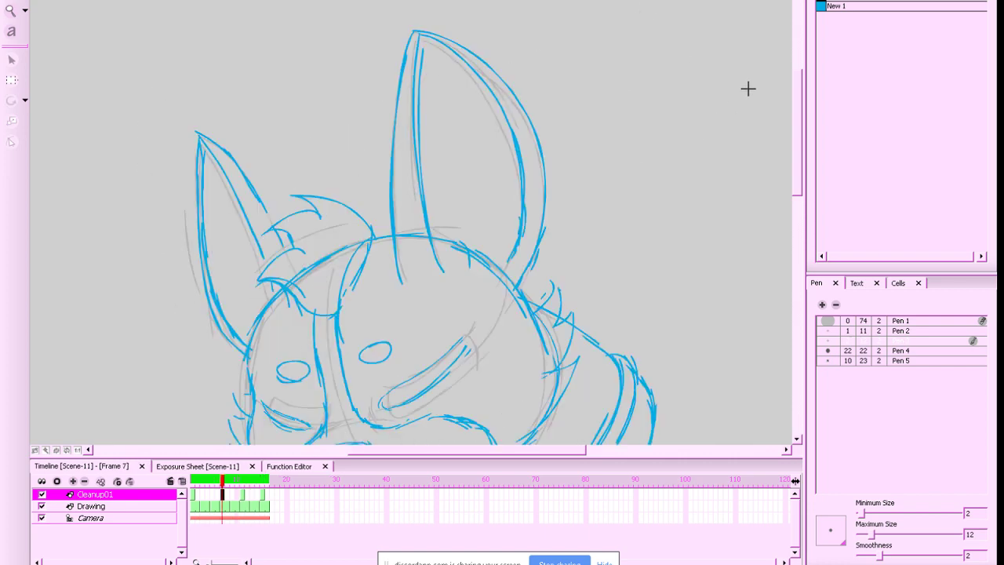
{"action": "key", "text": "g"}
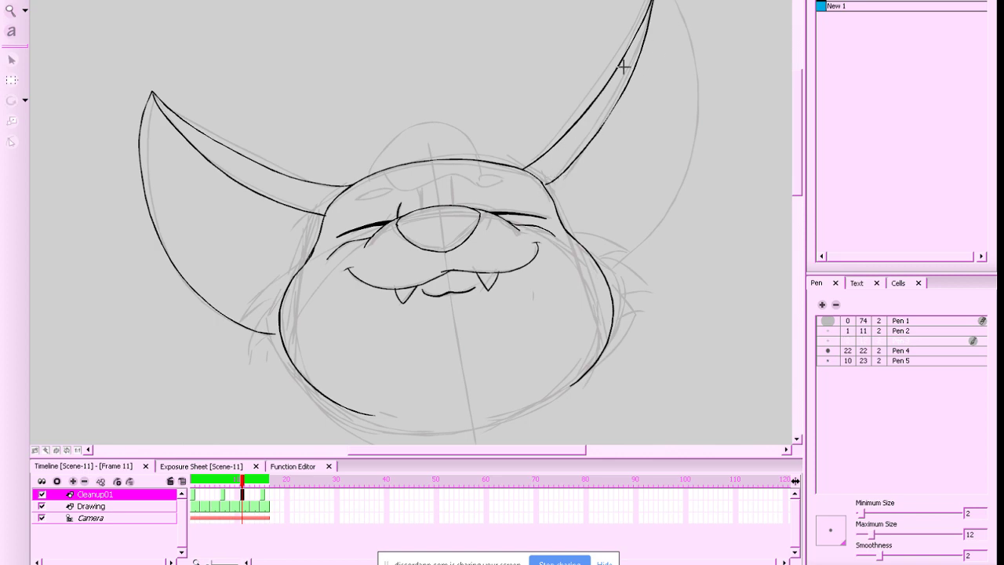
{"action": "key", "text": "g"}
{"action": "key", "text": "f"}
{"action": "key", "text": "f"}
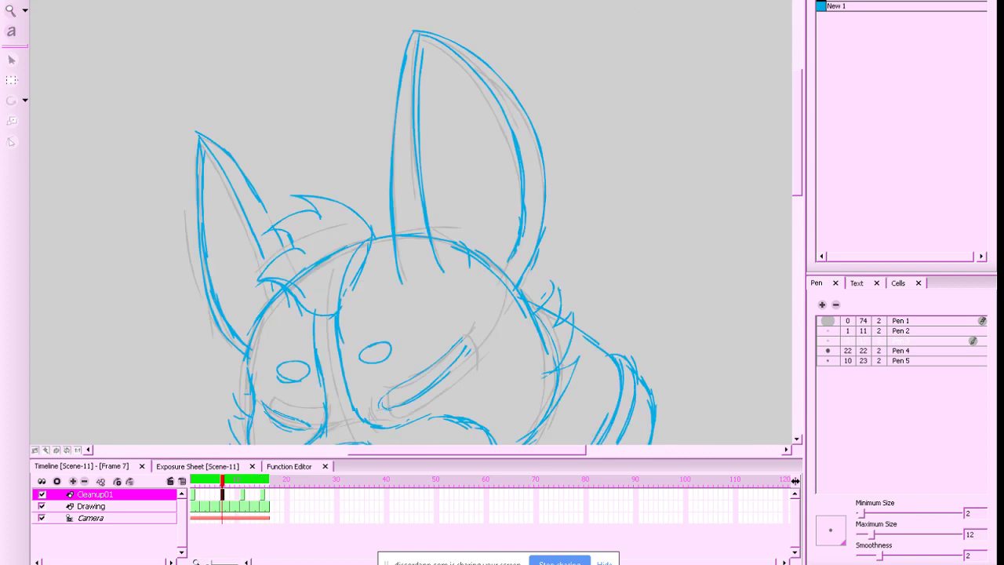
{"action": "key", "text": "g"}
Ink the large outer curve of the right ear from its tip to the cheek, and check it against adjacent drawings
{"action": "mouse_move", "coordinate": [673, 2]}
{"action": "left_mouse_down"}
{"action": "mouse_move", "coordinate": [676, 185]}
{"action": "mouse_move", "coordinate": [602, 271]}
{"action": "left_mouse_up"}
{"action": "key", "text": "p"}
{"action": "key", "text": "f"}
{"action": "key", "text": "g"}
{"action": "key", "text": "g"}
{"action": "key", "text": "f"}
{"action": "key", "text": "f"}
{"action": "key", "text": "g"}
{"action": "key", "text": "g"}
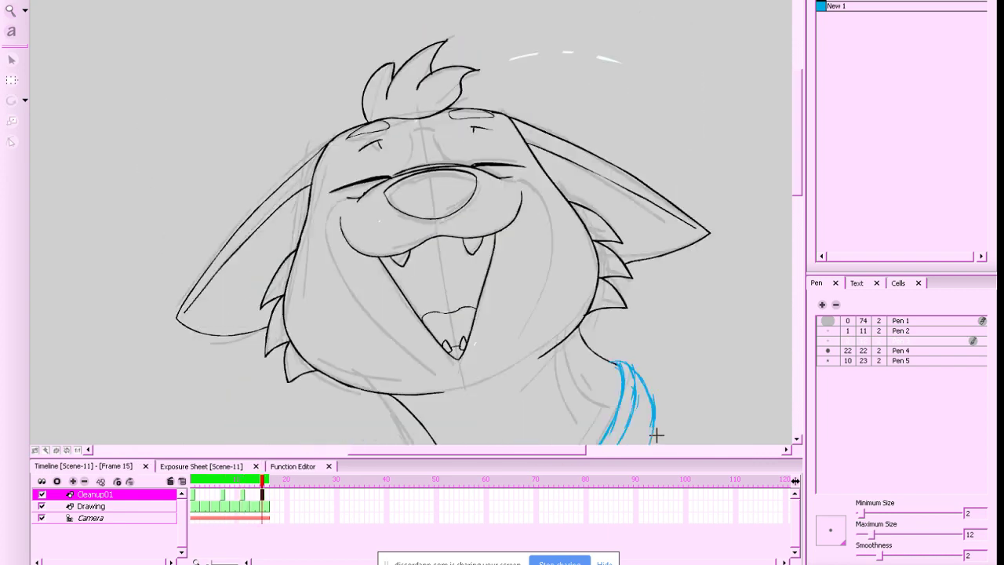
{"action": "key", "text": "f"}
{"action": "key", "text": "f"}
{"action": "key", "text": "g"}
{"action": "key", "text": "g"}
{"action": "key", "text": "f"}
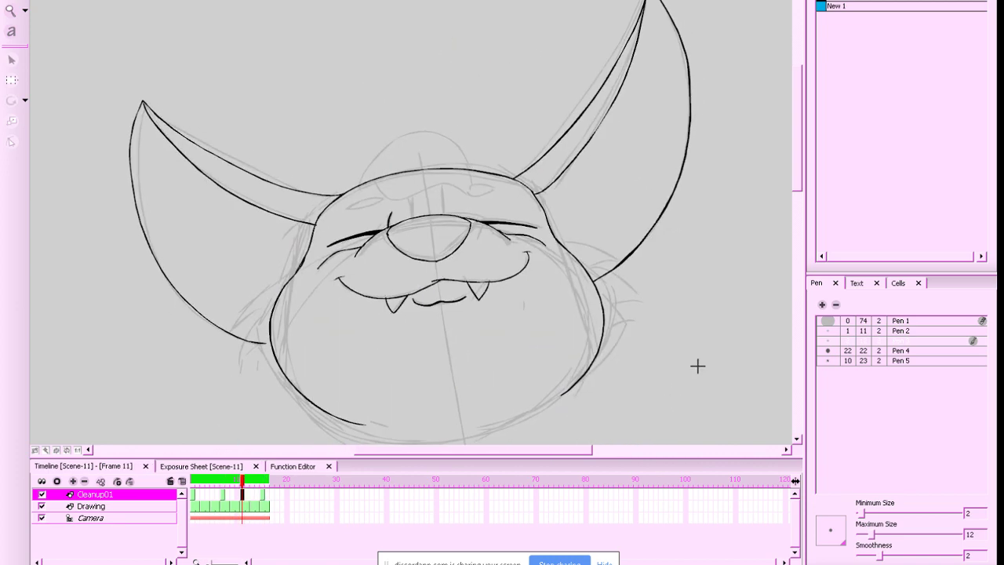
Save the scene and compare the finished ears on frame 11 with the frame 7 drawing
{"action": "key", "text": "ctrl+s"}
{"action": "key", "text": "g"}
{"action": "key", "text": "f"}
{"action": "key", "text": "f"}
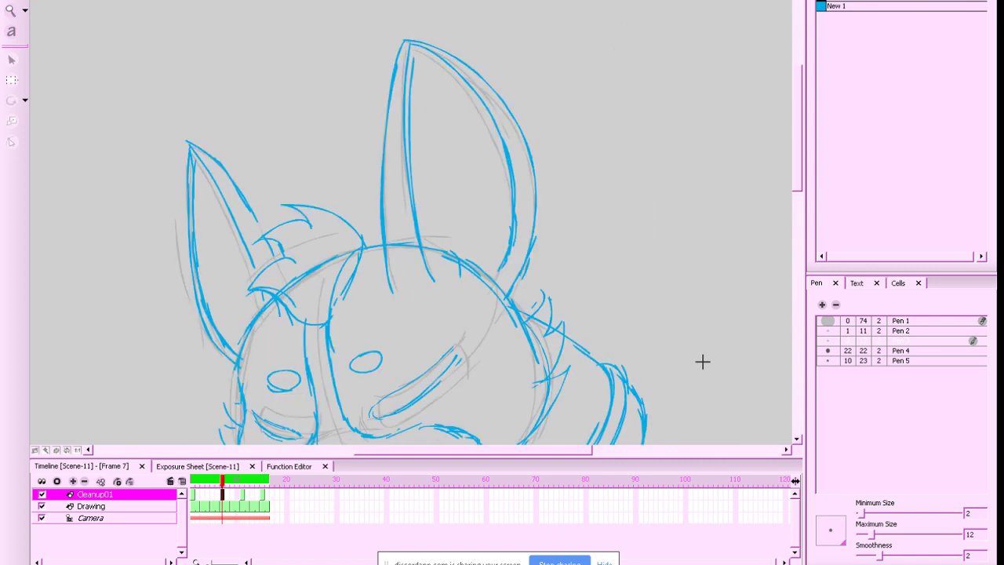
{"action": "key", "text": "g"}
{"action": "left_click_drag", "start_coordinate": [655, 342], "coordinate": [723, 321]}
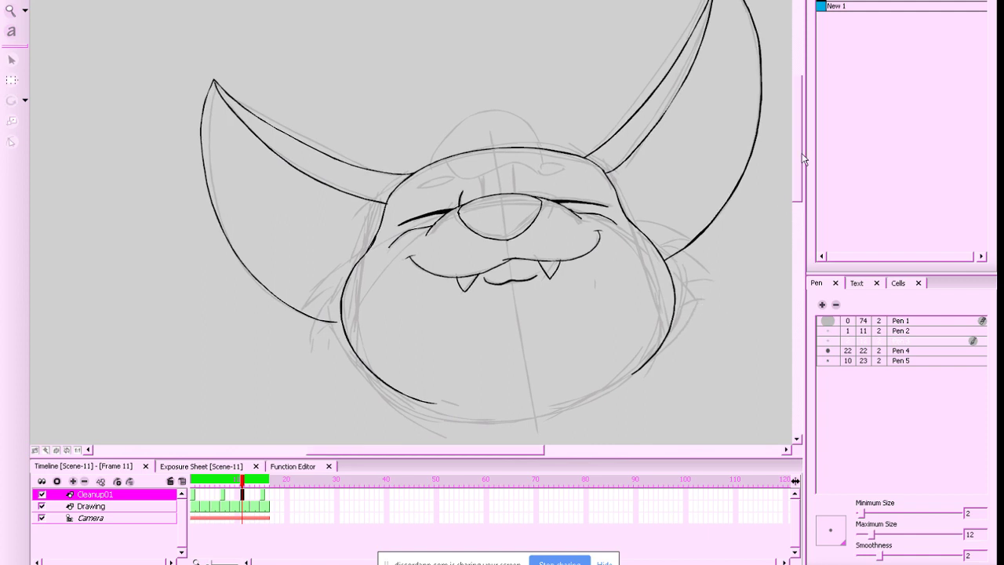
Choose the blue New 1 colour and draw the left curl and top lock of the hair tuft above the head
{"action": "left_click", "coordinate": [818, 8]}
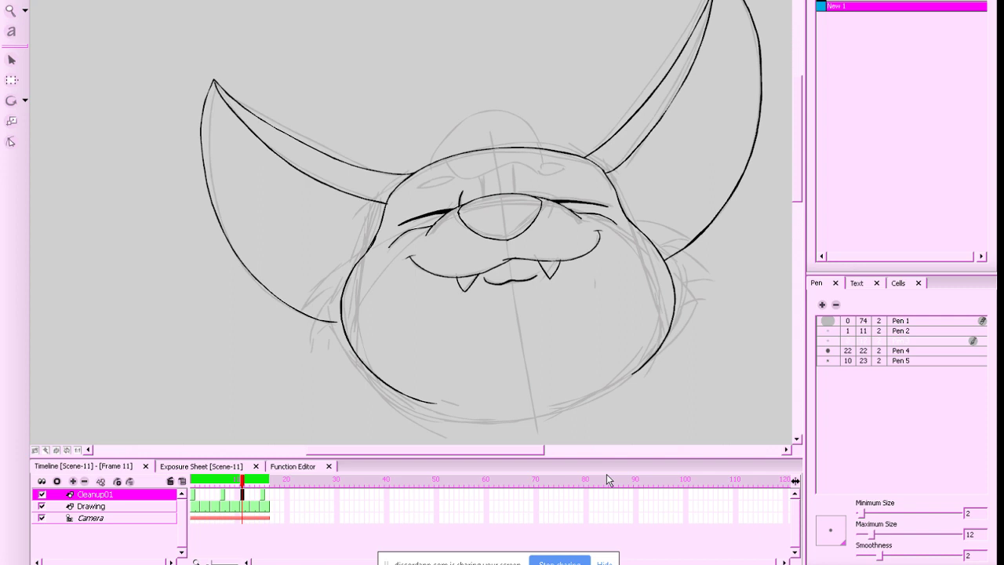
{"action": "left_click_drag", "start_coordinate": [712, 262], "coordinate": [701, 211]}
{"action": "key", "text": "g"}
{"action": "key", "text": "comma"}
{"action": "key", "text": "comma"}
{"action": "key", "text": "comma"}
{"action": "key", "text": "comma"}
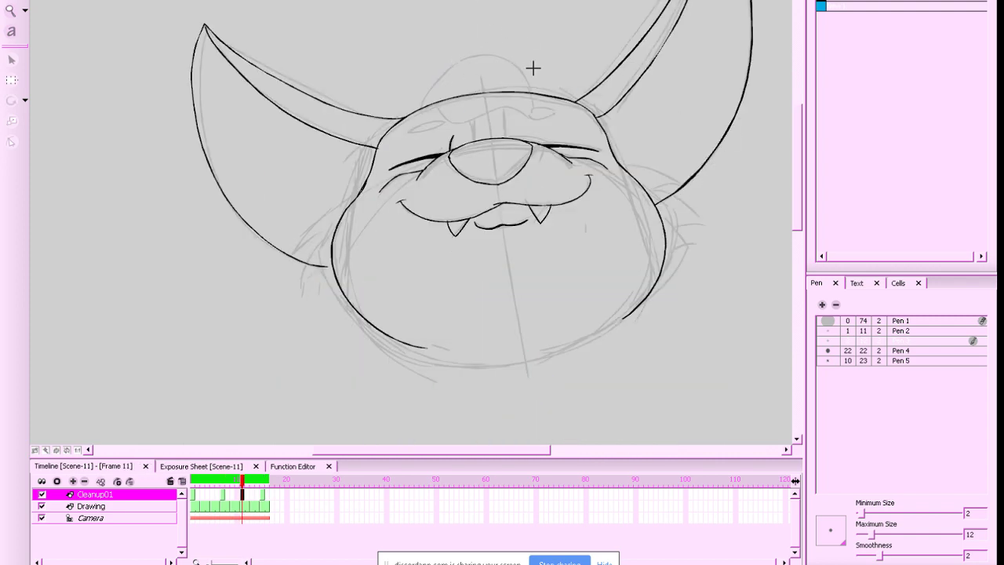
{"action": "mouse_move", "coordinate": [436, 88]}
{"action": "left_mouse_down"}
{"action": "mouse_move", "coordinate": [438, 76]}
{"action": "mouse_move", "coordinate": [510, 45]}
{"action": "left_mouse_up"}
{"action": "left_click_drag", "start_coordinate": [437, 79], "coordinate": [425, 106]}
{"action": "key", "text": "ctrl+z"}
{"action": "key", "text": "g"}
{"action": "key", "text": "f"}
Draw the right lock of the blue hair tuft, redoing the curve until it fits the rough sketch and frame 15
{"action": "mouse_move", "coordinate": [475, 65]}
{"action": "left_mouse_down"}
{"action": "mouse_move", "coordinate": [536, 71]}
{"action": "mouse_move", "coordinate": [498, 59]}
{"action": "mouse_move", "coordinate": [531, 103]}
{"action": "mouse_move", "coordinate": [505, 59]}
{"action": "mouse_move", "coordinate": [523, 110]}
{"action": "mouse_move", "coordinate": [533, 88]}
{"action": "left_mouse_up"}
{"action": "key", "text": "ctrl+z"}
{"action": "key", "text": "ctrl+z"}
{"action": "key", "text": "g"}
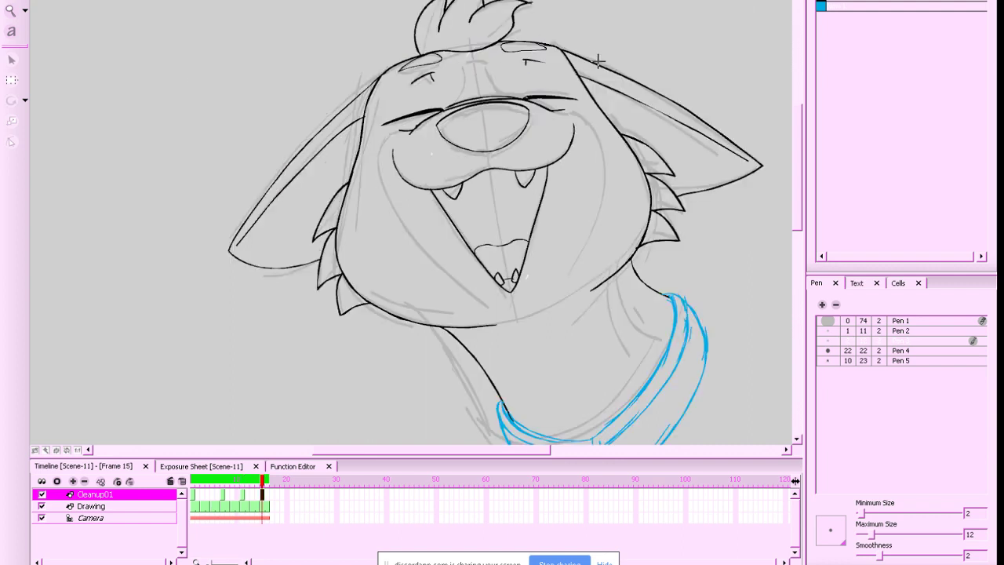
{"action": "key", "text": "f"}
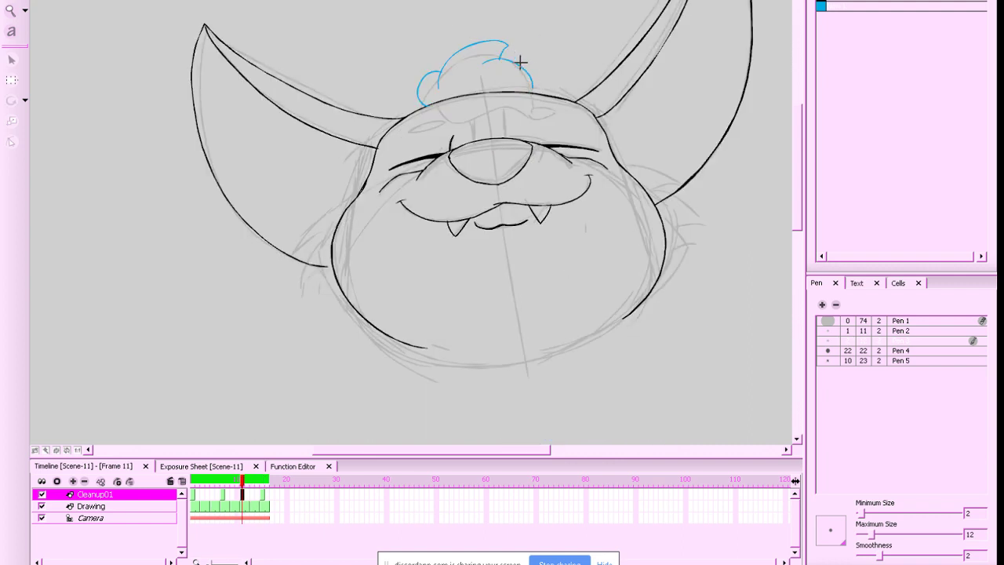
{"action": "key", "text": "ctrl+z"}
{"action": "mouse_move", "coordinate": [478, 74]}
{"action": "left_mouse_down"}
{"action": "mouse_move", "coordinate": [513, 60]}
{"action": "mouse_move", "coordinate": [538, 92]}
{"action": "left_mouse_up"}
{"action": "key", "text": "ctrl+z"}
{"action": "mouse_move", "coordinate": [477, 74]}
{"action": "left_mouse_down"}
{"action": "mouse_move", "coordinate": [538, 70]}
{"action": "mouse_move", "coordinate": [552, 92]}
{"action": "mouse_move", "coordinate": [525, 61]}
{"action": "left_mouse_up"}
{"action": "key", "text": "ctrl+z"}
Draw the lower edge of the blue hair tuft across the forehead and compare it with frame 15
{"action": "left_click_drag", "start_coordinate": [530, 97], "coordinate": [463, 106]}
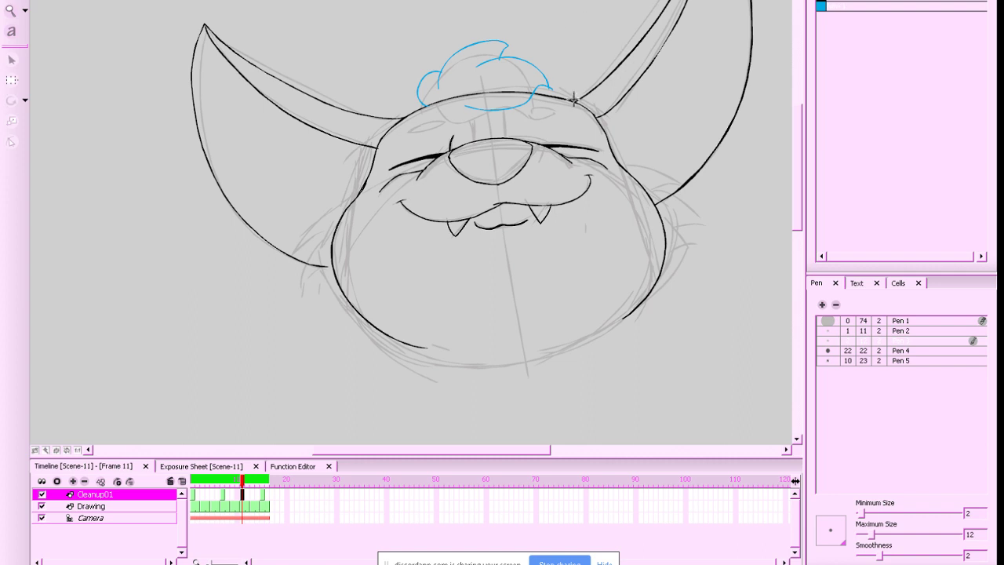
{"action": "key", "text": "ctrl+z"}
{"action": "left_click_drag", "start_coordinate": [549, 88], "coordinate": [449, 103]}
{"action": "key", "text": "g"}
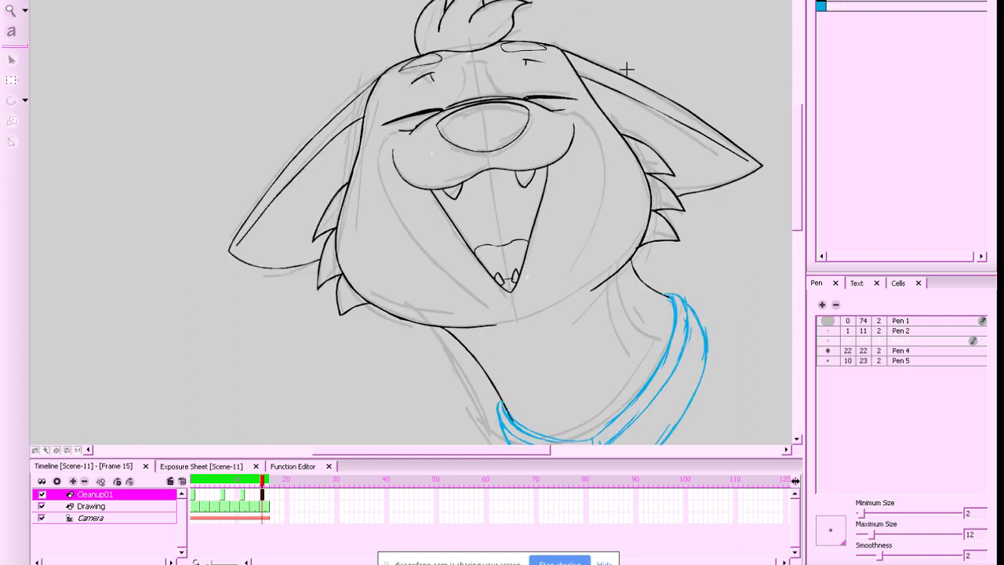
{"action": "key", "text": "f"}
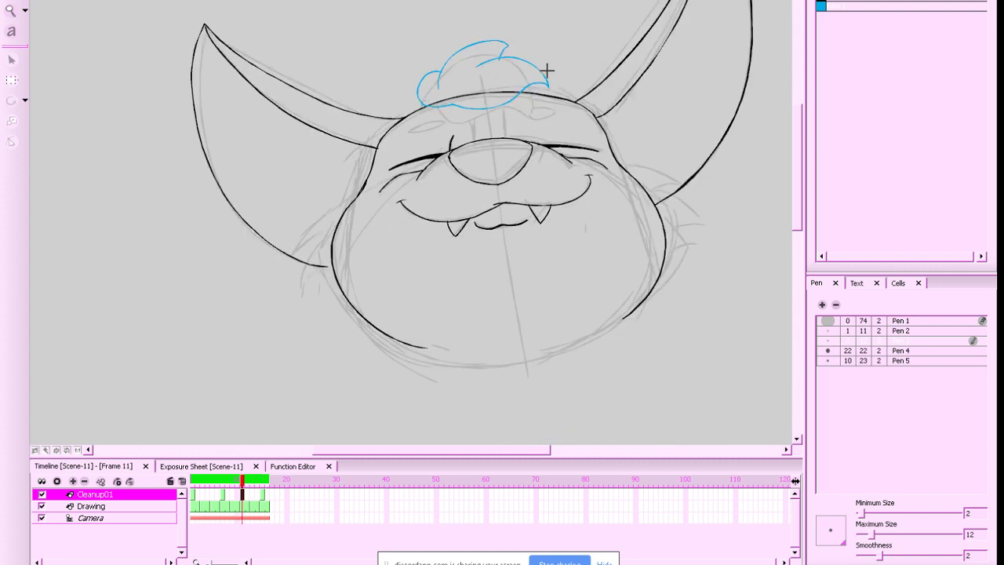
Extend the inner lock line of the hair tuft with the brush and save the scene
{"action": "key", "text": "alt+e"}
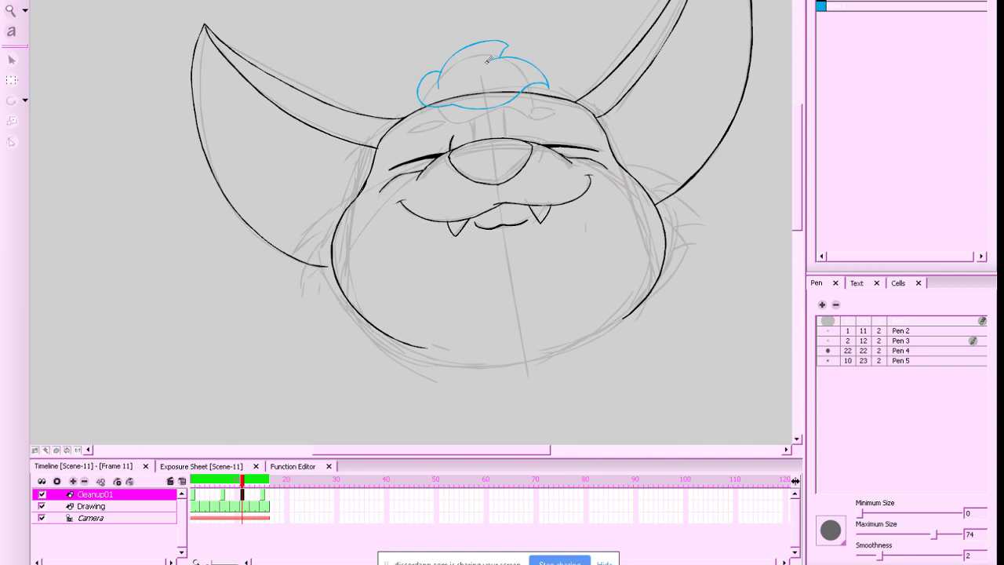
{"action": "key", "text": "alt+b"}
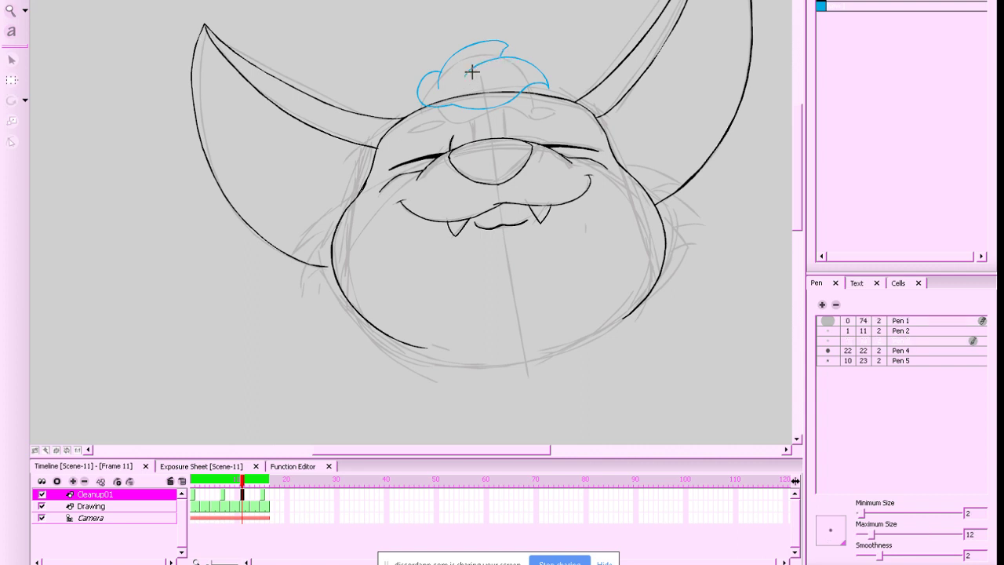
{"action": "left_click_drag", "start_coordinate": [474, 72], "coordinate": [501, 51]}
{"action": "left_click_drag", "start_coordinate": [621, 91], "coordinate": [613, 104]}
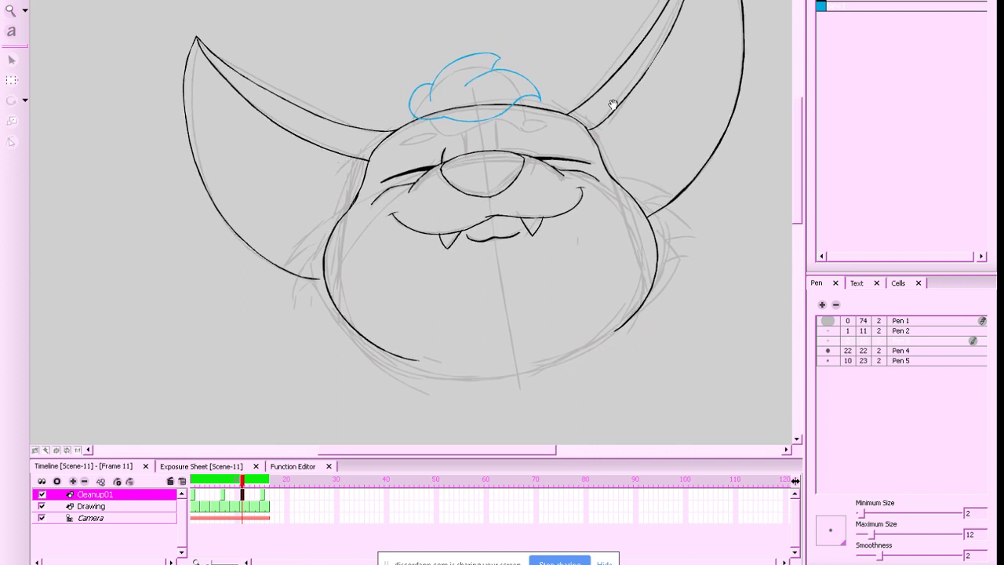
{"action": "key", "text": "ctrl+s"}
{"action": "left_click_drag", "start_coordinate": [685, 293], "coordinate": [677, 287]}
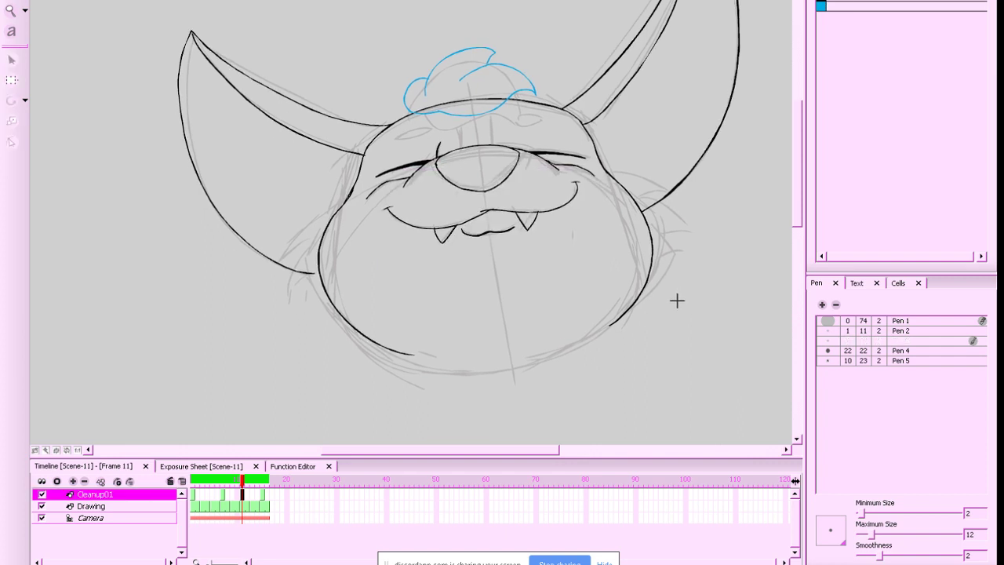
{"action": "left_click_drag", "start_coordinate": [676, 302], "coordinate": [690, 285]}
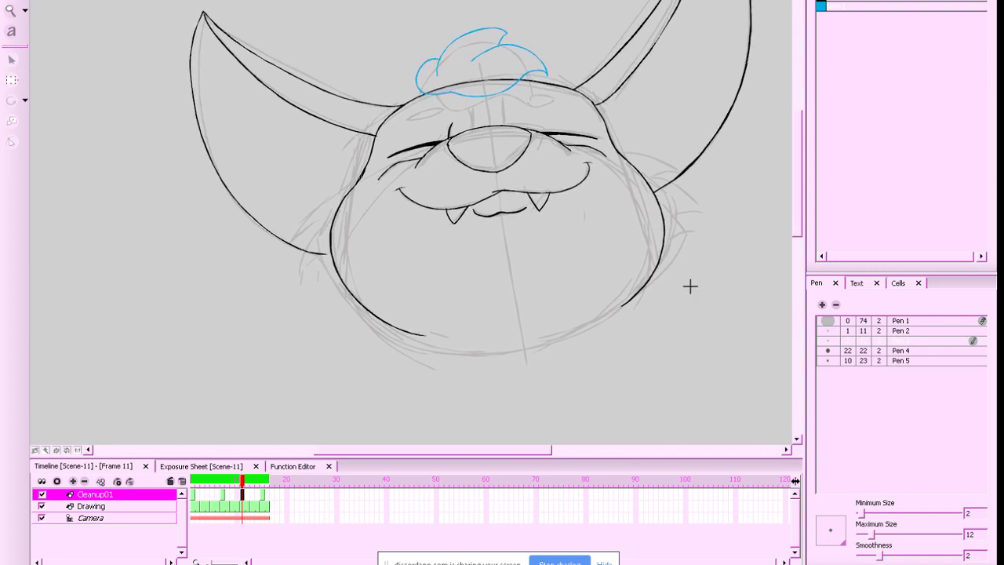
Compare the frame 11 head and hair tuft with the neighbouring cleanup drawings, especially the cheek fur on frame 15
{"action": "key", "text": "g"}
{"action": "key", "text": "f"}
{"action": "key", "text": "f"}
{"action": "key", "text": "g"}
{"action": "key", "text": "g"}
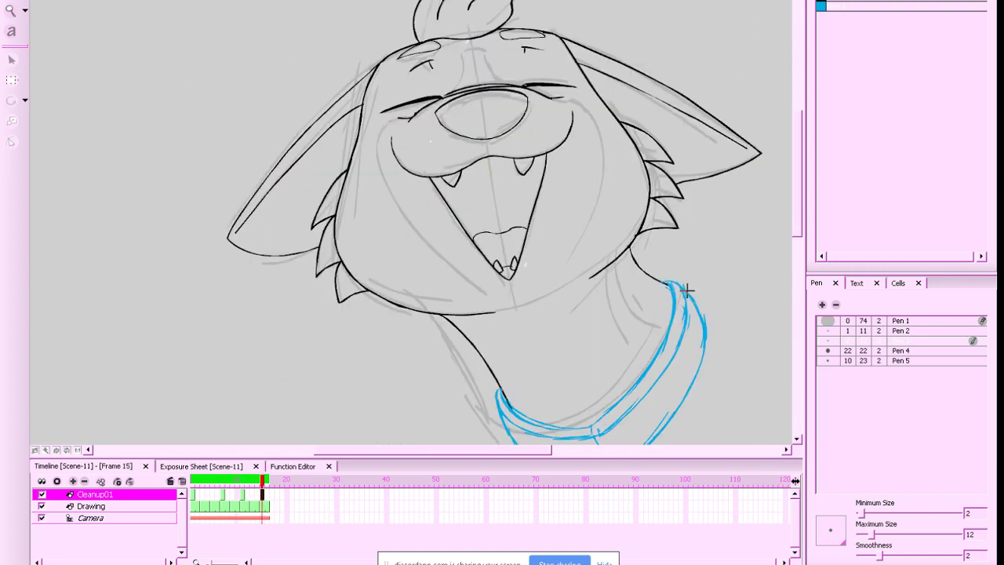
{"action": "key", "text": "f"}
{"action": "left_click_drag", "start_coordinate": [692, 278], "coordinate": [683, 269]}
{"action": "key", "text": "g"}
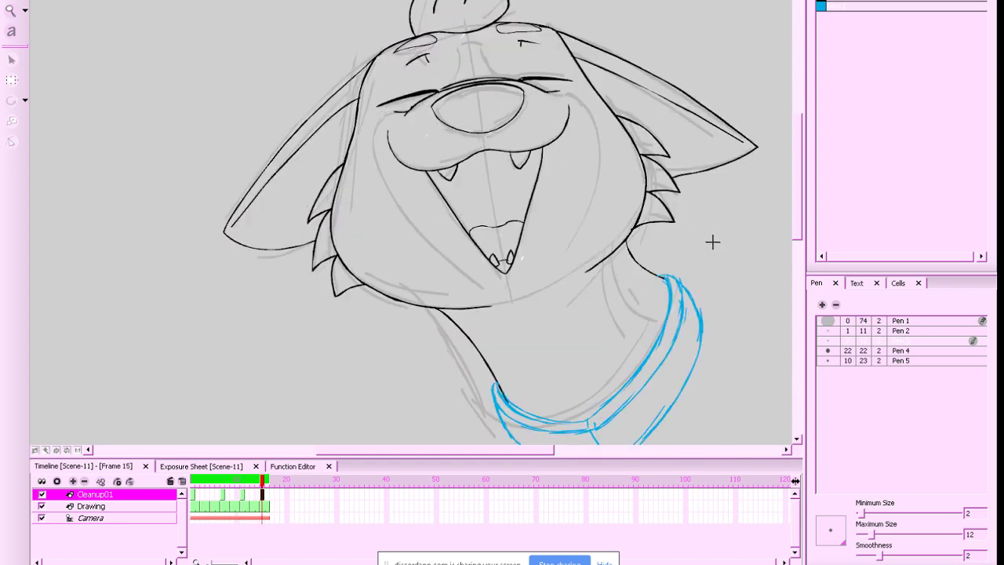
{"action": "key", "text": "f"}
{"action": "key", "text": "g"}
{"action": "key", "text": "f"}
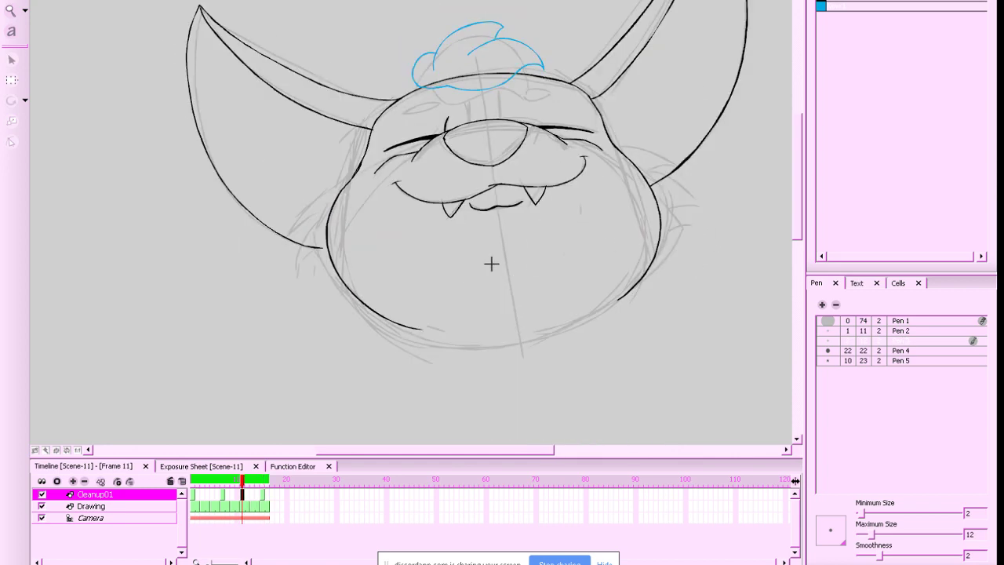
{"action": "key", "text": "f"}
{"action": "key", "text": "g"}
Draw the upper blue fur tuft on the left cheek, checking its shape against the adjacent drawings
{"action": "mouse_move", "coordinate": [349, 182]}
{"action": "left_mouse_down"}
{"action": "mouse_move", "coordinate": [306, 251]}
{"action": "mouse_move", "coordinate": [326, 244]}
{"action": "left_mouse_up"}
{"action": "key", "text": "g"}
{"action": "key", "text": "f"}
{"action": "key", "text": "ctrl+z"}
{"action": "mouse_move", "coordinate": [348, 183]}
{"action": "left_mouse_down"}
{"action": "mouse_move", "coordinate": [312, 224]}
{"action": "mouse_move", "coordinate": [308, 258]}
{"action": "mouse_move", "coordinate": [332, 246]}
{"action": "left_mouse_up"}
{"action": "key", "text": "g"}
{"action": "key", "text": "f"}
{"action": "key", "text": "g"}
{"action": "key", "text": "f"}
Add the two lower blue fur tufts to the left cheek below the ear and compare them with the neighbouring drawing
{"action": "mouse_move", "coordinate": [332, 244]}
{"action": "left_mouse_down"}
{"action": "mouse_move", "coordinate": [323, 297]}
{"action": "mouse_move", "coordinate": [340, 282]}
{"action": "mouse_move", "coordinate": [329, 248]}
{"action": "mouse_move", "coordinate": [314, 293]}
{"action": "left_mouse_up"}
{"action": "key", "text": "g"}
{"action": "key", "text": "f"}
{"action": "key", "text": "ctrl+z"}
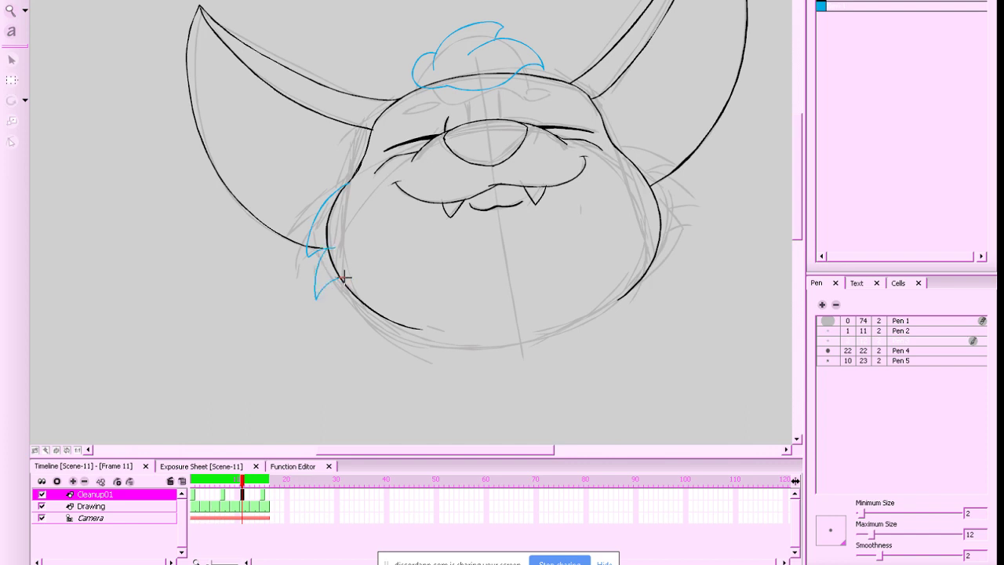
{"action": "key", "text": "g"}
{"action": "key", "text": "f"}
Draw three blue fur tufts down the right cheek, starting beside the ear's base
{"action": "mouse_move", "coordinate": [628, 161]}
{"action": "left_mouse_down"}
{"action": "mouse_move", "coordinate": [661, 180]}
{"action": "mouse_move", "coordinate": [679, 210]}
{"action": "left_mouse_up"}
{"action": "key", "text": "ctrl+z"}
{"action": "mouse_move", "coordinate": [630, 161]}
{"action": "left_mouse_down"}
{"action": "mouse_move", "coordinate": [676, 211]}
{"action": "mouse_move", "coordinate": [650, 212]}
{"action": "mouse_move", "coordinate": [682, 247]}
{"action": "left_mouse_up"}
{"action": "left_click_drag", "start_coordinate": [676, 237], "coordinate": [643, 247]}
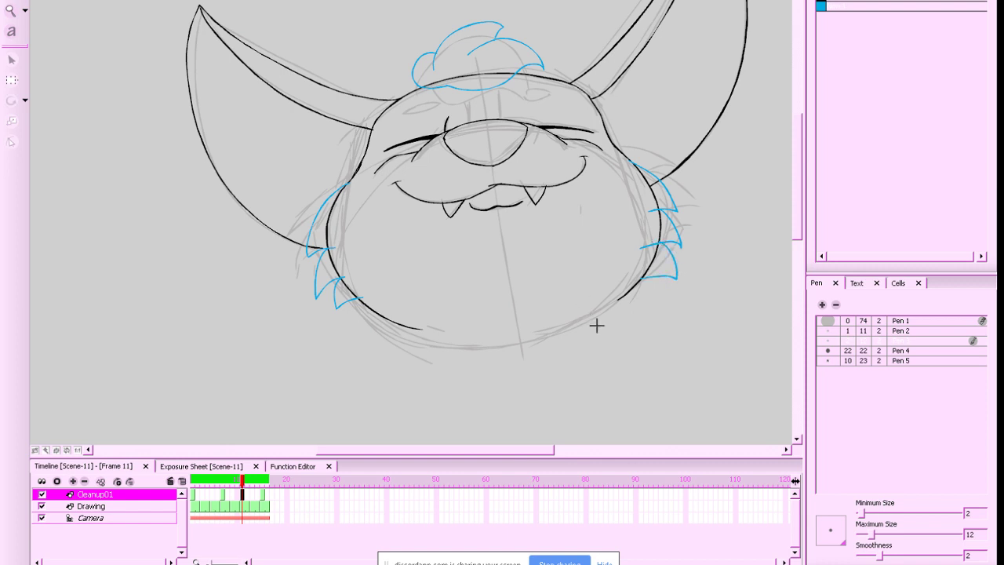
{"action": "left_click_drag", "start_coordinate": [651, 247], "coordinate": [670, 274]}
Select the cheek fur strokes and the head line art, and trim the fur ends that run inside the face outline
{"action": "left_click_drag", "start_coordinate": [400, 201], "coordinate": [418, 208]}
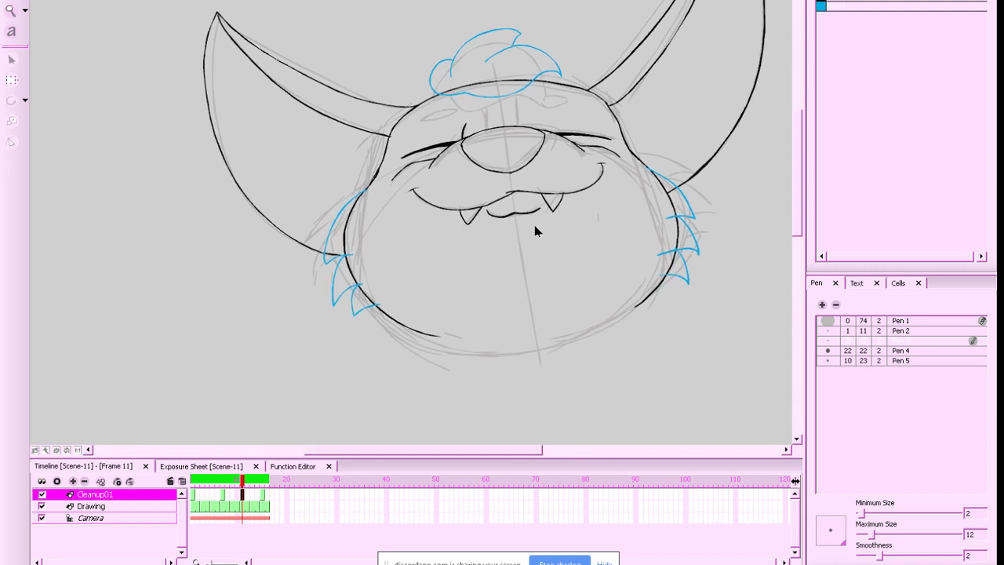
{"action": "mouse_move", "coordinate": [355, 311]}
{"action": "left_mouse_down"}
{"action": "mouse_move", "coordinate": [327, 258]}
{"action": "mouse_move", "coordinate": [339, 284]}
{"action": "left_mouse_up"}
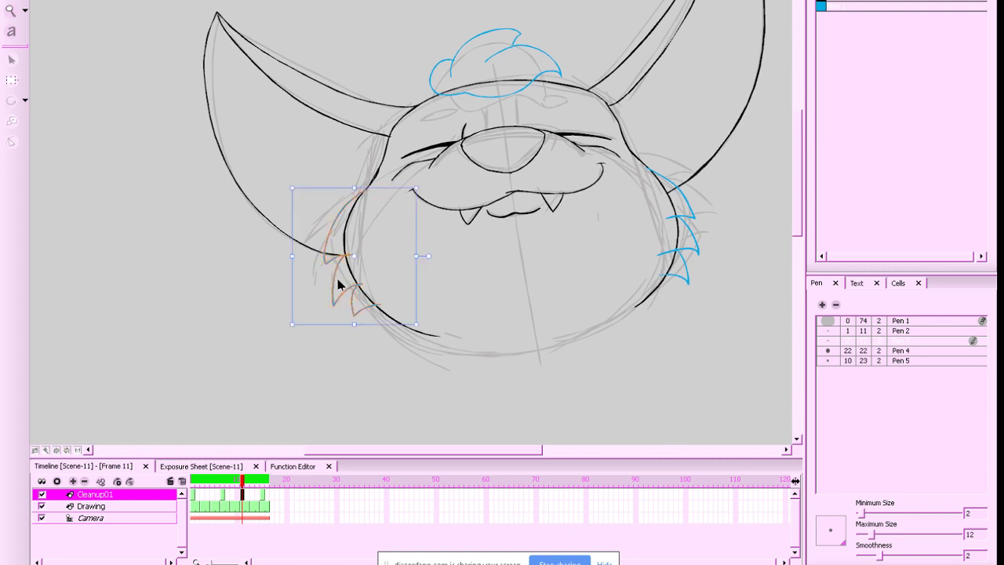
{"action": "left_click", "coordinate": [337, 279]}
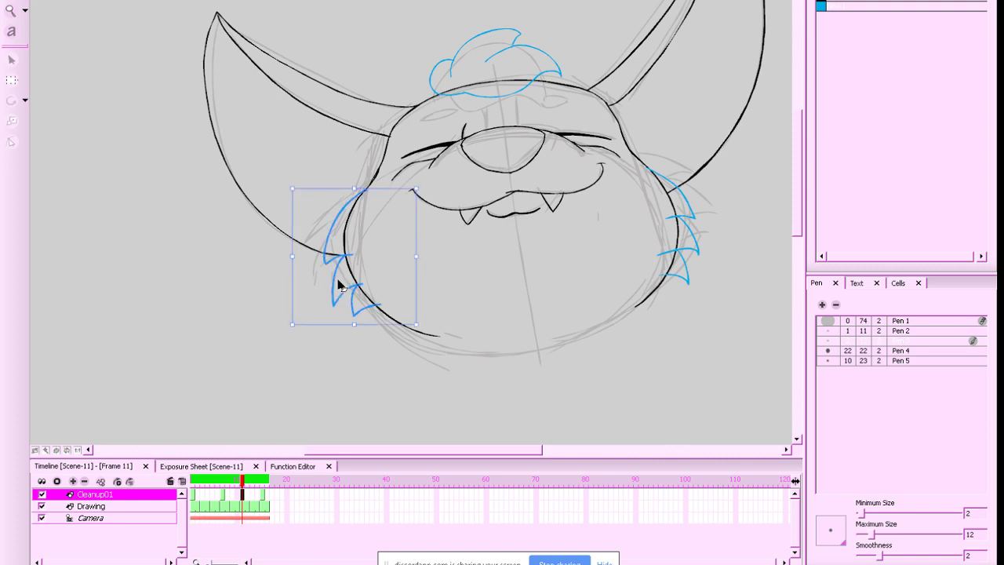
{"action": "left_click", "coordinate": [661, 366]}
{"action": "left_click_drag", "start_coordinate": [666, 344], "coordinate": [630, 359]}
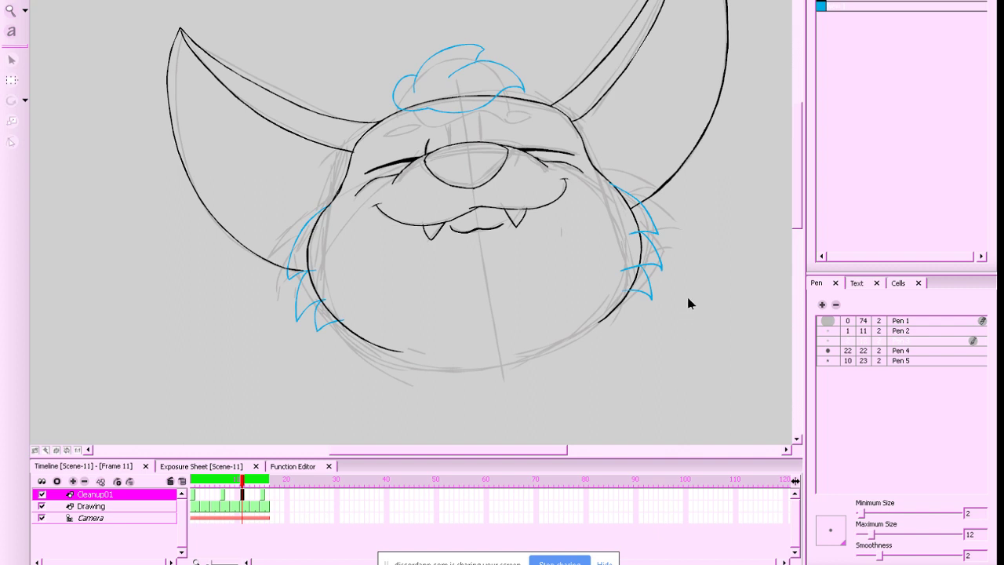
{"action": "left_click_drag", "start_coordinate": [651, 304], "coordinate": [671, 315]}
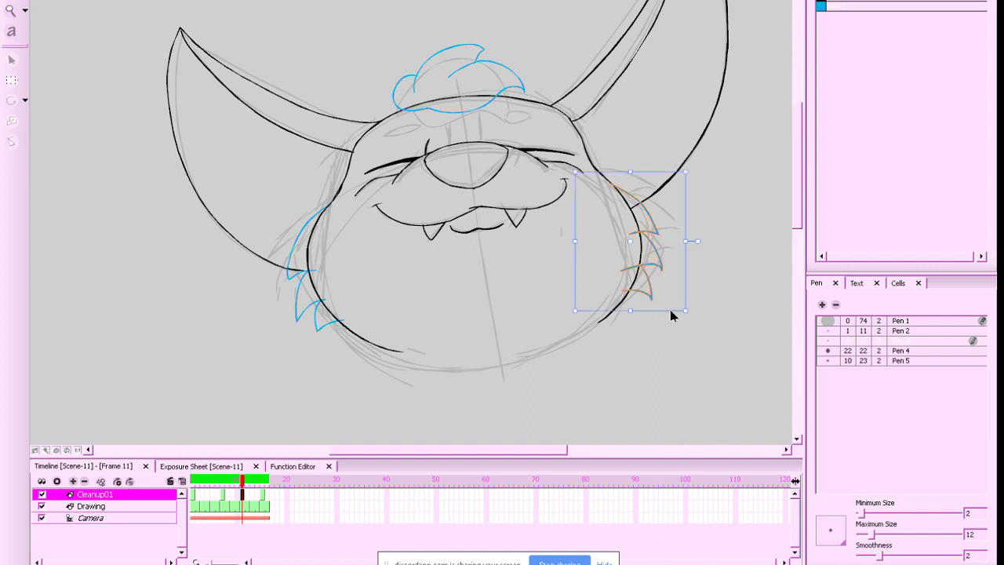
{"action": "left_click", "coordinate": [727, 311]}
{"action": "mouse_move", "coordinate": [560, 399]}
{"action": "left_mouse_down"}
{"action": "mouse_move", "coordinate": [690, 169]}
{"action": "mouse_move", "coordinate": [636, 355]}
{"action": "left_mouse_up"}
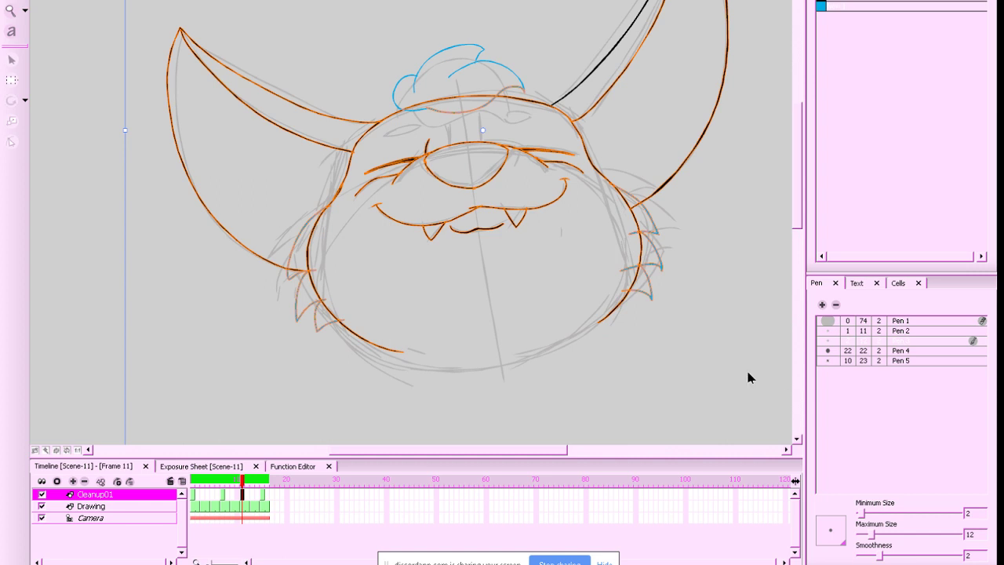
{"action": "mouse_move", "coordinate": [717, 348]}
{"action": "left_mouse_down"}
{"action": "mouse_move", "coordinate": [196, 215]}
{"action": "mouse_move", "coordinate": [682, 322]}
{"action": "left_mouse_up"}
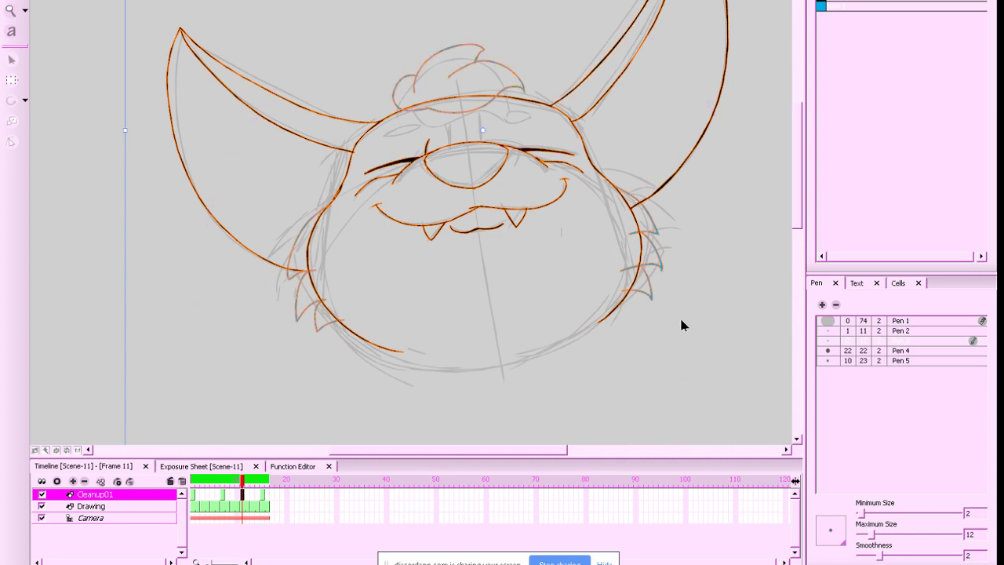
{"action": "left_click", "coordinate": [724, 287]}
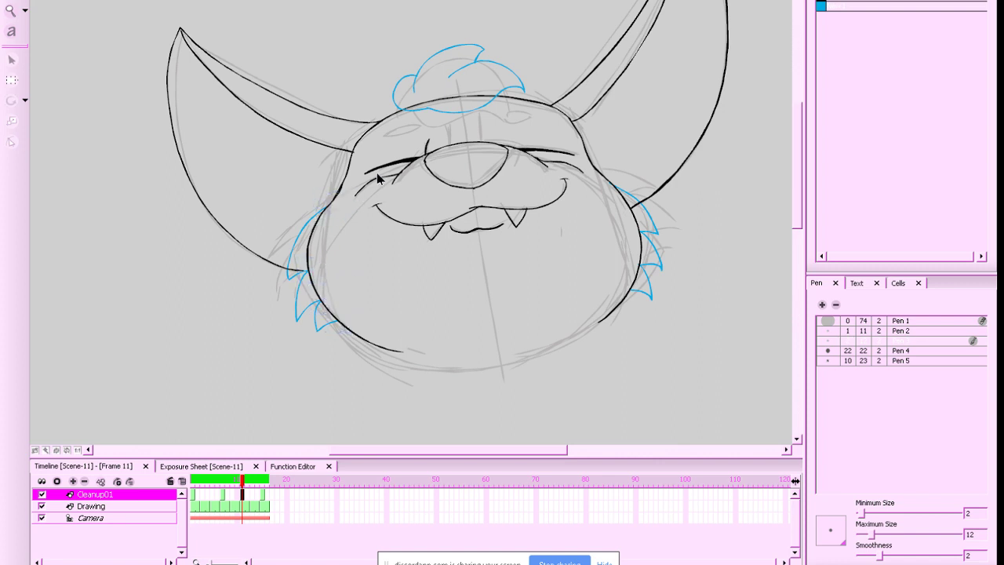
Cut away the head outline segment crossing the blue hair tuft, and compare frame 11 with the adjacent drawings
{"action": "left_click", "coordinate": [463, 98]}
{"action": "left_click_drag", "start_coordinate": [759, 202], "coordinate": [766, 149]}
{"action": "key", "text": "g"}
{"action": "key", "text": "f"}
{"action": "key", "text": "f"}
{"action": "key", "text": "g"}
{"action": "key", "text": "g"}
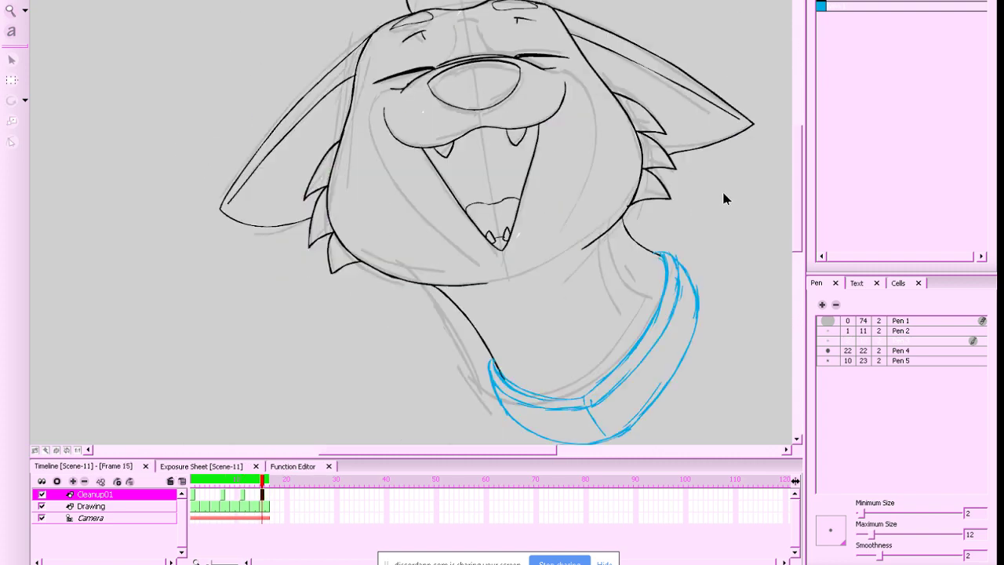
{"action": "key", "text": "f"}
Erase the end of the right ear line where it runs inside the blue cheek fur on frame 11
{"action": "mouse_move", "coordinate": [655, 305]}
{"action": "left_mouse_down"}
{"action": "mouse_move", "coordinate": [670, 273]}
{"action": "mouse_move", "coordinate": [649, 260]}
{"action": "mouse_move", "coordinate": [651, 306]}
{"action": "left_mouse_up"}
{"action": "left_click", "coordinate": [293, 247]}
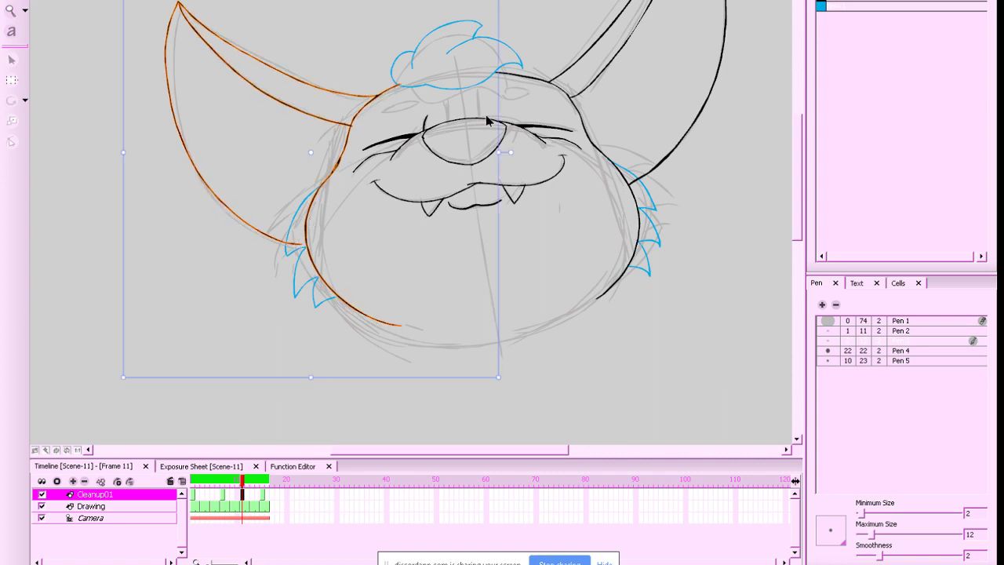
{"action": "left_click", "coordinate": [668, 303]}
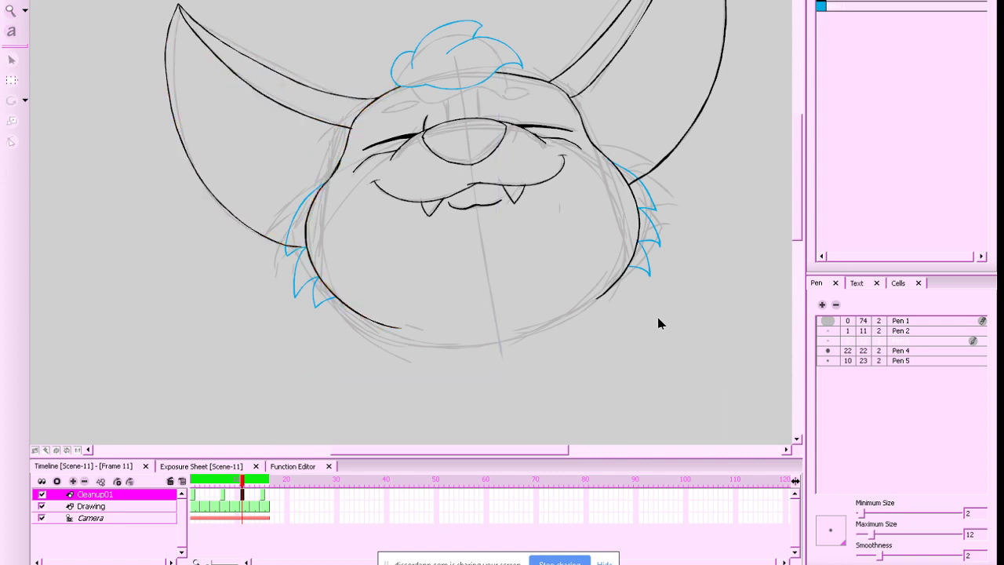
{"action": "left_click_drag", "start_coordinate": [658, 322], "coordinate": [720, 327]}
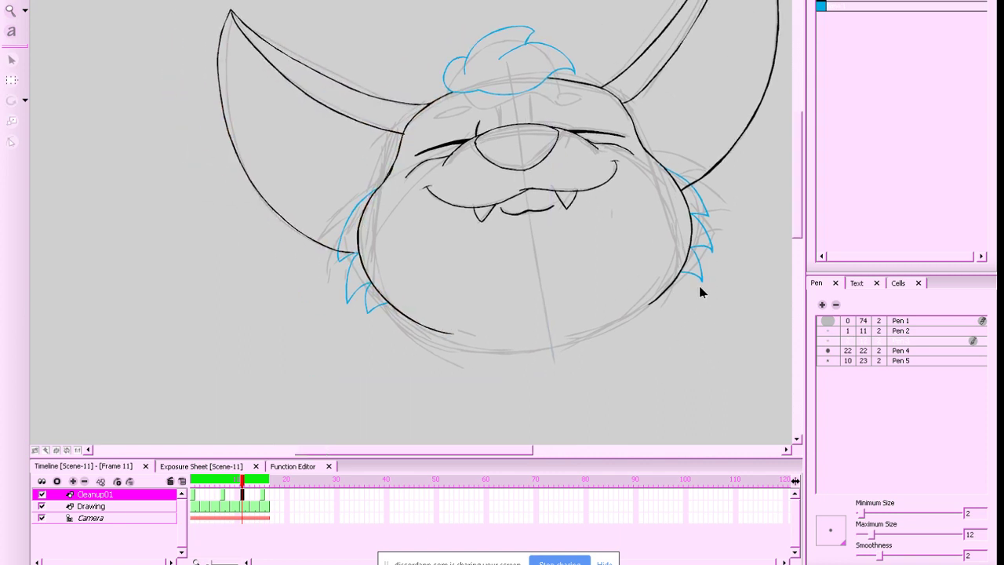
{"action": "left_click_drag", "start_coordinate": [734, 271], "coordinate": [506, 304]}
{"action": "key", "text": "2"}
{"action": "key", "text": "2"}
{"action": "key", "text": "2"}
{"action": "left_click_drag", "start_coordinate": [670, 273], "coordinate": [687, 282]}
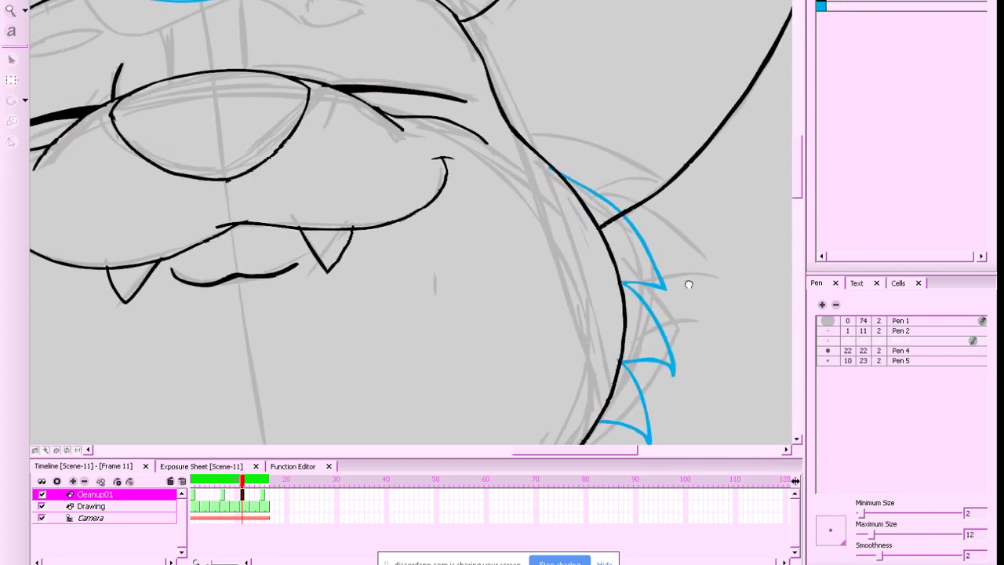
{"action": "key", "text": "alt+e"}
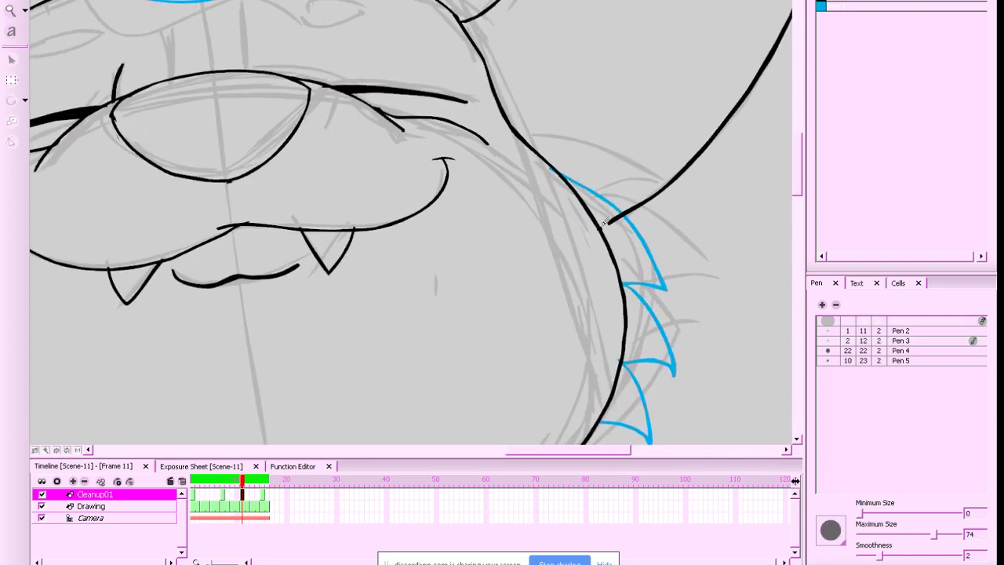
{"action": "left_click_drag", "start_coordinate": [664, 178], "coordinate": [623, 185]}
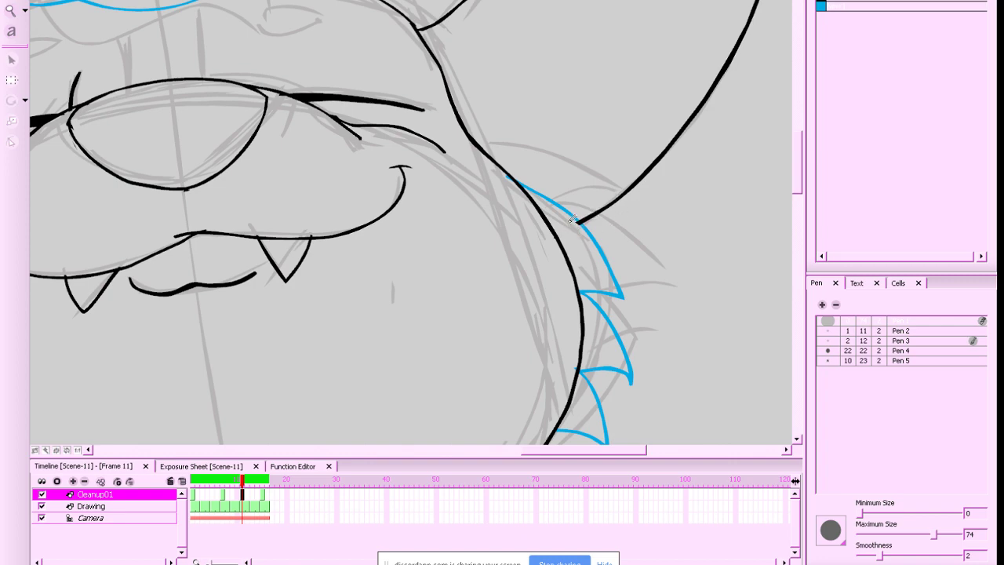
Cut the left ear line at the blue cheek fur and delete the leftover segment inside the tuft
{"action": "left_click_drag", "start_coordinate": [500, 221], "coordinate": [744, 127]}
{"action": "left_click_drag", "start_coordinate": [420, 296], "coordinate": [607, 268]}
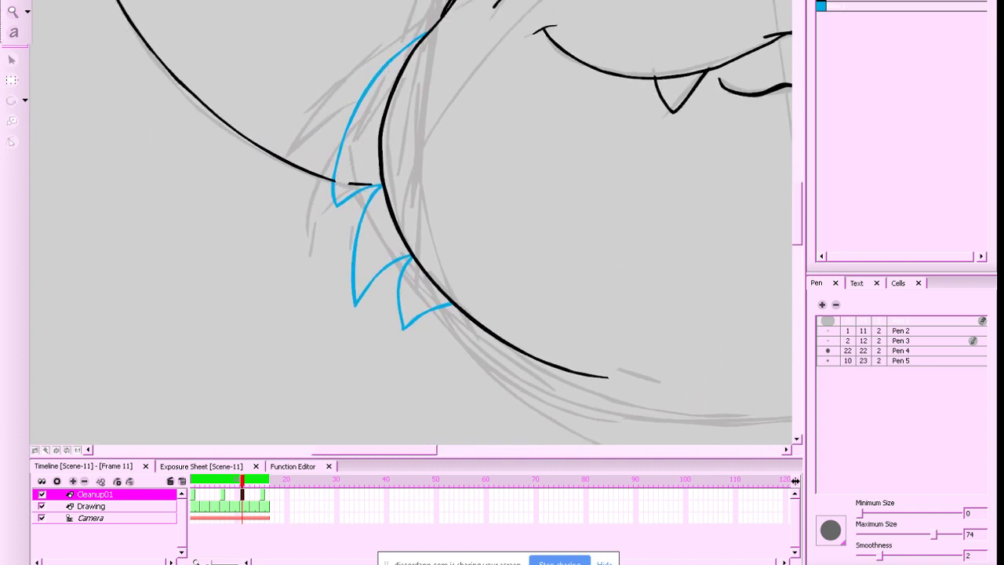
{"action": "key", "text": "alt+s"}
{"action": "left_click_drag", "start_coordinate": [355, 183], "coordinate": [466, 118]}
{"action": "key", "text": "1"}
{"action": "key", "text": "Delete"}
Select the blue fur tufts on the right cheek and recolour them black
{"action": "left_click_drag", "start_coordinate": [654, 221], "coordinate": [341, 283]}
{"action": "key", "text": "1"}
{"action": "left_click_drag", "start_coordinate": [697, 162], "coordinate": [737, 168]}
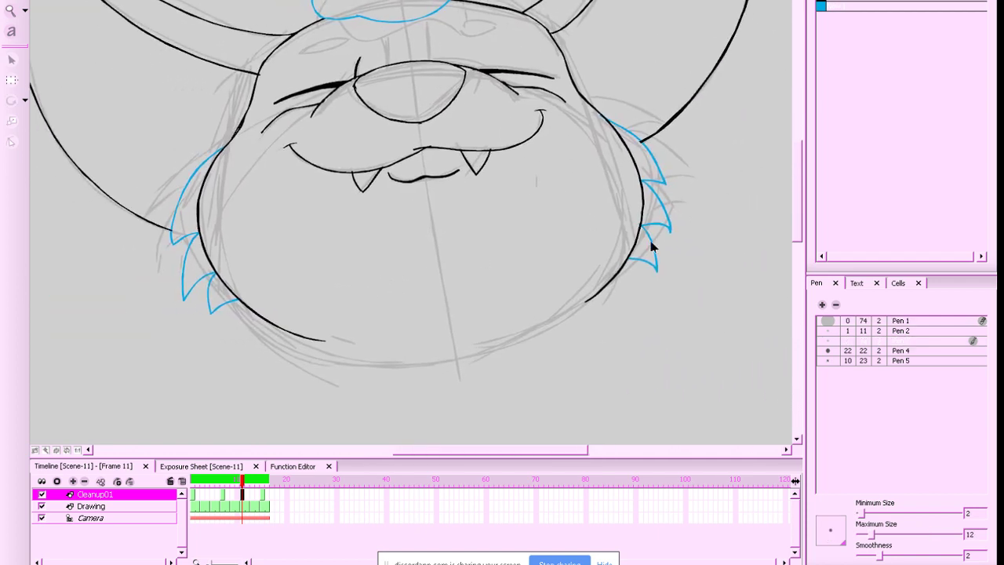
{"action": "mouse_move", "coordinate": [625, 317]}
{"action": "left_mouse_down"}
{"action": "mouse_move", "coordinate": [695, 139]}
{"action": "mouse_move", "coordinate": [593, 252]}
{"action": "left_mouse_up"}
{"action": "left_click", "coordinate": [822, 2]}
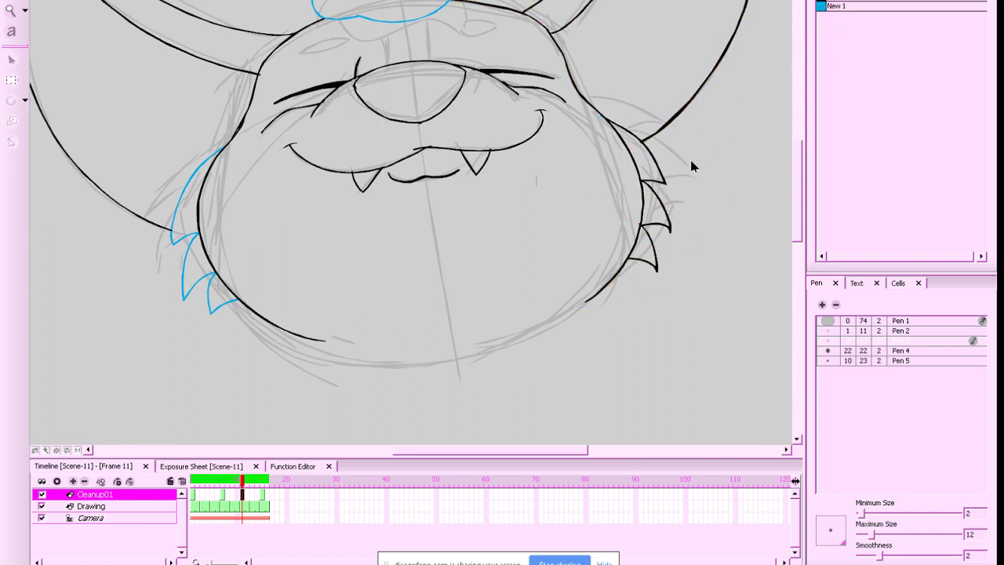
Select the blue fur tufts on the left cheek and recolour them black, redoing the selection as needed
{"action": "left_click_drag", "start_coordinate": [524, 237], "coordinate": [620, 225]}
{"action": "left_click_drag", "start_coordinate": [335, 341], "coordinate": [261, 446]}
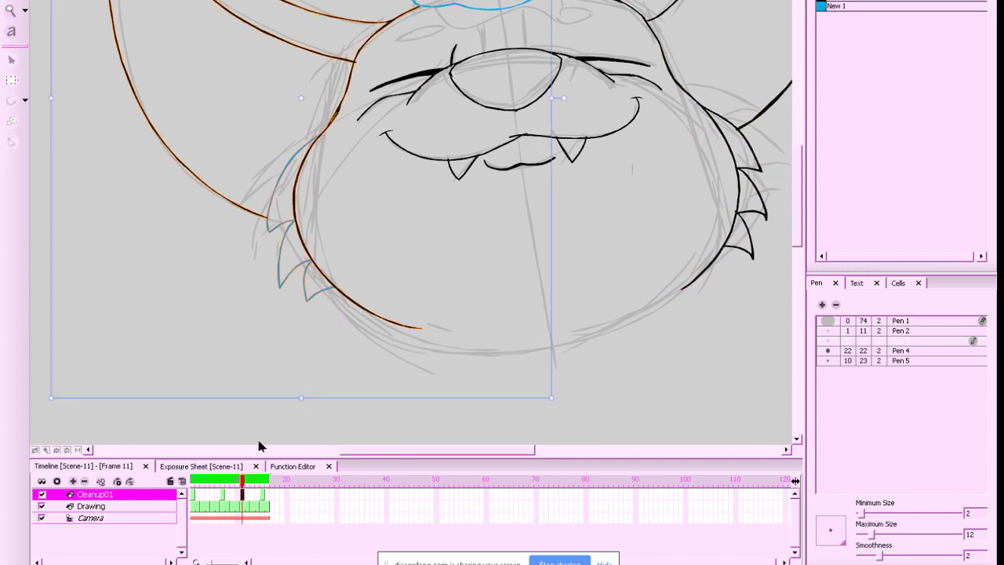
{"action": "left_click", "coordinate": [822, 5]}
{"action": "key", "text": "ctrl+z"}
{"action": "left_click", "coordinate": [636, 190]}
{"action": "mouse_move", "coordinate": [356, 351]}
{"action": "left_mouse_down"}
{"action": "mouse_move", "coordinate": [312, 116]}
{"action": "mouse_move", "coordinate": [267, 329]}
{"action": "left_mouse_up"}
{"action": "left_click", "coordinate": [646, 162]}
{"action": "left_click", "coordinate": [822, 7]}
{"action": "mouse_move", "coordinate": [316, 372]}
{"action": "left_mouse_down"}
{"action": "mouse_move", "coordinate": [350, 246]}
{"action": "mouse_move", "coordinate": [274, 526]}
{"action": "left_mouse_up"}
{"action": "key", "text": "ctrl+z"}
{"action": "left_click", "coordinate": [632, 238]}
Compare the whole head on frame 11 with the neighbouring cleanup drawings
{"action": "key", "text": "1"}
{"action": "key", "text": "1"}
{"action": "key", "text": "1"}
{"action": "key", "text": "1"}
{"action": "key", "text": "1"}
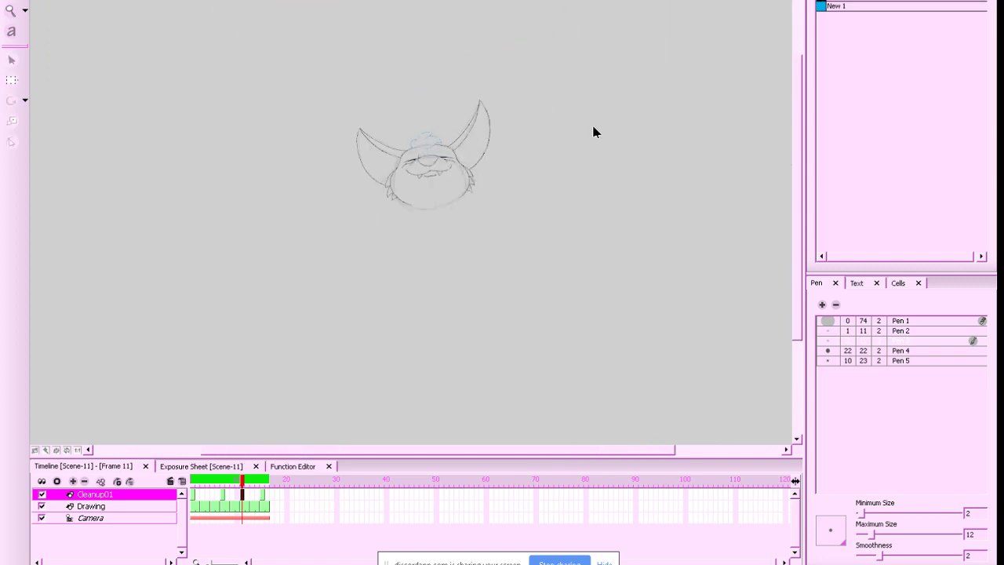
{"action": "key", "text": "alt+o"}
{"action": "key", "text": "alt+o"}
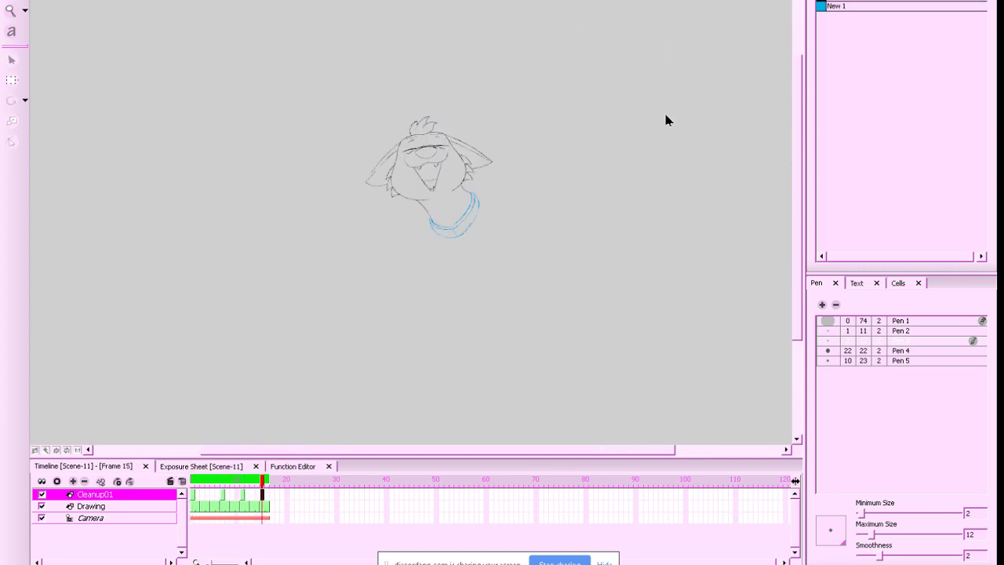
{"action": "key", "text": "g"}
{"action": "key", "text": "f"}
Show the onion skin of the neighbouring drawings on frame 11 and save the scene
{"action": "key", "text": "2"}
{"action": "key", "text": "2"}
{"action": "key", "text": "2"}
{"action": "key", "text": "alt+o"}
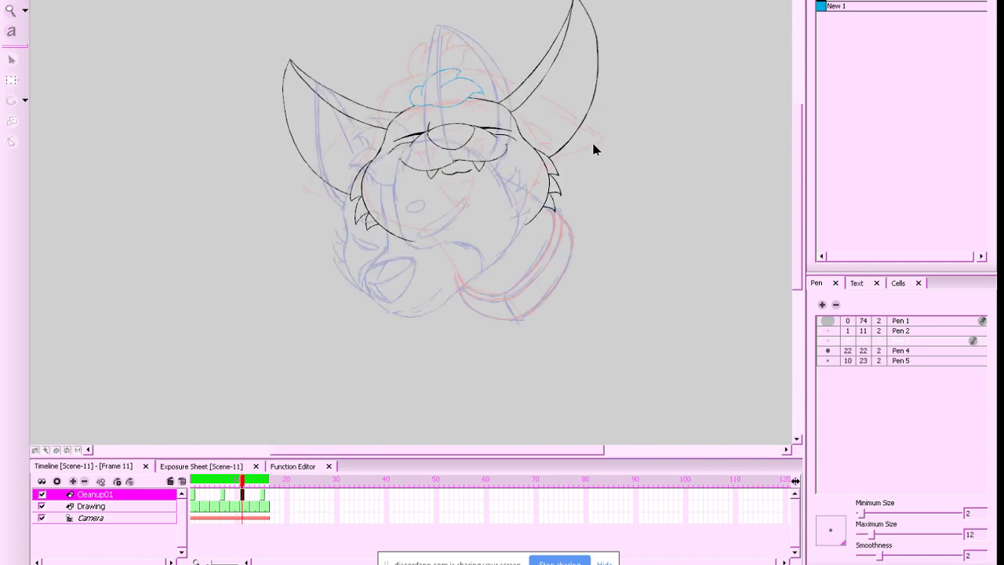
{"action": "key", "text": "ctrl+s"}
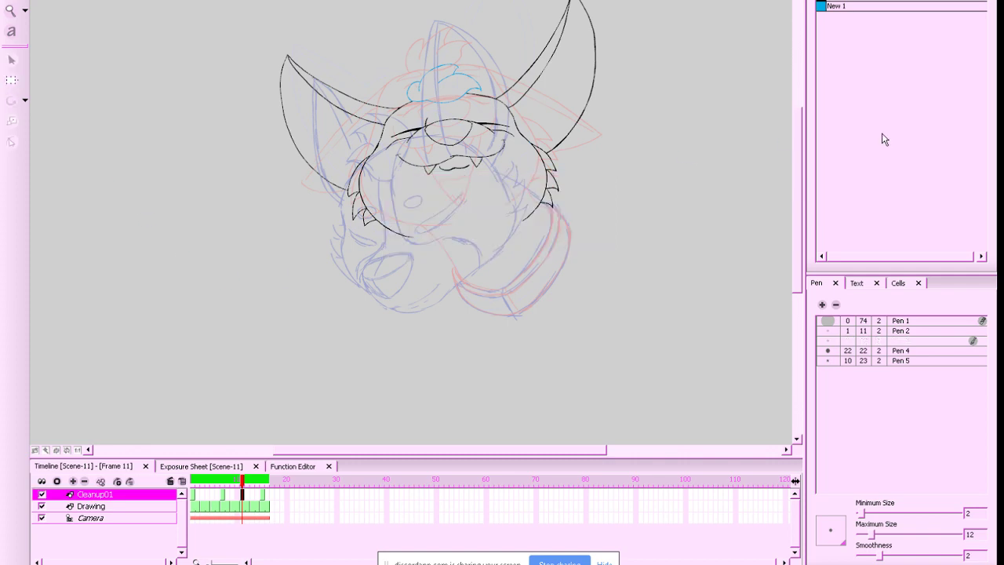
With the black line colour, extend the left cheek outline down to the start of the neck
{"action": "left_click_drag", "start_coordinate": [695, 210], "coordinate": [570, 381]}
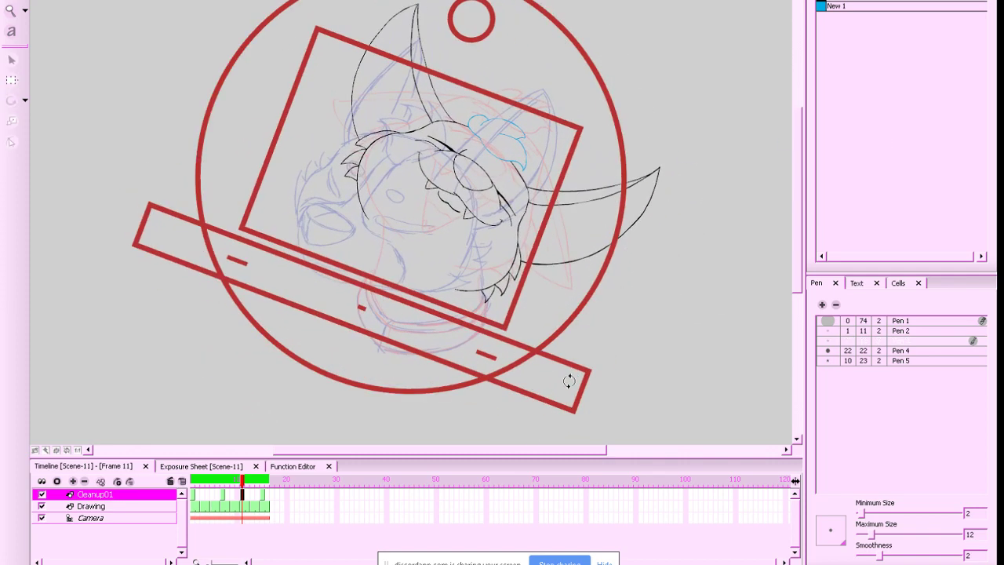
{"action": "left_click", "coordinate": [57, 450]}
{"action": "left_click", "coordinate": [66, 450]}
{"action": "left_click_drag", "start_coordinate": [527, 319], "coordinate": [557, 264]}
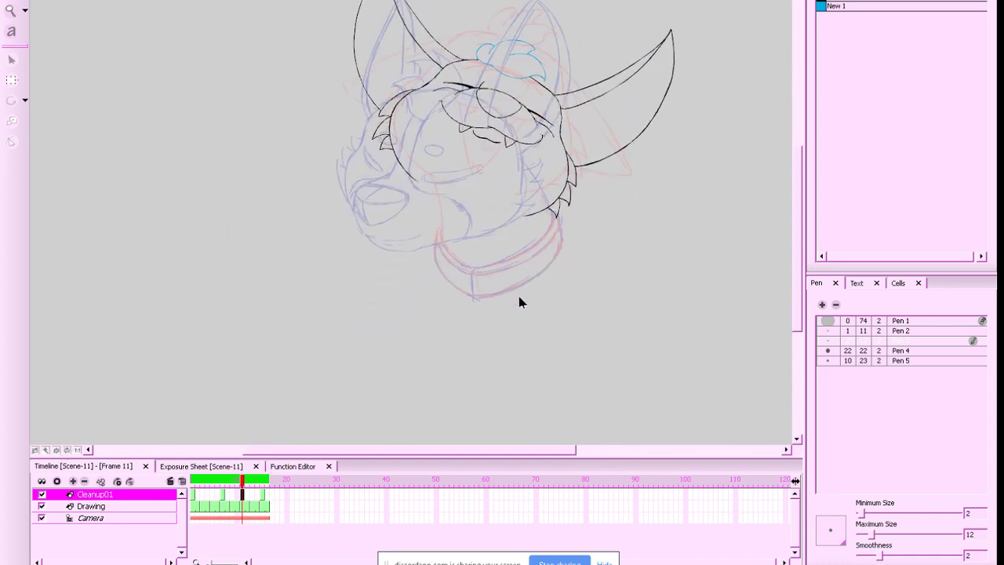
{"action": "scroll", "coordinate": [520, 303], "scroll_direction": "up", "scroll_amount": 3}
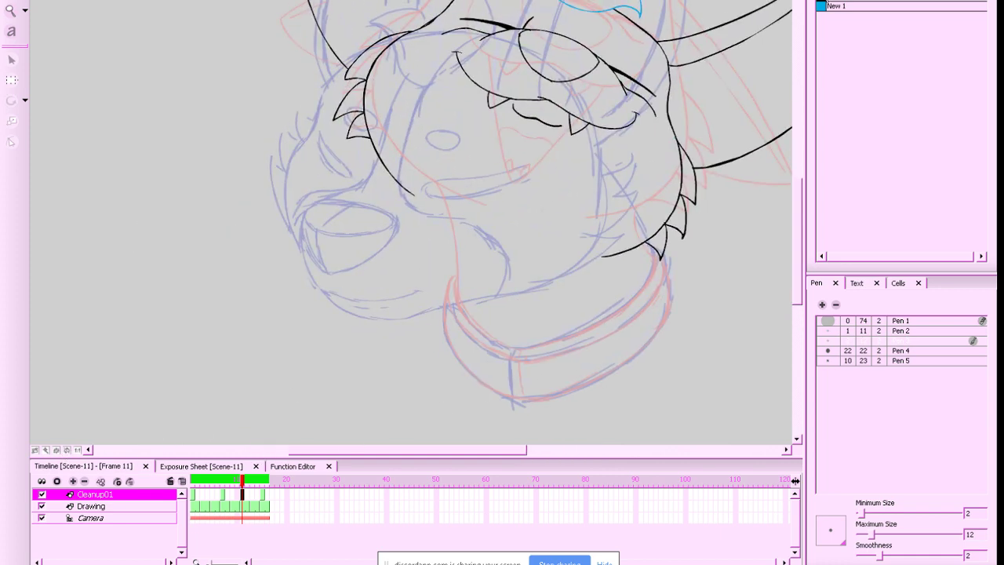
{"action": "left_click", "coordinate": [822, 3]}
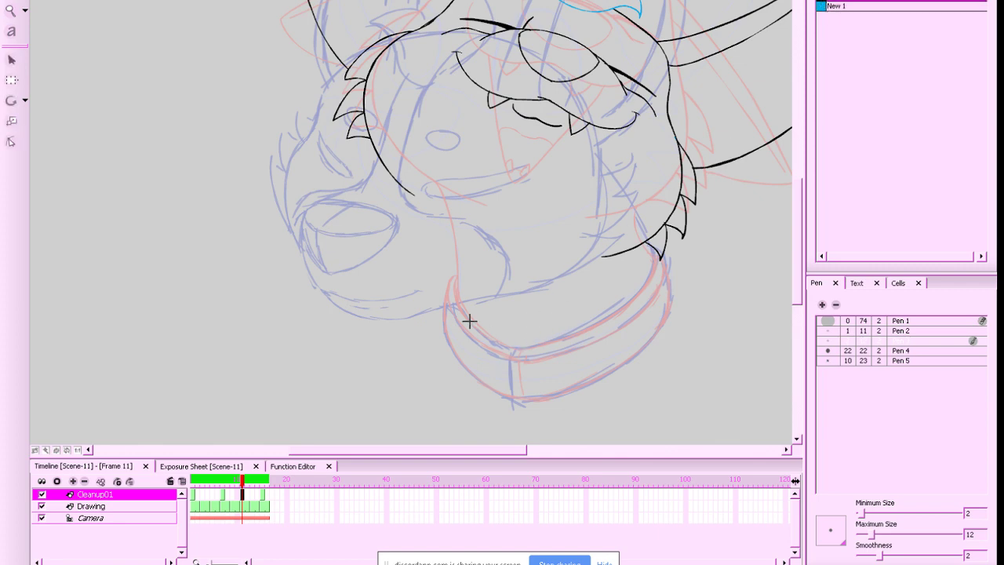
{"action": "left_click_drag", "start_coordinate": [394, 178], "coordinate": [451, 216]}
{"action": "key", "text": "ctrl+z"}
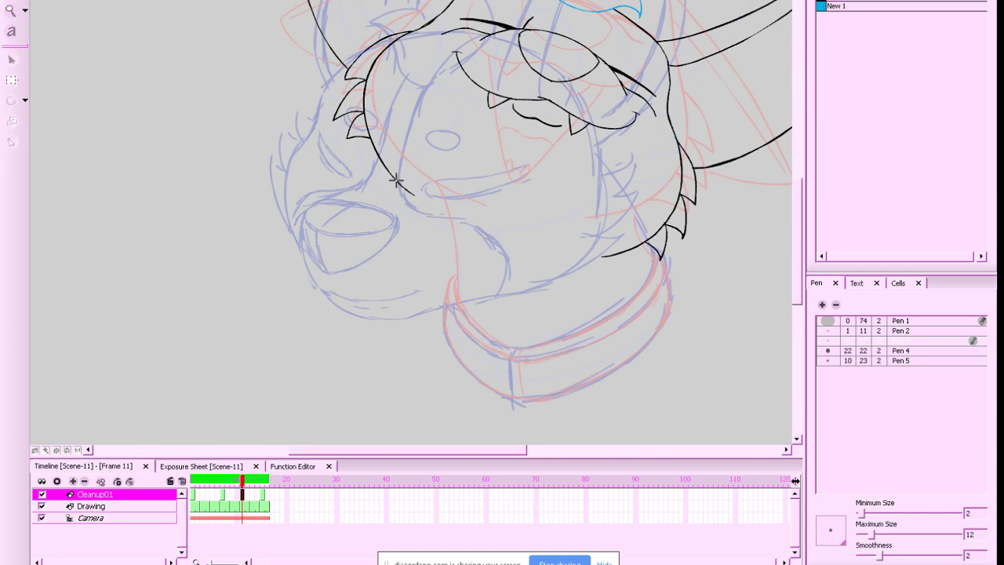
{"action": "mouse_move", "coordinate": [396, 179]}
{"action": "left_mouse_down"}
{"action": "mouse_move", "coordinate": [446, 217]}
{"action": "mouse_move", "coordinate": [466, 269]}
{"action": "left_mouse_up"}
{"action": "key", "text": "ctrl+z"}
Draw the left neck line down to the collar and a short neck line beneath the right cheek fur
{"action": "left_click_drag", "start_coordinate": [439, 212], "coordinate": [459, 295]}
{"action": "key", "text": "ctrl+z"}
{"action": "left_click_drag", "start_coordinate": [444, 218], "coordinate": [458, 303]}
{"action": "key", "text": "ctrl+z"}
{"action": "left_click_drag", "start_coordinate": [444, 215], "coordinate": [457, 299]}
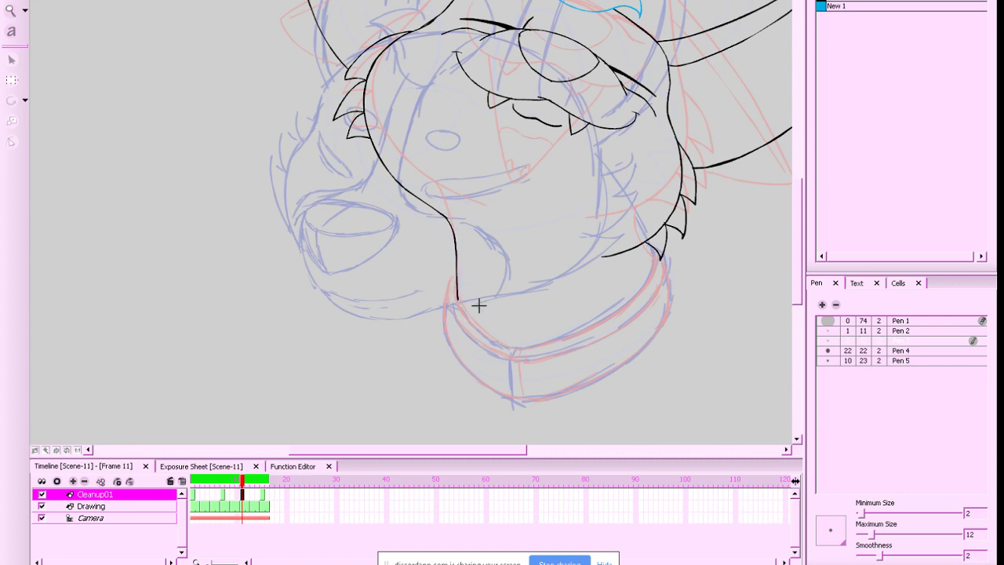
{"action": "left_click_drag", "start_coordinate": [694, 297], "coordinate": [675, 293]}
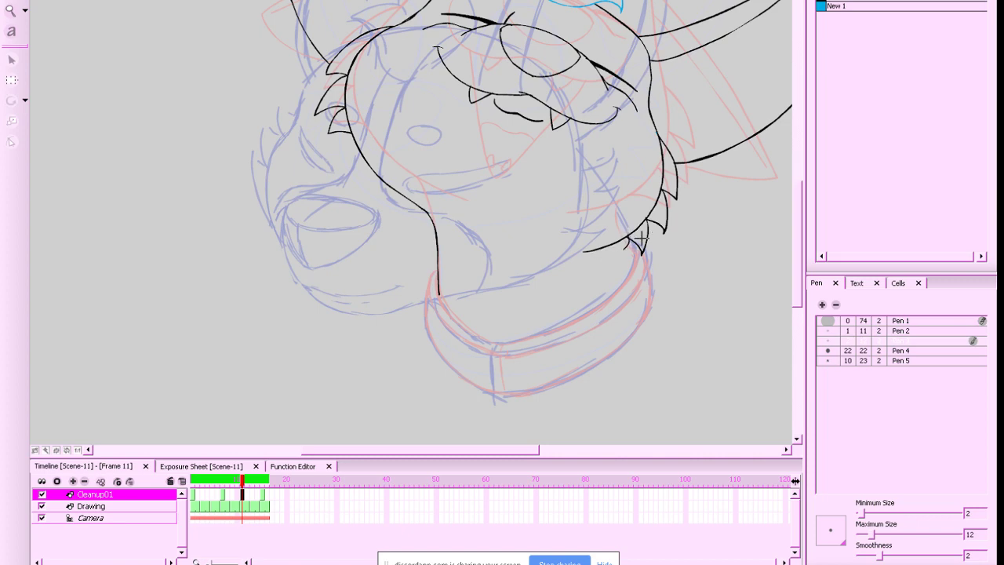
{"action": "mouse_move", "coordinate": [626, 238]}
{"action": "left_mouse_down"}
{"action": "mouse_move", "coordinate": [682, 271]}
{"action": "mouse_move", "coordinate": [710, 215]}
{"action": "left_mouse_up"}
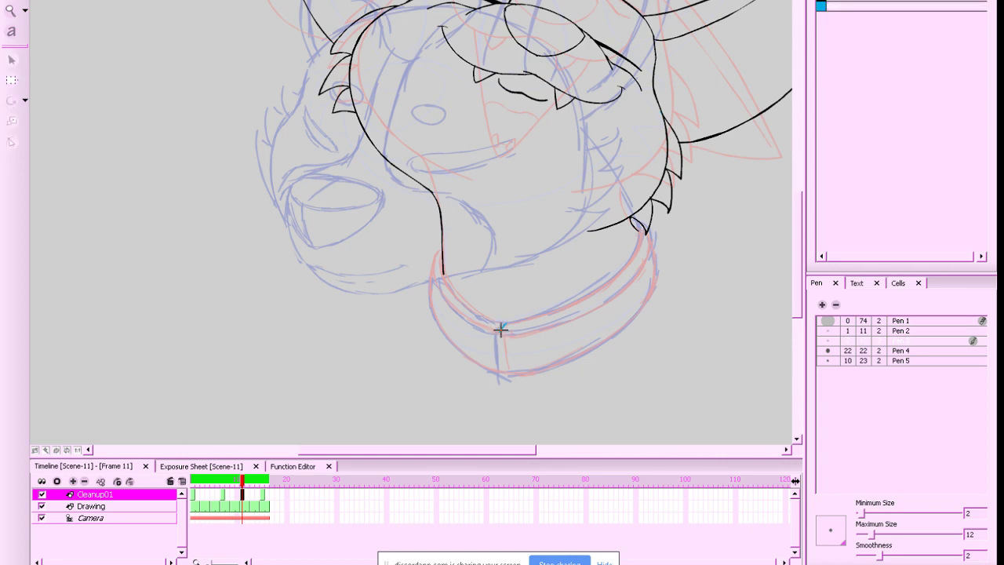
Draw the collar's short vertical centre seam in blue over the onion-skinned collar
{"action": "left_click_drag", "start_coordinate": [502, 325], "coordinate": [501, 379]}
{"action": "key", "text": "ctrl+z"}
{"action": "left_click_drag", "start_coordinate": [501, 336], "coordinate": [500, 379]}
{"action": "left_click_drag", "start_coordinate": [664, 311], "coordinate": [665, 323]}
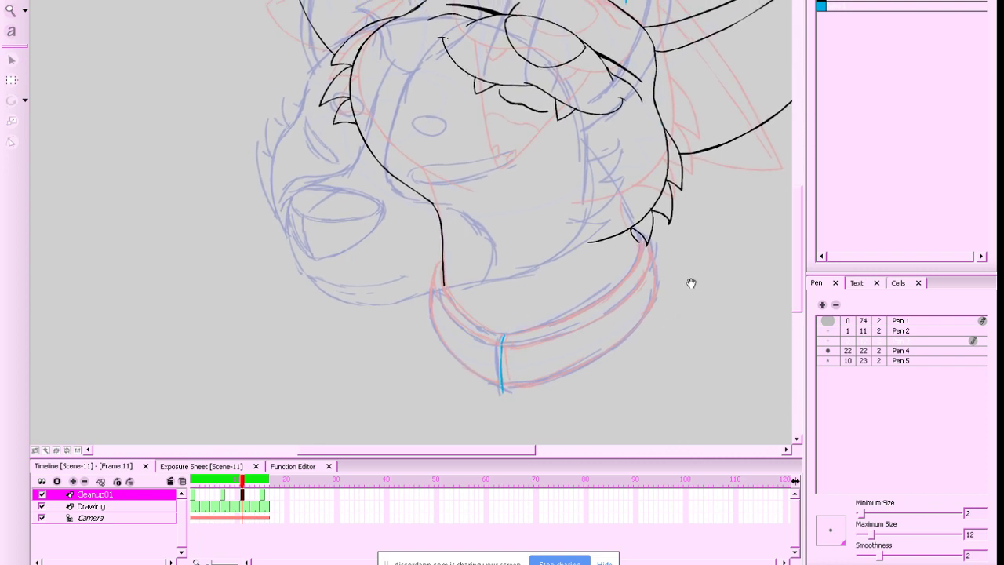
{"action": "left_click_drag", "start_coordinate": [691, 283], "coordinate": [687, 289]}
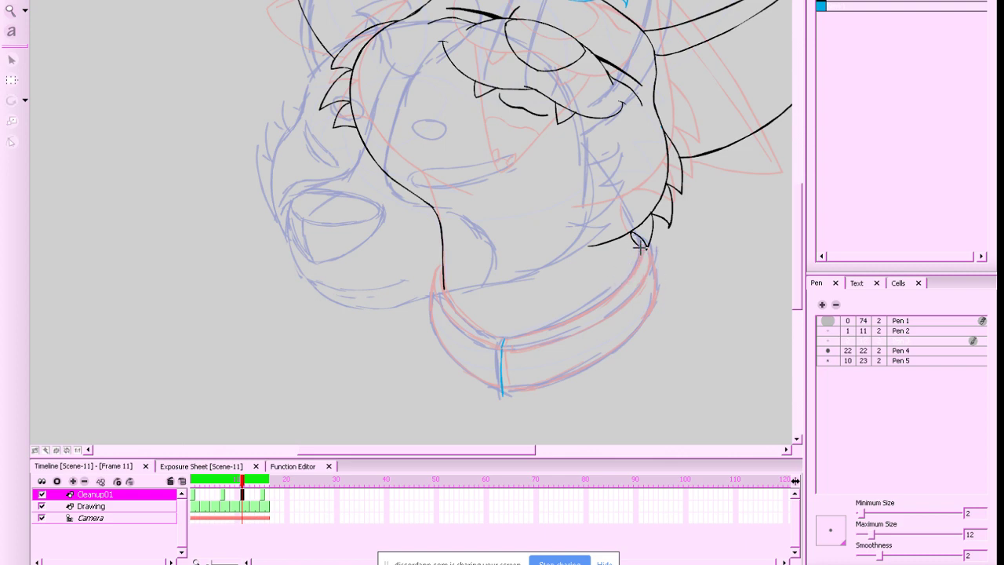
Draw the two blue rim lines of the collar from beneath the right cheek fur to the centre seam
{"action": "mouse_move", "coordinate": [640, 247]}
{"action": "left_mouse_down"}
{"action": "mouse_move", "coordinate": [603, 300]}
{"action": "mouse_move", "coordinate": [550, 331]}
{"action": "mouse_move", "coordinate": [502, 337]}
{"action": "left_mouse_up"}
{"action": "left_click_drag", "start_coordinate": [649, 249], "coordinate": [658, 242]}
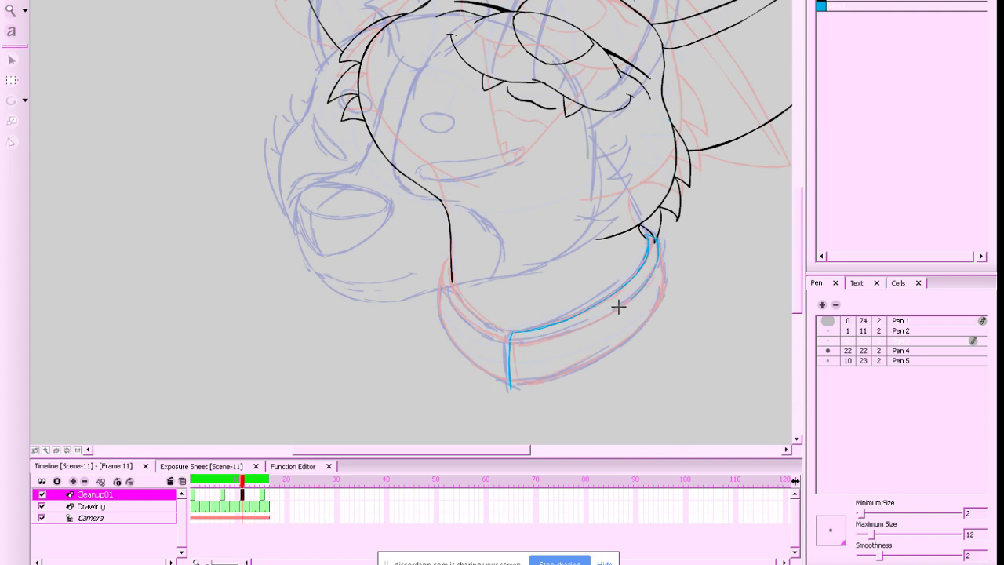
{"action": "mouse_move", "coordinate": [651, 235]}
{"action": "left_mouse_down"}
{"action": "mouse_move", "coordinate": [635, 293]}
{"action": "mouse_move", "coordinate": [543, 339]}
{"action": "left_mouse_up"}
Draw the two blue rim lines on the collar's left side, from the neck line to the centre seam
{"action": "left_click_drag", "start_coordinate": [449, 274], "coordinate": [499, 324]}
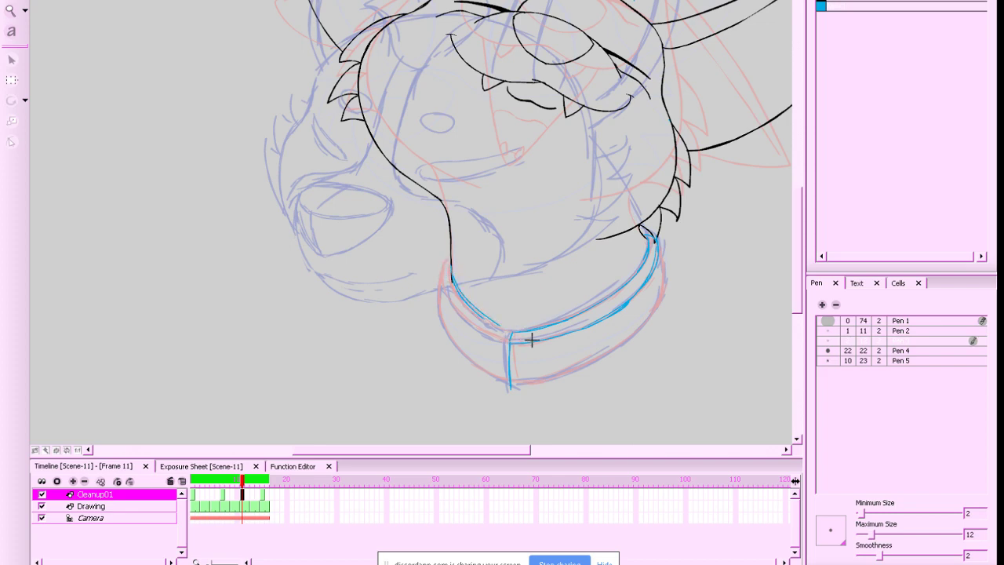
{"action": "key", "text": "ctrl+z"}
{"action": "mouse_move", "coordinate": [449, 275]}
{"action": "left_mouse_down"}
{"action": "mouse_move", "coordinate": [480, 315]}
{"action": "mouse_move", "coordinate": [511, 333]}
{"action": "left_mouse_up"}
{"action": "left_click_drag", "start_coordinate": [446, 258], "coordinate": [455, 305]}
{"action": "mouse_move", "coordinate": [447, 261]}
{"action": "left_mouse_down"}
{"action": "mouse_move", "coordinate": [446, 291]}
{"action": "mouse_move", "coordinate": [497, 325]}
{"action": "left_mouse_up"}
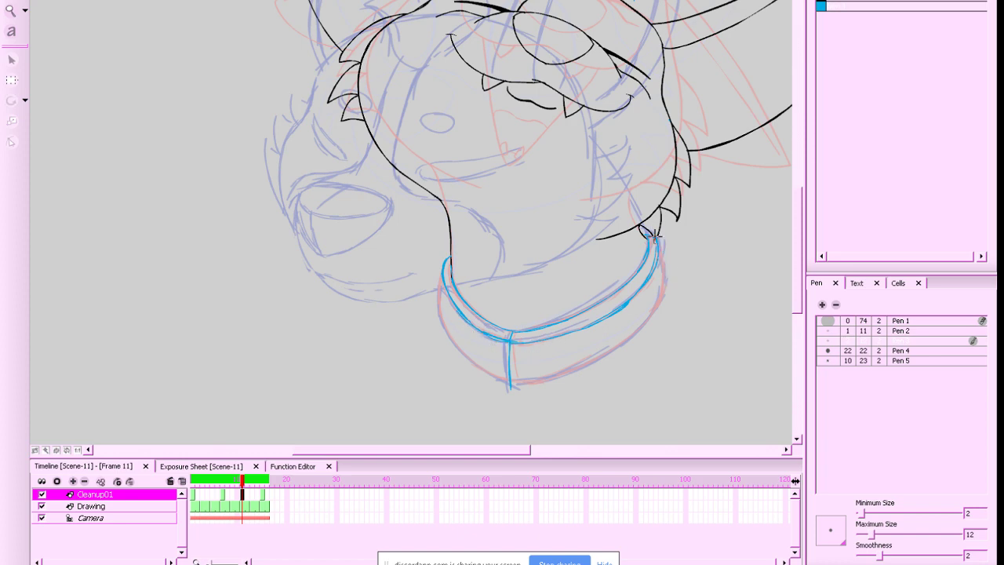
Draw the collar's blue outer edge down the right side and the left side to the bottom of the seam
{"action": "mouse_move", "coordinate": [656, 237]}
{"action": "left_mouse_down"}
{"action": "mouse_move", "coordinate": [664, 285]}
{"action": "mouse_move", "coordinate": [636, 321]}
{"action": "left_mouse_up"}
{"action": "mouse_move", "coordinate": [657, 301]}
{"action": "left_mouse_down"}
{"action": "mouse_move", "coordinate": [612, 347]}
{"action": "mouse_move", "coordinate": [508, 383]}
{"action": "mouse_move", "coordinate": [573, 373]}
{"action": "left_mouse_up"}
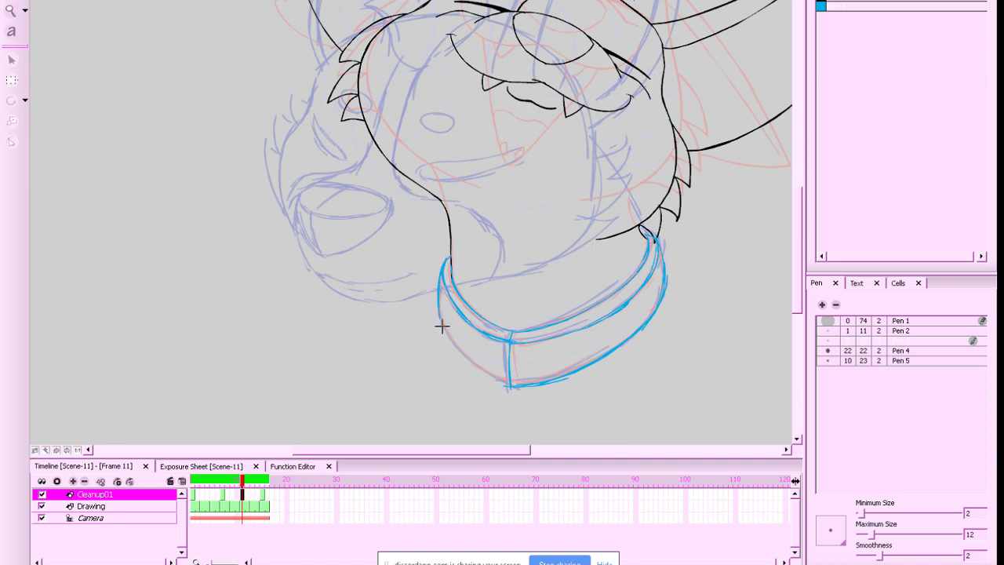
{"action": "mouse_move", "coordinate": [438, 302]}
{"action": "left_mouse_down"}
{"action": "mouse_move", "coordinate": [483, 372]}
{"action": "mouse_move", "coordinate": [440, 313]}
{"action": "mouse_move", "coordinate": [442, 326]}
{"action": "mouse_move", "coordinate": [512, 387]}
{"action": "mouse_move", "coordinate": [438, 307]}
{"action": "mouse_move", "coordinate": [511, 385]}
{"action": "left_mouse_up"}
{"action": "key", "text": "ctrl+z"}
{"action": "mouse_move", "coordinate": [445, 338]}
{"action": "left_mouse_down"}
{"action": "mouse_move", "coordinate": [502, 387]}
{"action": "mouse_move", "coordinate": [509, 382]}
{"action": "left_mouse_up"}
{"action": "key", "text": "ctrl+z"}
{"action": "left_click_drag", "start_coordinate": [465, 357], "coordinate": [520, 385]}
{"action": "mouse_move", "coordinate": [696, 290]}
{"action": "left_mouse_down"}
{"action": "mouse_move", "coordinate": [709, 301]}
{"action": "mouse_move", "coordinate": [691, 338]}
{"action": "left_mouse_up"}
{"action": "scroll", "coordinate": [693, 340], "scroll_direction": "left", "scroll_amount": 1}
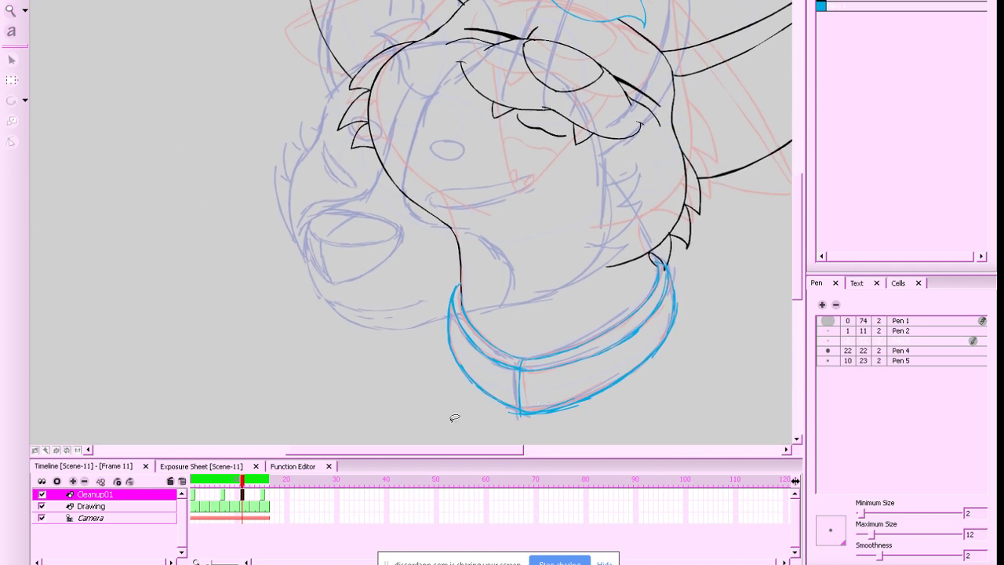
Lasso the blue collar strokes on frame 11 to check them, and clear the selection
{"action": "mouse_move", "coordinate": [454, 417]}
{"action": "left_mouse_down"}
{"action": "mouse_move", "coordinate": [753, 271]}
{"action": "mouse_move", "coordinate": [427, 329]}
{"action": "left_mouse_up"}
{"action": "left_click", "coordinate": [722, 363]}
{"action": "mouse_move", "coordinate": [659, 419]}
{"action": "left_mouse_down"}
{"action": "mouse_move", "coordinate": [557, 316]}
{"action": "mouse_move", "coordinate": [524, 306]}
{"action": "left_mouse_up"}
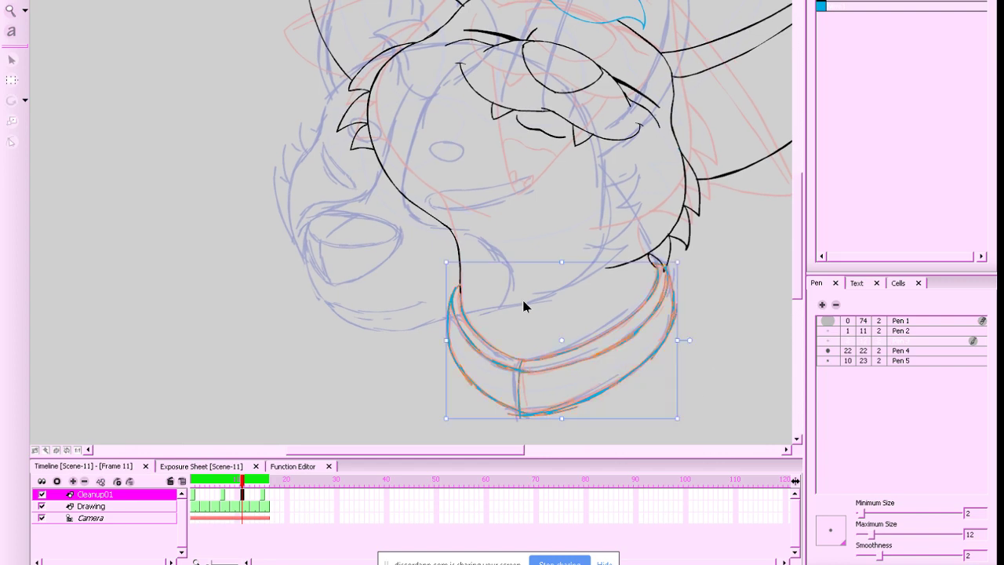
{"action": "left_click", "coordinate": [735, 374]}
{"action": "scroll", "coordinate": [699, 374], "scroll_direction": "down", "scroll_amount": 2}
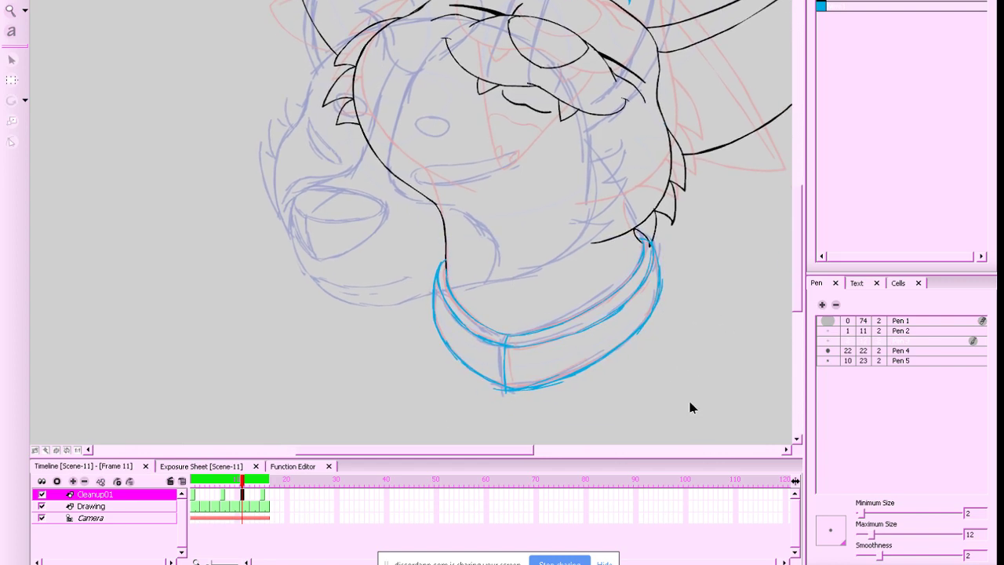
Flip through the cleanup drawings on frames 1, 7, 11 and 15 to compare the collar and head poses
{"action": "scroll", "coordinate": [690, 407], "scroll_direction": "down", "scroll_amount": 5}
{"action": "key", "text": "f"}
{"action": "key", "text": "f"}
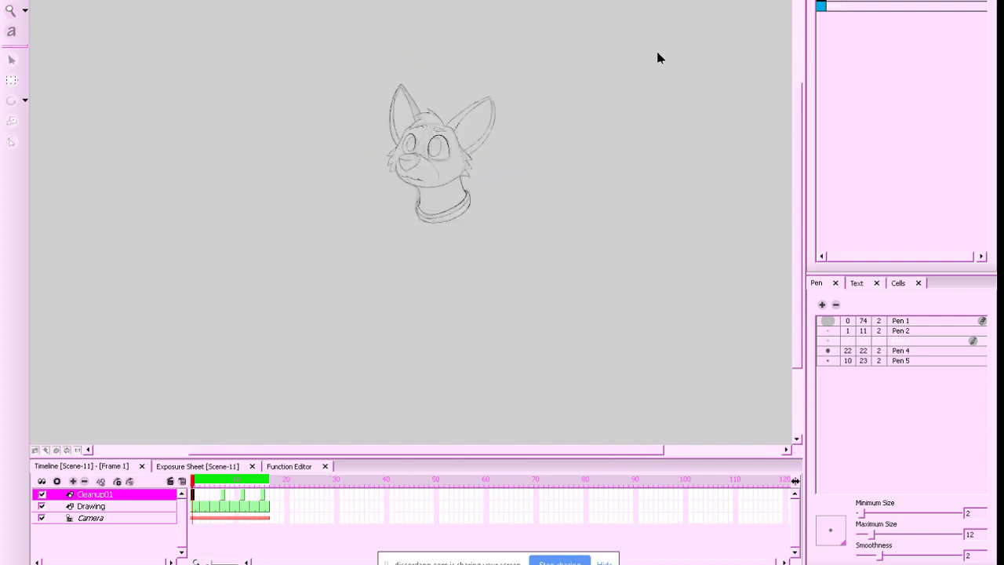
{"action": "key", "text": "g"}
{"action": "key", "text": "g"}
{"action": "key", "text": "g"}
{"action": "key", "text": "f"}
{"action": "key", "text": "f"}
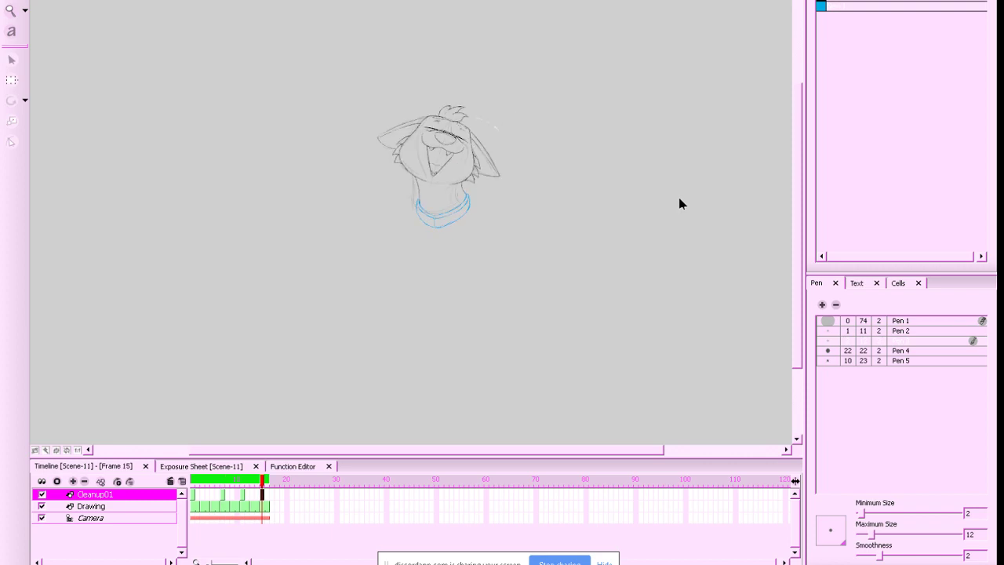
{"action": "scroll", "coordinate": [690, 184], "scroll_direction": "up", "scroll_amount": 5}
{"action": "key", "text": "1"}
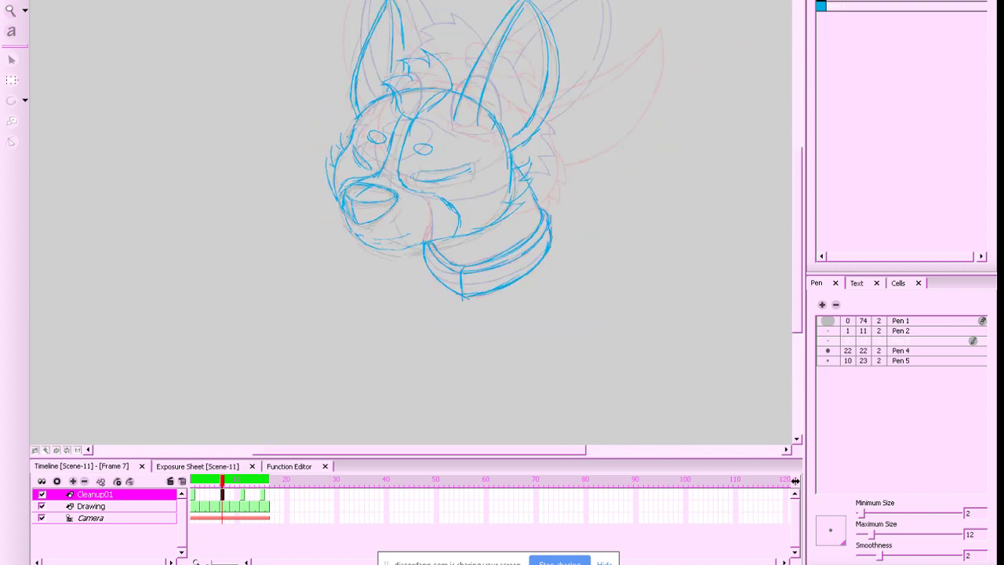
{"action": "key", "text": "f"}
{"action": "key", "text": "g"}
{"action": "key", "text": "g"}
{"action": "key", "text": "g"}
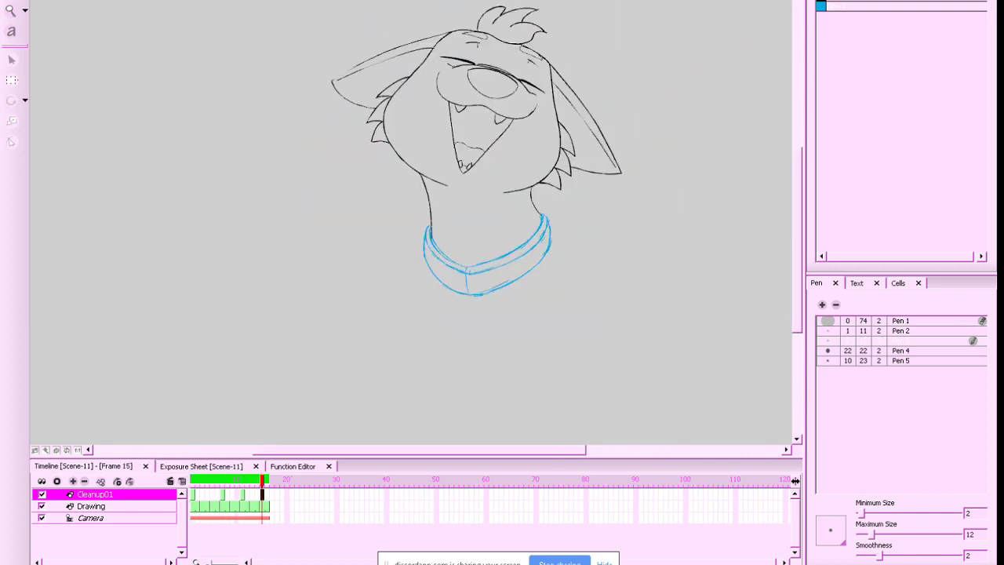
Flip back and forth through the Cleanup01 drawings to compare them, and save the project
{"action": "key", "text": "f"}
{"action": "key", "text": "f"}
{"action": "key", "text": "f"}
{"action": "key", "text": "g"}
{"action": "key", "text": "g"}
{"action": "key", "text": "g"}
{"action": "key", "text": "ctrl+s"}
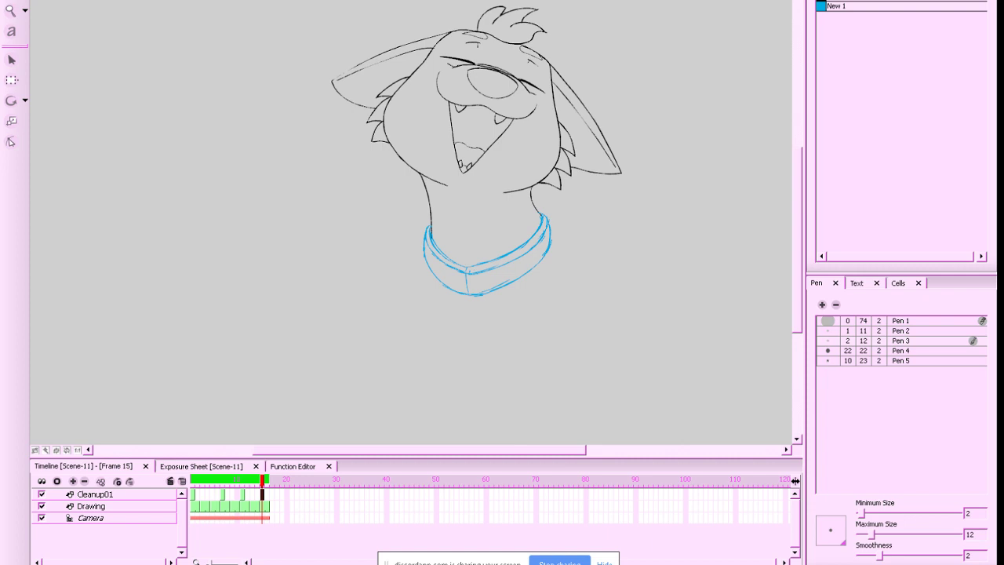
Go to frame 9 of Cleanup01 and show the rough sketch beneath it with the light table, keeping onion skin on
{"action": "mouse_move", "coordinate": [261, 478]}
{"action": "left_mouse_down"}
{"action": "mouse_move", "coordinate": [197, 486]}
{"action": "mouse_move", "coordinate": [218, 492]}
{"action": "left_mouse_up"}
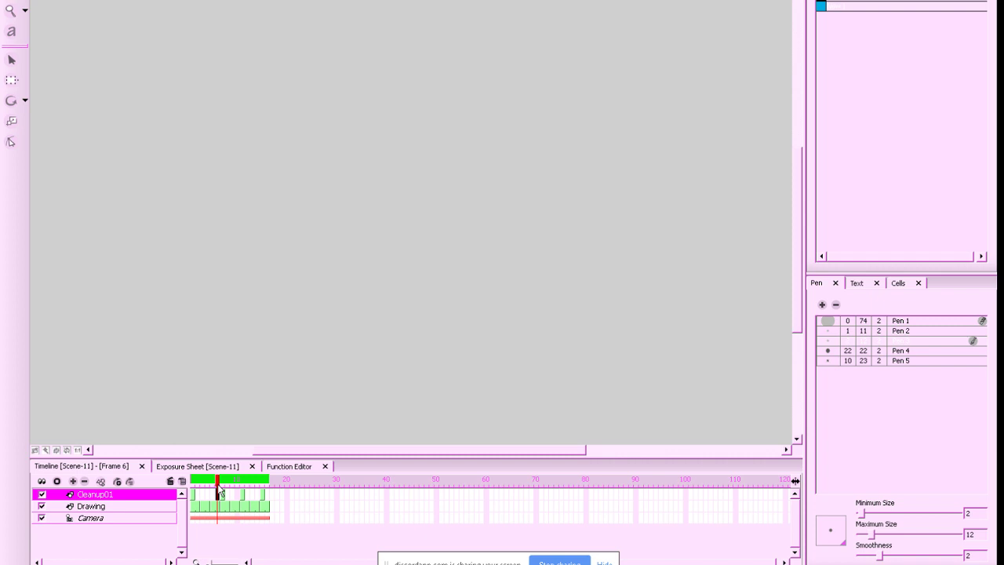
{"action": "mouse_move", "coordinate": [219, 490]}
{"action": "left_mouse_down"}
{"action": "mouse_move", "coordinate": [200, 491]}
{"action": "mouse_move", "coordinate": [236, 492]}
{"action": "left_mouse_up"}
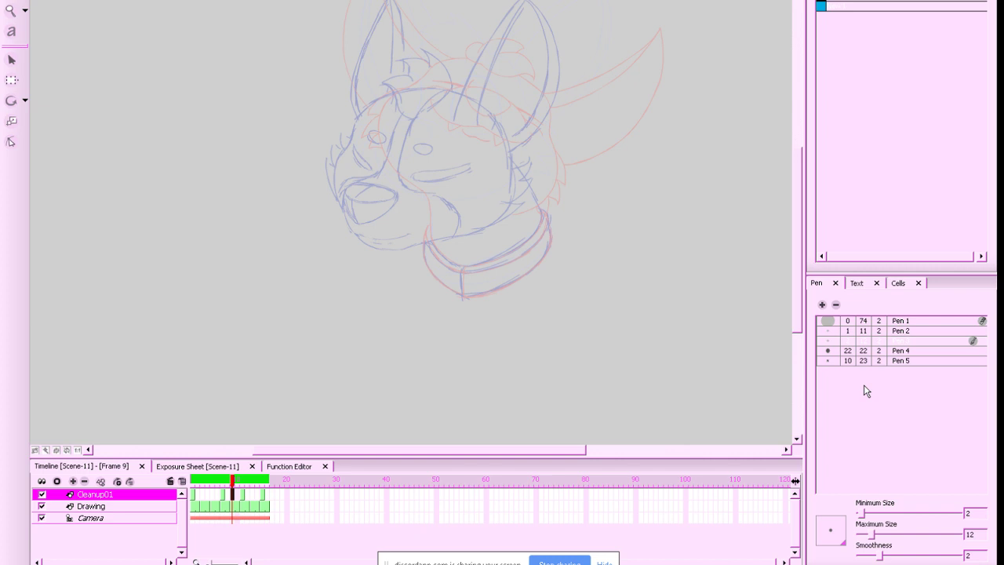
{"action": "left_click_drag", "start_coordinate": [796, 187], "coordinate": [796, 184]}
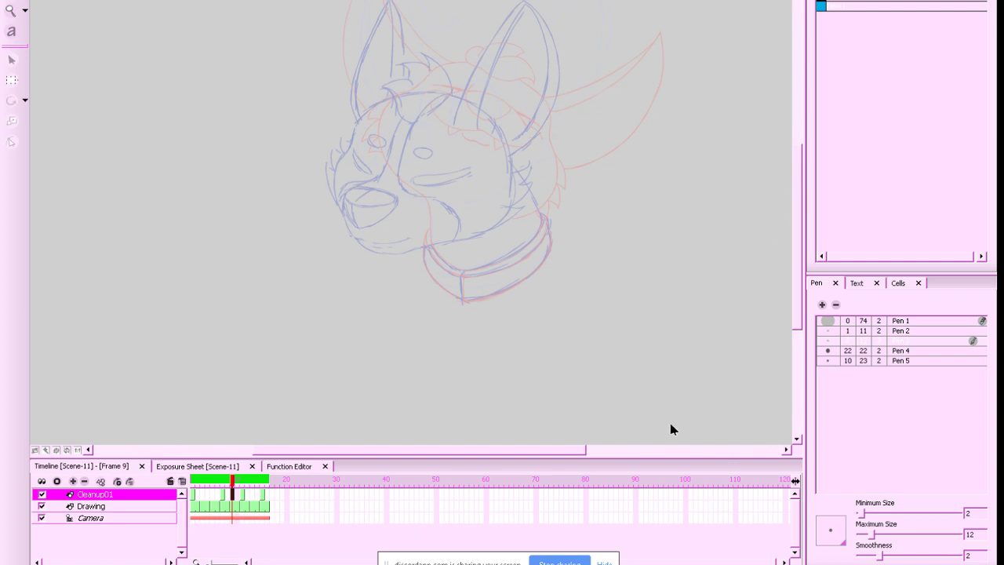
{"action": "left_click_drag", "start_coordinate": [655, 364], "coordinate": [679, 374]}
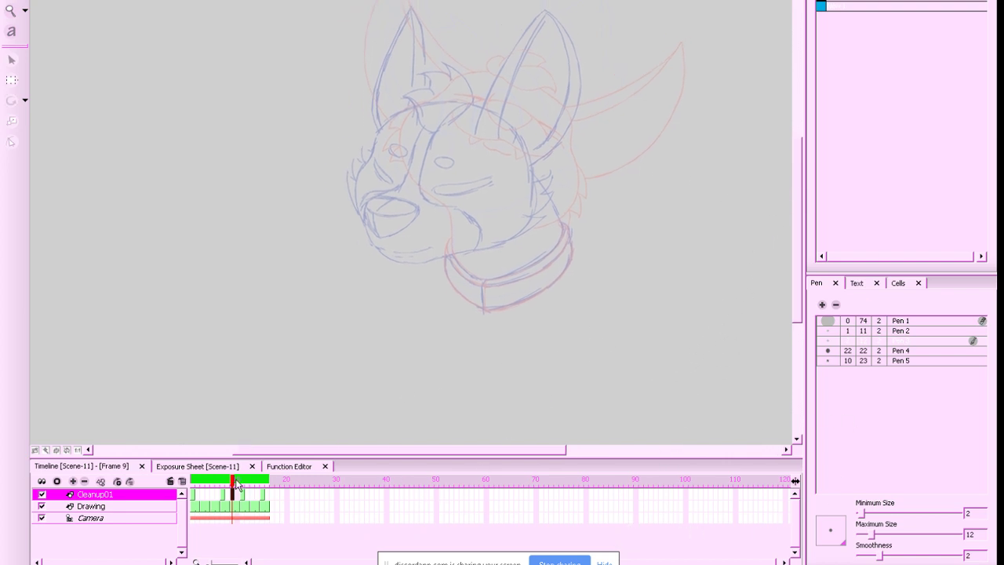
{"action": "mouse_move", "coordinate": [235, 486]}
{"action": "left_mouse_down"}
{"action": "mouse_move", "coordinate": [269, 486]}
{"action": "mouse_move", "coordinate": [235, 486]}
{"action": "left_mouse_up"}
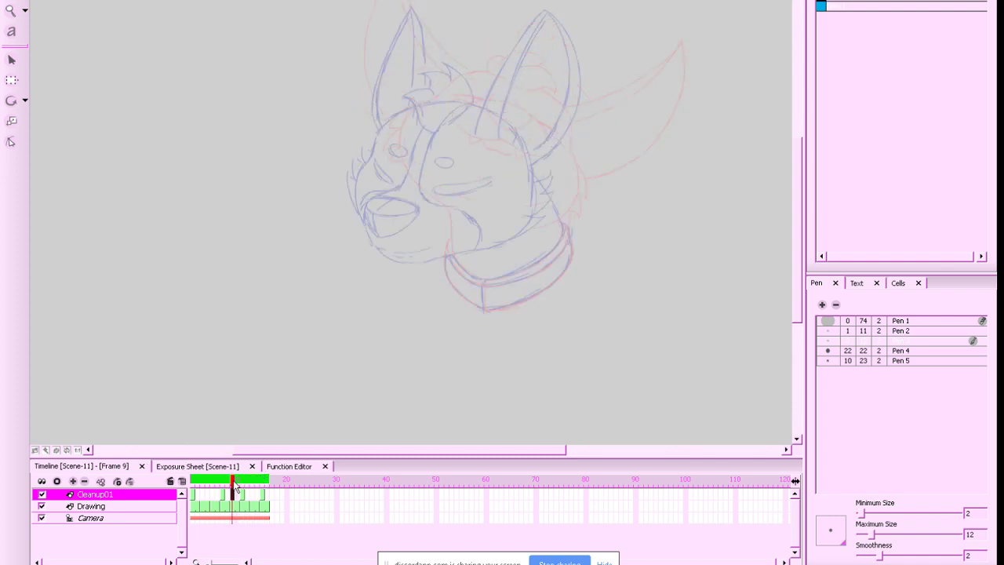
{"action": "key", "text": "shift+l"}
{"action": "key", "text": "alt+o"}
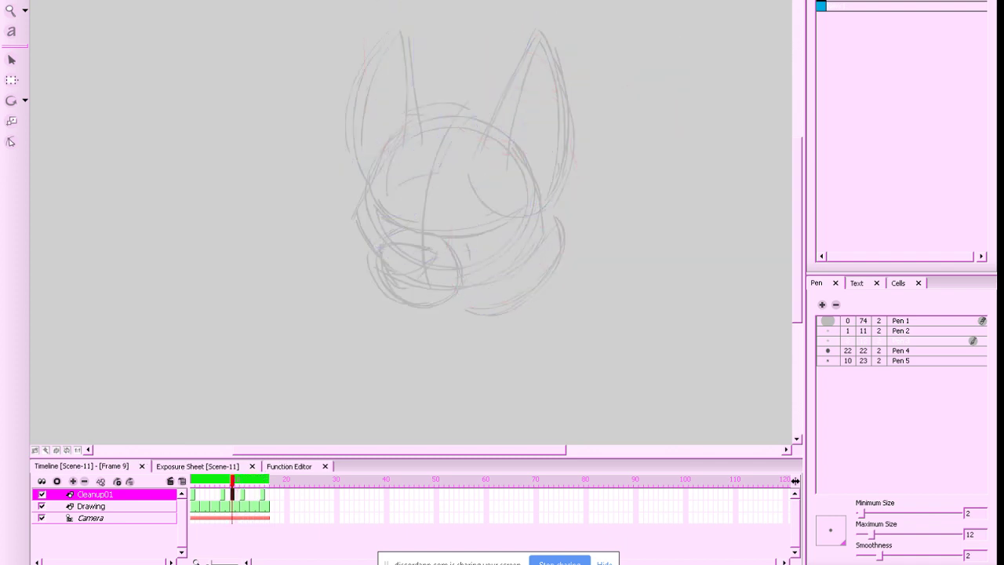
{"action": "key", "text": "alt+o"}
Enlarge the drawing area by narrowing the side panels and shortening the timeline, with the frame 9 head magnified
{"action": "left_click_drag", "start_coordinate": [575, 321], "coordinate": [591, 316]}
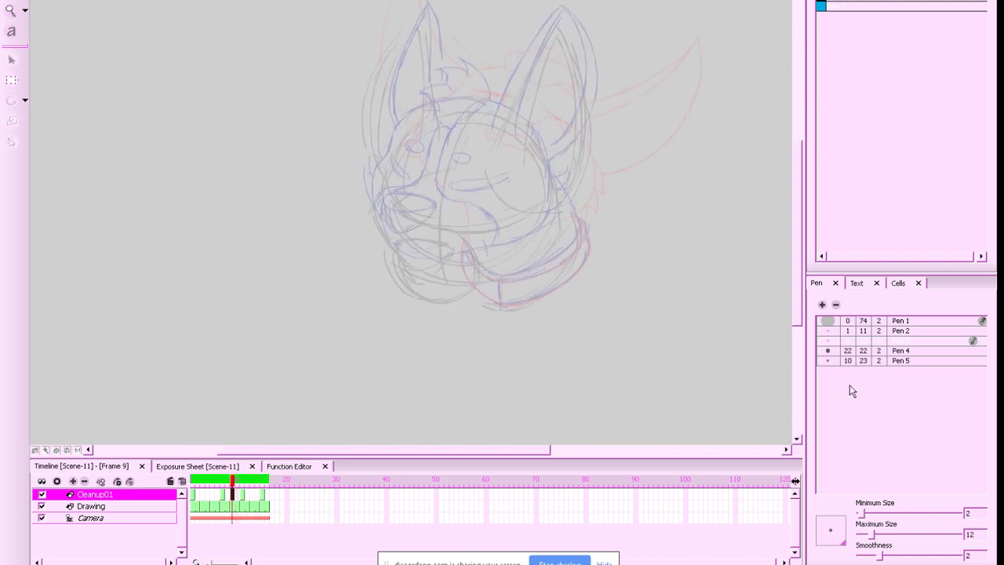
{"action": "key", "text": "2"}
{"action": "left_click_drag", "start_coordinate": [650, 337], "coordinate": [604, 342]}
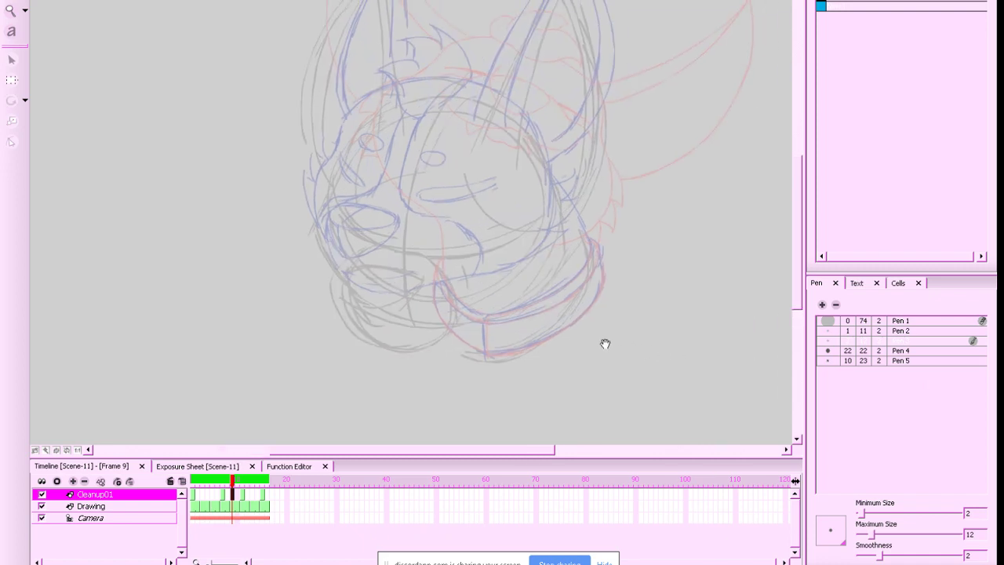
{"action": "left_click_drag", "start_coordinate": [803, 276], "coordinate": [898, 266]}
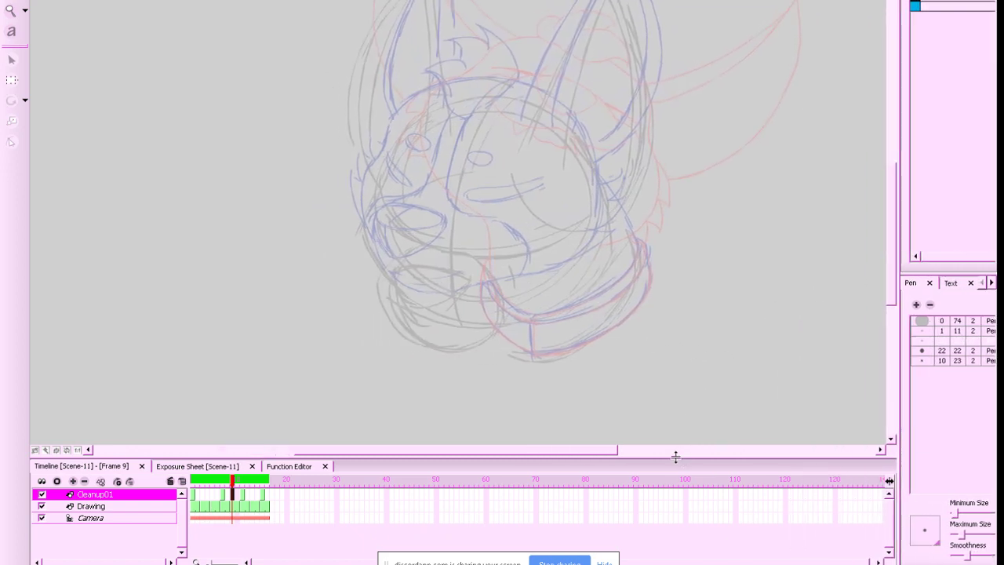
{"action": "left_click_drag", "start_coordinate": [674, 456], "coordinate": [672, 513]}
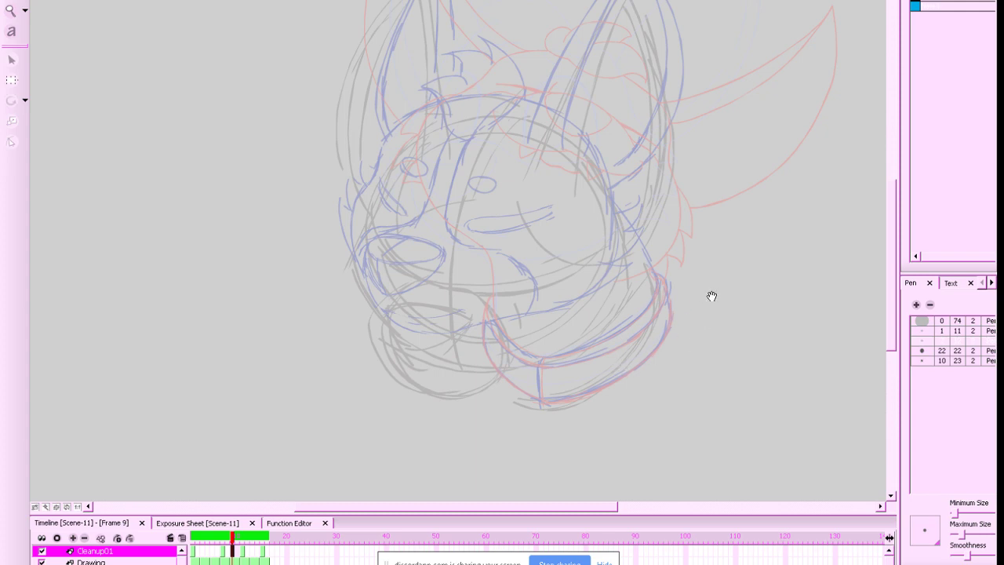
{"action": "left_click_drag", "start_coordinate": [710, 295], "coordinate": [682, 316]}
{"action": "key", "text": "alt+o"}
{"action": "key", "text": "alt+o"}
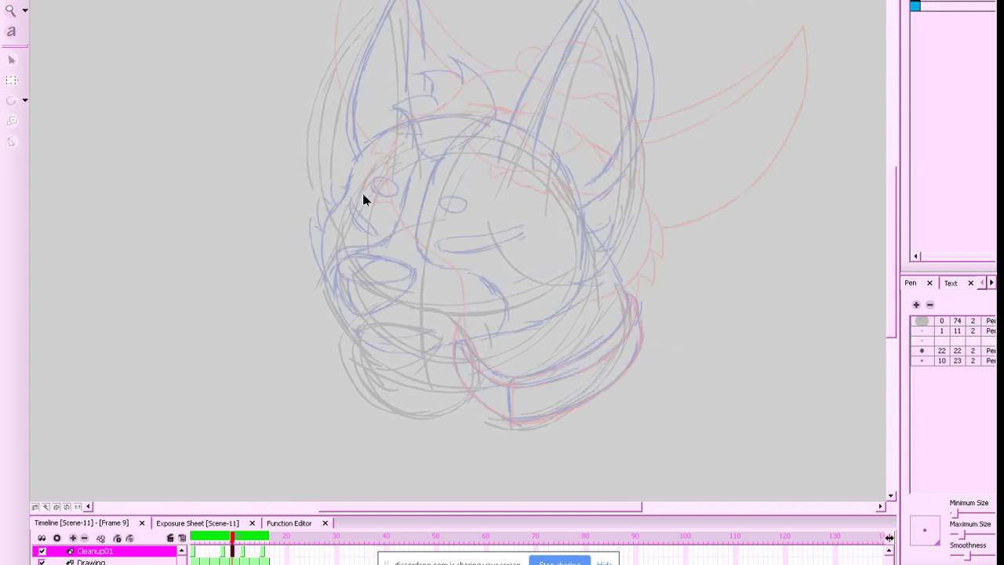
Draw the flat ellipse of the nose top on frame 9 in the blue New 1 colour and erase its overshooting ends
{"action": "left_click", "coordinate": [915, 5]}
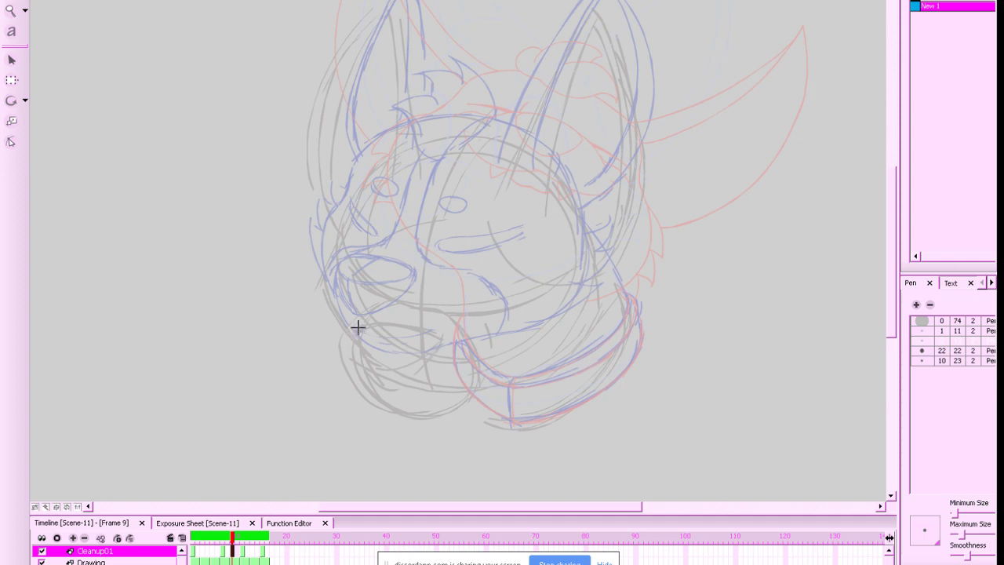
{"action": "mouse_move", "coordinate": [374, 320]}
{"action": "left_mouse_down"}
{"action": "mouse_move", "coordinate": [443, 342]}
{"action": "mouse_move", "coordinate": [396, 328]}
{"action": "mouse_move", "coordinate": [382, 344]}
{"action": "mouse_move", "coordinate": [353, 332]}
{"action": "left_mouse_up"}
{"action": "key", "text": "ctrl+z"}
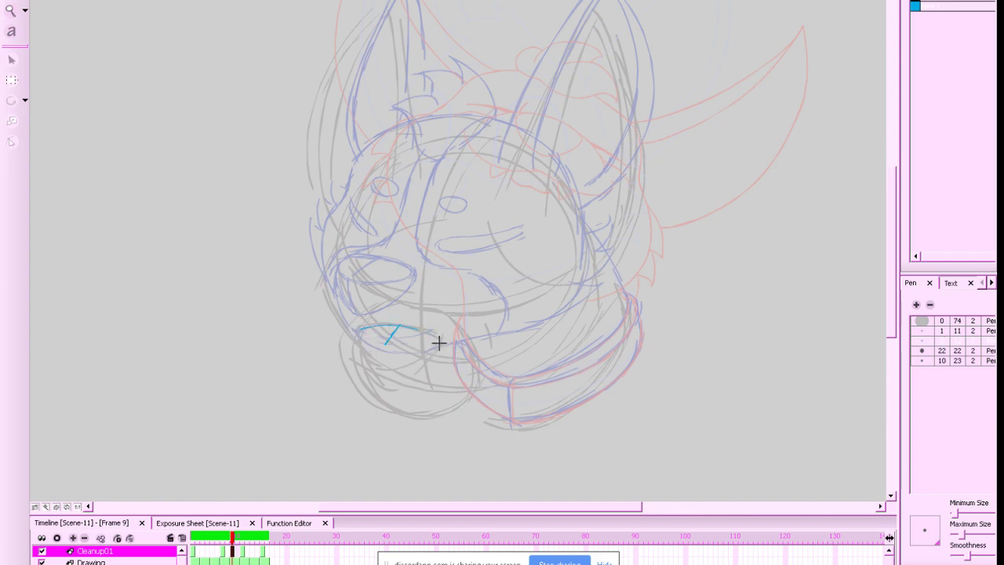
{"action": "mouse_move", "coordinate": [437, 336]}
{"action": "left_mouse_down"}
{"action": "mouse_move", "coordinate": [361, 325]}
{"action": "mouse_move", "coordinate": [426, 327]}
{"action": "mouse_move", "coordinate": [408, 334]}
{"action": "mouse_move", "coordinate": [440, 339]}
{"action": "mouse_move", "coordinate": [414, 328]}
{"action": "mouse_move", "coordinate": [436, 347]}
{"action": "mouse_move", "coordinate": [392, 352]}
{"action": "mouse_move", "coordinate": [354, 326]}
{"action": "mouse_move", "coordinate": [442, 354]}
{"action": "mouse_move", "coordinate": [358, 325]}
{"action": "mouse_move", "coordinate": [392, 352]}
{"action": "mouse_move", "coordinate": [449, 342]}
{"action": "mouse_move", "coordinate": [413, 354]}
{"action": "left_mouse_up"}
{"action": "key", "text": "ctrl+z"}
{"action": "left_click_drag", "start_coordinate": [357, 326], "coordinate": [441, 348]}
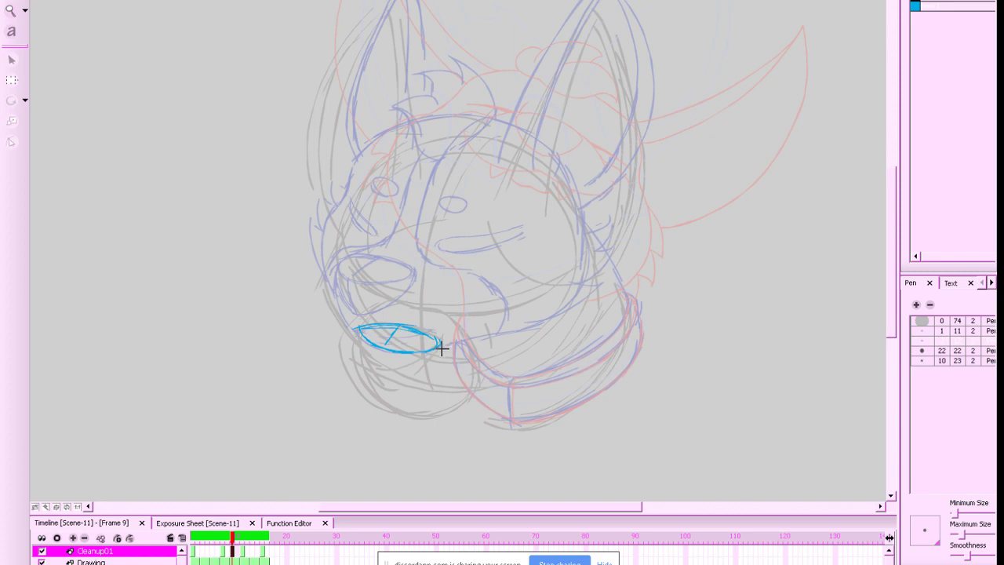
{"action": "key", "text": "alt+e"}
{"action": "left_click_drag", "start_coordinate": [353, 323], "coordinate": [357, 334]}
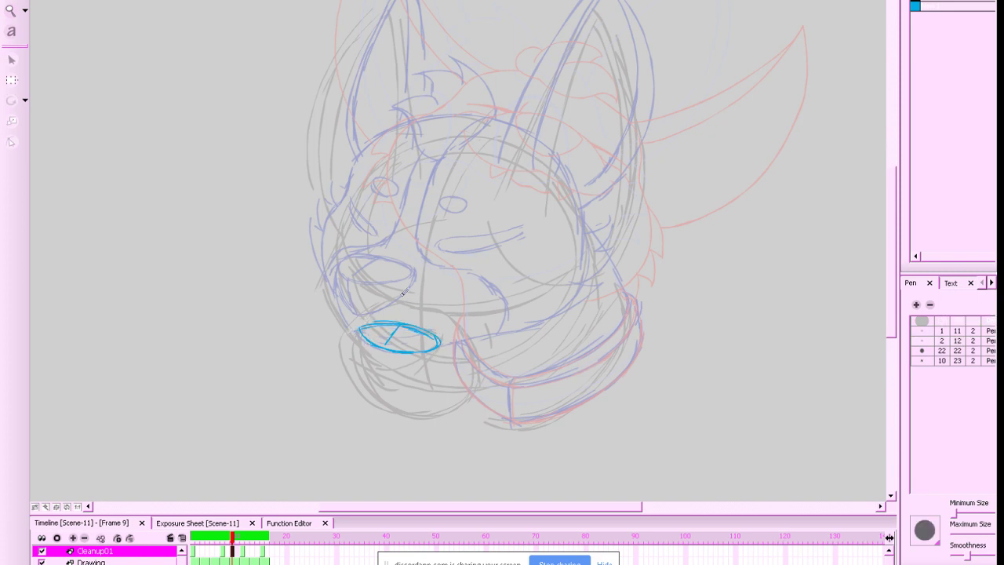
{"action": "left_click_drag", "start_coordinate": [425, 344], "coordinate": [474, 349]}
Flip between frames 7, 9 and 11 to compare the nose ellipse with the neighbouring head poses
{"action": "key", "text": "g"}
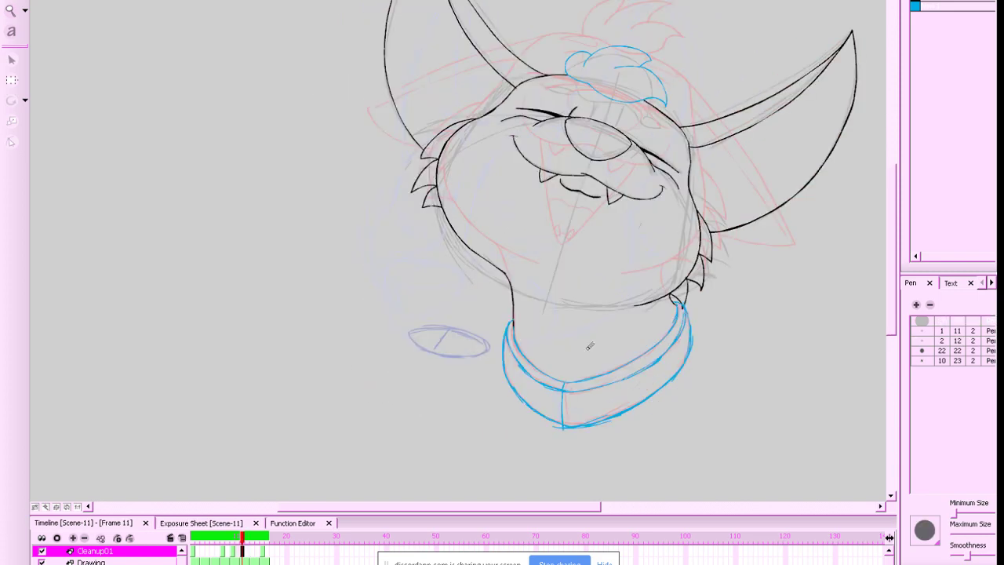
{"action": "key", "text": "f"}
{"action": "key", "text": "f"}
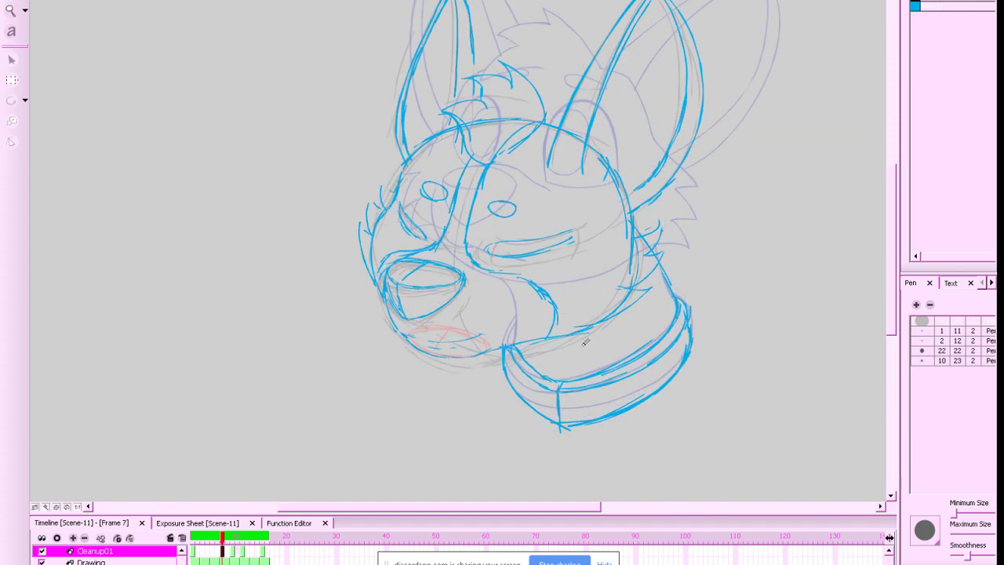
{"action": "key", "text": "g"}
{"action": "key", "text": "g"}
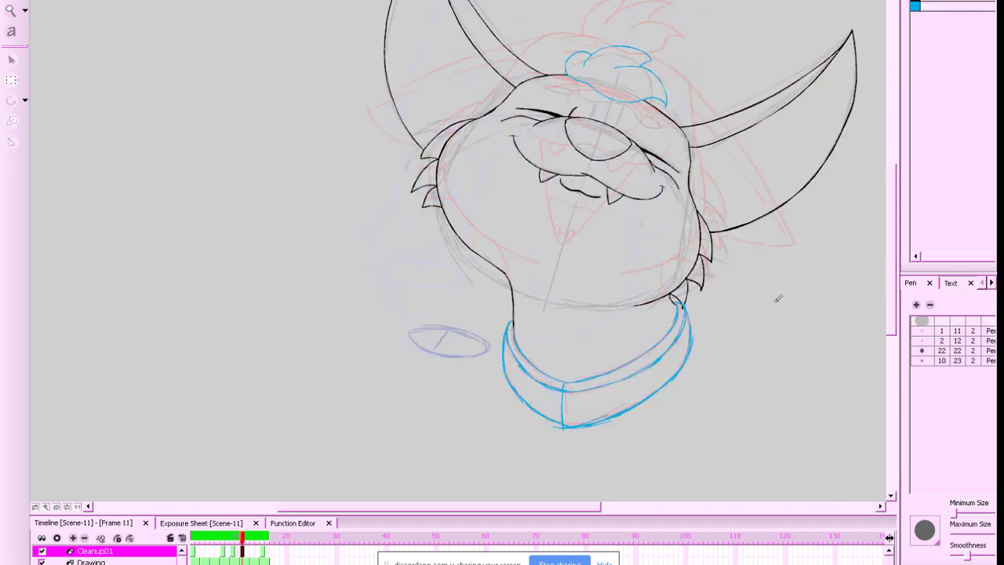
{"action": "key", "text": "f"}
{"action": "key", "text": "f"}
{"action": "key", "text": "g"}
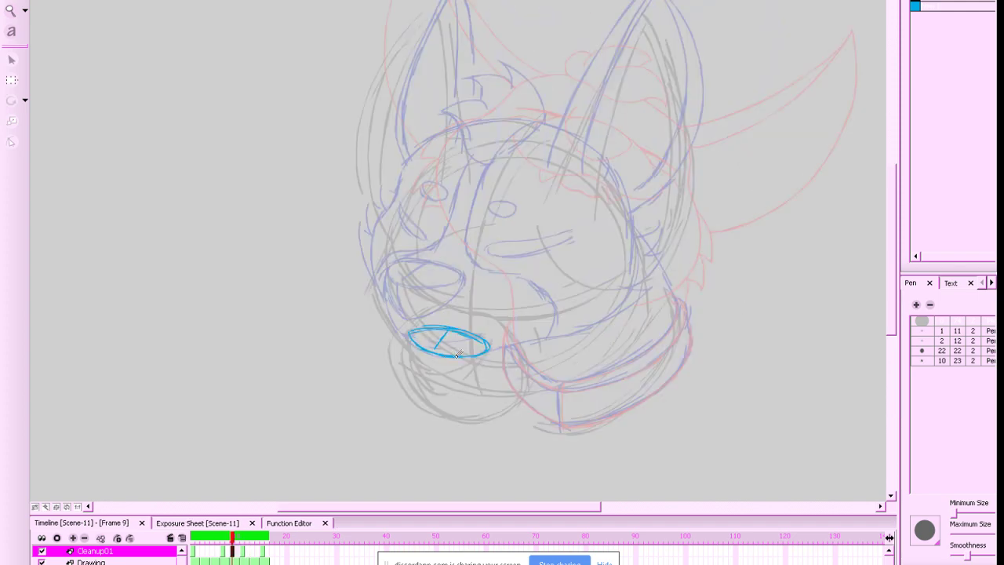
Tidy the lower edge and outer end of the nose ellipse with the eraser, and turn off onion skin
{"action": "mouse_move", "coordinate": [459, 354]}
{"action": "left_mouse_down"}
{"action": "mouse_move", "coordinate": [428, 352]}
{"action": "mouse_move", "coordinate": [493, 341]}
{"action": "mouse_move", "coordinate": [425, 351]}
{"action": "left_mouse_up"}
{"action": "key", "text": "alt+b"}
{"action": "key", "text": "ctrl+z"}
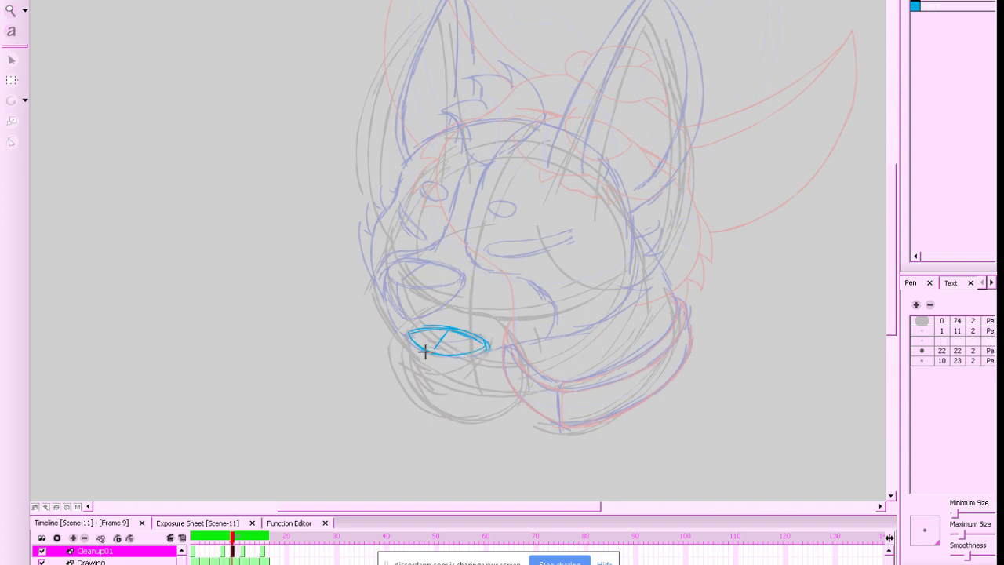
{"action": "key", "text": "alt+e"}
{"action": "left_click", "coordinate": [486, 347]}
{"action": "key", "text": "alt+b"}
{"action": "key", "text": "."}
{"action": "key", "text": "alt+o"}
{"action": "key", "text": "."}
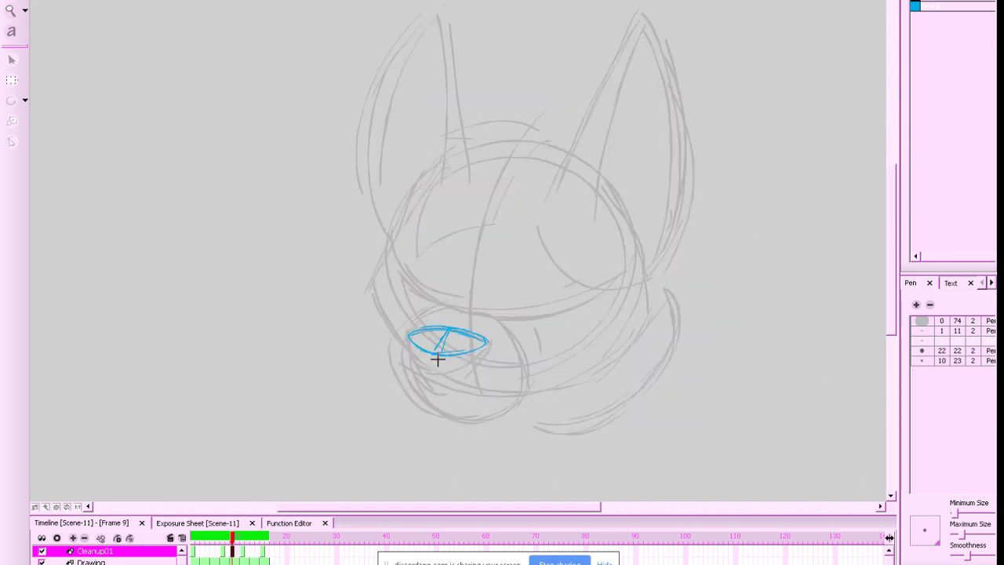
Redraw the nose's centre line across the ellipse and down to its lower tip, trimming the overshoot
{"action": "key", "text": "ctrl+z"}
{"action": "key", "text": "ctrl+z"}
{"action": "left_click_drag", "start_coordinate": [447, 330], "coordinate": [435, 352]}
{"action": "mouse_move", "coordinate": [450, 325]}
{"action": "left_mouse_down"}
{"action": "mouse_move", "coordinate": [433, 353]}
{"action": "mouse_move", "coordinate": [431, 388]}
{"action": "left_mouse_up"}
{"action": "key", "text": "ctrl+z"}
{"action": "left_click_drag", "start_coordinate": [435, 354], "coordinate": [434, 390]}
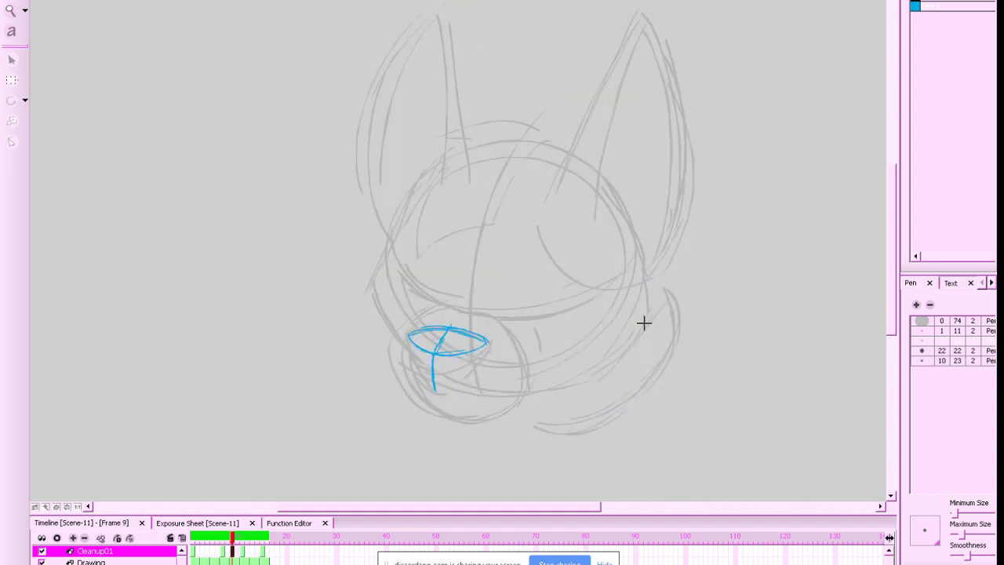
{"action": "key", "text": "alt+e"}
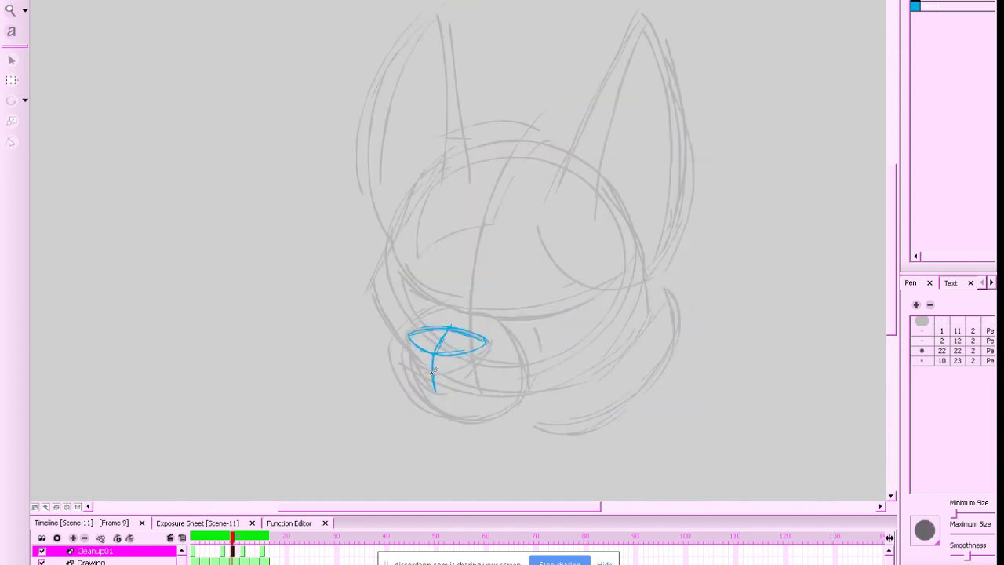
{"action": "key", "text": "alt+b"}
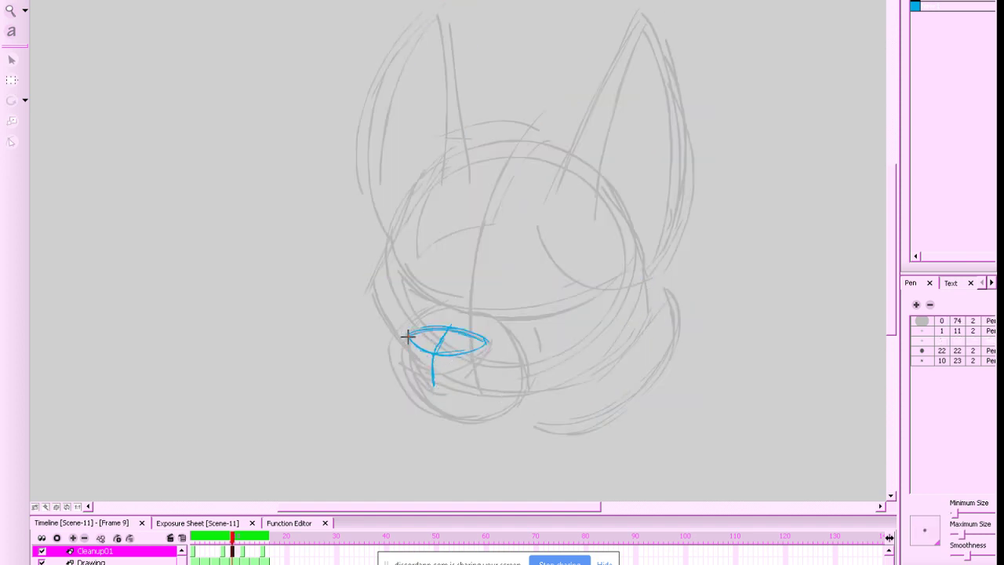
Draw the two curved sides of the nose from the ellipse's ends to the bottom of the centre line
{"action": "left_click_drag", "start_coordinate": [408, 337], "coordinate": [431, 387]}
{"action": "key", "text": "ctrl+z"}
{"action": "left_click_drag", "start_coordinate": [408, 334], "coordinate": [430, 386]}
{"action": "key", "text": "g"}
{"action": "key", "text": "f"}
{"action": "key", "text": "f"}
{"action": "mouse_move", "coordinate": [487, 340]}
{"action": "left_mouse_down"}
{"action": "mouse_move", "coordinate": [468, 369]}
{"action": "mouse_move", "coordinate": [431, 388]}
{"action": "left_mouse_up"}
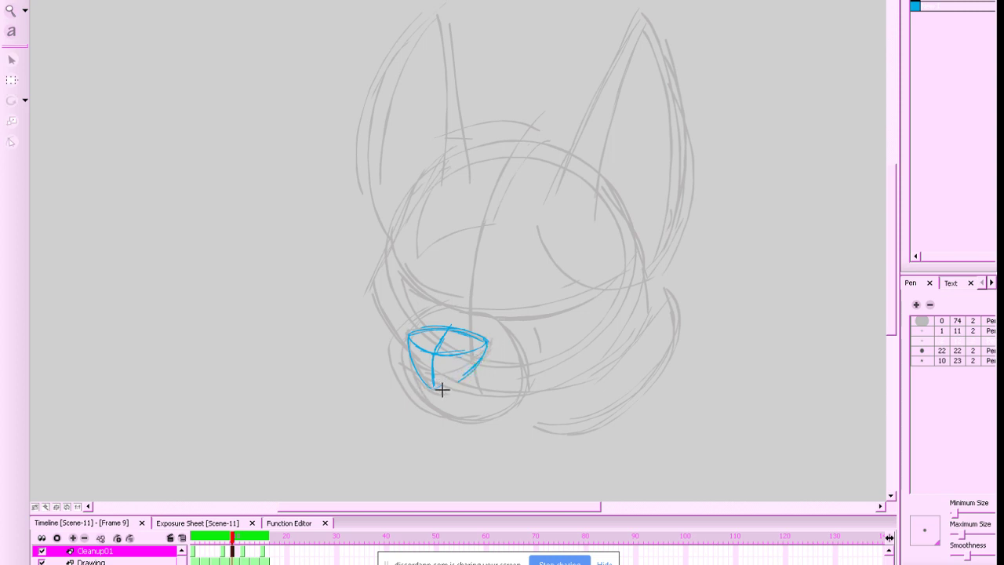
{"action": "mouse_move", "coordinate": [468, 368]}
{"action": "left_mouse_down"}
{"action": "mouse_move", "coordinate": [431, 389]}
{"action": "mouse_move", "coordinate": [475, 367]}
{"action": "mouse_move", "coordinate": [468, 373]}
{"action": "mouse_move", "coordinate": [486, 344]}
{"action": "mouse_move", "coordinate": [426, 389]}
{"action": "mouse_move", "coordinate": [438, 387]}
{"action": "left_mouse_up"}
Compare the nose with the neighbouring frames, tidy its lower tip with the eraser, and save the project
{"action": "key", "text": "alt+e"}
{"action": "key", "text": "g"}
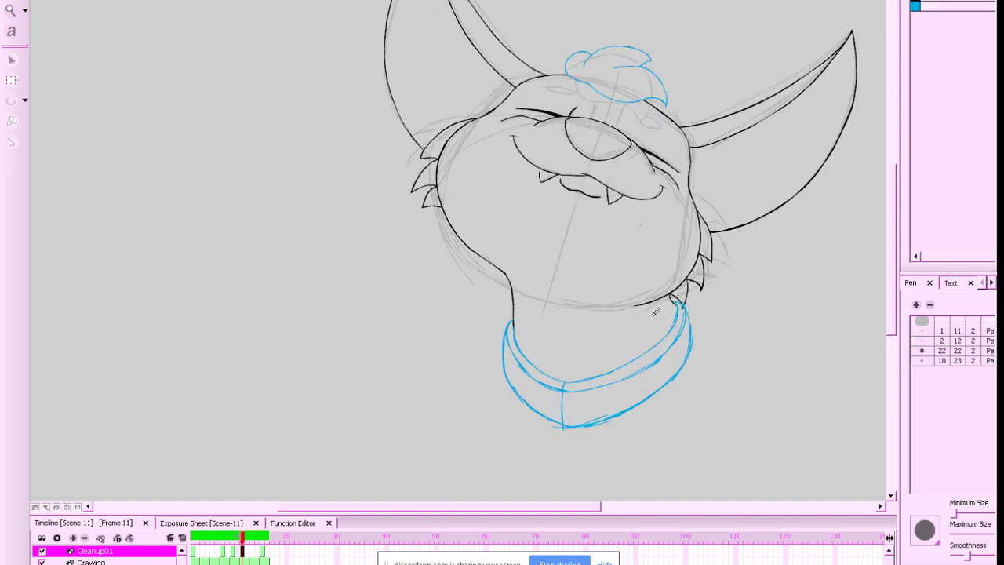
{"action": "key", "text": "f"}
{"action": "key", "text": "f"}
{"action": "key", "text": "g"}
{"action": "key", "text": "alt+b"}
{"action": "key", "text": "alt+e"}
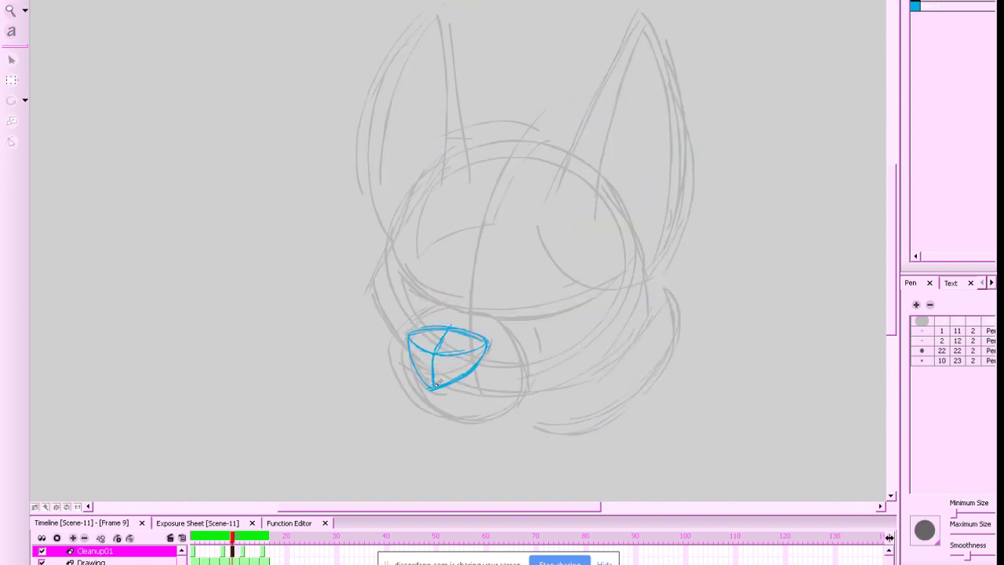
{"action": "key", "text": "alt+b"}
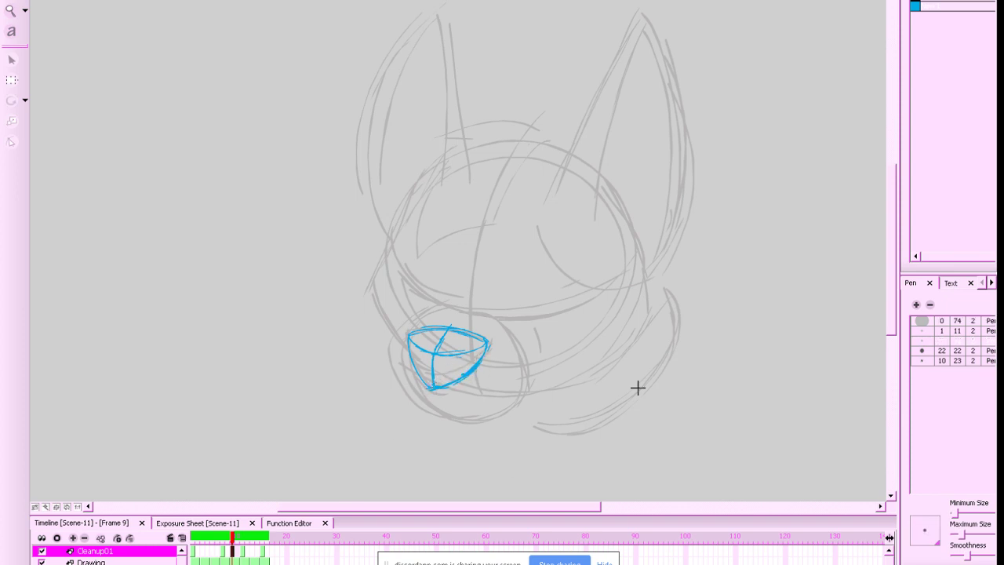
{"action": "key", "text": "ctrl+s"}
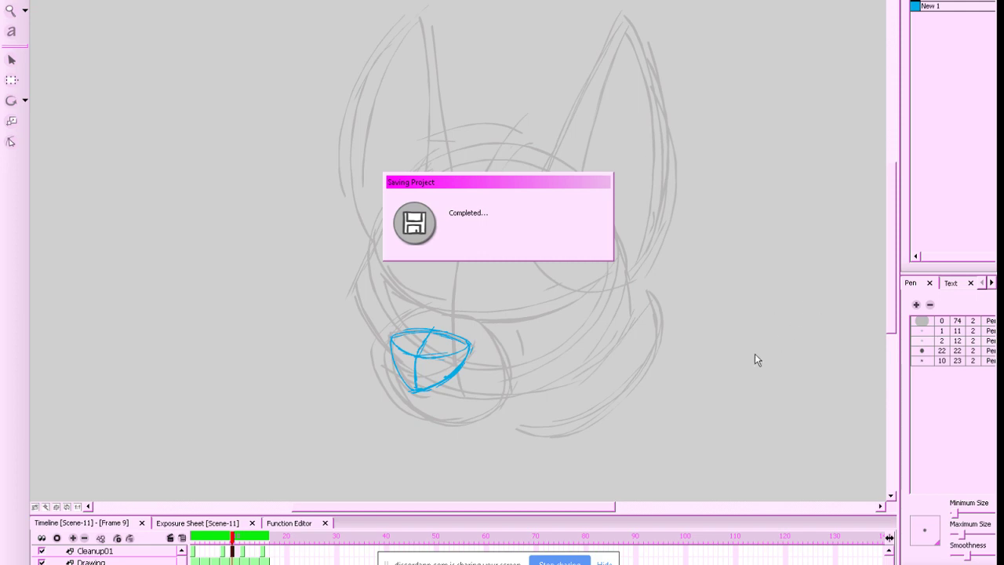
Flip repeatedly between frames 7, 9 and 11 to examine how the head and muzzle move
{"action": "key", "text": "g"}
{"action": "key", "text": "f"}
{"action": "key", "text": "f"}
{"action": "key", "text": "g"}
{"action": "key", "text": "f"}
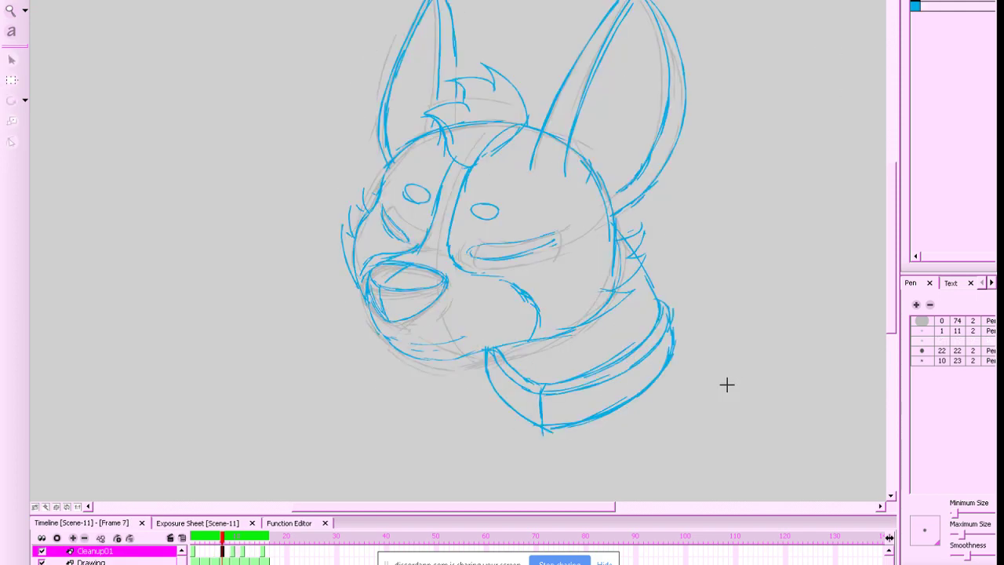
{"action": "key", "text": "g"}
{"action": "key", "text": "f"}
{"action": "key", "text": "g"}
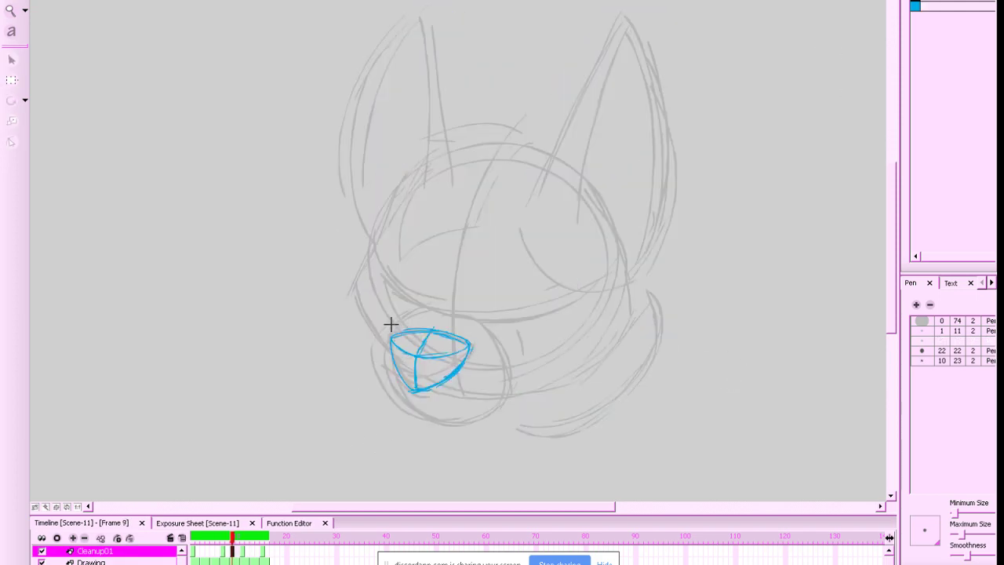
{"action": "key", "text": "g"}
{"action": "key", "text": "f"}
{"action": "key", "text": "f"}
{"action": "key", "text": "g"}
{"action": "left_click_drag", "start_coordinate": [676, 303], "coordinate": [681, 292]}
{"action": "key", "text": "f"}
{"action": "key", "text": "g"}
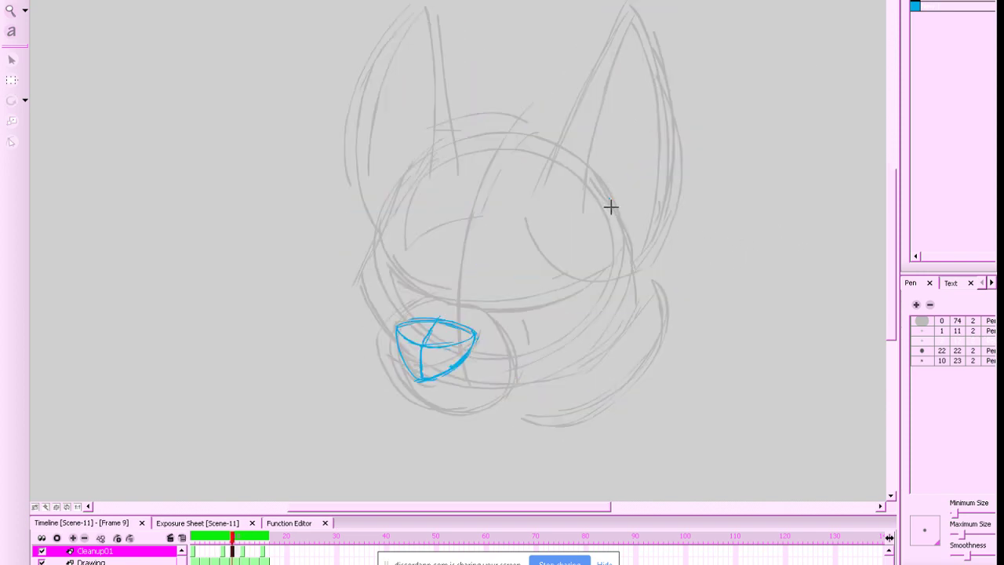
Draw a short blue stroke on the far side of the frame 9 head and check it against frame 7
{"action": "mouse_move", "coordinate": [617, 213]}
{"action": "left_mouse_down"}
{"action": "mouse_move", "coordinate": [633, 246]}
{"action": "mouse_move", "coordinate": [625, 239]}
{"action": "mouse_move", "coordinate": [634, 294]}
{"action": "left_mouse_up"}
{"action": "key", "text": "ctrl+z"}
{"action": "key", "text": "f"}
{"action": "key", "text": "g"}
{"action": "key", "text": "f"}
{"action": "key", "text": "g"}
Draw the blue underside of the muzzle on frame 9, curving from below the nose up into the jaw line
{"action": "left_click_drag", "start_coordinate": [405, 405], "coordinate": [464, 414]}
{"action": "key", "text": "ctrl+z"}
{"action": "key", "text": "ctrl+z"}
{"action": "mouse_move", "coordinate": [398, 394]}
{"action": "left_mouse_down"}
{"action": "mouse_move", "coordinate": [456, 415]}
{"action": "mouse_move", "coordinate": [510, 398]}
{"action": "mouse_move", "coordinate": [477, 413]}
{"action": "left_mouse_up"}
{"action": "key", "text": "f"}
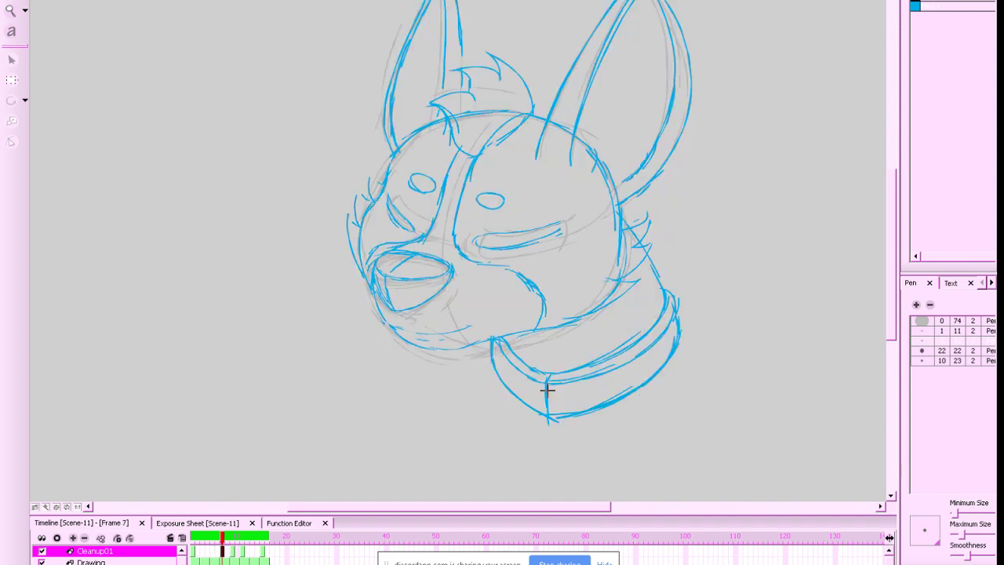
{"action": "key", "text": "g"}
{"action": "key", "text": "g"}
{"action": "key", "text": "f"}
{"action": "mouse_move", "coordinate": [547, 378]}
{"action": "left_mouse_down"}
{"action": "mouse_move", "coordinate": [489, 406]}
{"action": "mouse_move", "coordinate": [400, 399]}
{"action": "left_mouse_up"}
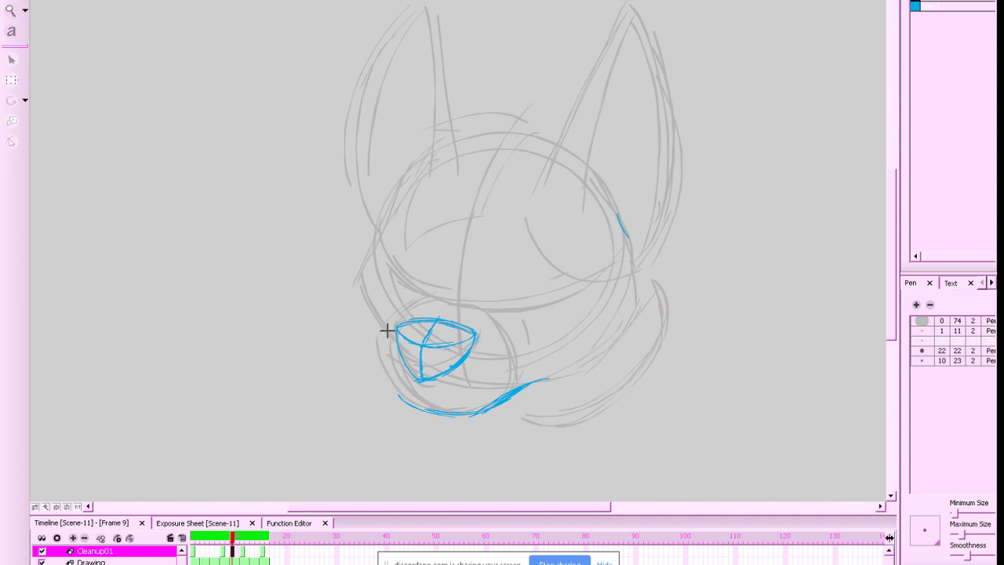
Extend the blue muzzle outline on frame 9 up its front edge, compare it with the neighbouring frames, and save the project
{"action": "mouse_move", "coordinate": [385, 362]}
{"action": "left_mouse_down"}
{"action": "mouse_move", "coordinate": [444, 416]}
{"action": "mouse_move", "coordinate": [553, 377]}
{"action": "left_mouse_up"}
{"action": "key", "text": "g"}
{"action": "key", "text": "f"}
{"action": "key", "text": "f"}
{"action": "key", "text": "g"}
{"action": "key", "text": "g"}
{"action": "key", "text": "ctrl+s"}
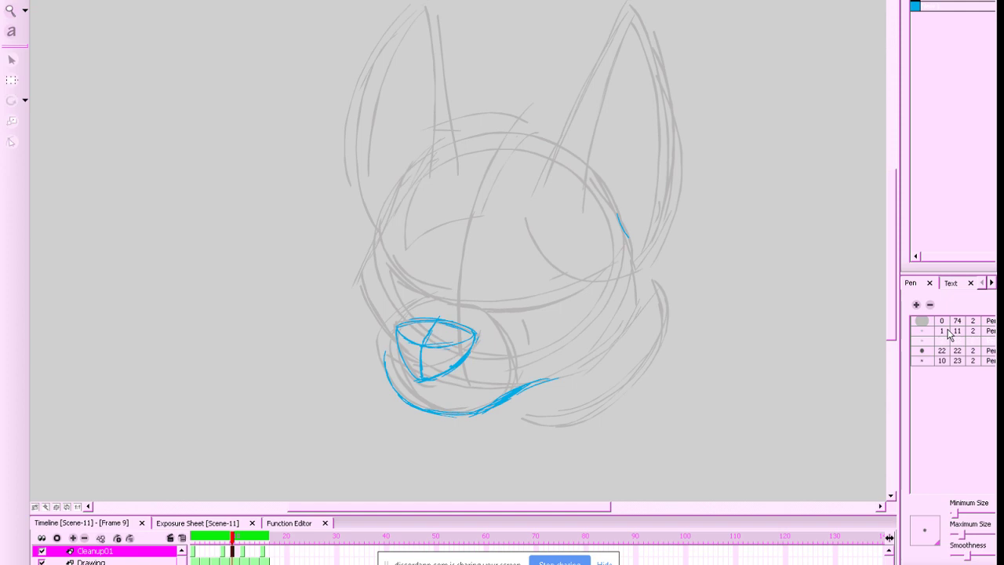
Thin the jaw end of the muzzle underside on frame 9 with the eraser, check it against frames 7 and 11, and save
{"action": "left_click_drag", "start_coordinate": [681, 376], "coordinate": [713, 394]}
{"action": "key", "text": "g"}
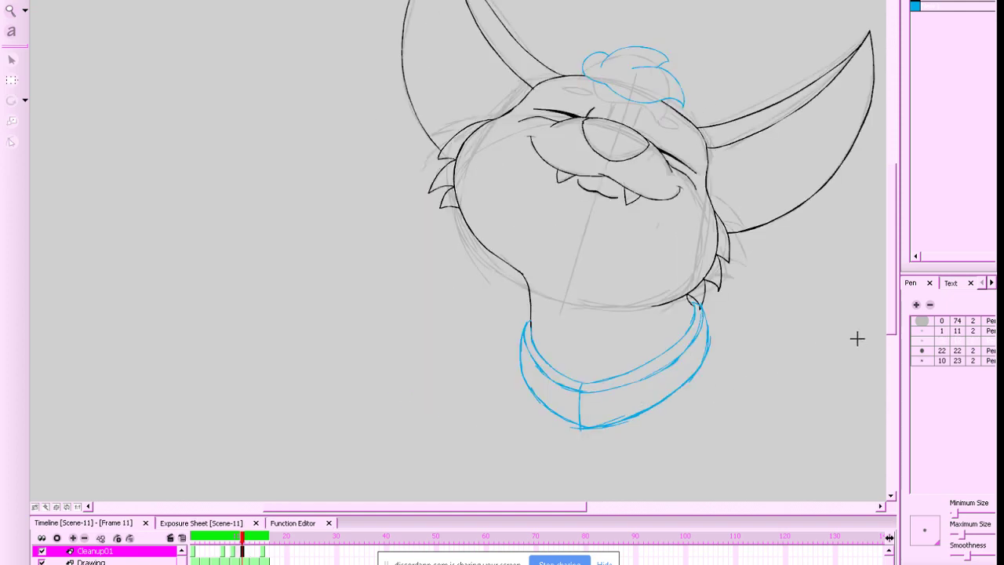
{"action": "key", "text": "f"}
{"action": "key", "text": "f"}
{"action": "key", "text": "g"}
{"action": "key", "text": "f"}
{"action": "key", "text": "g"}
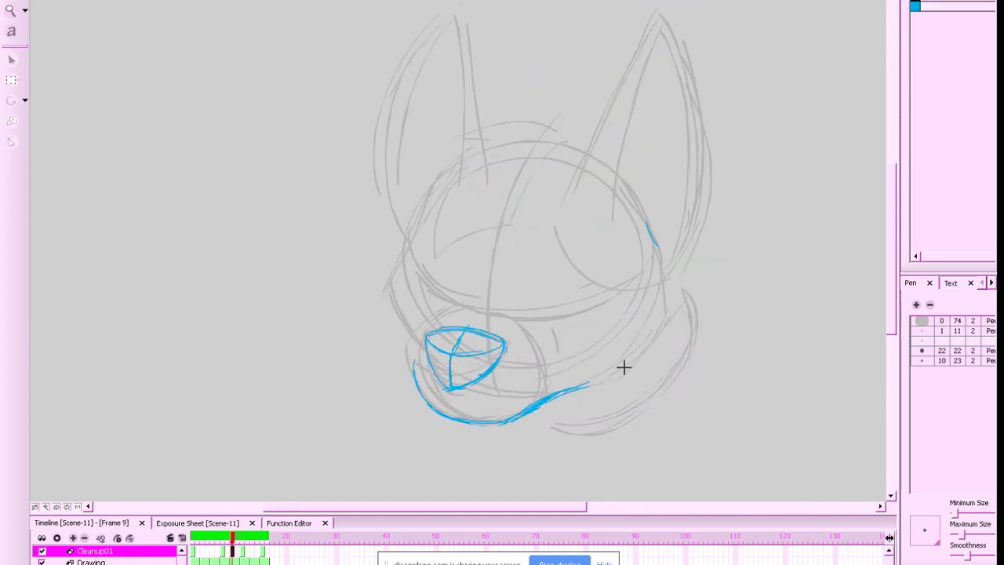
{"action": "key", "text": "alt+e"}
{"action": "left_click_drag", "start_coordinate": [545, 401], "coordinate": [595, 387]}
{"action": "key", "text": "g"}
{"action": "key", "text": "f"}
{"action": "key", "text": "f"}
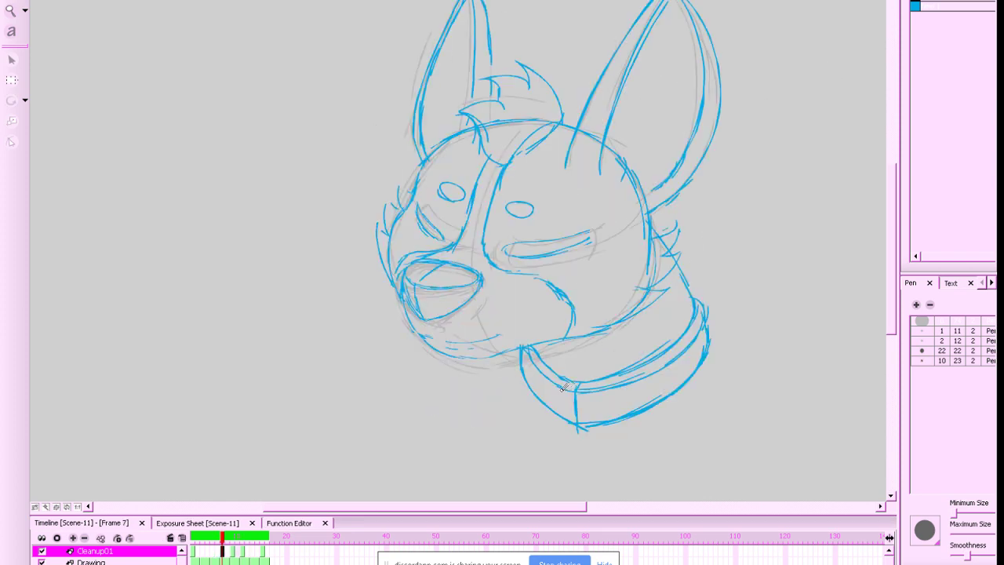
{"action": "key", "text": "g"}
{"action": "key", "text": "alt+b"}
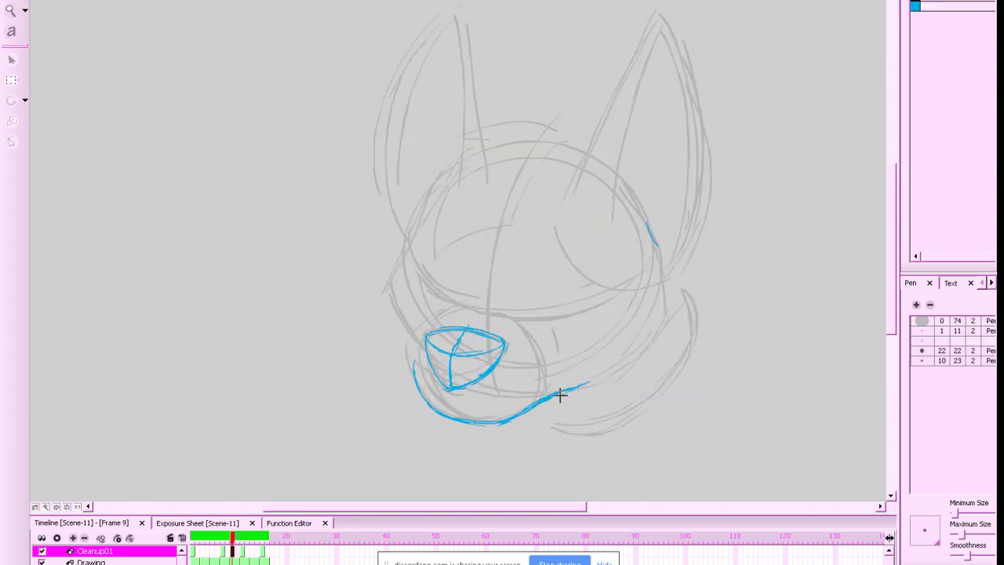
{"action": "key", "text": "ctrl+s"}
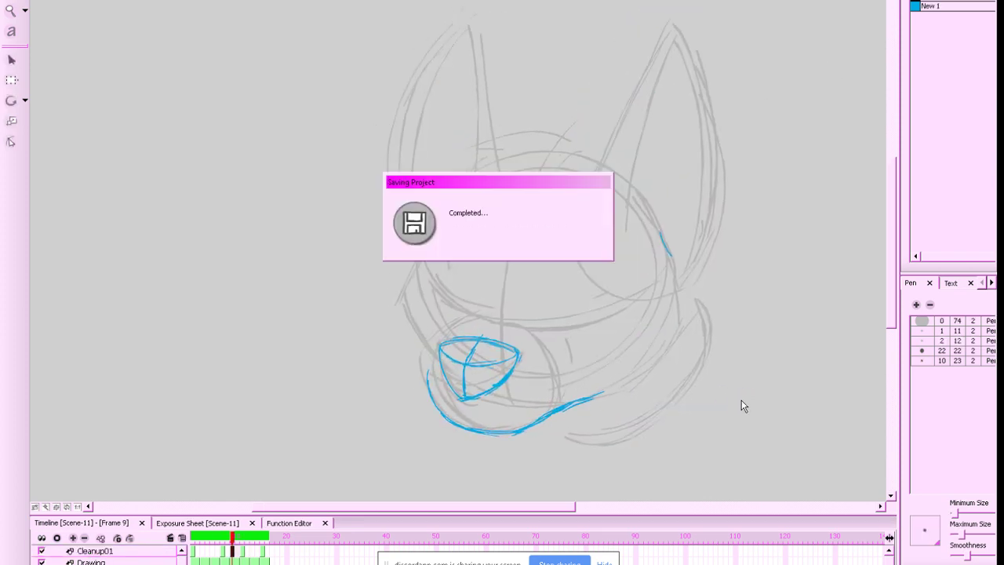
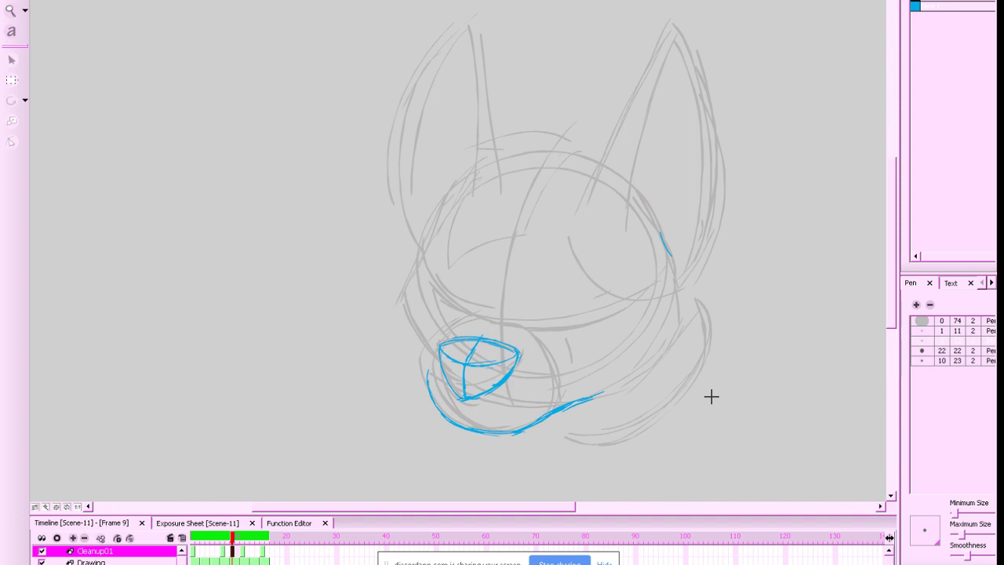
Draw the top edge of the muzzle just above the frame 9 nose and compare it with frame 7
{"action": "left_click_drag", "start_coordinate": [894, 247], "coordinate": [894, 247]}
{"action": "key", "text": "f"}
{"action": "key", "text": "g"}
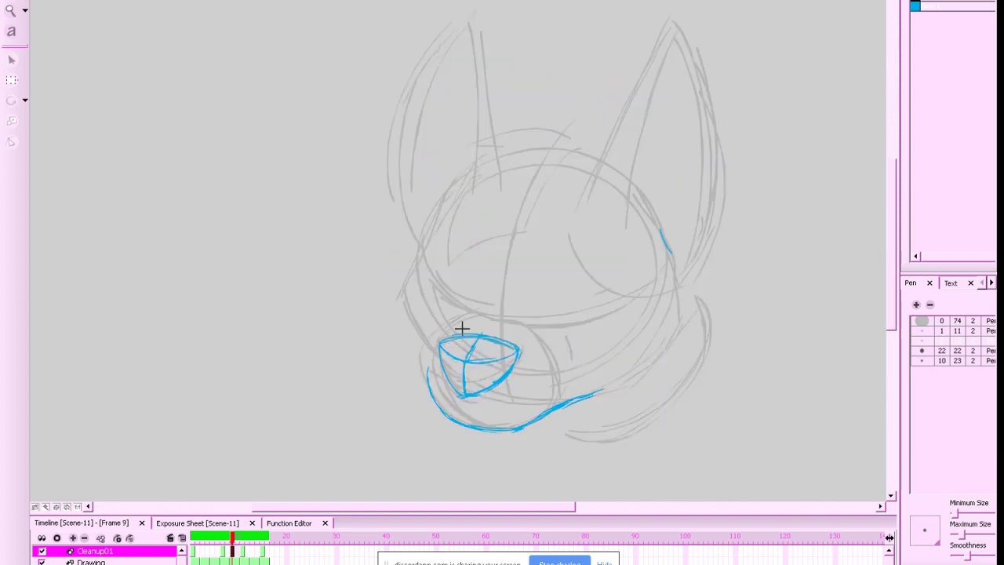
{"action": "left_click_drag", "start_coordinate": [476, 318], "coordinate": [519, 338]}
{"action": "key", "text": "ctrl+z"}
{"action": "left_click_drag", "start_coordinate": [458, 321], "coordinate": [502, 319]}
{"action": "key", "text": "comma"}
{"action": "key", "text": "comma"}
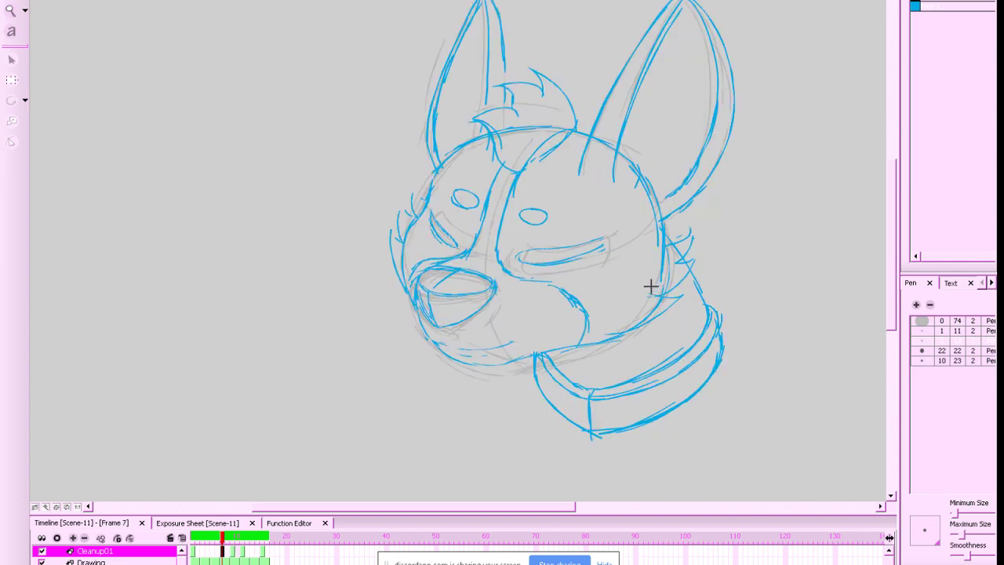
{"action": "key", "text": "period"}
{"action": "key", "text": "period"}
{"action": "key", "text": "comma"}
{"action": "key", "text": "period"}
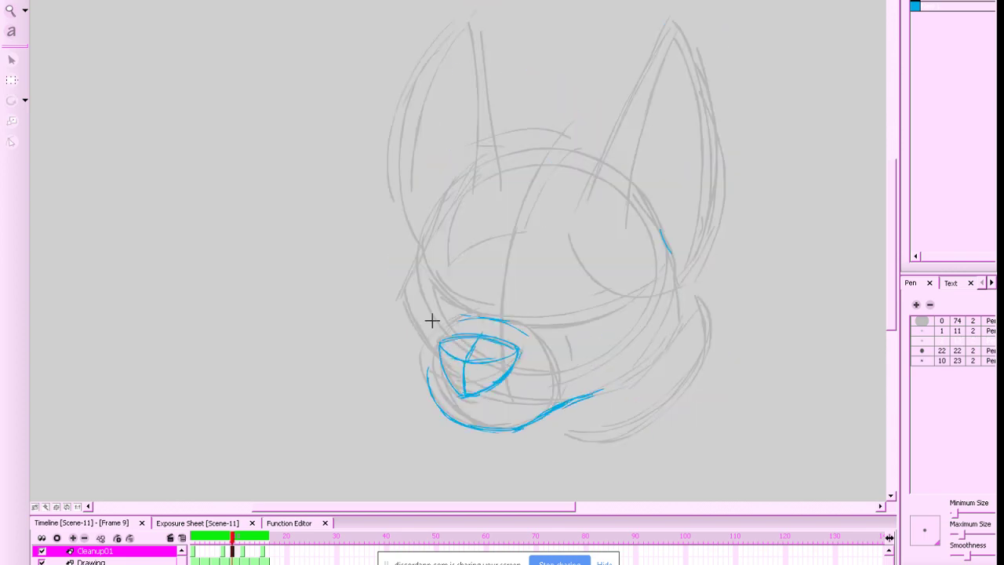
Curve the muzzle top around to the left side of the face and extend the muzzle outline upward into the cheek
{"action": "mouse_move", "coordinate": [470, 312]}
{"action": "left_mouse_down"}
{"action": "mouse_move", "coordinate": [443, 309]}
{"action": "mouse_move", "coordinate": [465, 316]}
{"action": "mouse_move", "coordinate": [426, 351]}
{"action": "left_mouse_up"}
{"action": "key", "text": "ctrl+z"}
{"action": "key", "text": "ctrl+z"}
{"action": "key", "text": "ctrl+z"}
{"action": "left_click_drag", "start_coordinate": [414, 315], "coordinate": [405, 289]}
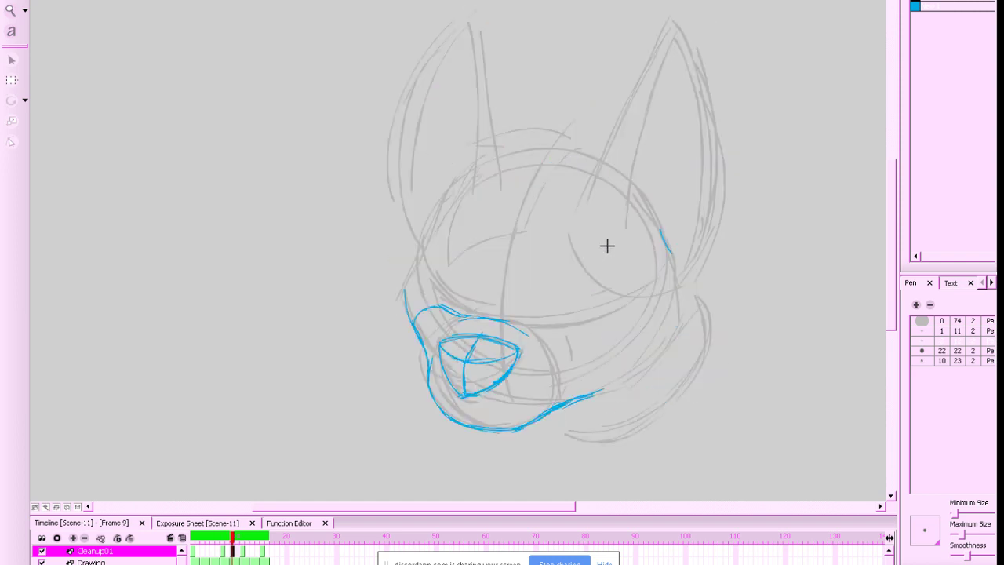
Draw the left cheek outline from beside the muzzle up to the side of the head, then compare it with the earlier frames
{"action": "left_click_drag", "start_coordinate": [429, 228], "coordinate": [411, 315]}
{"action": "key", "text": "ctrl+z"}
{"action": "key", "text": "comma"}
{"action": "key", "text": "comma"}
{"action": "key", "text": "period"}
{"action": "key", "text": "period"}
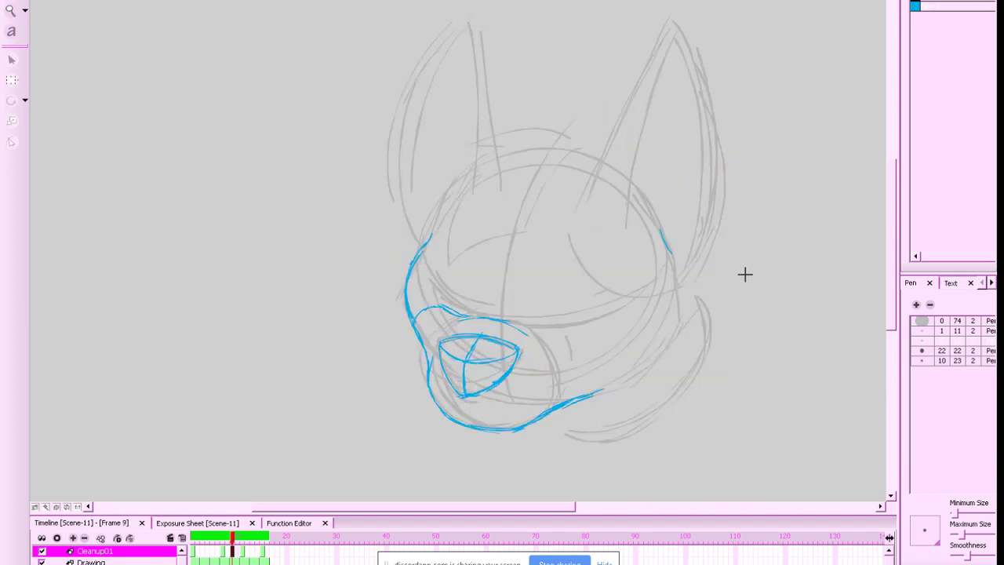
Try a curved outline for the right cheek on frame 9 and check it against frames 7 and 11
{"action": "mouse_move", "coordinate": [661, 249]}
{"action": "left_mouse_down"}
{"action": "mouse_move", "coordinate": [673, 276]}
{"action": "mouse_move", "coordinate": [663, 334]}
{"action": "left_mouse_up"}
{"action": "key", "text": "ctrl+z"}
{"action": "left_click_drag", "start_coordinate": [673, 278], "coordinate": [639, 368]}
{"action": "key", "text": "g"}
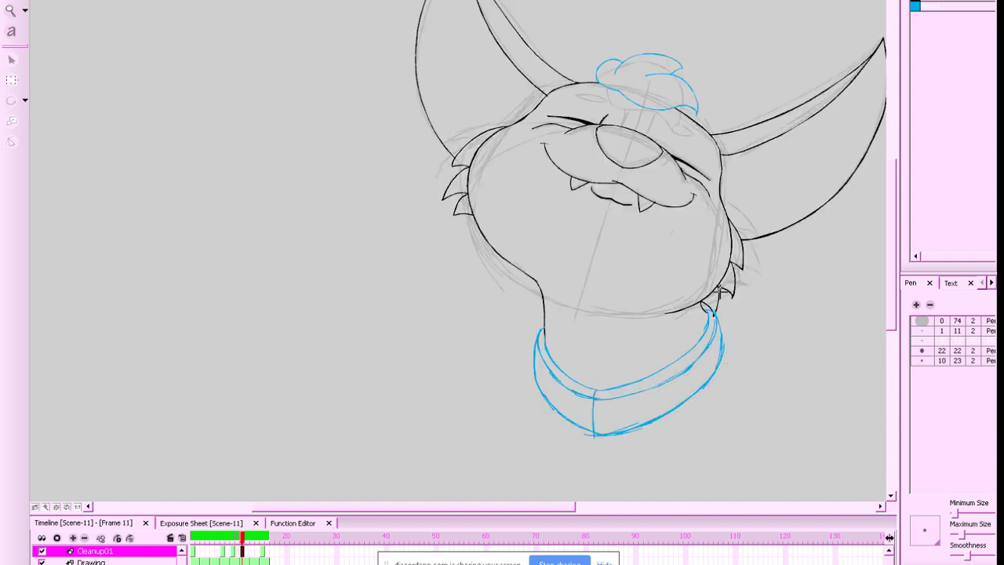
{"action": "key", "text": "f"}
{"action": "key", "text": "f"}
{"action": "key", "text": "g"}
{"action": "key", "text": "ctrl+z"}
{"action": "key", "text": "ctrl+z"}
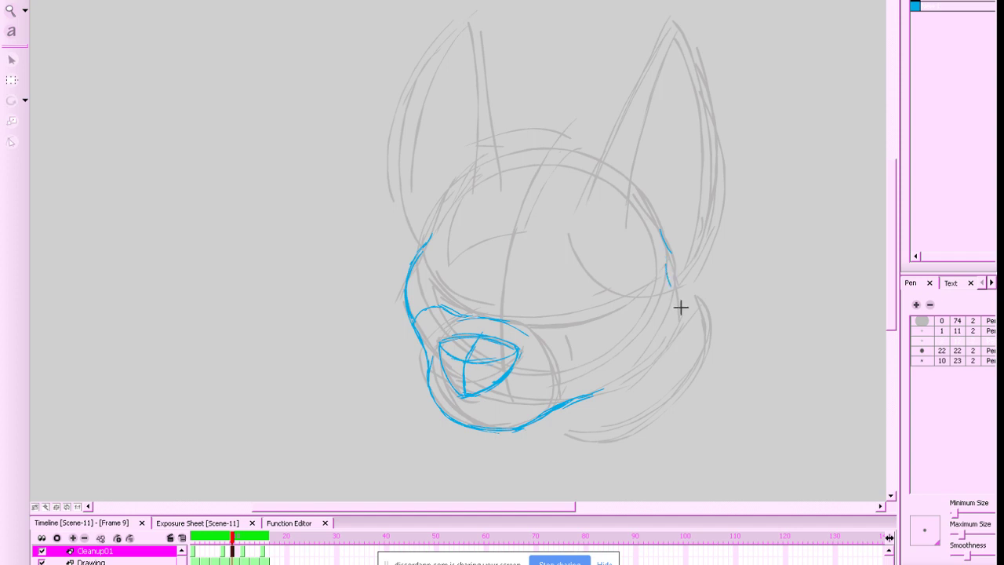
Draw the right cheek curving down into the jaw line, strengthen the join, and compare it with frames 7 and 11
{"action": "mouse_move", "coordinate": [665, 265]}
{"action": "left_mouse_down"}
{"action": "mouse_move", "coordinate": [668, 334]}
{"action": "mouse_move", "coordinate": [634, 379]}
{"action": "left_mouse_up"}
{"action": "left_click_drag", "start_coordinate": [673, 302], "coordinate": [604, 390]}
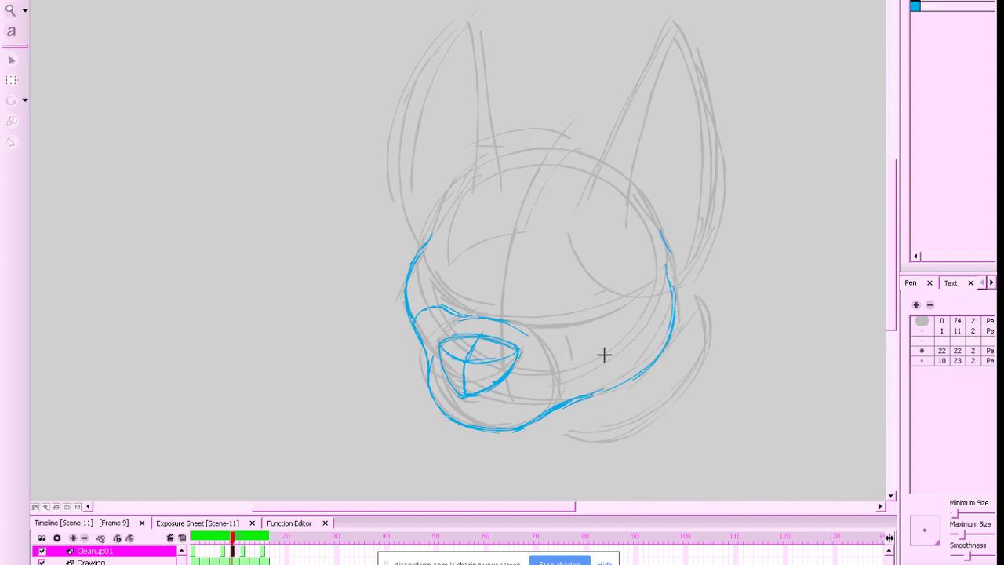
{"action": "mouse_move", "coordinate": [668, 336]}
{"action": "left_mouse_down"}
{"action": "mouse_move", "coordinate": [603, 387]}
{"action": "mouse_move", "coordinate": [627, 382]}
{"action": "left_mouse_up"}
{"action": "left_click_drag", "start_coordinate": [541, 414], "coordinate": [651, 367]}
{"action": "key", "text": "g"}
{"action": "key", "text": "f"}
{"action": "key", "text": "f"}
{"action": "key", "text": "g"}
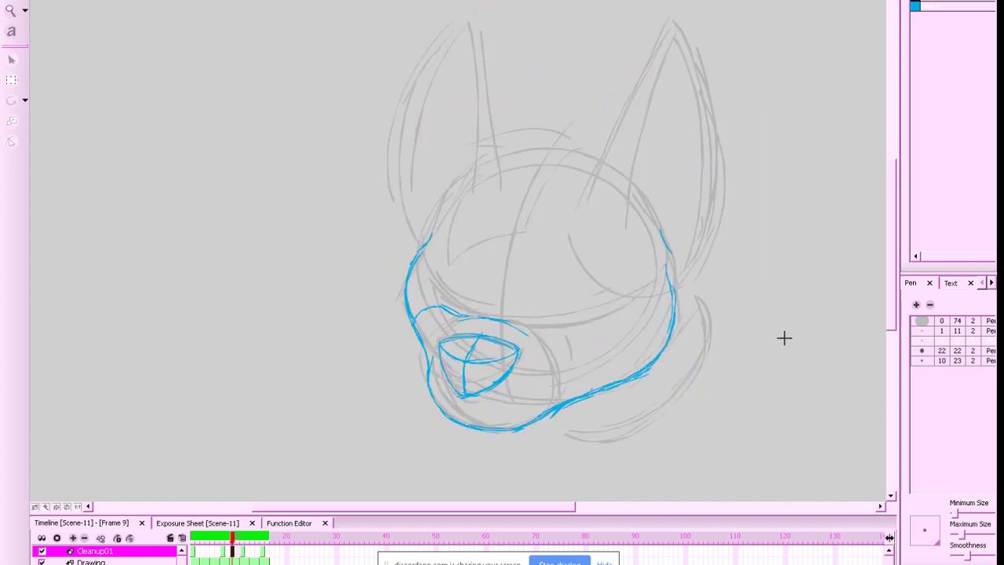
{"action": "key", "text": "g"}
{"action": "key", "text": "f"}
{"action": "key", "text": "f"}
{"action": "key", "text": "g"}
Try to adjust the selected right cheek and jaw strokes as a group
{"action": "left_click_drag", "start_coordinate": [699, 273], "coordinate": [687, 281]}
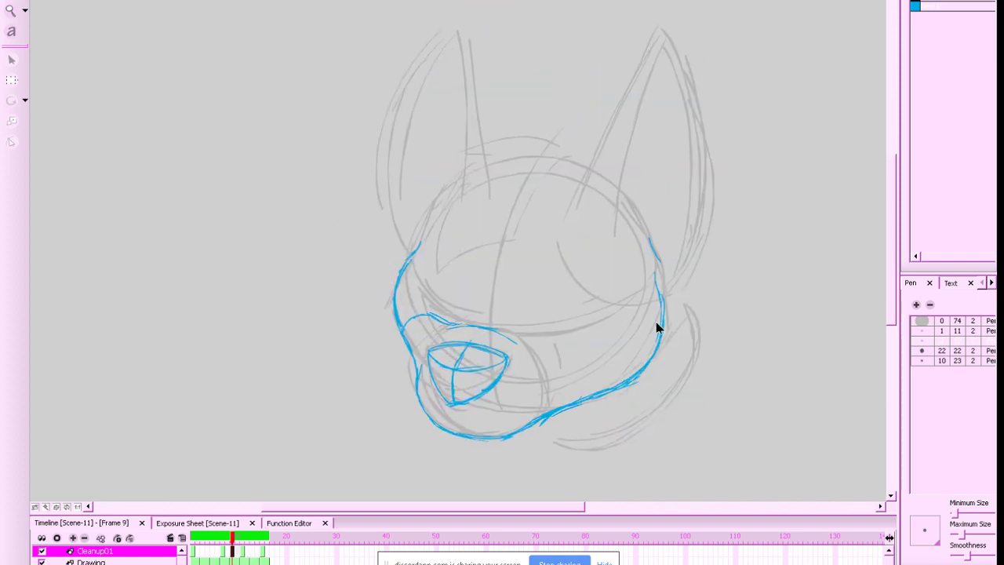
{"action": "mouse_move", "coordinate": [596, 435]}
{"action": "left_mouse_down"}
{"action": "mouse_move", "coordinate": [713, 238]}
{"action": "mouse_move", "coordinate": [549, 345]}
{"action": "left_mouse_up"}
{"action": "left_click_drag", "start_coordinate": [668, 427], "coordinate": [676, 416]}
{"action": "left_click", "coordinate": [769, 376]}
{"action": "key", "text": "ctrl+z"}
{"action": "key", "text": "ctrl+z"}
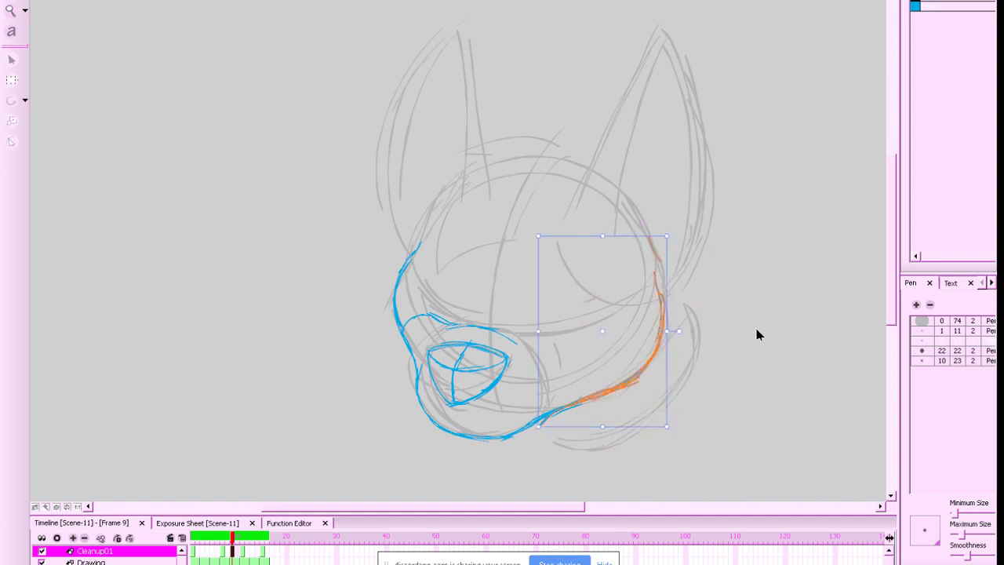
Flip repeatedly between frames 7, 9 and 11 to examine how the cheeks and muzzle shapes move
{"action": "key", "text": "f"}
{"action": "key", "text": "g"}
{"action": "key", "text": "g"}
{"action": "key", "text": "f"}
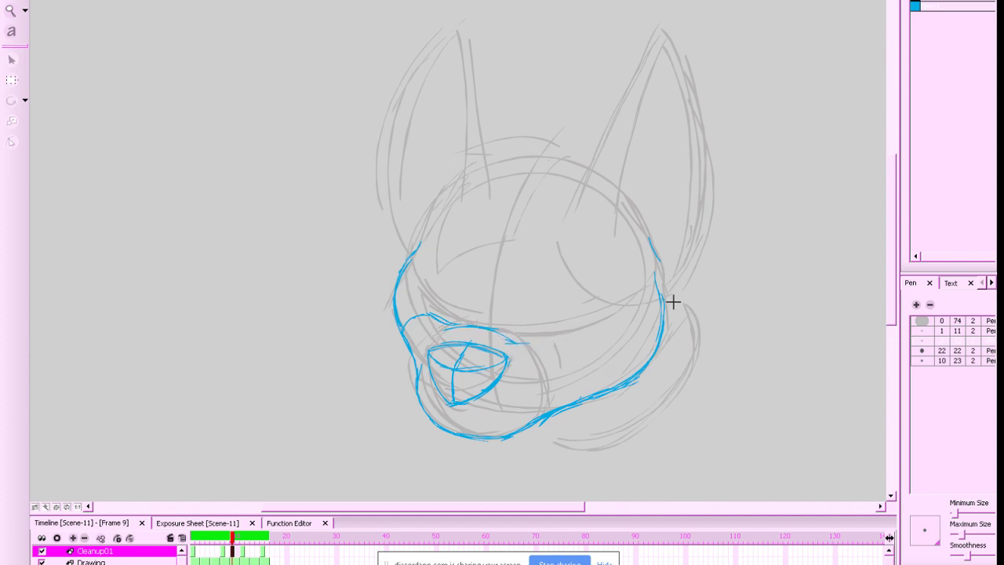
{"action": "key", "text": "g"}
{"action": "key", "text": "f"}
{"action": "key", "text": "f"}
{"action": "key", "text": "g"}
{"action": "key", "text": "g"}
{"action": "key", "text": "f"}
Draw the rounded back of the muzzle marking on frame 9, curving from the muzzle top down to the jaw line
{"action": "left_click_drag", "start_coordinate": [553, 335], "coordinate": [606, 368]}
{"action": "left_click_drag", "start_coordinate": [551, 337], "coordinate": [605, 387]}
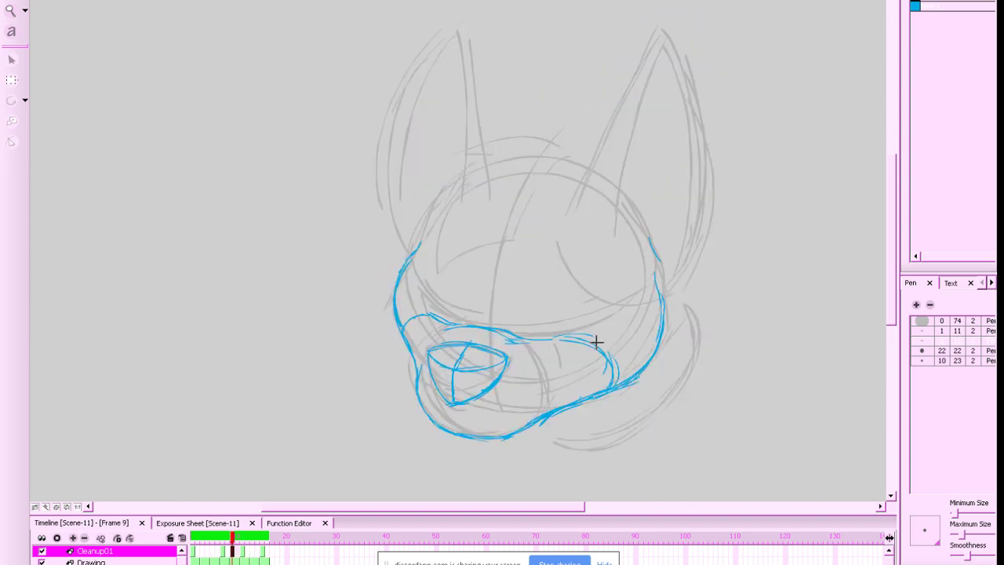
{"action": "left_click_drag", "start_coordinate": [596, 342], "coordinate": [617, 382]}
Draw the curved closed-eye line above the muzzle marking on frame 9
{"action": "mouse_move", "coordinate": [546, 325]}
{"action": "left_mouse_down"}
{"action": "mouse_move", "coordinate": [591, 317]}
{"action": "mouse_move", "coordinate": [623, 302]}
{"action": "left_mouse_up"}
{"action": "key", "text": "ctrl+z"}
{"action": "key", "text": "ctrl+z"}
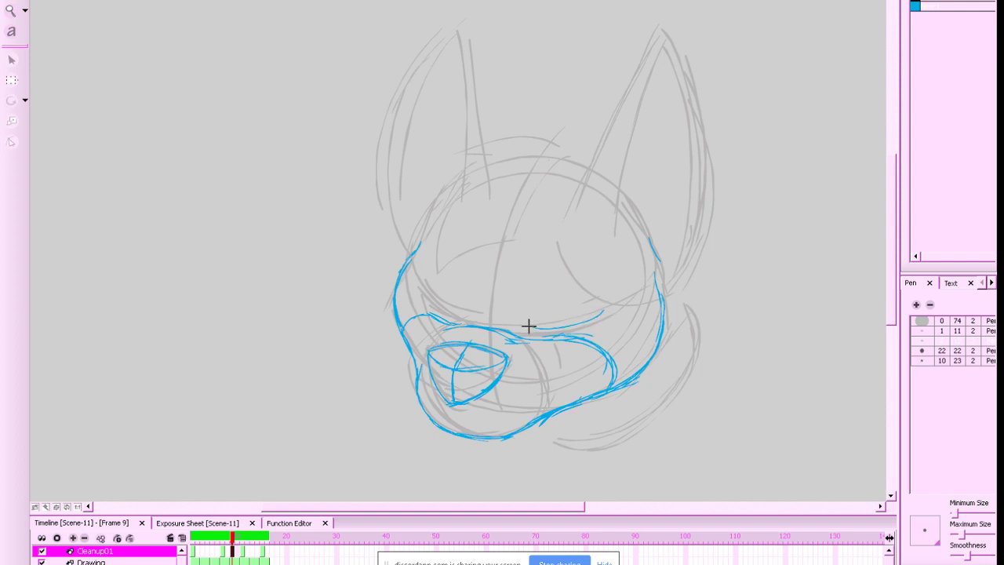
{"action": "left_click_drag", "start_coordinate": [531, 327], "coordinate": [604, 310]}
Hide the rough sketch and flip between frames 7, 9 and 11 to examine the blue lines on their own
{"action": "left_click_drag", "start_coordinate": [726, 279], "coordinate": [675, 302]}
{"action": "key", "text": "f"}
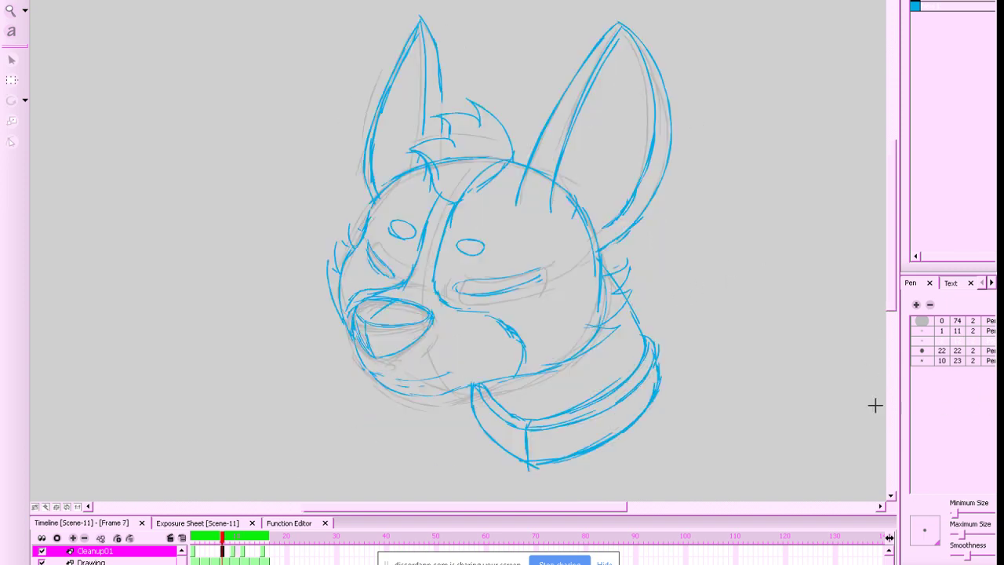
{"action": "key", "text": "g"}
{"action": "key", "text": "shift+l"}
{"action": "key", "text": "g"}
{"action": "key", "text": "f"}
{"action": "key", "text": "f"}
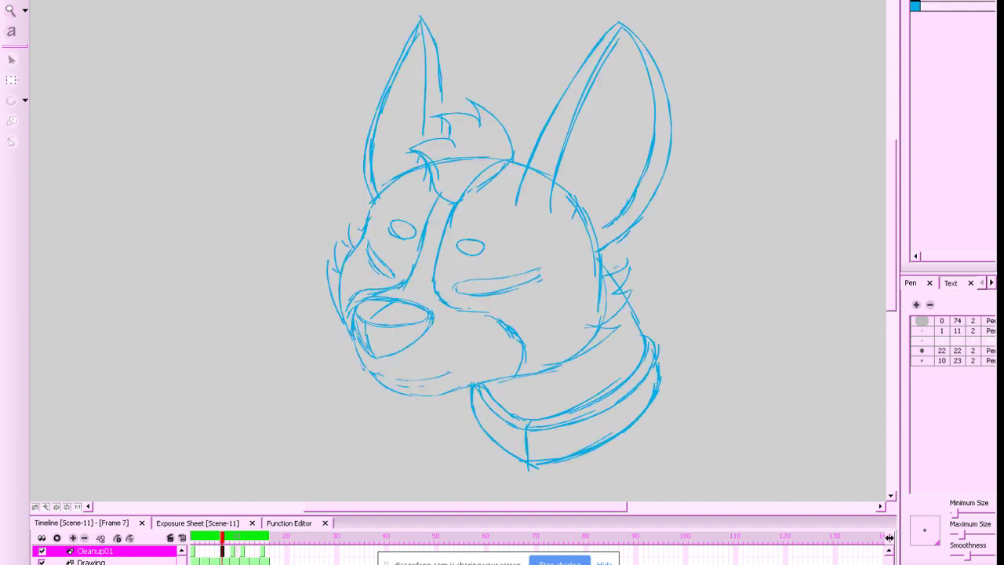
{"action": "key", "text": "g"}
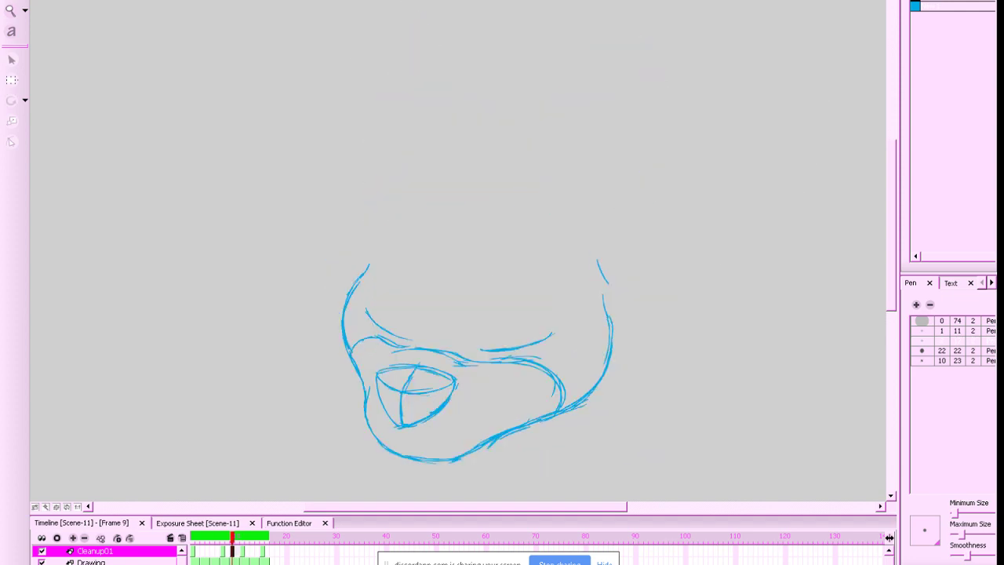
{"action": "key", "text": "f"}
{"action": "key", "text": "g"}
Erase the lower front of the frame 9 muzzle outline and redraw it as a smoother curve joining the underside
{"action": "key", "text": "alt+e"}
{"action": "mouse_move", "coordinate": [366, 390]}
{"action": "left_mouse_down"}
{"action": "mouse_move", "coordinate": [398, 455]}
{"action": "mouse_move", "coordinate": [415, 458]}
{"action": "left_mouse_up"}
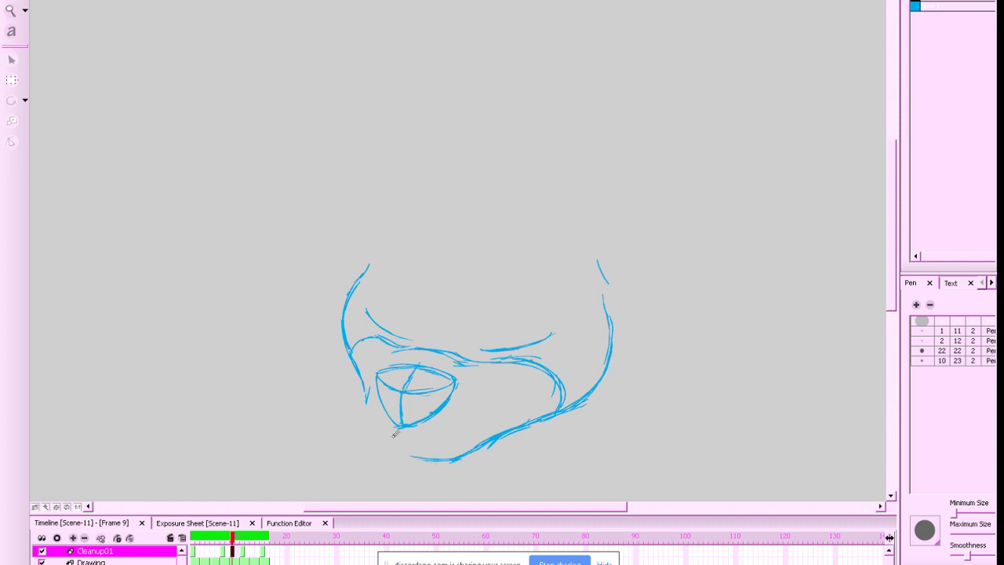
{"action": "key", "text": "alt+b"}
{"action": "left_click_drag", "start_coordinate": [364, 378], "coordinate": [408, 458]}
{"action": "mouse_move", "coordinate": [367, 413]}
{"action": "left_mouse_down"}
{"action": "mouse_move", "coordinate": [429, 456]}
{"action": "mouse_move", "coordinate": [486, 456]}
{"action": "left_mouse_up"}
{"action": "key", "text": "alt+b"}
{"action": "left_click_drag", "start_coordinate": [403, 453], "coordinate": [484, 451]}
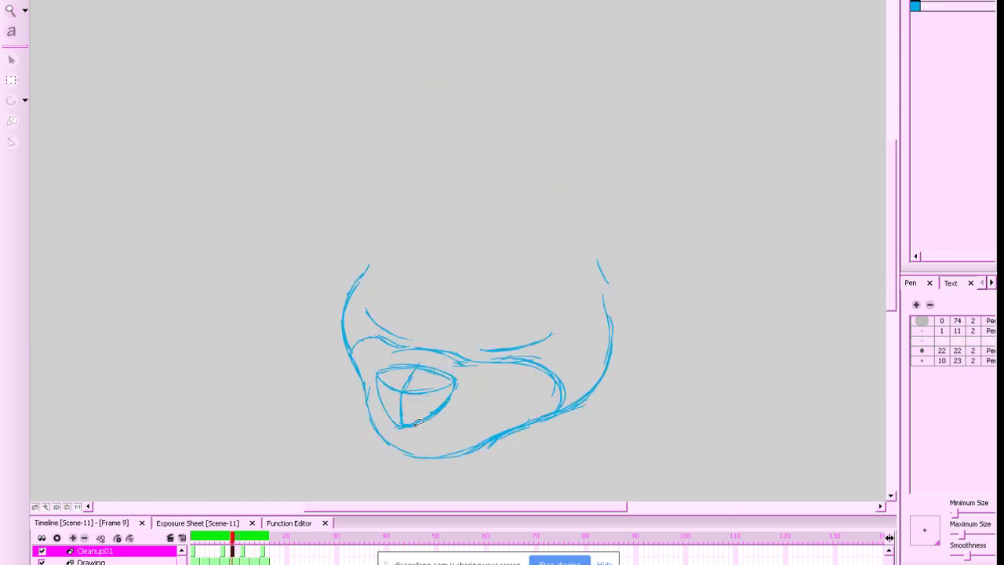
Shift the frame 9 nose slightly to the right and compare its placement with the neighbouring frames
{"action": "mouse_move", "coordinate": [418, 422]}
{"action": "left_mouse_down"}
{"action": "mouse_move", "coordinate": [456, 366]}
{"action": "mouse_move", "coordinate": [399, 406]}
{"action": "mouse_move", "coordinate": [455, 381]}
{"action": "mouse_move", "coordinate": [379, 384]}
{"action": "mouse_move", "coordinate": [472, 431]}
{"action": "mouse_move", "coordinate": [435, 417]}
{"action": "left_mouse_up"}
{"action": "left_click", "coordinate": [496, 393]}
{"action": "key", "text": "g"}
{"action": "key", "text": "f"}
{"action": "key", "text": "f"}
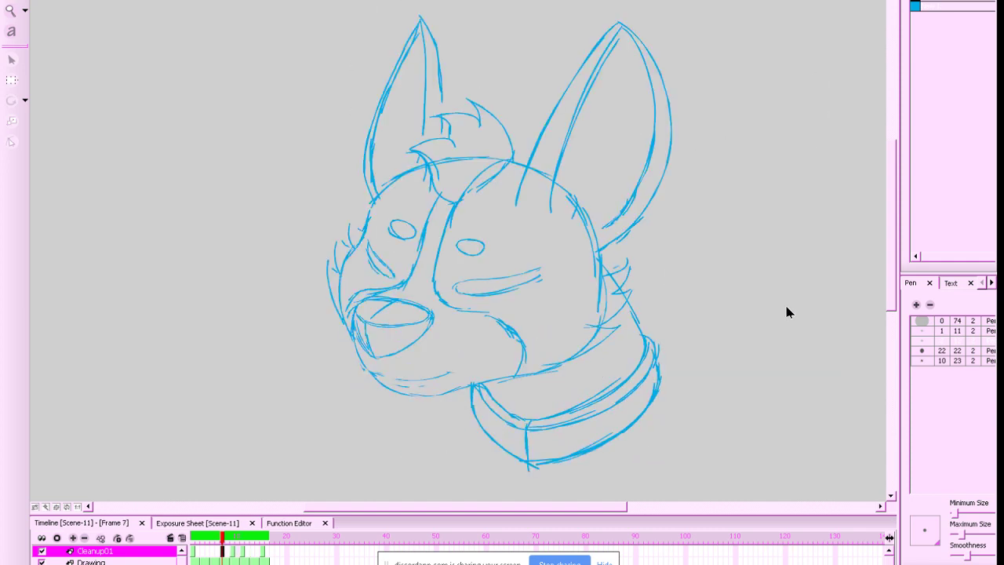
{"action": "key", "text": "g"}
{"action": "left_click", "coordinate": [528, 345]}
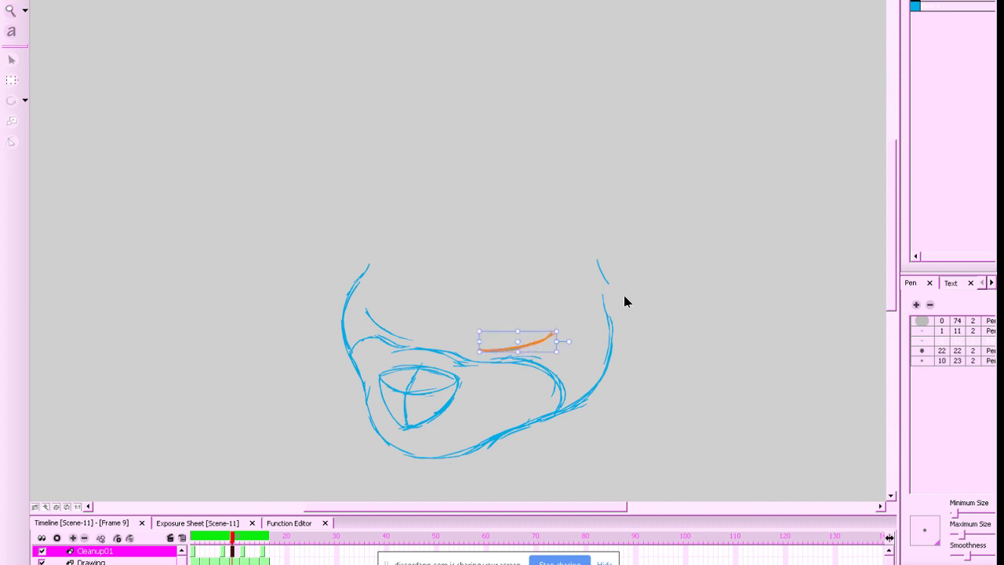
{"action": "left_click", "coordinate": [799, 299]}
Turn on onion skin and draw a curved centre line from the muzzle top to the crown of the frame 9 head
{"action": "key", "text": "alt+o"}
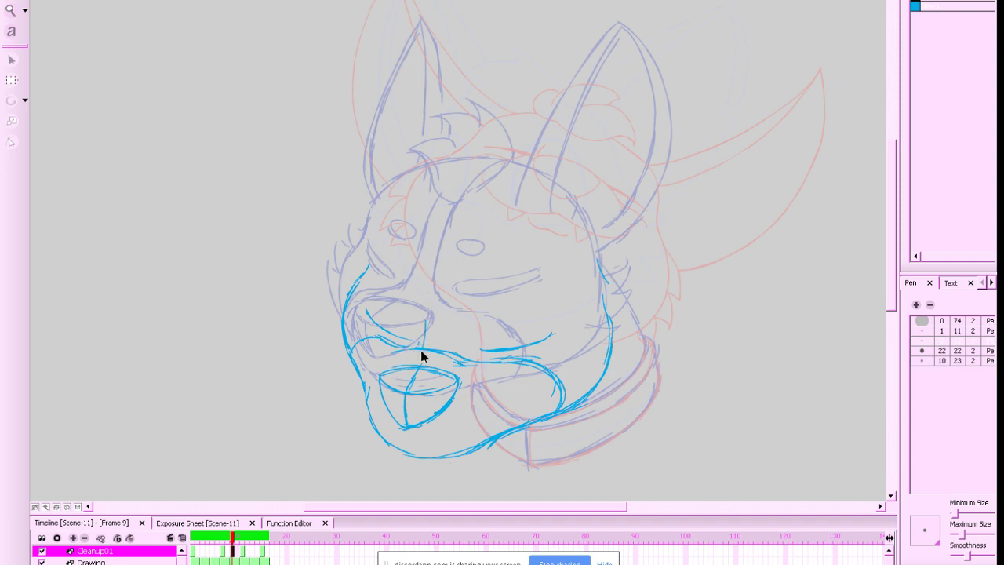
{"action": "left_click_drag", "start_coordinate": [420, 342], "coordinate": [453, 202]}
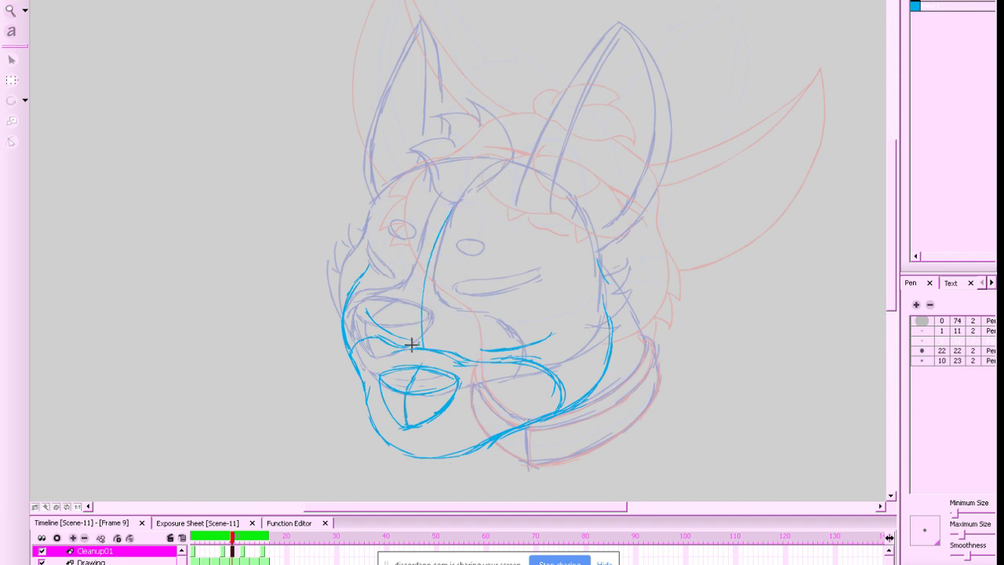
{"action": "key", "text": "ctrl+z"}
{"action": "mouse_move", "coordinate": [435, 346]}
{"action": "left_mouse_down"}
{"action": "mouse_move", "coordinate": [447, 226]}
{"action": "mouse_move", "coordinate": [491, 159]}
{"action": "left_mouse_up"}
{"action": "left_click_drag", "start_coordinate": [445, 279], "coordinate": [453, 213]}
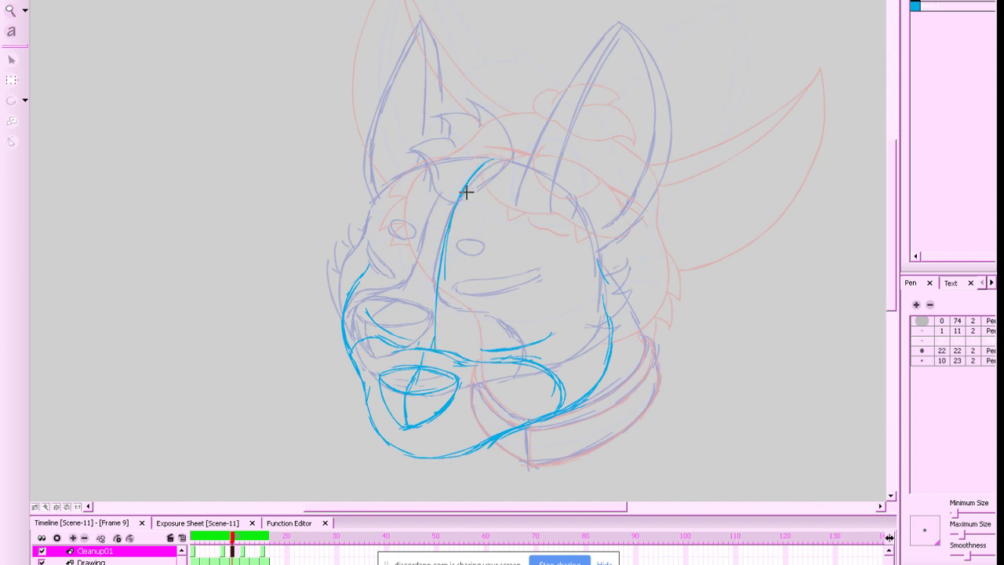
Show the rough sketch again, erase the upper part of the face's centre line, and redraw it along a smoother curve
{"action": "key", "text": "shift+l"}
{"action": "key", "text": "e"}
{"action": "left_click_drag", "start_coordinate": [480, 173], "coordinate": [447, 238]}
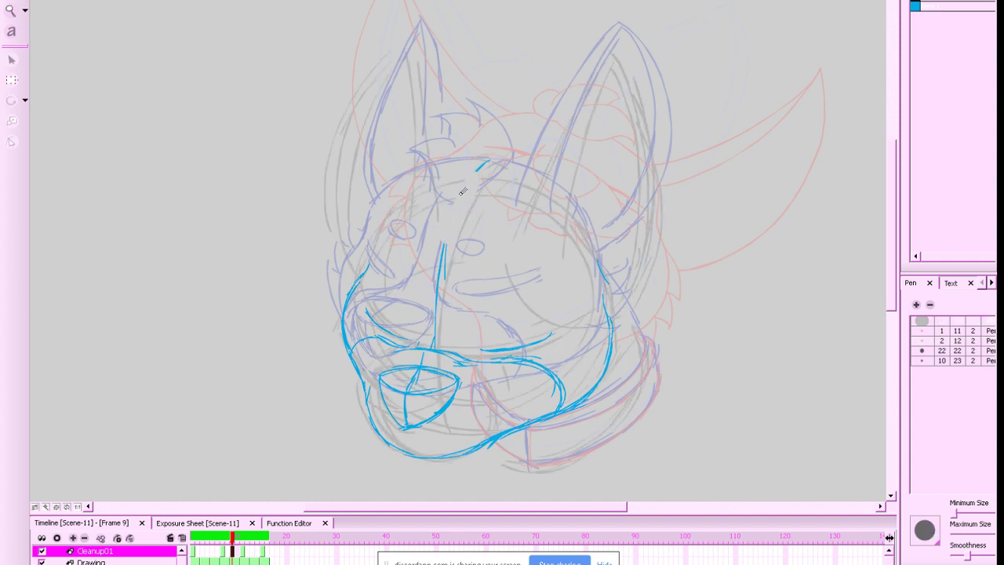
{"action": "mouse_move", "coordinate": [435, 352]}
{"action": "left_mouse_down"}
{"action": "mouse_move", "coordinate": [437, 284]}
{"action": "mouse_move", "coordinate": [466, 196]}
{"action": "left_mouse_up"}
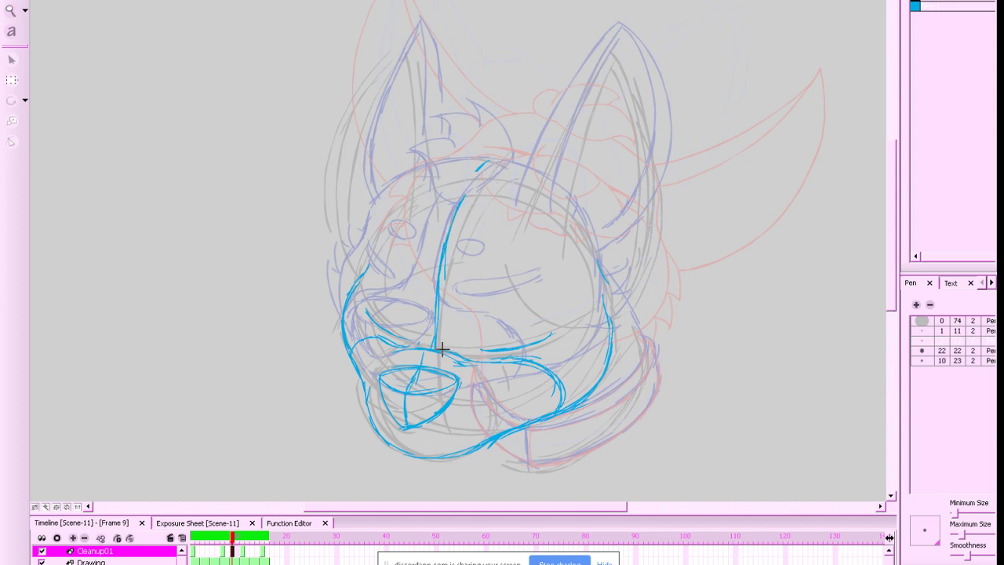
Draw a second line left of the centre line, rising from the muzzle and bending in at its top, and check frame 7
{"action": "left_click_drag", "start_coordinate": [416, 349], "coordinate": [428, 276]}
{"action": "key", "text": "ctrl+z"}
{"action": "mouse_move", "coordinate": [413, 348]}
{"action": "left_mouse_down"}
{"action": "mouse_move", "coordinate": [434, 245]}
{"action": "mouse_move", "coordinate": [440, 235]}
{"action": "mouse_move", "coordinate": [443, 252]}
{"action": "mouse_move", "coordinate": [463, 227]}
{"action": "left_mouse_up"}
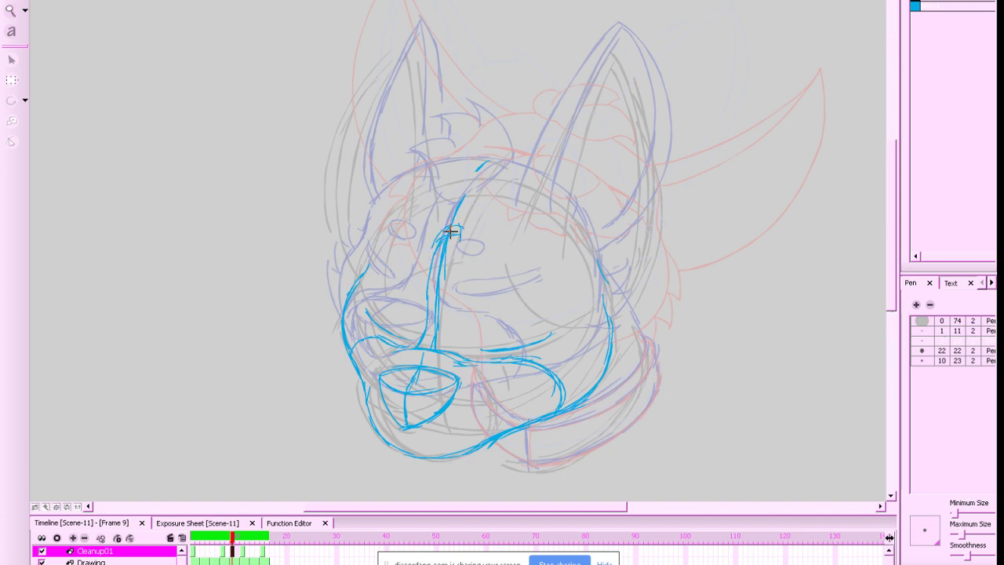
{"action": "key", "text": "f"}
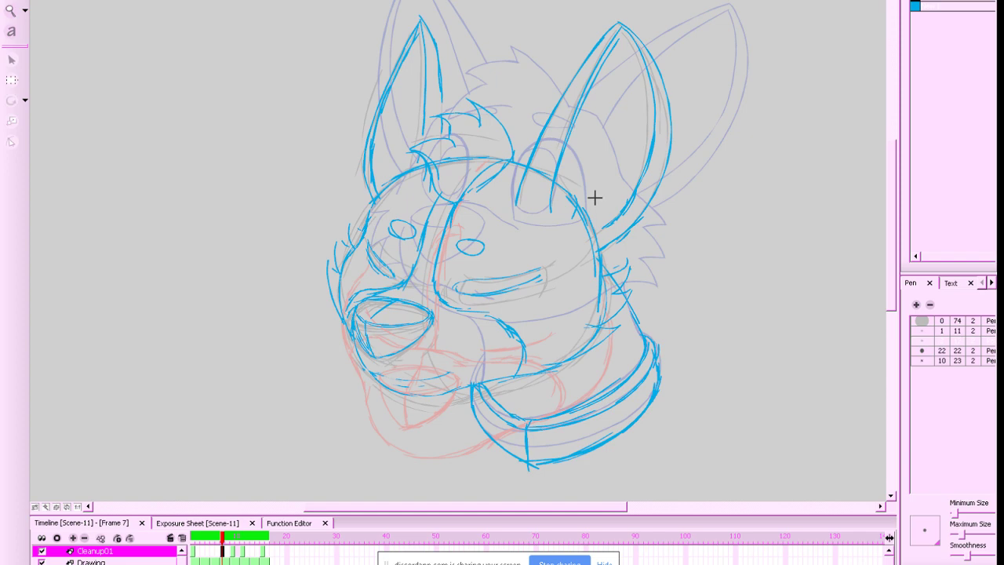
On frame 9, compare with frame 7, then draw the right edge and rounded top of the stripe rising from the muzzle
{"action": "key", "text": "f"}
{"action": "key", "text": "g"}
{"action": "key", "text": "g"}
{"action": "key", "text": "f"}
{"action": "key", "text": "g"}
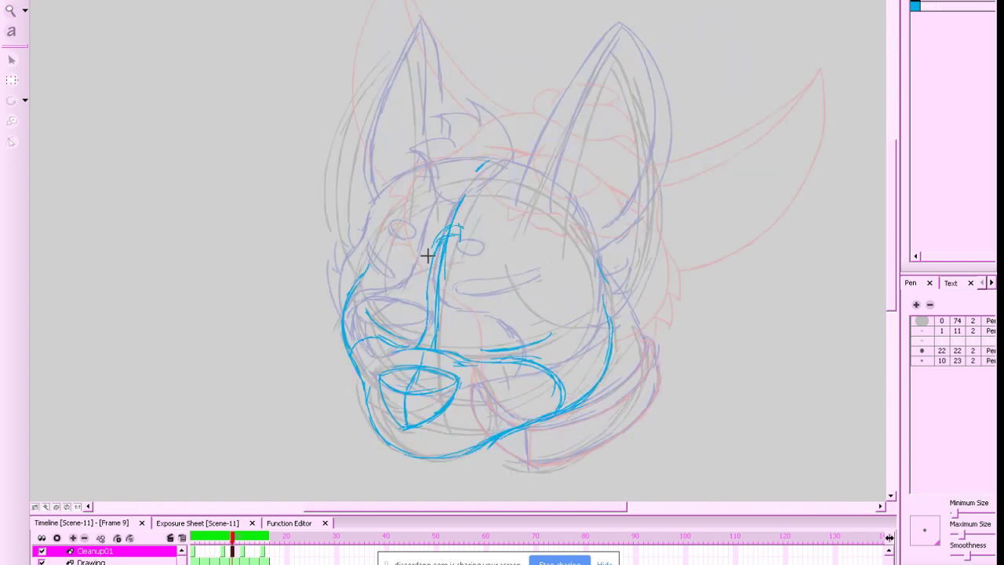
{"action": "mouse_move", "coordinate": [422, 325]}
{"action": "left_mouse_down"}
{"action": "mouse_move", "coordinate": [431, 237]}
{"action": "mouse_move", "coordinate": [428, 284]}
{"action": "mouse_move", "coordinate": [429, 255]}
{"action": "mouse_move", "coordinate": [455, 228]}
{"action": "mouse_move", "coordinate": [450, 323]}
{"action": "left_mouse_up"}
{"action": "left_click_drag", "start_coordinate": [454, 287], "coordinate": [451, 350]}
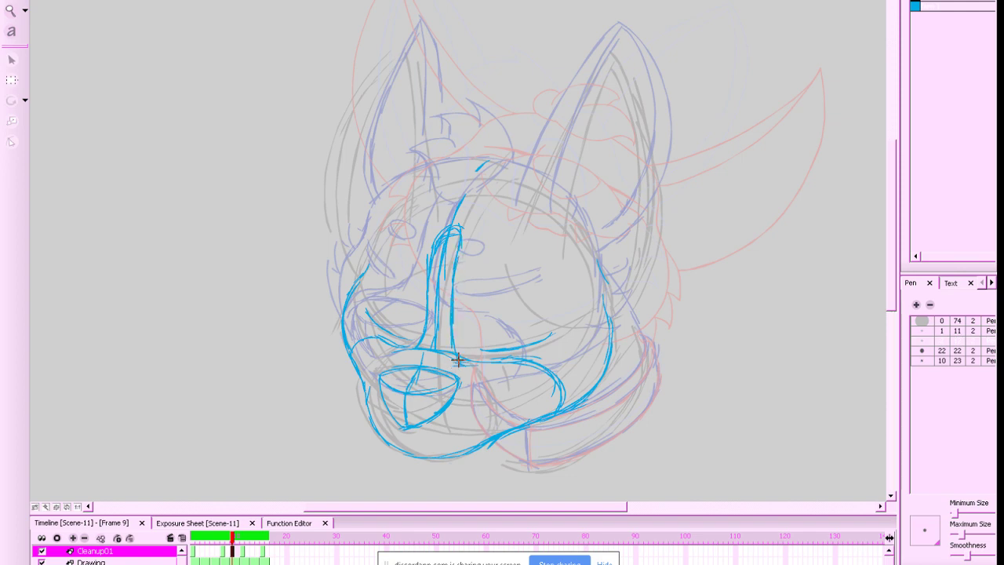
Turn off onion skin, erase the old centre line inside the face stripe, and check it against frame 7
{"action": "key", "text": "alt+o"}
{"action": "key", "text": "g"}
{"action": "key", "text": "f"}
{"action": "key", "text": "f"}
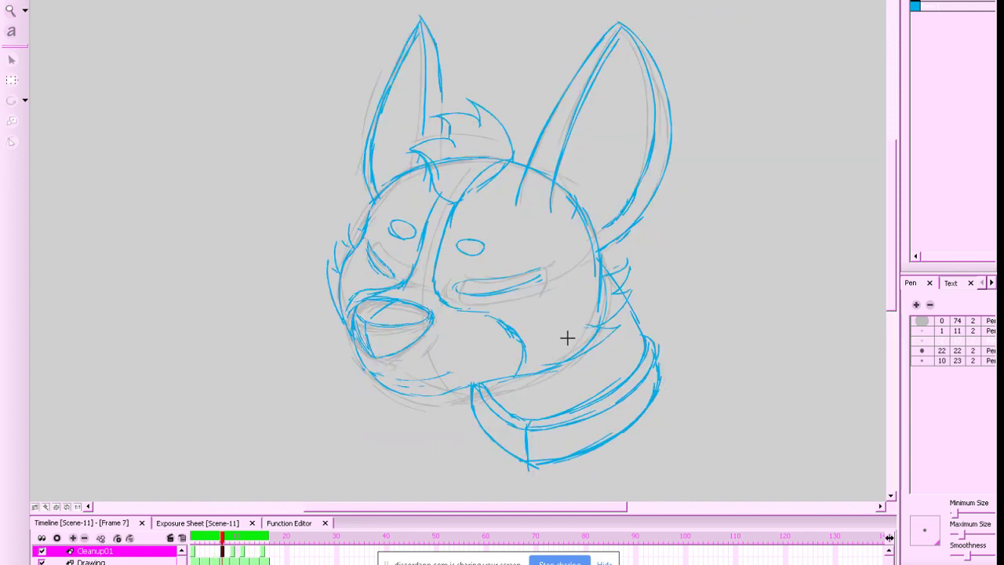
{"action": "key", "text": "g"}
{"action": "key", "text": "alt+e"}
{"action": "left_click_drag", "start_coordinate": [442, 239], "coordinate": [440, 338]}
{"action": "left_click_drag", "start_coordinate": [422, 293], "coordinate": [447, 223]}
{"action": "key", "text": "g"}
{"action": "key", "text": "f"}
{"action": "key", "text": "f"}
{"action": "key", "text": "g"}
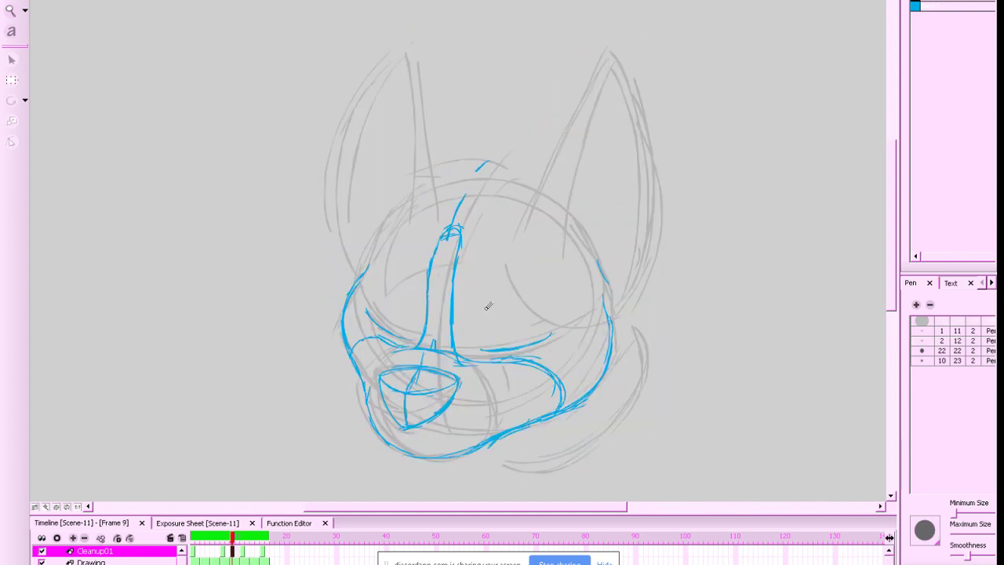
Draw the left edge of the frame 9 head's right ear, from its tip down to the skull
{"action": "key", "text": "alt+b"}
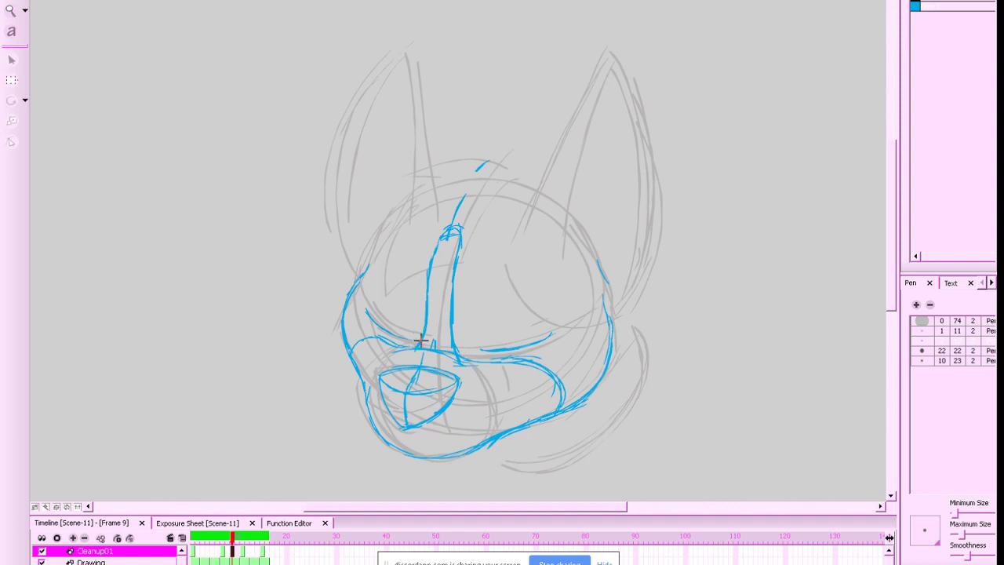
{"action": "key", "text": "g"}
{"action": "key", "text": "f"}
{"action": "key", "text": "g"}
{"action": "key", "text": "f"}
{"action": "mouse_move", "coordinate": [602, 38]}
{"action": "left_mouse_down"}
{"action": "mouse_move", "coordinate": [564, 102]}
{"action": "mouse_move", "coordinate": [526, 228]}
{"action": "left_mouse_up"}
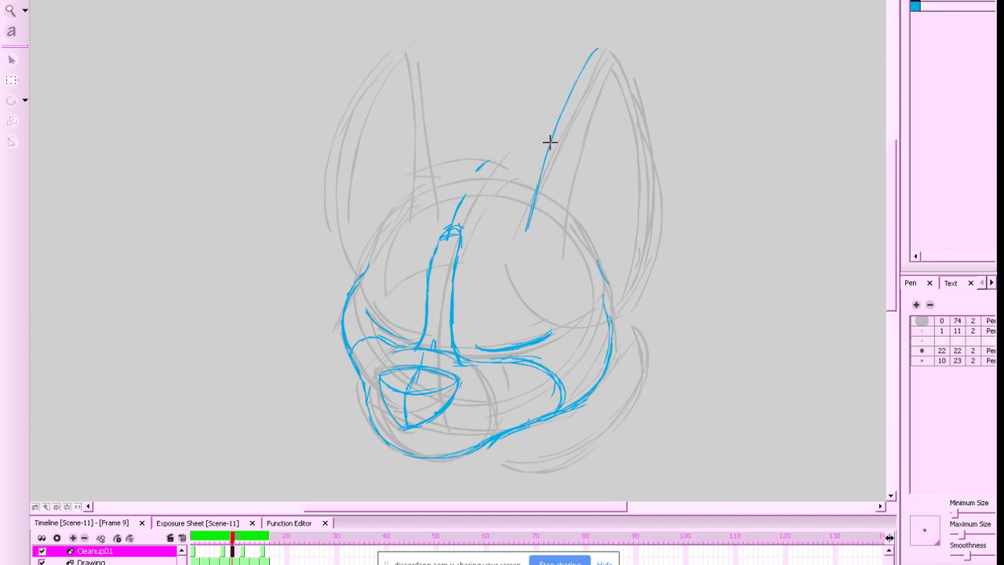
Draw the inner fold line of the right ear from the tip down to its base, comparing with frame 7
{"action": "key", "text": "alt+e"}
{"action": "key", "text": "g"}
{"action": "left_click_drag", "start_coordinate": [604, 30], "coordinate": [576, 131]}
{"action": "key", "text": "f"}
{"action": "key", "text": "f"}
{"action": "key", "text": "g"}
{"action": "left_click_drag", "start_coordinate": [568, 177], "coordinate": [563, 253]}
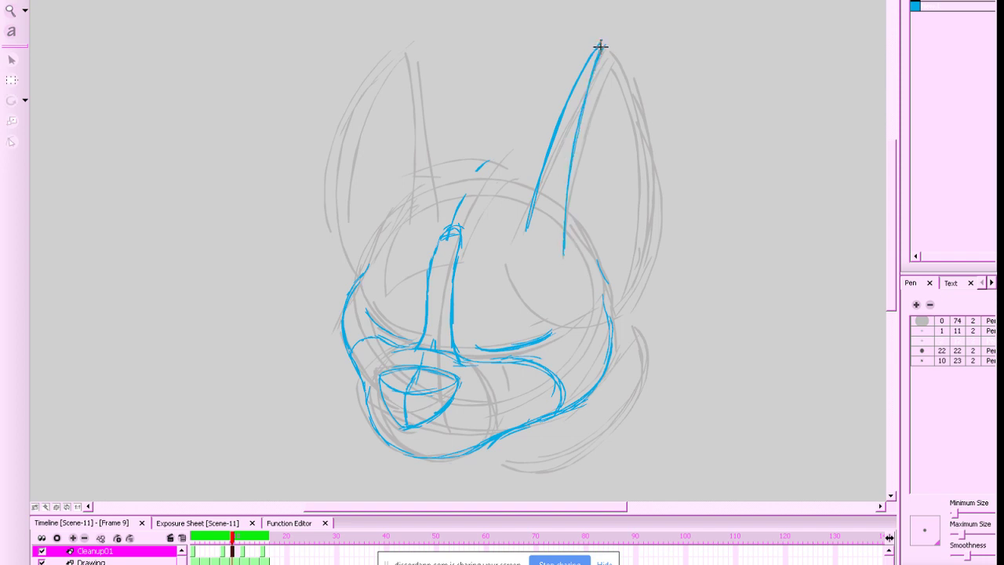
Draw the outer edge of the right ear, curving from the tip down to the side of the head
{"action": "key", "text": "g"}
{"action": "key", "text": "f"}
{"action": "key", "text": "f"}
{"action": "key", "text": "g"}
{"action": "mouse_move", "coordinate": [602, 41]}
{"action": "left_mouse_down"}
{"action": "mouse_move", "coordinate": [634, 247]}
{"action": "mouse_move", "coordinate": [609, 298]}
{"action": "left_mouse_up"}
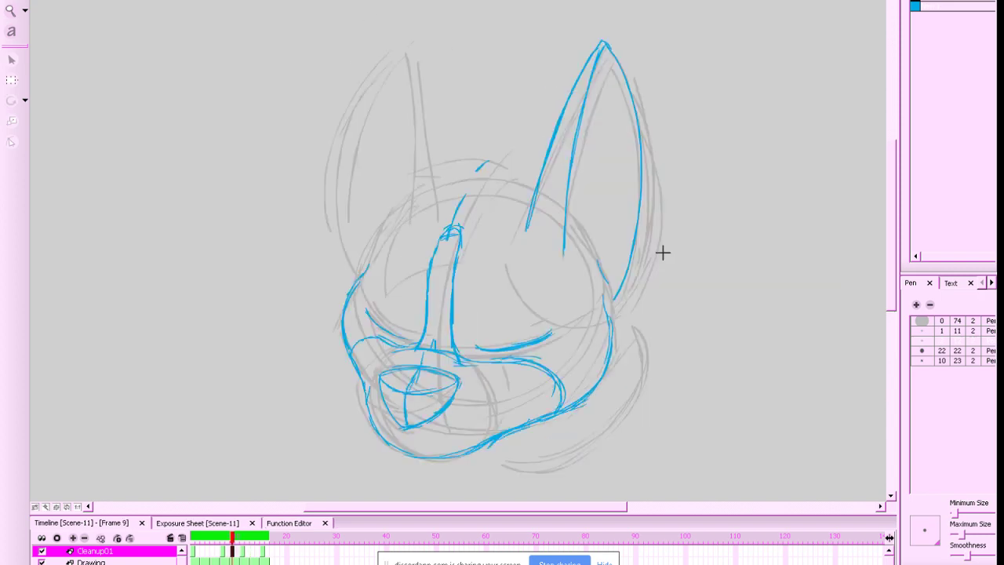
{"action": "key", "text": "f"}
{"action": "key", "text": "g"}
{"action": "mouse_move", "coordinate": [604, 42]}
{"action": "left_mouse_down"}
{"action": "mouse_move", "coordinate": [642, 209]}
{"action": "mouse_move", "coordinate": [603, 306]}
{"action": "left_mouse_up"}
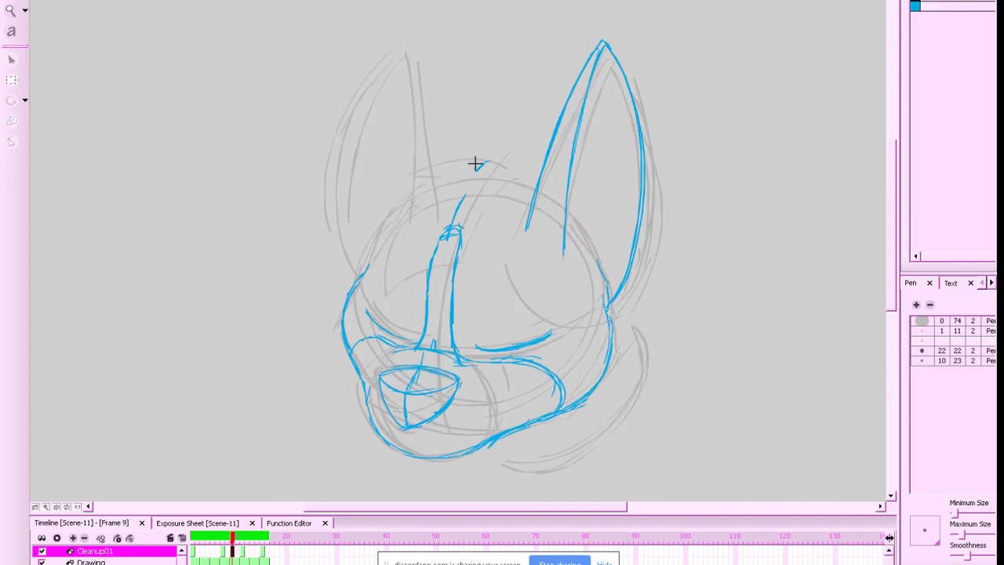
Draw the left ear with its inner fold and outer curve down to the side of the head, and save the scene
{"action": "mouse_move", "coordinate": [414, 196]}
{"action": "left_mouse_down"}
{"action": "mouse_move", "coordinate": [416, 39]}
{"action": "mouse_move", "coordinate": [433, 184]}
{"action": "left_mouse_up"}
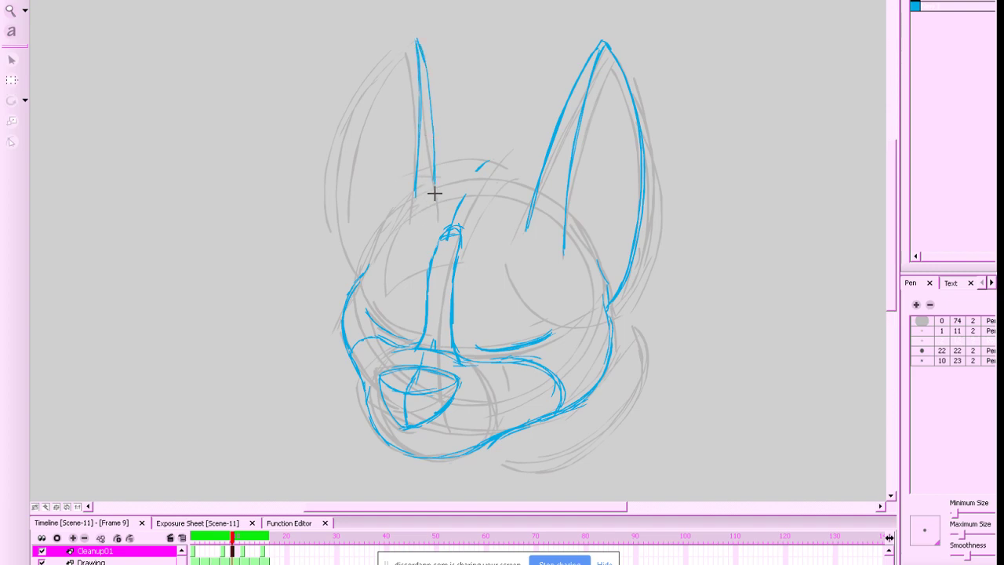
{"action": "left_click_drag", "start_coordinate": [436, 132], "coordinate": [432, 87]}
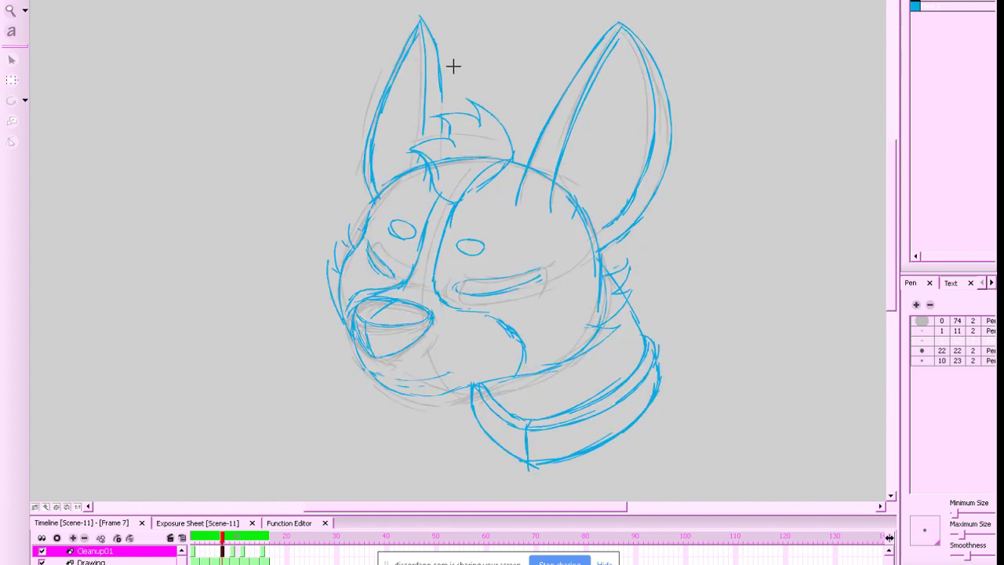
{"action": "left_click_drag", "start_coordinate": [416, 37], "coordinate": [383, 82]}
{"action": "mouse_move", "coordinate": [345, 156]}
{"action": "left_mouse_down"}
{"action": "mouse_move", "coordinate": [387, 88]}
{"action": "mouse_move", "coordinate": [338, 230]}
{"action": "mouse_move", "coordinate": [348, 250]}
{"action": "mouse_move", "coordinate": [340, 169]}
{"action": "left_mouse_up"}
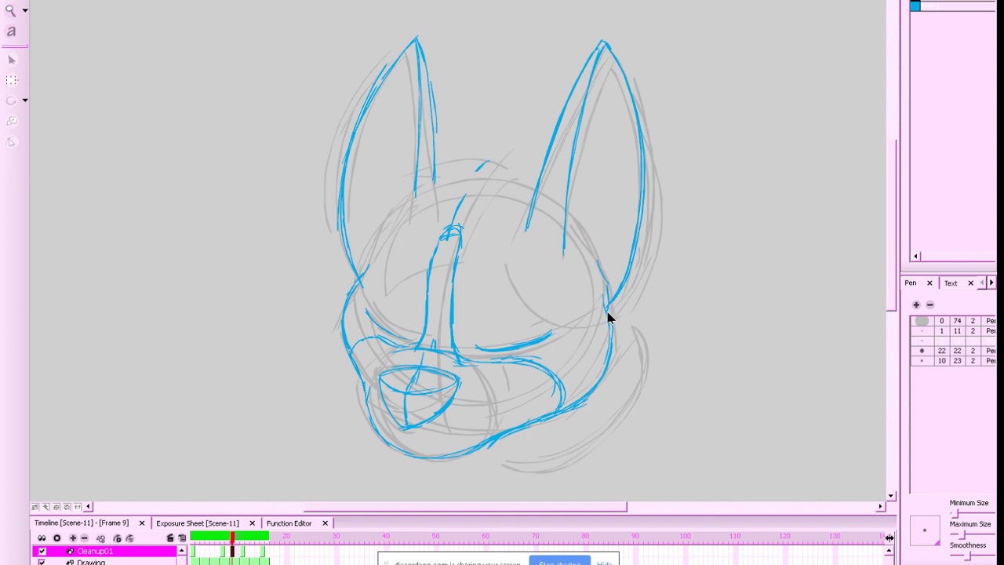
{"action": "key", "text": "ctrl+s"}
Draw the skull curve from the base of the left ear up over the crown, redoing the first stroke
{"action": "key", "text": "f"}
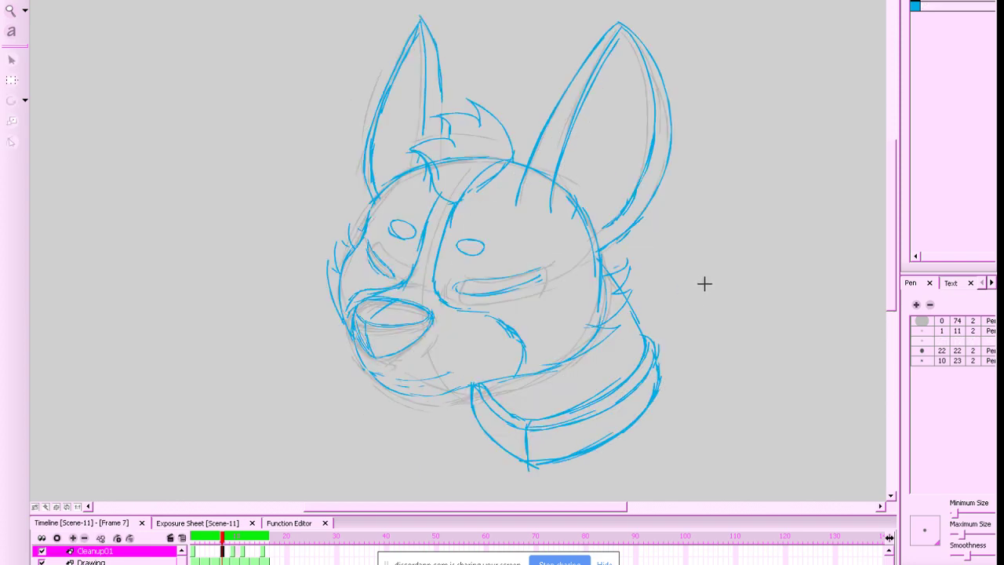
{"action": "key", "text": "g"}
{"action": "key", "text": "f"}
{"action": "key", "text": "g"}
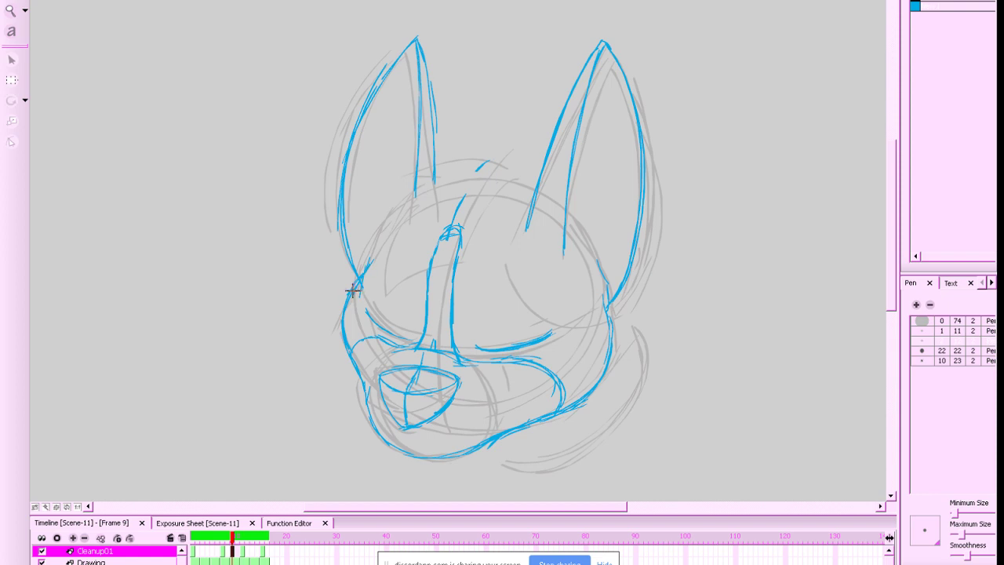
{"action": "left_click_drag", "start_coordinate": [390, 210], "coordinate": [492, 179]}
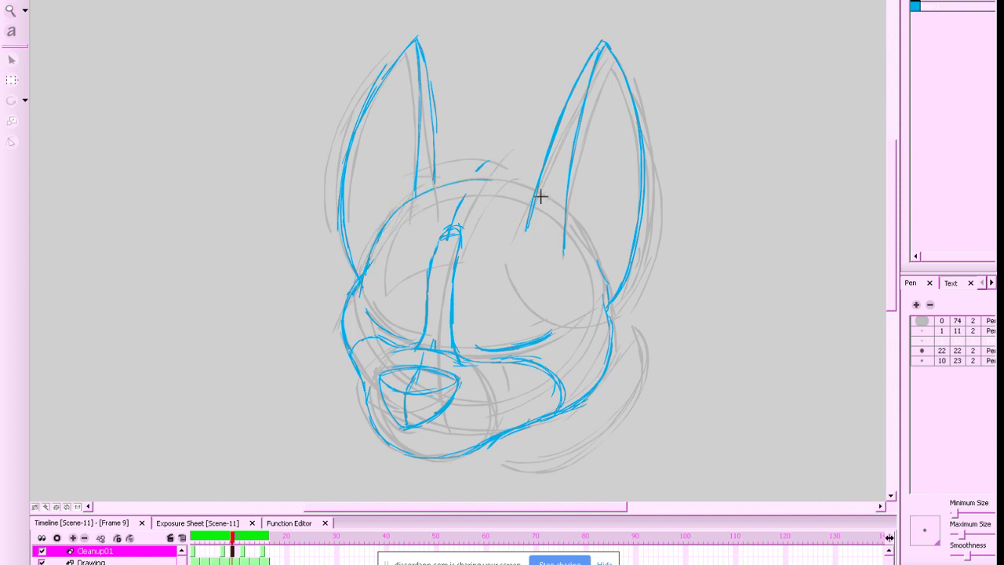
{"action": "key", "text": "ctrl+z"}
{"action": "mouse_move", "coordinate": [371, 249]}
{"action": "left_mouse_down"}
{"action": "mouse_move", "coordinate": [493, 181]}
{"action": "mouse_move", "coordinate": [515, 183]}
{"action": "left_mouse_up"}
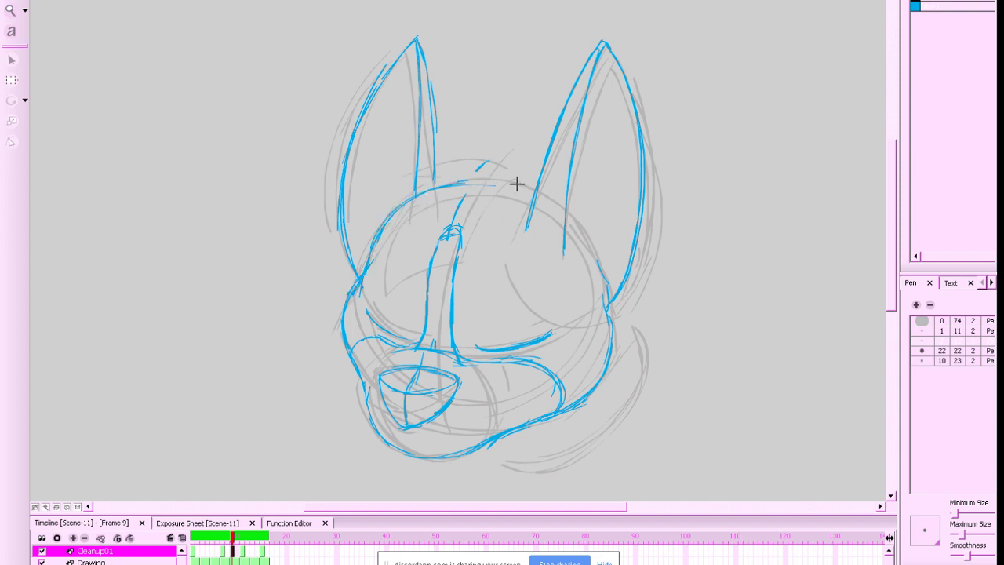
Check the pose with onion skin, hide the rough sketch, and extend the crown line to the right ear
{"action": "key", "text": "alt+o"}
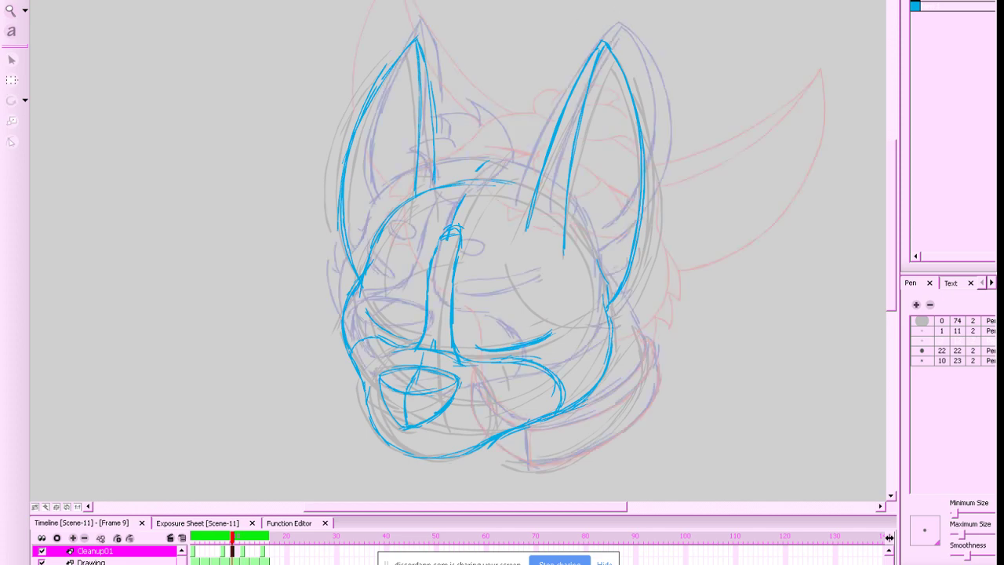
{"action": "key", "text": "alt+o"}
{"action": "key", "text": "shift+l"}
{"action": "key", "text": "f"}
{"action": "key", "text": "g"}
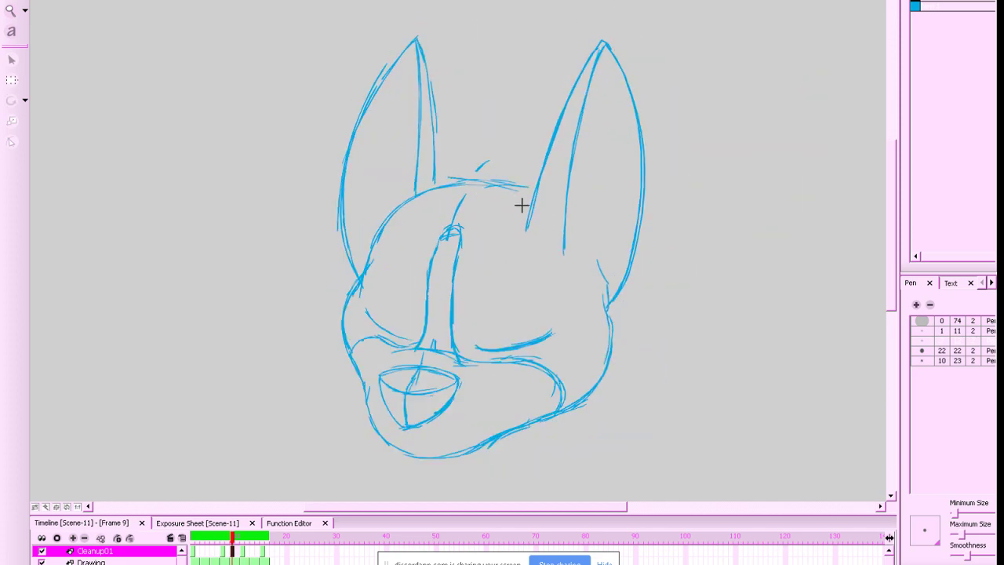
{"action": "left_click_drag", "start_coordinate": [538, 195], "coordinate": [449, 179]}
{"action": "key", "text": "f"}
{"action": "key", "text": "g"}
Draw a flattened oval brow spot on each side of the face stripe, using frame 7 as reference
{"action": "mouse_move", "coordinate": [381, 274]}
{"action": "left_mouse_down"}
{"action": "mouse_move", "coordinate": [428, 279]}
{"action": "mouse_move", "coordinate": [385, 277]}
{"action": "mouse_move", "coordinate": [414, 287]}
{"action": "mouse_move", "coordinate": [417, 277]}
{"action": "mouse_move", "coordinate": [381, 279]}
{"action": "left_mouse_up"}
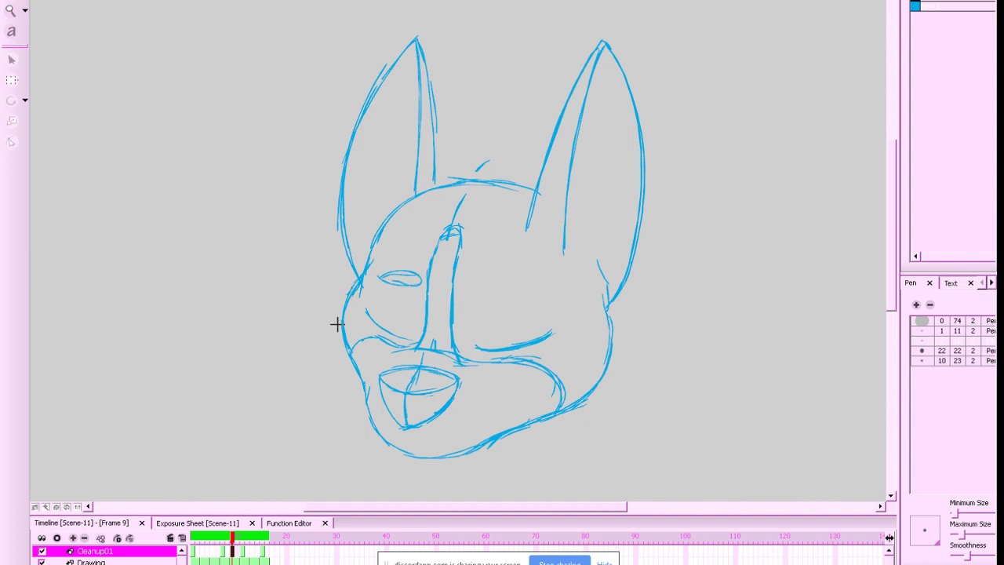
{"action": "key", "text": "f"}
{"action": "key", "text": "g"}
{"action": "mouse_move", "coordinate": [468, 285]}
{"action": "left_mouse_down"}
{"action": "mouse_move", "coordinate": [505, 290]}
{"action": "mouse_move", "coordinate": [484, 282]}
{"action": "mouse_move", "coordinate": [492, 280]}
{"action": "mouse_move", "coordinate": [467, 286]}
{"action": "mouse_move", "coordinate": [505, 283]}
{"action": "mouse_move", "coordinate": [472, 293]}
{"action": "mouse_move", "coordinate": [511, 295]}
{"action": "mouse_move", "coordinate": [477, 293]}
{"action": "left_mouse_up"}
{"action": "key", "text": "ctrl+z"}
{"action": "key", "text": "f"}
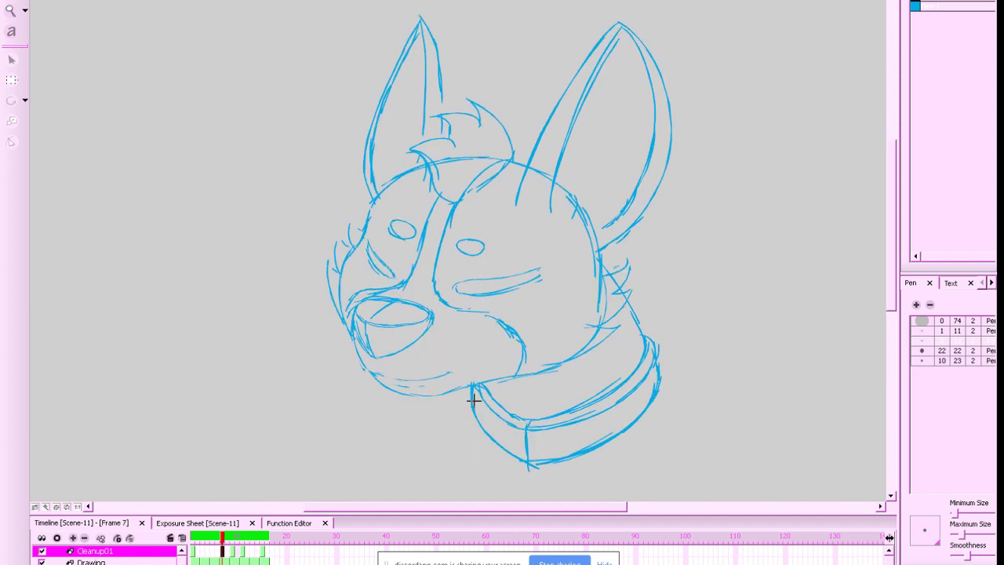
{"action": "key", "text": "g"}
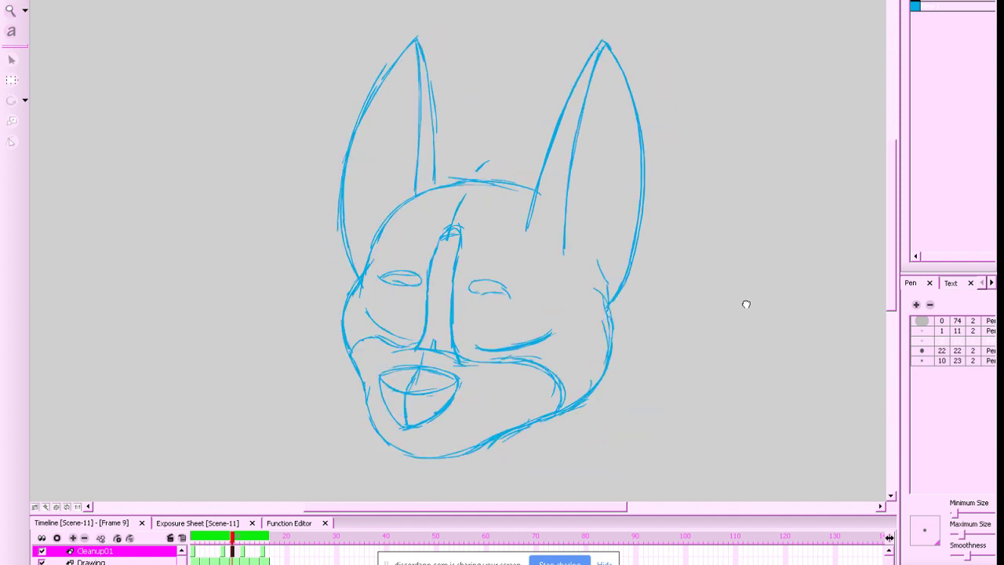
Draw the forelock hanging from the crown to the top of the face stripe, with a small tuft at its left
{"action": "left_click_drag", "start_coordinate": [746, 305], "coordinate": [755, 296]}
{"action": "key", "text": "f"}
{"action": "key", "text": "g"}
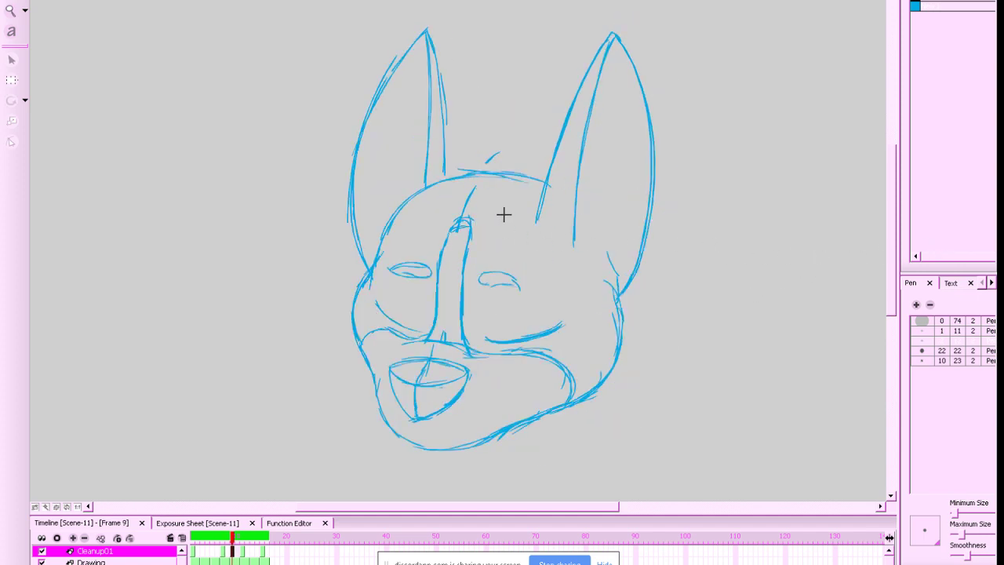
{"action": "mouse_move", "coordinate": [497, 174]}
{"action": "left_mouse_down"}
{"action": "mouse_move", "coordinate": [462, 233]}
{"action": "mouse_move", "coordinate": [487, 214]}
{"action": "mouse_move", "coordinate": [511, 194]}
{"action": "left_mouse_up"}
{"action": "key", "text": "f"}
{"action": "key", "text": "g"}
{"action": "left_click_drag", "start_coordinate": [467, 230], "coordinate": [435, 204]}
{"action": "left_click_drag", "start_coordinate": [427, 167], "coordinate": [436, 202]}
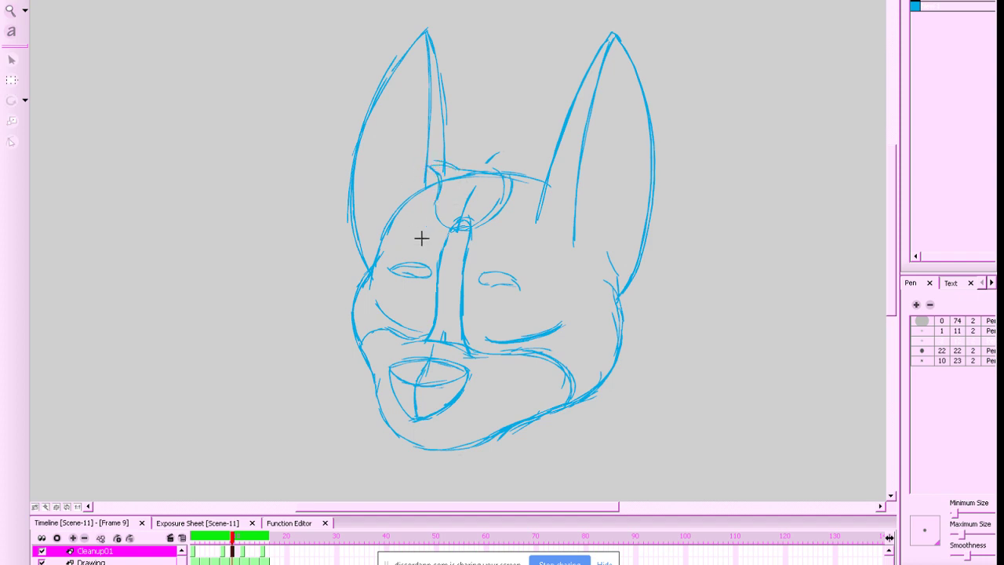
{"action": "key", "text": "f"}
{"action": "key", "text": "alt+Tab"}
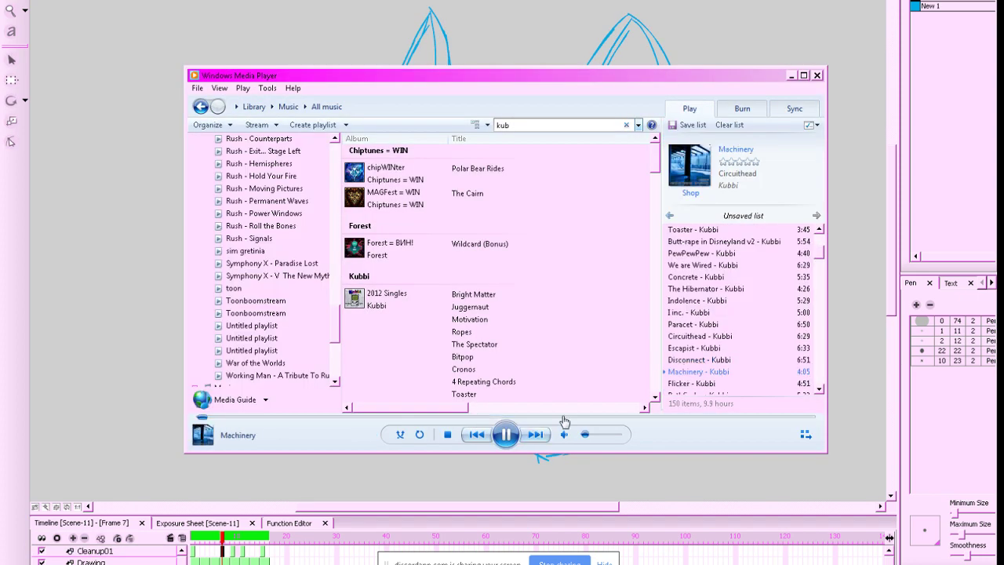
{"action": "left_click", "coordinate": [790, 75]}
{"action": "key", "text": "g"}
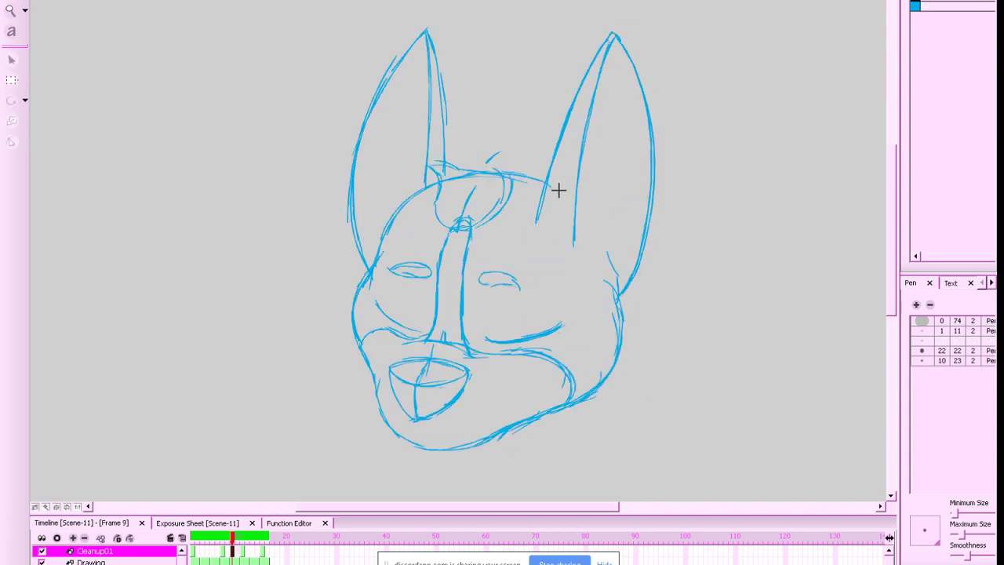
Undo the last forelock strokes, redraw its left side, and add curled hair tufts above the crown
{"action": "key", "text": "ctrl+z"}
{"action": "key", "text": "ctrl+z"}
{"action": "key", "text": "ctrl+z"}
{"action": "key", "text": "ctrl+z"}
{"action": "left_click_drag", "start_coordinate": [475, 229], "coordinate": [428, 200]}
{"action": "key", "text": "ctrl+z"}
{"action": "mouse_move", "coordinate": [475, 229]}
{"action": "left_mouse_down"}
{"action": "mouse_move", "coordinate": [398, 216]}
{"action": "mouse_move", "coordinate": [417, 201]}
{"action": "mouse_move", "coordinate": [470, 214]}
{"action": "mouse_move", "coordinate": [417, 198]}
{"action": "mouse_move", "coordinate": [451, 221]}
{"action": "mouse_move", "coordinate": [462, 191]}
{"action": "left_mouse_up"}
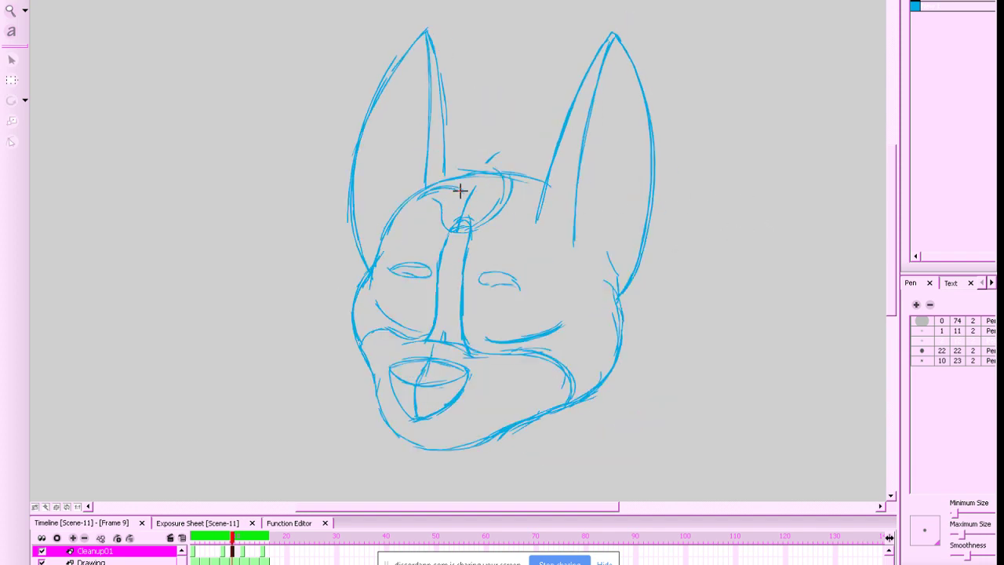
{"action": "key", "text": "ctrl+z"}
{"action": "mouse_move", "coordinate": [439, 151]}
{"action": "left_mouse_down"}
{"action": "mouse_move", "coordinate": [484, 163]}
{"action": "mouse_move", "coordinate": [459, 180]}
{"action": "mouse_move", "coordinate": [509, 146]}
{"action": "mouse_move", "coordinate": [471, 119]}
{"action": "mouse_move", "coordinate": [475, 147]}
{"action": "left_mouse_up"}
Compare the frame 9 hair with frames 7 and 11
{"action": "key", "text": "f"}
{"action": "key", "text": "g"}
{"action": "key", "text": "g"}
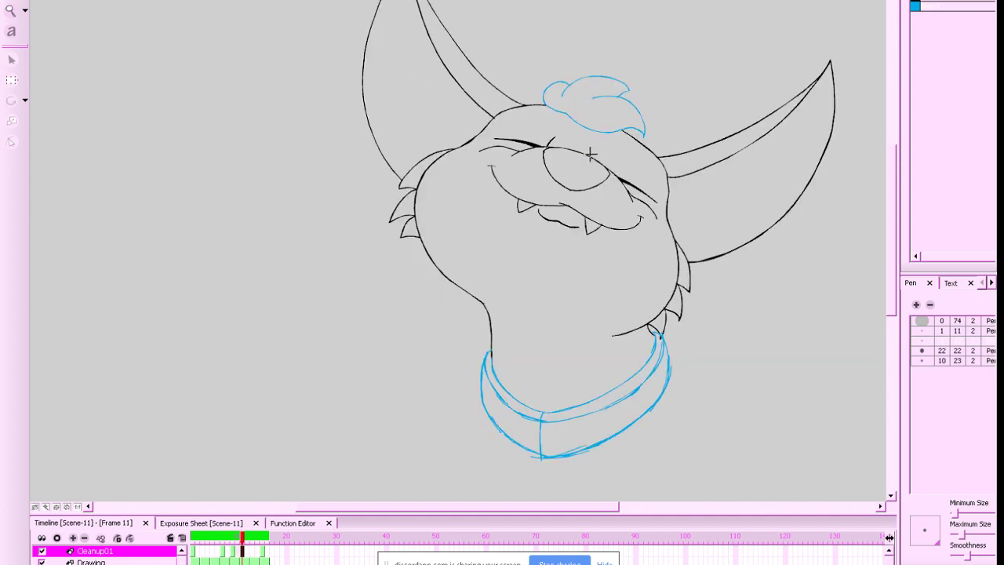
{"action": "key", "text": "f"}
{"action": "key", "text": "f"}
{"action": "key", "text": "g"}
{"action": "key", "text": "f"}
{"action": "key", "text": "period"}
{"action": "key", "text": "period"}
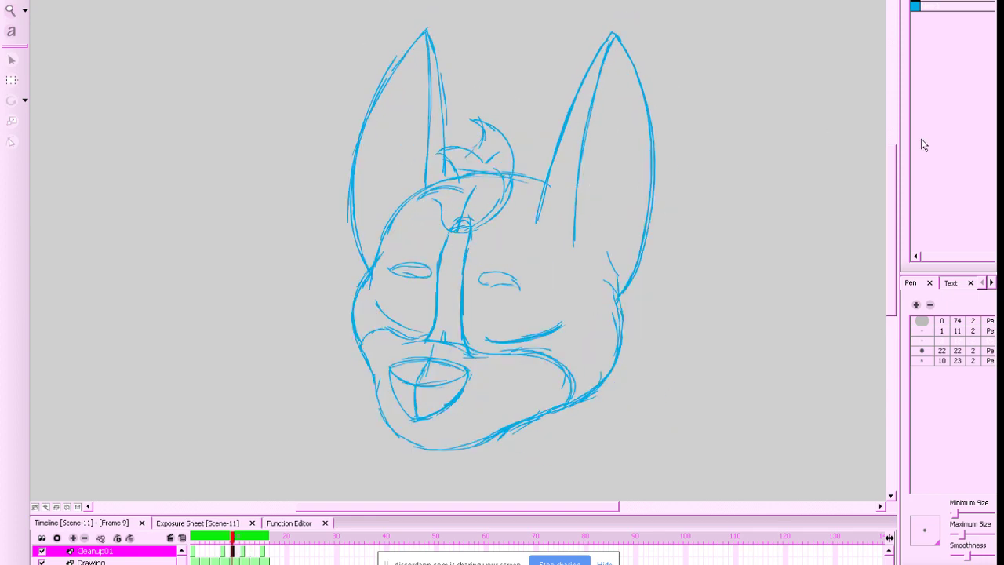
Draw three pointed fur tufts along the left cheek, below the ear
{"action": "left_click_drag", "start_coordinate": [367, 270], "coordinate": [326, 318]}
{"action": "left_click_drag", "start_coordinate": [367, 270], "coordinate": [327, 303]}
{"action": "key", "text": "ctrl+z"}
{"action": "mouse_move", "coordinate": [368, 269]}
{"action": "left_mouse_down"}
{"action": "mouse_move", "coordinate": [333, 303]}
{"action": "mouse_move", "coordinate": [350, 301]}
{"action": "mouse_move", "coordinate": [340, 358]}
{"action": "mouse_move", "coordinate": [361, 357]}
{"action": "left_mouse_up"}
{"action": "key", "text": "f"}
{"action": "key", "text": "g"}
{"action": "key", "text": "ctrl+z"}
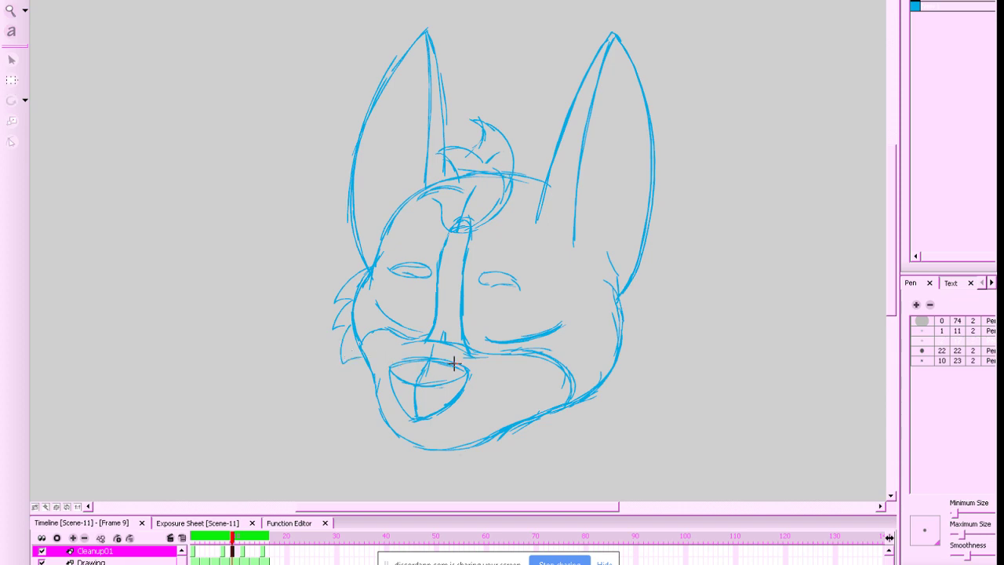
Draw matching pointed fur tufts down the right cheek, below the ear base
{"action": "key", "text": "f"}
{"action": "key", "text": "g"}
{"action": "left_click_drag", "start_coordinate": [617, 299], "coordinate": [650, 350]}
{"action": "key", "text": "ctrl+z"}
{"action": "mouse_move", "coordinate": [617, 300]}
{"action": "left_mouse_down"}
{"action": "mouse_move", "coordinate": [637, 341]}
{"action": "mouse_move", "coordinate": [627, 337]}
{"action": "mouse_move", "coordinate": [638, 381]}
{"action": "mouse_move", "coordinate": [612, 375]}
{"action": "left_mouse_up"}
Flip back and forth through frames 7, 9 and 11 to examine the head's motion
{"action": "key", "text": "period"}
{"action": "key", "text": "comma"}
{"action": "key", "text": "period"}
{"action": "key", "text": "period"}
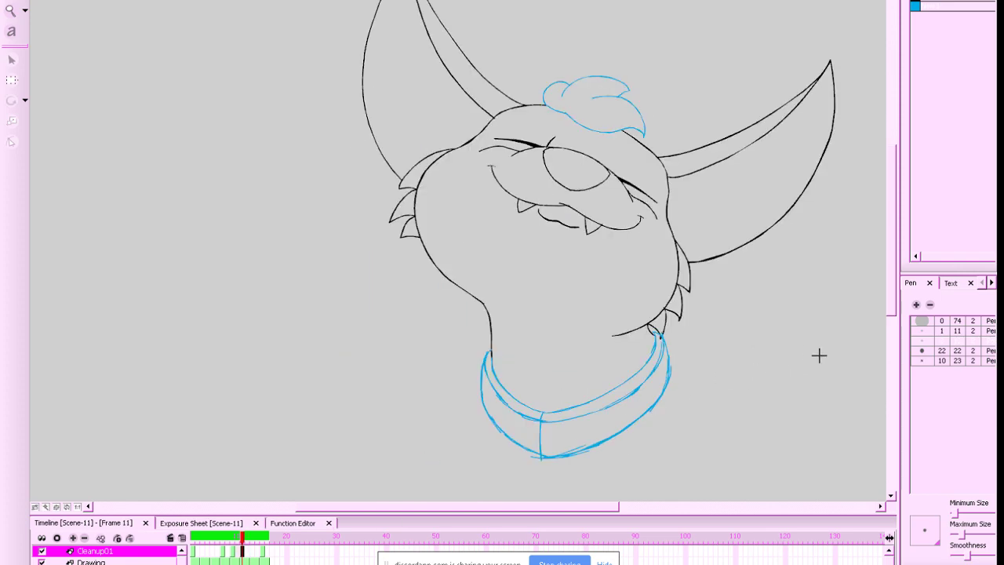
{"action": "key", "text": "f"}
{"action": "key", "text": "f"}
{"action": "key", "text": "f"}
{"action": "key", "text": "g"}
{"action": "key", "text": "g"}
{"action": "key", "text": "g"}
{"action": "key", "text": "f"}
{"action": "key", "text": "f"}
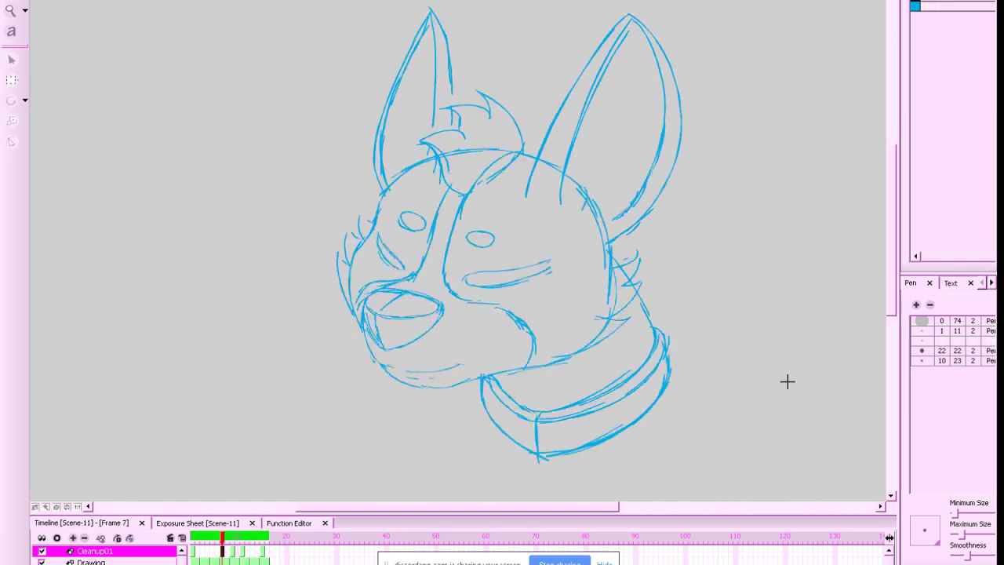
{"action": "key", "text": "f"}
{"action": "key", "text": "g"}
{"action": "key", "text": "g"}
{"action": "key", "text": "g"}
{"action": "key", "text": "f"}
{"action": "key", "text": "f"}
{"action": "key", "text": "f"}
{"action": "key", "text": "g"}
{"action": "key", "text": "g"}
{"action": "key", "text": "f"}
{"action": "key", "text": "g"}
With onion skin on, draw frame 9's back neck line and the upper rim of the collar under the right cheek
{"action": "key", "text": "alt+o"}
{"action": "key", "text": "space"}
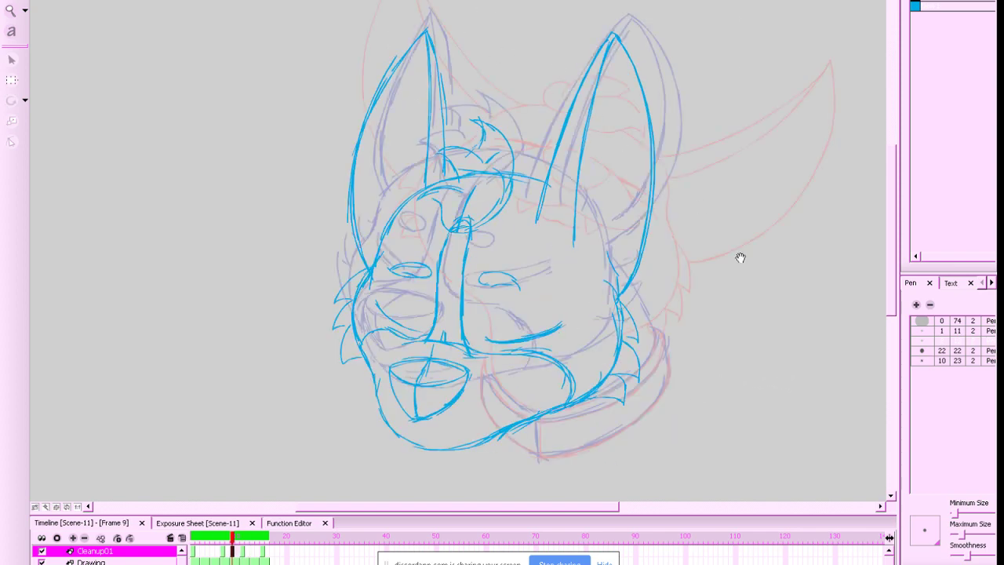
{"action": "left_click_drag", "start_coordinate": [740, 258], "coordinate": [651, 276]}
{"action": "key", "text": "ctrl+s"}
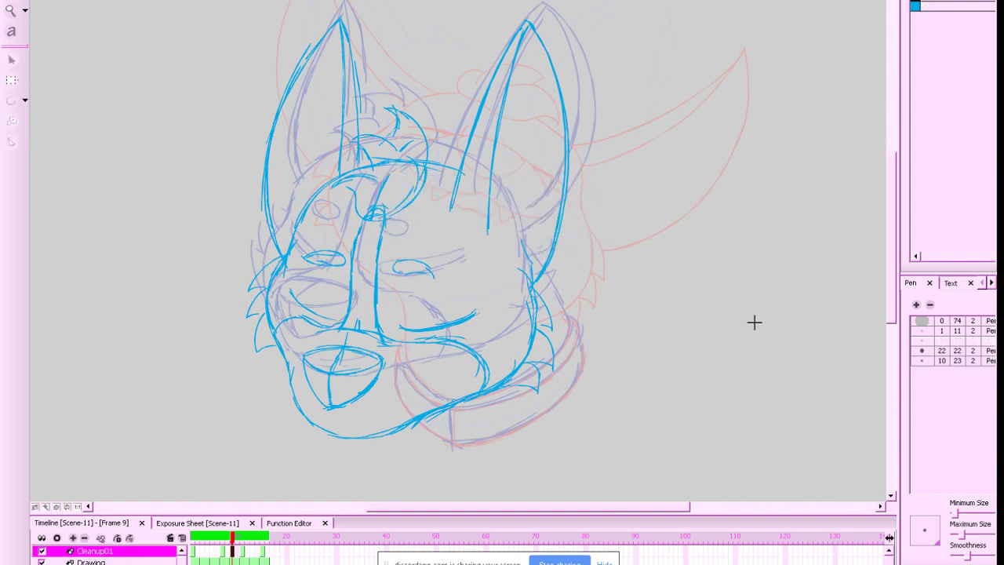
{"action": "left_click_drag", "start_coordinate": [689, 354], "coordinate": [705, 336]}
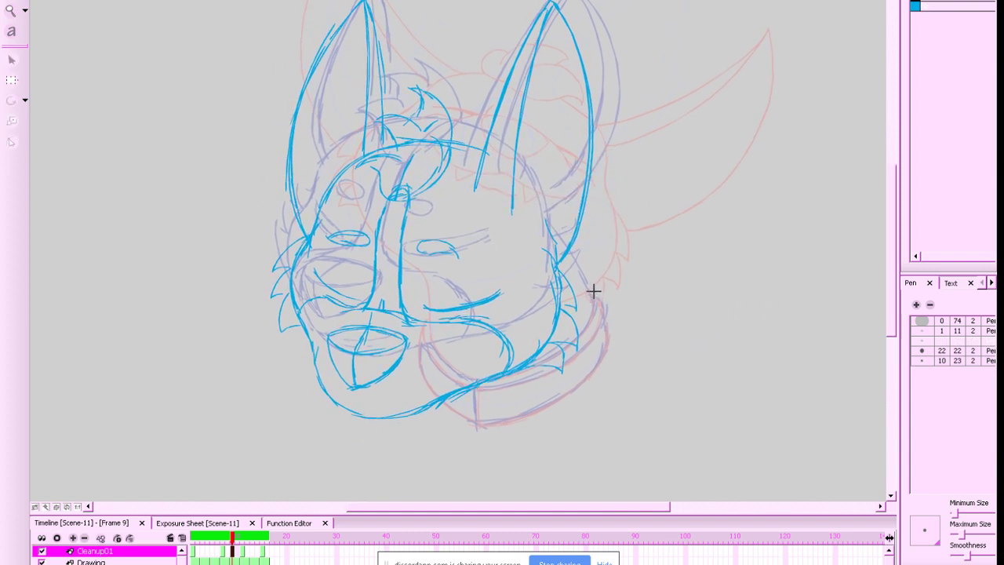
{"action": "mouse_move", "coordinate": [567, 249]}
{"action": "left_mouse_down"}
{"action": "mouse_move", "coordinate": [587, 316]}
{"action": "mouse_move", "coordinate": [589, 307]}
{"action": "mouse_move", "coordinate": [575, 332]}
{"action": "mouse_move", "coordinate": [597, 302]}
{"action": "mouse_move", "coordinate": [597, 332]}
{"action": "left_mouse_up"}
{"action": "left_click_drag", "start_coordinate": [477, 398], "coordinate": [562, 362]}
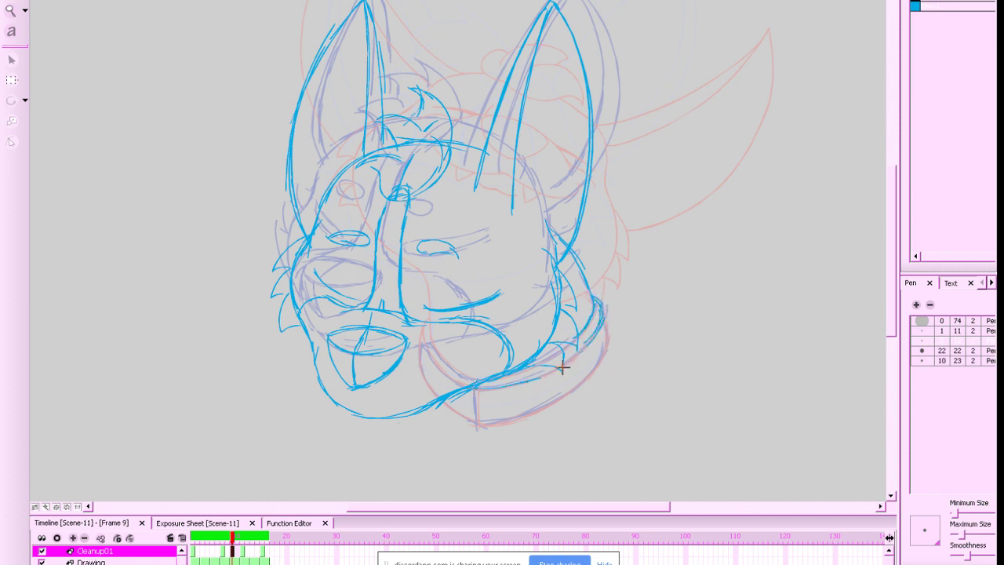
{"action": "key", "text": "ctrl+z"}
{"action": "mouse_move", "coordinate": [469, 388]}
{"action": "left_mouse_down"}
{"action": "mouse_move", "coordinate": [503, 386]}
{"action": "mouse_move", "coordinate": [583, 342]}
{"action": "left_mouse_up"}
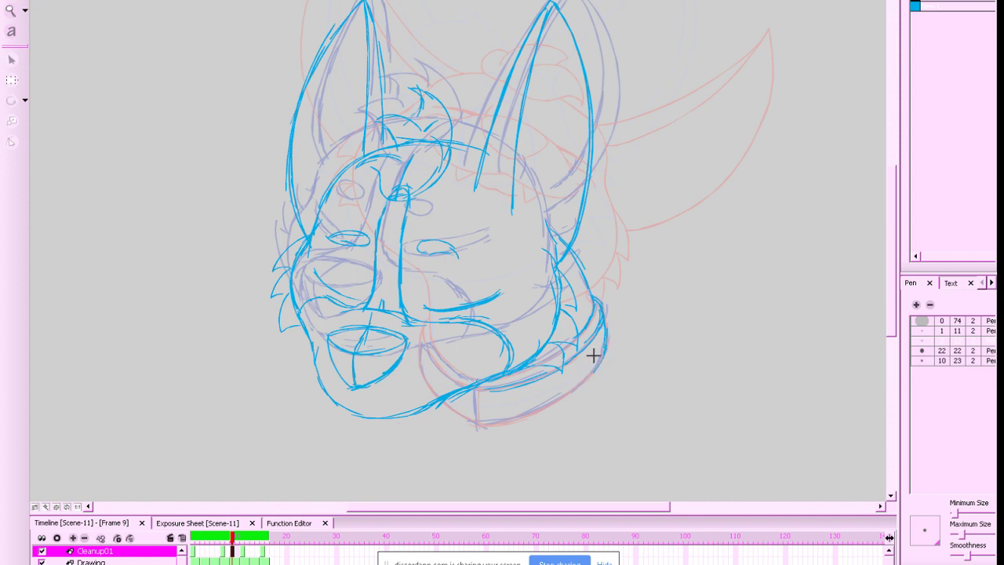
Draw the collar's outer side, lower edge and front seam on frame 9, ending under the chin
{"action": "key", "text": "space"}
{"action": "left_click_drag", "start_coordinate": [636, 308], "coordinate": [623, 302]}
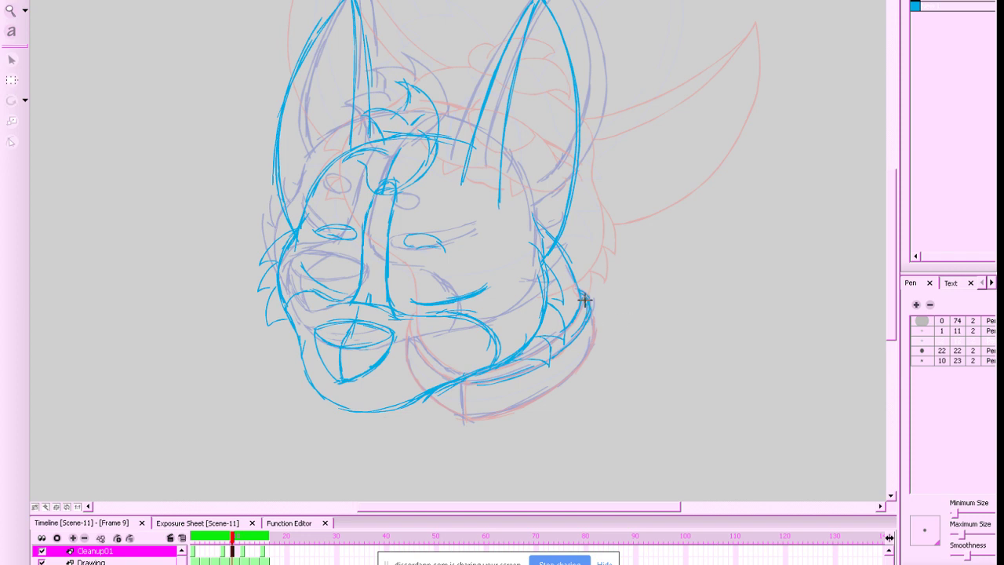
{"action": "mouse_move", "coordinate": [584, 300]}
{"action": "left_mouse_down"}
{"action": "mouse_move", "coordinate": [594, 336]}
{"action": "mouse_move", "coordinate": [571, 372]}
{"action": "left_mouse_up"}
{"action": "mouse_move", "coordinate": [592, 320]}
{"action": "left_mouse_down"}
{"action": "mouse_move", "coordinate": [525, 404]}
{"action": "mouse_move", "coordinate": [468, 418]}
{"action": "mouse_move", "coordinate": [565, 388]}
{"action": "mouse_move", "coordinate": [541, 364]}
{"action": "mouse_move", "coordinate": [480, 384]}
{"action": "mouse_move", "coordinate": [455, 379]}
{"action": "mouse_move", "coordinate": [471, 383]}
{"action": "mouse_move", "coordinate": [464, 425]}
{"action": "mouse_move", "coordinate": [463, 382]}
{"action": "mouse_move", "coordinate": [478, 421]}
{"action": "mouse_move", "coordinate": [424, 389]}
{"action": "left_mouse_up"}
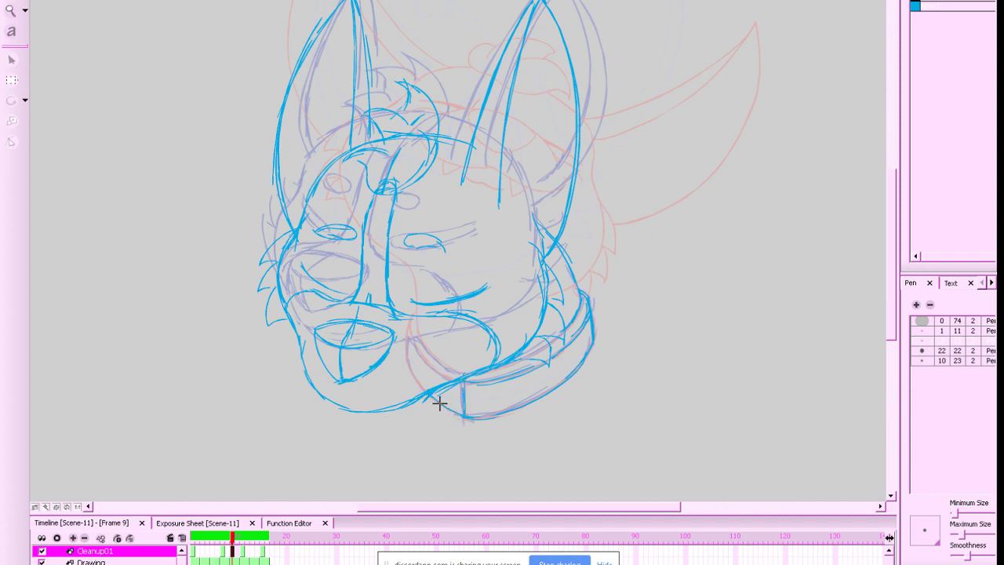
{"action": "left_click_drag", "start_coordinate": [518, 392], "coordinate": [551, 399]}
Turn off onion skin and flip between frame 9 and its neighbouring drawings to examine the head's motion
{"action": "key", "text": "alt+o"}
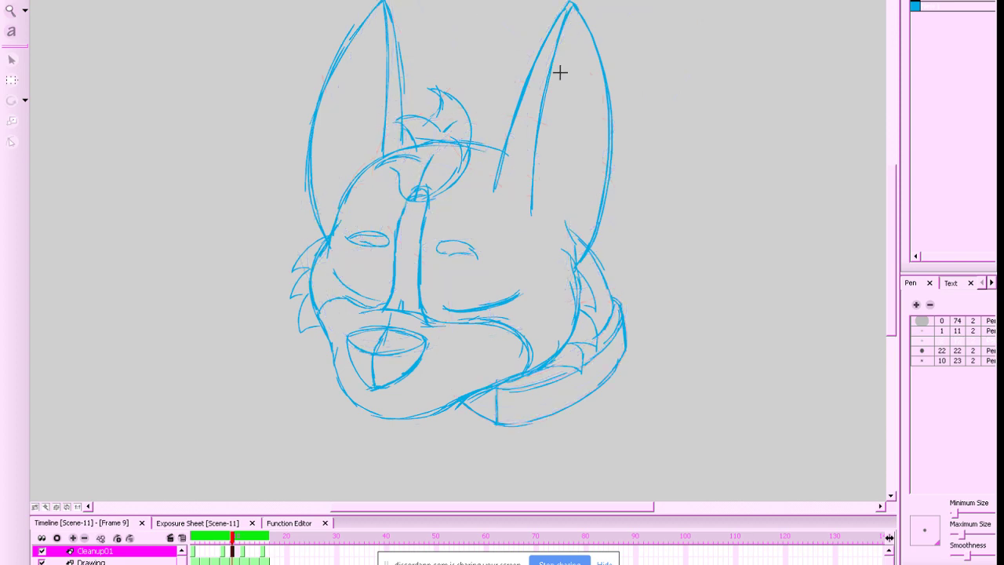
{"action": "key", "text": "g"}
{"action": "key", "text": "f"}
{"action": "key", "text": "f"}
{"action": "key", "text": "g"}
{"action": "key", "text": "g"}
{"action": "key", "text": "f"}
{"action": "key", "text": "f"}
{"action": "key", "text": "g"}
{"action": "key", "text": "g"}
{"action": "key", "text": "f"}
{"action": "key", "text": "f"}
{"action": "key", "text": "g"}
{"action": "key", "text": "f"}
{"action": "key", "text": "g"}
{"action": "key", "text": "f"}
{"action": "key", "text": "g"}
Redraw the outer edges of both ears on frame 9 with extra strokes and save the scene
{"action": "left_click_drag", "start_coordinate": [589, 35], "coordinate": [595, 207]}
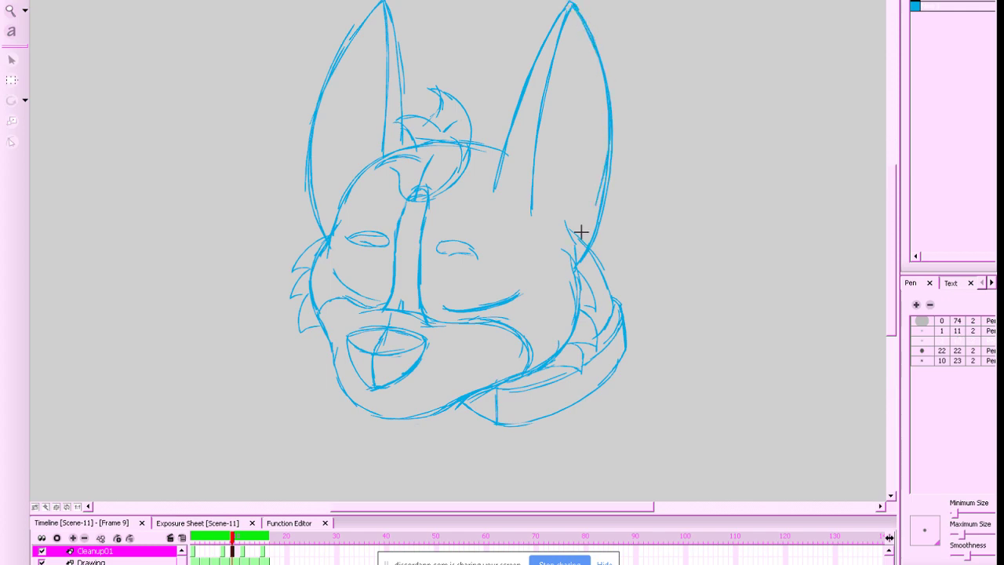
{"action": "mouse_move", "coordinate": [597, 145]}
{"action": "left_mouse_down"}
{"action": "mouse_move", "coordinate": [560, 267]}
{"action": "mouse_move", "coordinate": [603, 163]}
{"action": "mouse_move", "coordinate": [568, 248]}
{"action": "left_mouse_up"}
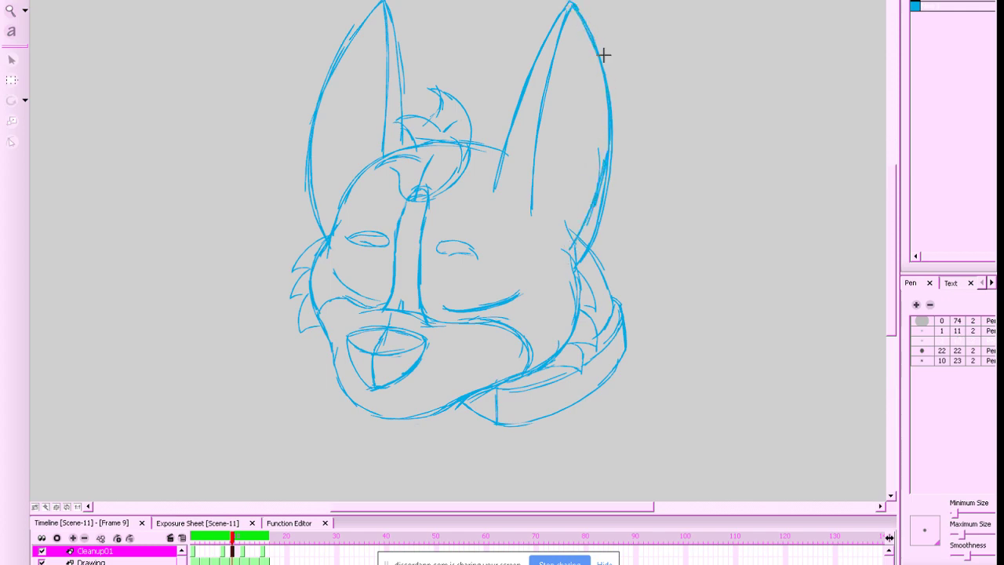
{"action": "key", "text": "f"}
{"action": "key", "text": "f"}
{"action": "key", "text": "g"}
{"action": "key", "text": "g"}
{"action": "mouse_move", "coordinate": [376, 6]}
{"action": "left_mouse_down"}
{"action": "mouse_move", "coordinate": [318, 122]}
{"action": "mouse_move", "coordinate": [343, 58]}
{"action": "mouse_move", "coordinate": [317, 181]}
{"action": "mouse_move", "coordinate": [319, 105]}
{"action": "mouse_move", "coordinate": [317, 179]}
{"action": "mouse_move", "coordinate": [329, 215]}
{"action": "left_mouse_up"}
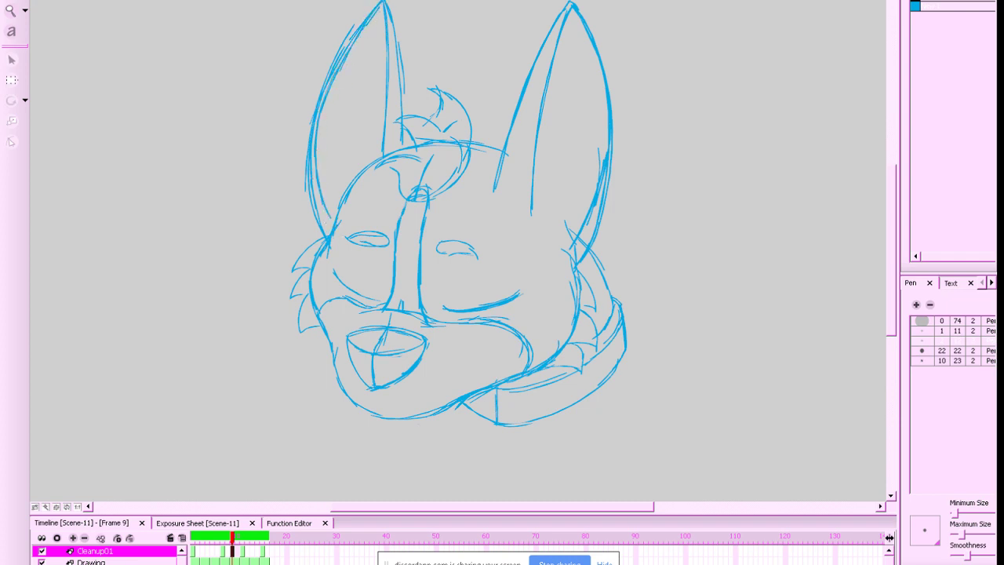
{"action": "key", "text": "ctrl+s"}
Go to frame 13 on Cleanup01 and show its rough drawing through the light table
{"action": "left_click", "coordinate": [253, 555]}
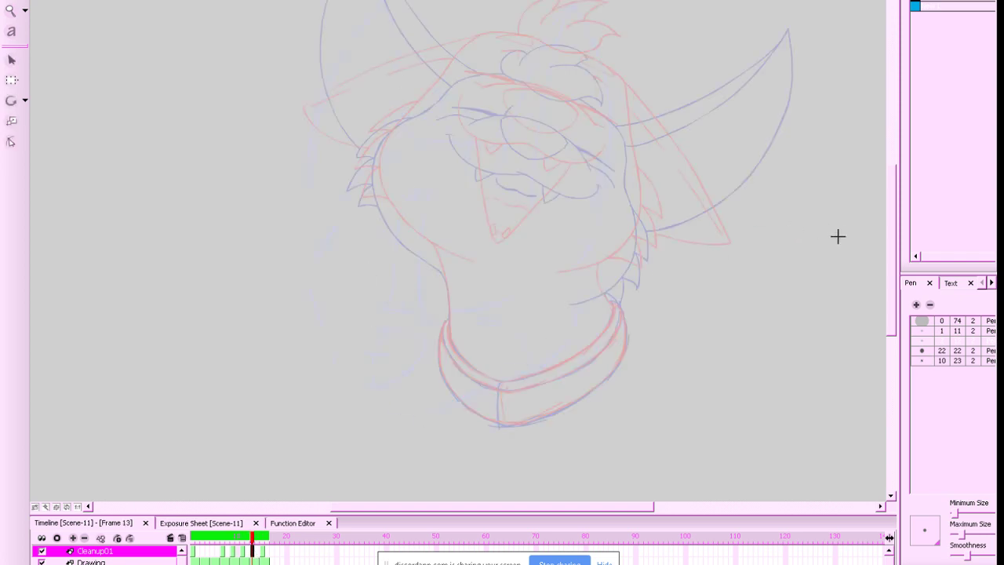
{"action": "mouse_move", "coordinate": [712, 171]}
{"action": "left_mouse_down"}
{"action": "mouse_move", "coordinate": [701, 175]}
{"action": "mouse_move", "coordinate": [754, 188]}
{"action": "left_mouse_up"}
{"action": "key", "text": "shift+l"}
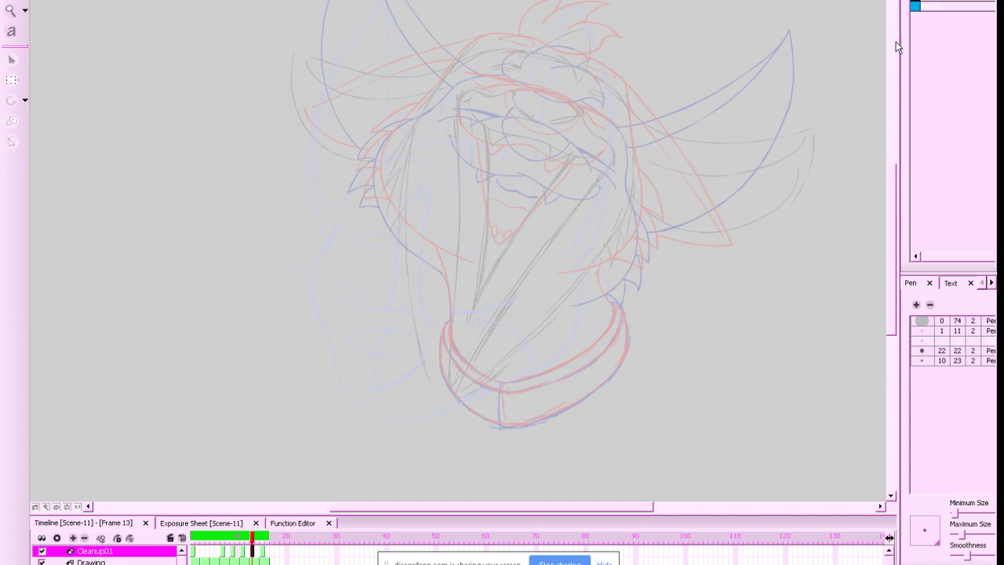
{"action": "left_click", "coordinate": [916, 5]}
{"action": "left_click_drag", "start_coordinate": [889, 257], "coordinate": [887, 254]}
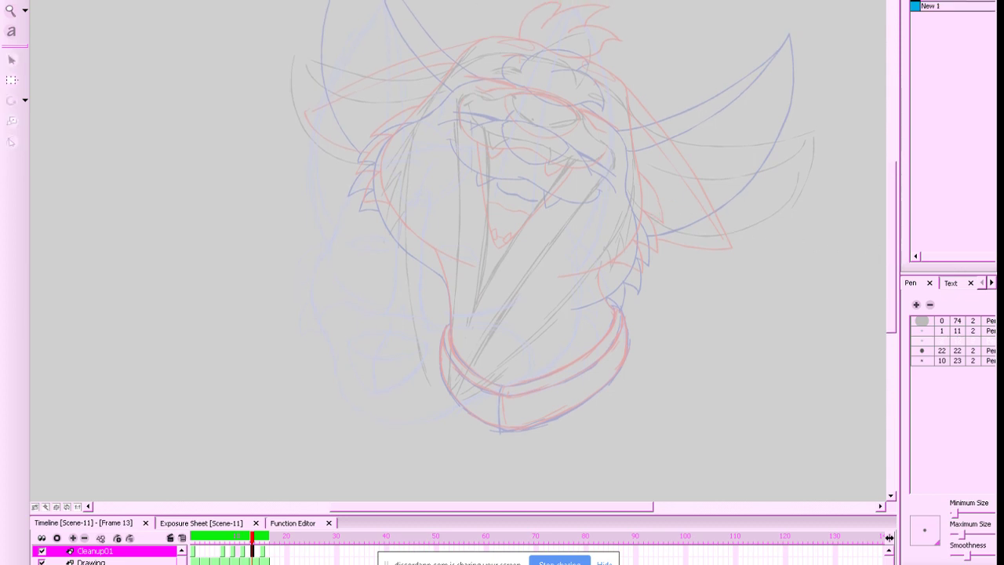
Toggle the onion skin on frame 13 to examine the rough head against the neighbouring cleanup drawings
{"action": "key", "text": "alt+o"}
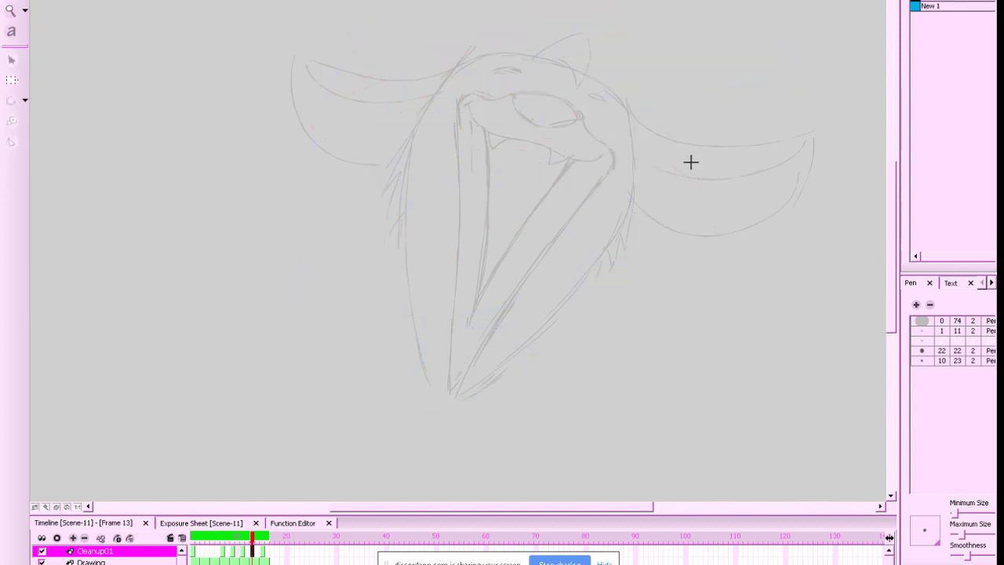
{"action": "key", "text": "alt+o"}
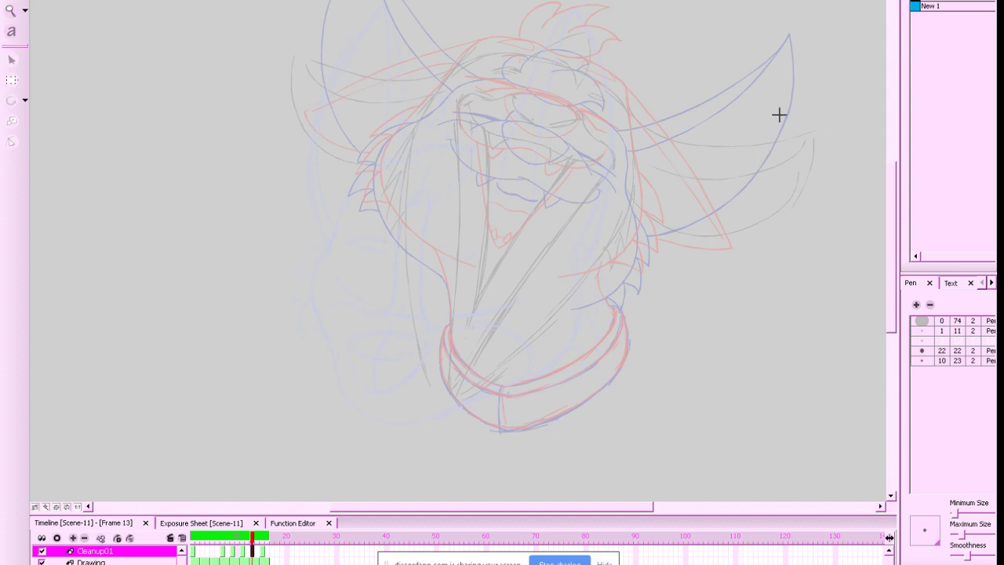
{"action": "key", "text": "alt+o"}
{"action": "left_click_drag", "start_coordinate": [722, 212], "coordinate": [697, 205]}
{"action": "key", "text": "2"}
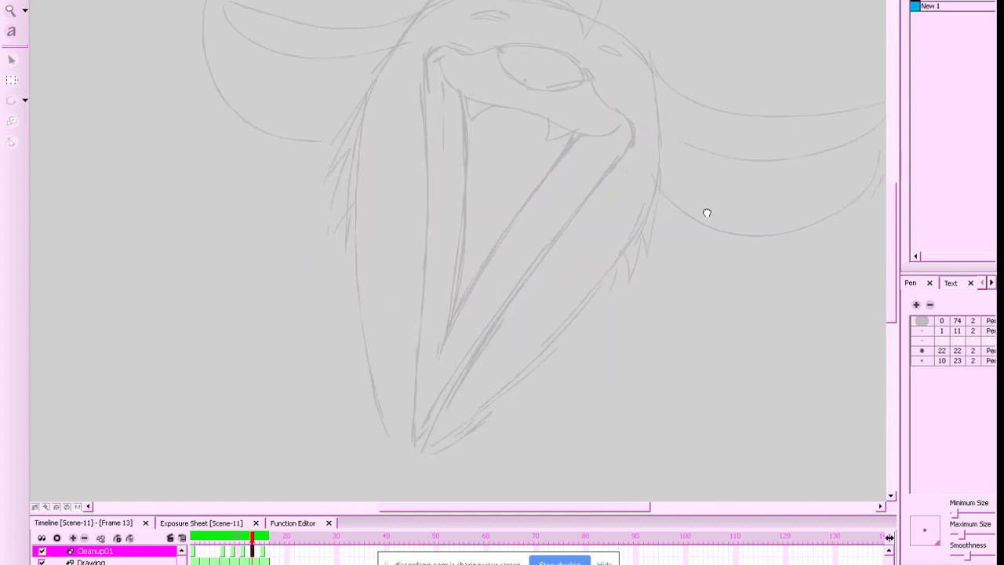
{"action": "key", "text": "alt+o"}
{"action": "key", "text": "alt+o"}
{"action": "key", "text": "alt+o"}
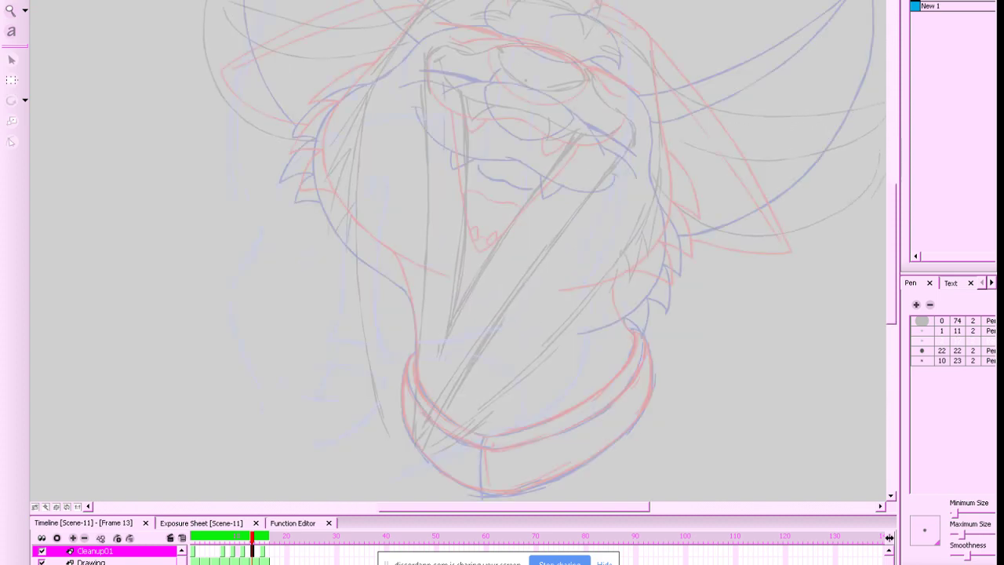
{"action": "left_click_drag", "start_coordinate": [675, 149], "coordinate": [665, 170]}
{"action": "scroll", "coordinate": [665, 170], "scroll_direction": "up", "scroll_amount": 2}
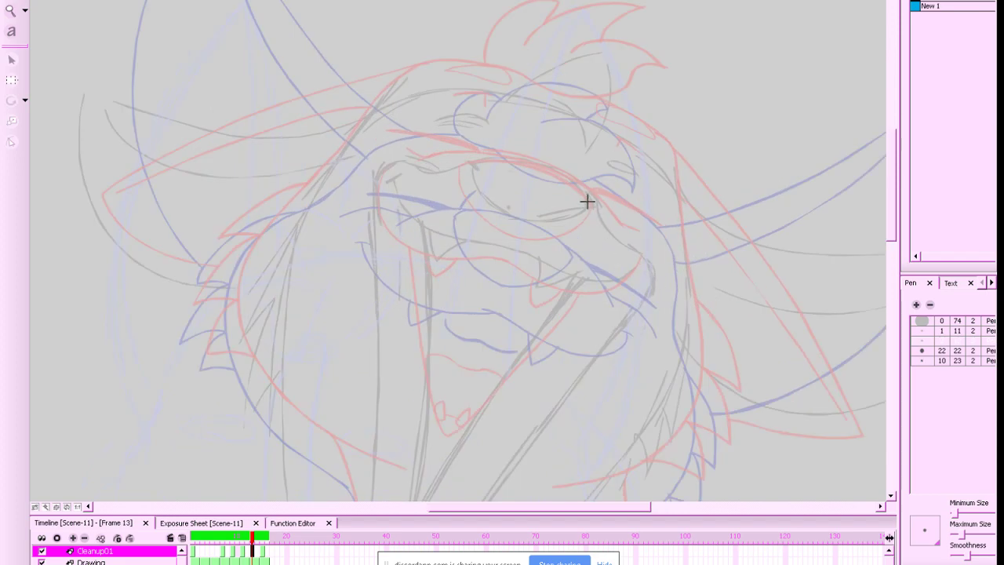
{"action": "mouse_move", "coordinate": [589, 203]}
{"action": "left_mouse_down"}
{"action": "mouse_move", "coordinate": [534, 165]}
{"action": "mouse_move", "coordinate": [462, 163]}
{"action": "mouse_move", "coordinate": [595, 211]}
{"action": "mouse_move", "coordinate": [500, 159]}
{"action": "mouse_move", "coordinate": [591, 200]}
{"action": "mouse_move", "coordinate": [609, 239]}
{"action": "mouse_move", "coordinate": [585, 193]}
{"action": "mouse_move", "coordinate": [561, 173]}
{"action": "mouse_move", "coordinate": [463, 163]}
{"action": "left_mouse_up"}
{"action": "key", "text": "ctrl+z"}
{"action": "key", "text": "ctrl+z"}
{"action": "key", "text": "ctrl+z"}
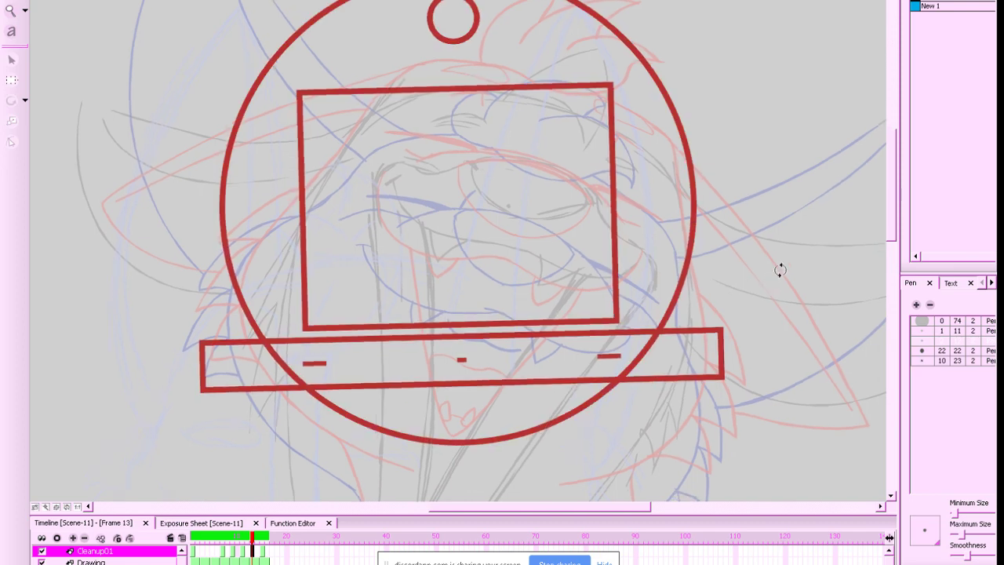
{"action": "mouse_move", "coordinate": [781, 270]}
{"action": "left_mouse_down"}
{"action": "mouse_move", "coordinate": [670, 40]}
{"action": "mouse_move", "coordinate": [651, 28]}
{"action": "left_mouse_up"}
{"action": "left_click_drag", "start_coordinate": [665, 50], "coordinate": [735, 176]}
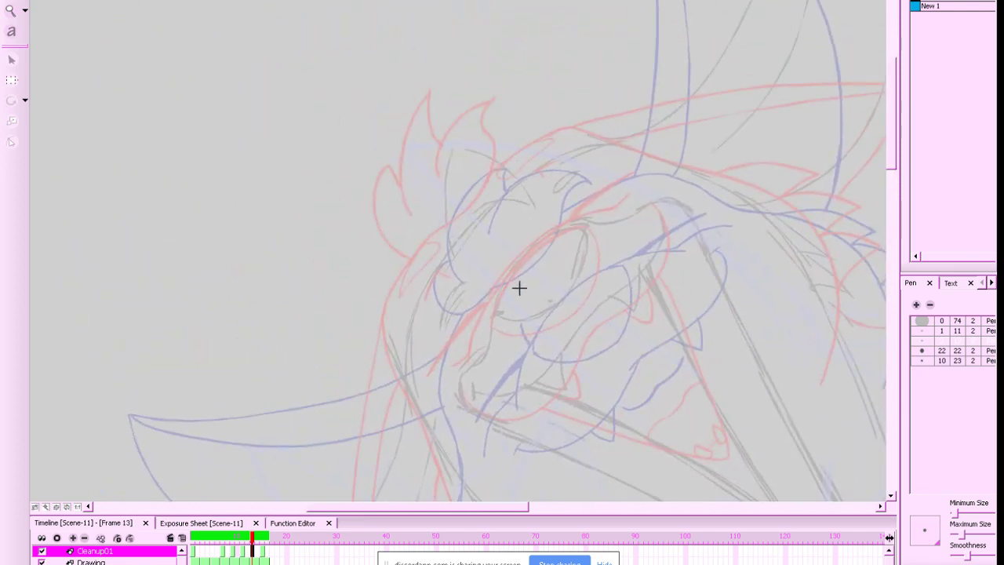
{"action": "mouse_move", "coordinate": [491, 319]}
{"action": "left_mouse_down"}
{"action": "mouse_move", "coordinate": [496, 291]}
{"action": "mouse_move", "coordinate": [545, 237]}
{"action": "mouse_move", "coordinate": [587, 223]}
{"action": "mouse_move", "coordinate": [502, 286]}
{"action": "mouse_move", "coordinate": [491, 314]}
{"action": "left_mouse_up"}
{"action": "key", "text": "ctrl+z"}
{"action": "mouse_move", "coordinate": [634, 204]}
{"action": "left_mouse_down"}
{"action": "mouse_move", "coordinate": [818, 280]}
{"action": "mouse_move", "coordinate": [569, 459]}
{"action": "mouse_move", "coordinate": [759, 327]}
{"action": "left_mouse_up"}
Check frame 11's nose and ink the full nose outline on frame 13, following the rough
{"action": "key", "text": "f"}
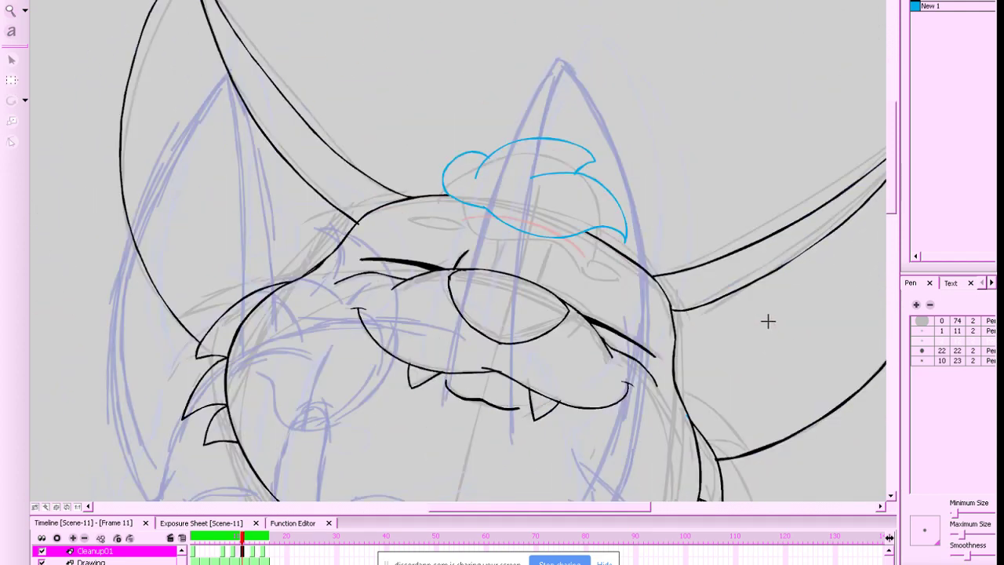
{"action": "key", "text": "g"}
{"action": "key", "text": "g"}
{"action": "key", "text": "f"}
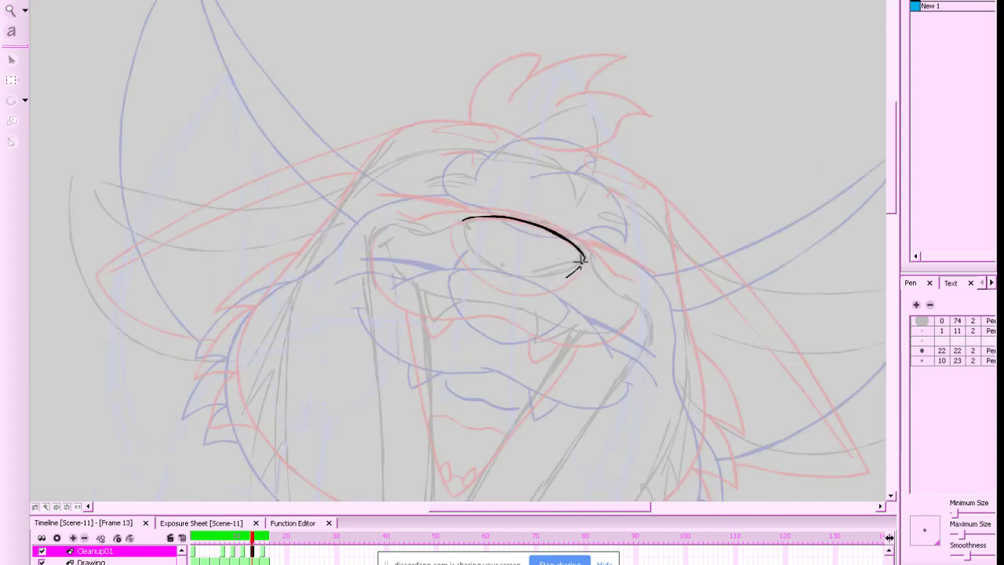
{"action": "left_click_drag", "start_coordinate": [581, 257], "coordinate": [510, 277]}
{"action": "left_click_drag", "start_coordinate": [467, 243], "coordinate": [534, 280]}
{"action": "key", "text": "ctrl+z"}
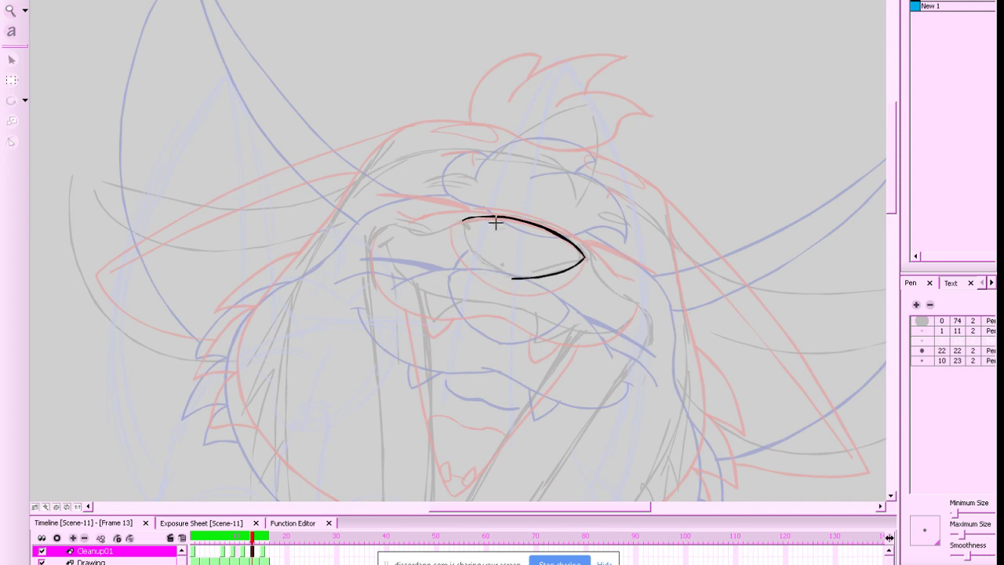
{"action": "key", "text": "ctrl+z"}
{"action": "mouse_move", "coordinate": [584, 257]}
{"action": "left_mouse_down"}
{"action": "mouse_move", "coordinate": [557, 278]}
{"action": "mouse_move", "coordinate": [511, 280]}
{"action": "left_mouse_up"}
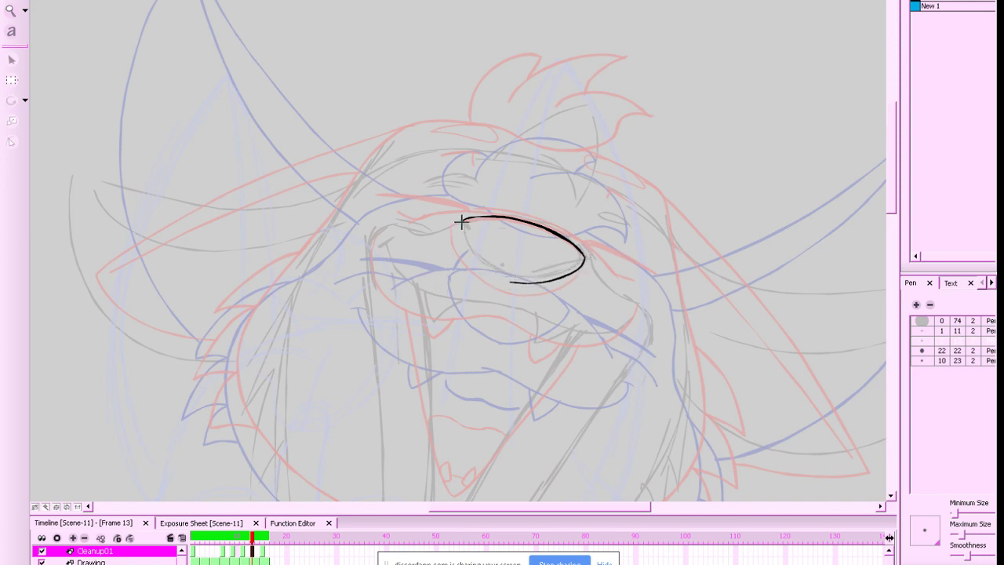
{"action": "mouse_move", "coordinate": [461, 220]}
{"action": "left_mouse_down"}
{"action": "mouse_move", "coordinate": [470, 242]}
{"action": "mouse_move", "coordinate": [541, 281]}
{"action": "mouse_move", "coordinate": [476, 257]}
{"action": "mouse_move", "coordinate": [462, 219]}
{"action": "mouse_move", "coordinate": [554, 278]}
{"action": "left_mouse_up"}
{"action": "key", "text": "ctrl+z"}
{"action": "key", "text": "ctrl+z"}
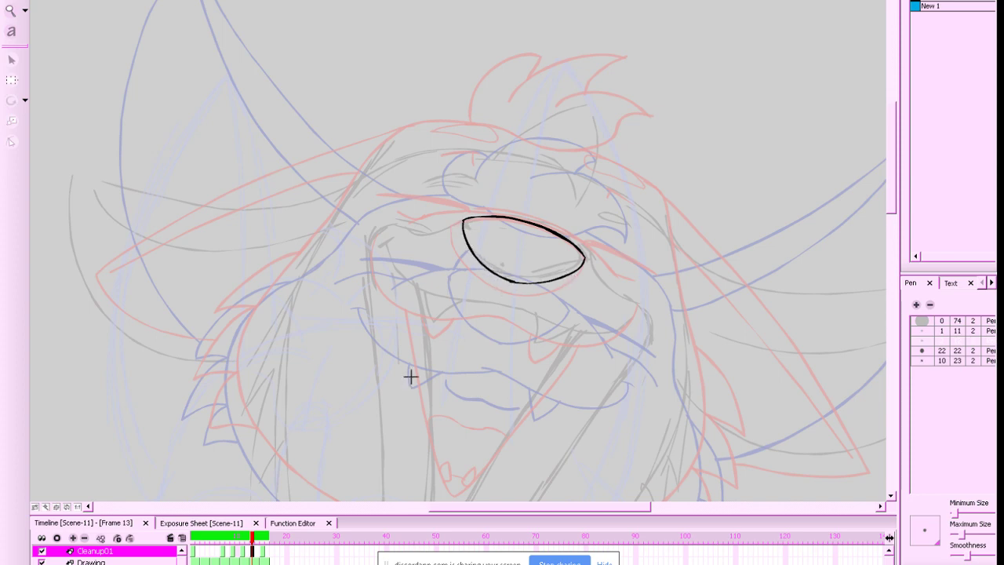
Compare with frame 15 and ink frame 13's upper muzzle contour on both sides of the nose
{"action": "left_click_drag", "start_coordinate": [733, 327], "coordinate": [735, 227]}
{"action": "key", "text": "period"}
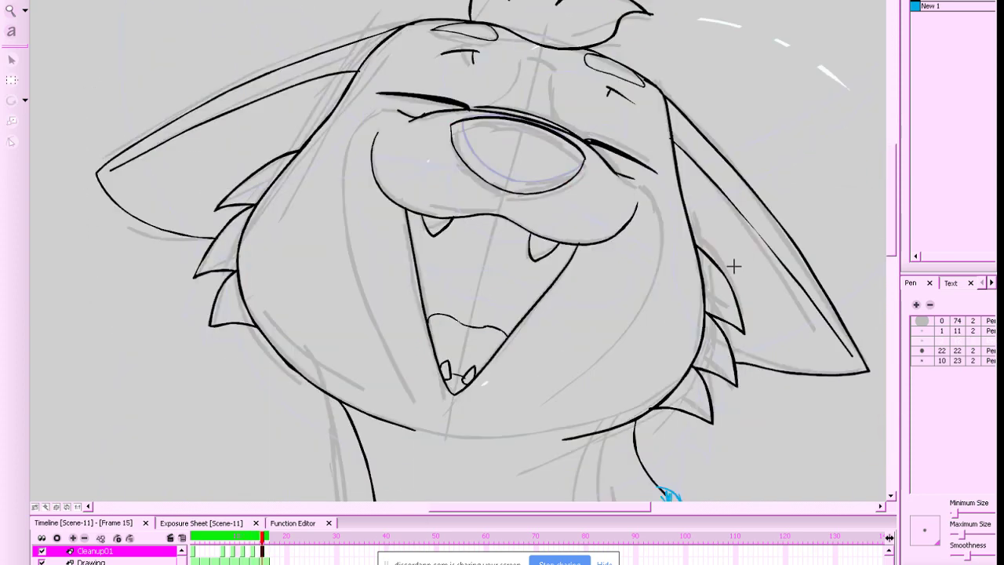
{"action": "key", "text": "period"}
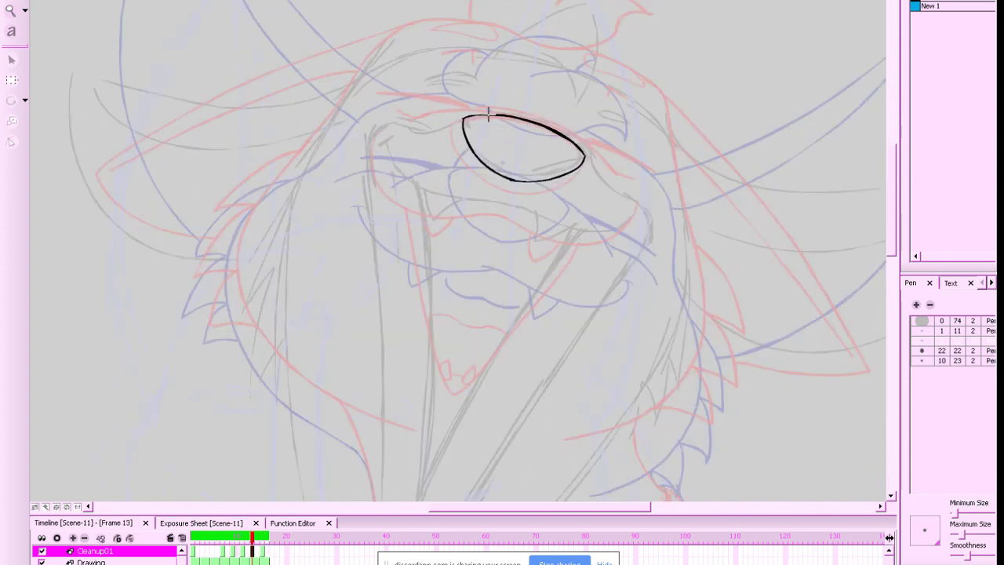
{"action": "left_click_drag", "start_coordinate": [470, 113], "coordinate": [437, 127]}
{"action": "key", "text": "ctrl+z"}
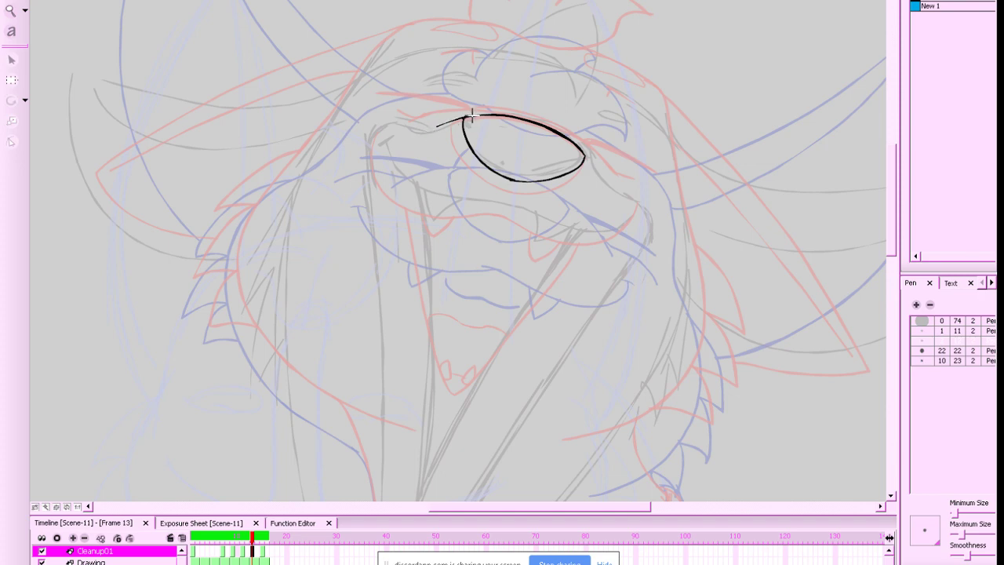
{"action": "mouse_move", "coordinate": [469, 115]}
{"action": "left_mouse_down"}
{"action": "mouse_move", "coordinate": [426, 131]}
{"action": "mouse_move", "coordinate": [455, 112]}
{"action": "mouse_move", "coordinate": [414, 125]}
{"action": "left_mouse_up"}
{"action": "key", "text": "ctrl+z"}
{"action": "scroll", "coordinate": [661, 146], "scroll_direction": "down", "scroll_amount": 1}
{"action": "mouse_move", "coordinate": [536, 118]}
{"action": "left_mouse_down"}
{"action": "mouse_move", "coordinate": [570, 139]}
{"action": "mouse_move", "coordinate": [605, 202]}
{"action": "left_mouse_up"}
{"action": "left_click_drag", "start_coordinate": [396, 104], "coordinate": [360, 100]}
{"action": "key", "text": "ctrl+z"}
{"action": "key", "text": "ctrl+z"}
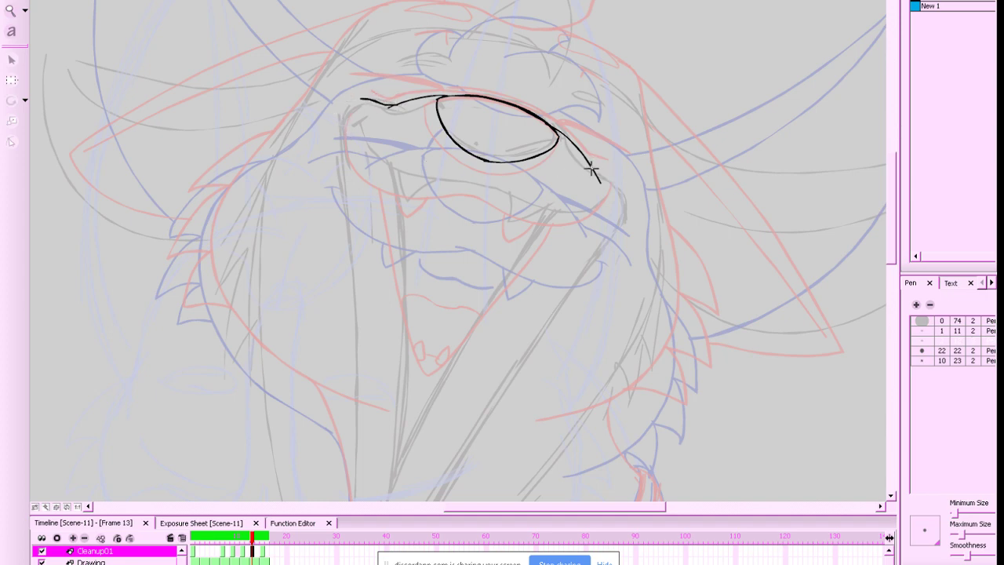
Extend frame 13's muzzle contour down to the right mouth corner and refine its left end
{"action": "left_click_drag", "start_coordinate": [591, 170], "coordinate": [632, 217]}
{"action": "key", "text": "ctrl+z"}
{"action": "left_click_drag", "start_coordinate": [594, 166], "coordinate": [625, 213]}
{"action": "key", "text": "ctrl+z"}
{"action": "mouse_move", "coordinate": [594, 169]}
{"action": "left_mouse_down"}
{"action": "mouse_move", "coordinate": [623, 225]}
{"action": "mouse_move", "coordinate": [656, 208]}
{"action": "left_mouse_up"}
{"action": "left_click_drag", "start_coordinate": [298, 21], "coordinate": [447, 90]}
{"action": "key", "text": "Delete"}
{"action": "left_click_drag", "start_coordinate": [582, 137], "coordinate": [624, 202]}
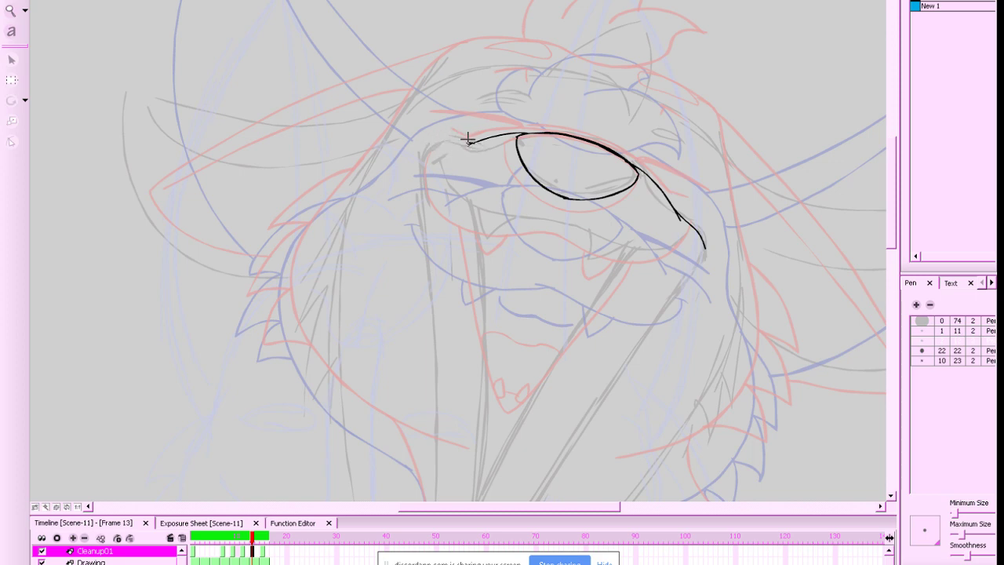
{"action": "left_click_drag", "start_coordinate": [474, 142], "coordinate": [436, 138]}
{"action": "left_click_drag", "start_coordinate": [606, 367], "coordinate": [552, 341]}
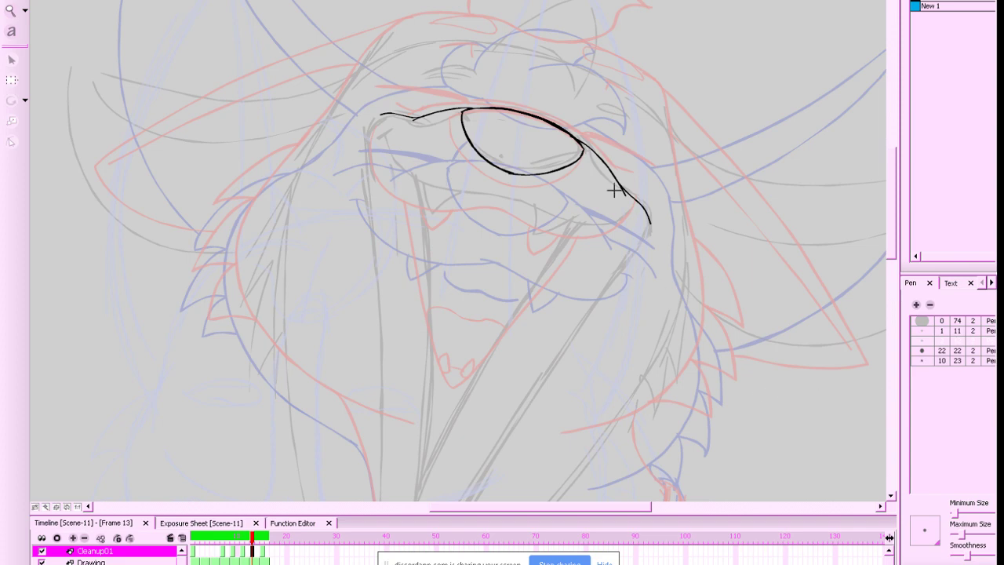
Turn off onion skin and flip between frame 13 and its neighbours to examine the nose and muzzle lines
{"action": "key", "text": "alt+o"}
{"action": "key", "text": "f"}
{"action": "key", "text": "period"}
{"action": "key", "text": "period"}
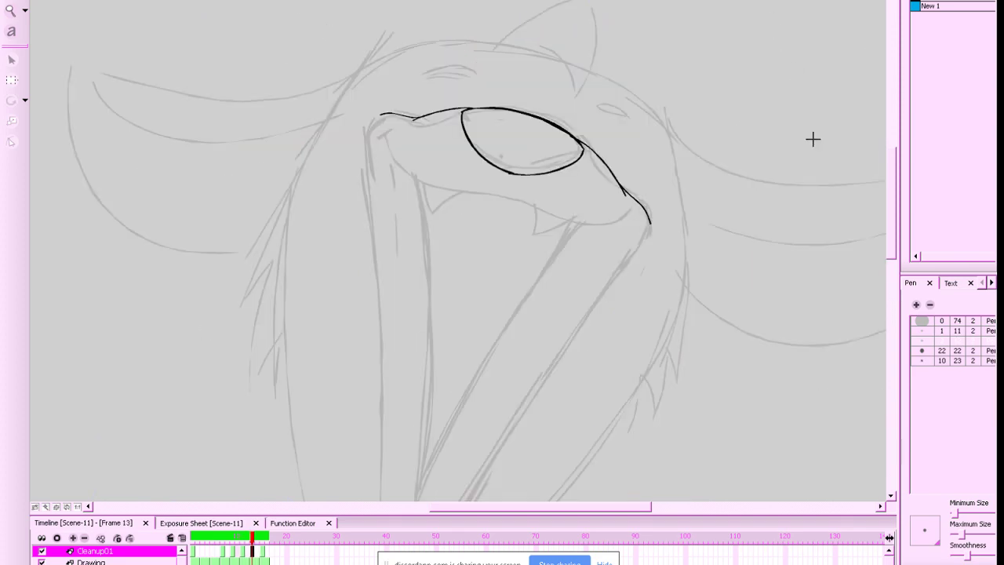
{"action": "key", "text": "comma"}
{"action": "key", "text": "comma"}
{"action": "key", "text": "period"}
{"action": "key", "text": "period"}
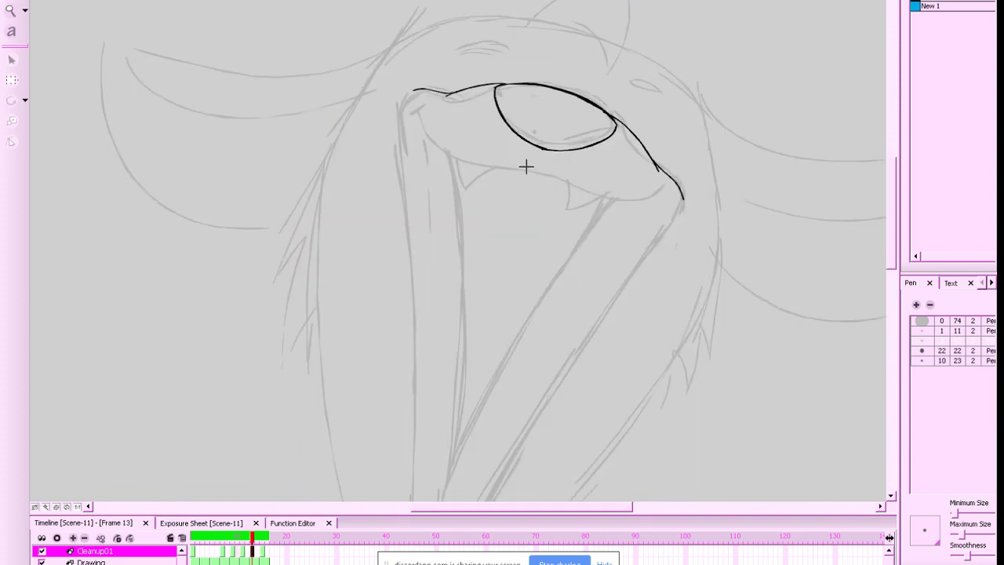
{"action": "mouse_move", "coordinate": [525, 165]}
{"action": "left_mouse_down"}
{"action": "mouse_move", "coordinate": [630, 208]}
{"action": "mouse_move", "coordinate": [666, 192]}
{"action": "mouse_move", "coordinate": [650, 202]}
{"action": "mouse_move", "coordinate": [578, 195]}
{"action": "mouse_move", "coordinate": [538, 167]}
{"action": "mouse_move", "coordinate": [466, 152]}
{"action": "mouse_move", "coordinate": [425, 104]}
{"action": "mouse_move", "coordinate": [440, 113]}
{"action": "left_mouse_up"}
{"action": "key", "text": "ctrl+z"}
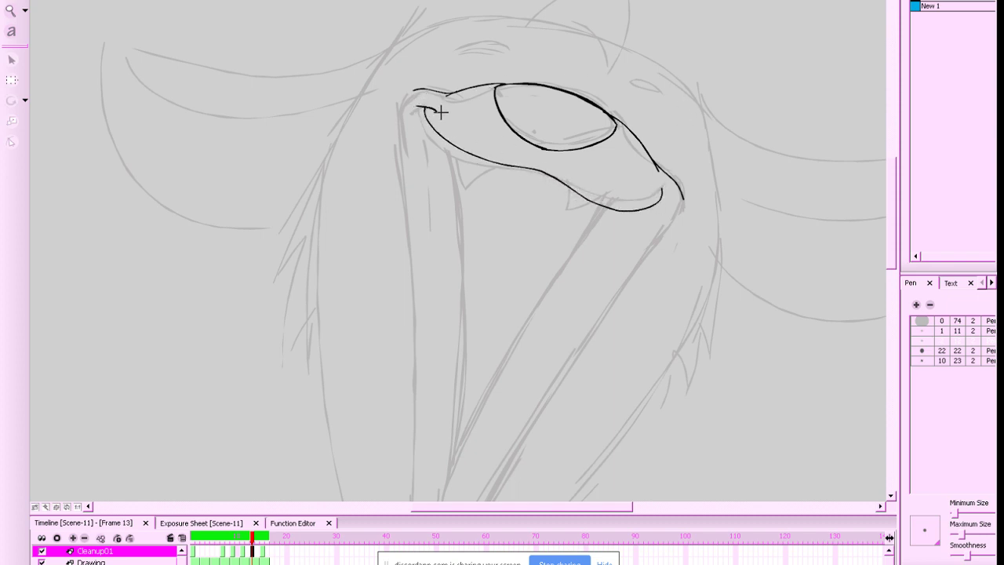
{"action": "left_click_drag", "start_coordinate": [659, 187], "coordinate": [666, 197]}
{"action": "left_click_drag", "start_coordinate": [724, 223], "coordinate": [741, 194]}
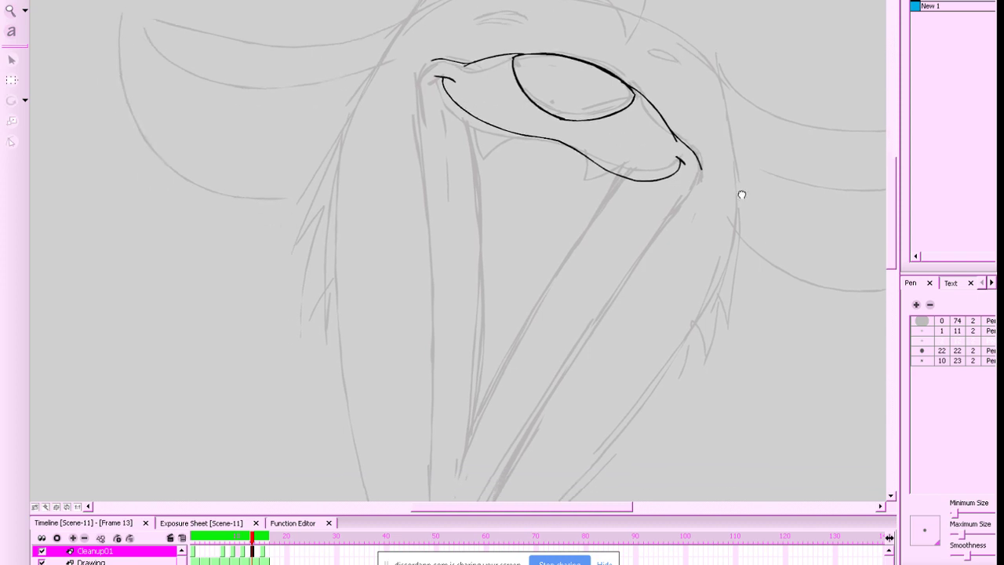
{"action": "key", "text": "ctrl+z"}
{"action": "key", "text": "ctrl+z"}
{"action": "key", "text": "ctrl+z"}
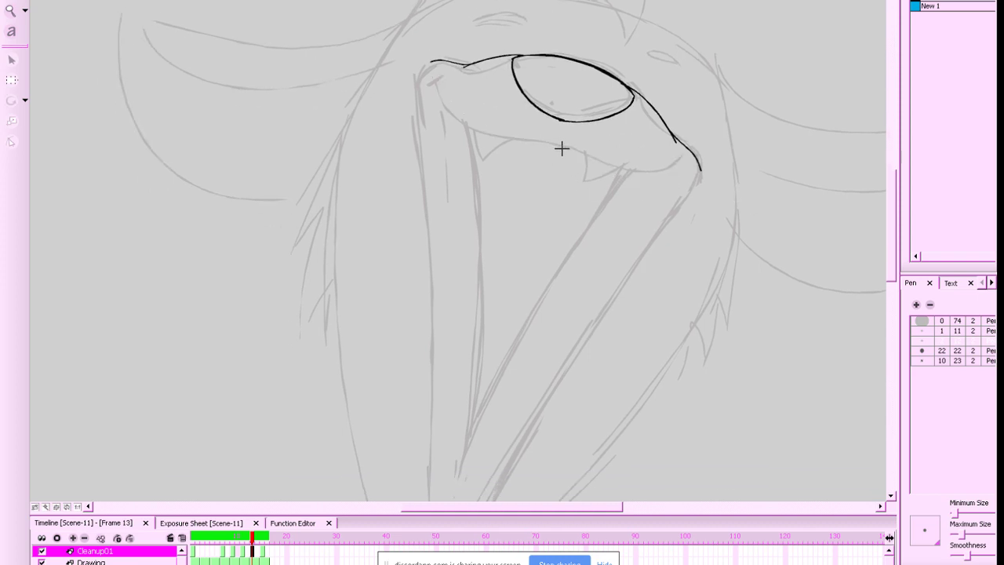
Ink frame 13's upper lip line across the muzzle below the nose, finishing both mouth corners with short tick marks
{"action": "mouse_move", "coordinate": [562, 147]}
{"action": "left_mouse_down"}
{"action": "mouse_move", "coordinate": [460, 114]}
{"action": "mouse_move", "coordinate": [441, 77]}
{"action": "left_mouse_up"}
{"action": "mouse_move", "coordinate": [550, 142]}
{"action": "left_mouse_down"}
{"action": "mouse_move", "coordinate": [618, 175]}
{"action": "mouse_move", "coordinate": [672, 162]}
{"action": "left_mouse_up"}
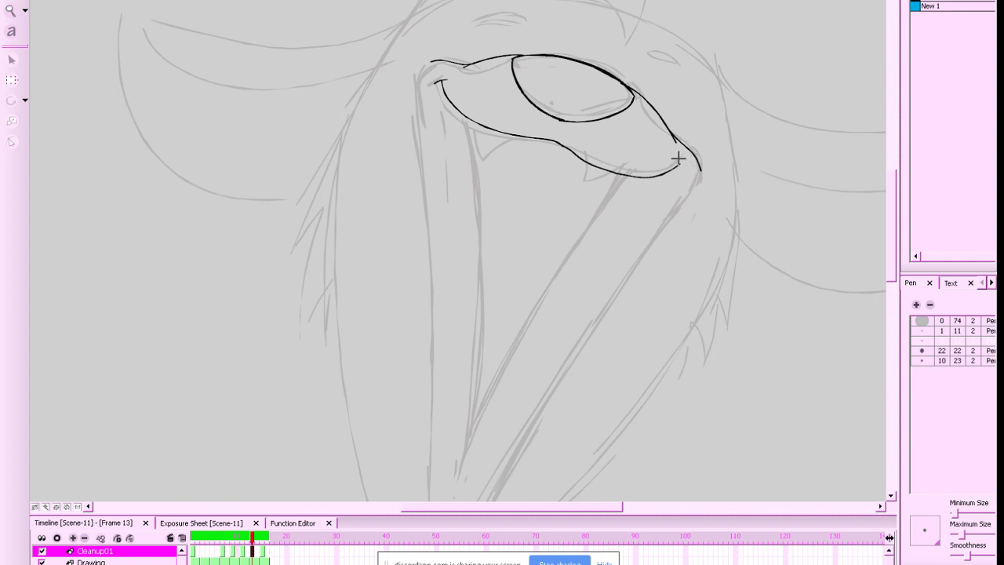
{"action": "key", "text": "e"}
{"action": "left_click_drag", "start_coordinate": [677, 162], "coordinate": [684, 174]}
{"action": "key", "text": "e"}
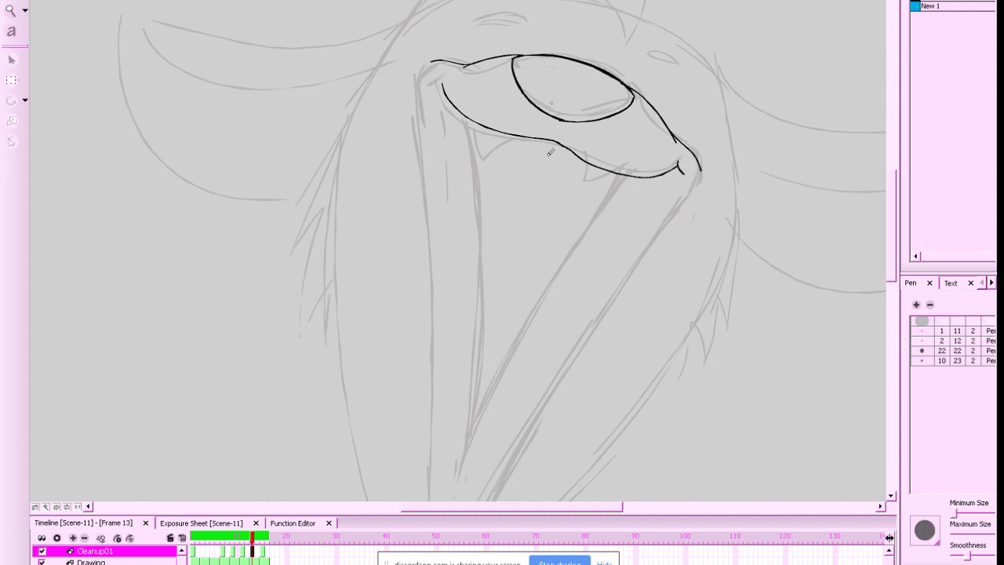
{"action": "key", "text": "alt+b"}
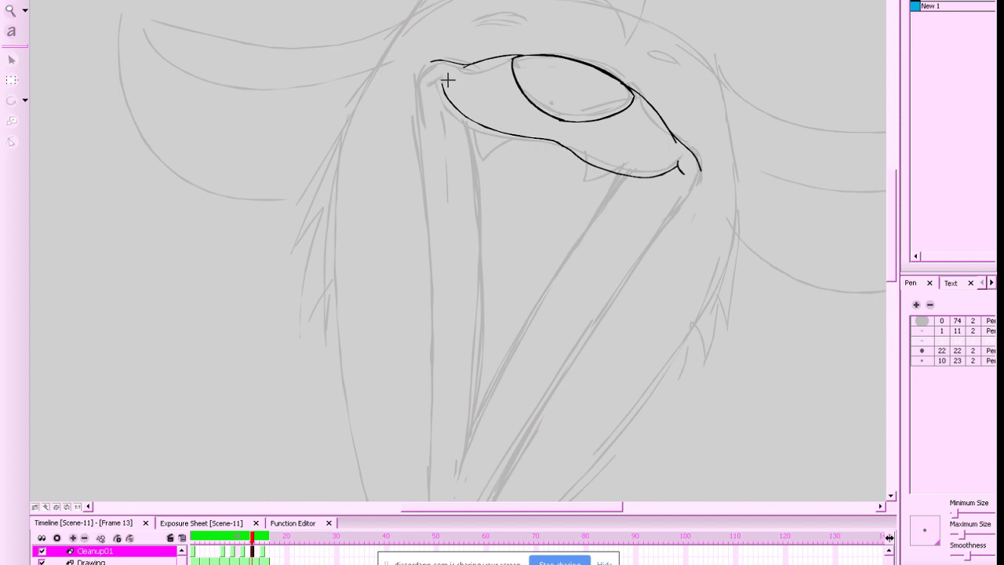
{"action": "left_click_drag", "start_coordinate": [447, 80], "coordinate": [436, 84]}
Flip between frame 13 and its neighbouring drawings to examine how the muzzle and lip lines move
{"action": "key", "text": "space"}
{"action": "left_click_drag", "start_coordinate": [671, 317], "coordinate": [717, 188]}
{"action": "key", "text": "comma"}
{"action": "key", "text": "comma"}
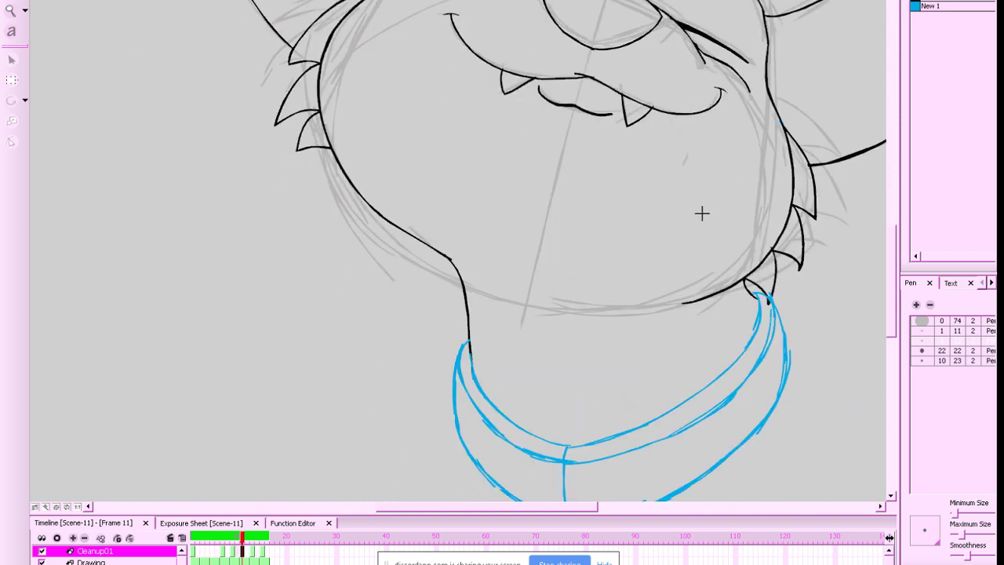
{"action": "key", "text": "period"}
{"action": "key", "text": "period"}
{"action": "key", "text": "period"}
{"action": "key", "text": "period"}
{"action": "key", "text": "comma"}
{"action": "key", "text": "comma"}
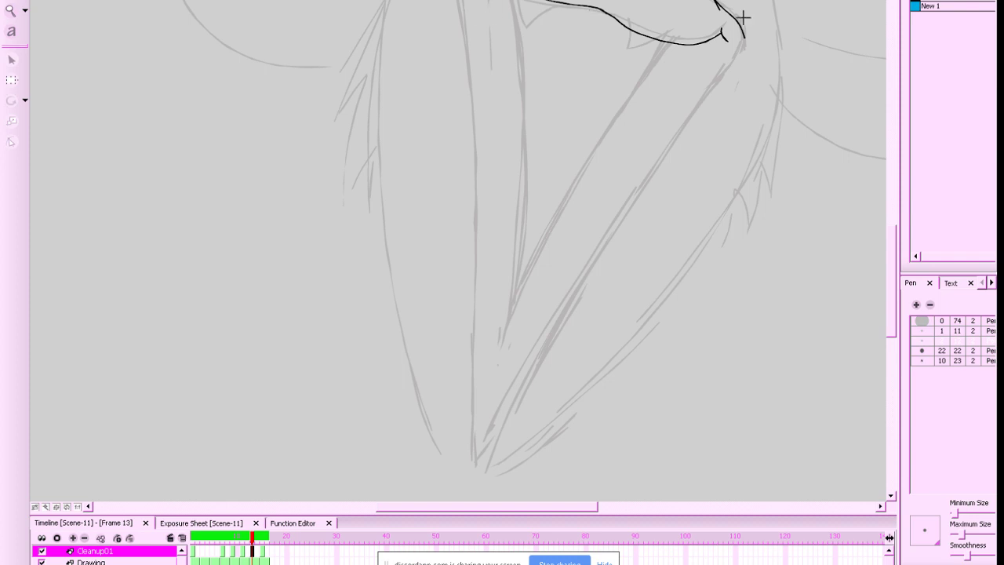
Turn on onion skin and ink the two upper fangs hanging from frame 13's lip line
{"action": "key", "text": "g"}
{"action": "key", "text": "f"}
{"action": "key", "text": "alt+o"}
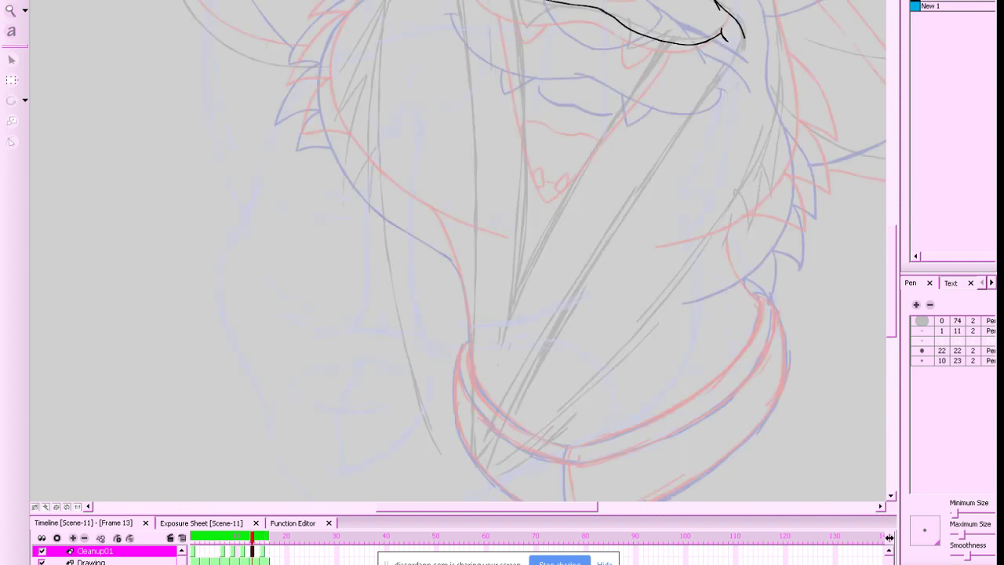
{"action": "left_click_drag", "start_coordinate": [573, 78], "coordinate": [569, 185]}
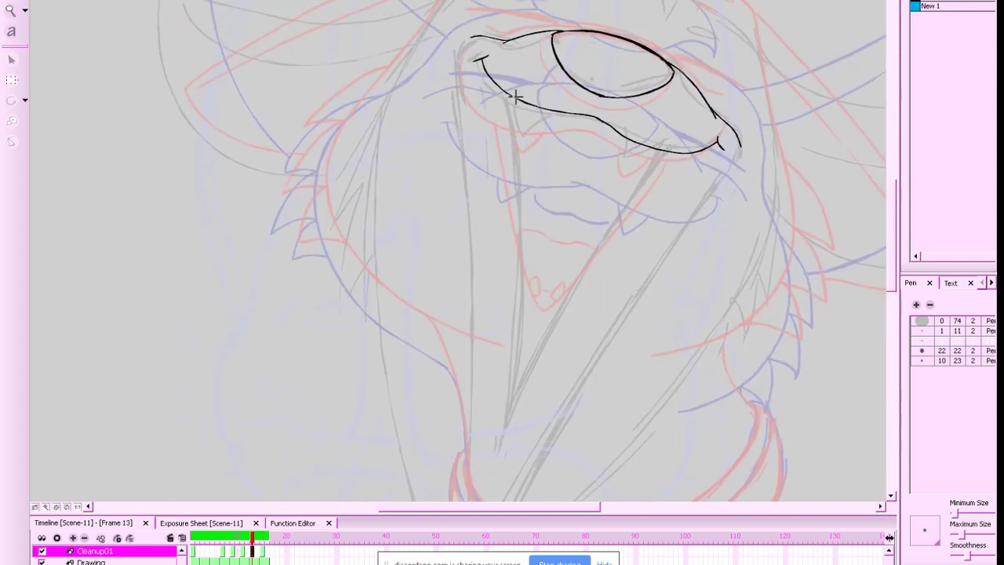
{"action": "mouse_move", "coordinate": [515, 98]}
{"action": "left_mouse_down"}
{"action": "mouse_move", "coordinate": [524, 132]}
{"action": "mouse_move", "coordinate": [550, 112]}
{"action": "mouse_move", "coordinate": [517, 120]}
{"action": "mouse_move", "coordinate": [525, 132]}
{"action": "mouse_move", "coordinate": [543, 113]}
{"action": "mouse_move", "coordinate": [515, 113]}
{"action": "mouse_move", "coordinate": [523, 129]}
{"action": "mouse_move", "coordinate": [550, 106]}
{"action": "left_mouse_up"}
{"action": "key", "text": "ctrl+z"}
{"action": "key", "text": "ctrl+z"}
{"action": "mouse_move", "coordinate": [623, 137]}
{"action": "left_mouse_down"}
{"action": "mouse_move", "coordinate": [629, 159]}
{"action": "mouse_move", "coordinate": [661, 145]}
{"action": "left_mouse_up"}
{"action": "mouse_move", "coordinate": [690, 305]}
{"action": "left_mouse_down"}
{"action": "mouse_move", "coordinate": [706, 296]}
{"action": "mouse_move", "coordinate": [679, 272]}
{"action": "left_mouse_up"}
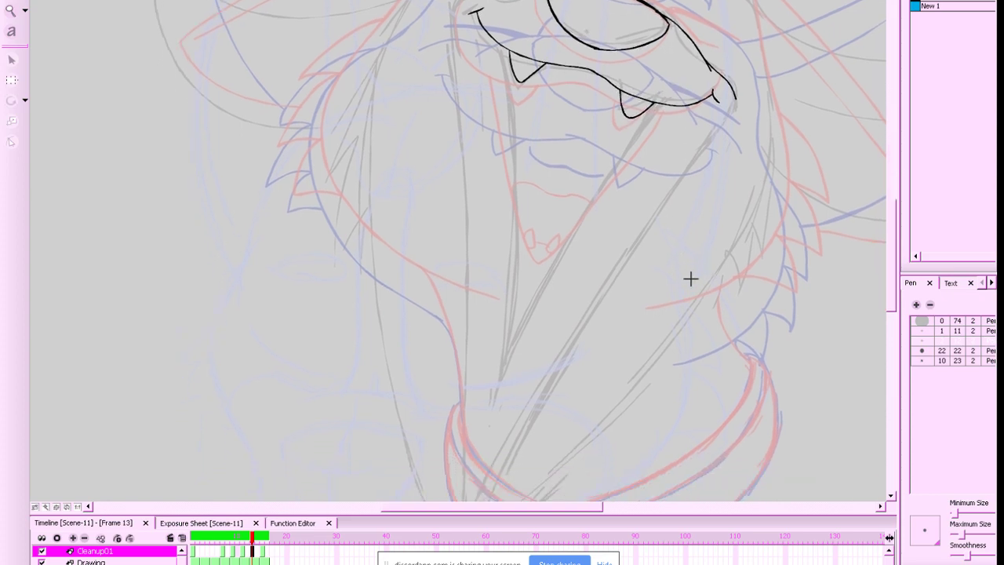
Ink both inner edges of frame 13's open mouth from the upper lip down to a point, with a short curve near the tip
{"action": "key", "text": "g"}
{"action": "key", "text": "f"}
{"action": "mouse_move", "coordinate": [661, 102]}
{"action": "left_mouse_down"}
{"action": "mouse_move", "coordinate": [539, 294]}
{"action": "mouse_move", "coordinate": [495, 396]}
{"action": "left_mouse_up"}
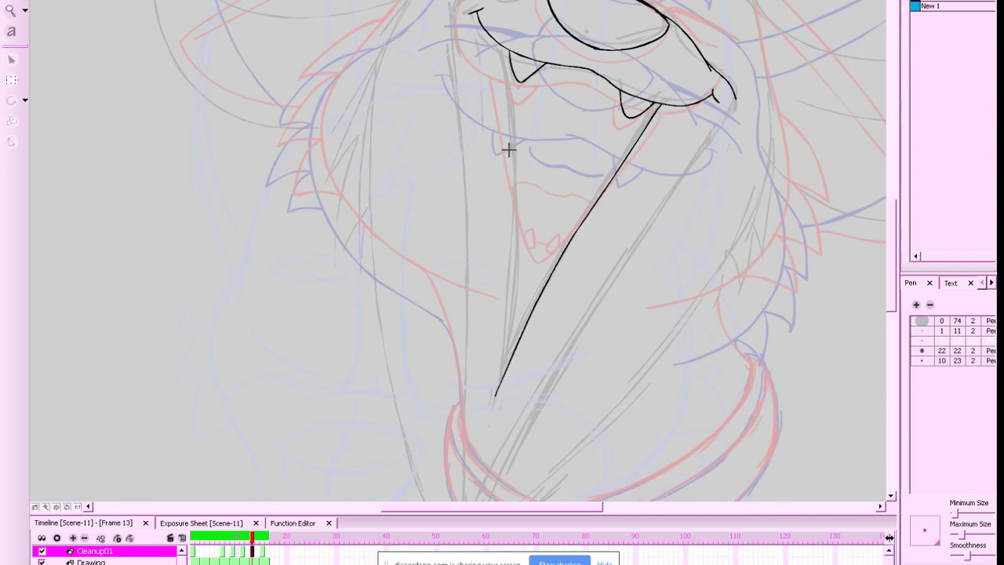
{"action": "mouse_move", "coordinate": [500, 45]}
{"action": "left_mouse_down"}
{"action": "mouse_move", "coordinate": [512, 276]}
{"action": "mouse_move", "coordinate": [501, 394]}
{"action": "left_mouse_up"}
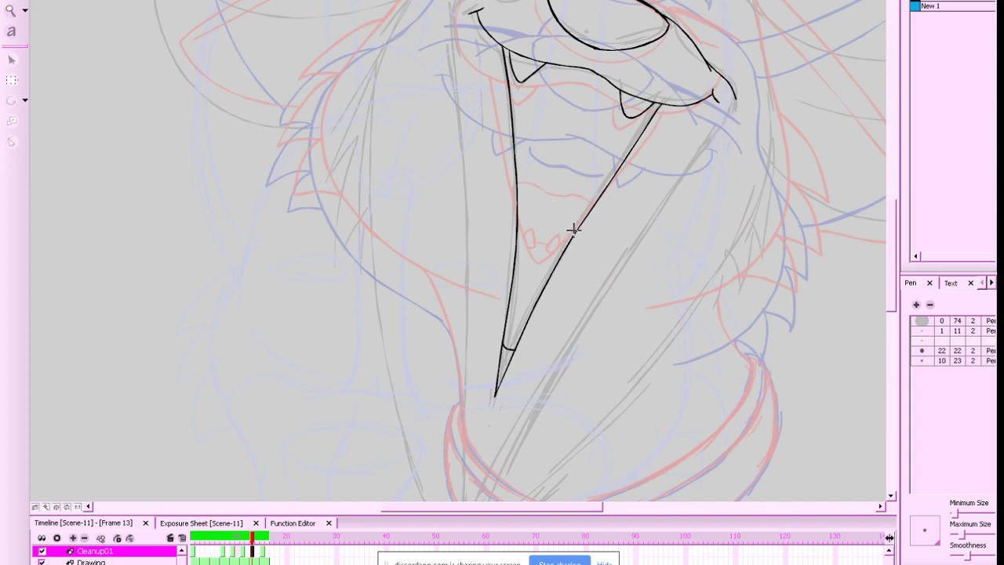
{"action": "mouse_move", "coordinate": [573, 228]}
{"action": "left_mouse_down"}
{"action": "mouse_move", "coordinate": [543, 219]}
{"action": "mouse_move", "coordinate": [575, 228]}
{"action": "left_mouse_up"}
{"action": "key", "text": "ctrl+z"}
{"action": "key", "text": "ctrl+z"}
{"action": "mouse_move", "coordinate": [536, 202]}
{"action": "left_mouse_down"}
{"action": "mouse_move", "coordinate": [581, 222]}
{"action": "mouse_move", "coordinate": [527, 210]}
{"action": "mouse_move", "coordinate": [543, 208]}
{"action": "mouse_move", "coordinate": [517, 193]}
{"action": "left_mouse_up"}
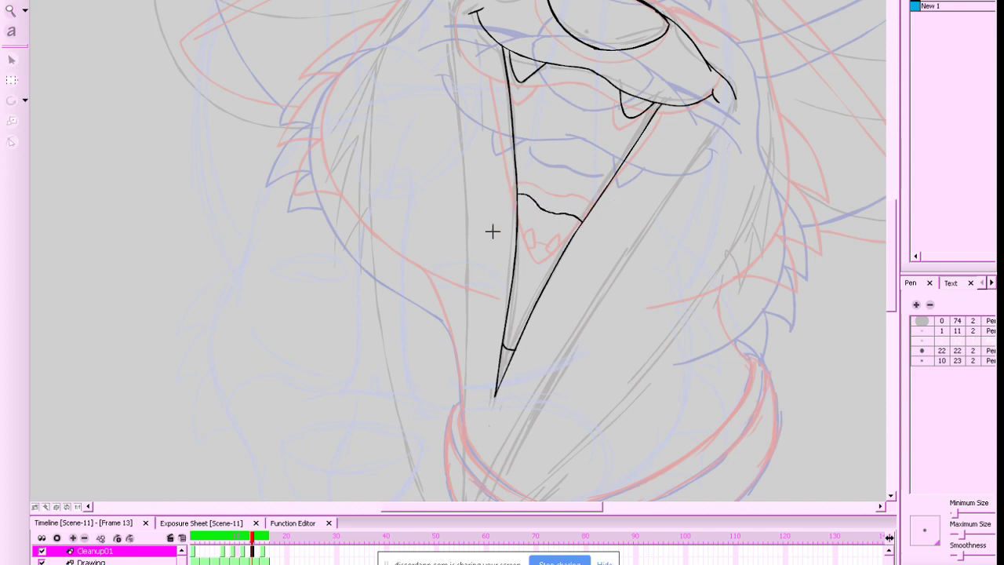
{"action": "key", "text": "2"}
{"action": "key", "text": "2"}
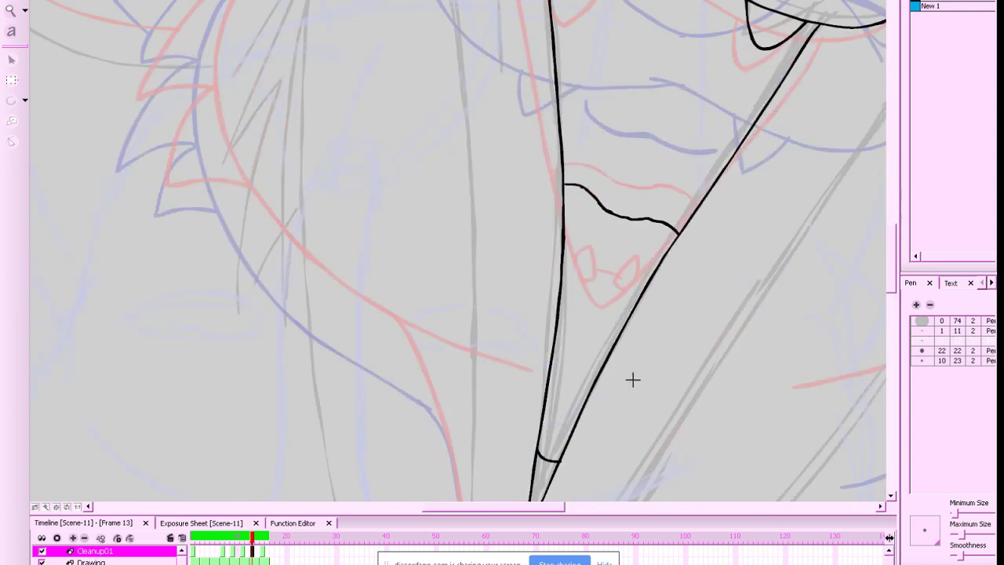
{"action": "key", "text": "ctrl+z"}
{"action": "key", "text": "ctrl+z"}
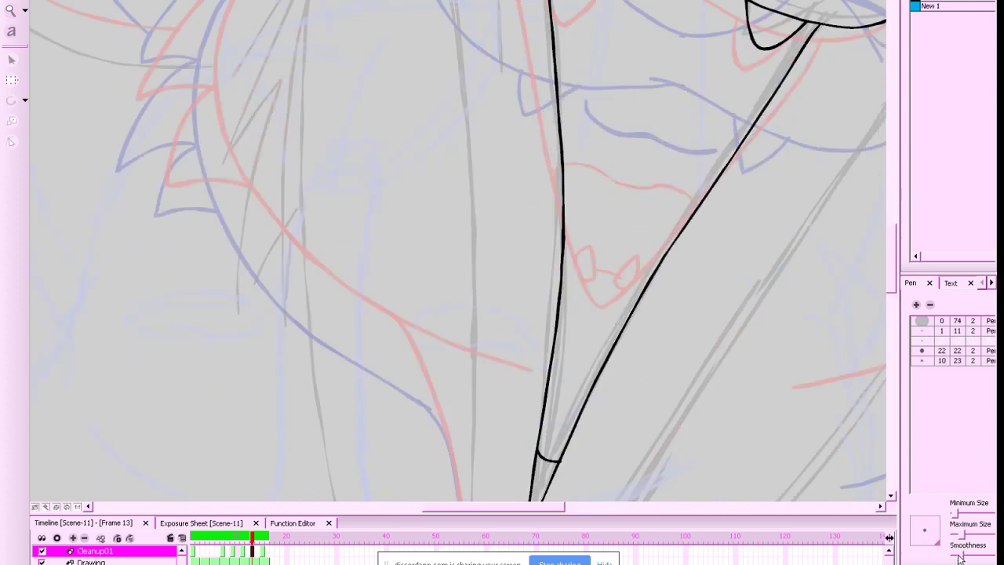
Ink the wavy tongue line across frame 13's open mouth, joining both inner mouth edges
{"action": "left_click_drag", "start_coordinate": [595, 179], "coordinate": [650, 199]}
{"action": "key", "text": "ctrl+z"}
{"action": "left_click_drag", "start_coordinate": [595, 178], "coordinate": [689, 220]}
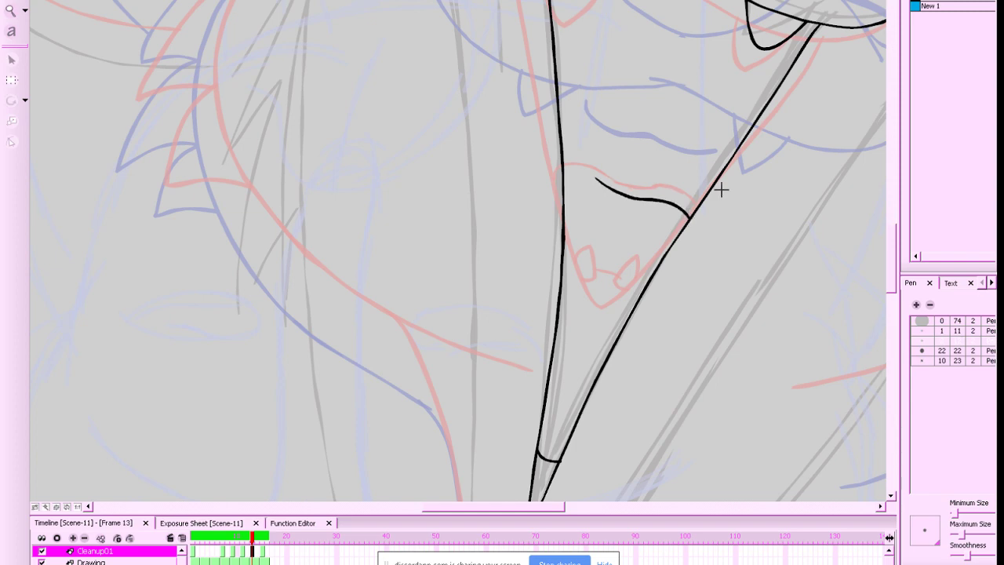
{"action": "left_click_drag", "start_coordinate": [595, 177], "coordinate": [562, 165]}
Try to ink frame 13's outer lower-jaw line from the muzzle's right end down toward the chin
{"action": "key", "text": "1"}
{"action": "key", "text": "1"}
{"action": "key", "text": "1"}
{"action": "key", "text": "space"}
{"action": "left_click_drag", "start_coordinate": [717, 302], "coordinate": [712, 295]}
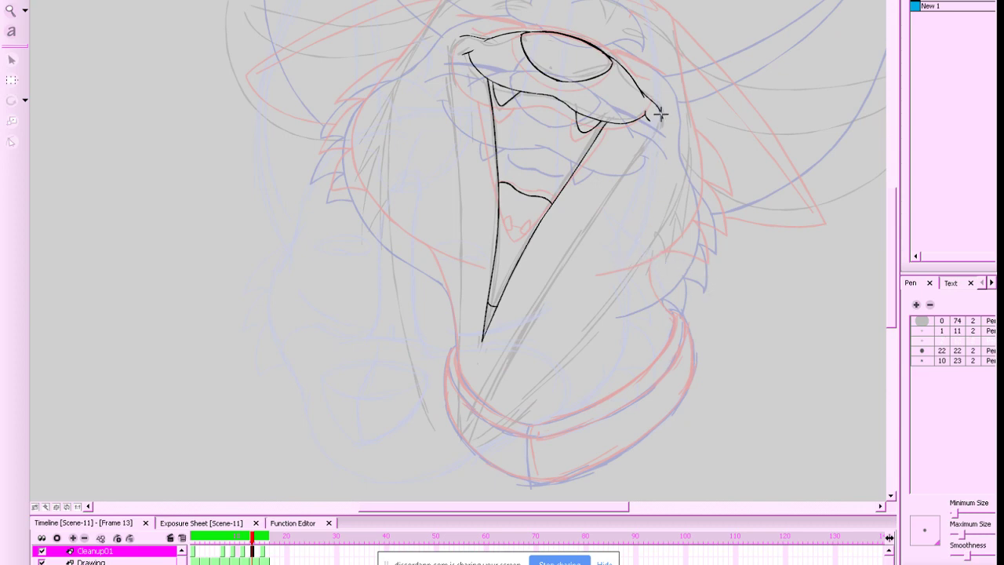
{"action": "key", "text": "2"}
{"action": "key", "text": "space"}
{"action": "left_click_drag", "start_coordinate": [719, 161], "coordinate": [711, 93]}
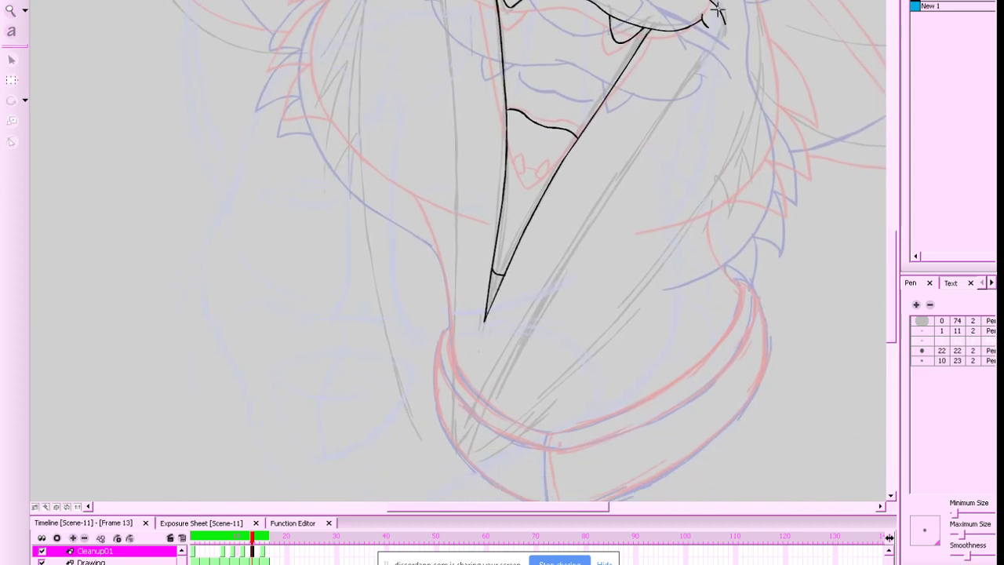
{"action": "left_click_drag", "start_coordinate": [721, 24], "coordinate": [456, 452]}
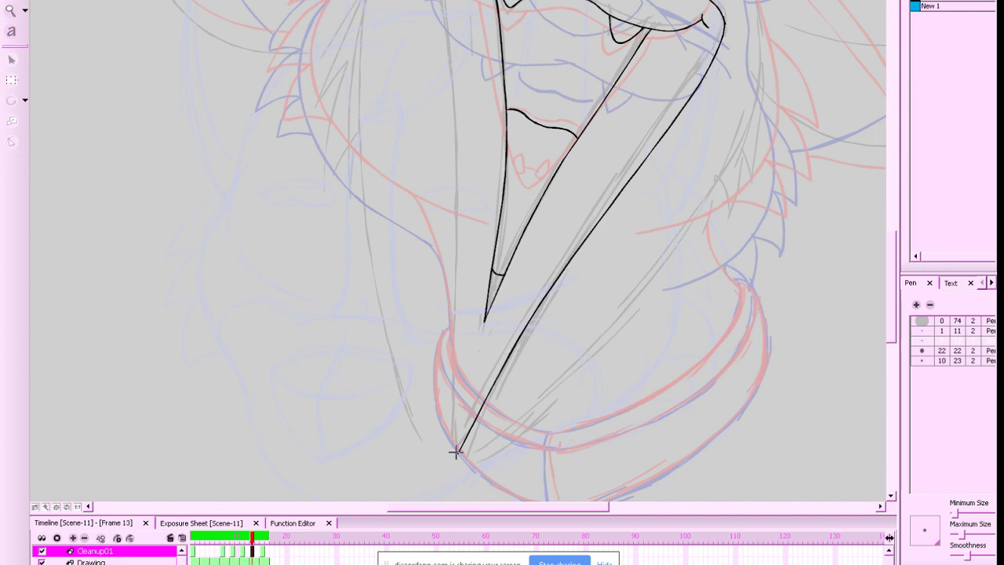
{"action": "key", "text": "ctrl+z"}
{"action": "left_click_drag", "start_coordinate": [722, 54], "coordinate": [471, 399]}
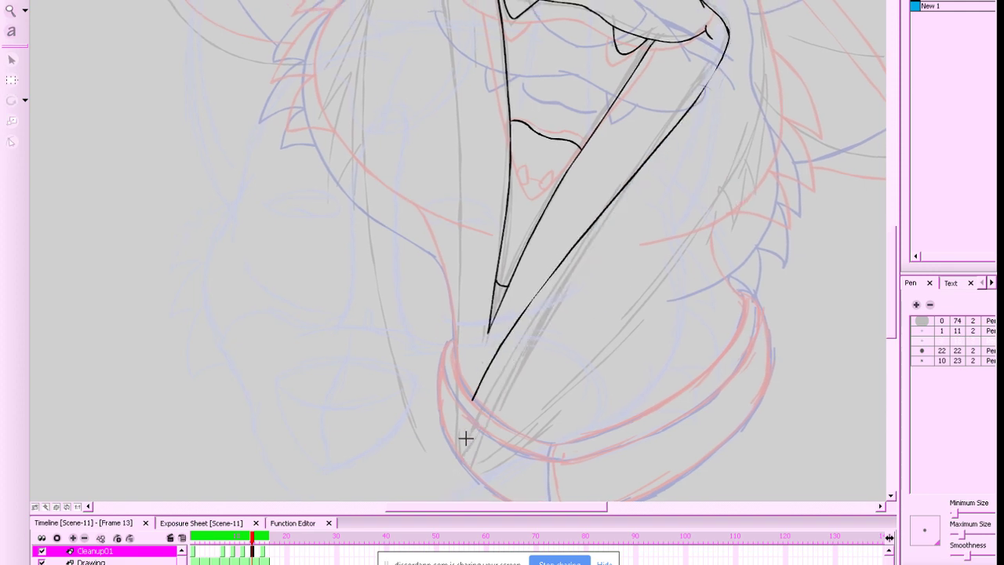
{"action": "key", "text": "ctrl+z"}
{"action": "mouse_move", "coordinate": [721, 28]}
{"action": "left_mouse_down"}
{"action": "mouse_move", "coordinate": [711, 71]}
{"action": "mouse_move", "coordinate": [561, 236]}
{"action": "mouse_move", "coordinate": [475, 376]}
{"action": "left_mouse_up"}
{"action": "key", "text": "ctrl+z"}
{"action": "mouse_move", "coordinate": [723, 49]}
{"action": "left_mouse_down"}
{"action": "mouse_move", "coordinate": [623, 168]}
{"action": "mouse_move", "coordinate": [481, 369]}
{"action": "left_mouse_up"}
{"action": "key", "text": "ctrl+z"}
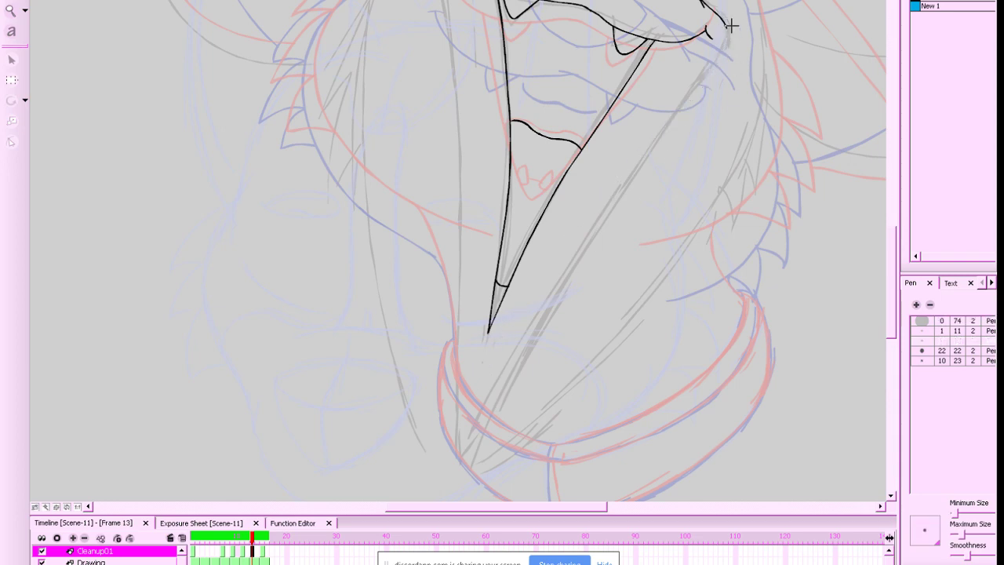
Draw the two long outer mouth contours on frame 13, converging in a point below the open mouth
{"action": "mouse_move", "coordinate": [724, 32]}
{"action": "left_mouse_down"}
{"action": "mouse_move", "coordinate": [521, 302]}
{"action": "mouse_move", "coordinate": [475, 394]}
{"action": "left_mouse_up"}
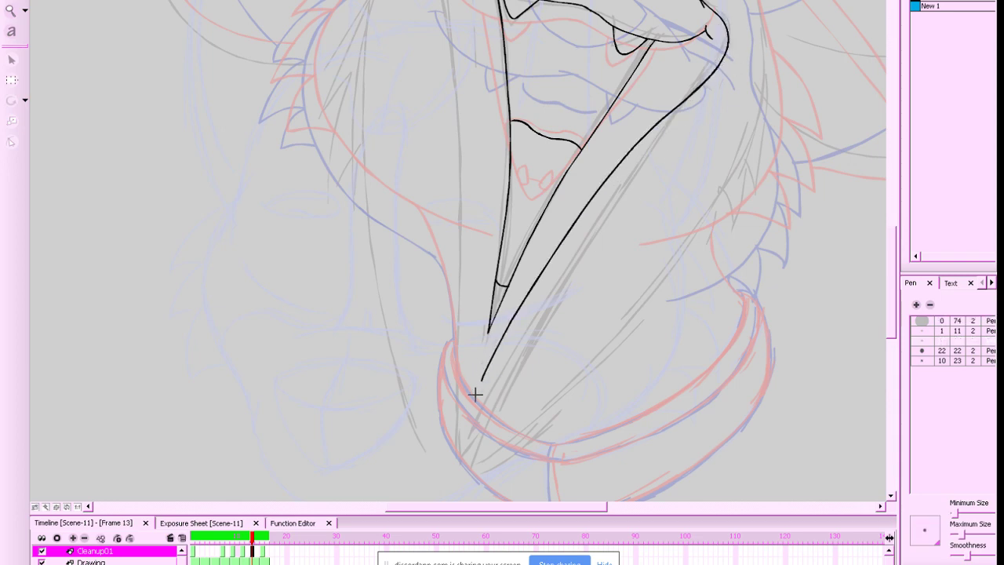
{"action": "mouse_move", "coordinate": [449, 1]}
{"action": "left_mouse_down"}
{"action": "mouse_move", "coordinate": [468, 78]}
{"action": "mouse_move", "coordinate": [480, 370]}
{"action": "left_mouse_up"}
{"action": "key", "text": "ctrl+z"}
{"action": "mouse_move", "coordinate": [448, 1]}
{"action": "left_mouse_down"}
{"action": "mouse_move", "coordinate": [481, 201]}
{"action": "mouse_move", "coordinate": [476, 385]}
{"action": "left_mouse_up"}
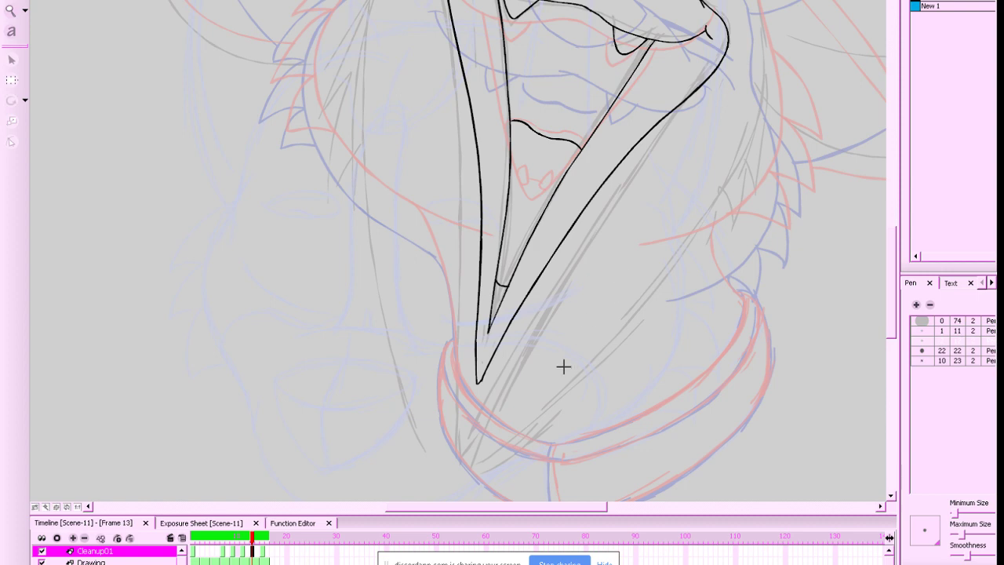
Flip between frame 13 and its neighbouring cleanup drawings, with onion skin on and off, to check the open mouth's shape
{"action": "key", "text": "1"}
{"action": "key", "text": "1"}
{"action": "key", "text": "g"}
{"action": "key", "text": "f"}
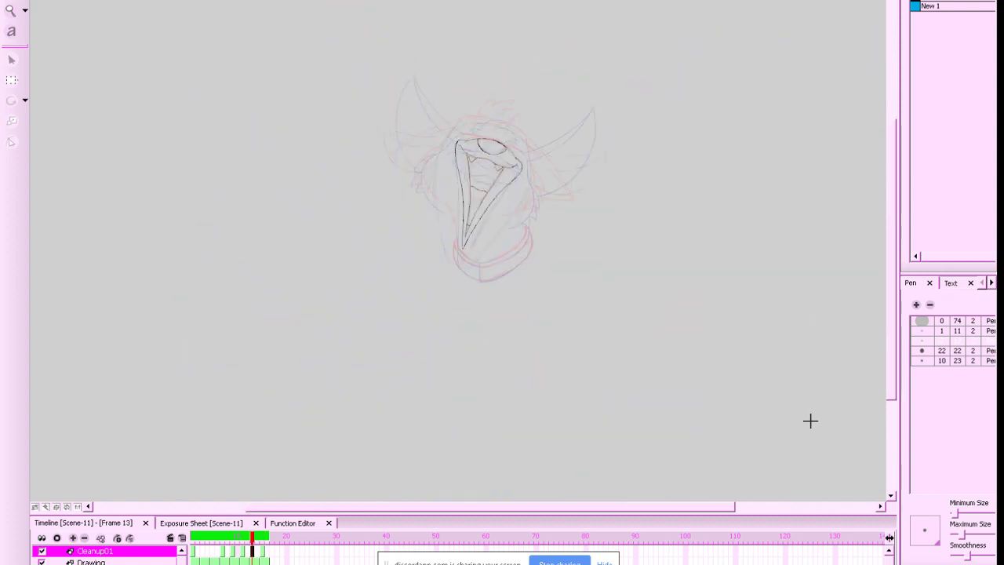
{"action": "key", "text": "f"}
{"action": "key", "text": "g"}
{"action": "key", "text": "g"}
{"action": "key", "text": "f"}
{"action": "key", "text": "alt+o"}
{"action": "key", "text": "2"}
{"action": "key", "text": "2"}
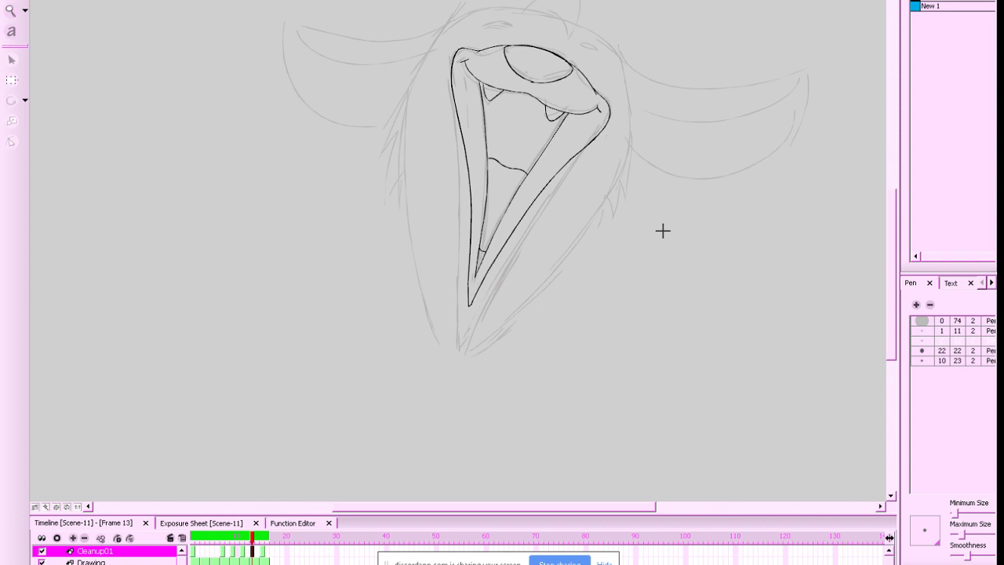
{"action": "left_click_drag", "start_coordinate": [891, 242], "coordinate": [891, 227]}
{"action": "key", "text": "alt+o"}
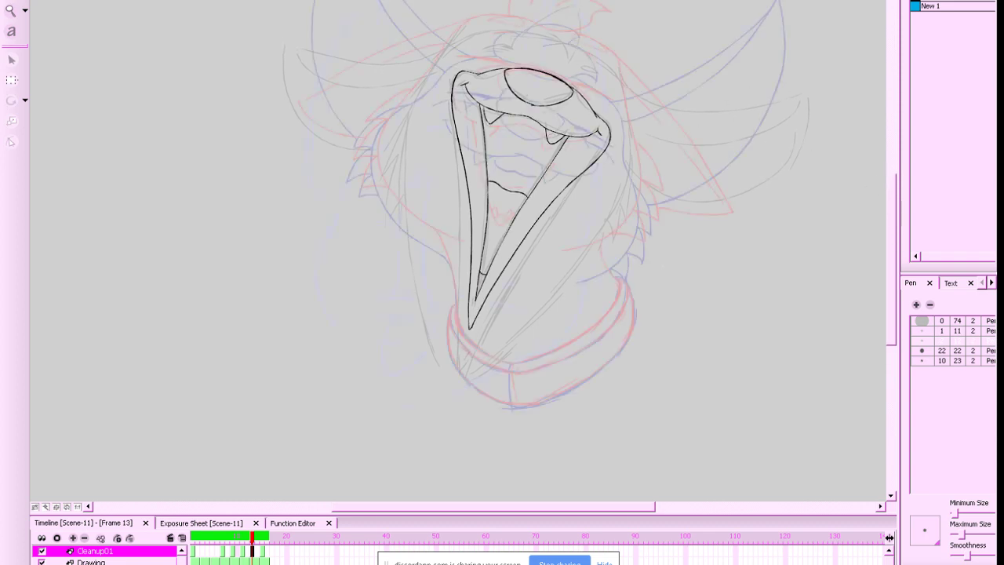
{"action": "key", "text": "alt+o"}
{"action": "key", "text": "shift+l"}
{"action": "key", "text": "f"}
{"action": "key", "text": "f"}
{"action": "key", "text": "g"}
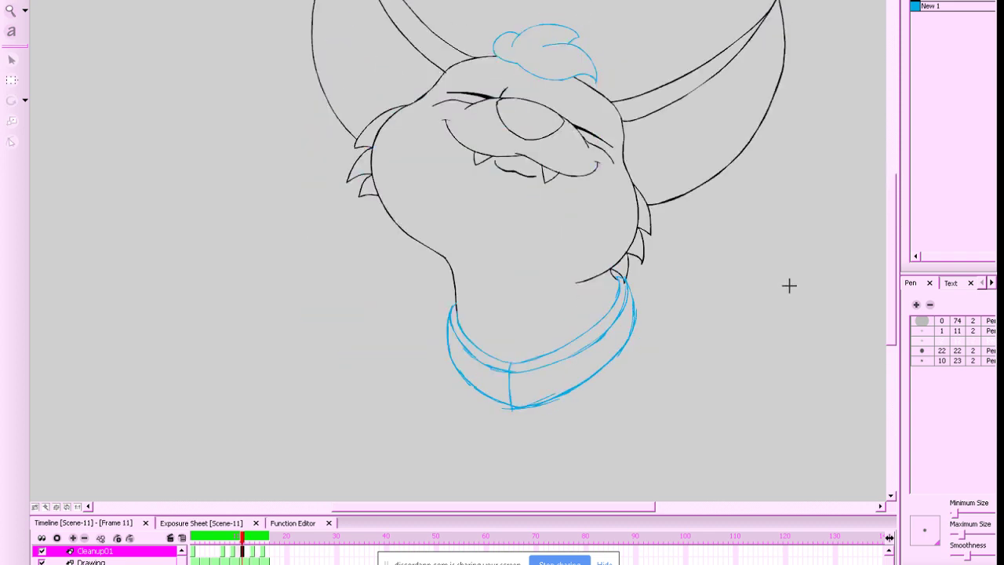
{"action": "key", "text": "period"}
{"action": "key", "text": "comma"}
{"action": "key", "text": "period"}
{"action": "key", "text": "period"}
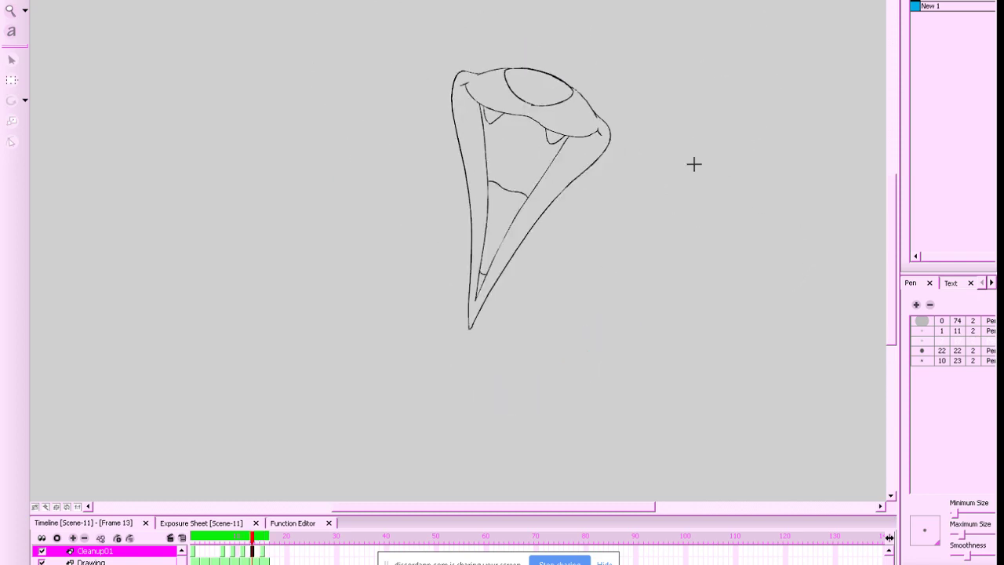
With onion skin on, draw the two closed eyes as thin tapered shapes on either side of the nose
{"action": "key", "text": "shift+l"}
{"action": "key", "text": "space"}
{"action": "left_click_drag", "start_coordinate": [701, 164], "coordinate": [720, 222]}
{"action": "key", "text": "2"}
{"action": "key", "text": "2"}
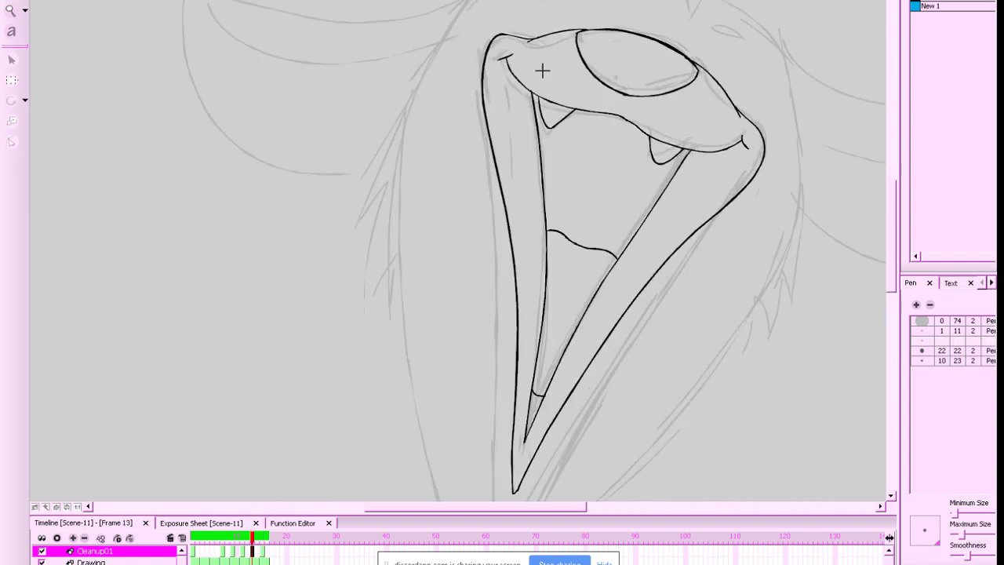
{"action": "key", "text": "alt+o"}
{"action": "scroll", "coordinate": [701, 280], "scroll_direction": "down", "scroll_amount": 2}
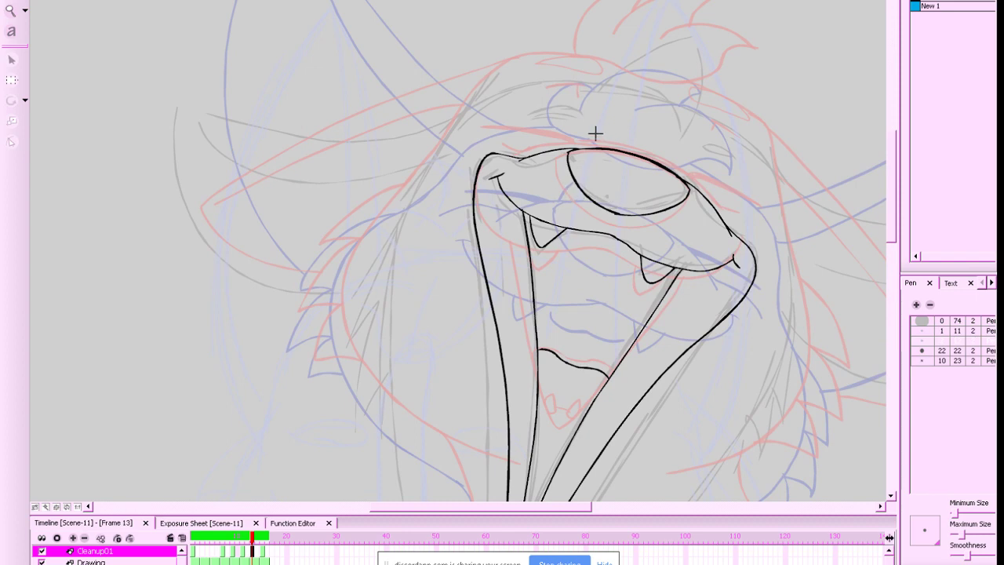
{"action": "mouse_move", "coordinate": [568, 149]}
{"action": "left_mouse_down"}
{"action": "mouse_move", "coordinate": [470, 135]}
{"action": "mouse_move", "coordinate": [563, 154]}
{"action": "mouse_move", "coordinate": [495, 135]}
{"action": "left_mouse_up"}
{"action": "key", "text": "ctrl+z"}
{"action": "left_click_drag", "start_coordinate": [741, 242], "coordinate": [660, 222]}
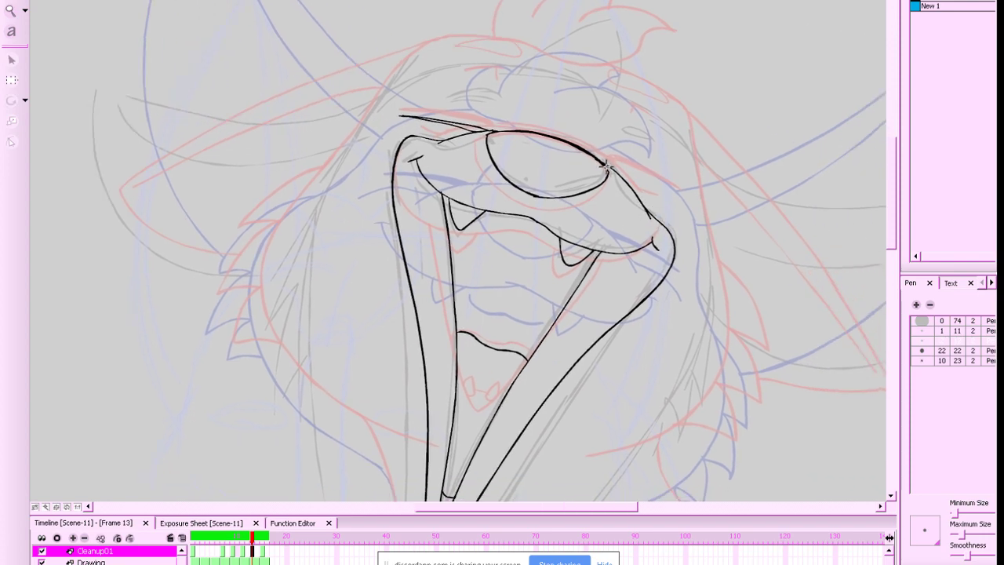
{"action": "mouse_move", "coordinate": [602, 163]}
{"action": "left_mouse_down"}
{"action": "mouse_move", "coordinate": [681, 204]}
{"action": "mouse_move", "coordinate": [606, 169]}
{"action": "left_mouse_up"}
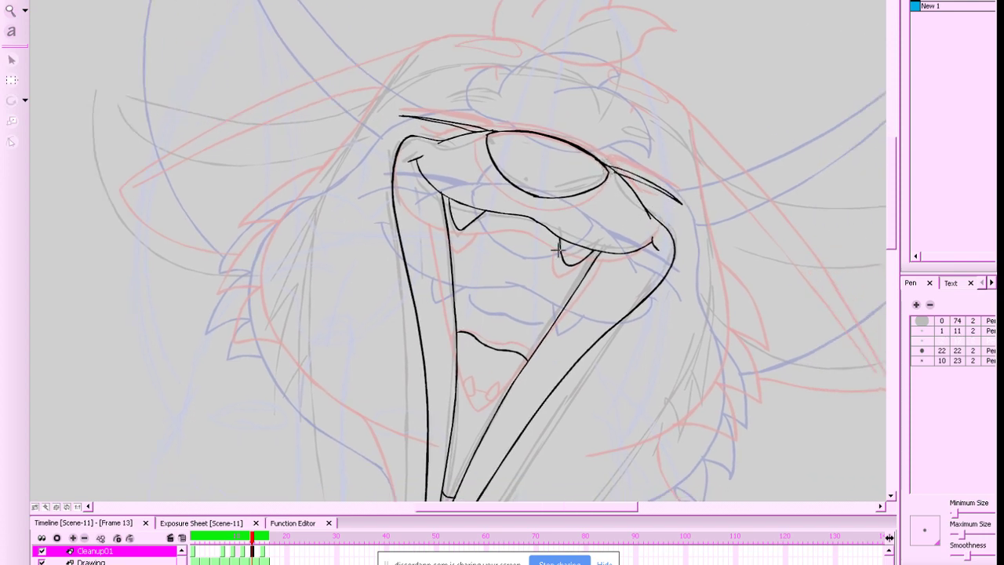
Fill both closed-eye shapes with black
{"action": "left_click_drag", "start_coordinate": [743, 288], "coordinate": [776, 271]}
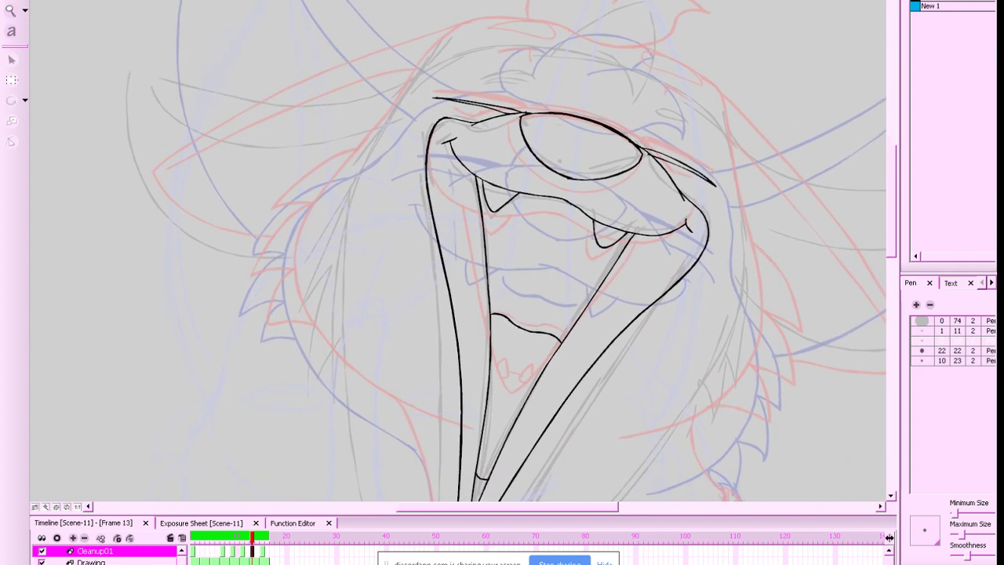
{"action": "left_click", "coordinate": [499, 108]}
{"action": "left_click", "coordinate": [683, 163]}
Flip between frame 13 and its neighbouring drawings to examine how the closed eyes and open mouth move
{"action": "key", "text": "1"}
{"action": "key", "text": "1"}
{"action": "key", "text": "1"}
{"action": "key", "text": "1"}
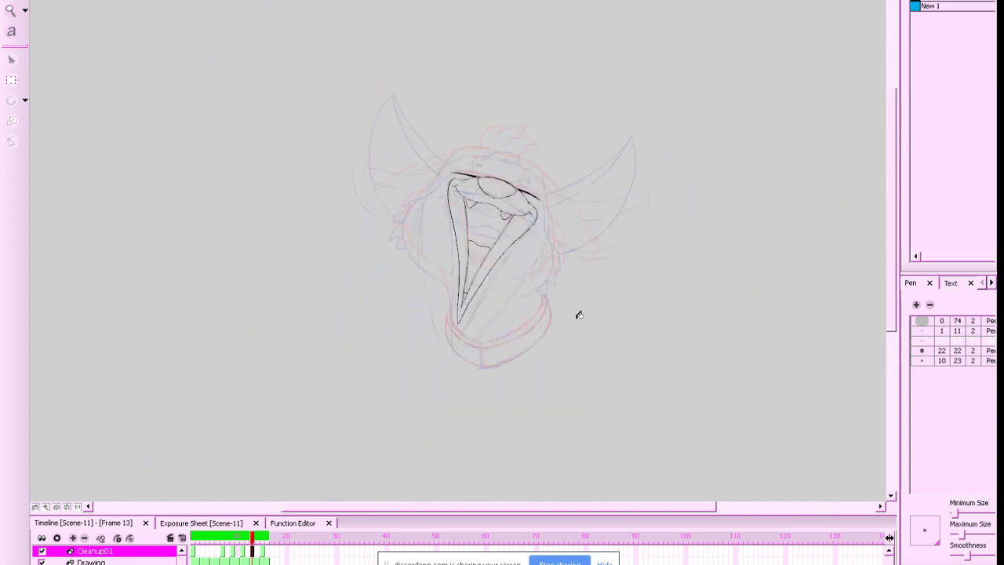
{"action": "key", "text": "2"}
{"action": "key", "text": "2"}
{"action": "key", "text": "f"}
{"action": "key", "text": "g"}
{"action": "key", "text": "g"}
{"action": "key", "text": "f"}
{"action": "key", "text": "f"}
{"action": "key", "text": "g"}
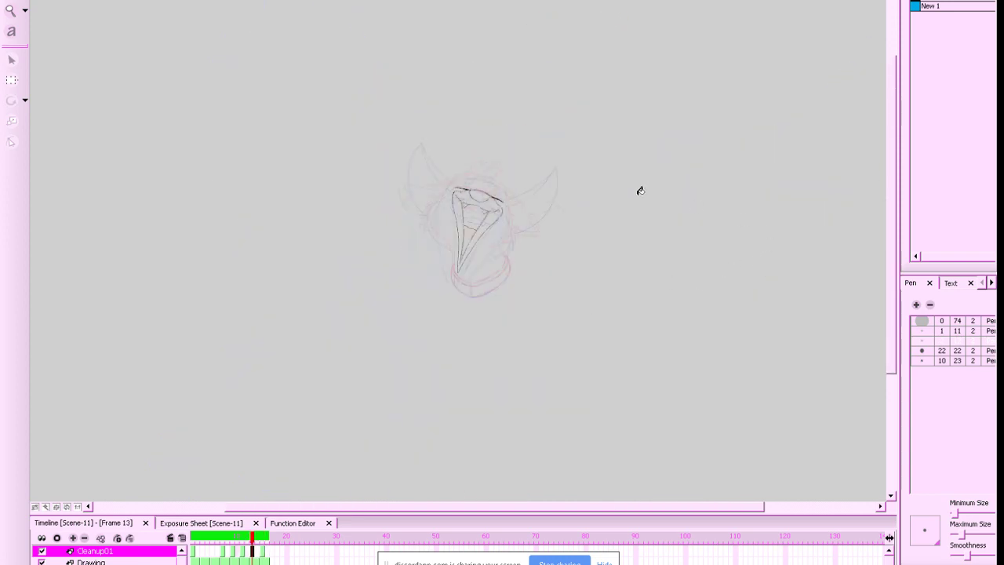
{"action": "key", "text": "2"}
{"action": "key", "text": "2"}
{"action": "key", "text": "2"}
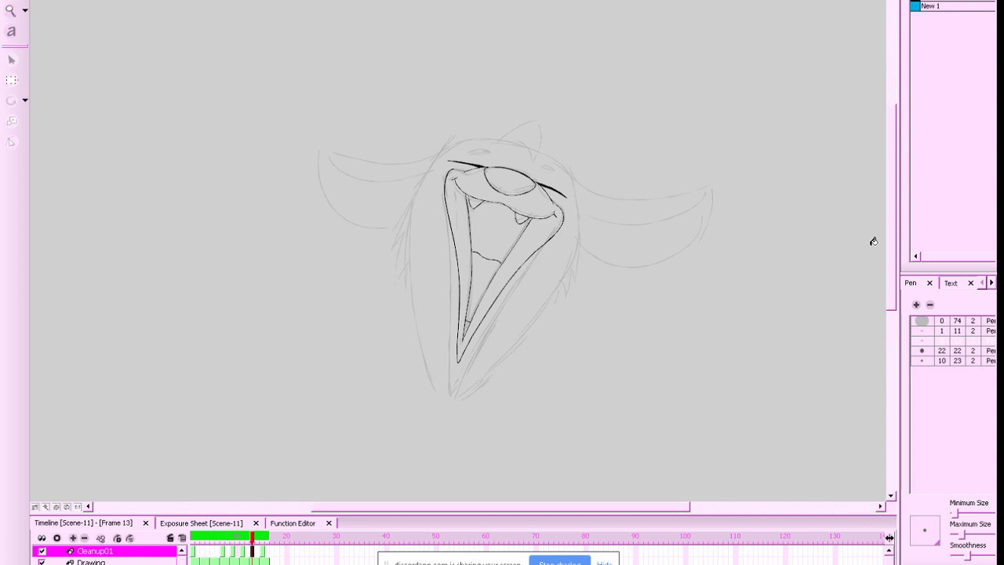
{"action": "key", "text": "f"}
{"action": "key", "text": "g"}
{"action": "key", "text": "g"}
{"action": "key", "text": "f"}
{"action": "key", "text": "g"}
{"action": "key", "text": "f"}
{"action": "key", "text": "plus"}
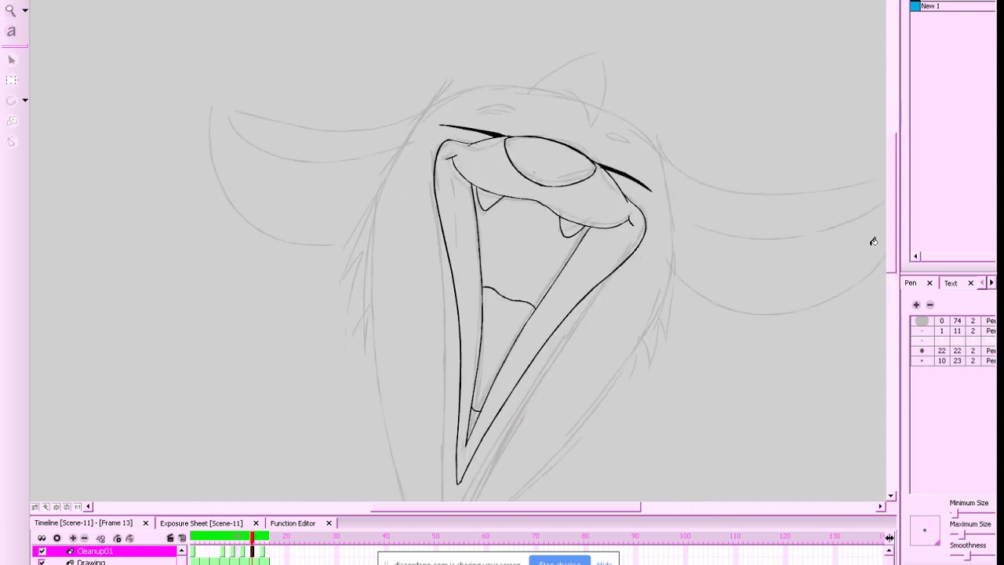
{"action": "key", "text": "g"}
{"action": "key", "text": "f"}
{"action": "mouse_move", "coordinate": [750, 303]}
{"action": "left_mouse_down"}
{"action": "mouse_move", "coordinate": [724, 258]}
{"action": "mouse_move", "coordinate": [762, 233]}
{"action": "left_mouse_up"}
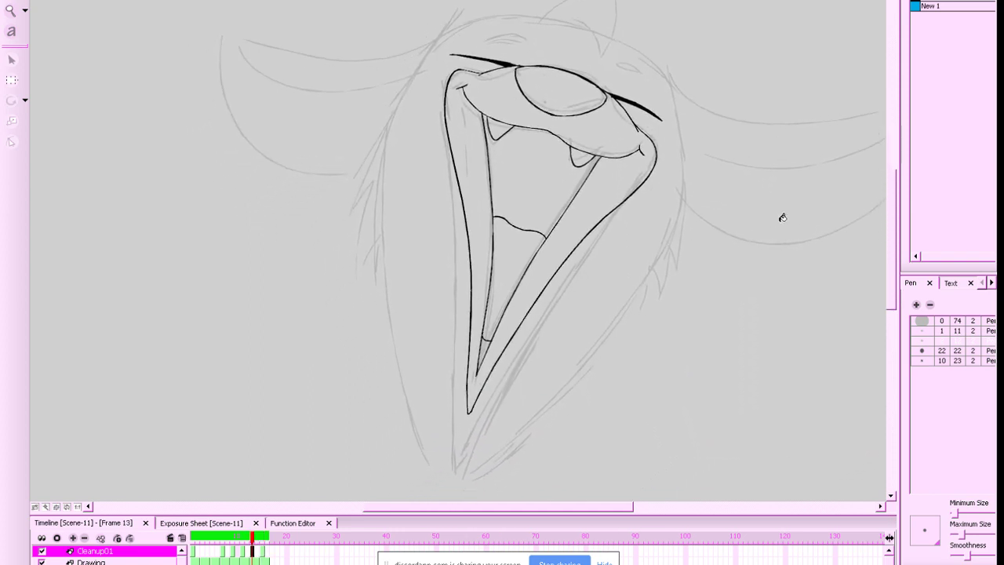
{"action": "key", "text": "g"}
{"action": "key", "text": "f"}
{"action": "left_click_drag", "start_coordinate": [671, 87], "coordinate": [681, 146]}
{"action": "key", "text": "g"}
{"action": "key", "text": "f"}
{"action": "key", "text": "ctrl+z"}
{"action": "mouse_move", "coordinate": [671, 89]}
{"action": "left_mouse_down"}
{"action": "mouse_move", "coordinate": [669, 128]}
{"action": "mouse_move", "coordinate": [572, 392]}
{"action": "mouse_move", "coordinate": [510, 447]}
{"action": "left_mouse_up"}
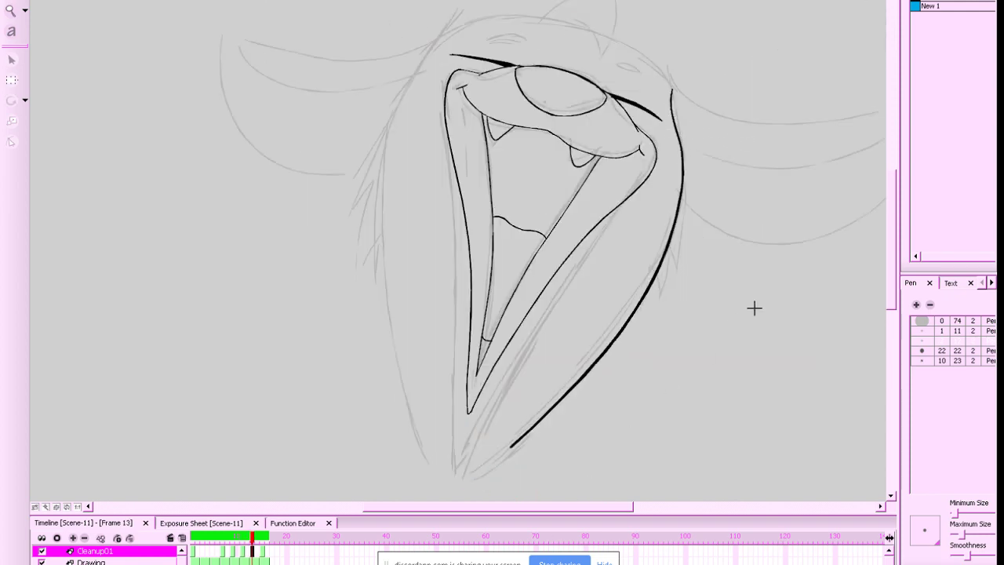
{"action": "key", "text": "g"}
{"action": "key", "text": "f"}
{"action": "key", "text": "g"}
{"action": "key", "text": "f"}
{"action": "key", "text": "ctrl+z"}
{"action": "mouse_move", "coordinate": [669, 77]}
{"action": "left_mouse_down"}
{"action": "mouse_move", "coordinate": [677, 137]}
{"action": "mouse_move", "coordinate": [633, 279]}
{"action": "mouse_move", "coordinate": [444, 475]}
{"action": "left_mouse_up"}
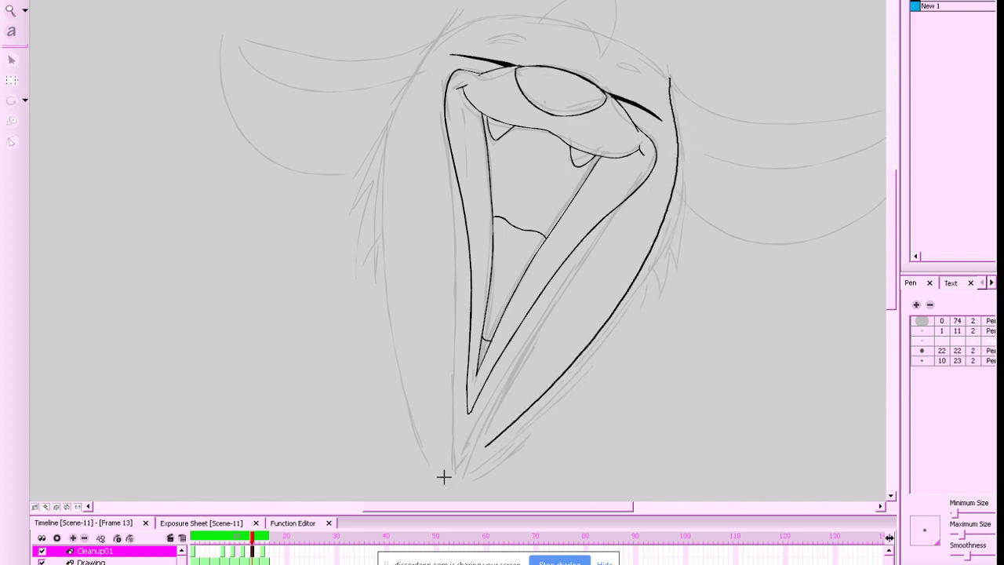
{"action": "key", "text": "f"}
{"action": "key", "text": "g"}
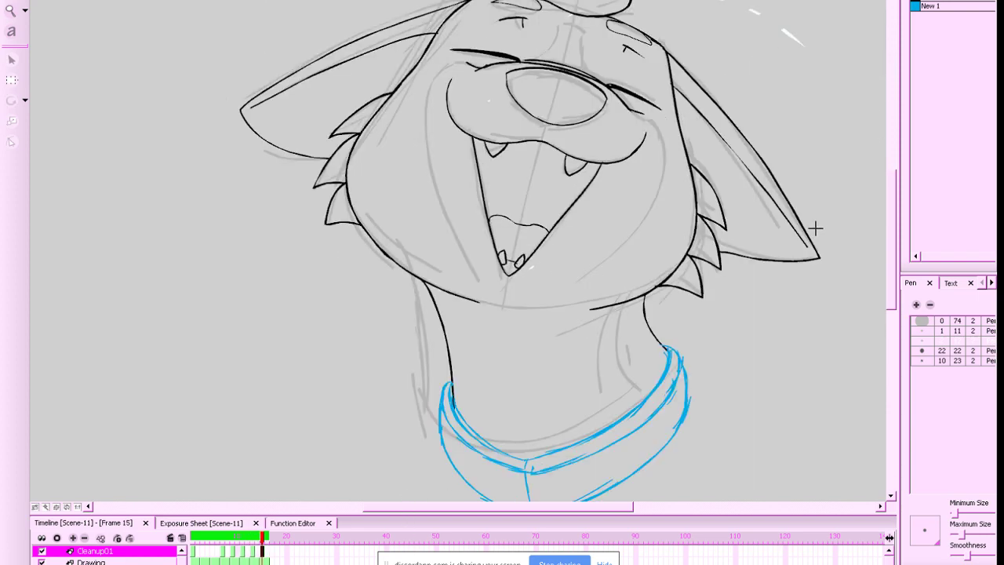
{"action": "key", "text": "g"}
{"action": "key", "text": "ctrl+z"}
Draw the right and left face contours from the temples down toward the chin, slightly inside the rough sketch
{"action": "mouse_move", "coordinate": [671, 82]}
{"action": "left_mouse_down"}
{"action": "mouse_move", "coordinate": [673, 170]}
{"action": "mouse_move", "coordinate": [610, 313]}
{"action": "mouse_move", "coordinate": [468, 464]}
{"action": "left_mouse_up"}
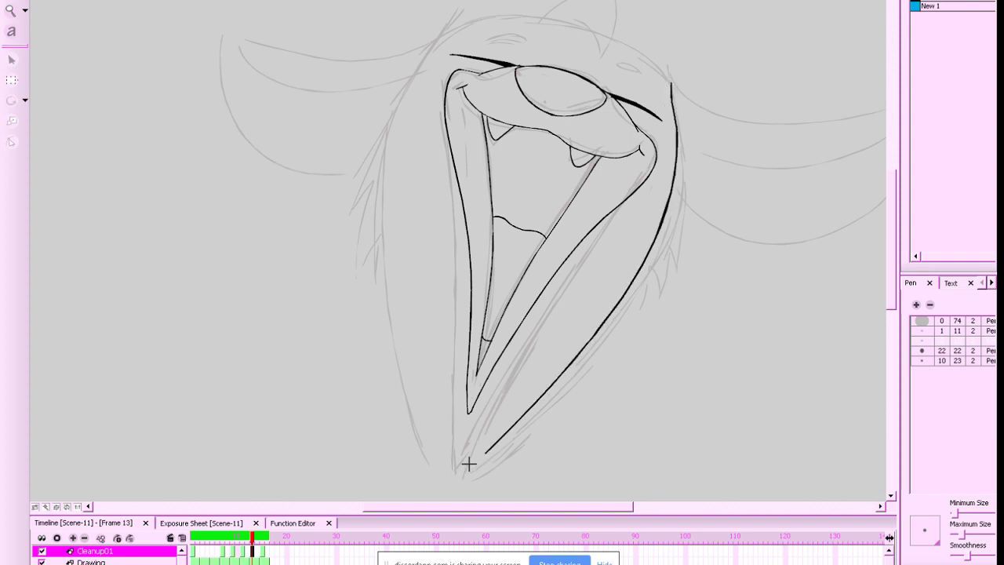
{"action": "key", "text": "f"}
{"action": "key", "text": "g"}
{"action": "mouse_move", "coordinate": [461, 24]}
{"action": "left_mouse_down"}
{"action": "mouse_move", "coordinate": [432, 63]}
{"action": "mouse_move", "coordinate": [395, 258]}
{"action": "mouse_move", "coordinate": [429, 449]}
{"action": "left_mouse_up"}
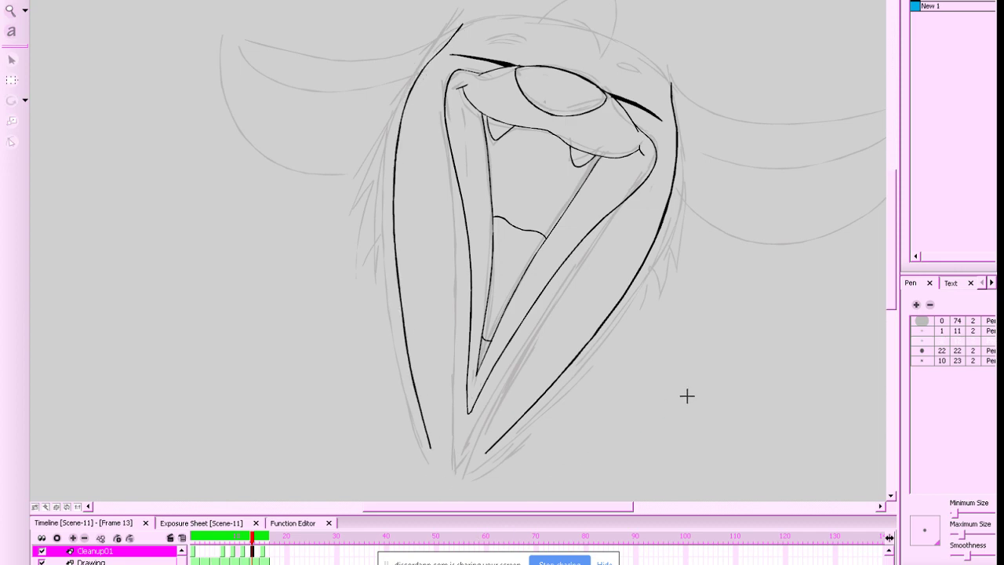
Flip between frame 13 and the neighbouring drawings to compare the new face contours with the adjacent poses
{"action": "key", "text": "f"}
{"action": "key", "text": "f"}
{"action": "key", "text": "g"}
{"action": "key", "text": "g"}
{"action": "left_click_drag", "start_coordinate": [704, 345], "coordinate": [733, 329]}
{"action": "key", "text": "g"}
{"action": "key", "text": "f"}
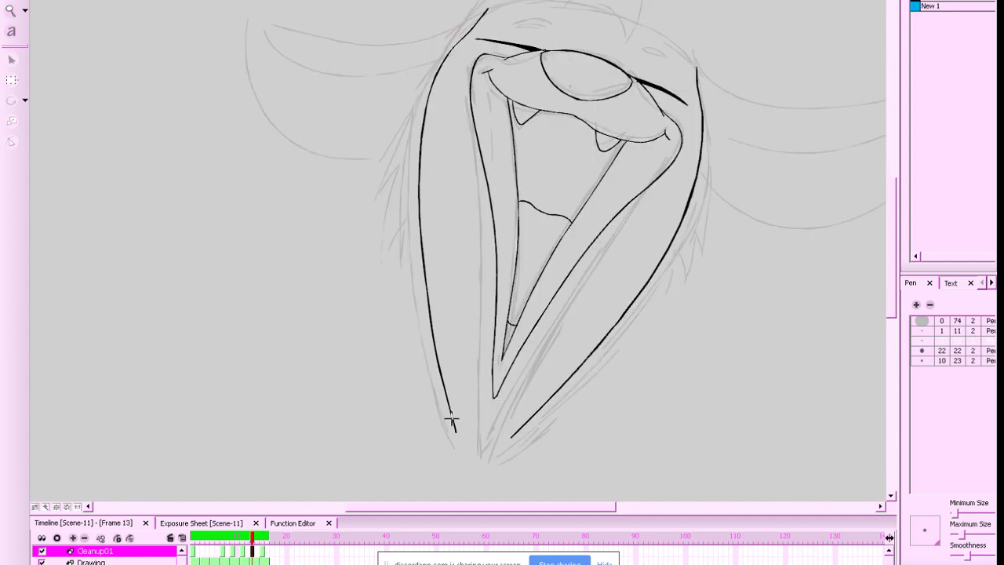
{"action": "key", "text": "f"}
{"action": "key", "text": "g"}
Undo the trial chin stroke and scale the left face contour slightly narrower and shorter
{"action": "left_click_drag", "start_coordinate": [455, 428], "coordinate": [480, 442]}
{"action": "key", "text": "ctrl+z"}
{"action": "key", "text": "alt+s"}
{"action": "left_click", "coordinate": [428, 324]}
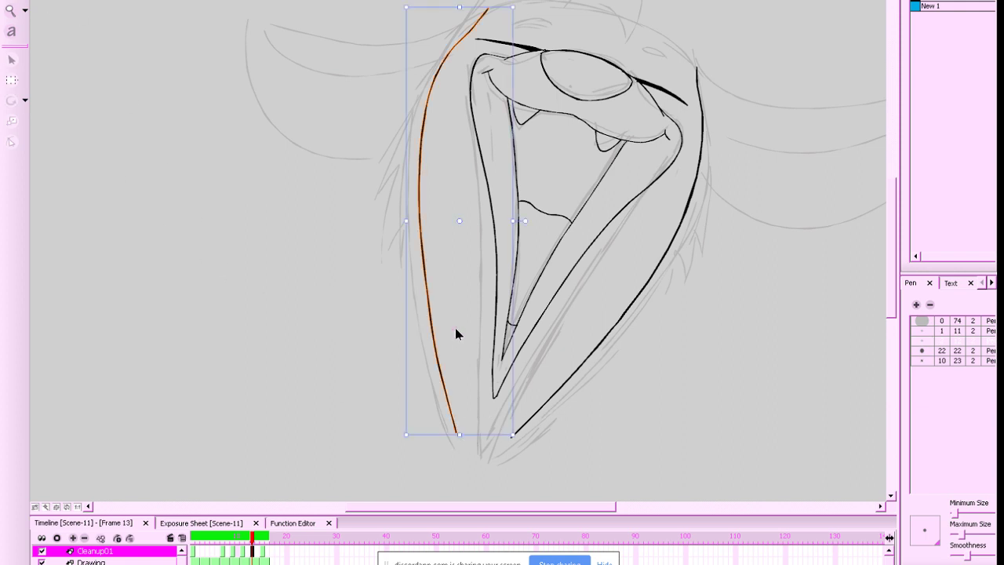
{"action": "left_click_drag", "start_coordinate": [407, 433], "coordinate": [413, 431]}
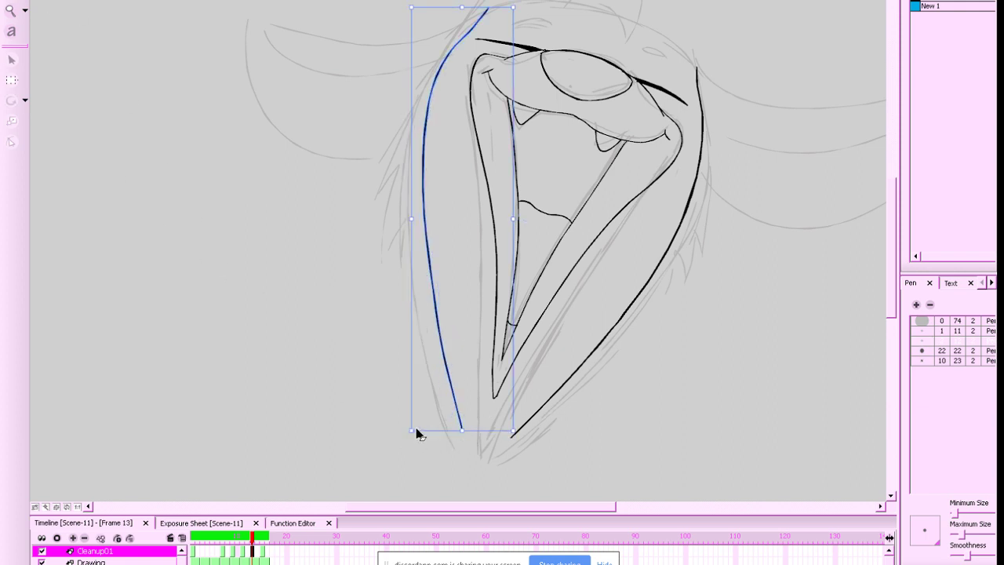
{"action": "left_click_drag", "start_coordinate": [511, 434], "coordinate": [514, 429]}
{"action": "left_click", "coordinate": [506, 434]}
Join the lower ends of the two face contours with a small rounded chin curve
{"action": "left_click_drag", "start_coordinate": [712, 375], "coordinate": [736, 369]}
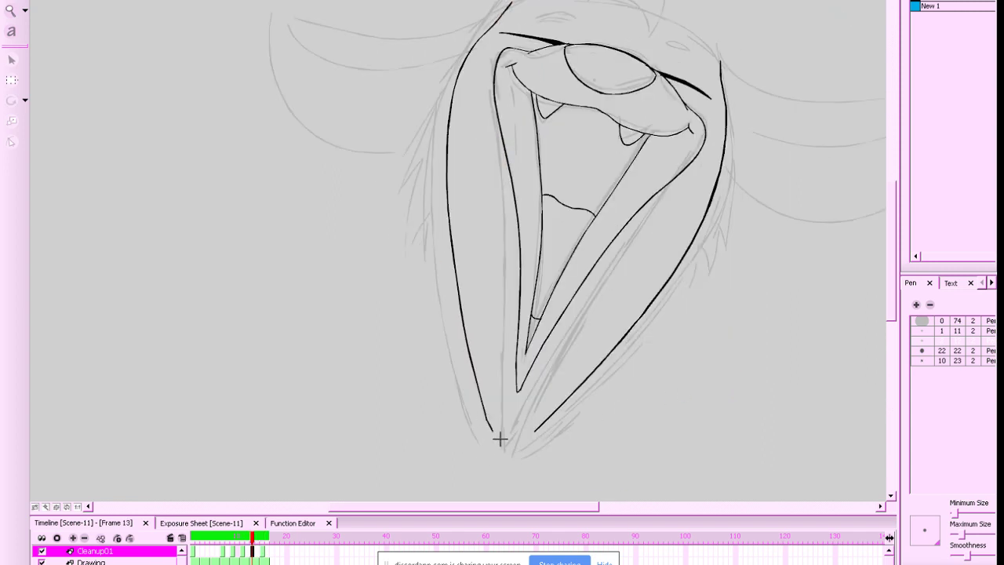
{"action": "key", "text": "ctrl+z"}
{"action": "mouse_move", "coordinate": [485, 419]}
{"action": "left_mouse_down"}
{"action": "mouse_move", "coordinate": [551, 414]}
{"action": "mouse_move", "coordinate": [512, 436]}
{"action": "mouse_move", "coordinate": [490, 427]}
{"action": "mouse_move", "coordinate": [485, 411]}
{"action": "mouse_move", "coordinate": [538, 430]}
{"action": "mouse_move", "coordinate": [491, 424]}
{"action": "mouse_move", "coordinate": [533, 434]}
{"action": "mouse_move", "coordinate": [542, 422]}
{"action": "mouse_move", "coordinate": [510, 437]}
{"action": "mouse_move", "coordinate": [486, 418]}
{"action": "left_mouse_up"}
{"action": "key", "text": "ctrl+z"}
{"action": "key", "text": "ctrl+z"}
{"action": "key", "text": "ctrl+z"}
{"action": "key", "text": "g"}
{"action": "key", "text": "f"}
{"action": "key", "text": "f"}
{"action": "key", "text": "g"}
{"action": "mouse_move", "coordinate": [466, 58]}
{"action": "left_mouse_down"}
{"action": "mouse_move", "coordinate": [411, 161]}
{"action": "mouse_move", "coordinate": [439, 152]}
{"action": "left_mouse_up"}
{"action": "key", "text": "f"}
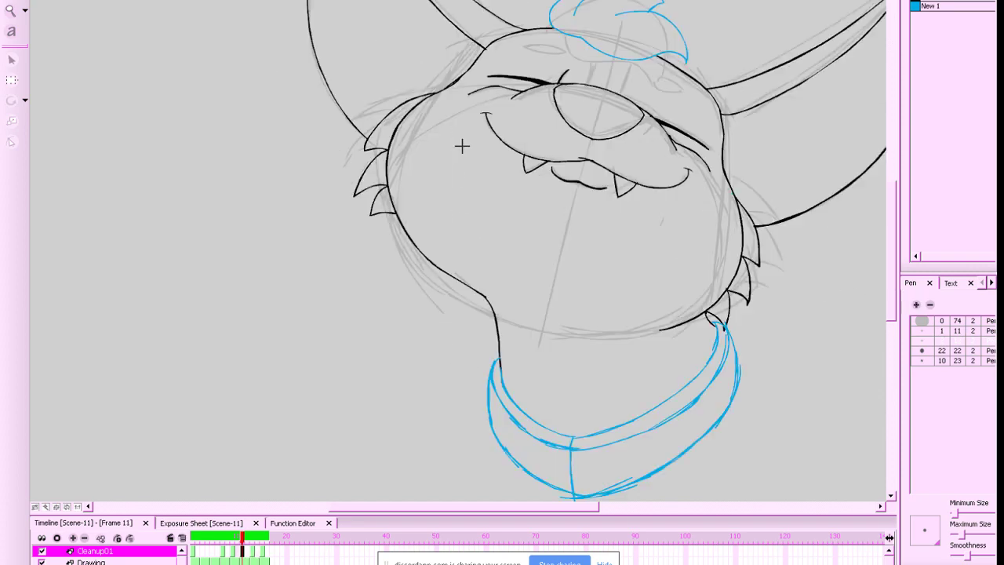
{"action": "key", "text": "g"}
{"action": "key", "text": "ctrl+z"}
{"action": "key", "text": "ctrl+z"}
Draw three jagged cheek-fur tufts along the outside of the left face contour
{"action": "mouse_move", "coordinate": [462, 66]}
{"action": "left_mouse_down"}
{"action": "mouse_move", "coordinate": [421, 165]}
{"action": "mouse_move", "coordinate": [438, 149]}
{"action": "mouse_move", "coordinate": [418, 232]}
{"action": "mouse_move", "coordinate": [441, 213]}
{"action": "mouse_move", "coordinate": [431, 257]}
{"action": "mouse_move", "coordinate": [452, 243]}
{"action": "left_mouse_up"}
{"action": "key", "text": "g"}
{"action": "key", "text": "f"}
{"action": "key", "text": "f"}
{"action": "key", "text": "g"}
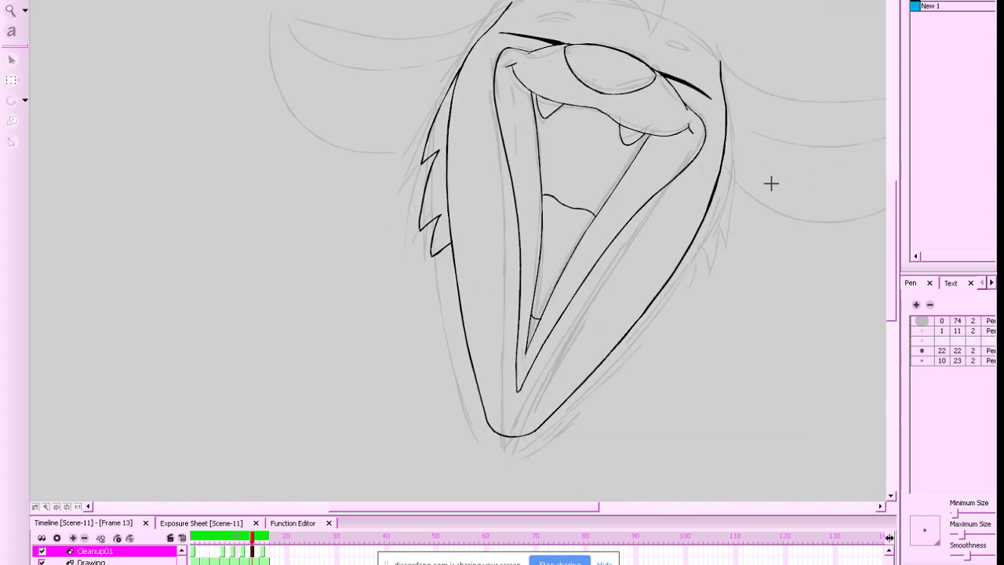
Draw the jagged cheek fur along the right face contour and check it against the neighbouring drawings
{"action": "mouse_move", "coordinate": [726, 112]}
{"action": "left_mouse_down"}
{"action": "mouse_move", "coordinate": [722, 225]}
{"action": "mouse_move", "coordinate": [715, 212]}
{"action": "mouse_move", "coordinate": [709, 262]}
{"action": "mouse_move", "coordinate": [697, 251]}
{"action": "mouse_move", "coordinate": [677, 266]}
{"action": "left_mouse_up"}
{"action": "key", "text": "1"}
{"action": "key", "text": "1"}
{"action": "key", "text": "f"}
{"action": "key", "text": "g"}
{"action": "key", "text": "g"}
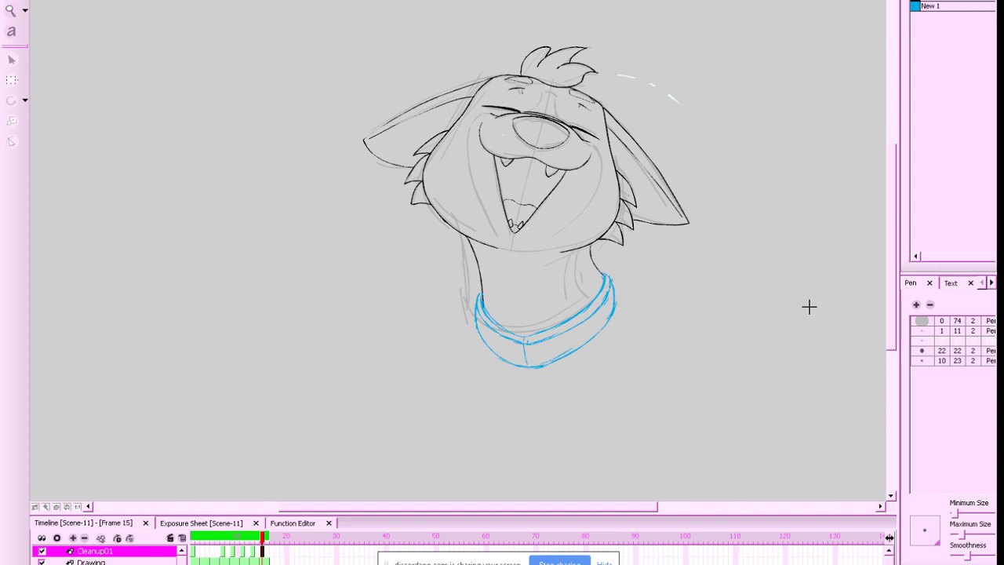
{"action": "key", "text": "comma"}
{"action": "key", "text": "comma"}
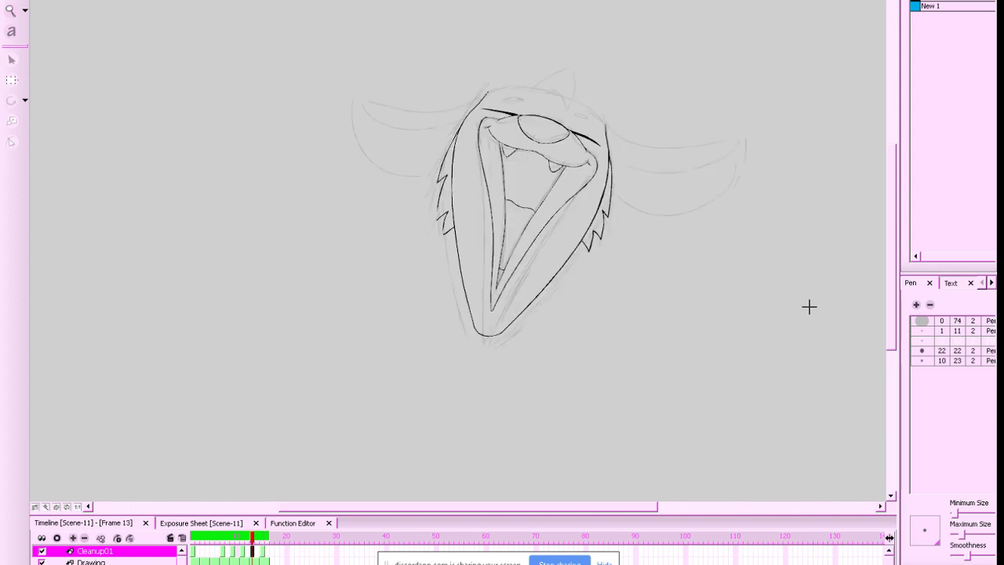
{"action": "key", "text": "2"}
{"action": "key", "text": "2"}
{"action": "key", "text": "2"}
{"action": "key", "text": "space"}
{"action": "left_click_drag", "start_coordinate": [761, 240], "coordinate": [582, 296]}
{"action": "key", "text": "1"}
{"action": "left_click_drag", "start_coordinate": [684, 267], "coordinate": [738, 305]}
{"action": "key", "text": "g"}
{"action": "key", "text": "f"}
{"action": "mouse_move", "coordinate": [405, 108]}
{"action": "left_mouse_down"}
{"action": "mouse_move", "coordinate": [425, 92]}
{"action": "mouse_move", "coordinate": [472, 89]}
{"action": "mouse_move", "coordinate": [545, 103]}
{"action": "left_mouse_up"}
{"action": "key", "text": "period"}
{"action": "key", "text": "comma"}
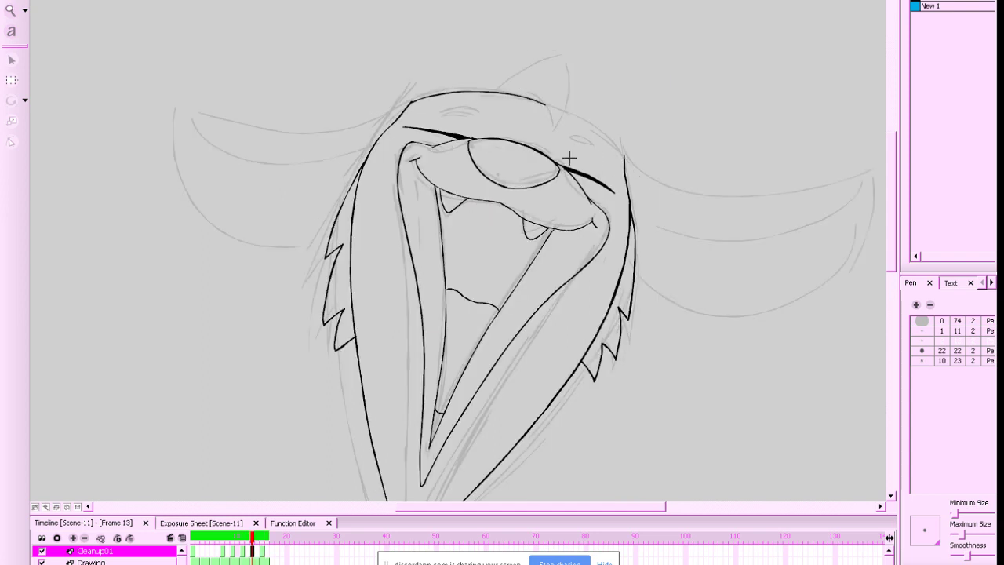
{"action": "key", "text": "ctrl+z"}
{"action": "mouse_move", "coordinate": [410, 102]}
{"action": "left_mouse_down"}
{"action": "mouse_move", "coordinate": [448, 91]}
{"action": "mouse_move", "coordinate": [546, 104]}
{"action": "left_mouse_up"}
{"action": "key", "text": "ctrl+z"}
{"action": "mouse_move", "coordinate": [409, 102]}
{"action": "left_mouse_down"}
{"action": "mouse_move", "coordinate": [513, 94]}
{"action": "mouse_move", "coordinate": [550, 103]}
{"action": "left_mouse_up"}
{"action": "key", "text": "ctrl+z"}
{"action": "key", "text": "period"}
{"action": "key", "text": "comma"}
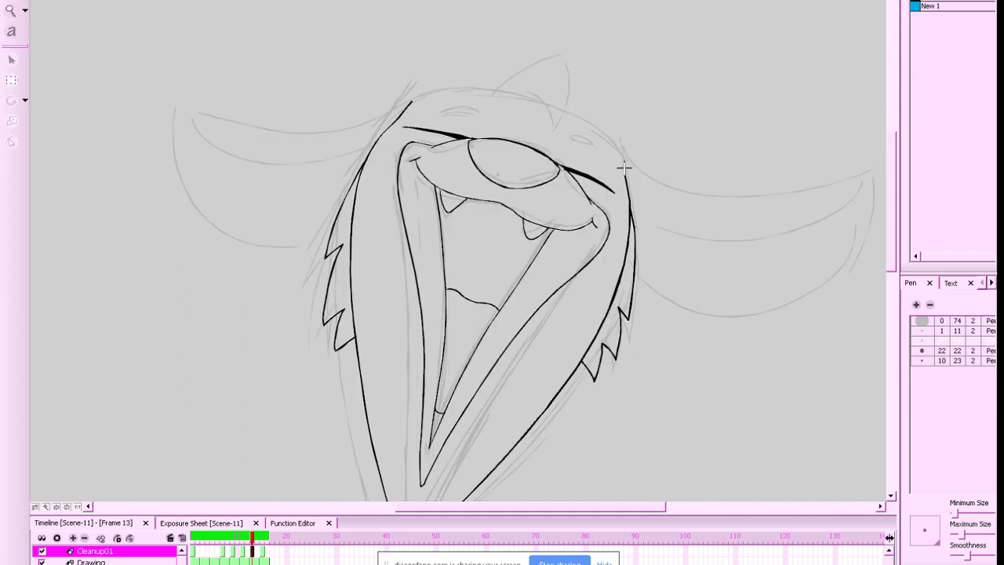
{"action": "mouse_move", "coordinate": [623, 157]}
{"action": "left_mouse_down"}
{"action": "mouse_move", "coordinate": [586, 116]}
{"action": "mouse_move", "coordinate": [520, 89]}
{"action": "mouse_move", "coordinate": [460, 85]}
{"action": "mouse_move", "coordinate": [407, 102]}
{"action": "left_mouse_up"}
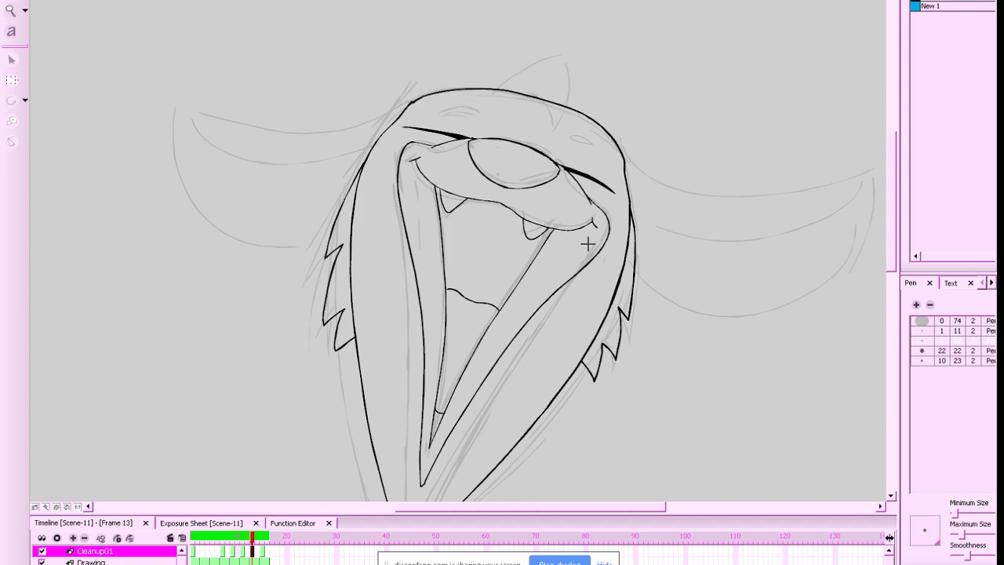
{"action": "key", "text": "g"}
{"action": "key", "text": "g"}
{"action": "key", "text": "ctrl+z"}
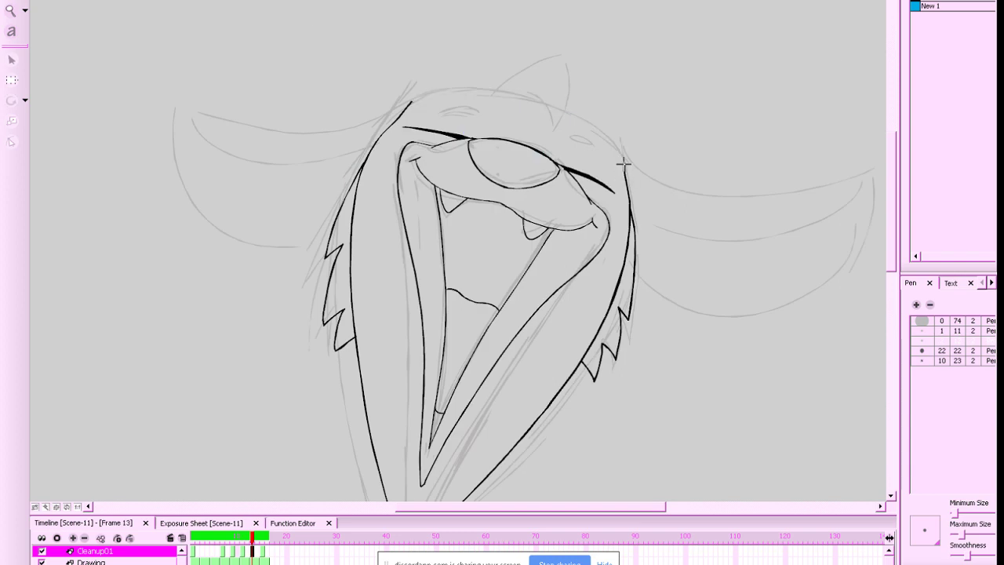
Draw the curved top of the head from the right face contour across to the left one
{"action": "mouse_move", "coordinate": [623, 163]}
{"action": "left_mouse_down"}
{"action": "mouse_move", "coordinate": [603, 135]}
{"action": "mouse_move", "coordinate": [558, 108]}
{"action": "mouse_move", "coordinate": [502, 88]}
{"action": "mouse_move", "coordinate": [423, 95]}
{"action": "mouse_move", "coordinate": [444, 90]}
{"action": "left_mouse_up"}
{"action": "key", "text": "ctrl+z"}
{"action": "key", "text": "ctrl+z"}
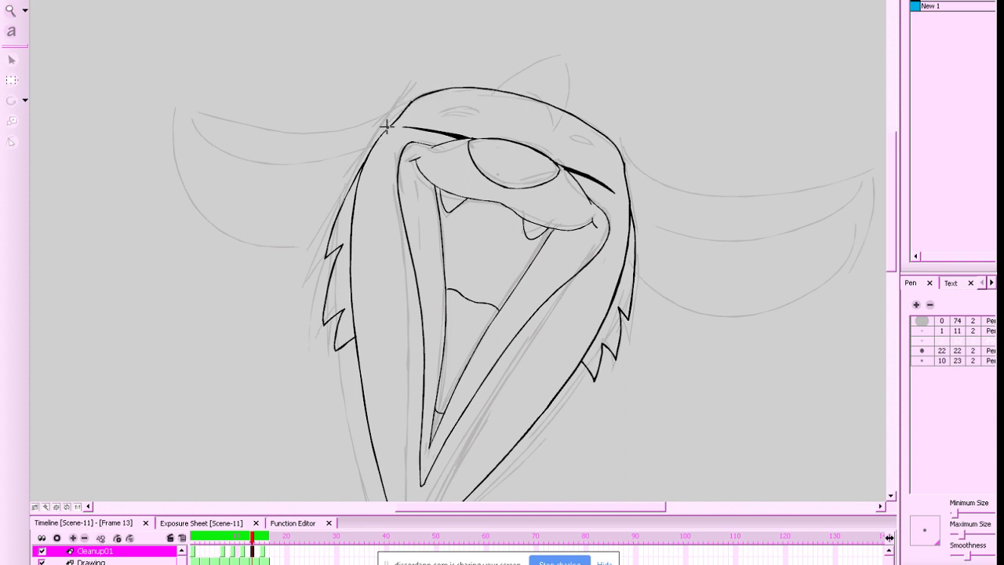
Compare the frame 13 head drawing with the neighbouring Cleanup01 drawings by flipping between frames
{"action": "key", "text": "1"}
{"action": "key", "text": "1"}
{"action": "key", "text": "1"}
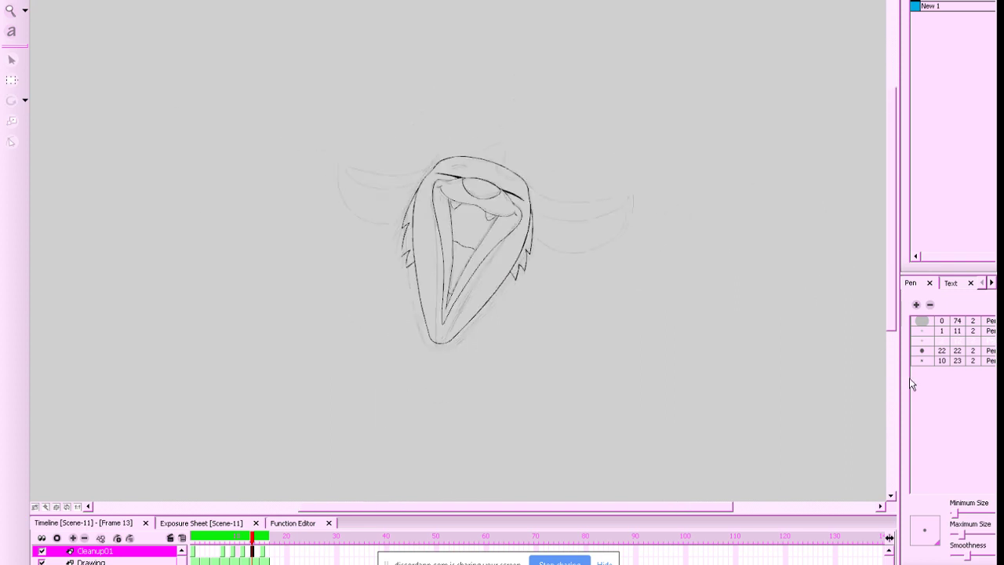
{"action": "key", "text": "g"}
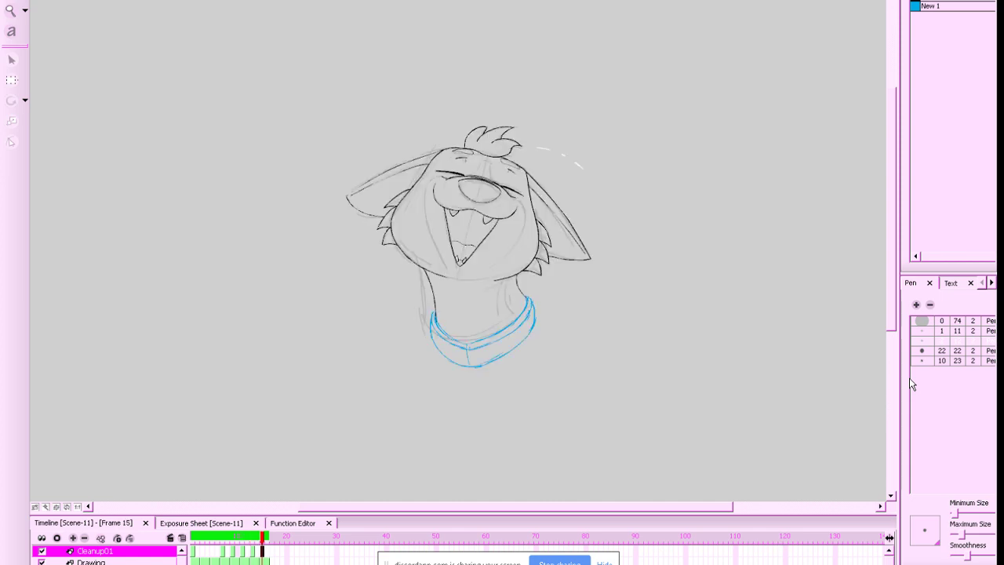
{"action": "key", "text": "f"}
{"action": "key", "text": "f"}
{"action": "key", "text": "g"}
{"action": "key", "text": "g"}
{"action": "key", "text": "f"}
{"action": "key", "text": "1"}
{"action": "key", "text": "1"}
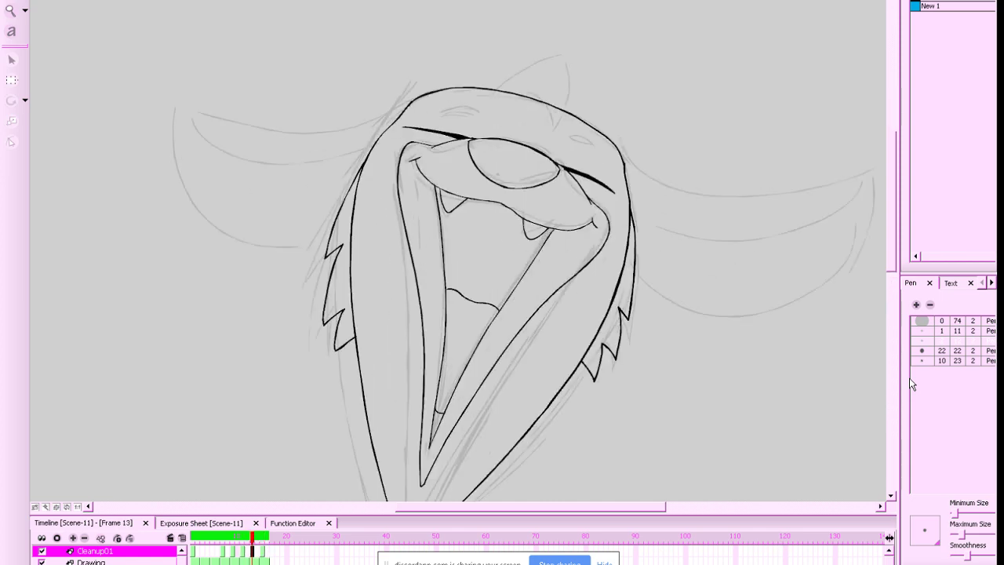
{"action": "left_click_drag", "start_coordinate": [755, 295], "coordinate": [851, 307]}
{"action": "left_click_drag", "start_coordinate": [786, 282], "coordinate": [766, 287]}
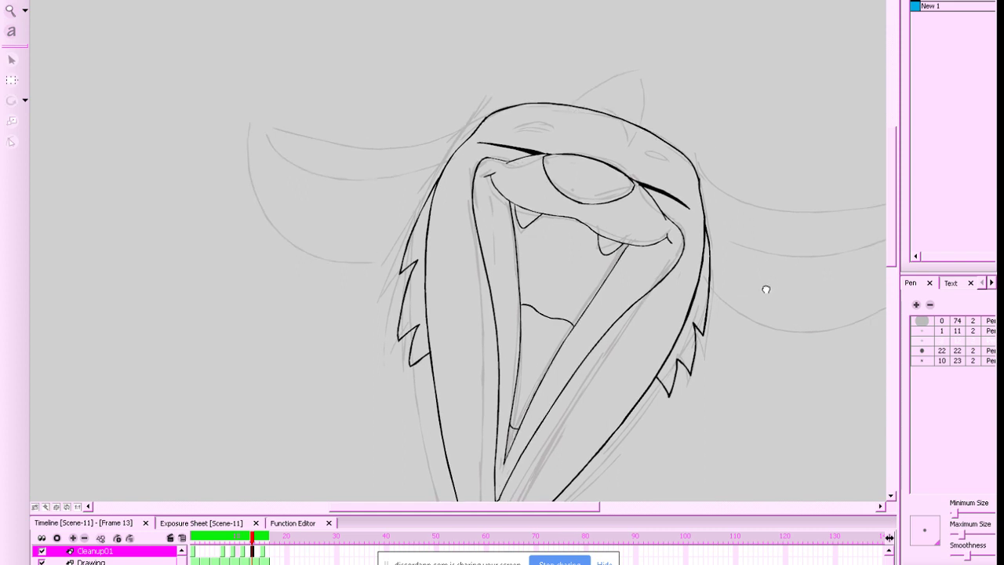
Turn on onion skin and draw the outline of the left ear from the head's upper corner around to the cheek fur
{"action": "key", "text": "g"}
{"action": "key", "text": "f"}
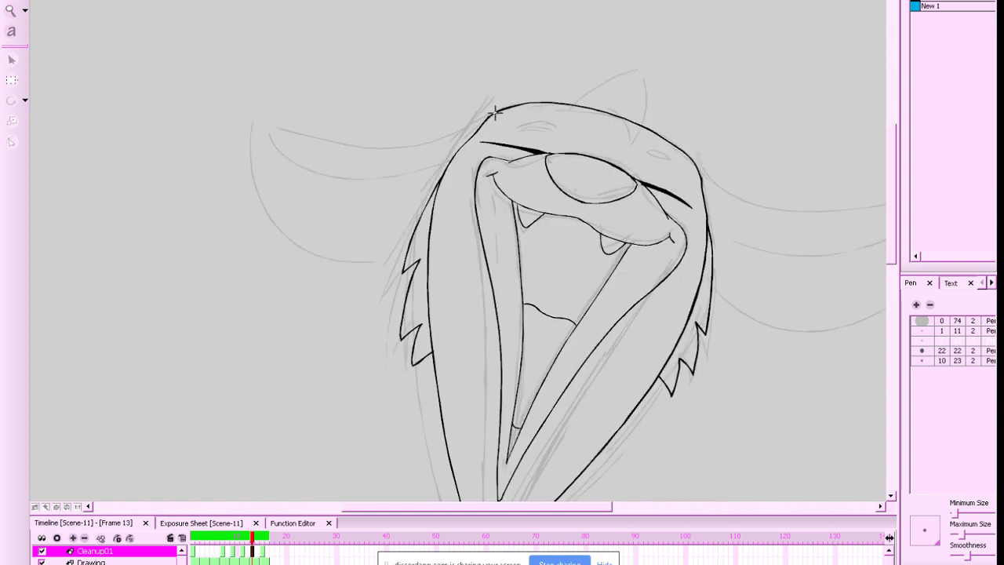
{"action": "key", "text": "alt+shift+o"}
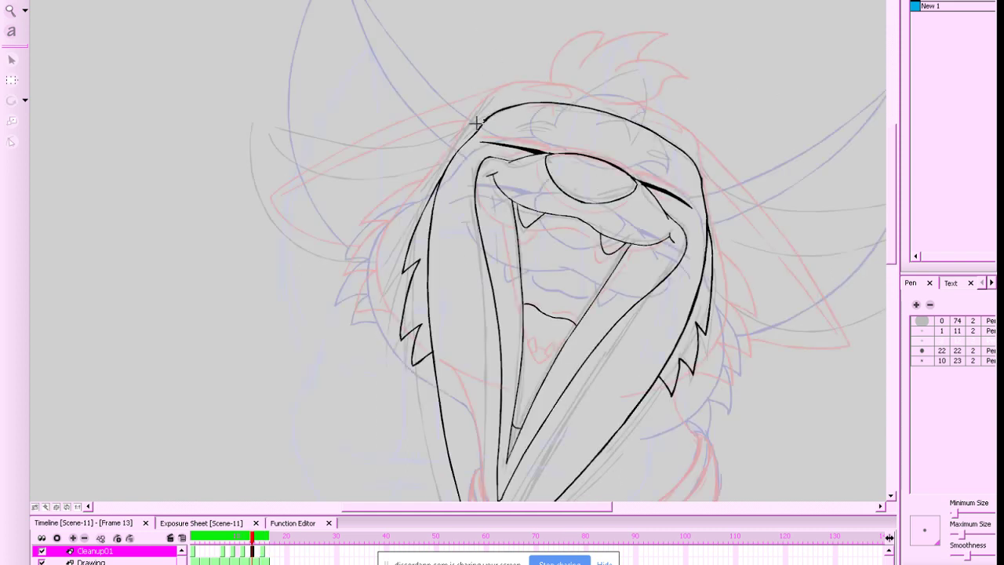
{"action": "mouse_move", "coordinate": [487, 118]}
{"action": "left_mouse_down"}
{"action": "mouse_move", "coordinate": [426, 141]}
{"action": "mouse_move", "coordinate": [342, 142]}
{"action": "mouse_move", "coordinate": [253, 108]}
{"action": "mouse_move", "coordinate": [264, 200]}
{"action": "mouse_move", "coordinate": [335, 249]}
{"action": "mouse_move", "coordinate": [414, 251]}
{"action": "left_mouse_up"}
{"action": "key", "text": "g"}
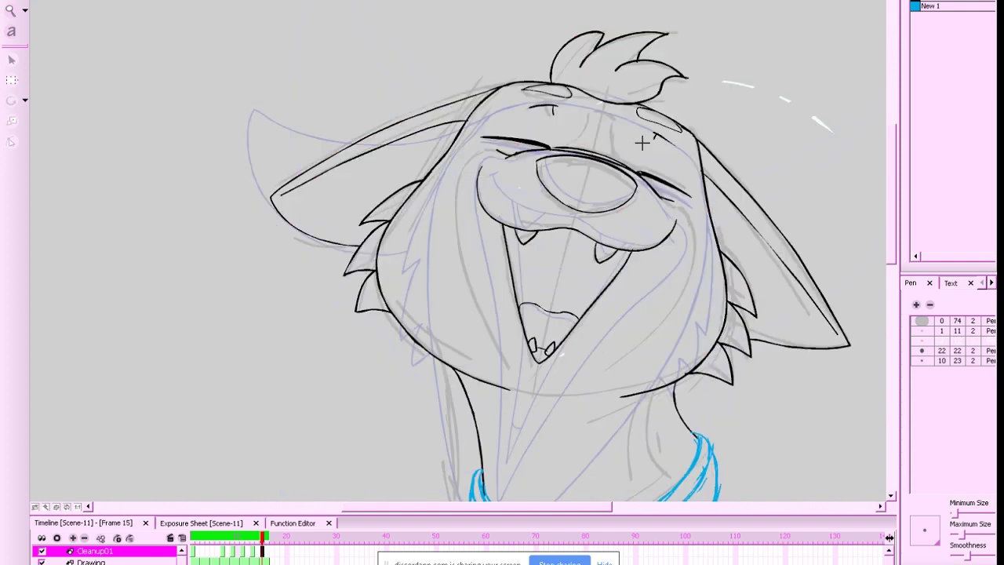
{"action": "key", "text": "f"}
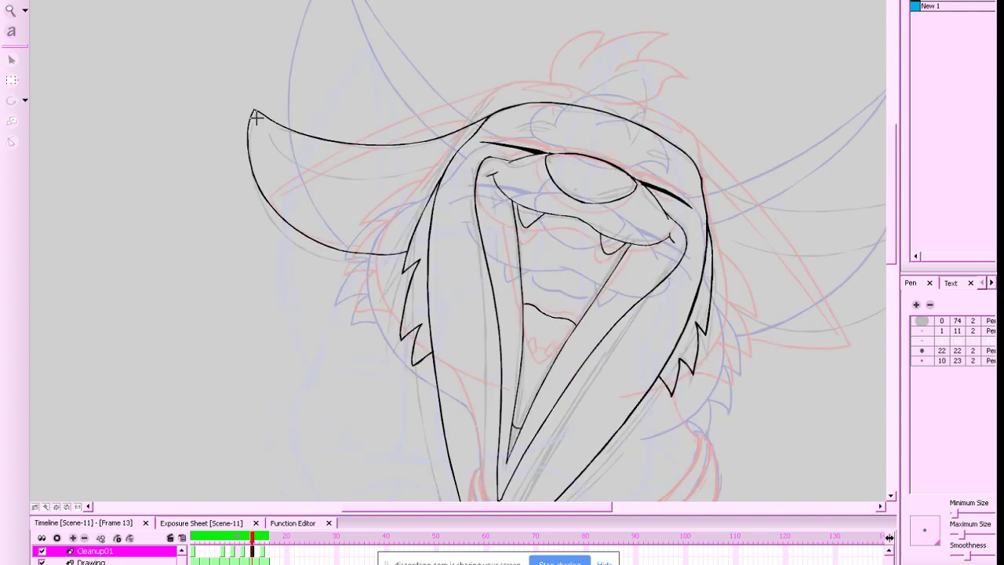
Draw the left ear's inner fold and the thin inner rim line running down from its tip
{"action": "mouse_move", "coordinate": [256, 116]}
{"action": "left_mouse_down"}
{"action": "mouse_move", "coordinate": [292, 157]}
{"action": "mouse_move", "coordinate": [407, 167]}
{"action": "mouse_move", "coordinate": [470, 139]}
{"action": "left_mouse_up"}
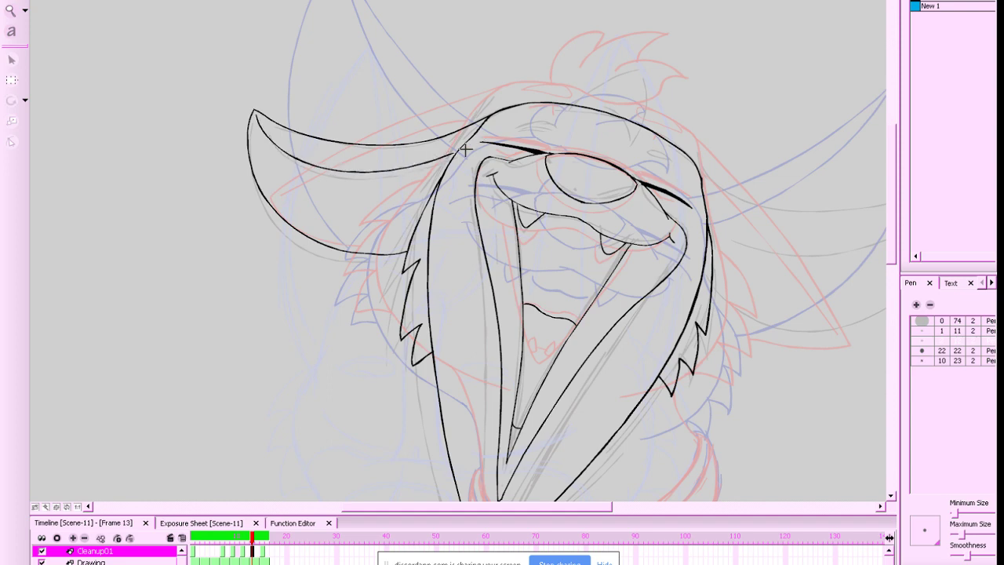
{"action": "key", "text": "g"}
{"action": "key", "text": "f"}
{"action": "left_click_drag", "start_coordinate": [255, 116], "coordinate": [279, 194]}
{"action": "key", "text": "ctrl+z"}
{"action": "mouse_move", "coordinate": [254, 116]}
{"action": "left_mouse_down"}
{"action": "mouse_move", "coordinate": [266, 191]}
{"action": "mouse_move", "coordinate": [281, 218]}
{"action": "mouse_move", "coordinate": [250, 153]}
{"action": "mouse_move", "coordinate": [253, 116]}
{"action": "mouse_move", "coordinate": [266, 114]}
{"action": "mouse_move", "coordinate": [285, 221]}
{"action": "left_mouse_up"}
{"action": "key", "text": "ctrl+z"}
{"action": "key", "text": "ctrl+z"}
Draw the right ear's curved outline and the inner fold running from its tip back to the head
{"action": "left_click_drag", "start_coordinate": [733, 276], "coordinate": [548, 252]}
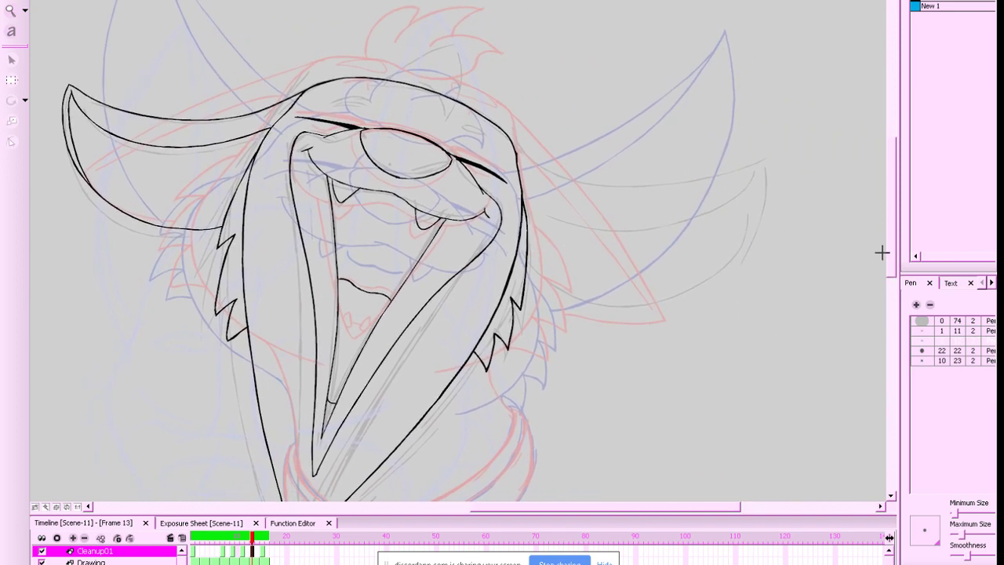
{"action": "key", "text": "g"}
{"action": "key", "text": "f"}
{"action": "mouse_move", "coordinate": [510, 143]}
{"action": "left_mouse_down"}
{"action": "mouse_move", "coordinate": [525, 162]}
{"action": "mouse_move", "coordinate": [668, 189]}
{"action": "mouse_move", "coordinate": [764, 161]}
{"action": "mouse_move", "coordinate": [765, 181]}
{"action": "mouse_move", "coordinate": [690, 281]}
{"action": "mouse_move", "coordinate": [529, 273]}
{"action": "left_mouse_up"}
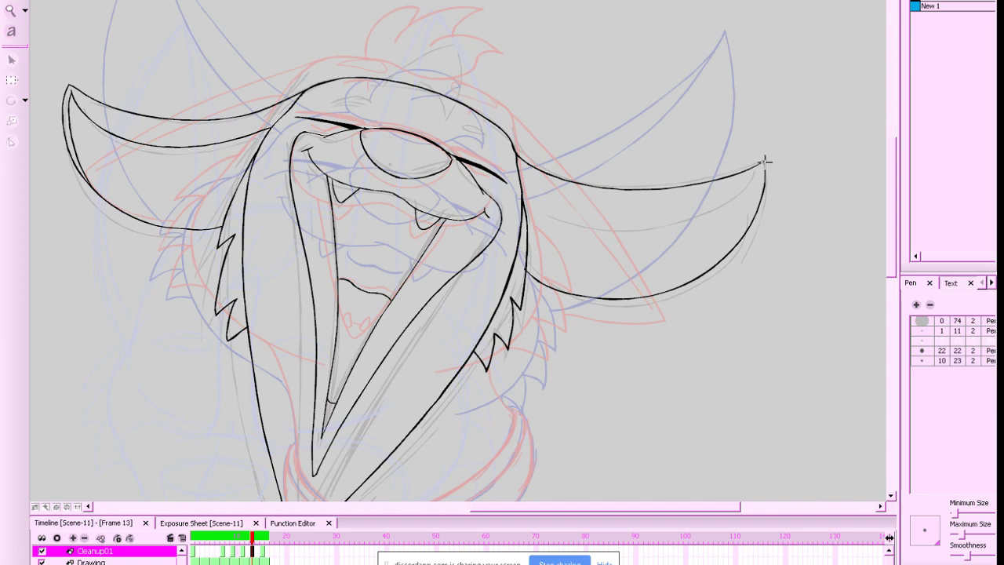
{"action": "mouse_move", "coordinate": [757, 163]}
{"action": "left_mouse_down"}
{"action": "mouse_move", "coordinate": [710, 202]}
{"action": "mouse_move", "coordinate": [598, 217]}
{"action": "mouse_move", "coordinate": [521, 200]}
{"action": "left_mouse_up"}
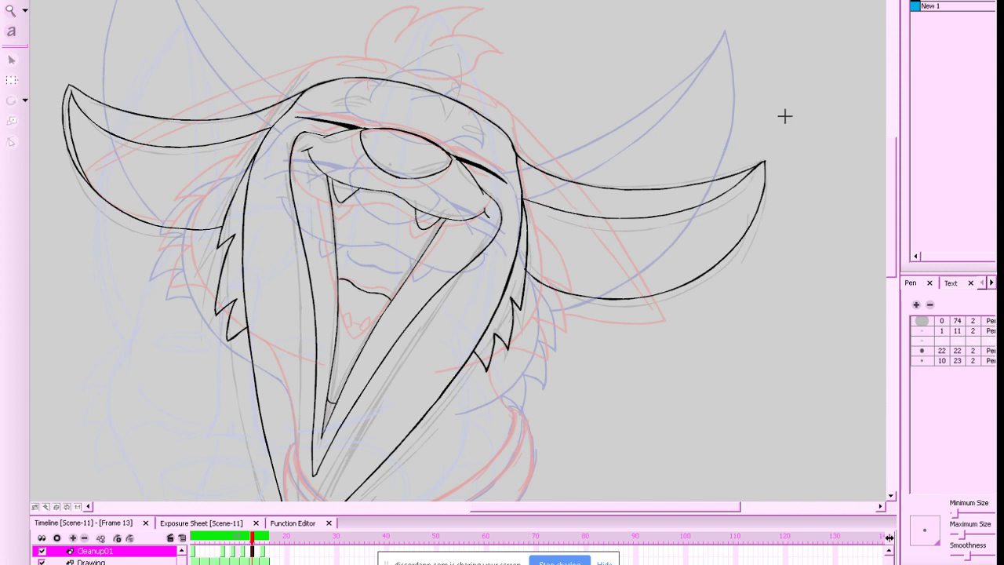
Check both finished ears against the neighbouring drawings by flipping between the frames
{"action": "key", "text": "1"}
{"action": "key", "text": "1"}
{"action": "key", "text": "1"}
{"action": "key", "text": "g"}
{"action": "key", "text": "f"}
{"action": "key", "text": "f"}
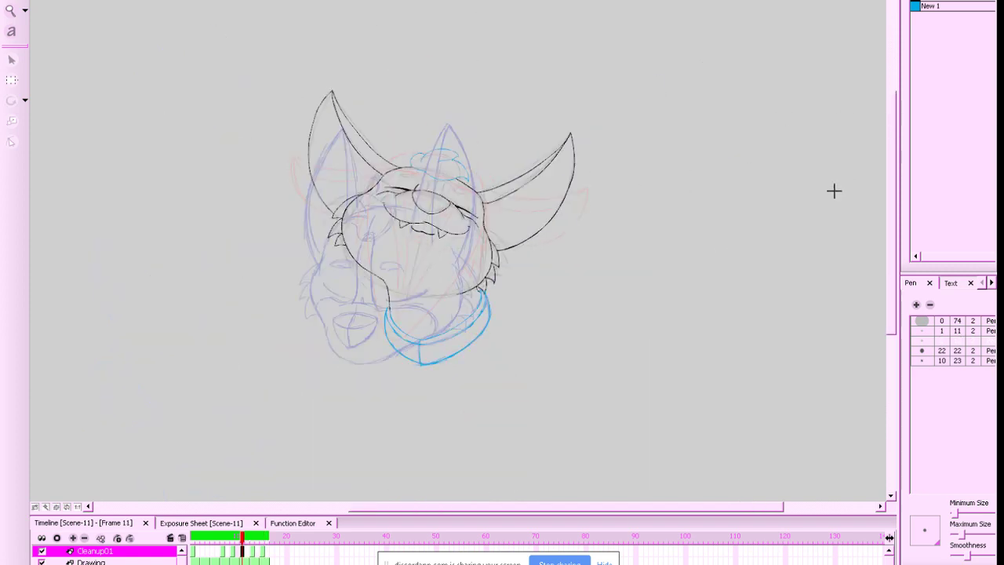
{"action": "key", "text": "g"}
{"action": "key", "text": "g"}
{"action": "key", "text": "f"}
{"action": "key", "text": "2"}
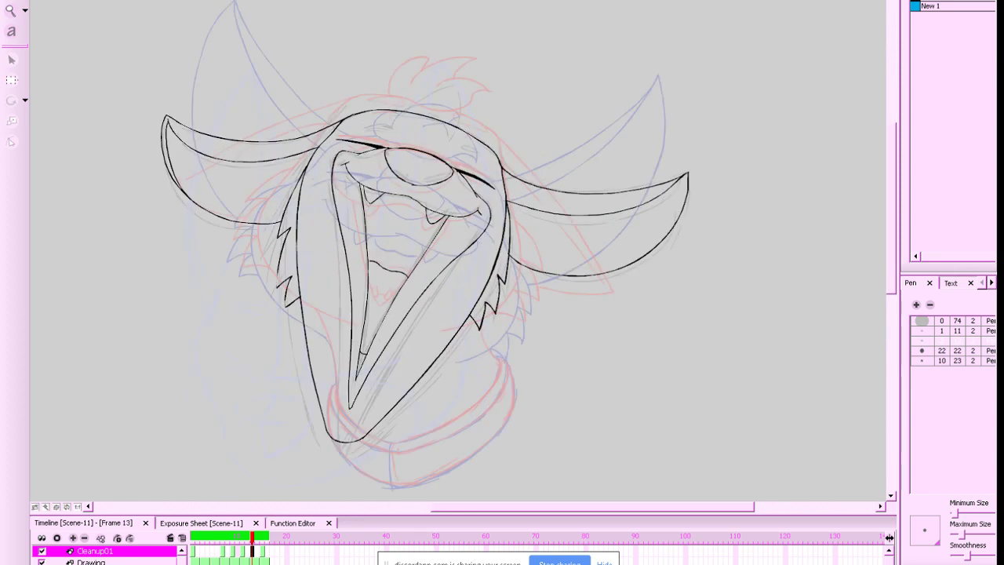
{"action": "key", "text": "g"}
{"action": "key", "text": "f"}
With onion skin on, draw the lower lobe of the forehead hair tuft in the blue New 1 colour
{"action": "left_click_drag", "start_coordinate": [764, 90], "coordinate": [808, 150]}
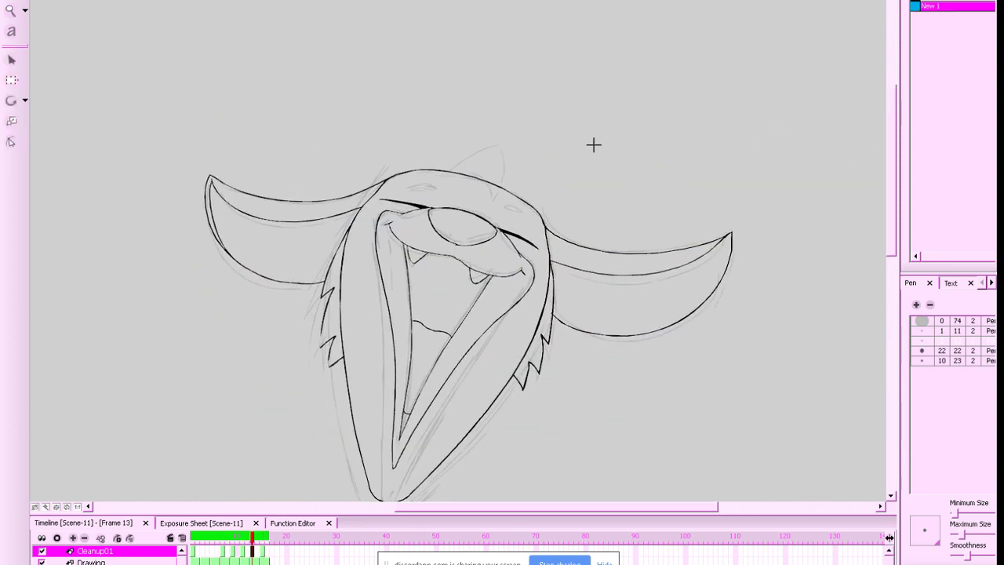
{"action": "left_click", "coordinate": [247, 539]}
{"action": "left_click_drag", "start_coordinate": [248, 539], "coordinate": [256, 541]}
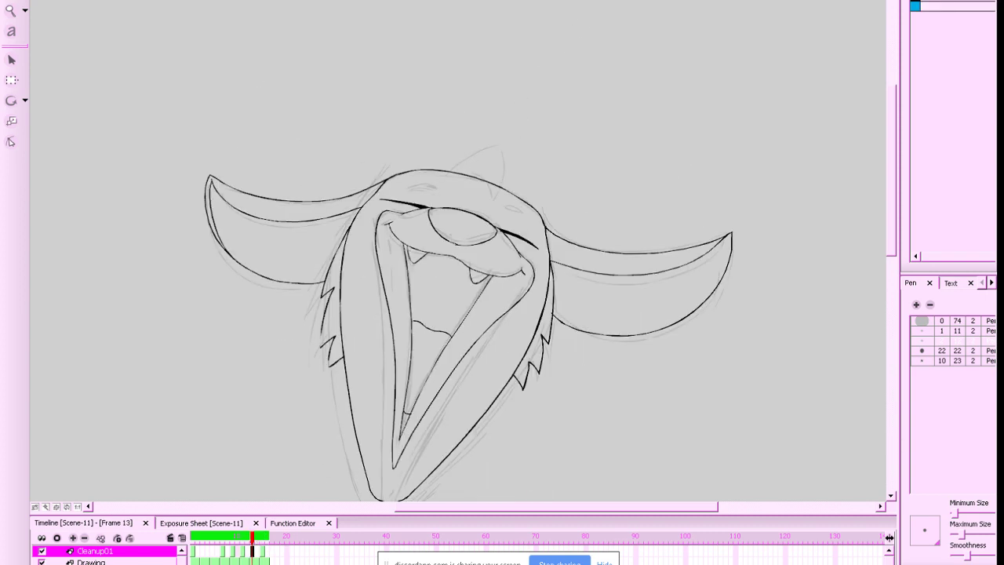
{"action": "key", "text": "alt+o"}
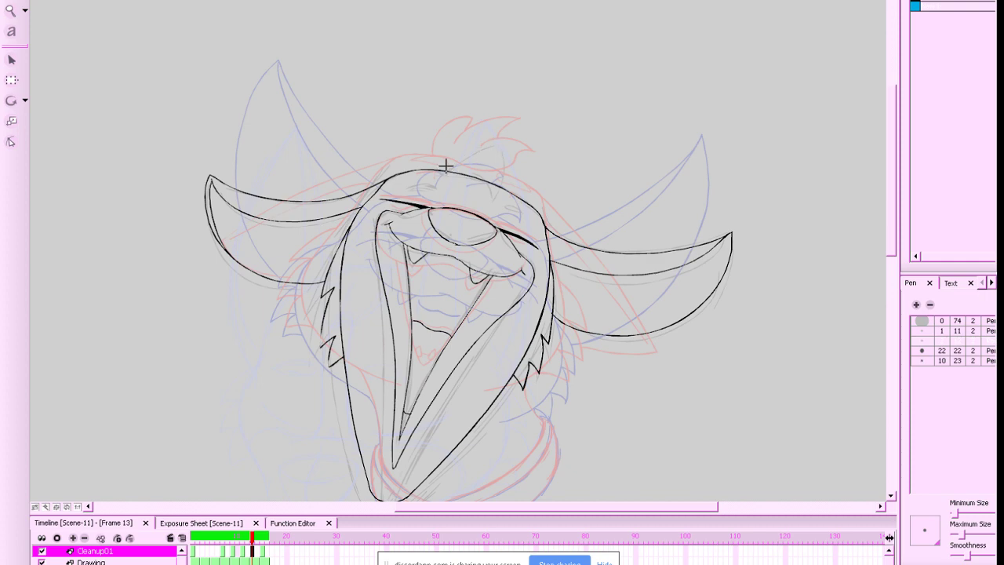
{"action": "mouse_move", "coordinate": [465, 177]}
{"action": "left_mouse_down"}
{"action": "mouse_move", "coordinate": [513, 215]}
{"action": "mouse_move", "coordinate": [478, 209]}
{"action": "mouse_move", "coordinate": [452, 185]}
{"action": "left_mouse_up"}
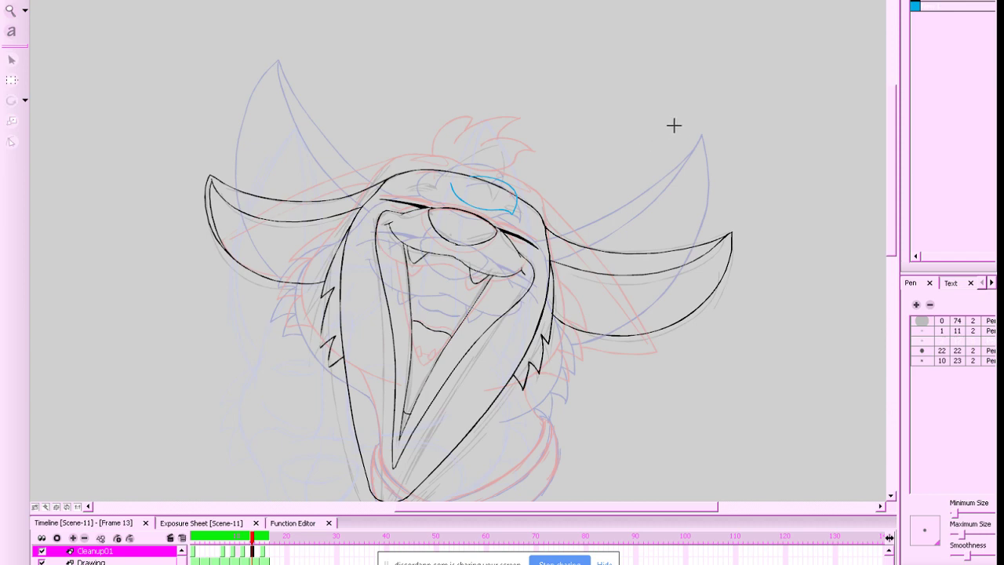
{"action": "key", "text": "g"}
{"action": "key", "text": "f"}
Complete the blue hair tuft with its rounded upper lobes over the top of the head
{"action": "mouse_move", "coordinate": [503, 181]}
{"action": "left_mouse_down"}
{"action": "mouse_move", "coordinate": [475, 160]}
{"action": "mouse_move", "coordinate": [516, 175]}
{"action": "mouse_move", "coordinate": [436, 166]}
{"action": "left_mouse_up"}
{"action": "key", "text": "ctrl+z"}
{"action": "key", "text": "g"}
{"action": "key", "text": "f"}
{"action": "left_click_drag", "start_coordinate": [451, 184], "coordinate": [452, 158]}
Review the head's motion with the new hair tuft by stepping through frame 13 and the drawings around it
{"action": "key", "text": "1"}
{"action": "key", "text": "1"}
{"action": "key", "text": "1"}
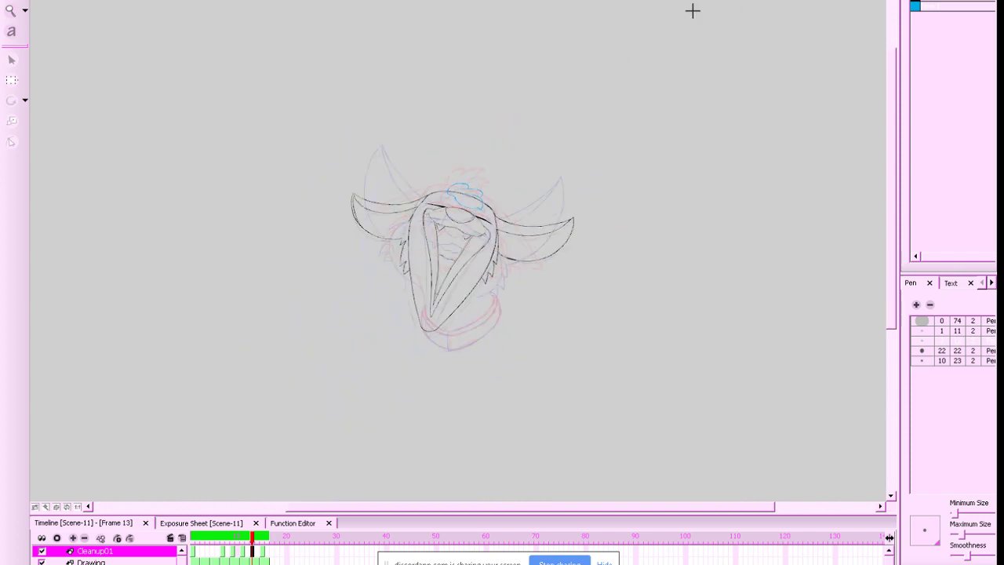
{"action": "key", "text": "shift+Return"}
{"action": "key", "text": "comma"}
{"action": "key", "text": "comma"}
{"action": "key", "text": "comma"}
{"action": "key", "text": "comma"}
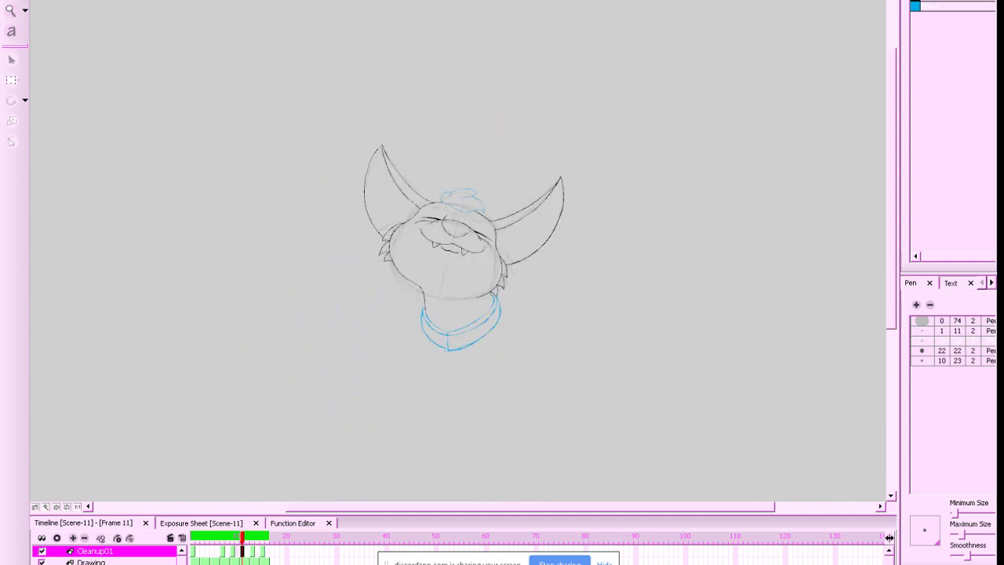
{"action": "key", "text": "g"}
{"action": "key", "text": "g"}
{"action": "key", "text": "f"}
{"action": "key", "text": "f"}
{"action": "key", "text": "g"}
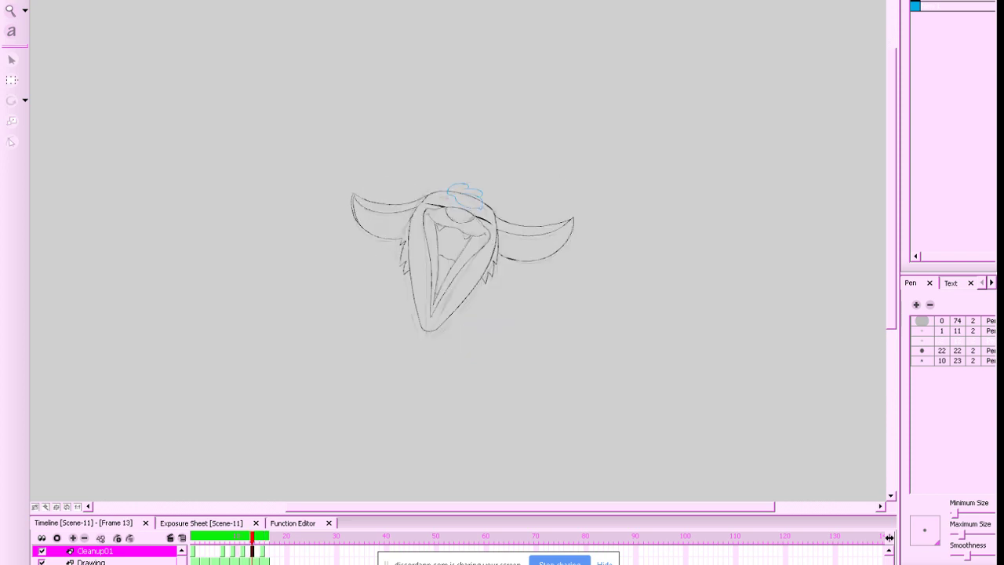
Draw the small black crease lines above both closed eyes on frame 13
{"action": "key", "text": "2"}
{"action": "key", "text": "2"}
{"action": "key", "text": "2"}
{"action": "mouse_move", "coordinate": [660, 328]}
{"action": "left_mouse_down"}
{"action": "mouse_move", "coordinate": [667, 258]}
{"action": "mouse_move", "coordinate": [647, 226]}
{"action": "mouse_move", "coordinate": [607, 232]}
{"action": "left_mouse_up"}
{"action": "key", "text": "2"}
{"action": "key", "text": "g"}
{"action": "key", "text": "f"}
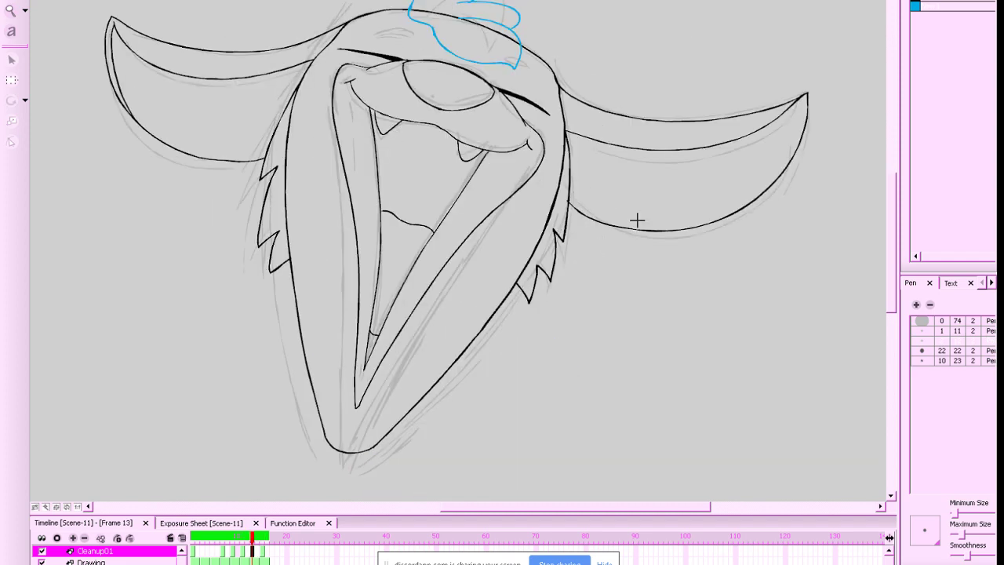
{"action": "key", "text": "g"}
{"action": "key", "text": "f"}
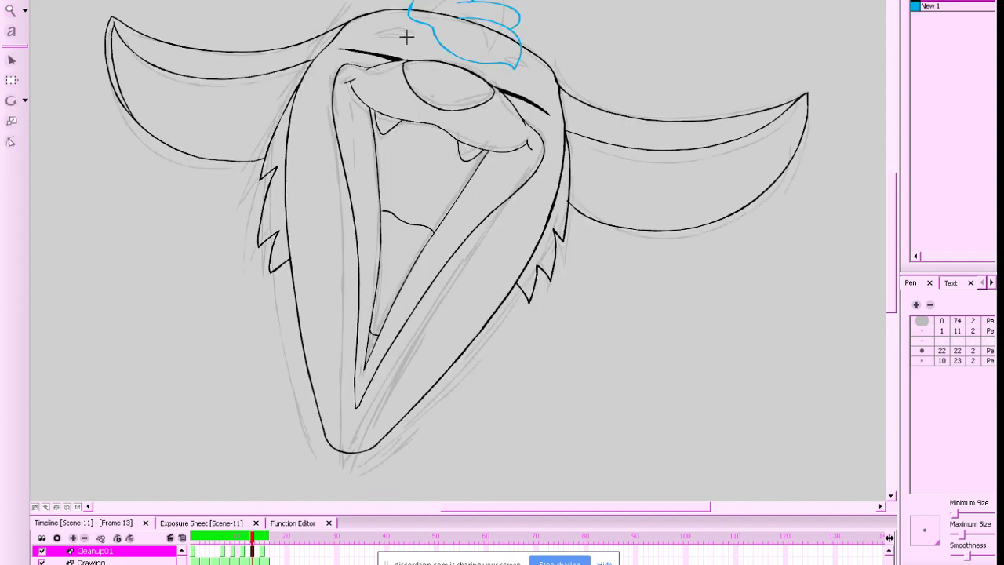
{"action": "left_click_drag", "start_coordinate": [370, 38], "coordinate": [409, 44]}
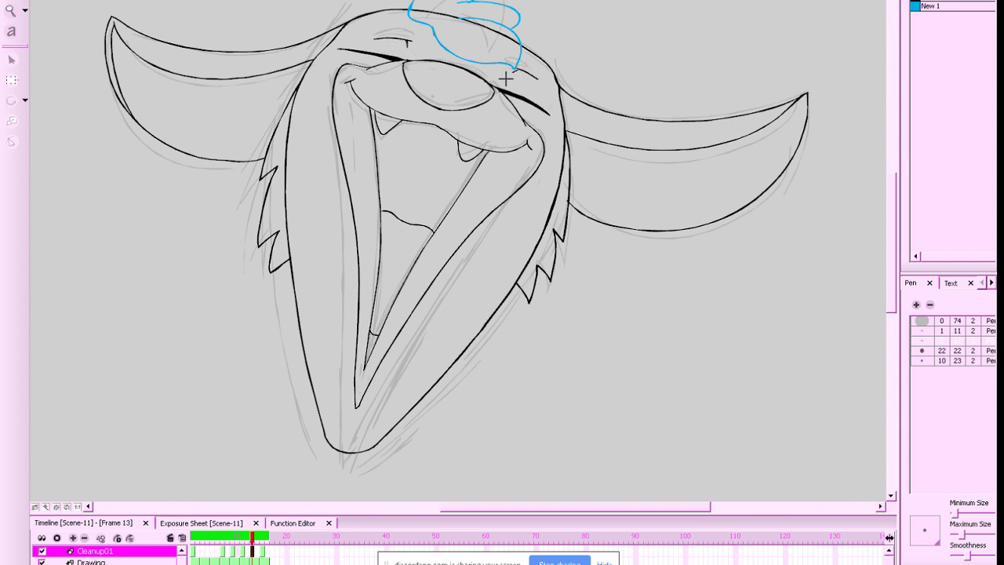
Draw the narrow rounded eyebrow shapes above the creases of the left and right eyes
{"action": "mouse_move", "coordinate": [373, 30]}
{"action": "left_mouse_down"}
{"action": "mouse_move", "coordinate": [407, 34]}
{"action": "mouse_move", "coordinate": [376, 34]}
{"action": "left_mouse_up"}
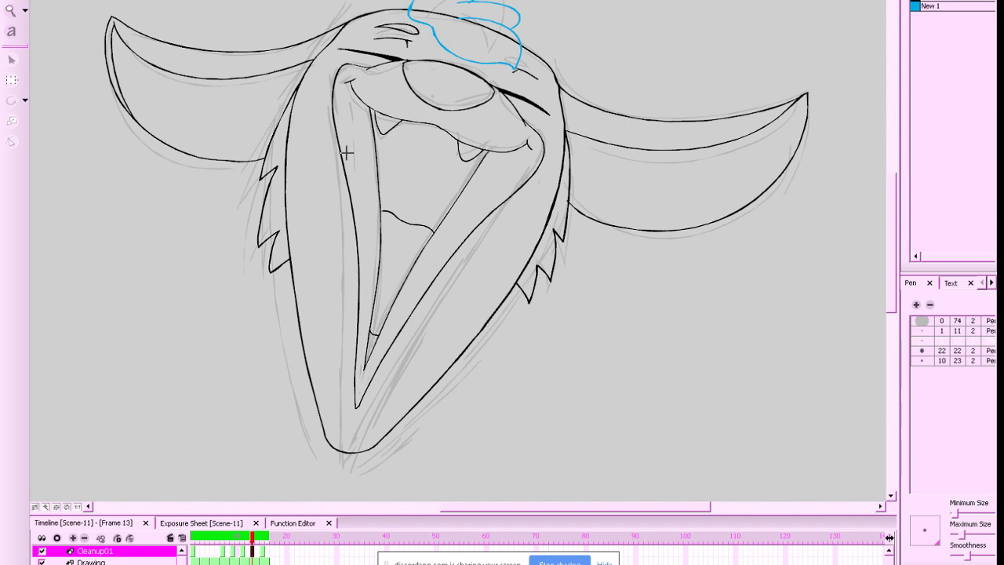
{"action": "key", "text": "g"}
{"action": "key", "text": "f"}
{"action": "left_click_drag", "start_coordinate": [541, 72], "coordinate": [516, 55]}
{"action": "left_click_drag", "start_coordinate": [734, 155], "coordinate": [681, 269]}
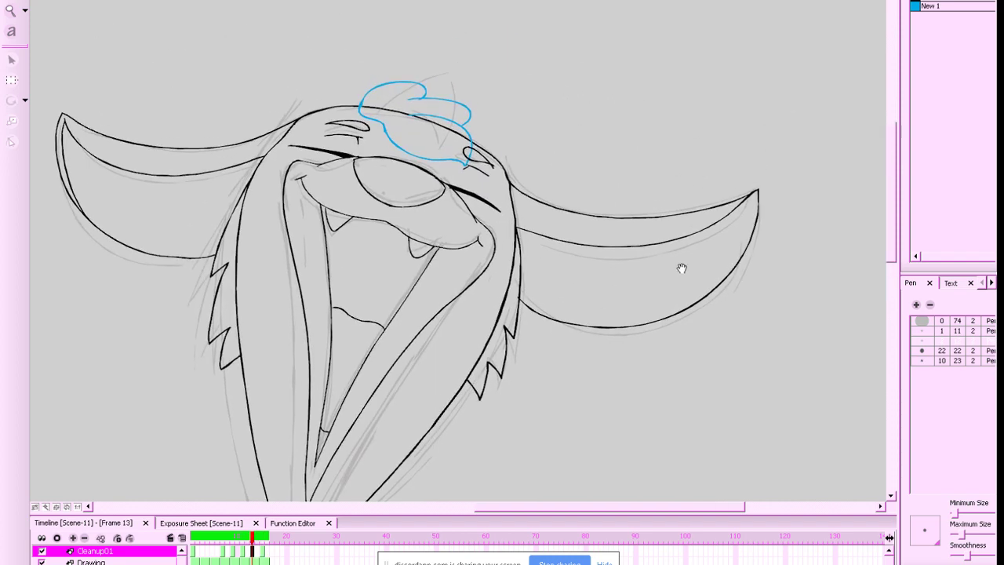
{"action": "key", "text": "2"}
{"action": "key", "text": "ctrl+z"}
{"action": "mouse_move", "coordinate": [502, 149]}
{"action": "left_mouse_down"}
{"action": "mouse_move", "coordinate": [464, 134]}
{"action": "mouse_move", "coordinate": [506, 149]}
{"action": "left_mouse_up"}
{"action": "scroll", "coordinate": [574, 200], "scroll_direction": "down", "scroll_amount": 2}
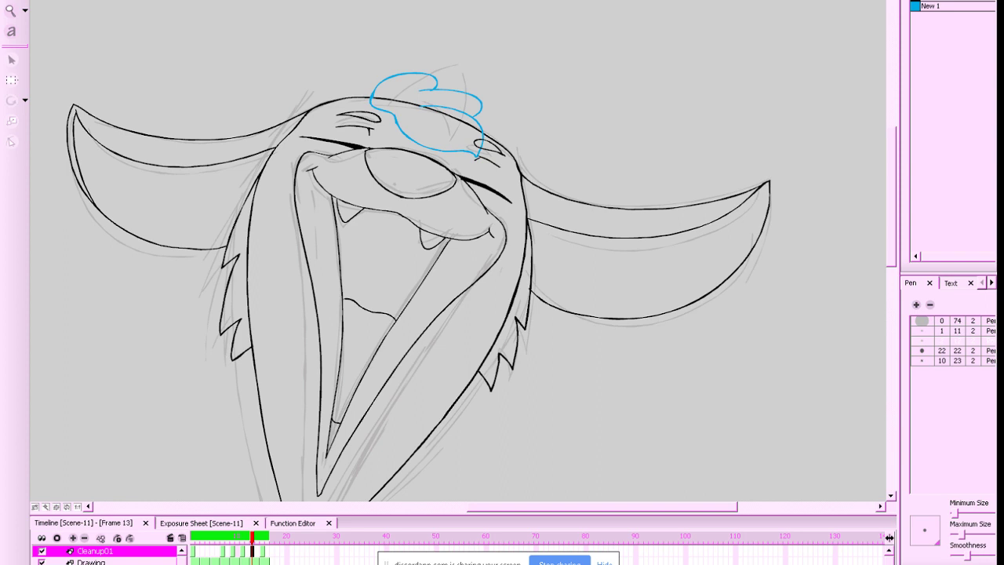
Select all the line art of the frame 13 drawing and flatten it
{"action": "left_click", "coordinate": [495, 169]}
{"action": "left_click", "coordinate": [737, 299]}
{"action": "left_click", "coordinate": [487, 162]}
{"action": "left_click", "coordinate": [556, 131]}
{"action": "left_click_drag", "start_coordinate": [505, 156], "coordinate": [501, 157]}
{"action": "left_click", "coordinate": [574, 114]}
{"action": "key", "text": "ctrl+a"}
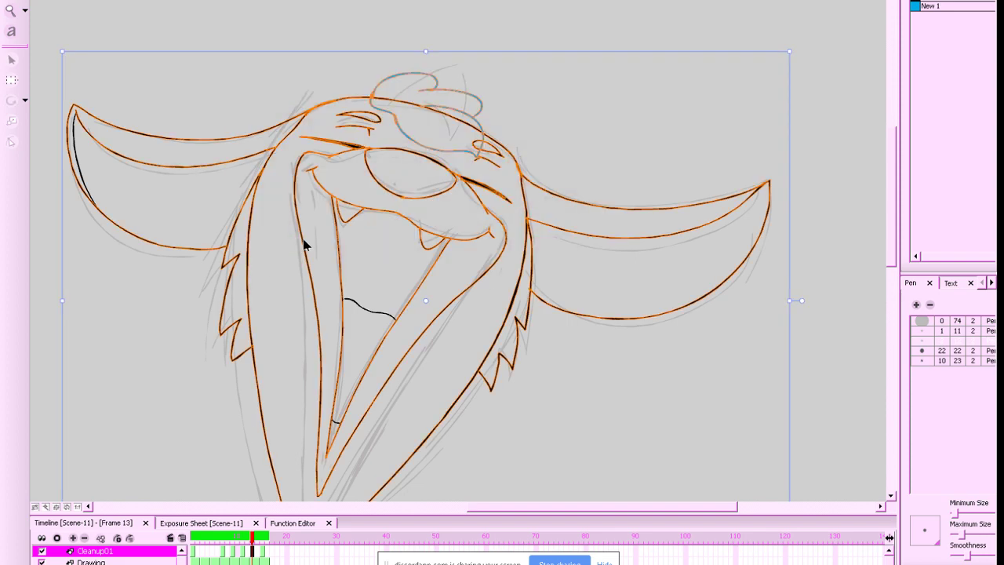
{"action": "key", "text": "alt+shift+f"}
Cut away the end of the right eyebrow that lies inside the blue hair tuft
{"action": "left_click", "coordinate": [631, 151]}
{"action": "mouse_move", "coordinate": [628, 156]}
{"action": "left_mouse_down"}
{"action": "mouse_move", "coordinate": [596, 191]}
{"action": "mouse_move", "coordinate": [698, 200]}
{"action": "left_mouse_up"}
{"action": "key", "text": "2"}
{"action": "key", "text": "2"}
{"action": "left_click_drag", "start_coordinate": [496, 179], "coordinate": [458, 164]}
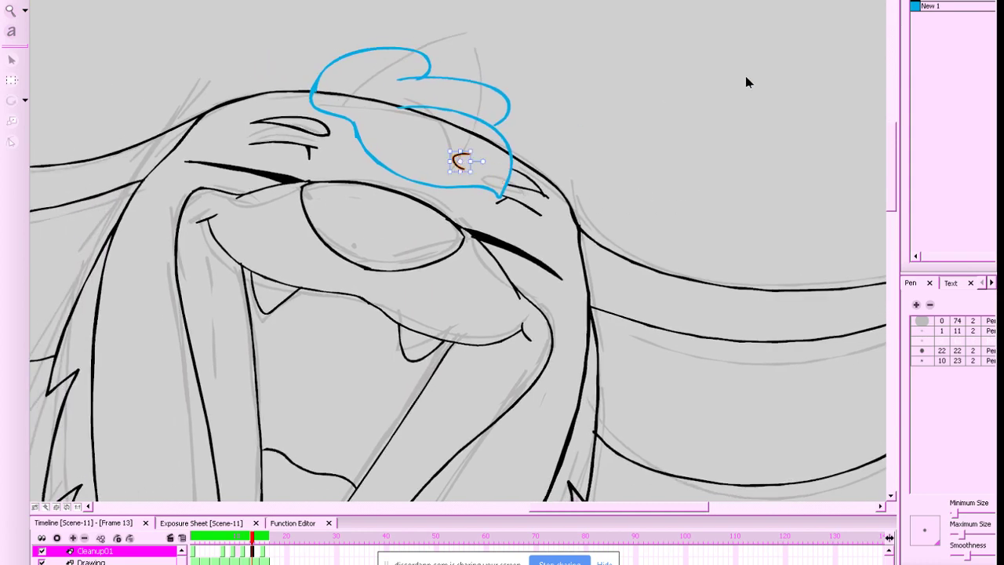
{"action": "key", "text": "Delete"}
Delete the black head-top line segments that run through the inside of the blue hair tuft
{"action": "left_click_drag", "start_coordinate": [467, 130], "coordinate": [449, 137]}
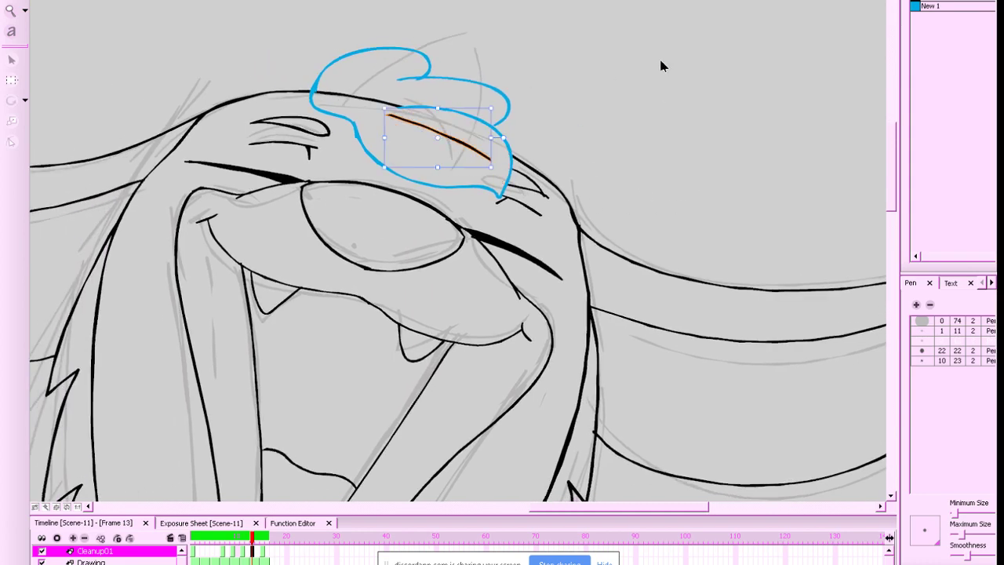
{"action": "key", "text": "Delete"}
{"action": "left_click_drag", "start_coordinate": [364, 107], "coordinate": [666, 35]}
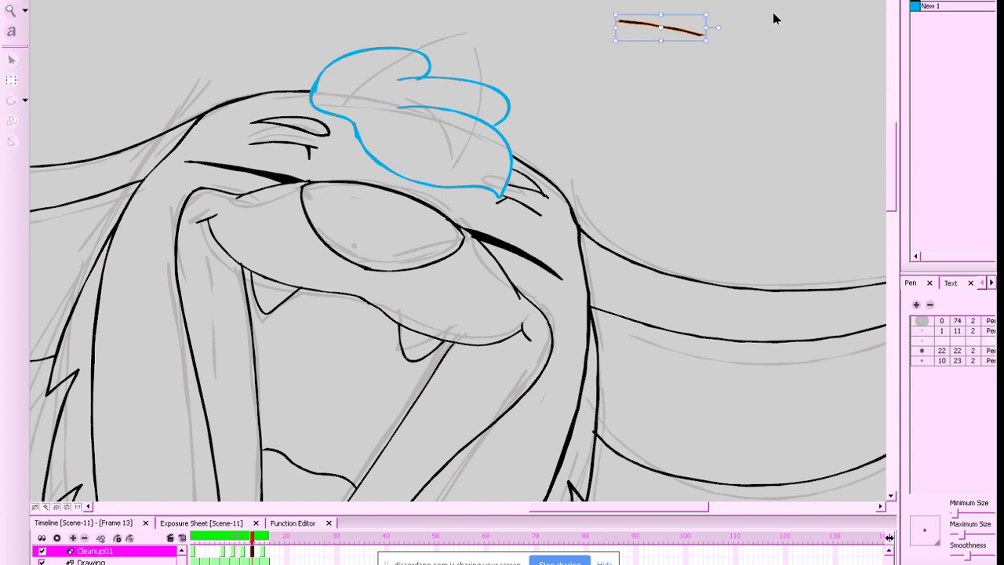
{"action": "key", "text": "Delete"}
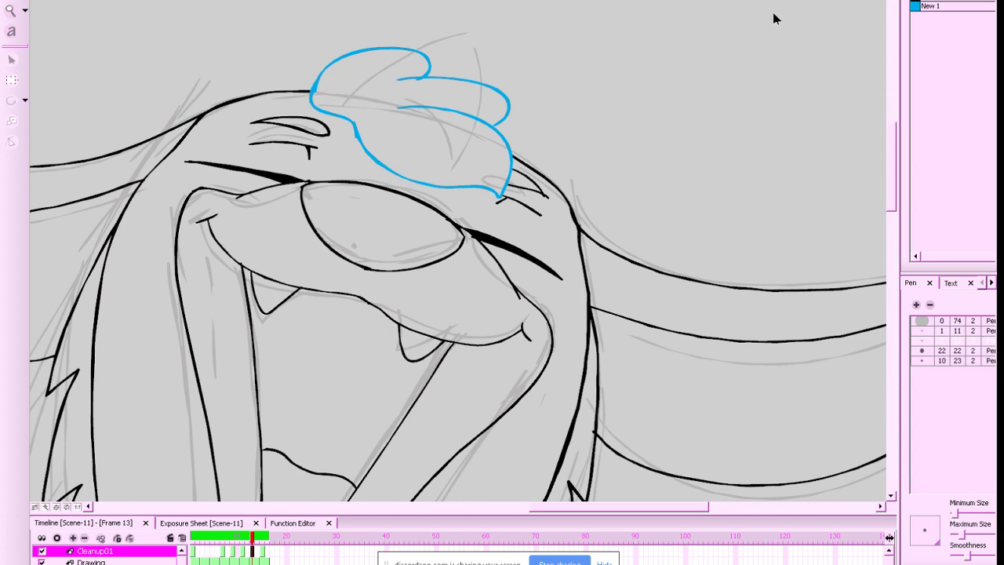
Touch up the hair tuft's outline with the blue New 1 colour where its right-hand lobes meet
{"action": "left_click_drag", "start_coordinate": [645, 130], "coordinate": [671, 128]}
{"action": "left_click", "coordinate": [917, 14]}
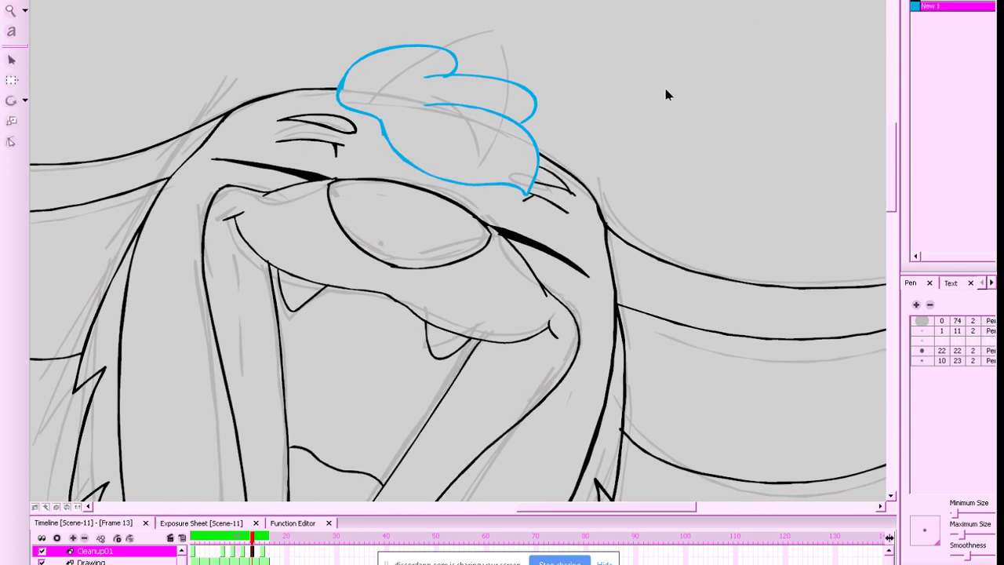
{"action": "left_click_drag", "start_coordinate": [527, 120], "coordinate": [525, 120]}
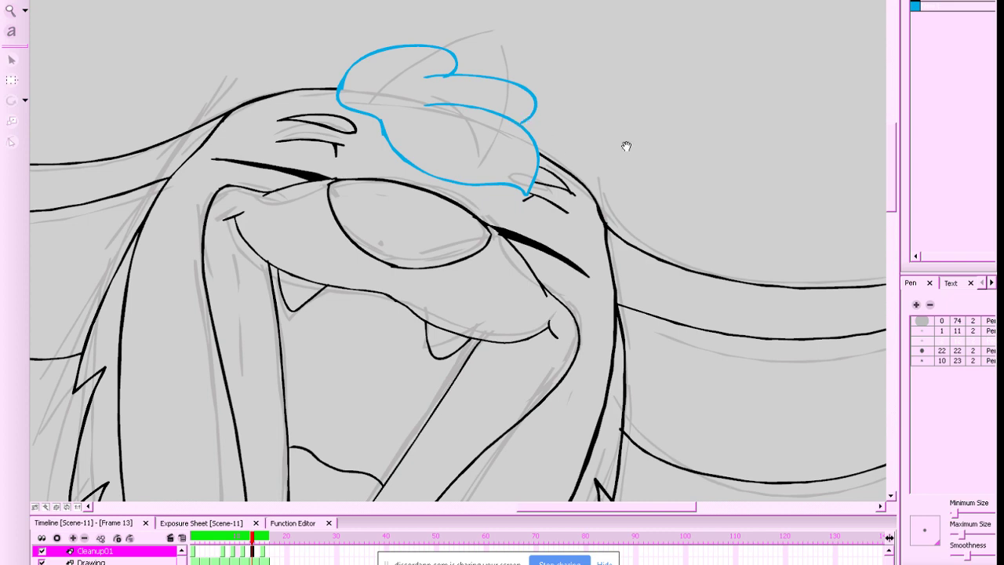
{"action": "left_click_drag", "start_coordinate": [626, 146], "coordinate": [598, 110]}
{"action": "key", "text": "2"}
{"action": "left_click_drag", "start_coordinate": [605, 186], "coordinate": [661, 31]}
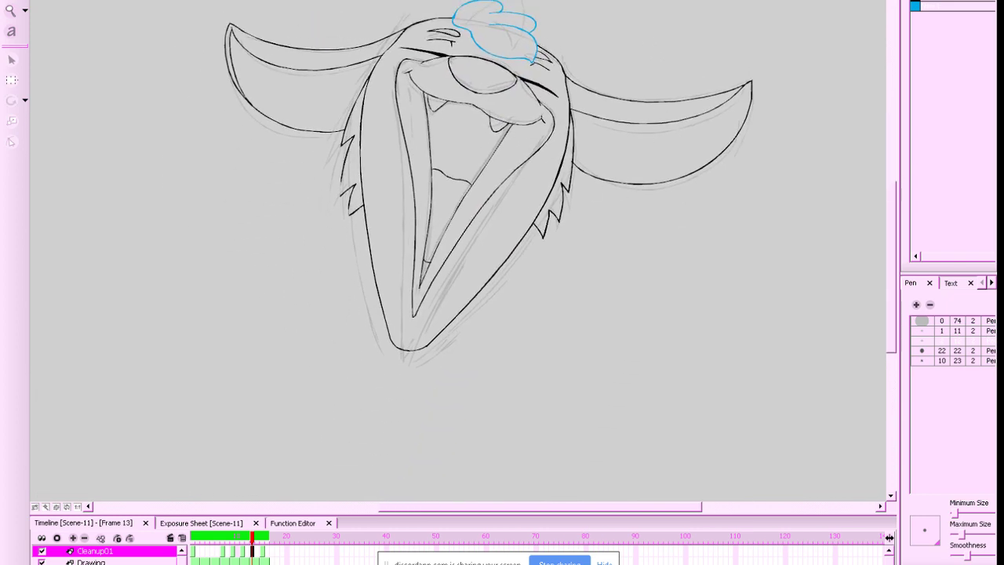
Turn on onion skinning and ink the collar's upper rim in blue New 1 from the neck's right side to the centre seam
{"action": "key", "text": "alt+o"}
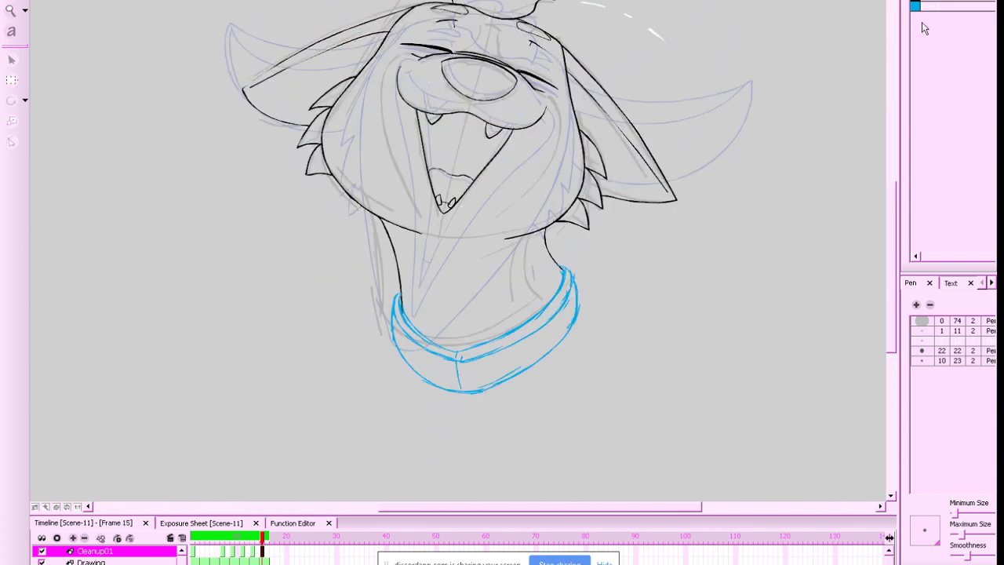
{"action": "left_click", "coordinate": [910, 10]}
{"action": "scroll", "coordinate": [588, 196], "scroll_direction": "up", "scroll_amount": 5}
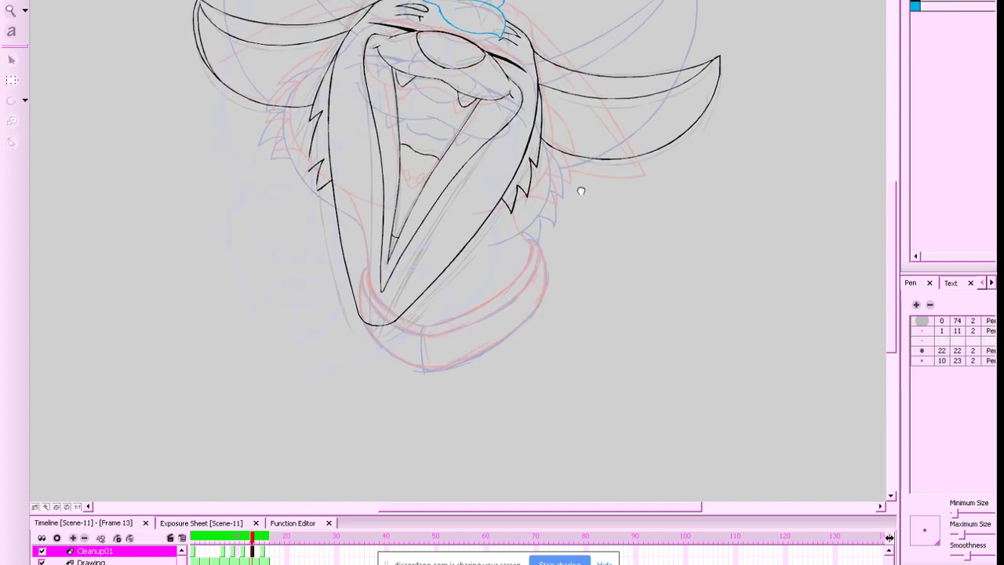
{"action": "mouse_move", "coordinate": [569, 201]}
{"action": "left_mouse_down"}
{"action": "mouse_move", "coordinate": [527, 285]}
{"action": "mouse_move", "coordinate": [472, 319]}
{"action": "mouse_move", "coordinate": [393, 346]}
{"action": "left_mouse_up"}
{"action": "key", "text": "ctrl+z"}
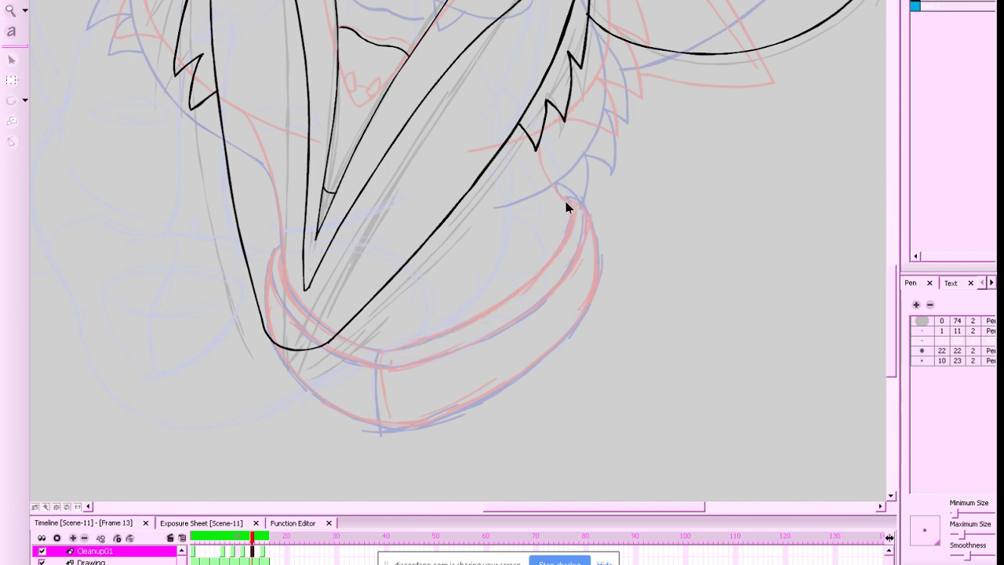
{"action": "mouse_move", "coordinate": [572, 208]}
{"action": "left_mouse_down"}
{"action": "mouse_move", "coordinate": [552, 264]}
{"action": "mouse_move", "coordinate": [492, 314]}
{"action": "mouse_move", "coordinate": [382, 351]}
{"action": "left_mouse_up"}
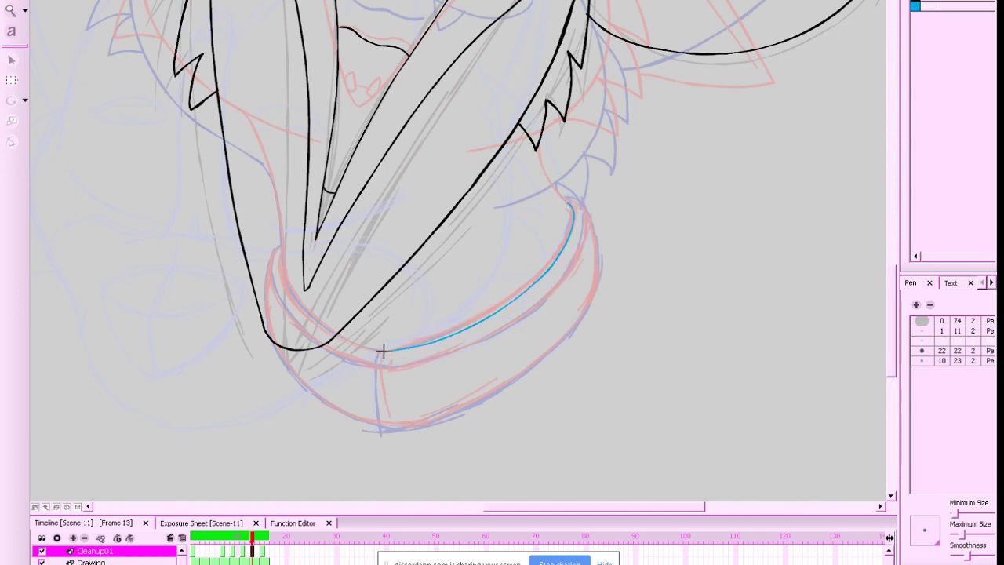
{"action": "left_click_drag", "start_coordinate": [641, 232], "coordinate": [658, 221]}
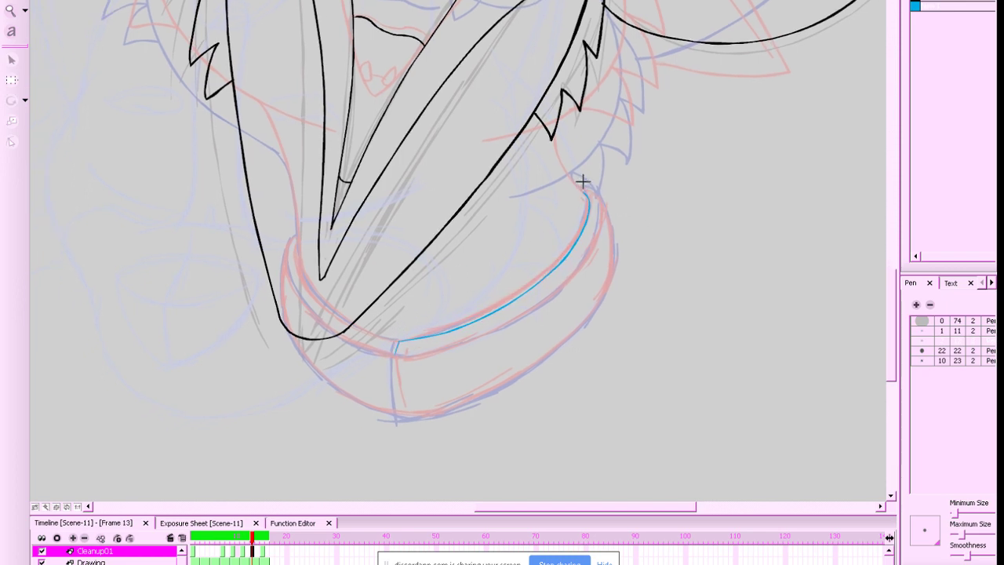
{"action": "key", "text": "ctrl+z"}
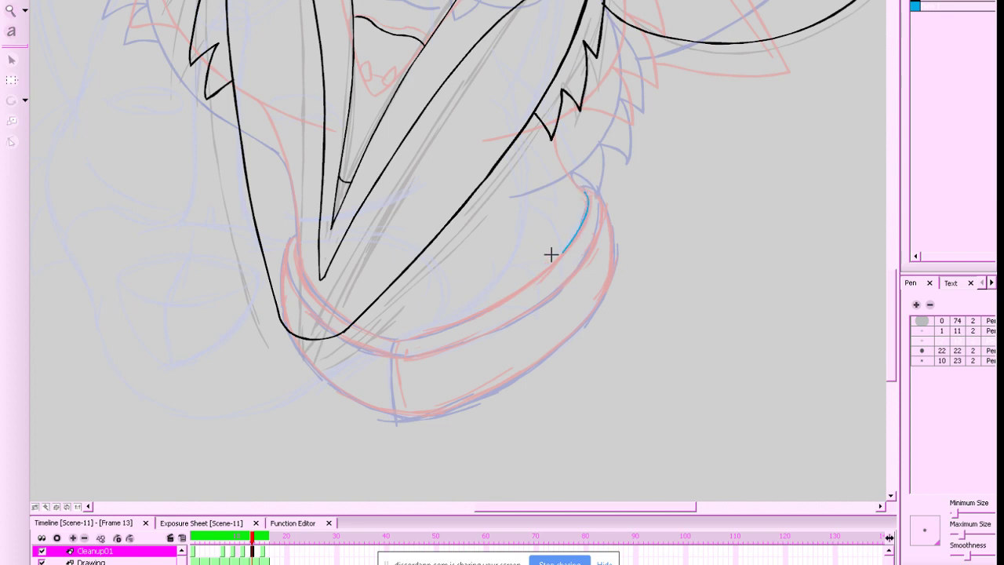
{"action": "left_click_drag", "start_coordinate": [618, 200], "coordinate": [630, 199]}
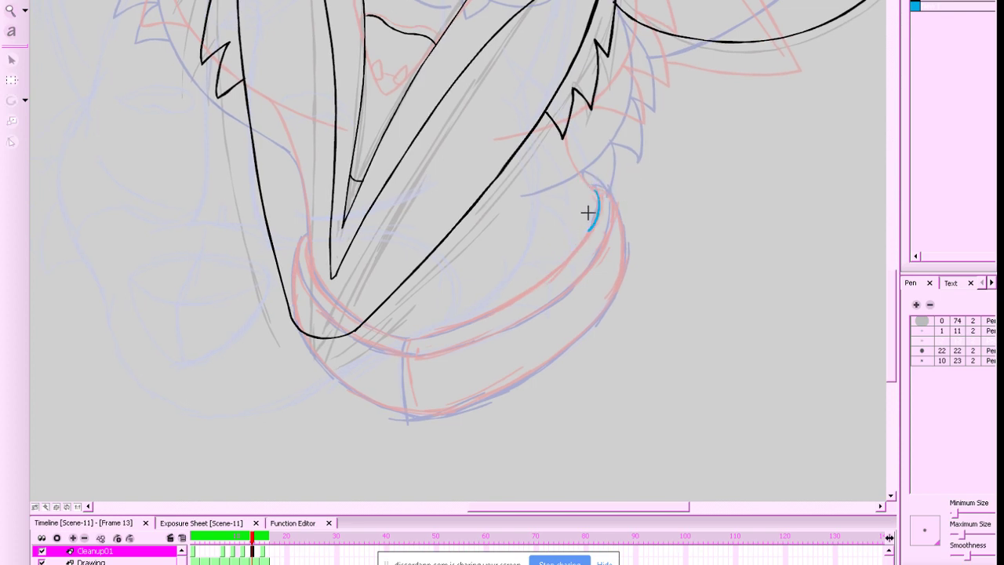
{"action": "mouse_move", "coordinate": [597, 191]}
{"action": "left_mouse_down"}
{"action": "mouse_move", "coordinate": [596, 215]}
{"action": "mouse_move", "coordinate": [571, 261]}
{"action": "mouse_move", "coordinate": [529, 295]}
{"action": "mouse_move", "coordinate": [403, 355]}
{"action": "left_mouse_up"}
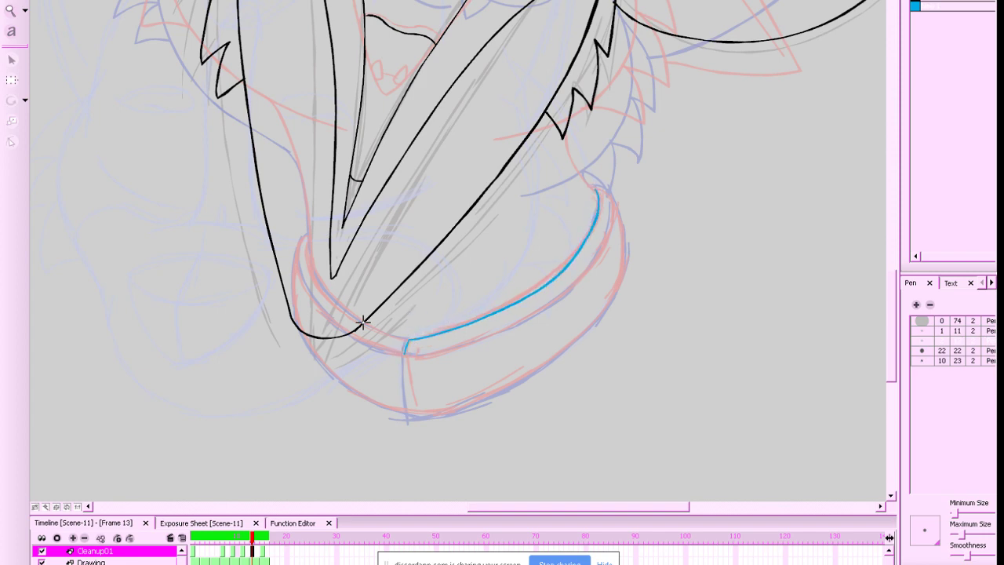
Ink the collar's double rim lines and vertical centre seam in blue, extending the rims leftward to the character's chin
{"action": "mouse_move", "coordinate": [361, 320]}
{"action": "left_mouse_down"}
{"action": "mouse_move", "coordinate": [432, 339]}
{"action": "mouse_move", "coordinate": [390, 326]}
{"action": "mouse_move", "coordinate": [403, 340]}
{"action": "mouse_move", "coordinate": [448, 329]}
{"action": "mouse_move", "coordinate": [423, 337]}
{"action": "left_mouse_up"}
{"action": "key", "text": "ctrl+z"}
{"action": "key", "text": "ctrl+z"}
{"action": "mouse_move", "coordinate": [588, 186]}
{"action": "left_mouse_down"}
{"action": "mouse_move", "coordinate": [603, 248]}
{"action": "mouse_move", "coordinate": [598, 189]}
{"action": "mouse_move", "coordinate": [613, 208]}
{"action": "mouse_move", "coordinate": [606, 240]}
{"action": "left_mouse_up"}
{"action": "key", "text": "ctrl+z"}
{"action": "key", "text": "ctrl+z"}
{"action": "mouse_move", "coordinate": [589, 186]}
{"action": "left_mouse_down"}
{"action": "mouse_move", "coordinate": [611, 202]}
{"action": "mouse_move", "coordinate": [606, 233]}
{"action": "mouse_move", "coordinate": [568, 290]}
{"action": "mouse_move", "coordinate": [465, 346]}
{"action": "mouse_move", "coordinate": [403, 358]}
{"action": "mouse_move", "coordinate": [403, 349]}
{"action": "mouse_move", "coordinate": [409, 418]}
{"action": "left_mouse_up"}
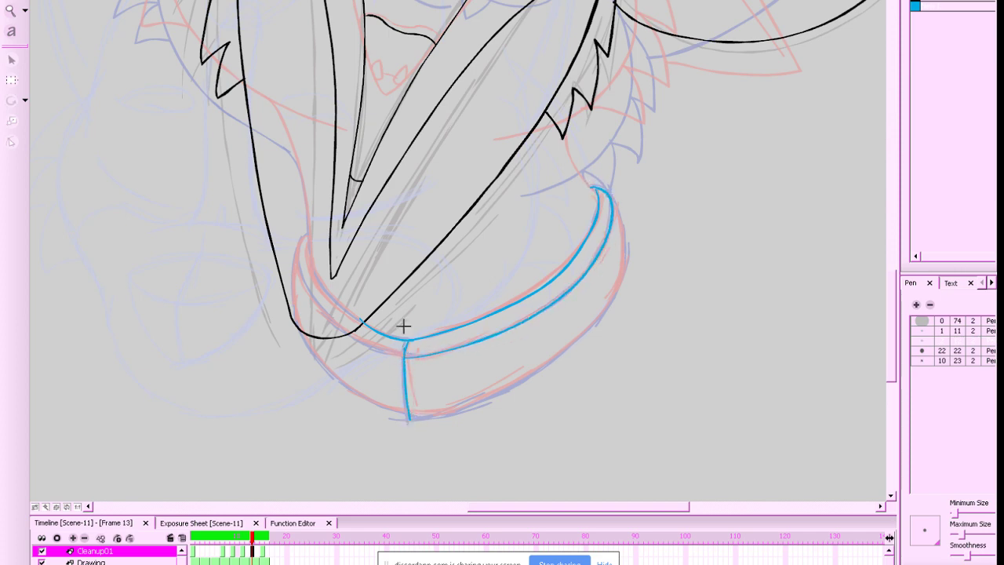
{"action": "left_click_drag", "start_coordinate": [343, 331], "coordinate": [408, 353]}
{"action": "key", "text": "ctrl+z"}
Ink the collar's outer lower edge in blue from its right end around the bottom to the chin's left side
{"action": "mouse_move", "coordinate": [643, 281]}
{"action": "left_mouse_down"}
{"action": "mouse_move", "coordinate": [653, 272]}
{"action": "mouse_move", "coordinate": [638, 263]}
{"action": "left_mouse_up"}
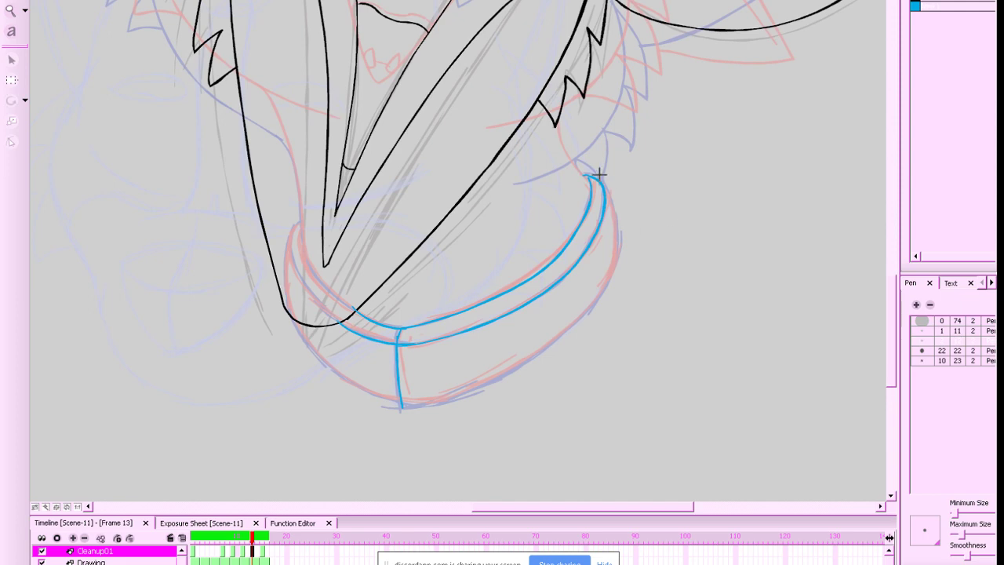
{"action": "mouse_move", "coordinate": [609, 204]}
{"action": "left_mouse_down"}
{"action": "mouse_move", "coordinate": [619, 244]}
{"action": "mouse_move", "coordinate": [611, 277]}
{"action": "mouse_move", "coordinate": [590, 305]}
{"action": "left_mouse_up"}
{"action": "key", "text": "ctrl+z"}
{"action": "mouse_move", "coordinate": [616, 229]}
{"action": "left_mouse_down"}
{"action": "mouse_move", "coordinate": [598, 299]}
{"action": "mouse_move", "coordinate": [544, 352]}
{"action": "mouse_move", "coordinate": [443, 401]}
{"action": "mouse_move", "coordinate": [400, 407]}
{"action": "mouse_move", "coordinate": [367, 395]}
{"action": "mouse_move", "coordinate": [319, 359]}
{"action": "mouse_move", "coordinate": [284, 284]}
{"action": "left_mouse_up"}
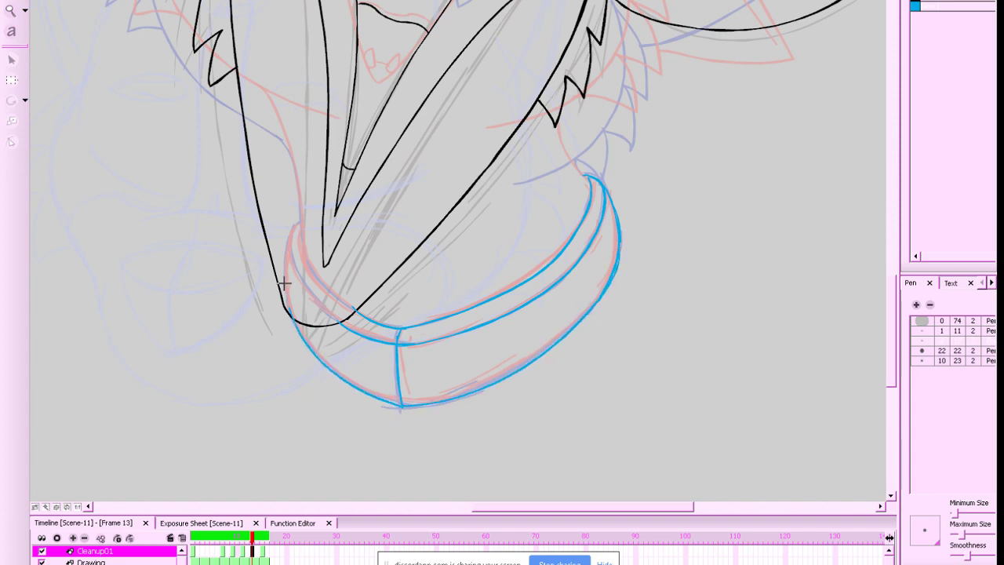
Ink the neck line in black from the lowest right cheek fur tuft down to the collar's right end
{"action": "left_click_drag", "start_coordinate": [764, 290], "coordinate": [766, 298]}
{"action": "key", "text": "1"}
{"action": "key", "text": "1"}
{"action": "key", "text": "1"}
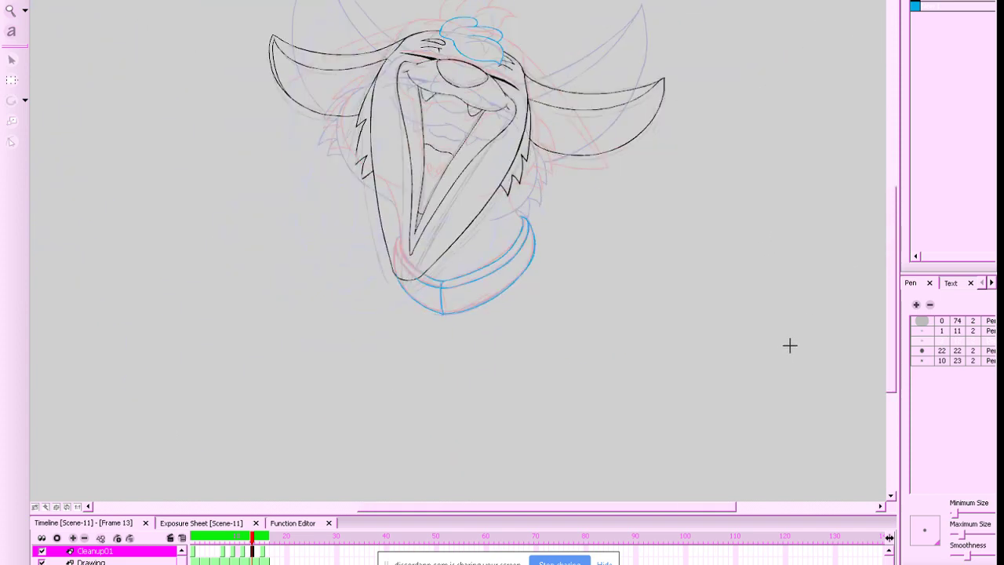
{"action": "key", "text": "g"}
{"action": "key", "text": "f"}
{"action": "key", "text": "2"}
{"action": "key", "text": "2"}
{"action": "key", "text": "2"}
{"action": "left_click", "coordinate": [916, 6]}
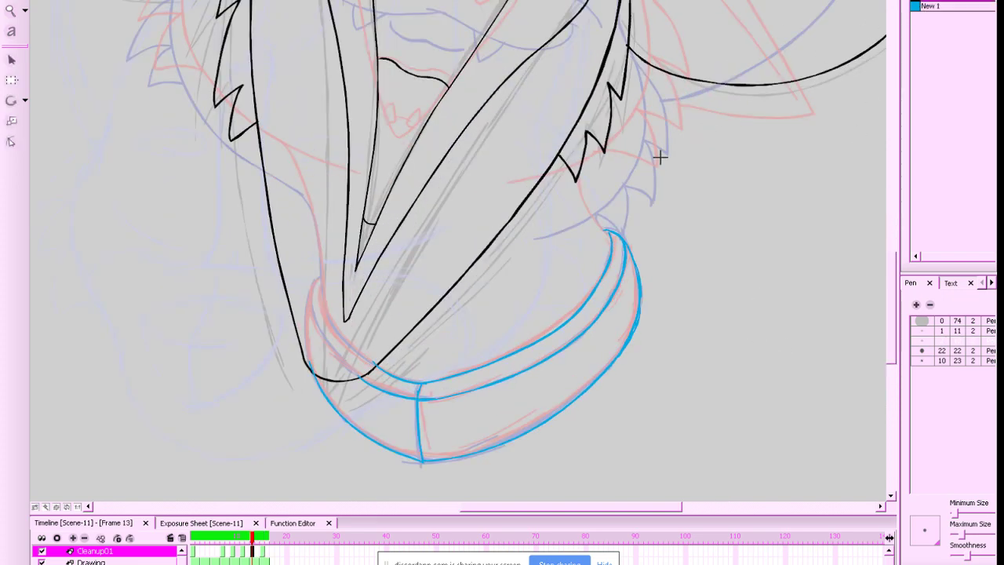
{"action": "mouse_move", "coordinate": [578, 171]}
{"action": "left_mouse_down"}
{"action": "mouse_move", "coordinate": [612, 241]}
{"action": "mouse_move", "coordinate": [577, 178]}
{"action": "left_mouse_up"}
{"action": "key", "text": "ctrl+z"}
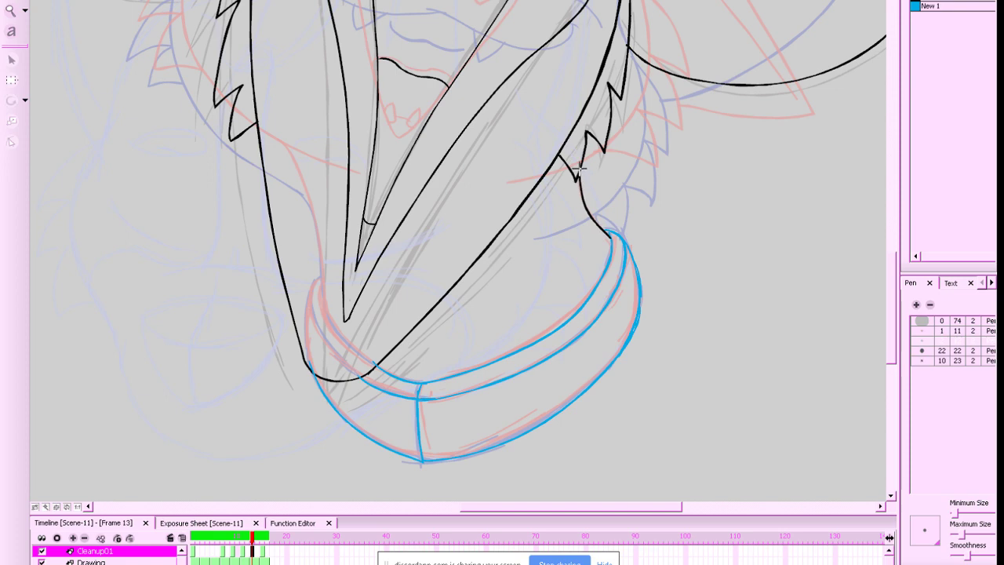
Compare the new drawing with earlier frames and play the animation from frame 1 to check the motion
{"action": "key", "text": "1"}
{"action": "key", "text": "1"}
{"action": "key", "text": "1"}
{"action": "key", "text": "1"}
{"action": "key", "text": "1"}
{"action": "key", "text": "1"}
{"action": "key", "text": "1"}
{"action": "key", "text": "1"}
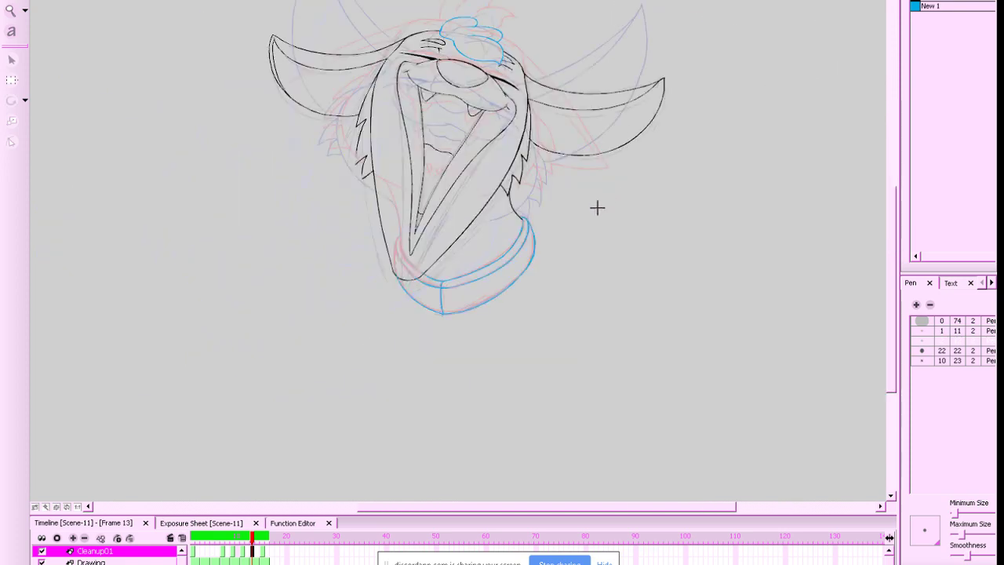
{"action": "key", "text": "comma"}
{"action": "key", "text": "comma"}
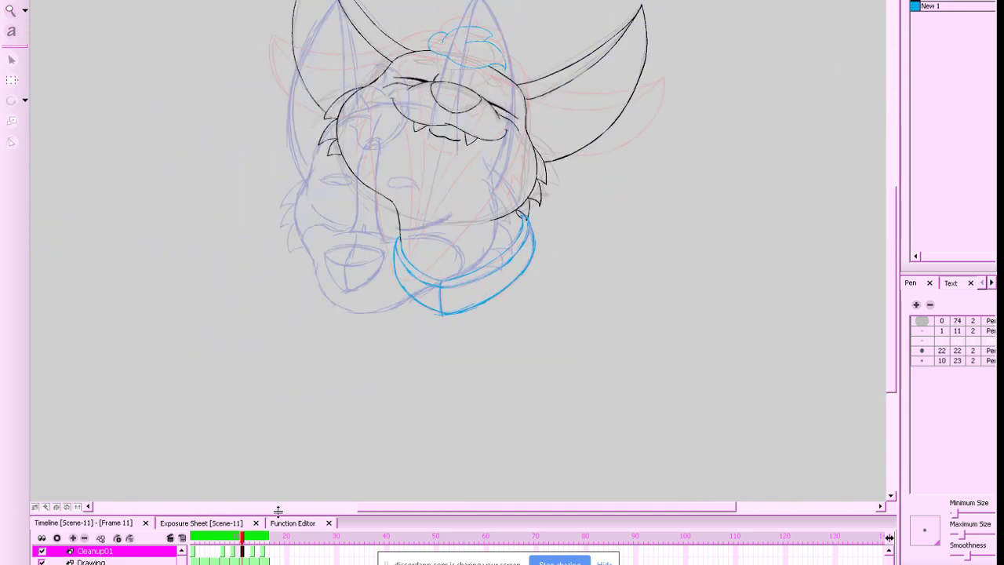
{"action": "left_click_drag", "start_coordinate": [244, 538], "coordinate": [130, 510]}
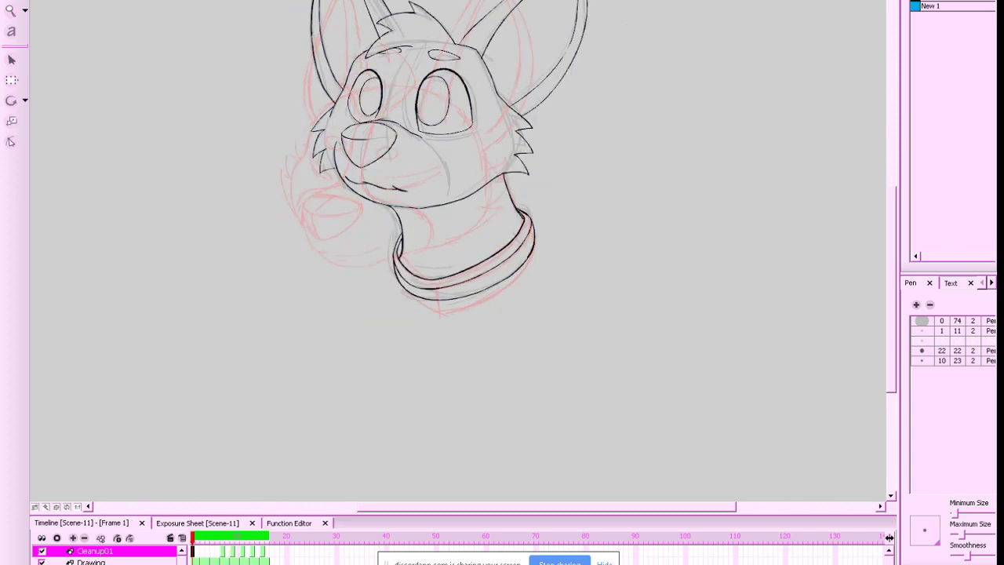
{"action": "key", "text": "shift+Return"}
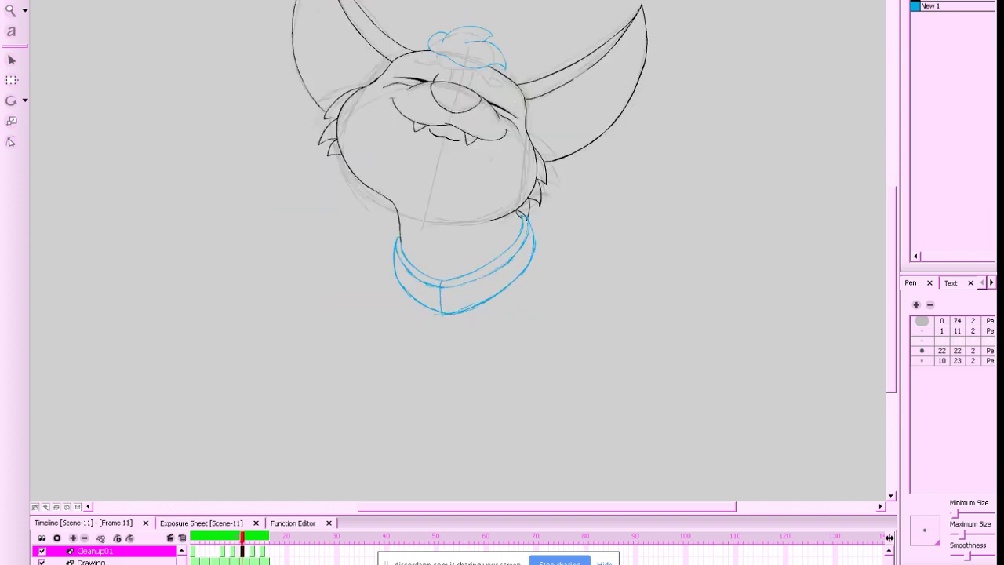
Hide the underlying rough sketch and onion skin, replay the cleanup lines, and save the scene
{"action": "key", "text": "shift+l"}
{"action": "key", "text": "alt+o"}
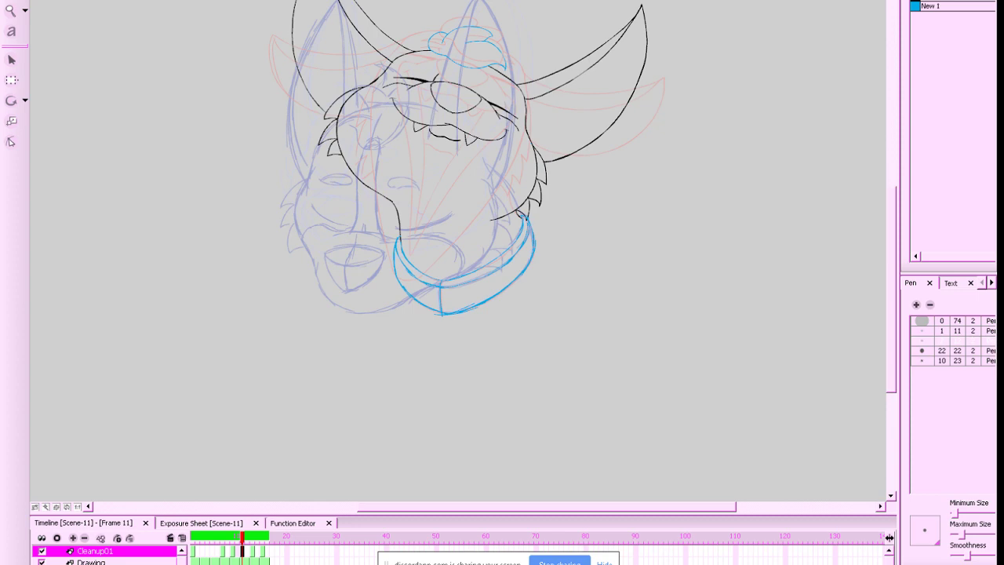
{"action": "key", "text": "Return"}
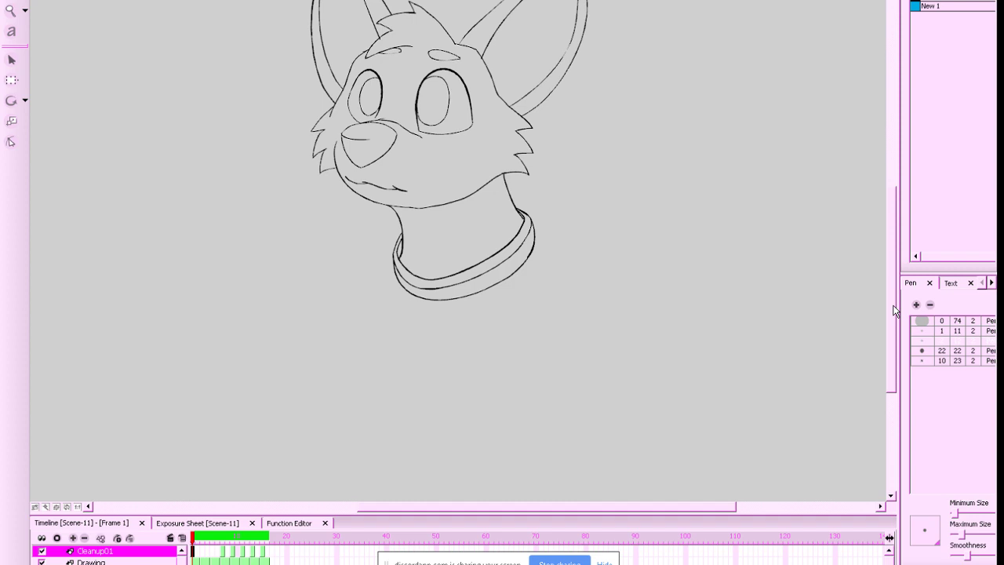
{"action": "key", "text": "ctrl+s"}
{"action": "left_click_drag", "start_coordinate": [696, 508], "coordinate": [704, 506]}
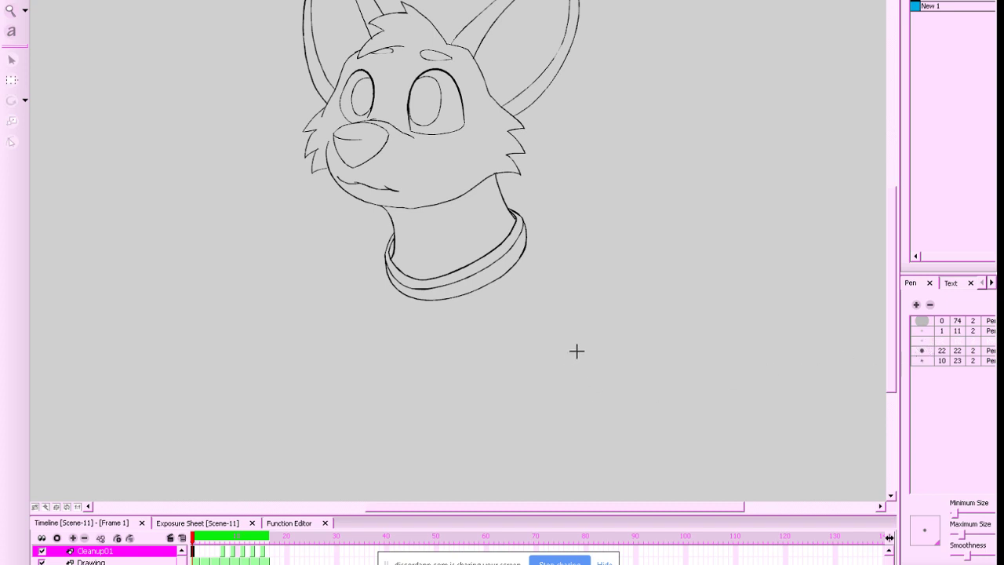
Sketch a paw's oval palm pad and first finger in blue New 1 on the empty canvas right of the frame 1 character
{"action": "left_click", "coordinate": [910, 6]}
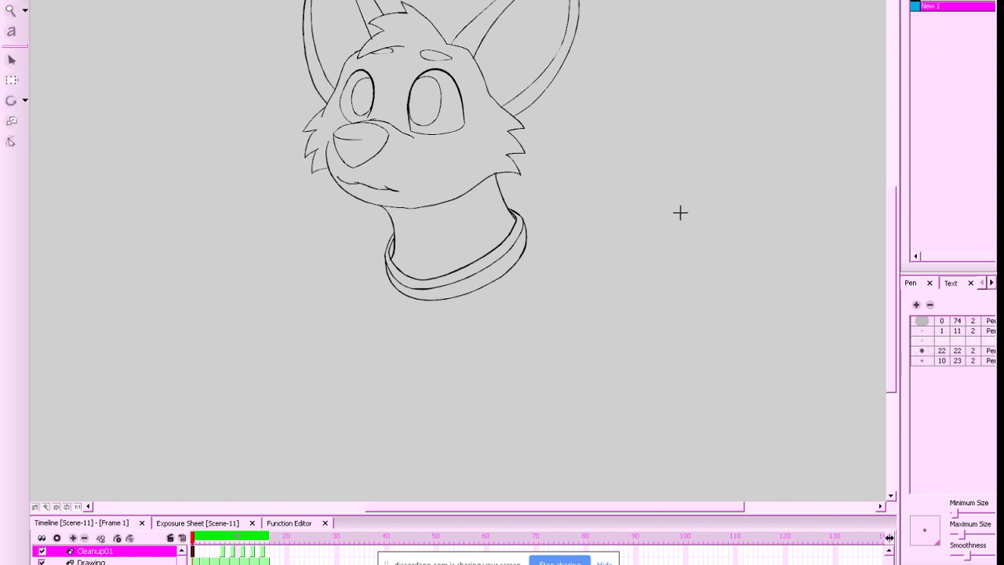
{"action": "mouse_move", "coordinate": [661, 261]}
{"action": "left_mouse_down"}
{"action": "mouse_move", "coordinate": [656, 316]}
{"action": "mouse_move", "coordinate": [651, 285]}
{"action": "mouse_move", "coordinate": [684, 253]}
{"action": "mouse_move", "coordinate": [670, 182]}
{"action": "left_mouse_up"}
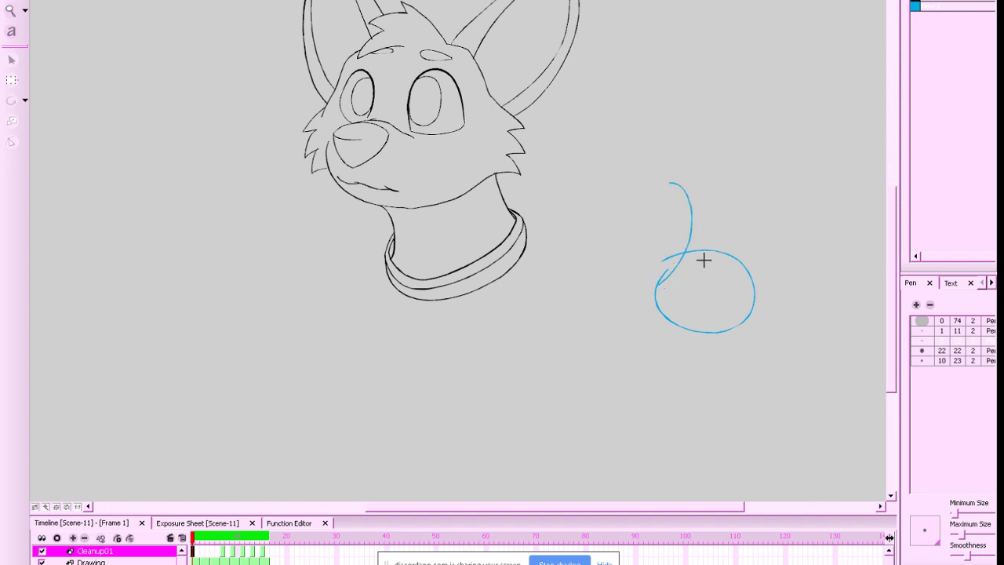
{"action": "key", "text": "ctrl+z"}
{"action": "key", "text": "ctrl+z"}
{"action": "mouse_move", "coordinate": [706, 237]}
{"action": "left_mouse_down"}
{"action": "mouse_move", "coordinate": [736, 280]}
{"action": "mouse_move", "coordinate": [733, 267]}
{"action": "mouse_move", "coordinate": [660, 278]}
{"action": "mouse_move", "coordinate": [712, 271]}
{"action": "mouse_move", "coordinate": [692, 266]}
{"action": "mouse_move", "coordinate": [742, 239]}
{"action": "mouse_move", "coordinate": [688, 251]}
{"action": "left_mouse_up"}
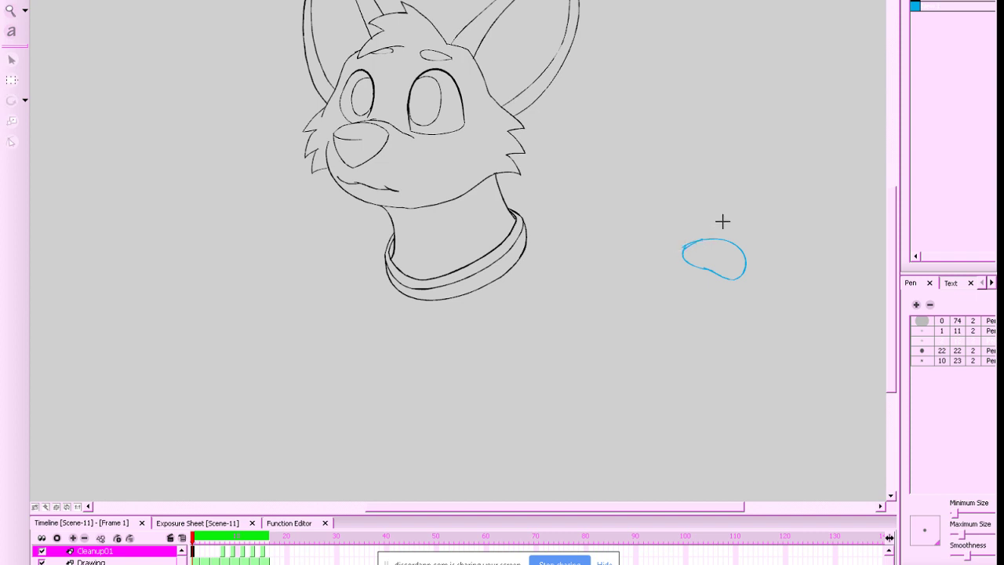
{"action": "left_click_drag", "start_coordinate": [682, 213], "coordinate": [672, 231]}
{"action": "key", "text": "ctrl+z"}
{"action": "left_click_drag", "start_coordinate": [666, 219], "coordinate": [682, 249]}
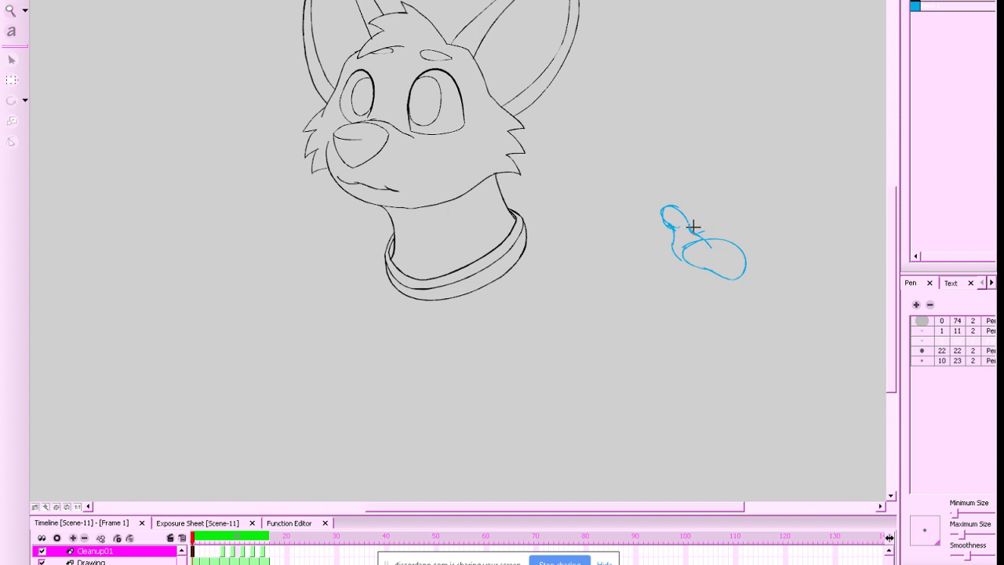
Add the paw's remaining three fingers with their small finger pads around the palm pad
{"action": "mouse_move", "coordinate": [702, 230]}
{"action": "left_mouse_down"}
{"action": "mouse_move", "coordinate": [708, 185]}
{"action": "mouse_move", "coordinate": [713, 207]}
{"action": "mouse_move", "coordinate": [716, 187]}
{"action": "mouse_move", "coordinate": [708, 217]}
{"action": "mouse_move", "coordinate": [725, 198]}
{"action": "mouse_move", "coordinate": [719, 216]}
{"action": "mouse_move", "coordinate": [705, 192]}
{"action": "mouse_move", "coordinate": [727, 204]}
{"action": "mouse_move", "coordinate": [732, 228]}
{"action": "mouse_move", "coordinate": [722, 223]}
{"action": "mouse_move", "coordinate": [771, 223]}
{"action": "mouse_move", "coordinate": [726, 220]}
{"action": "mouse_move", "coordinate": [754, 214]}
{"action": "left_mouse_up"}
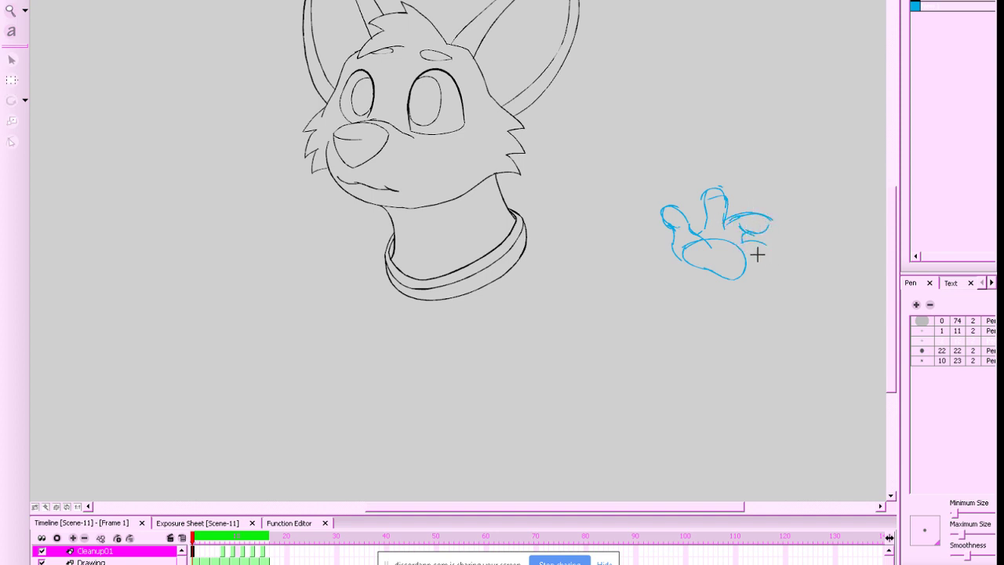
{"action": "mouse_move", "coordinate": [757, 253]}
{"action": "left_mouse_down"}
{"action": "mouse_move", "coordinate": [779, 253]}
{"action": "mouse_move", "coordinate": [757, 261]}
{"action": "mouse_move", "coordinate": [736, 250]}
{"action": "mouse_move", "coordinate": [743, 265]}
{"action": "left_mouse_up"}
{"action": "key", "text": "ctrl+z"}
{"action": "left_click_drag", "start_coordinate": [725, 205], "coordinate": [730, 190]}
{"action": "mouse_move", "coordinate": [758, 233]}
{"action": "left_mouse_down"}
{"action": "mouse_move", "coordinate": [773, 242]}
{"action": "mouse_move", "coordinate": [766, 256]}
{"action": "left_mouse_up"}
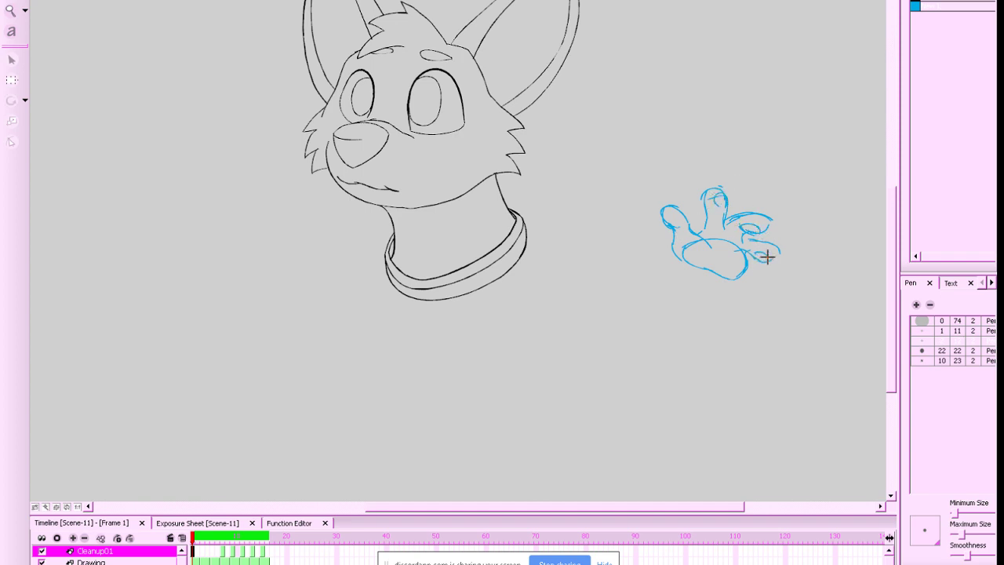
{"action": "left_click_drag", "start_coordinate": [779, 338], "coordinate": [583, 376]}
{"action": "left_click_drag", "start_coordinate": [697, 353], "coordinate": [653, 380]}
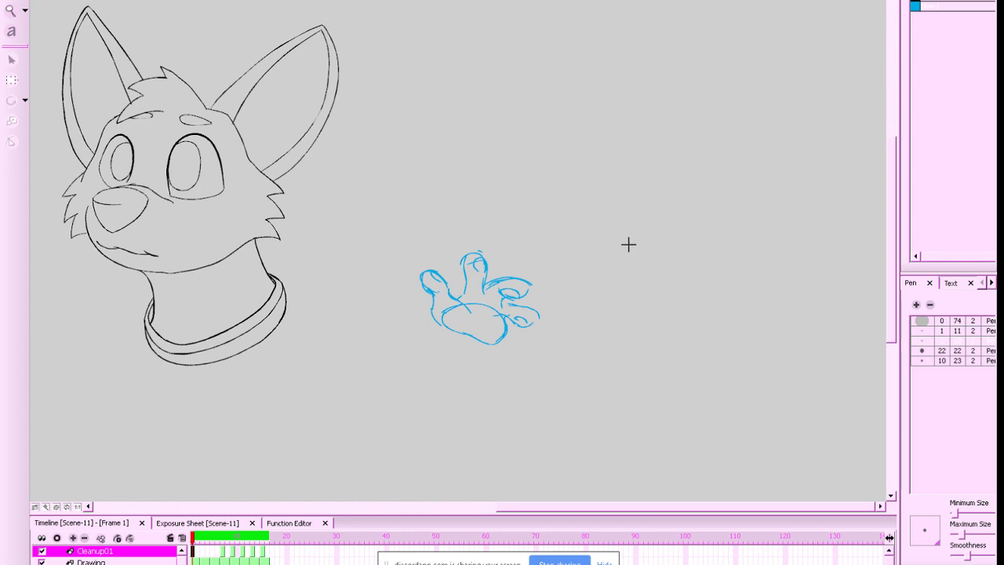
{"action": "mouse_move", "coordinate": [633, 291]}
{"action": "left_mouse_down"}
{"action": "mouse_move", "coordinate": [630, 299]}
{"action": "mouse_move", "coordinate": [757, 220]}
{"action": "left_mouse_up"}
{"action": "key", "text": "ctrl+z"}
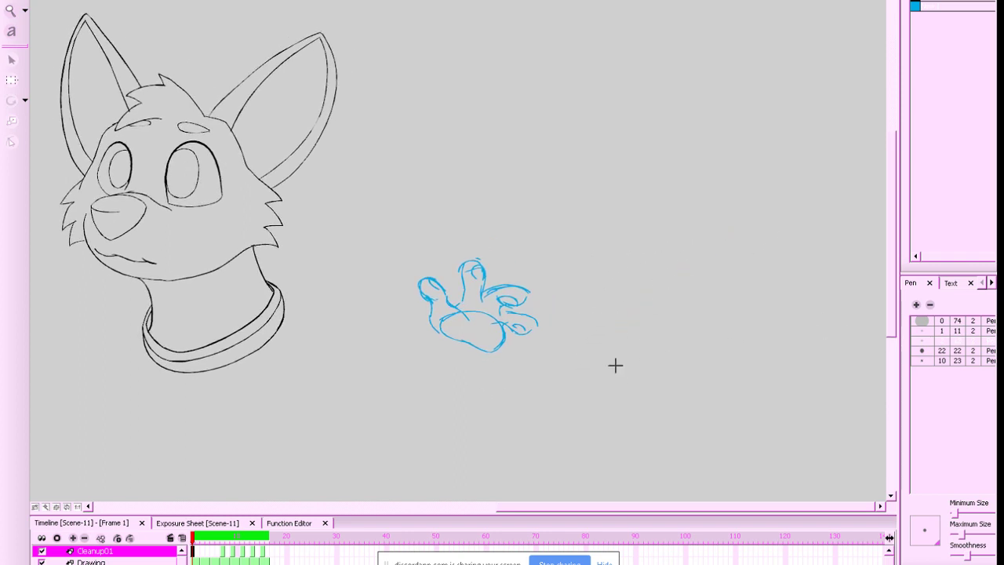
{"action": "mouse_move", "coordinate": [629, 359]}
{"action": "left_mouse_down"}
{"action": "mouse_move", "coordinate": [792, 240]}
{"action": "mouse_move", "coordinate": [739, 188]}
{"action": "mouse_move", "coordinate": [619, 340]}
{"action": "mouse_move", "coordinate": [616, 298]}
{"action": "mouse_move", "coordinate": [740, 185]}
{"action": "left_mouse_up"}
{"action": "left_click_drag", "start_coordinate": [623, 277], "coordinate": [616, 342]}
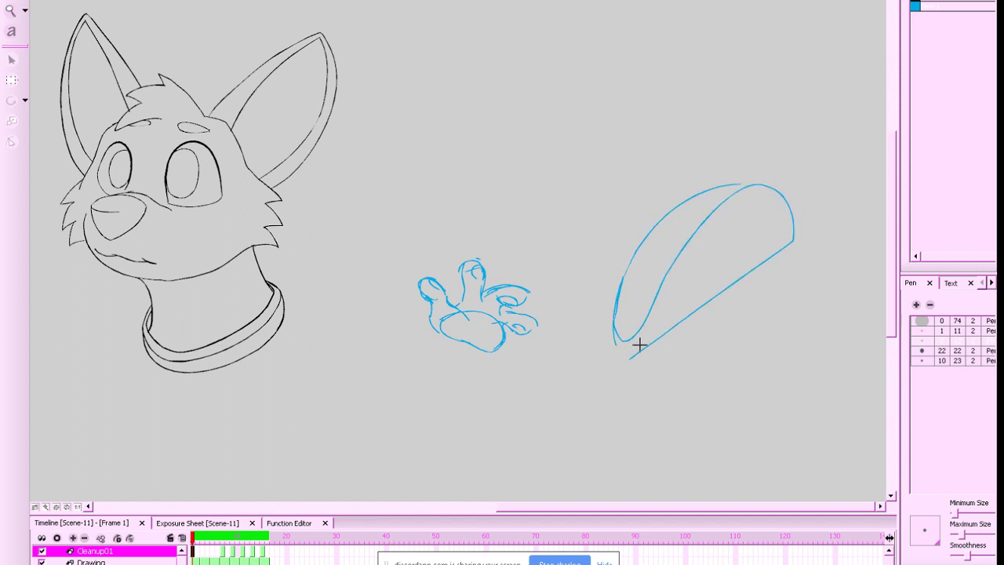
{"action": "key", "text": "ctrl+z"}
{"action": "key", "text": "ctrl+z"}
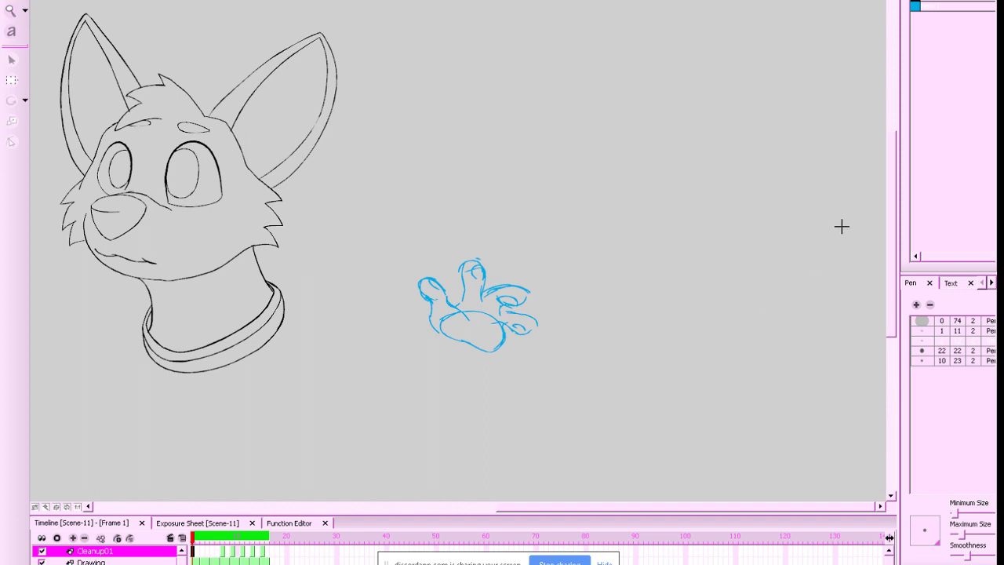
Sketch a slanted taco shape in blue right of the paw, with a folded shell, straight base and scribbled filling
{"action": "mouse_move", "coordinate": [838, 264]}
{"action": "left_mouse_down"}
{"action": "mouse_move", "coordinate": [824, 184]}
{"action": "mouse_move", "coordinate": [659, 354]}
{"action": "mouse_move", "coordinate": [700, 220]}
{"action": "mouse_move", "coordinate": [793, 182]}
{"action": "left_mouse_up"}
{"action": "left_click_drag", "start_coordinate": [841, 263], "coordinate": [729, 334]}
{"action": "key", "text": "ctrl+z"}
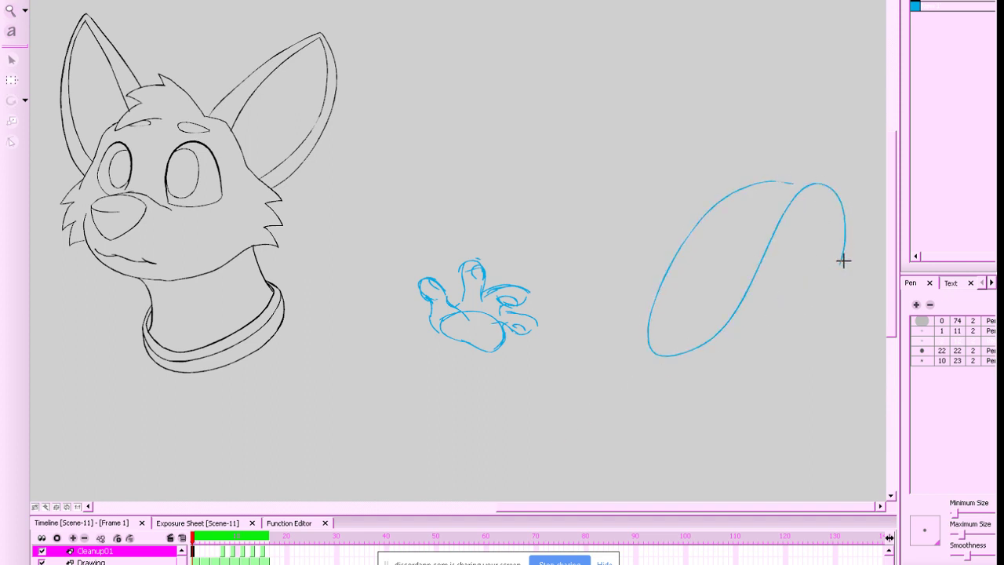
{"action": "mouse_move", "coordinate": [843, 261]}
{"action": "left_mouse_down"}
{"action": "mouse_move", "coordinate": [688, 353]}
{"action": "mouse_move", "coordinate": [650, 327]}
{"action": "mouse_move", "coordinate": [706, 336]}
{"action": "mouse_move", "coordinate": [683, 316]}
{"action": "mouse_move", "coordinate": [661, 325]}
{"action": "mouse_move", "coordinate": [708, 300]}
{"action": "mouse_move", "coordinate": [717, 321]}
{"action": "mouse_move", "coordinate": [700, 293]}
{"action": "mouse_move", "coordinate": [717, 300]}
{"action": "mouse_move", "coordinate": [688, 290]}
{"action": "mouse_move", "coordinate": [726, 290]}
{"action": "mouse_move", "coordinate": [706, 274]}
{"action": "mouse_move", "coordinate": [823, 174]}
{"action": "mouse_move", "coordinate": [697, 245]}
{"action": "left_mouse_up"}
{"action": "key", "text": "ctrl+z"}
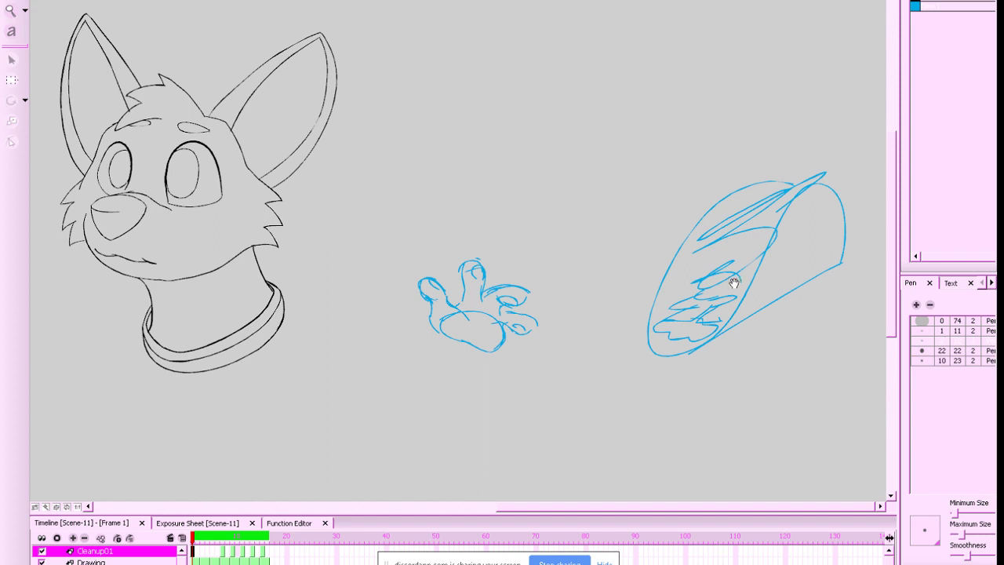
Sketch a hand doodle in blue above the paw, with an extended finger, curled fingers and a thumb
{"action": "left_click_drag", "start_coordinate": [733, 282], "coordinate": [712, 288]}
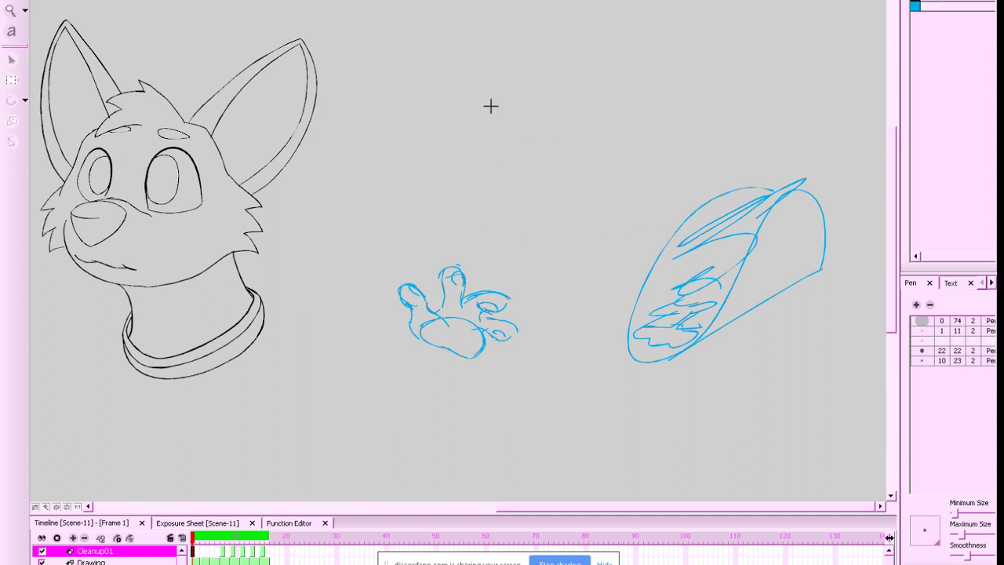
{"action": "mouse_move", "coordinate": [489, 106]}
{"action": "left_mouse_down"}
{"action": "mouse_move", "coordinate": [585, 92]}
{"action": "mouse_move", "coordinate": [501, 107]}
{"action": "mouse_move", "coordinate": [562, 98]}
{"action": "mouse_move", "coordinate": [549, 120]}
{"action": "mouse_move", "coordinate": [570, 113]}
{"action": "mouse_move", "coordinate": [543, 117]}
{"action": "mouse_move", "coordinate": [544, 127]}
{"action": "mouse_move", "coordinate": [555, 119]}
{"action": "mouse_move", "coordinate": [509, 127]}
{"action": "left_mouse_up"}
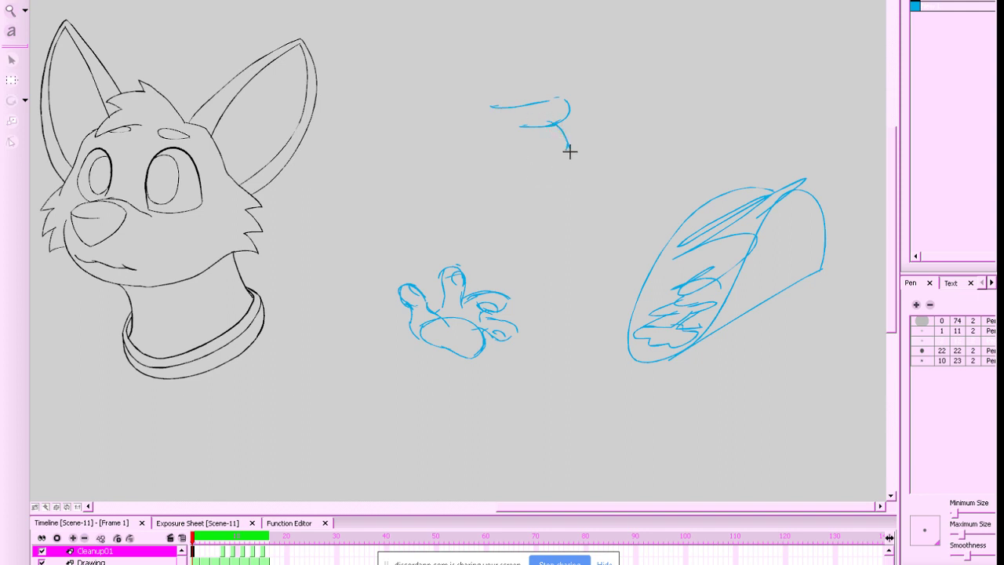
{"action": "mouse_move", "coordinate": [569, 153]}
{"action": "left_mouse_down"}
{"action": "mouse_move", "coordinate": [511, 127]}
{"action": "mouse_move", "coordinate": [546, 146]}
{"action": "mouse_move", "coordinate": [522, 162]}
{"action": "mouse_move", "coordinate": [518, 152]}
{"action": "mouse_move", "coordinate": [525, 163]}
{"action": "mouse_move", "coordinate": [576, 148]}
{"action": "mouse_move", "coordinate": [557, 157]}
{"action": "mouse_move", "coordinate": [558, 127]}
{"action": "left_mouse_up"}
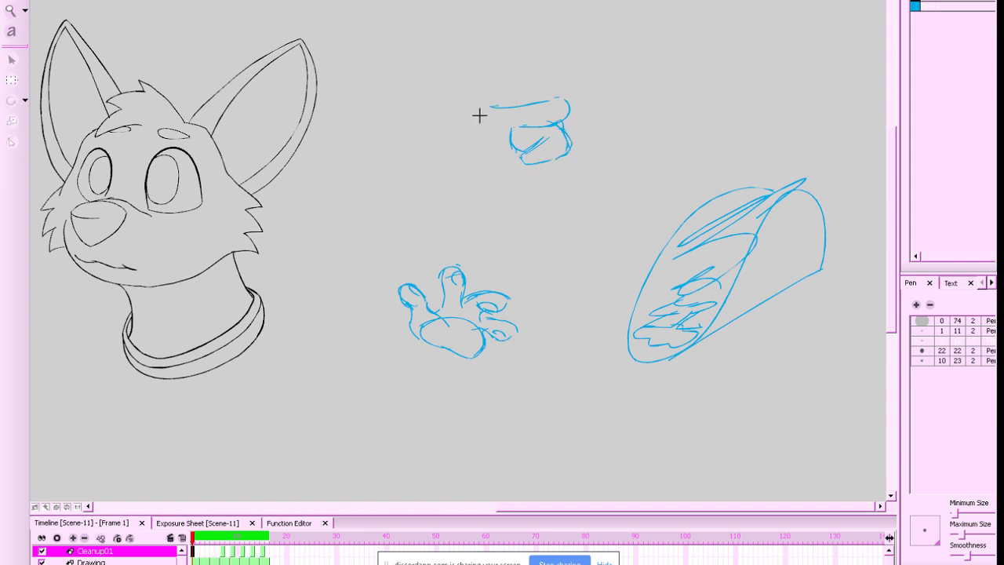
{"action": "mouse_move", "coordinate": [480, 110]}
{"action": "left_mouse_down"}
{"action": "mouse_move", "coordinate": [497, 159]}
{"action": "mouse_move", "coordinate": [483, 149]}
{"action": "mouse_move", "coordinate": [510, 170]}
{"action": "mouse_move", "coordinate": [493, 152]}
{"action": "mouse_move", "coordinate": [500, 174]}
{"action": "mouse_move", "coordinate": [512, 140]}
{"action": "mouse_move", "coordinate": [515, 149]}
{"action": "mouse_move", "coordinate": [502, 122]}
{"action": "mouse_move", "coordinate": [509, 145]}
{"action": "mouse_move", "coordinate": [530, 126]}
{"action": "mouse_move", "coordinate": [489, 129]}
{"action": "mouse_move", "coordinate": [526, 124]}
{"action": "mouse_move", "coordinate": [504, 136]}
{"action": "left_mouse_up"}
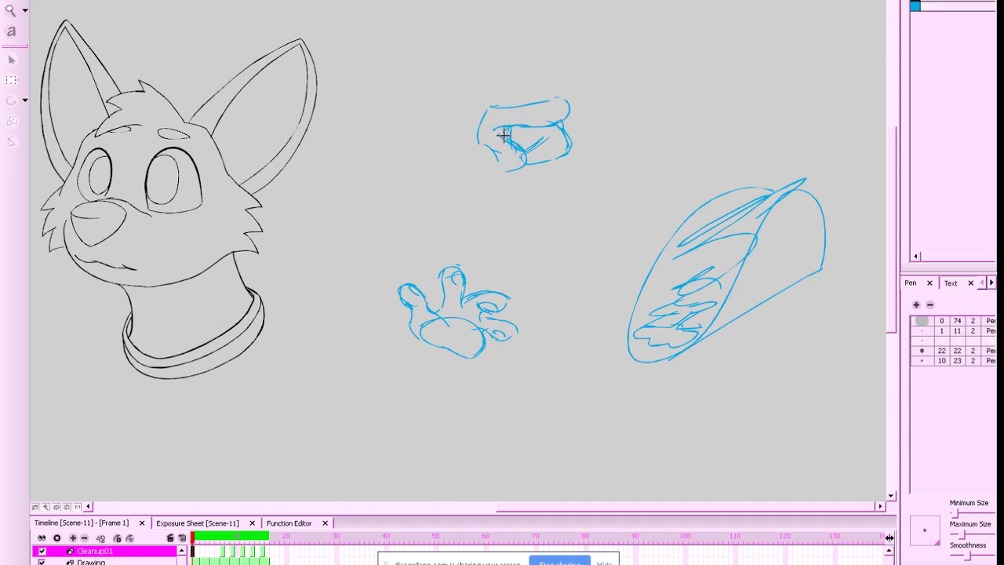
Rework the back of the pointing hand, add its slanted forearm lines and sharpen the extended fingertip
{"action": "key", "text": "alt+e"}
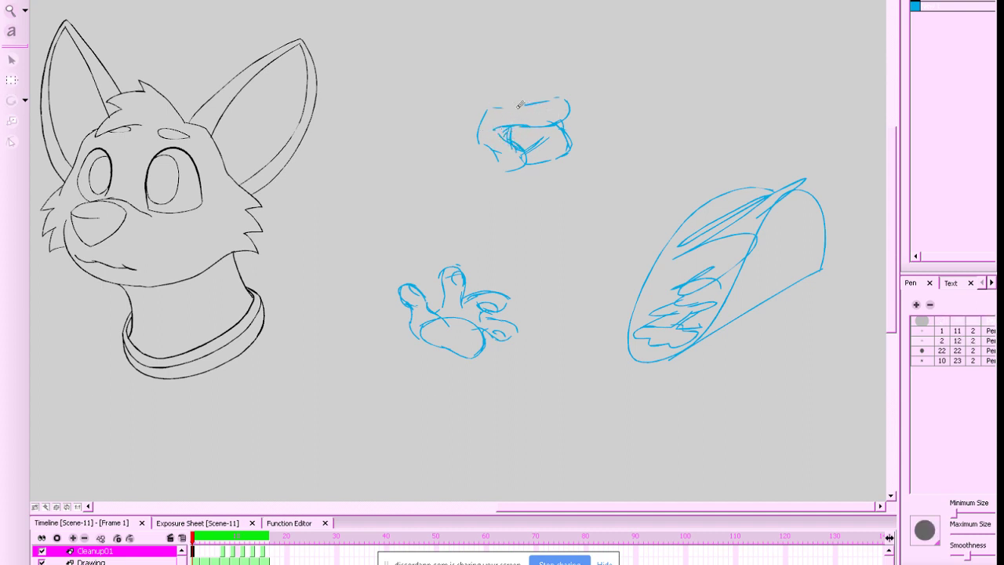
{"action": "key", "text": "alt+b"}
{"action": "mouse_move", "coordinate": [497, 98]}
{"action": "left_mouse_down"}
{"action": "mouse_move", "coordinate": [484, 105]}
{"action": "mouse_move", "coordinate": [479, 146]}
{"action": "left_mouse_up"}
{"action": "key", "text": "alt+e"}
{"action": "key", "text": "alt+b"}
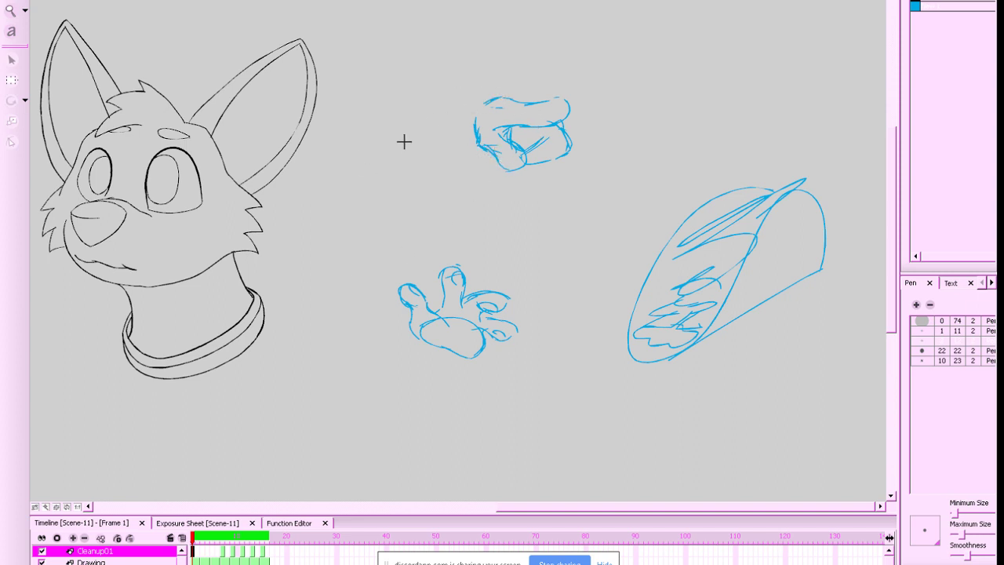
{"action": "mouse_move", "coordinate": [463, 108]}
{"action": "left_mouse_down"}
{"action": "mouse_move", "coordinate": [516, 94]}
{"action": "mouse_move", "coordinate": [411, 143]}
{"action": "mouse_move", "coordinate": [479, 145]}
{"action": "mouse_move", "coordinate": [429, 186]}
{"action": "left_mouse_up"}
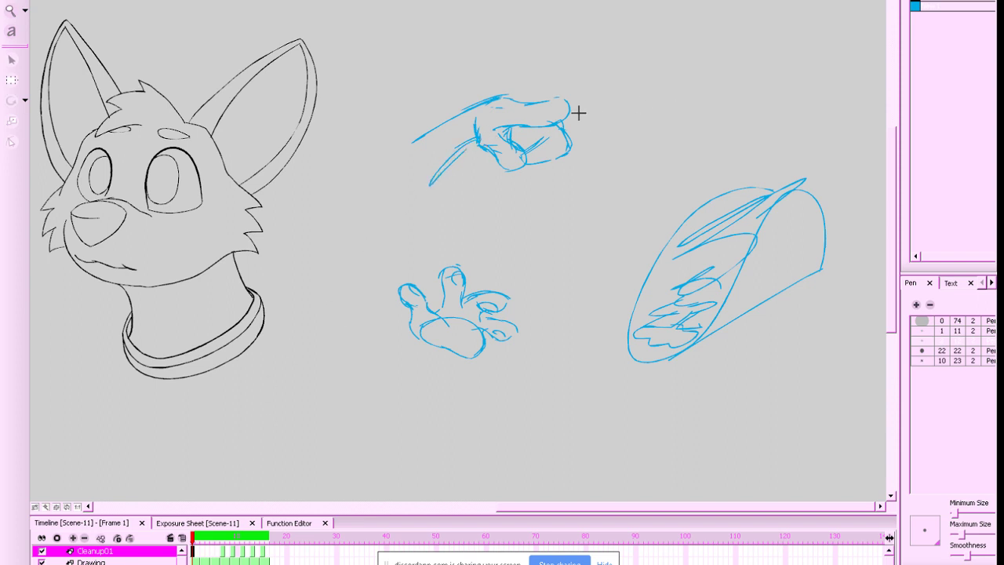
{"action": "left_click_drag", "start_coordinate": [549, 100], "coordinate": [571, 108]}
Sketch an open hand above the taco, with an oval thumb base, spread fingers and two wrist lines
{"action": "mouse_move", "coordinate": [703, 103]}
{"action": "left_mouse_down"}
{"action": "mouse_move", "coordinate": [666, 121]}
{"action": "mouse_move", "coordinate": [712, 112]}
{"action": "mouse_move", "coordinate": [717, 128]}
{"action": "mouse_move", "coordinate": [663, 132]}
{"action": "mouse_move", "coordinate": [664, 99]}
{"action": "mouse_move", "coordinate": [698, 92]}
{"action": "mouse_move", "coordinate": [699, 72]}
{"action": "mouse_move", "coordinate": [667, 65]}
{"action": "mouse_move", "coordinate": [664, 79]}
{"action": "left_mouse_up"}
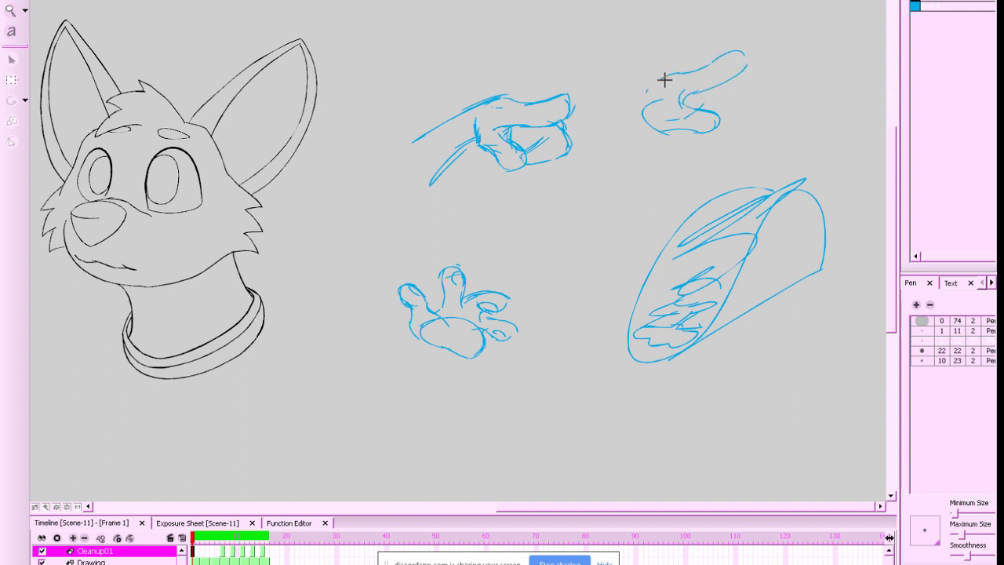
{"action": "mouse_move", "coordinate": [728, 78]}
{"action": "left_mouse_down"}
{"action": "mouse_move", "coordinate": [772, 86]}
{"action": "mouse_move", "coordinate": [742, 101]}
{"action": "left_mouse_up"}
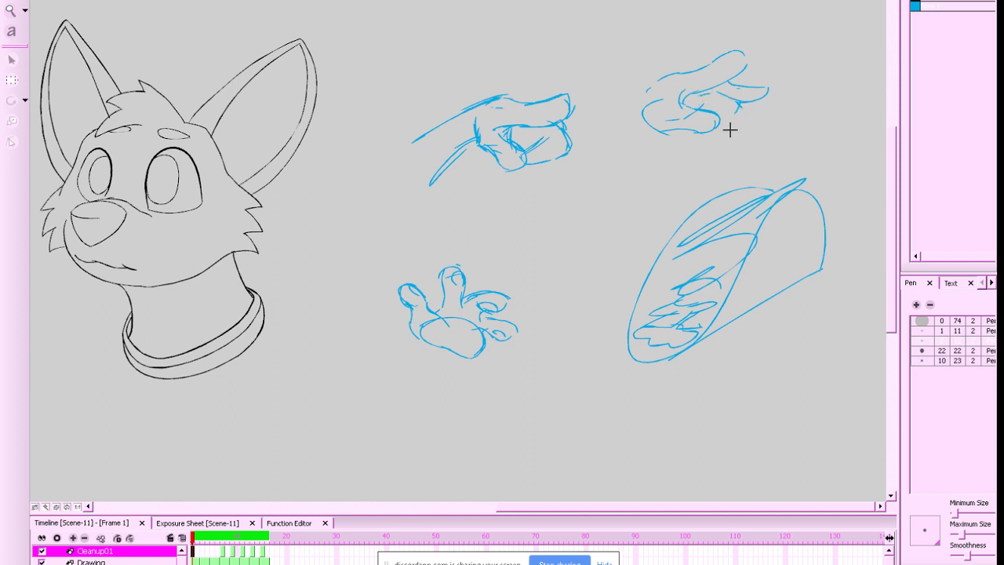
{"action": "left_click_drag", "start_coordinate": [741, 106], "coordinate": [729, 112]}
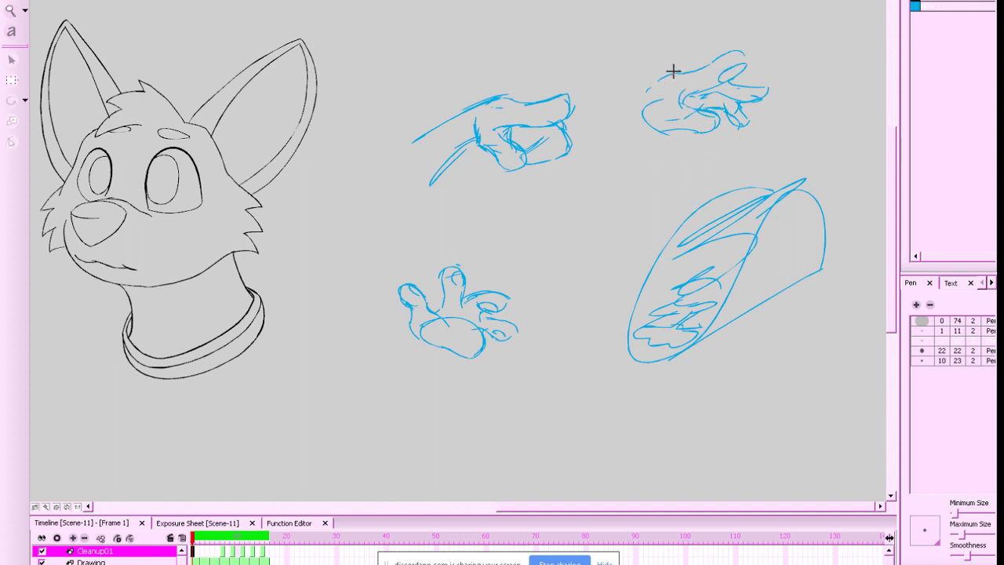
{"action": "mouse_move", "coordinate": [668, 71]}
{"action": "left_mouse_down"}
{"action": "mouse_move", "coordinate": [629, 114]}
{"action": "mouse_move", "coordinate": [647, 176]}
{"action": "left_mouse_up"}
{"action": "left_click_drag", "start_coordinate": [667, 129], "coordinate": [715, 167]}
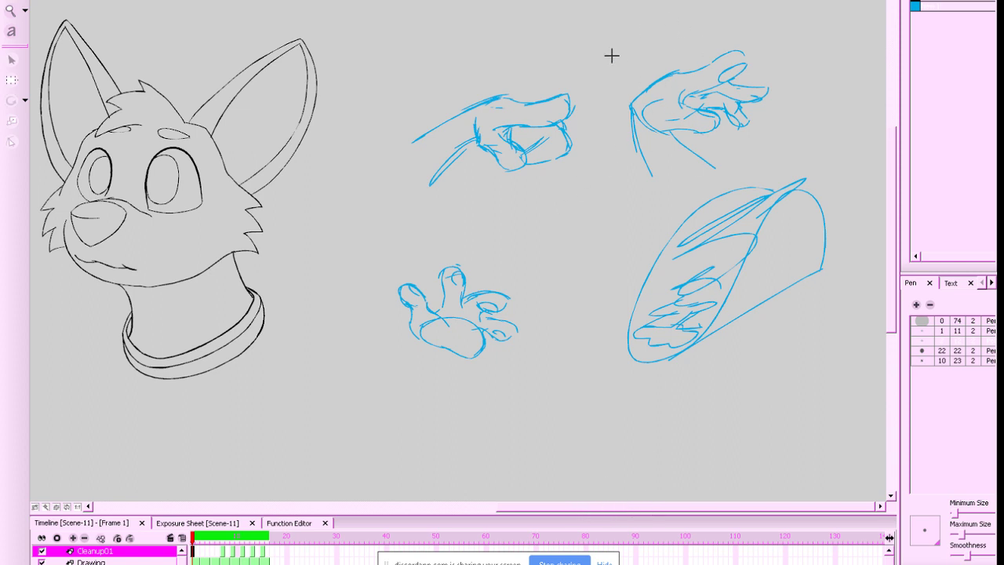
Sketch a third hand with splayed fingers above the open hand
{"action": "mouse_move", "coordinate": [630, 76]}
{"action": "left_mouse_down"}
{"action": "mouse_move", "coordinate": [593, 19]}
{"action": "mouse_move", "coordinate": [538, 47]}
{"action": "mouse_move", "coordinate": [556, 28]}
{"action": "mouse_move", "coordinate": [544, 0]}
{"action": "mouse_move", "coordinate": [536, 16]}
{"action": "mouse_move", "coordinate": [572, 0]}
{"action": "left_mouse_up"}
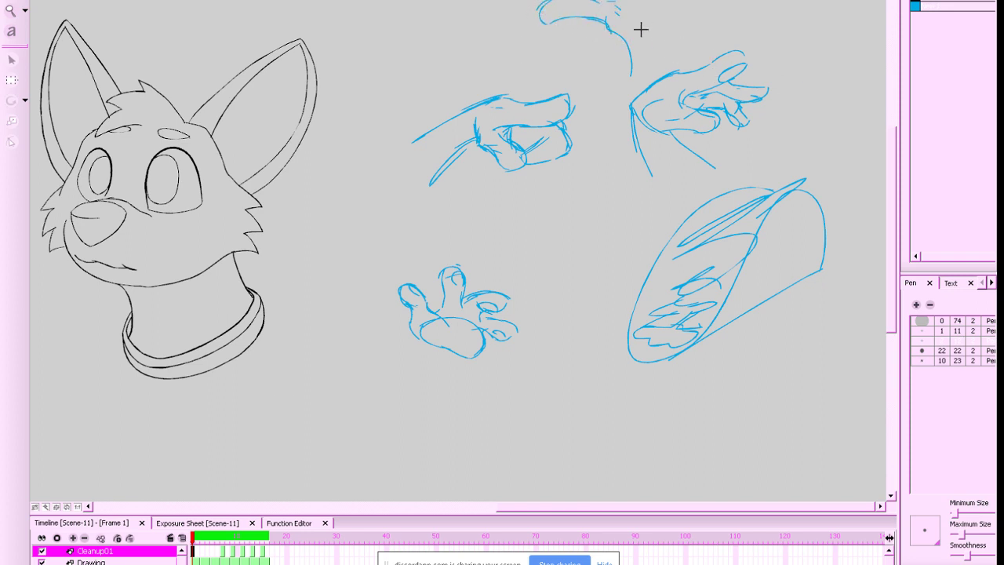
{"action": "mouse_move", "coordinate": [641, 29]}
{"action": "left_mouse_down"}
{"action": "mouse_move", "coordinate": [696, 26]}
{"action": "mouse_move", "coordinate": [657, 38]}
{"action": "mouse_move", "coordinate": [687, 22]}
{"action": "mouse_move", "coordinate": [718, 33]}
{"action": "mouse_move", "coordinate": [706, 27]}
{"action": "mouse_move", "coordinate": [646, 68]}
{"action": "mouse_move", "coordinate": [703, 41]}
{"action": "mouse_move", "coordinate": [652, 65]}
{"action": "left_mouse_up"}
{"action": "mouse_move", "coordinate": [678, 27]}
{"action": "left_mouse_down"}
{"action": "mouse_move", "coordinate": [708, 23]}
{"action": "mouse_move", "coordinate": [714, 34]}
{"action": "left_mouse_up"}
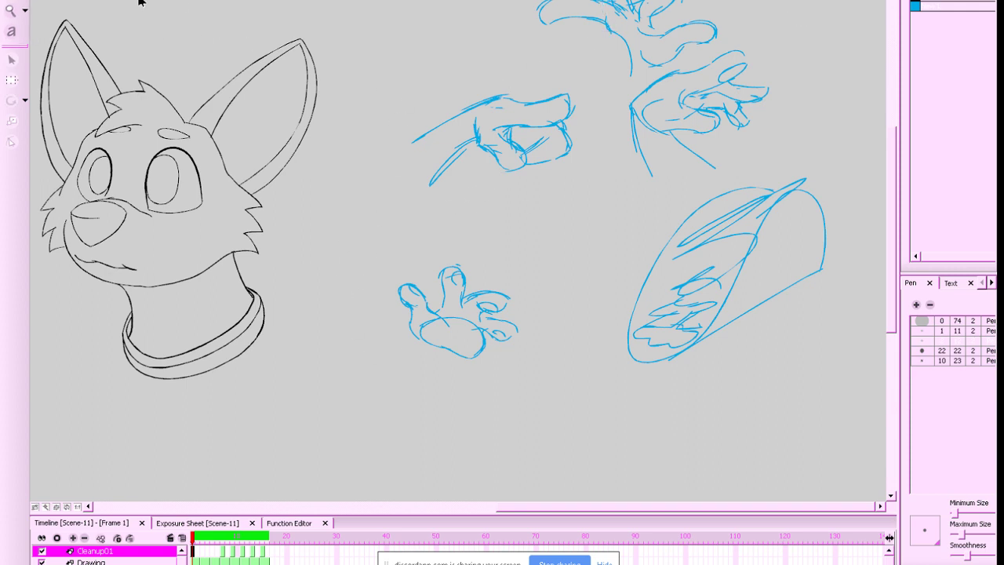
{"action": "left_click_drag", "start_coordinate": [486, 1], "coordinate": [684, 41]}
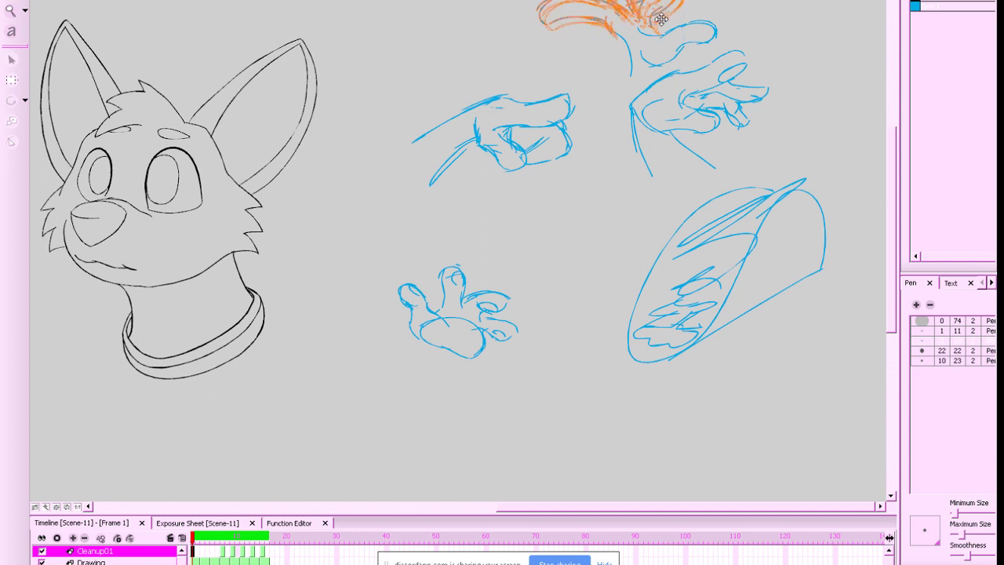
{"action": "left_click", "coordinate": [842, 9]}
{"action": "mouse_move", "coordinate": [844, 7]}
{"action": "left_mouse_down"}
{"action": "mouse_move", "coordinate": [796, 88]}
{"action": "mouse_move", "coordinate": [742, 102]}
{"action": "left_mouse_up"}
{"action": "left_click_drag", "start_coordinate": [479, 160], "coordinate": [612, 36]}
{"action": "left_click", "coordinate": [779, 57]}
Sketch a fourth hand right of the others, with a thumb pointing down and a raised index finger
{"action": "mouse_move", "coordinate": [833, 65]}
{"action": "left_mouse_down"}
{"action": "mouse_move", "coordinate": [666, 103]}
{"action": "mouse_move", "coordinate": [707, 58]}
{"action": "mouse_move", "coordinate": [766, 74]}
{"action": "mouse_move", "coordinate": [665, 133]}
{"action": "left_mouse_up"}
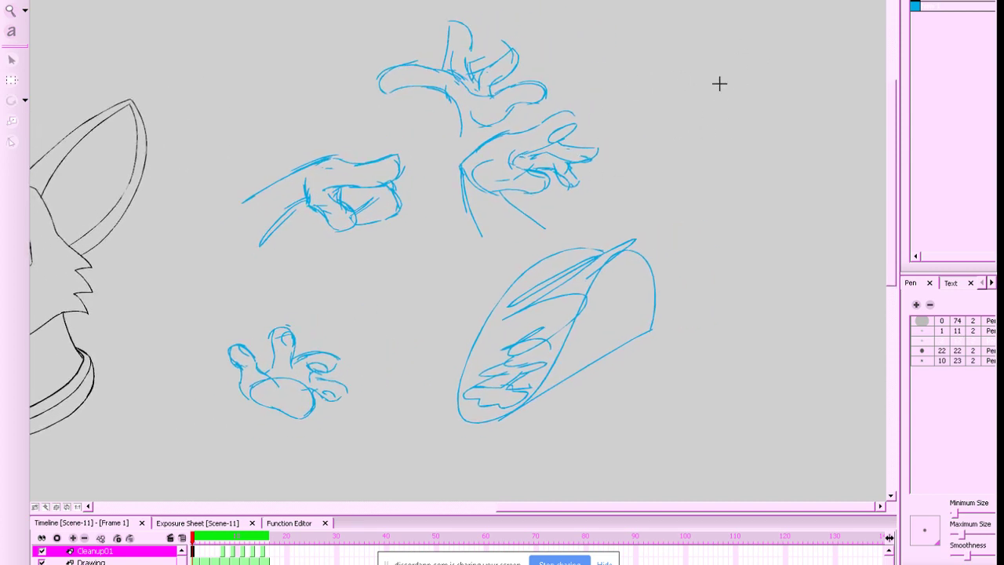
{"action": "mouse_move", "coordinate": [661, 57]}
{"action": "left_mouse_down"}
{"action": "mouse_move", "coordinate": [720, 60]}
{"action": "mouse_move", "coordinate": [705, 102]}
{"action": "mouse_move", "coordinate": [622, 109]}
{"action": "mouse_move", "coordinate": [686, 97]}
{"action": "mouse_move", "coordinate": [620, 99]}
{"action": "mouse_move", "coordinate": [634, 93]}
{"action": "mouse_move", "coordinate": [618, 123]}
{"action": "mouse_move", "coordinate": [635, 89]}
{"action": "mouse_move", "coordinate": [605, 116]}
{"action": "mouse_move", "coordinate": [641, 121]}
{"action": "left_mouse_up"}
{"action": "key", "text": "ctrl+z"}
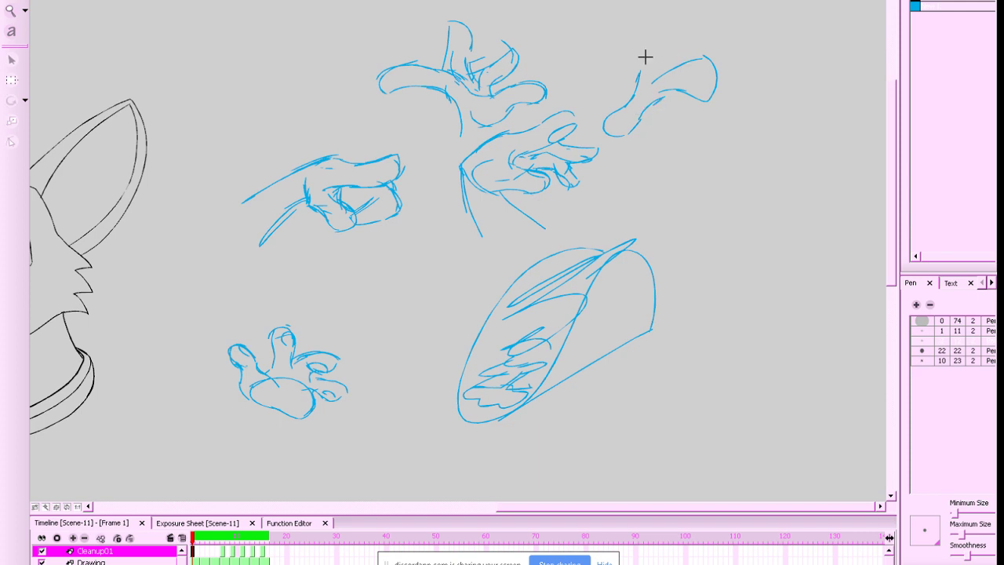
{"action": "mouse_move", "coordinate": [640, 69]}
{"action": "left_mouse_down"}
{"action": "mouse_move", "coordinate": [659, 37]}
{"action": "mouse_move", "coordinate": [648, 2]}
{"action": "left_mouse_up"}
{"action": "key", "text": "ctrl+z"}
{"action": "left_click_drag", "start_coordinate": [637, 77], "coordinate": [660, 30]}
{"action": "key", "text": "ctrl+z"}
{"action": "left_click_drag", "start_coordinate": [638, 78], "coordinate": [644, 49]}
{"action": "left_click_drag", "start_coordinate": [642, 49], "coordinate": [620, 112]}
{"action": "left_click_drag", "start_coordinate": [676, 41], "coordinate": [669, 2]}
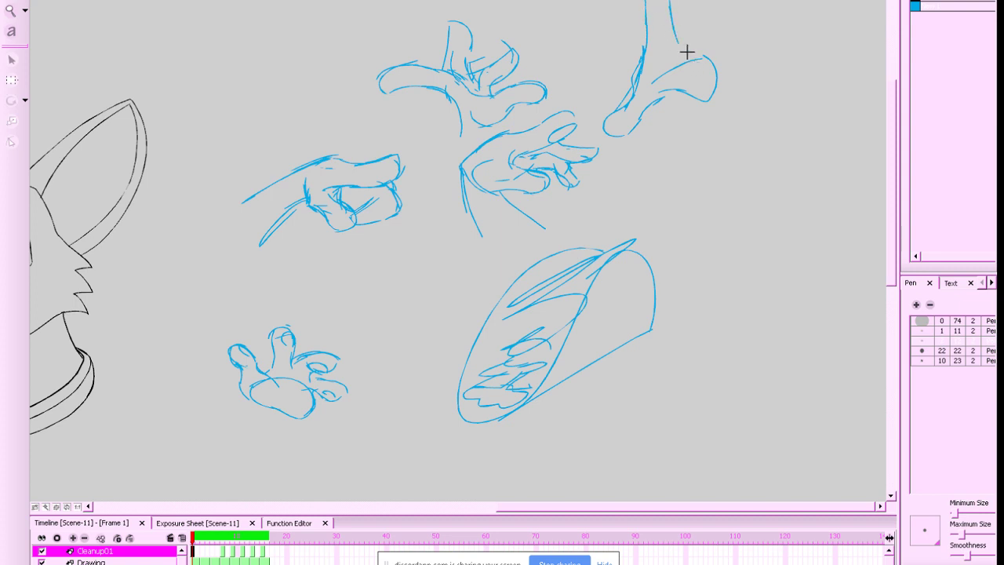
Add the fourth hand's rounded curled fingers and palm lines, and scribble zigzag strokes across them
{"action": "mouse_move", "coordinate": [676, 36]}
{"action": "left_mouse_down"}
{"action": "mouse_move", "coordinate": [719, 62]}
{"action": "mouse_move", "coordinate": [695, 32]}
{"action": "left_mouse_up"}
{"action": "key", "text": "ctrl+z"}
{"action": "left_click_drag", "start_coordinate": [668, 78], "coordinate": [702, 101]}
{"action": "mouse_move", "coordinate": [679, 31]}
{"action": "left_mouse_down"}
{"action": "mouse_move", "coordinate": [734, 42]}
{"action": "mouse_move", "coordinate": [742, 54]}
{"action": "mouse_move", "coordinate": [708, 96]}
{"action": "left_mouse_up"}
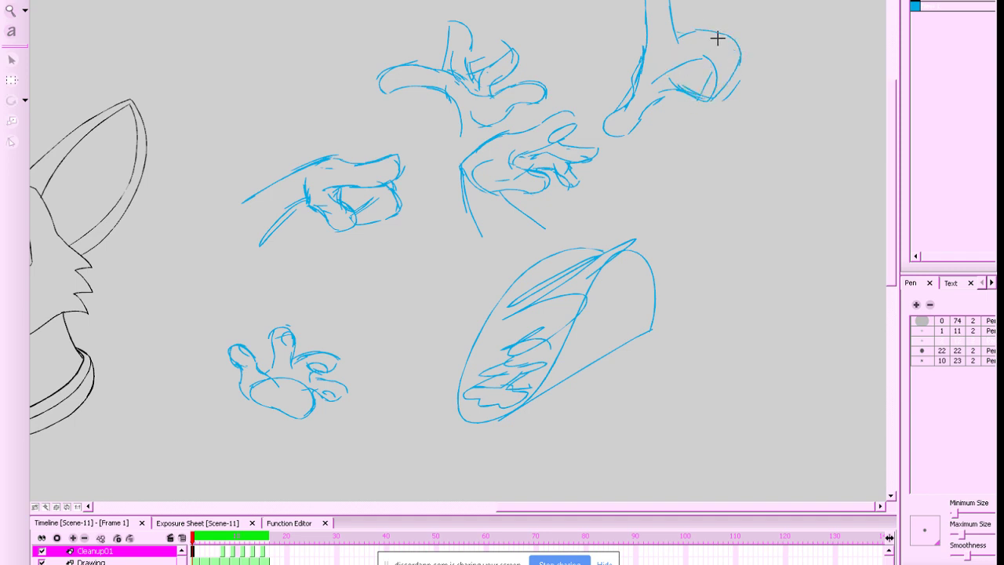
{"action": "left_click_drag", "start_coordinate": [577, 243], "coordinate": [558, 271]}
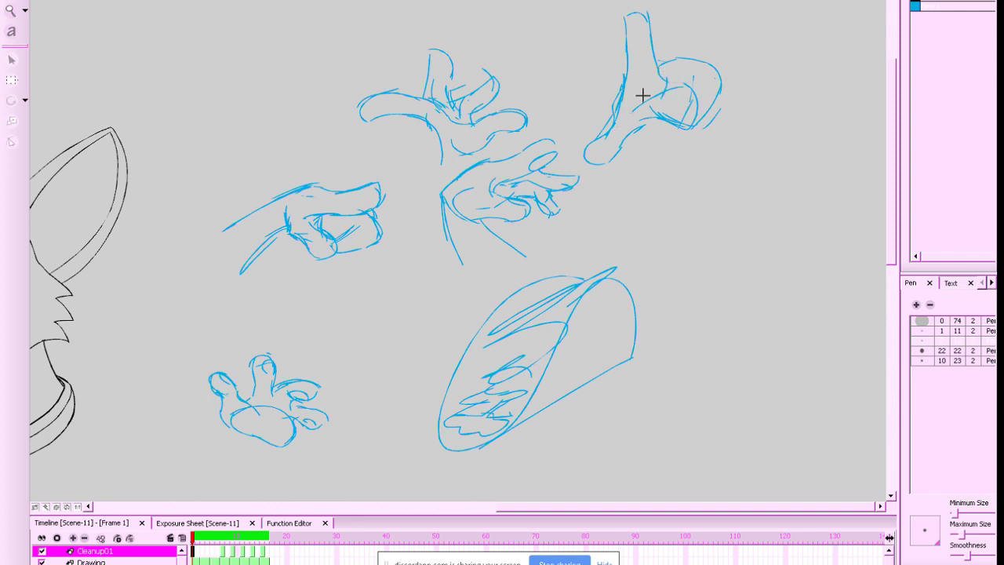
{"action": "left_click_drag", "start_coordinate": [655, 113], "coordinate": [673, 81]}
{"action": "mouse_move", "coordinate": [712, 39]}
{"action": "left_mouse_down"}
{"action": "mouse_move", "coordinate": [661, 92]}
{"action": "mouse_move", "coordinate": [676, 149]}
{"action": "left_mouse_up"}
Select all the blue hand, paw and taco doodles beside the frame 1 character and delete them
{"action": "key", "text": "space"}
{"action": "left_click_drag", "start_coordinate": [636, 271], "coordinate": [886, 170]}
{"action": "left_click_drag", "start_coordinate": [599, 325], "coordinate": [508, 343]}
{"action": "key", "text": "1"}
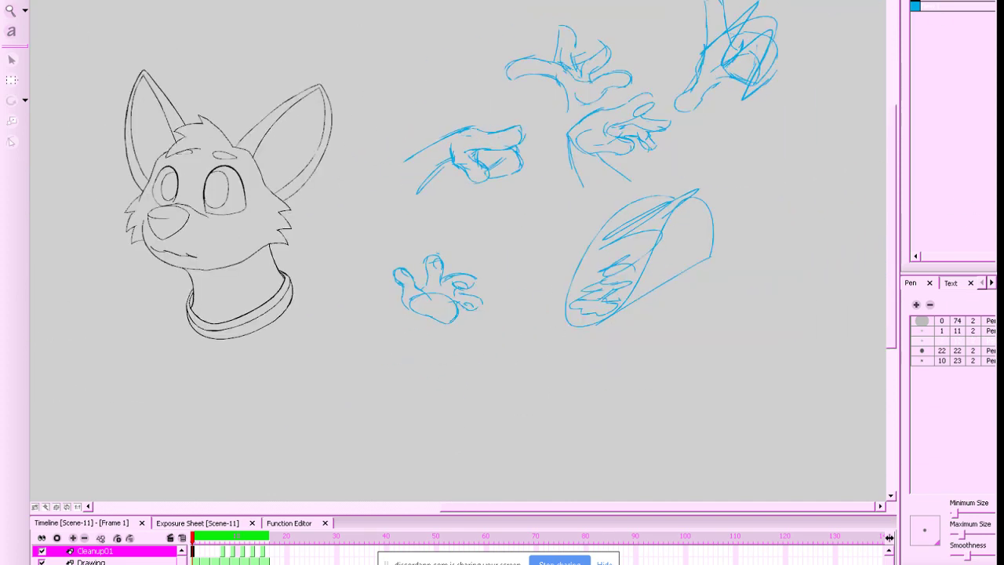
{"action": "left_click_drag", "start_coordinate": [855, 2], "coordinate": [428, 354]}
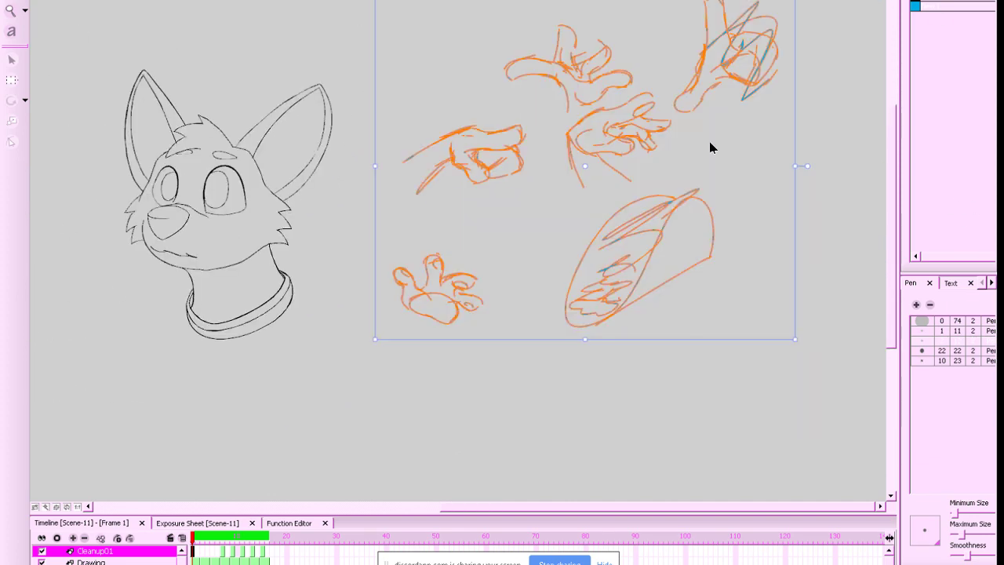
{"action": "key", "text": "Delete"}
Flip through the neighbouring drawings and go to the empty frame 4 drawing on the Cleanup01 layer
{"action": "key", "text": "2"}
{"action": "key", "text": "2"}
{"action": "key", "text": "2"}
{"action": "left_click_drag", "start_coordinate": [456, 309], "coordinate": [669, 305]}
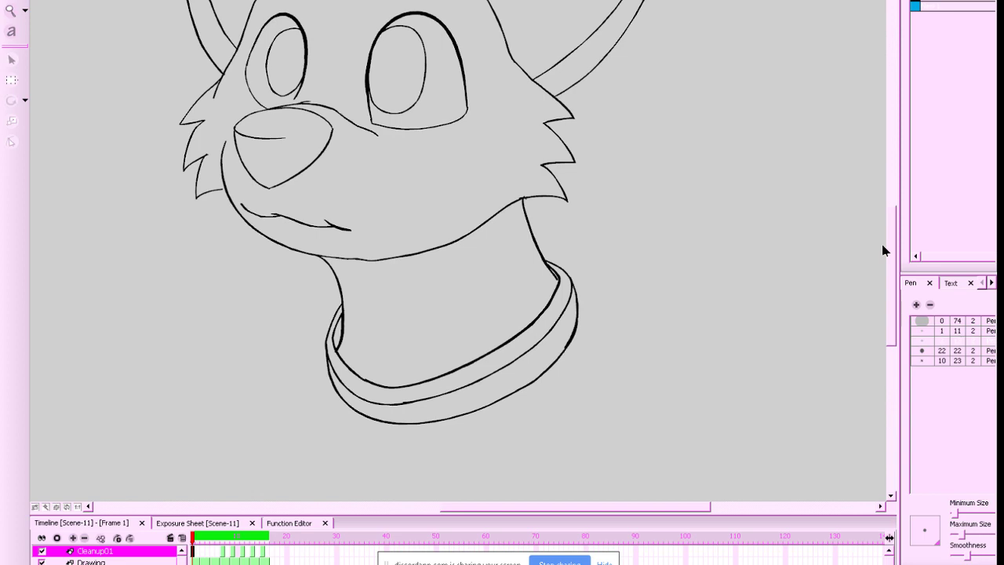
{"action": "key", "text": "g"}
{"action": "key", "text": "g"}
{"action": "key", "text": "f"}
{"action": "key", "text": "f"}
{"action": "key", "text": "g"}
{"action": "key", "text": "g"}
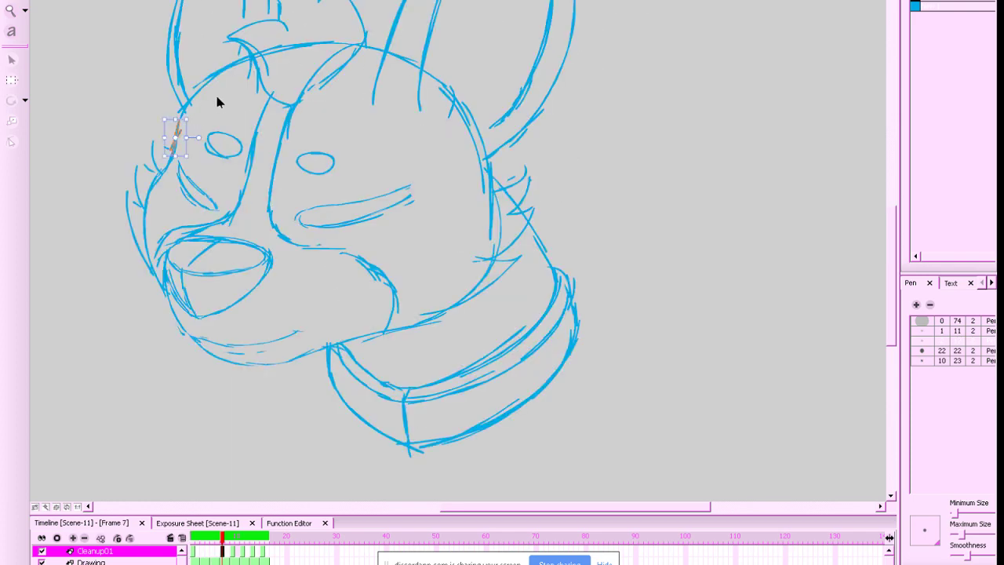
{"action": "key", "text": "shift+m"}
{"action": "left_click_drag", "start_coordinate": [225, 540], "coordinate": [206, 540]}
Show the rough sketch and the onion-skinned neighbouring drawings behind frame 4, framed closely on the head
{"action": "left_click", "coordinate": [400, 2]}
{"action": "key", "text": "shift+l"}
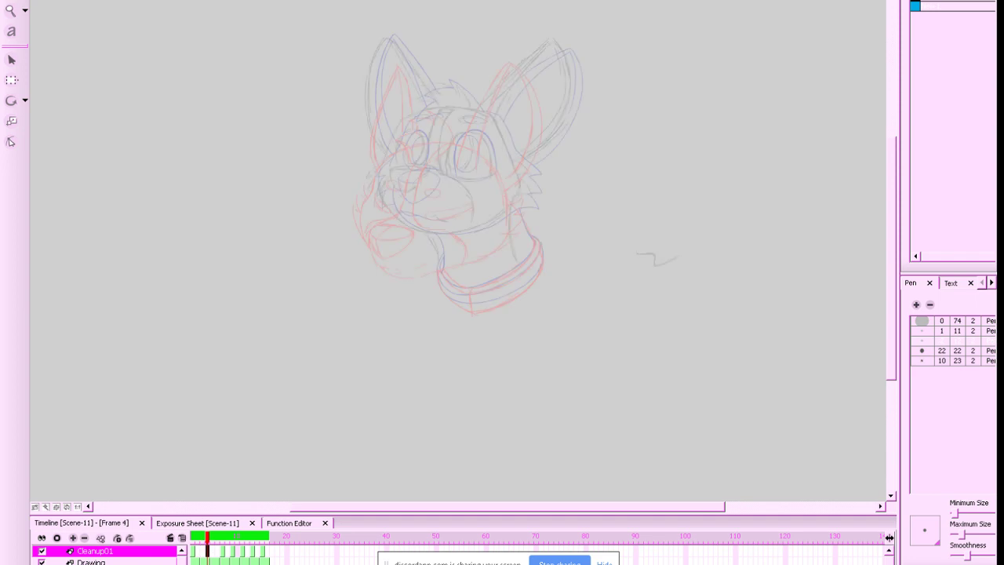
{"action": "key", "text": "2"}
{"action": "left_click_drag", "start_coordinate": [608, 71], "coordinate": [572, 108]}
{"action": "mouse_move", "coordinate": [655, 148]}
{"action": "left_mouse_down"}
{"action": "mouse_move", "coordinate": [681, 180]}
{"action": "mouse_move", "coordinate": [695, 145]}
{"action": "left_mouse_up"}
{"action": "key", "text": "2"}
{"action": "key", "text": "2"}
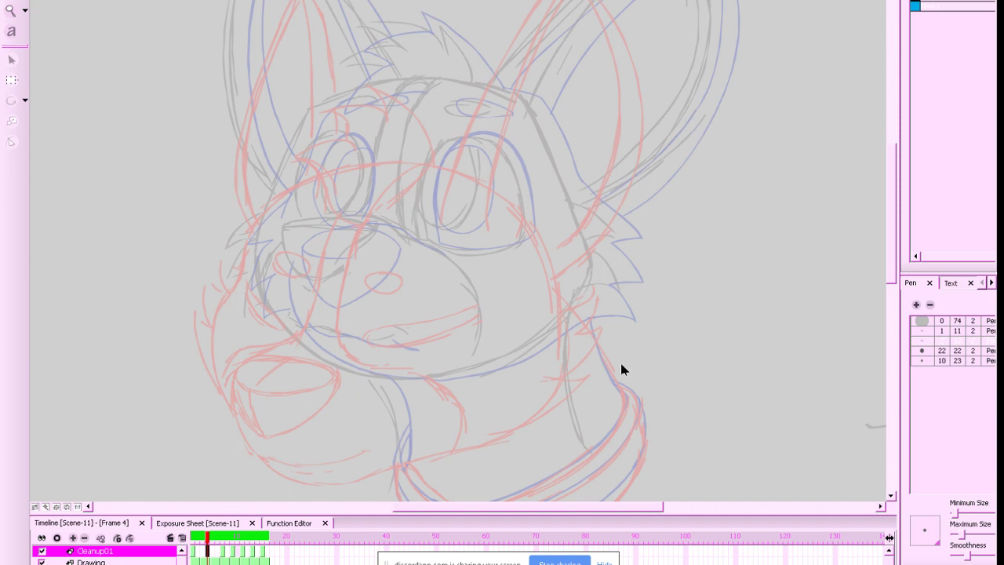
{"action": "left_click_drag", "start_coordinate": [681, 182], "coordinate": [760, 138]}
{"action": "left_click", "coordinate": [399, 2]}
{"action": "key", "text": "alt+o"}
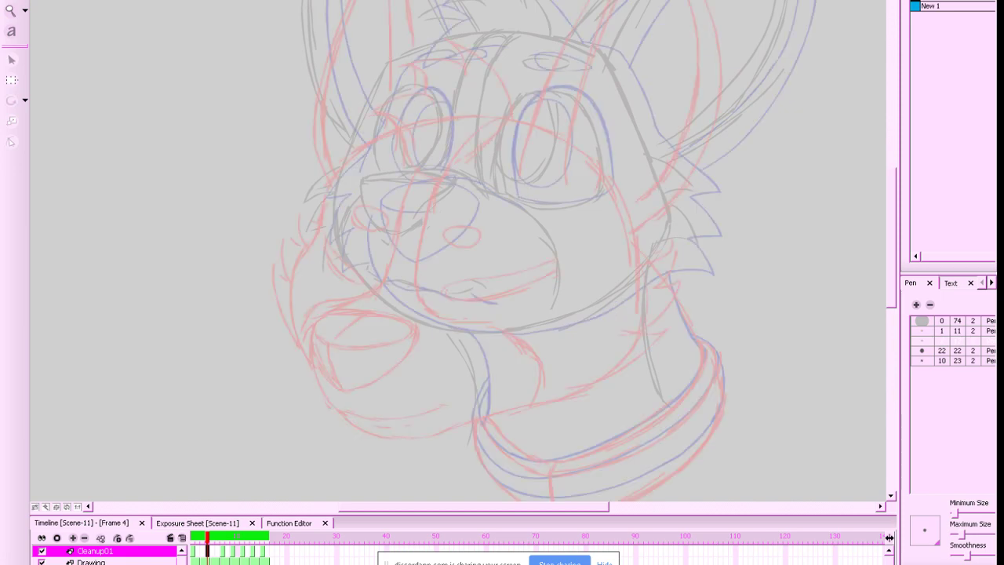
{"action": "key", "text": "alt+o"}
Ink the nose's rounded outline and upper line in black on frame 4, following the rough sketch
{"action": "mouse_move", "coordinate": [443, 200]}
{"action": "left_mouse_down"}
{"action": "mouse_move", "coordinate": [453, 185]}
{"action": "mouse_move", "coordinate": [392, 231]}
{"action": "left_mouse_up"}
{"action": "key", "text": "ctrl+z"}
{"action": "mouse_move", "coordinate": [454, 180]}
{"action": "left_mouse_down"}
{"action": "mouse_move", "coordinate": [412, 225]}
{"action": "mouse_move", "coordinate": [392, 230]}
{"action": "mouse_move", "coordinate": [358, 197]}
{"action": "mouse_move", "coordinate": [365, 174]}
{"action": "mouse_move", "coordinate": [432, 180]}
{"action": "left_mouse_up"}
{"action": "key", "text": "f"}
{"action": "key", "text": "g"}
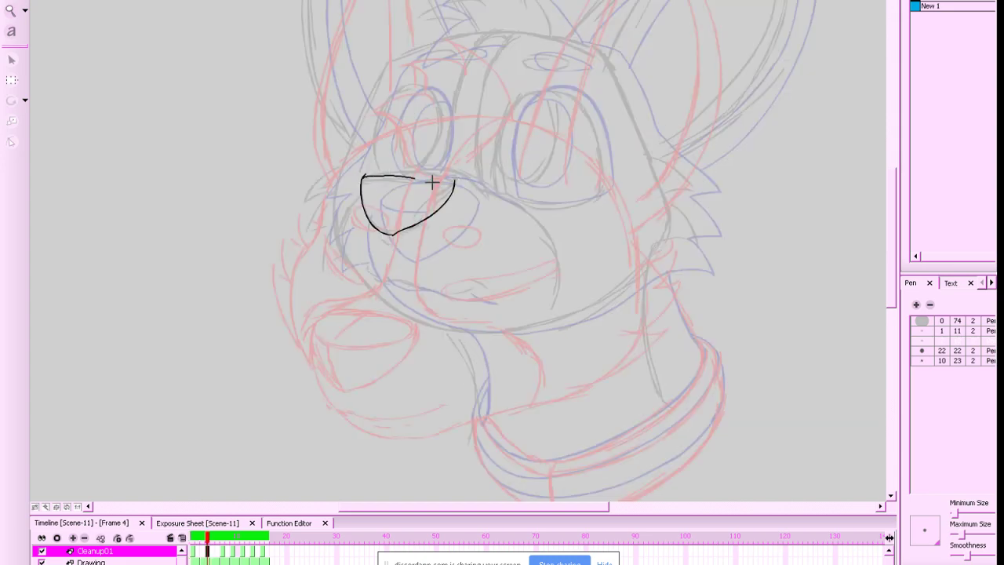
Redraw the nose's upper edge as a gentle arch with a flatter line just beneath it
{"action": "key", "text": "ctrl+z"}
{"action": "mouse_move", "coordinate": [360, 176]}
{"action": "left_mouse_down"}
{"action": "mouse_move", "coordinate": [453, 182]}
{"action": "mouse_move", "coordinate": [381, 168]}
{"action": "mouse_move", "coordinate": [357, 175]}
{"action": "mouse_move", "coordinate": [454, 182]}
{"action": "mouse_move", "coordinate": [366, 180]}
{"action": "mouse_move", "coordinate": [423, 181]}
{"action": "left_mouse_up"}
{"action": "key", "text": "ctrl+z"}
{"action": "key", "text": "f"}
{"action": "key", "text": "g"}
{"action": "key", "text": "alt+e"}
{"action": "key", "text": "alt+b"}
{"action": "key", "text": "ctrl+z"}
{"action": "key", "text": "f"}
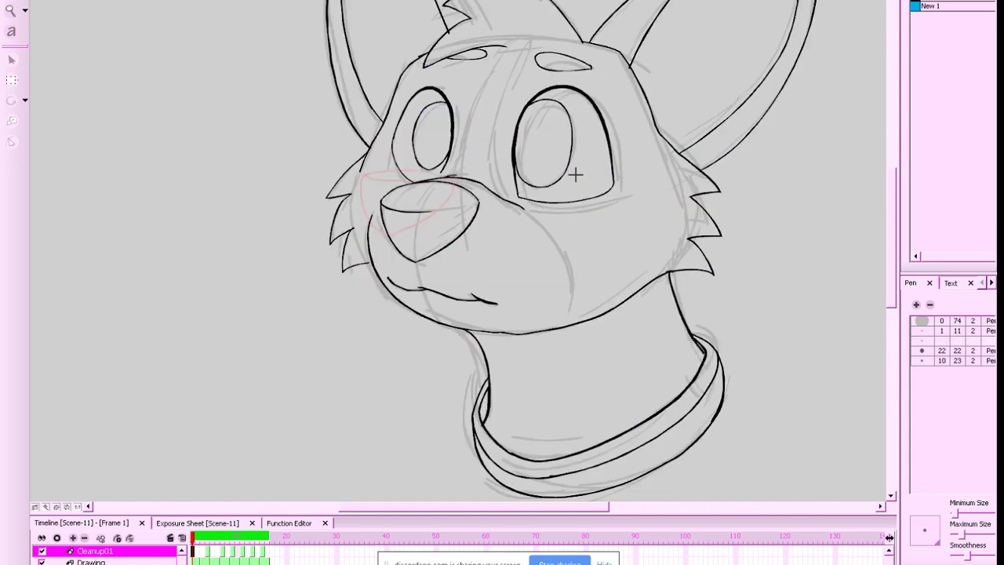
{"action": "key", "text": "g"}
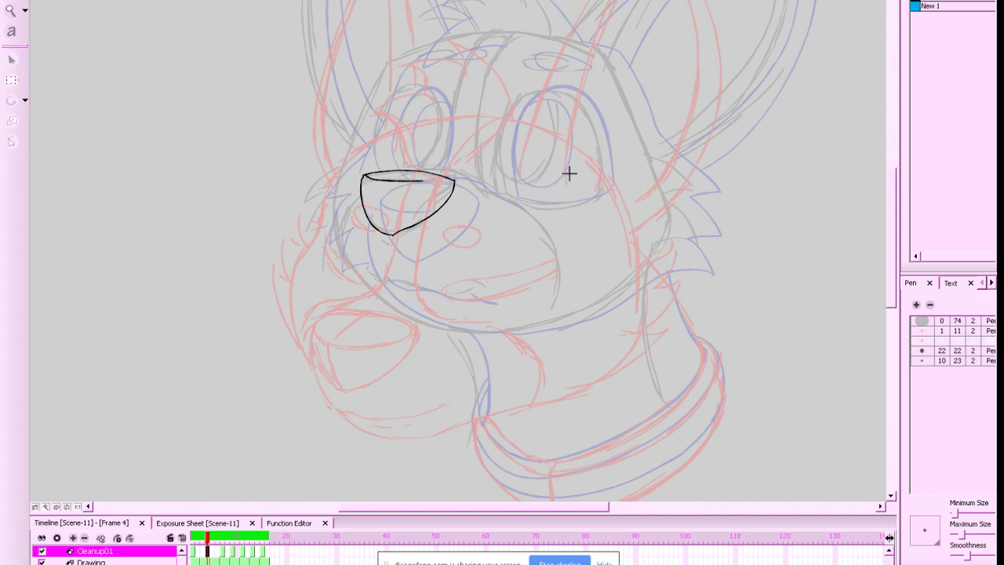
Turn off the onion skin and compare the frame 4 nose with the frame 1 cleanup
{"action": "key", "text": "alt+o"}
{"action": "key", "text": "shift+l"}
{"action": "key", "text": "shift+l"}
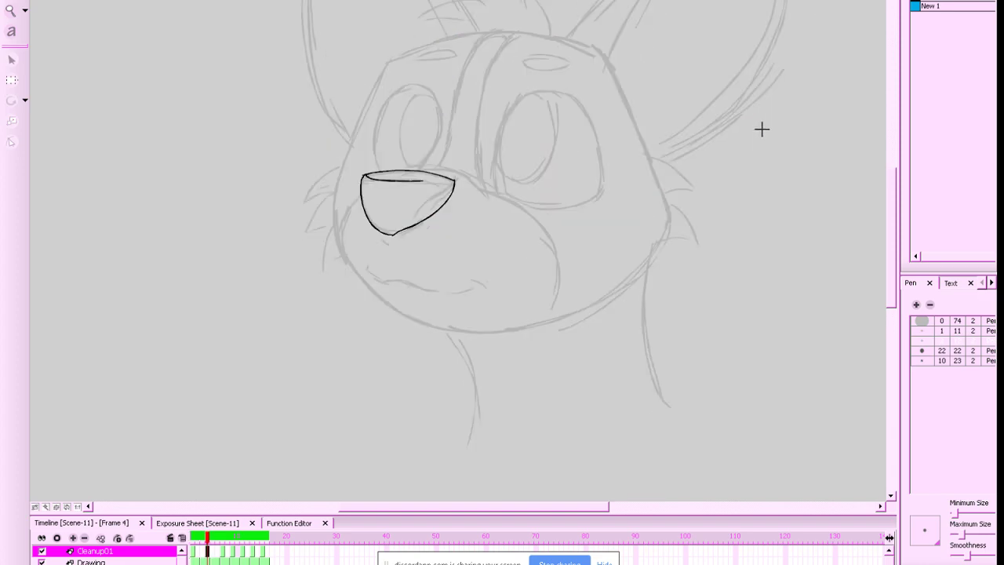
{"action": "key", "text": "g"}
{"action": "key", "text": "f"}
{"action": "key", "text": "f"}
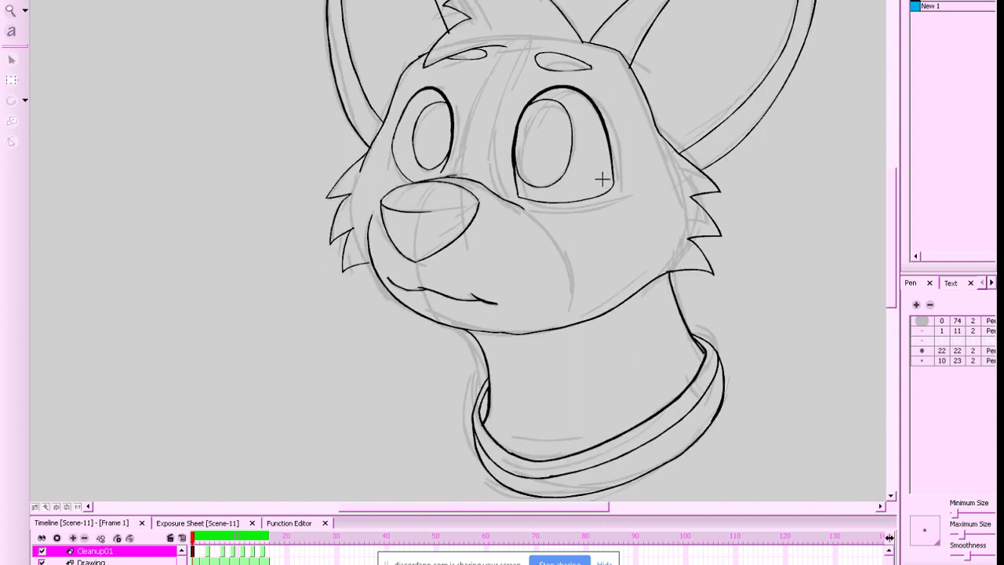
Ink the muzzle bridge curve from above the nose down toward the larger eye, redrawing it until it fits
{"action": "key", "text": "g"}
{"action": "left_click_drag", "start_coordinate": [408, 170], "coordinate": [471, 182]}
{"action": "key", "text": "ctrl+z"}
{"action": "key", "text": "ctrl+z"}
{"action": "key", "text": "f"}
{"action": "key", "text": "period"}
{"action": "key", "text": "period"}
{"action": "key", "text": "period"}
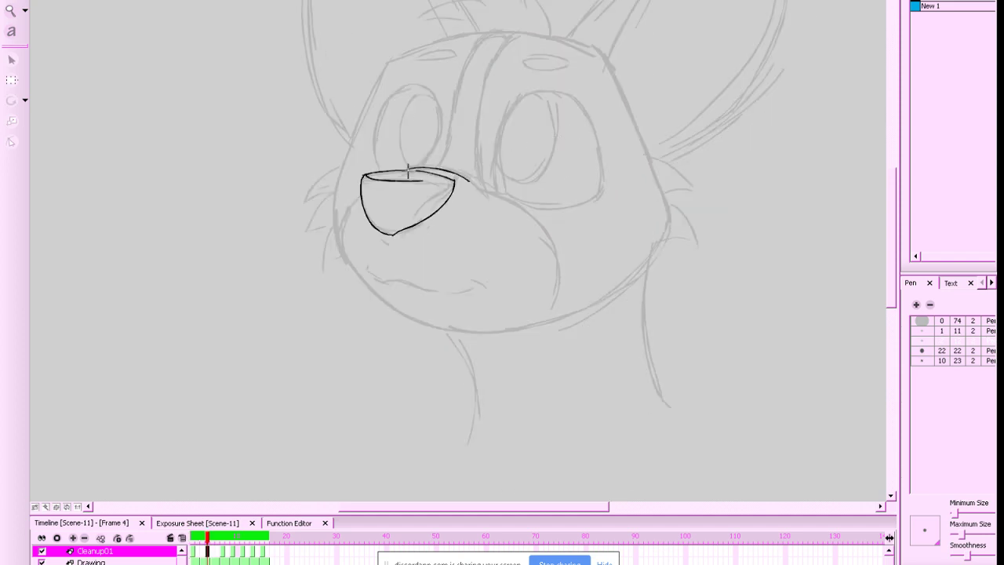
{"action": "key", "text": "ctrl+z"}
{"action": "mouse_move", "coordinate": [407, 169]}
{"action": "left_mouse_down"}
{"action": "mouse_move", "coordinate": [442, 166]}
{"action": "mouse_move", "coordinate": [482, 188]}
{"action": "left_mouse_up"}
Extend the muzzle bridge line beneath the larger eye on frame 4, checking it against the frame 1 drawing
{"action": "key", "text": "comma"}
{"action": "key", "text": "comma"}
{"action": "key", "text": "comma"}
{"action": "key", "text": "period"}
{"action": "key", "text": "period"}
{"action": "key", "text": "period"}
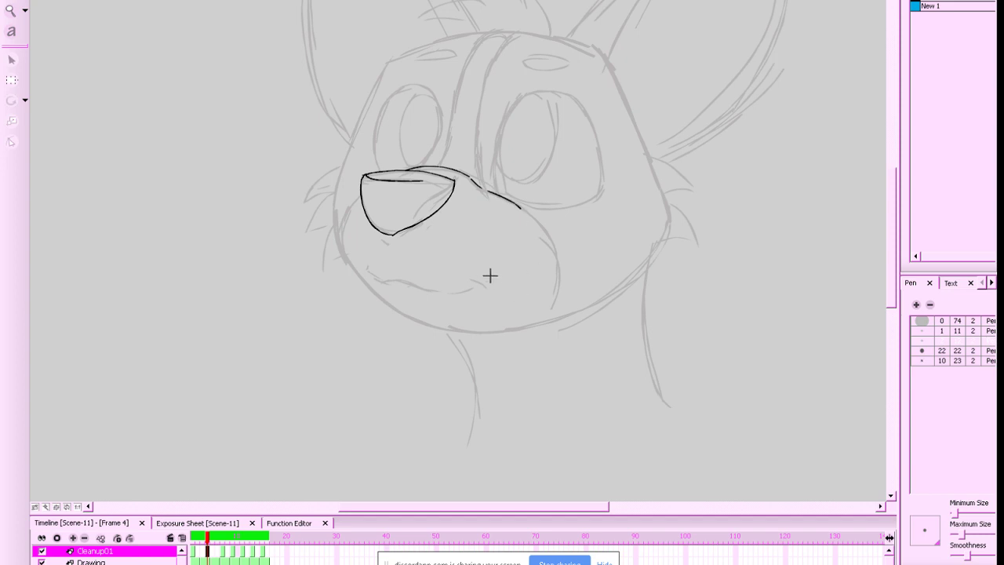
{"action": "key", "text": "comma"}
{"action": "key", "text": "comma"}
{"action": "key", "text": "comma"}
{"action": "key", "text": "period"}
{"action": "key", "text": "period"}
{"action": "key", "text": "period"}
{"action": "left_click_drag", "start_coordinate": [488, 191], "coordinate": [516, 202]}
{"action": "key", "text": "comma"}
{"action": "key", "text": "comma"}
{"action": "key", "text": "comma"}
{"action": "key", "text": "period"}
{"action": "key", "text": "period"}
{"action": "key", "text": "period"}
Ink the muzzle's front contour from beside the nose down to the chin, clean it up and compare with frame 1
{"action": "mouse_move", "coordinate": [360, 193]}
{"action": "left_mouse_down"}
{"action": "mouse_move", "coordinate": [341, 243]}
{"action": "mouse_move", "coordinate": [362, 283]}
{"action": "mouse_move", "coordinate": [417, 323]}
{"action": "mouse_move", "coordinate": [533, 326]}
{"action": "left_mouse_up"}
{"action": "key", "text": "f"}
{"action": "key", "text": "g"}
{"action": "key", "text": "alt+e"}
{"action": "key", "text": "alt+b"}
{"action": "key", "text": "comma"}
{"action": "key", "text": "comma"}
{"action": "key", "text": "comma"}
{"action": "key", "text": "period"}
{"action": "key", "text": "period"}
{"action": "key", "text": "period"}
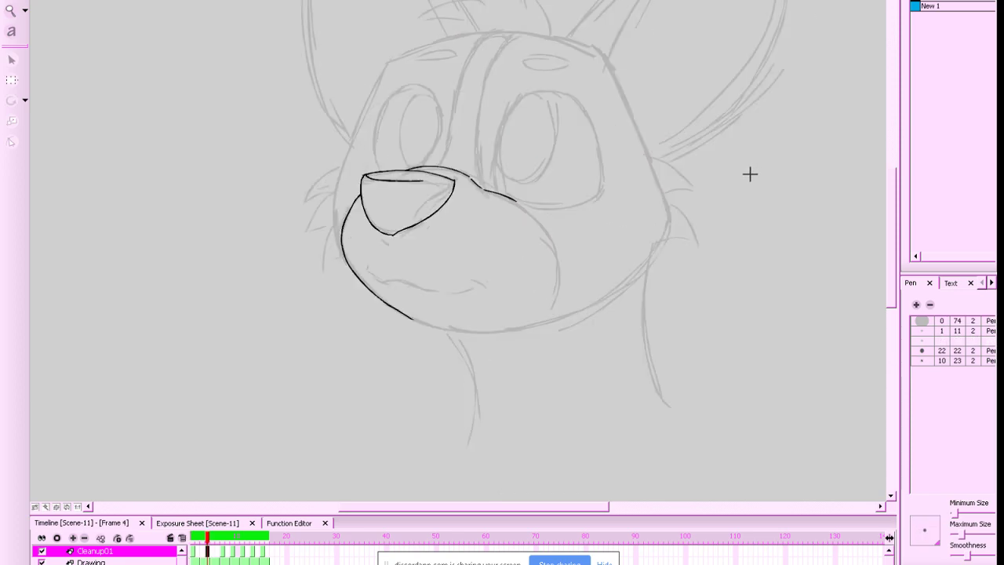
Continue the frame 4 chin line along the underside of the jaw, flipping to frame 1 for comparison
{"action": "key", "text": "comma"}
{"action": "key", "text": "comma"}
{"action": "key", "text": "comma"}
{"action": "key", "text": "period"}
{"action": "key", "text": "period"}
{"action": "key", "text": "period"}
{"action": "left_click_drag", "start_coordinate": [398, 309], "coordinate": [538, 330]}
{"action": "key", "text": "comma"}
{"action": "key", "text": "period"}
Ink the forehead contour from the top of the head down past the smaller eye and compare with frame 1
{"action": "left_click_drag", "start_coordinate": [454, 36], "coordinate": [416, 52]}
{"action": "key", "text": "ctrl+z"}
{"action": "key", "text": "comma"}
{"action": "key", "text": "period"}
{"action": "mouse_move", "coordinate": [475, 33]}
{"action": "left_mouse_down"}
{"action": "mouse_move", "coordinate": [407, 49]}
{"action": "mouse_move", "coordinate": [352, 149]}
{"action": "left_mouse_up"}
{"action": "key", "text": "f"}
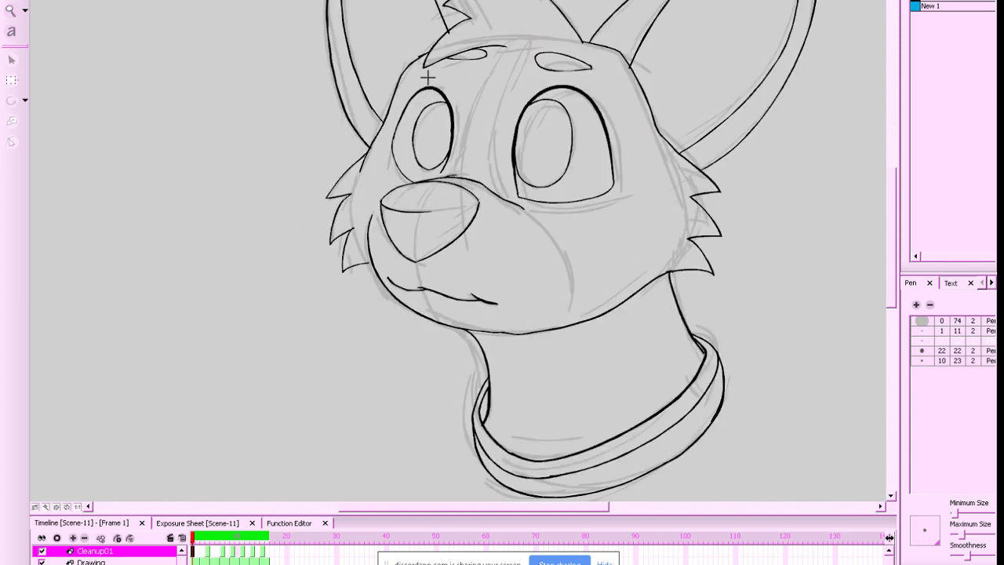
Extend the frame 4 face contour from the brow down beside the smaller eye and compare it with frame 1
{"action": "key", "text": "period"}
{"action": "key", "text": "period"}
{"action": "key", "text": "period"}
{"action": "left_click_drag", "start_coordinate": [392, 63], "coordinate": [347, 149]}
{"action": "key", "text": "comma"}
{"action": "key", "text": "comma"}
{"action": "key", "text": "comma"}
{"action": "key", "text": "period"}
{"action": "key", "text": "period"}
{"action": "key", "text": "period"}
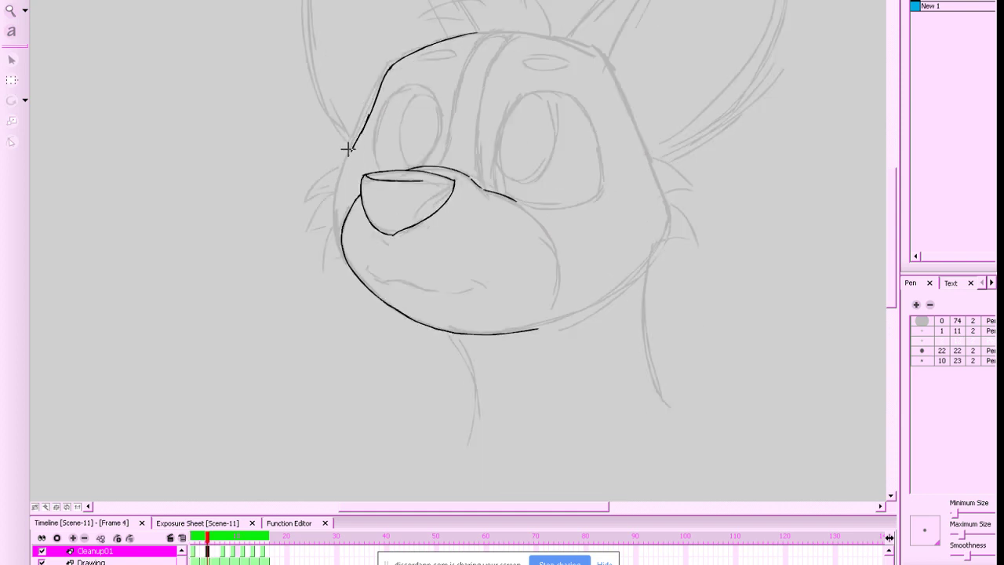
Undo the last contour stroke and redraw it down to the cheek, flipping to frame 1 to check it
{"action": "key", "text": "ctrl+z"}
{"action": "left_click_drag", "start_coordinate": [367, 116], "coordinate": [346, 166]}
{"action": "key", "text": "comma"}
{"action": "key", "text": "comma"}
{"action": "key", "text": "comma"}
{"action": "key", "text": "period"}
{"action": "key", "text": "period"}
{"action": "key", "text": "period"}
{"action": "key", "text": "comma"}
{"action": "key", "text": "comma"}
{"action": "key", "text": "comma"}
{"action": "key", "text": "period"}
{"action": "key", "text": "period"}
{"action": "key", "text": "period"}
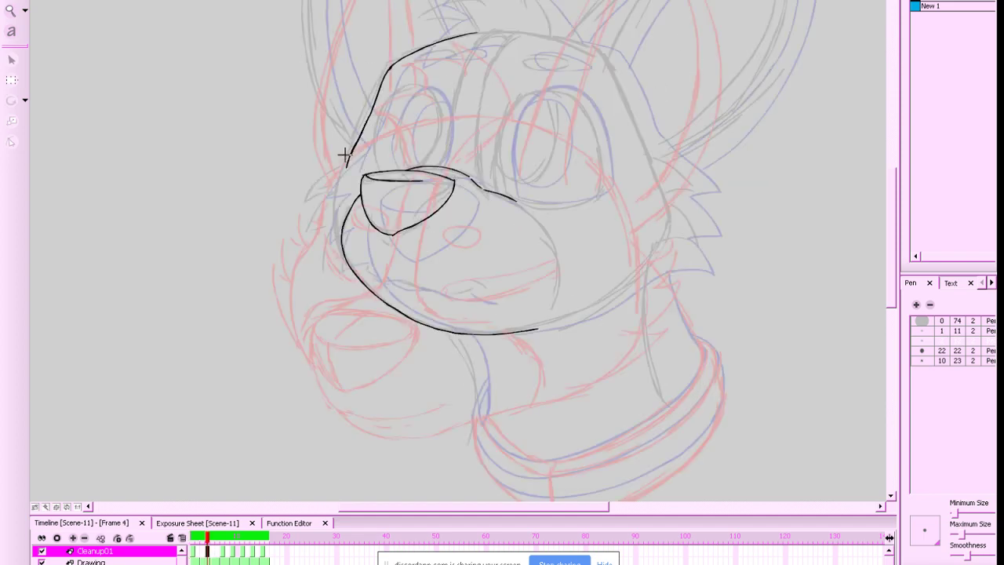
Ink the upper cheek fur tuft below the contour on the smaller-eye side, checking it against frame 1
{"action": "mouse_move", "coordinate": [349, 154]}
{"action": "left_mouse_down"}
{"action": "mouse_move", "coordinate": [314, 209]}
{"action": "mouse_move", "coordinate": [339, 176]}
{"action": "left_mouse_up"}
{"action": "key", "text": "comma"}
{"action": "key", "text": "comma"}
{"action": "key", "text": "comma"}
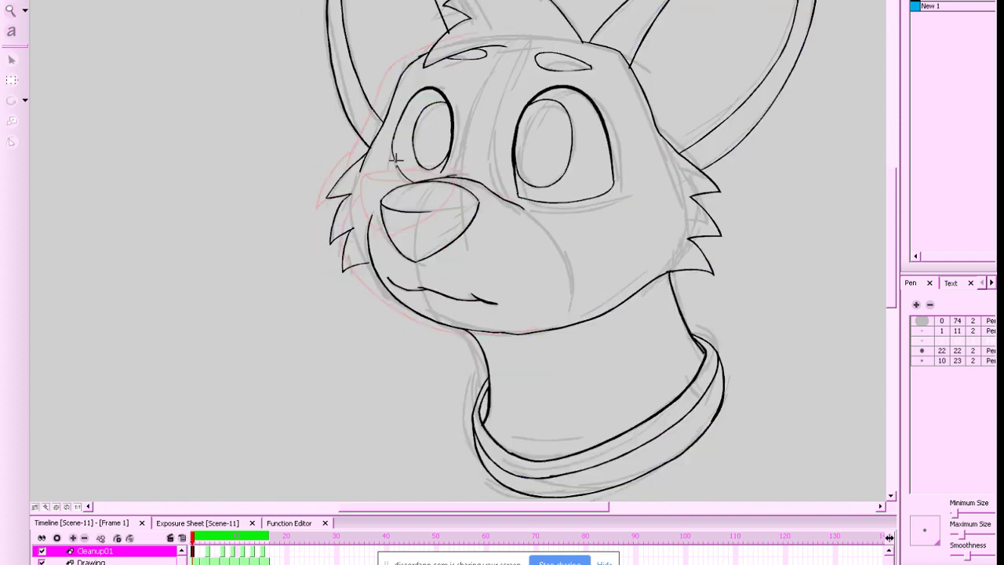
{"action": "key", "text": "period"}
{"action": "key", "text": "period"}
{"action": "key", "text": "period"}
Ink the remaining cheek fur tufts down to the muzzle on the smaller-eye side and compare with frame 1
{"action": "mouse_move", "coordinate": [319, 230]}
{"action": "left_mouse_down"}
{"action": "mouse_move", "coordinate": [338, 267]}
{"action": "mouse_move", "coordinate": [347, 258]}
{"action": "left_mouse_up"}
{"action": "key", "text": "f"}
{"action": "key", "text": "g"}
{"action": "key", "text": "comma"}
{"action": "key", "text": "comma"}
{"action": "key", "text": "comma"}
{"action": "key", "text": "period"}
{"action": "key", "text": "period"}
{"action": "key", "text": "period"}
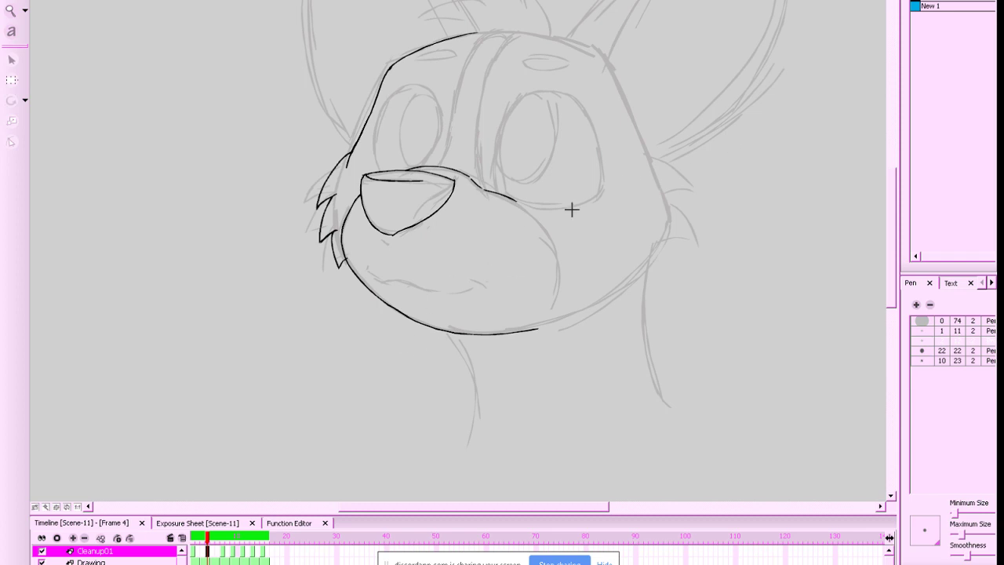
Erase the lower contour beside the smaller eye, redraw it to meet the cheek fur, and compare with frame 1
{"action": "mouse_move", "coordinate": [744, 198]}
{"action": "left_mouse_down"}
{"action": "mouse_move", "coordinate": [683, 226]}
{"action": "mouse_move", "coordinate": [693, 232]}
{"action": "left_mouse_up"}
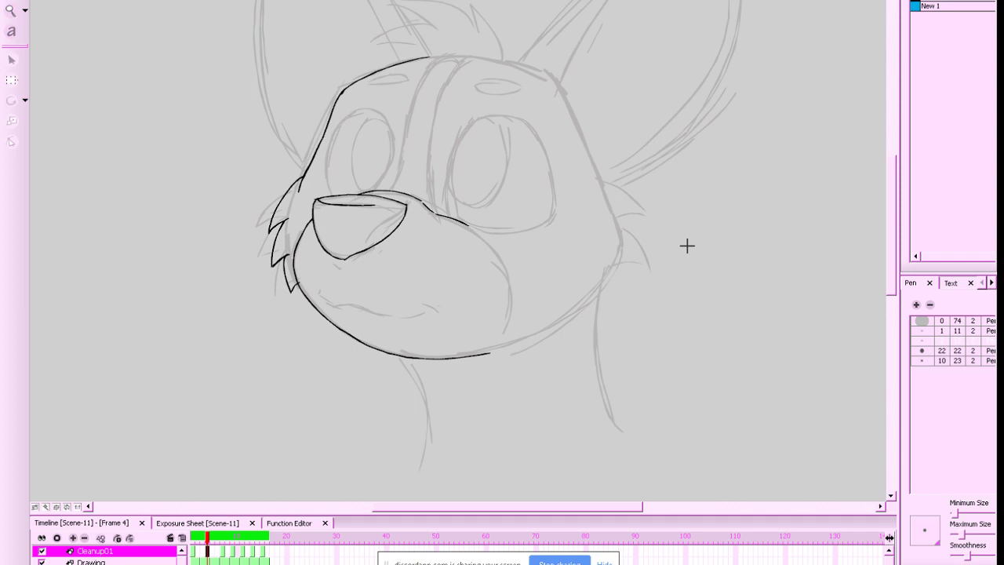
{"action": "key", "text": "alt+o"}
{"action": "key", "text": "alt+o"}
{"action": "key", "text": "alt+e"}
{"action": "left_click_drag", "start_coordinate": [320, 144], "coordinate": [327, 124]}
{"action": "key", "text": "alt+e"}
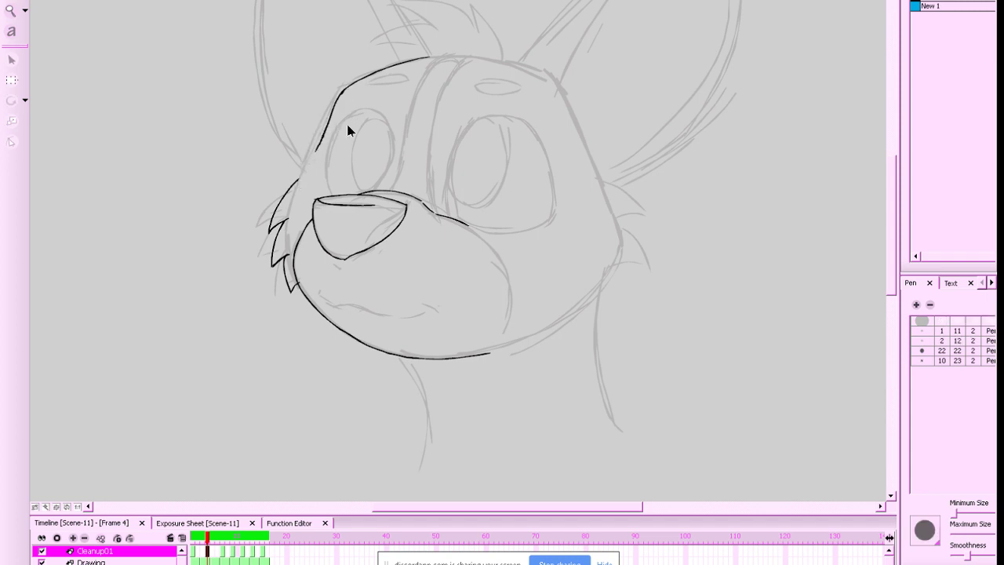
{"action": "key", "text": "alt+b"}
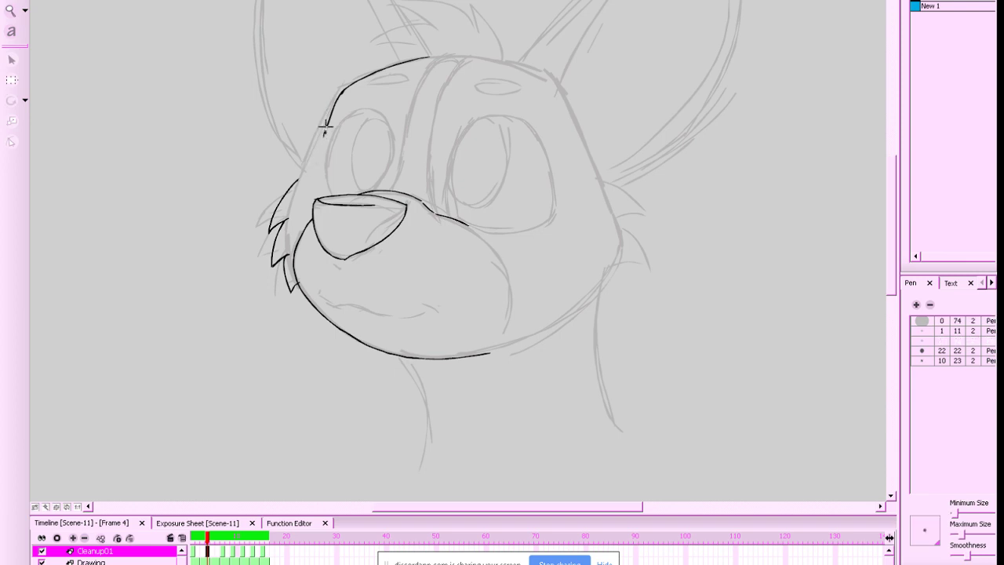
{"action": "left_click_drag", "start_coordinate": [328, 122], "coordinate": [302, 179]}
{"action": "key", "text": "f"}
{"action": "key", "text": "g"}
{"action": "key", "text": "comma"}
{"action": "key", "text": "comma"}
{"action": "key", "text": "comma"}
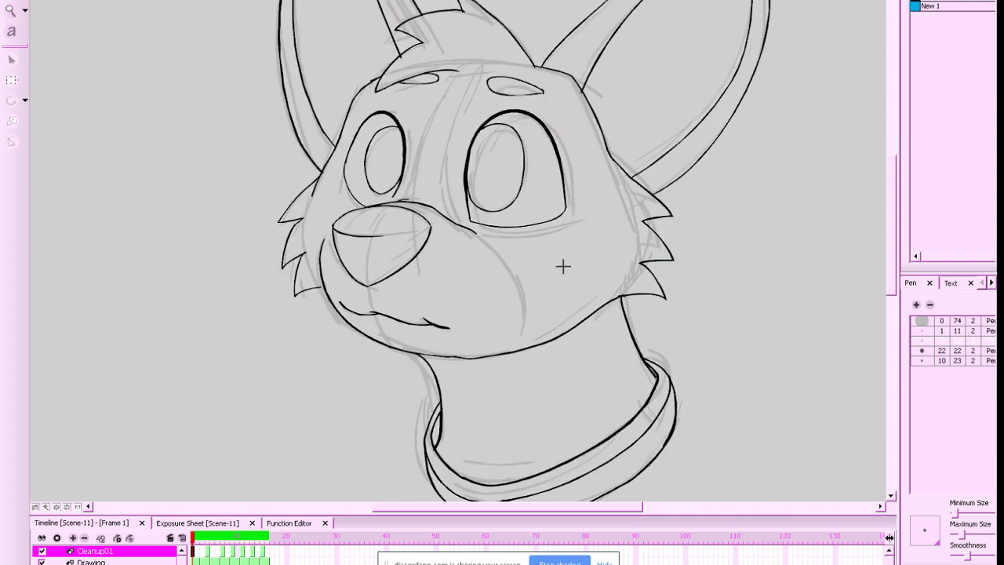
{"action": "key", "text": "period"}
{"action": "key", "text": "period"}
{"action": "key", "text": "period"}
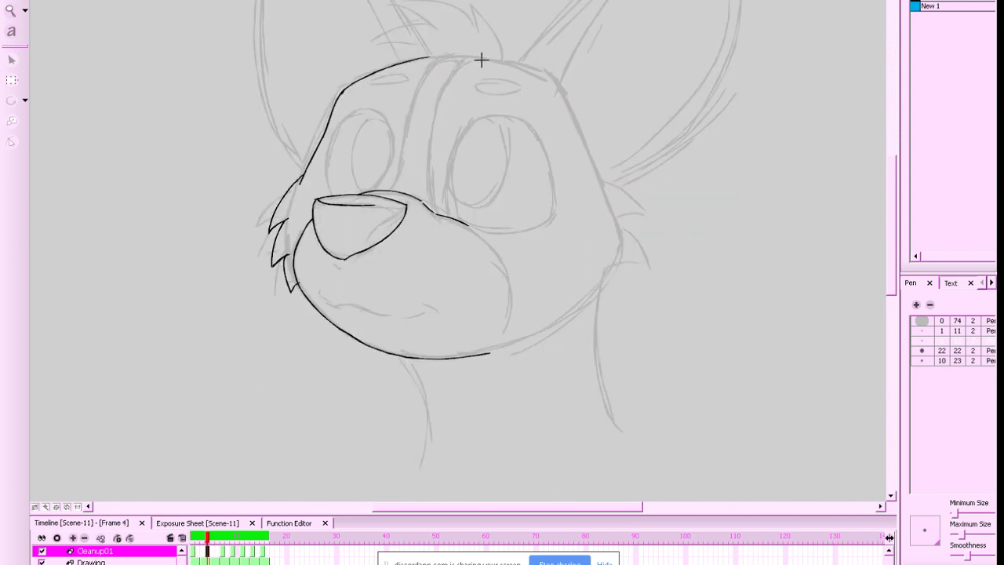
Ink the head contour from the top of the head past the larger eye and around the cheek, comparing with frame 1
{"action": "mouse_move", "coordinate": [498, 60]}
{"action": "left_mouse_down"}
{"action": "mouse_move", "coordinate": [533, 73]}
{"action": "mouse_move", "coordinate": [565, 108]}
{"action": "mouse_move", "coordinate": [595, 172]}
{"action": "mouse_move", "coordinate": [593, 301]}
{"action": "left_mouse_up"}
{"action": "key", "text": "comma"}
{"action": "key", "text": "comma"}
{"action": "key", "text": "comma"}
{"action": "key", "text": "period"}
{"action": "key", "text": "period"}
{"action": "key", "text": "period"}
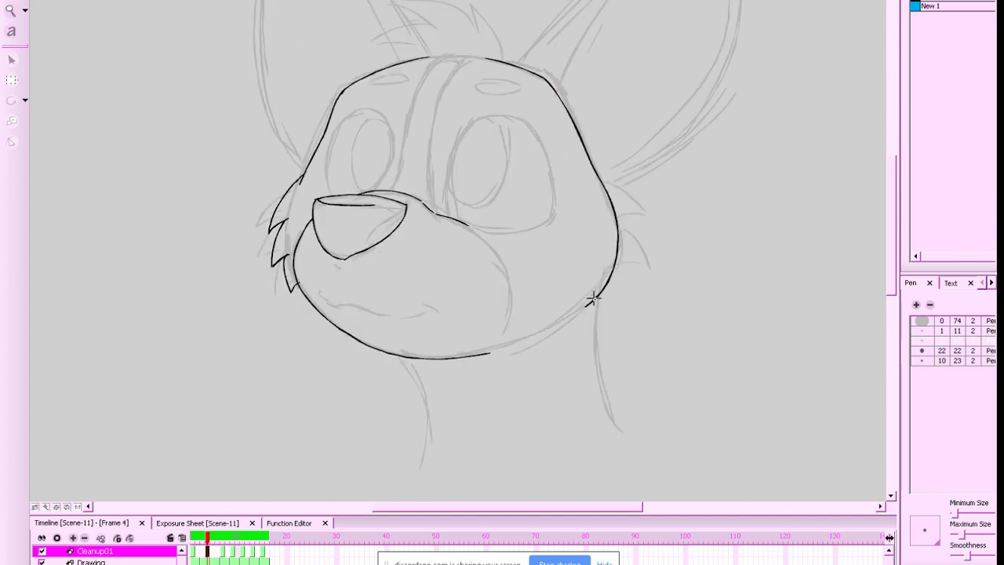
{"action": "key", "text": "f"}
{"action": "key", "text": "g"}
Ink the jaw line from the larger-eye side cheek to the chin line and compare with frame 1
{"action": "left_click_drag", "start_coordinate": [590, 303], "coordinate": [517, 341]}
{"action": "key", "text": "ctrl+z"}
{"action": "left_click_drag", "start_coordinate": [596, 296], "coordinate": [496, 352]}
{"action": "key", "text": "comma"}
{"action": "key", "text": "comma"}
{"action": "key", "text": "comma"}
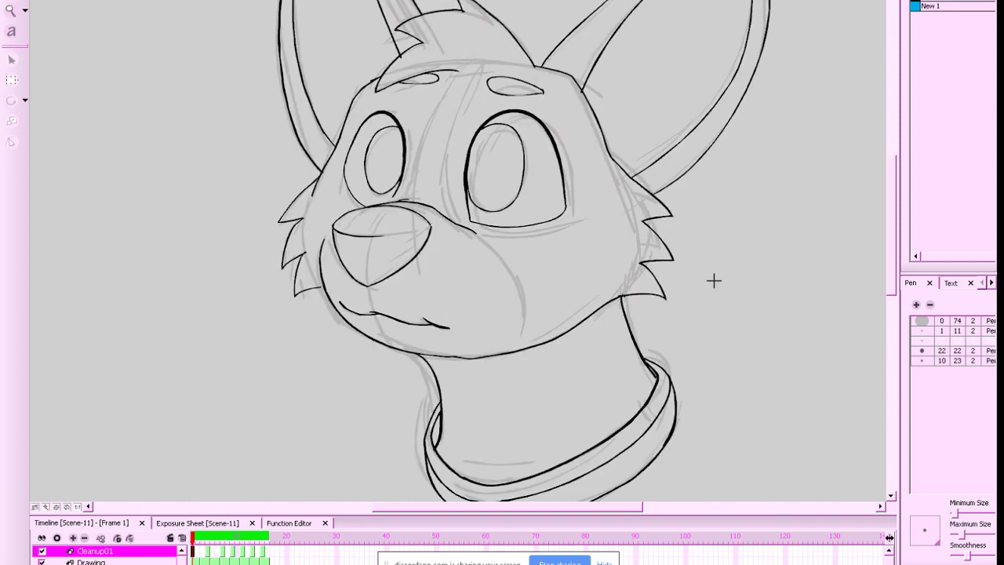
{"action": "key", "text": "period"}
{"action": "key", "text": "period"}
{"action": "key", "text": "period"}
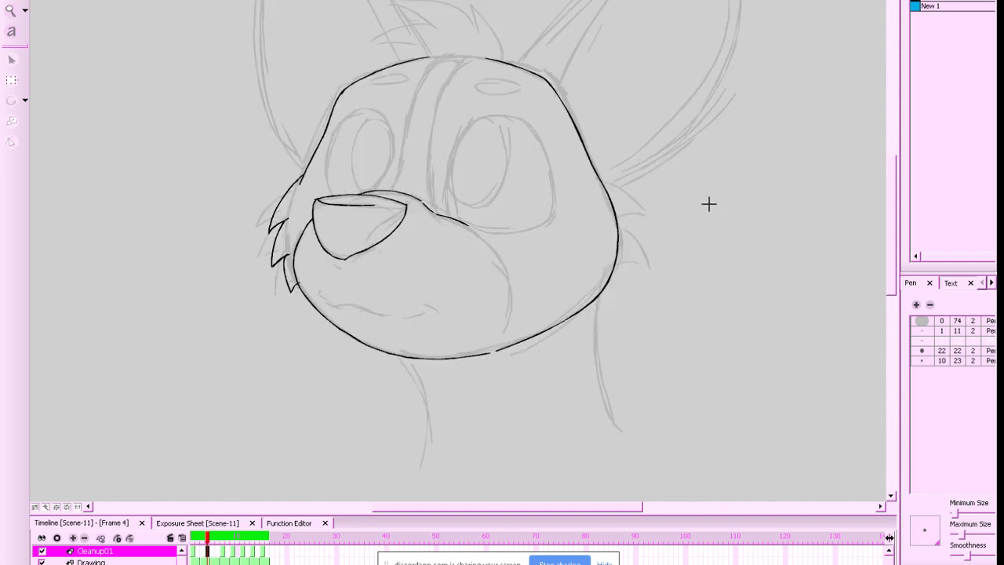
Draw the three cheek fur tufts on the larger-eye side in the blue New 1 colour, using frame 1 and the onion skin as reference
{"action": "left_click_drag", "start_coordinate": [719, 216], "coordinate": [694, 266]}
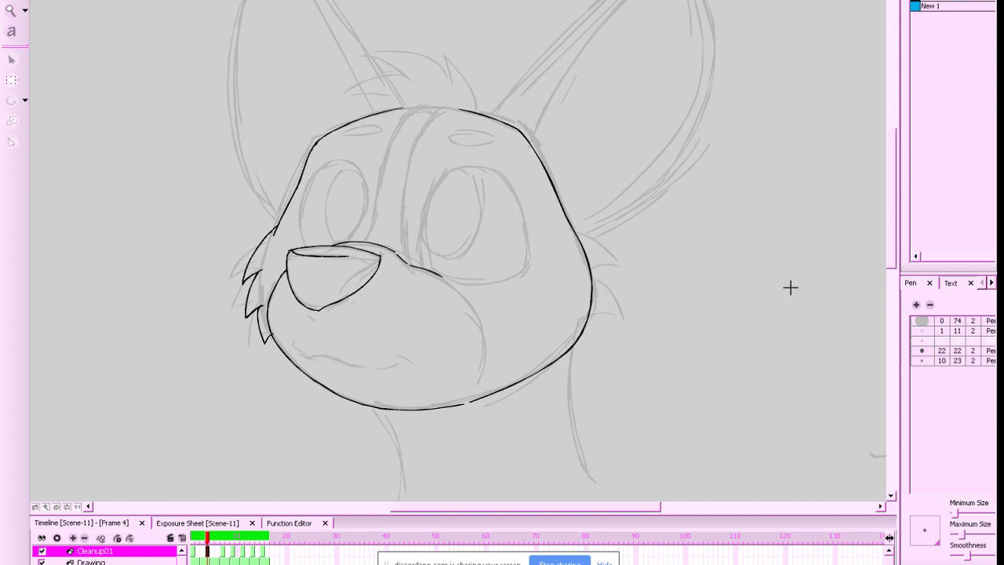
{"action": "key", "text": "comma"}
{"action": "key", "text": "comma"}
{"action": "key", "text": "comma"}
{"action": "key", "text": "period"}
{"action": "key", "text": "period"}
{"action": "key", "text": "period"}
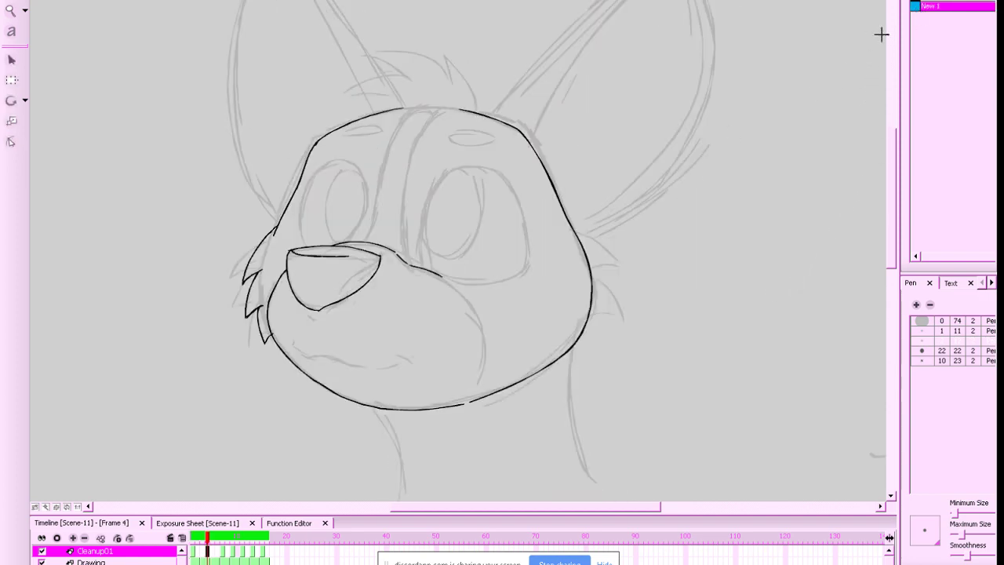
{"action": "key", "text": "f"}
{"action": "key", "text": "g"}
{"action": "key", "text": "alt+o"}
{"action": "left_click_drag", "start_coordinate": [569, 220], "coordinate": [634, 275]}
{"action": "key", "text": "ctrl+z"}
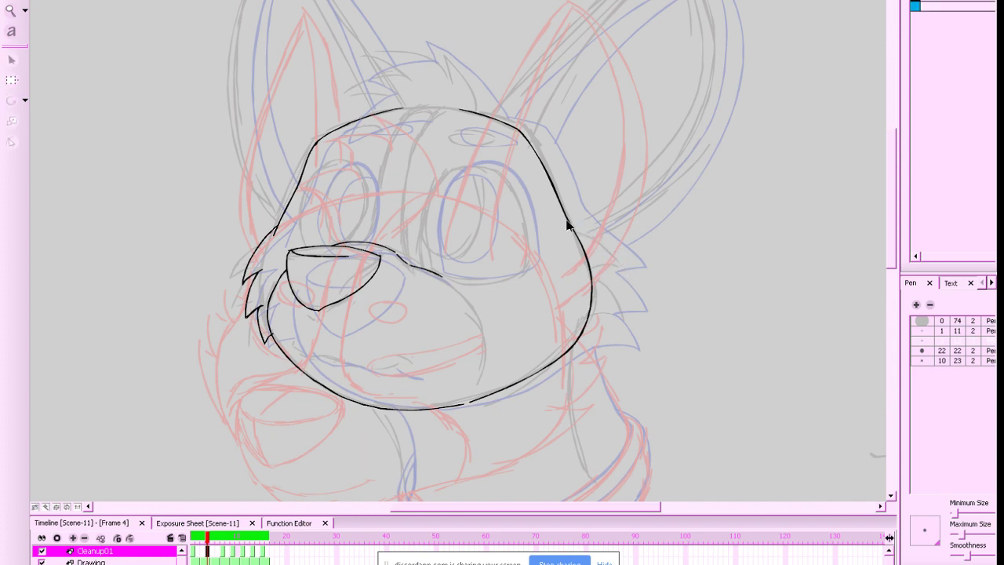
{"action": "mouse_move", "coordinate": [563, 210]}
{"action": "left_mouse_down"}
{"action": "mouse_move", "coordinate": [624, 259]}
{"action": "mouse_move", "coordinate": [629, 270]}
{"action": "mouse_move", "coordinate": [593, 268]}
{"action": "mouse_move", "coordinate": [637, 321]}
{"action": "mouse_move", "coordinate": [635, 312]}
{"action": "mouse_move", "coordinate": [605, 316]}
{"action": "mouse_move", "coordinate": [635, 307]}
{"action": "mouse_move", "coordinate": [603, 312]}
{"action": "mouse_move", "coordinate": [629, 346]}
{"action": "mouse_move", "coordinate": [537, 367]}
{"action": "left_mouse_up"}
{"action": "key", "text": "f"}
{"action": "key", "text": "g"}
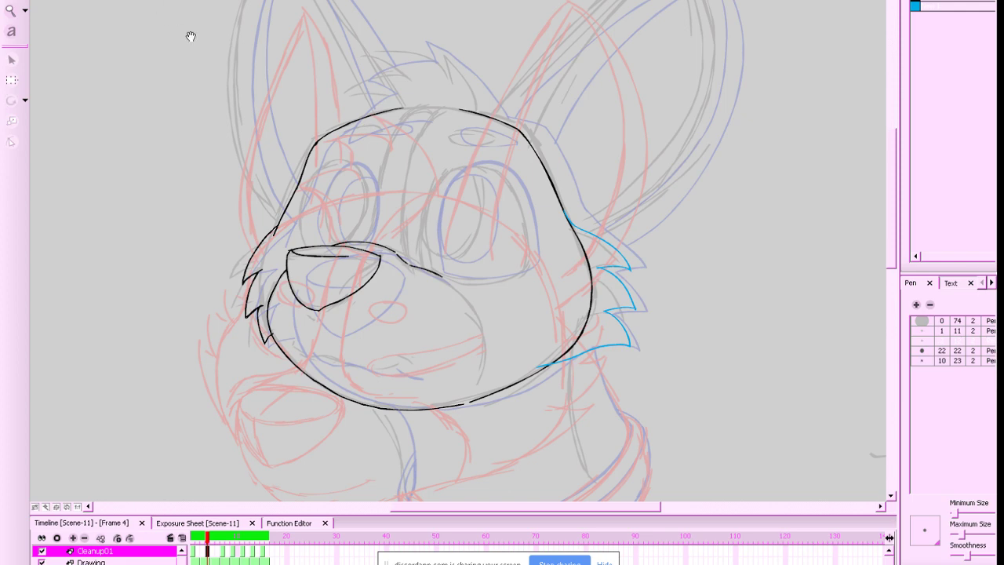
Delete the black cheek contour segment enclosed by the blue fur tufts
{"action": "left_click_drag", "start_coordinate": [642, 134], "coordinate": [659, 148]}
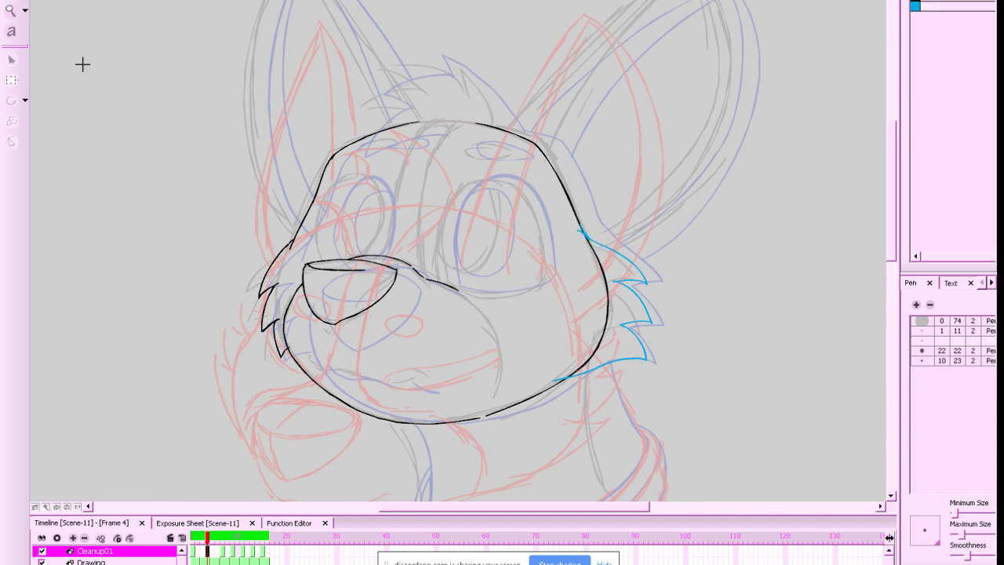
{"action": "mouse_move", "coordinate": [739, 240]}
{"action": "left_mouse_down"}
{"action": "mouse_move", "coordinate": [545, 447]}
{"action": "mouse_move", "coordinate": [590, 406]}
{"action": "left_mouse_up"}
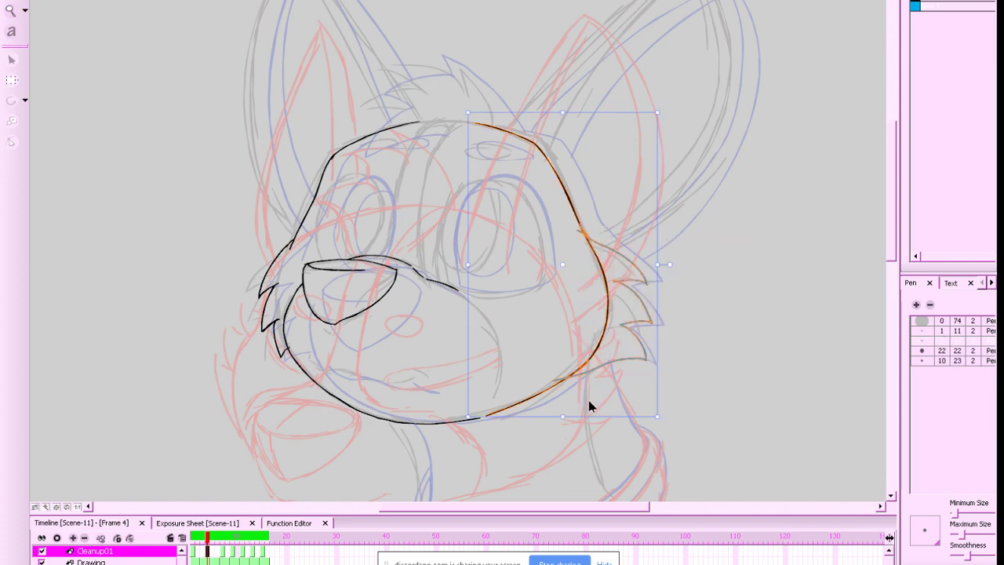
{"action": "left_click", "coordinate": [608, 313]}
{"action": "key", "text": "Delete"}
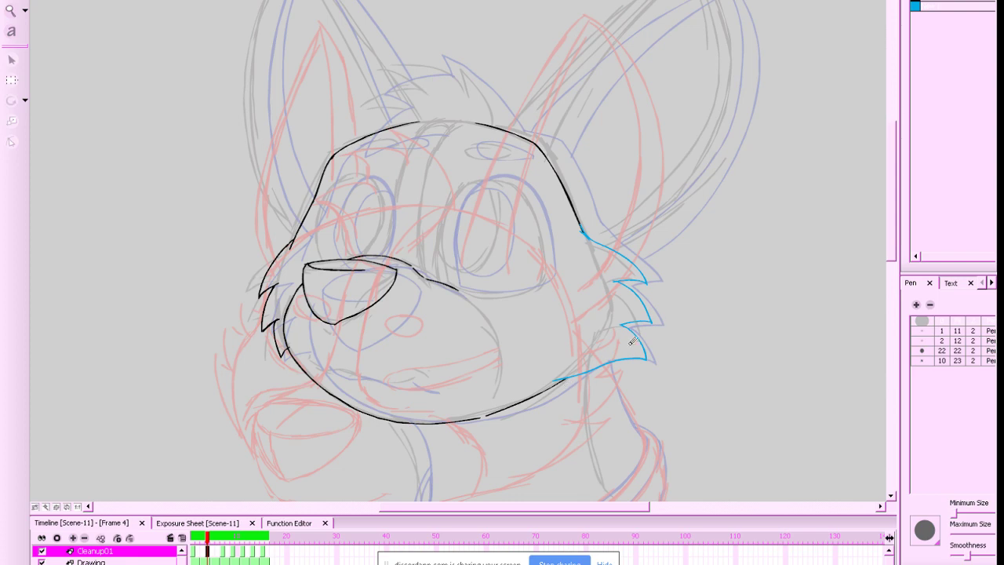
Ink the outer outline of the ear on the larger-eye side in black, from the head to the tip and back down
{"action": "key", "text": "alt+o"}
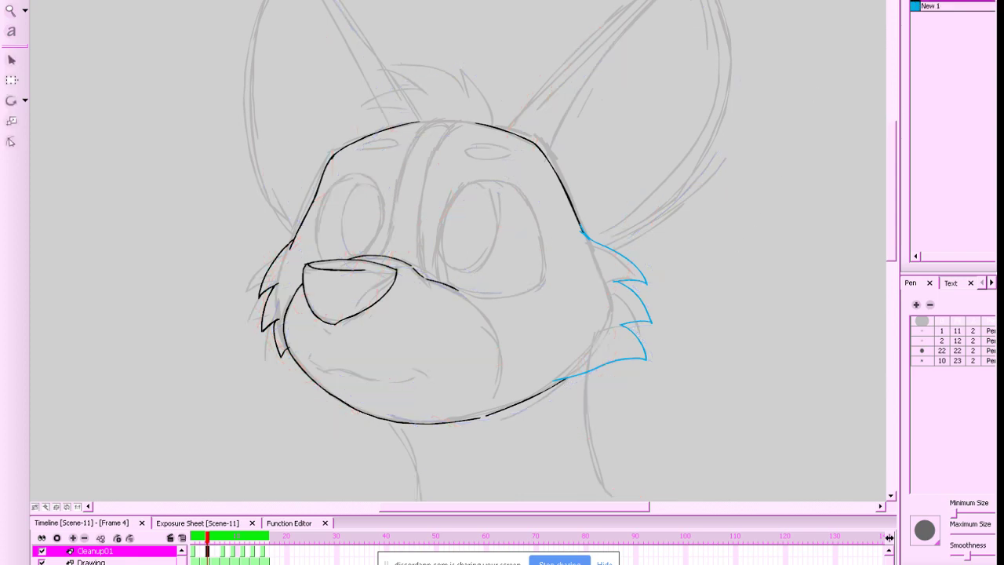
{"action": "left_click_drag", "start_coordinate": [793, 337], "coordinate": [715, 372]}
{"action": "key", "text": "f"}
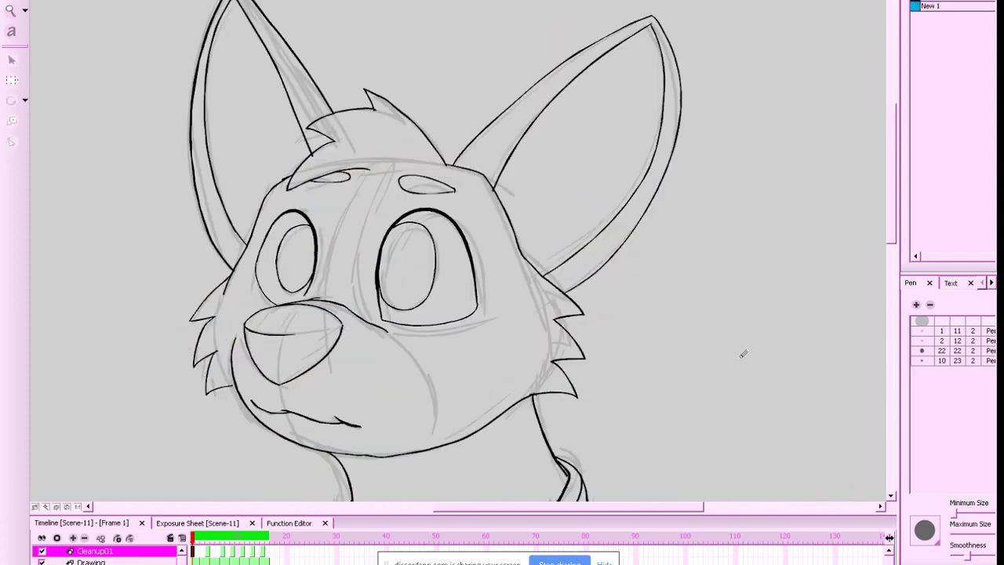
{"action": "key", "text": "g"}
{"action": "left_click", "coordinate": [915, 4]}
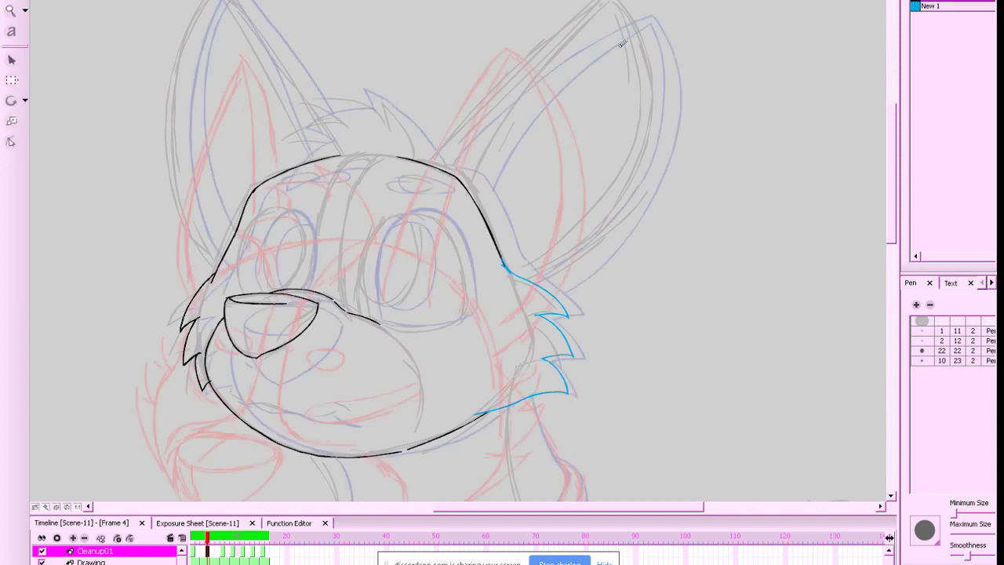
{"action": "left_click_drag", "start_coordinate": [429, 165], "coordinate": [609, 15]}
{"action": "key", "text": "ctrl+z"}
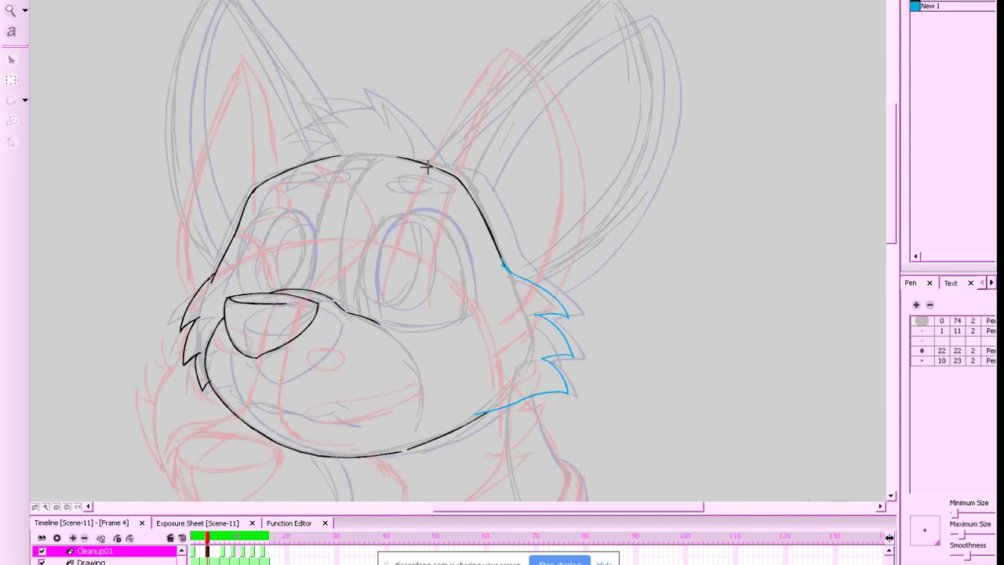
{"action": "mouse_move", "coordinate": [430, 163]}
{"action": "left_mouse_down"}
{"action": "mouse_move", "coordinate": [600, 8]}
{"action": "mouse_move", "coordinate": [650, 117]}
{"action": "mouse_move", "coordinate": [516, 281]}
{"action": "left_mouse_up"}
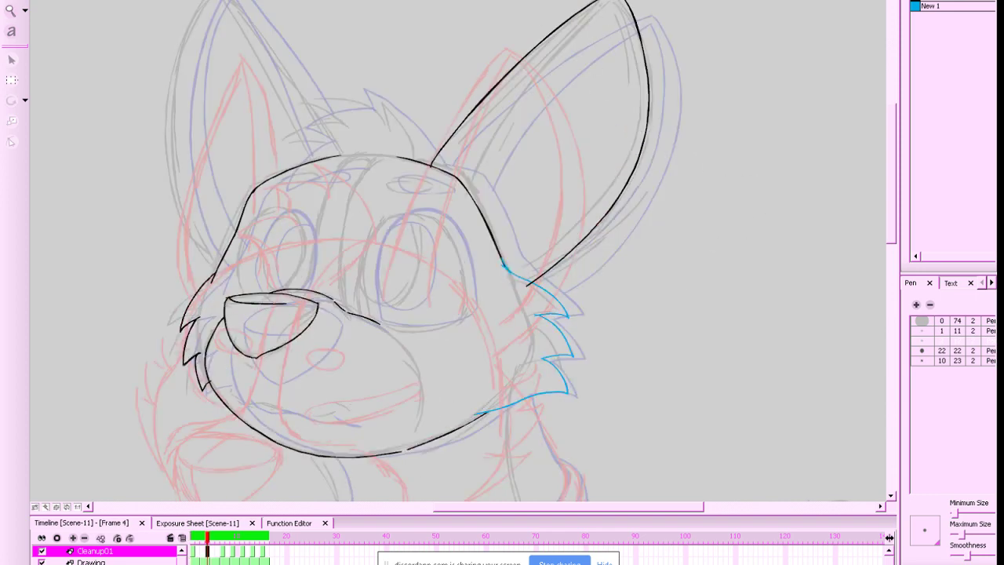
Ink both inner edge lines of the larger-eye side ear from the tip down to the head
{"action": "mouse_move", "coordinate": [610, 3]}
{"action": "left_mouse_down"}
{"action": "mouse_move", "coordinate": [489, 128]}
{"action": "mouse_move", "coordinate": [463, 187]}
{"action": "left_mouse_up"}
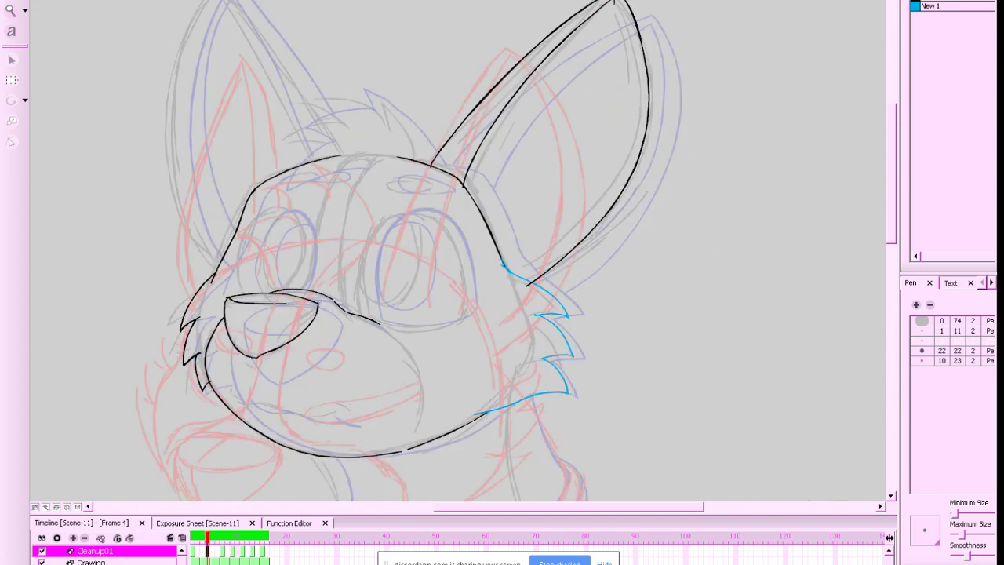
{"action": "mouse_move", "coordinate": [614, 1]}
{"action": "left_mouse_down"}
{"action": "mouse_move", "coordinate": [632, 66]}
{"action": "mouse_move", "coordinate": [537, 267]}
{"action": "left_mouse_up"}
{"action": "key", "text": "ctrl+z"}
{"action": "left_click_drag", "start_coordinate": [618, 3], "coordinate": [508, 270]}
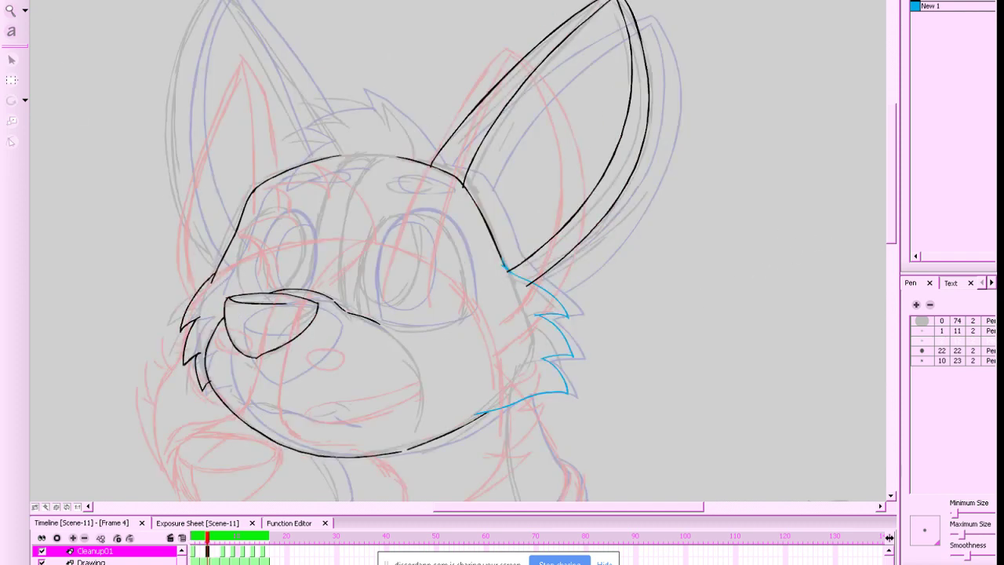
Hide the onion skin and stretch the ear's outer-side inner line slightly closer to the ear outline
{"action": "key", "text": "alt+o"}
{"action": "left_click", "coordinate": [627, 128]}
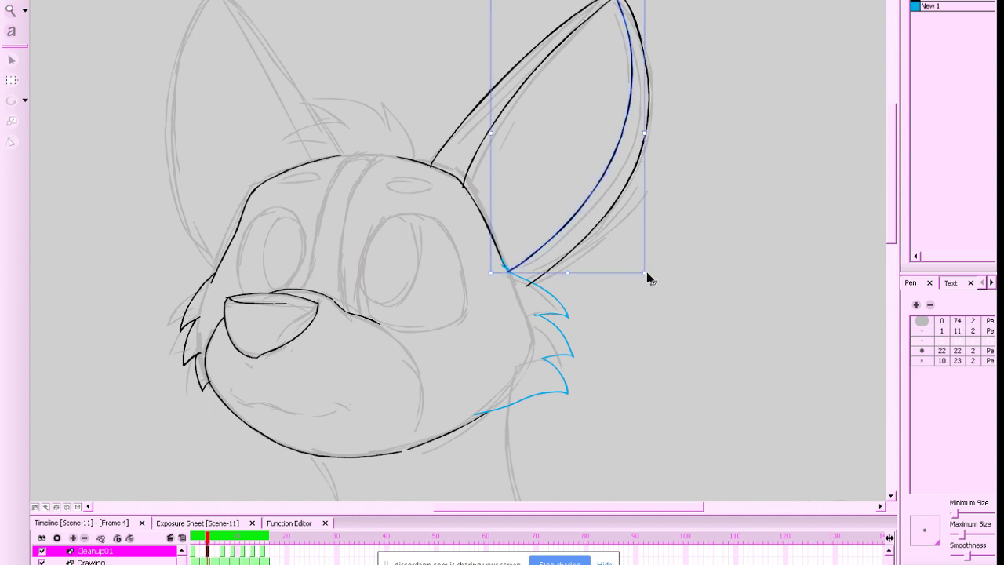
{"action": "left_click_drag", "start_coordinate": [650, 3], "coordinate": [632, 0]}
{"action": "left_click", "coordinate": [683, 1]}
{"action": "left_click", "coordinate": [578, 24]}
{"action": "left_click", "coordinate": [530, 229]}
{"action": "left_click", "coordinate": [571, 246]}
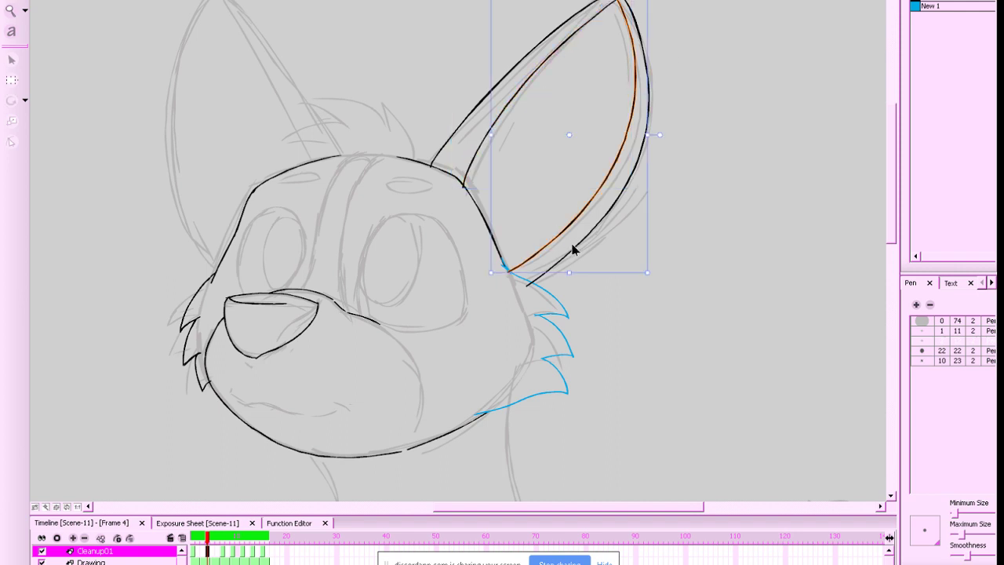
{"action": "key", "text": "space"}
{"action": "left_click_drag", "start_coordinate": [670, 209], "coordinate": [699, 237]}
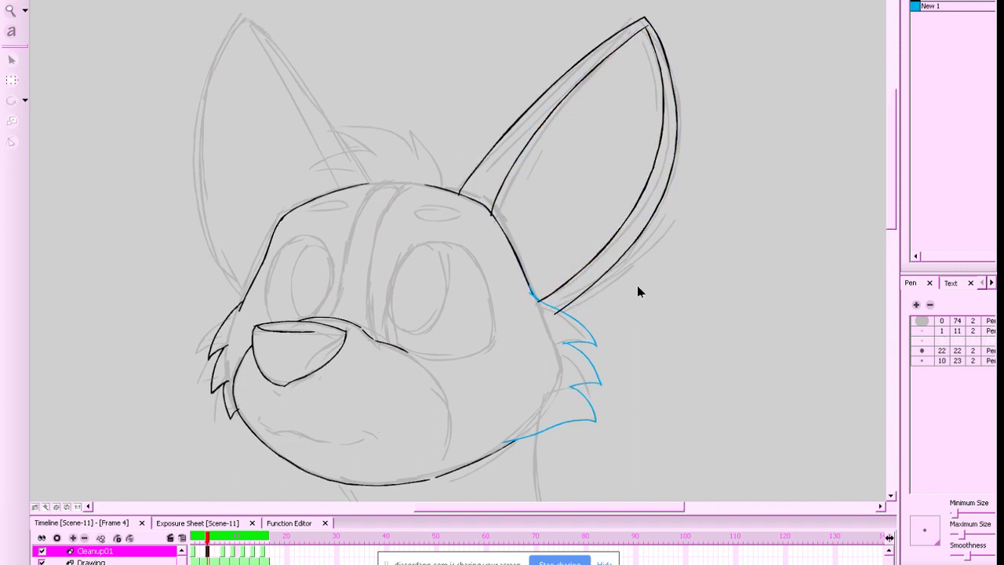
{"action": "mouse_move", "coordinate": [643, 265]}
{"action": "left_mouse_down"}
{"action": "mouse_move", "coordinate": [600, 231]}
{"action": "mouse_move", "coordinate": [613, 249]}
{"action": "left_mouse_up"}
{"action": "left_click", "coordinate": [792, 275]}
Try to ink the outer outline of the ear on the smaller-eye side, redrawing it along the rough sketch
{"action": "key", "text": "space"}
{"action": "left_click_drag", "start_coordinate": [696, 264], "coordinate": [820, 291]}
{"action": "key", "text": "f"}
{"action": "key", "text": "alt+b"}
{"action": "key", "text": "g"}
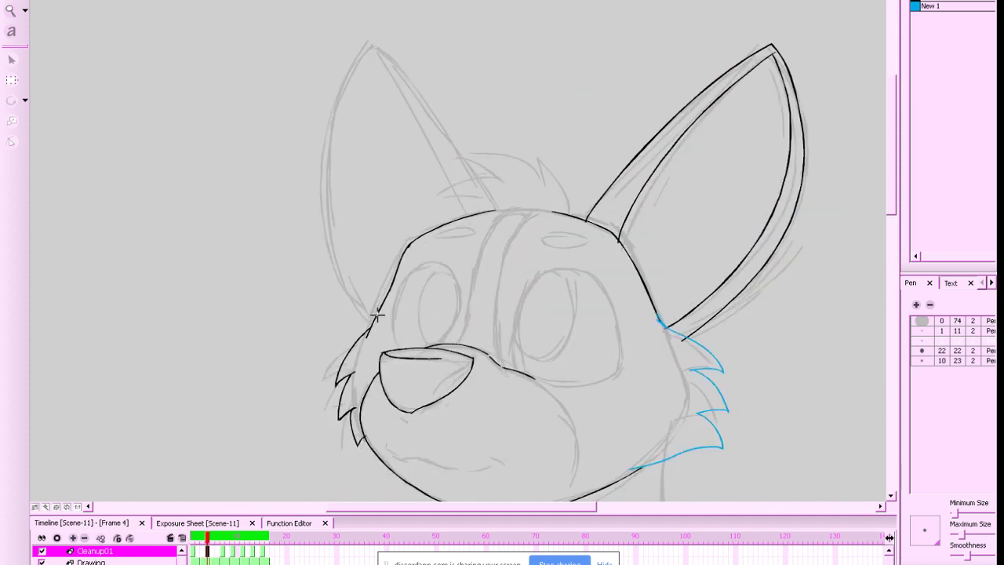
{"action": "mouse_move", "coordinate": [377, 314]}
{"action": "left_mouse_down"}
{"action": "mouse_move", "coordinate": [346, 289]}
{"action": "mouse_move", "coordinate": [326, 182]}
{"action": "mouse_move", "coordinate": [371, 49]}
{"action": "mouse_move", "coordinate": [431, 107]}
{"action": "mouse_move", "coordinate": [493, 212]}
{"action": "mouse_move", "coordinate": [447, 135]}
{"action": "mouse_move", "coordinate": [371, 45]}
{"action": "mouse_move", "coordinate": [329, 174]}
{"action": "mouse_move", "coordinate": [340, 280]}
{"action": "mouse_move", "coordinate": [372, 317]}
{"action": "left_mouse_up"}
{"action": "key", "text": "ctrl+z"}
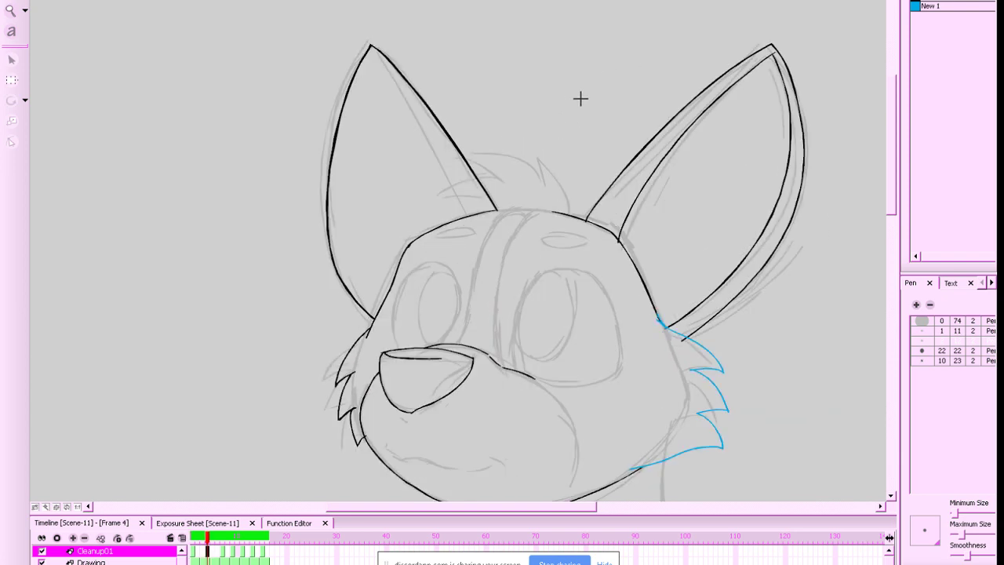
{"action": "key", "text": "ctrl+z"}
{"action": "mouse_move", "coordinate": [368, 315]}
{"action": "left_mouse_down"}
{"action": "mouse_move", "coordinate": [340, 276]}
{"action": "mouse_move", "coordinate": [324, 212]}
{"action": "mouse_move", "coordinate": [332, 106]}
{"action": "mouse_move", "coordinate": [357, 52]}
{"action": "mouse_move", "coordinate": [385, 48]}
{"action": "mouse_move", "coordinate": [498, 211]}
{"action": "left_mouse_up"}
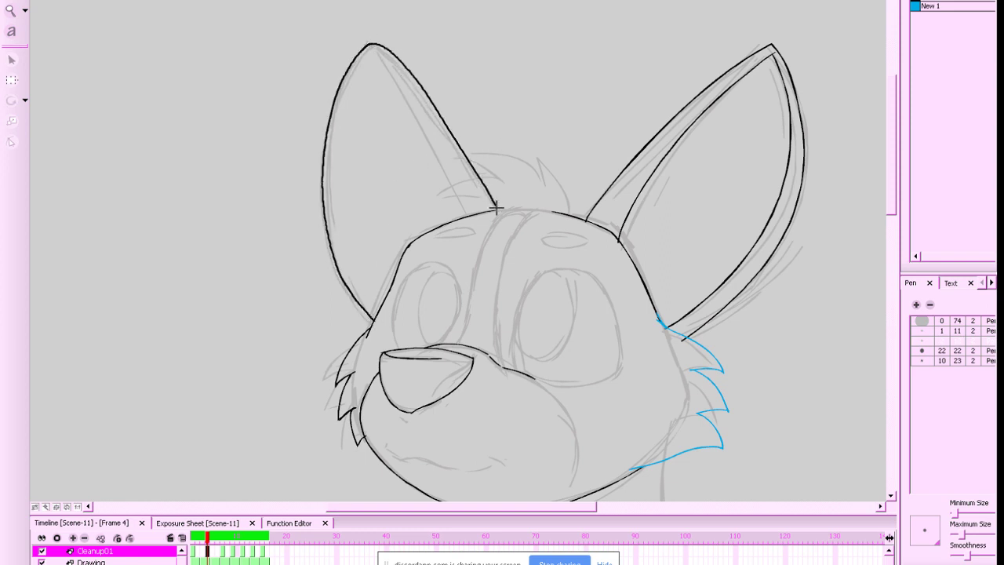
{"action": "key", "text": "period"}
{"action": "key", "text": "comma"}
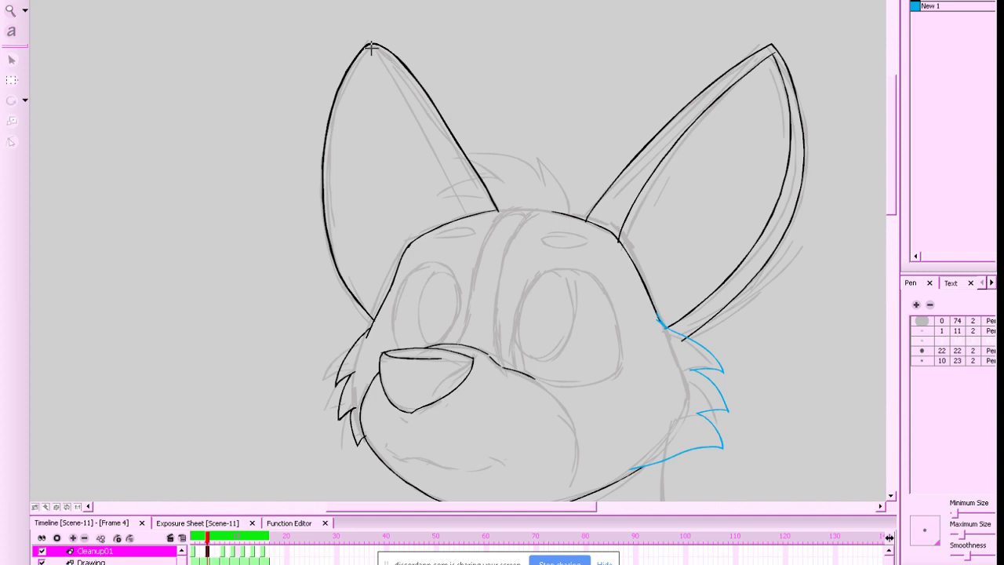
Try an inner line on the smaller-eye side ear, compare with frame 1, and undo that ear's ink
{"action": "mouse_move", "coordinate": [371, 48]}
{"action": "left_mouse_down"}
{"action": "mouse_move", "coordinate": [402, 81]}
{"action": "mouse_move", "coordinate": [464, 220]}
{"action": "left_mouse_up"}
{"action": "key", "text": "f"}
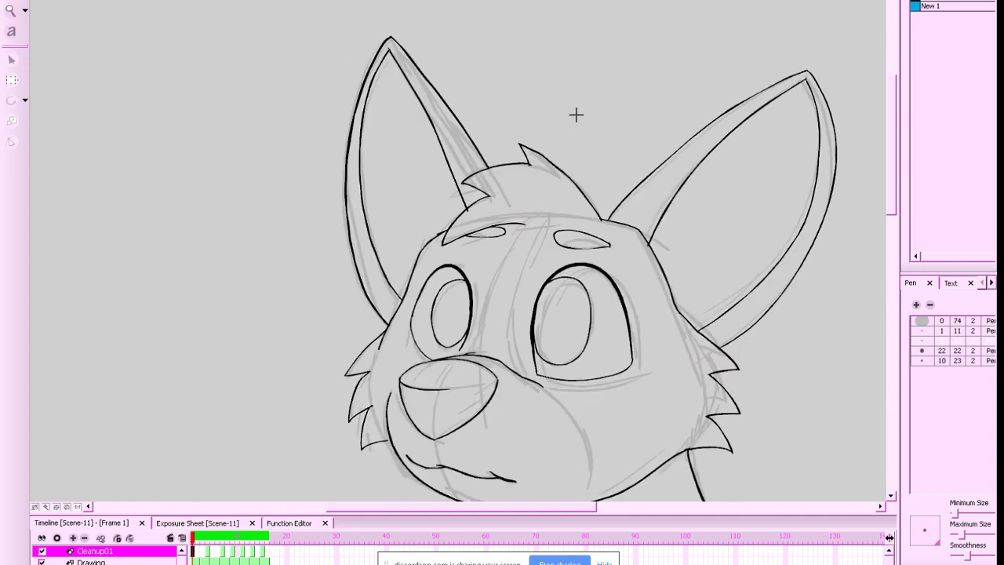
{"action": "key", "text": "g"}
{"action": "key", "text": "f"}
{"action": "key", "text": "g"}
{"action": "key", "text": "ctrl+z"}
{"action": "key", "text": "ctrl+z"}
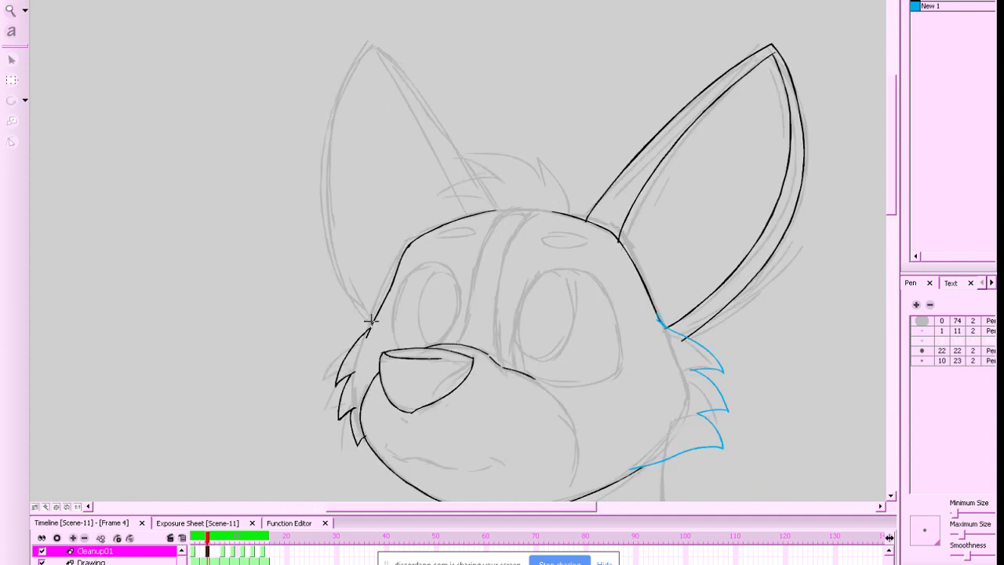
Try the outer outline of the smaller-eye side ear from base to tip, compare with frame 1 and the onion skin, and undo it
{"action": "mouse_move", "coordinate": [374, 319]}
{"action": "left_mouse_down"}
{"action": "mouse_move", "coordinate": [330, 251]}
{"action": "mouse_move", "coordinate": [327, 156]}
{"action": "mouse_move", "coordinate": [374, 45]}
{"action": "left_mouse_up"}
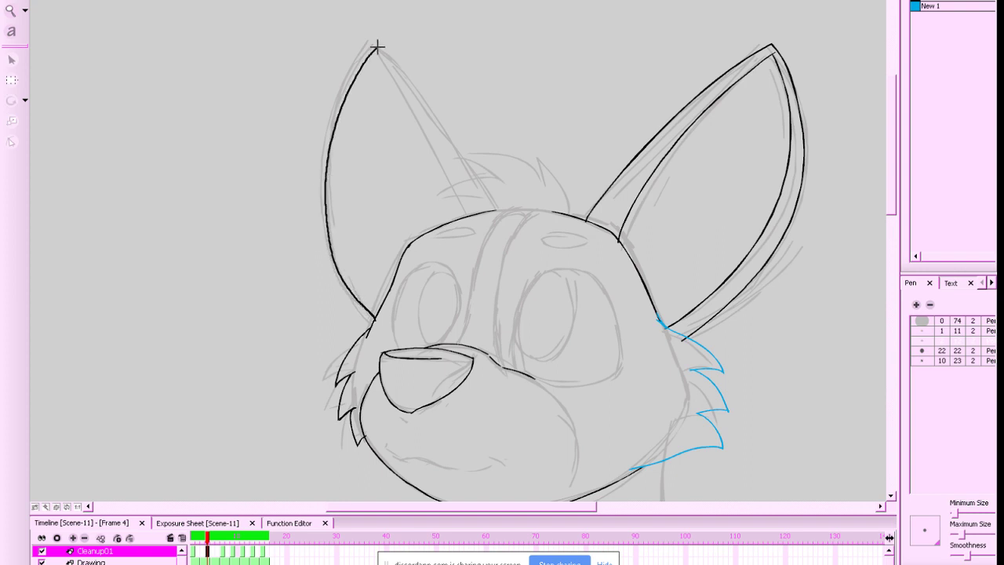
{"action": "key", "text": "comma"}
{"action": "key", "text": "comma"}
{"action": "key", "text": "comma"}
{"action": "key", "text": "period"}
{"action": "key", "text": "period"}
{"action": "key", "text": "period"}
{"action": "key", "text": "alt+o"}
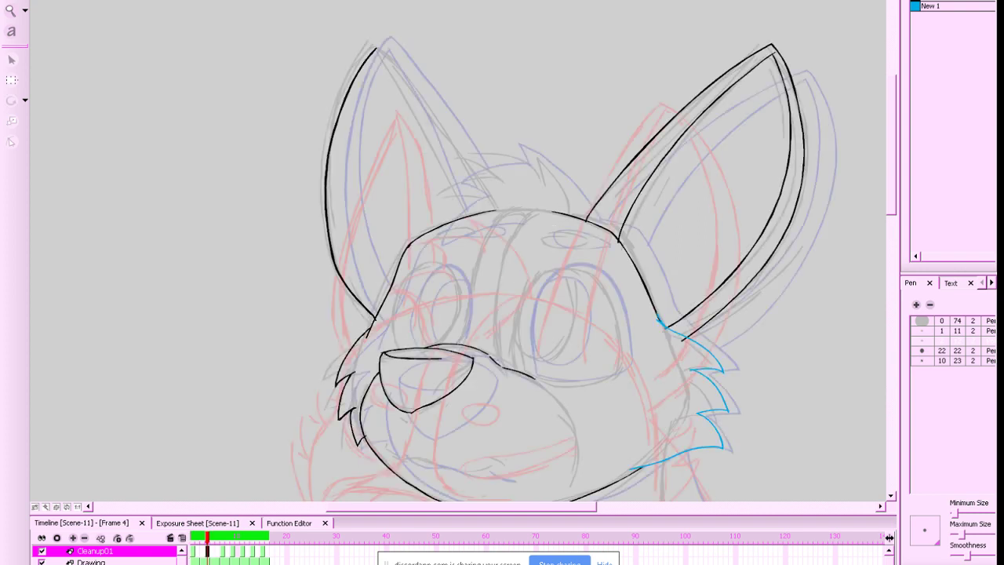
{"action": "key", "text": "ctrl+z"}
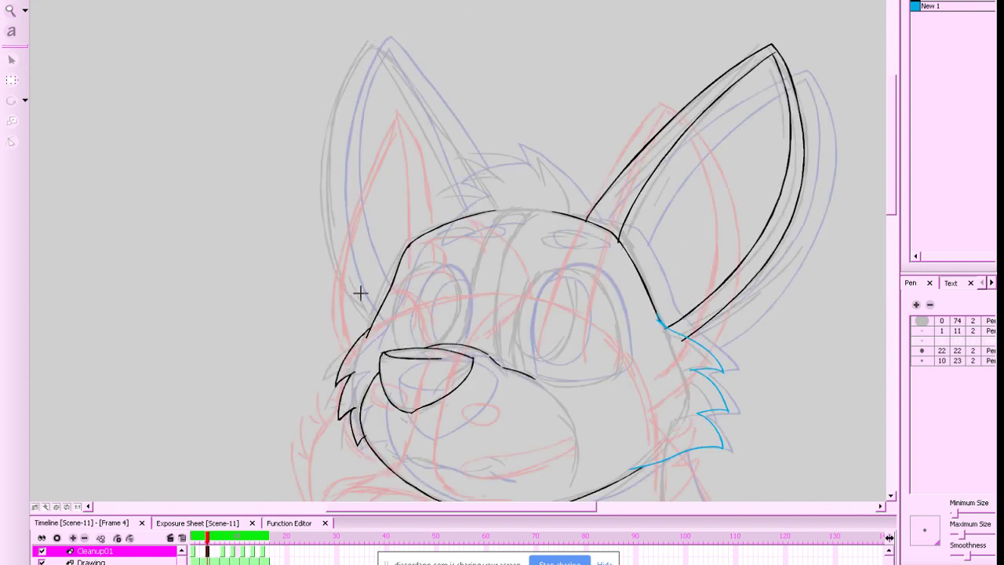
Ink the outer outline of the smaller-eye side ear from tip to base, slightly inside the rough, and check it against frame 1
{"action": "mouse_move", "coordinate": [375, 40]}
{"action": "left_mouse_down"}
{"action": "mouse_move", "coordinate": [350, 81]}
{"action": "mouse_move", "coordinate": [338, 237]}
{"action": "mouse_move", "coordinate": [369, 314]}
{"action": "left_mouse_up"}
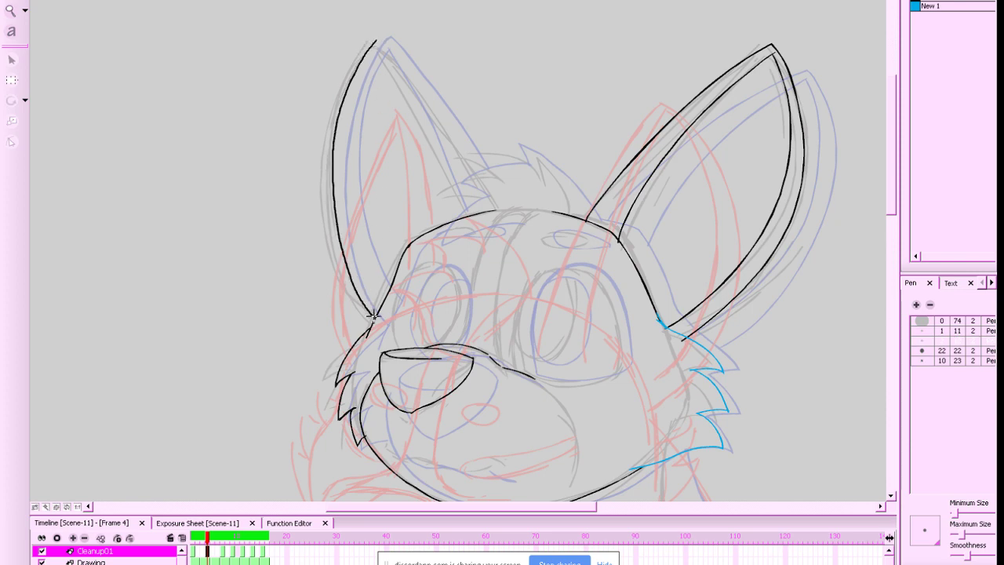
{"action": "key", "text": "comma"}
{"action": "key", "text": "comma"}
{"action": "key", "text": "comma"}
{"action": "key", "text": "period"}
{"action": "key", "text": "period"}
{"action": "key", "text": "period"}
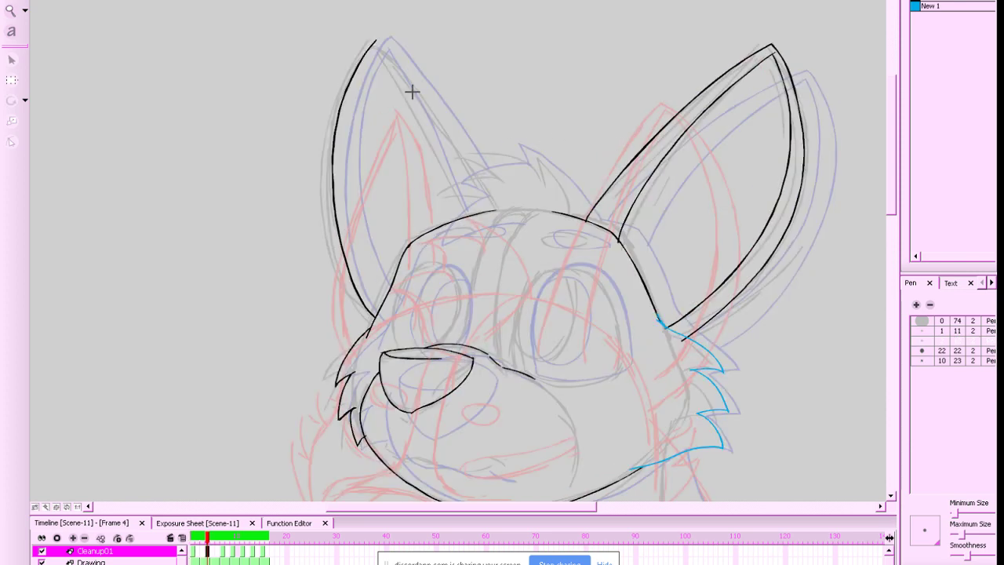
Ink the head-side outline of the smaller-eye side ear from the tip to the head top, redoing the stroke after comparing with frame 1
{"action": "mouse_move", "coordinate": [375, 37]}
{"action": "left_mouse_down"}
{"action": "mouse_move", "coordinate": [432, 117]}
{"action": "mouse_move", "coordinate": [474, 216]}
{"action": "left_mouse_up"}
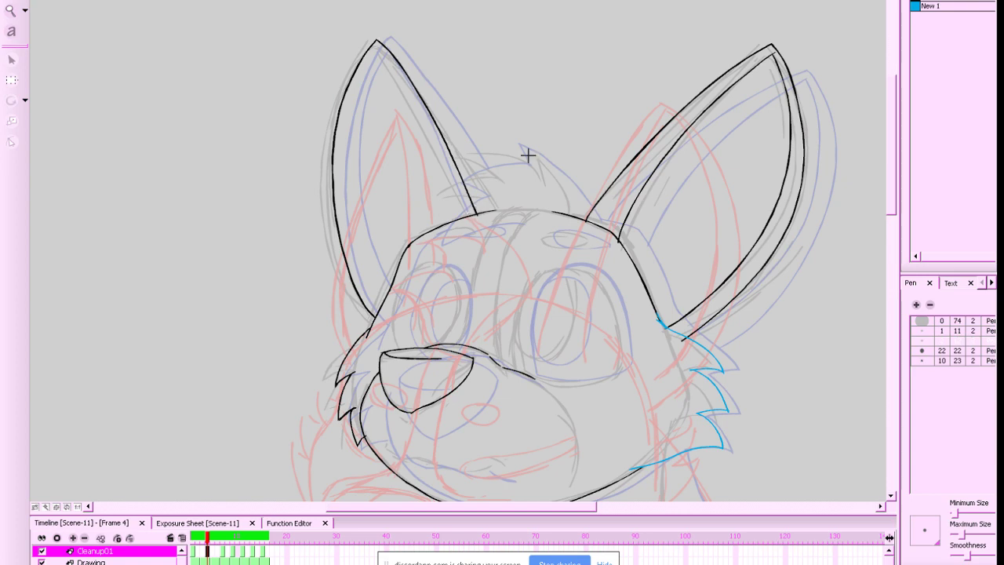
{"action": "key", "text": "comma"}
{"action": "key", "text": "comma"}
{"action": "key", "text": "comma"}
{"action": "key", "text": "period"}
{"action": "key", "text": "period"}
{"action": "key", "text": "period"}
{"action": "key", "text": "ctrl+z"}
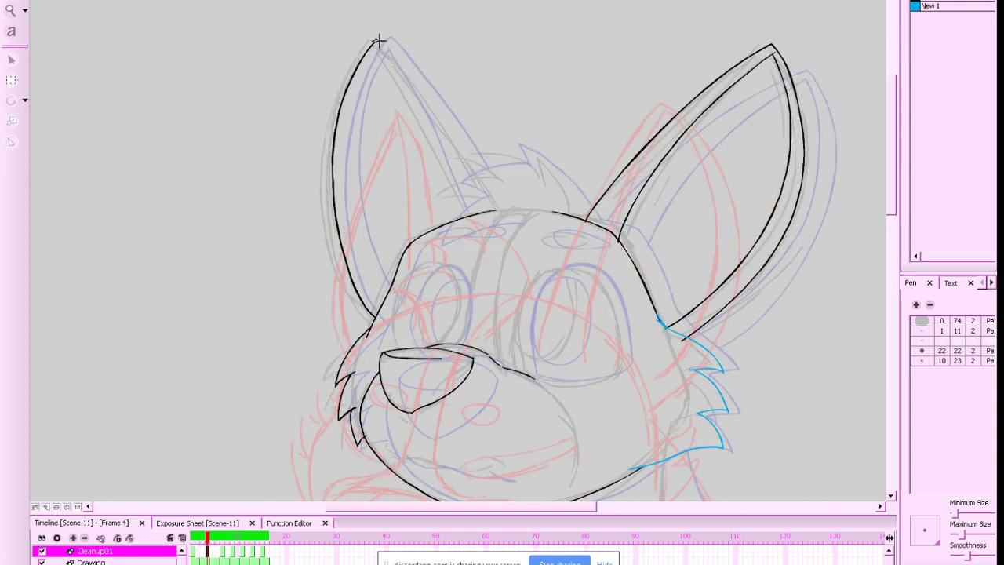
{"action": "mouse_move", "coordinate": [377, 41]}
{"action": "left_mouse_down"}
{"action": "mouse_move", "coordinate": [428, 91]}
{"action": "mouse_move", "coordinate": [494, 212]}
{"action": "left_mouse_up"}
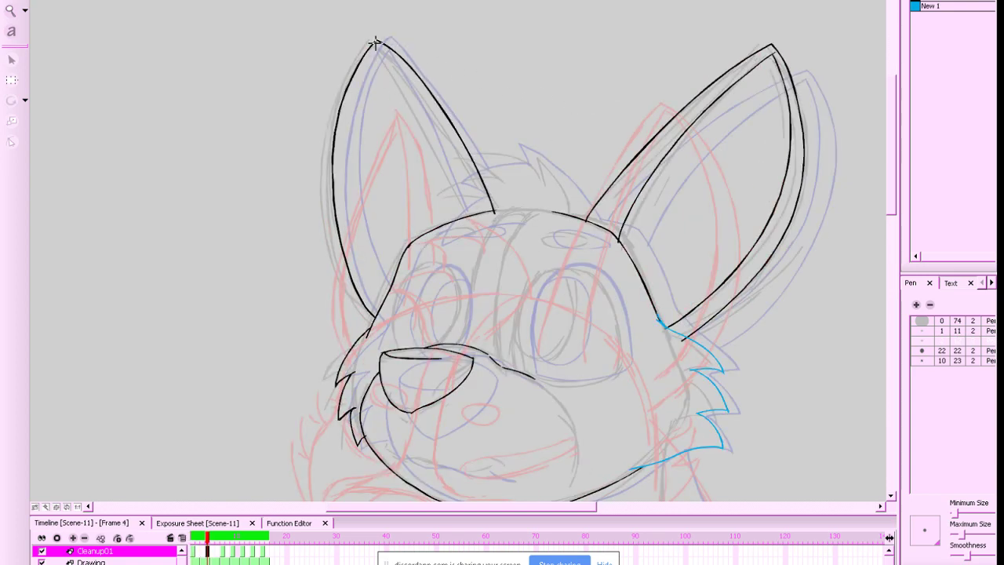
Try both inner edge lines inside the smaller-eye side ear, compare with the other frames, and undo the outer-side inner line
{"action": "mouse_move", "coordinate": [375, 41]}
{"action": "left_mouse_down"}
{"action": "mouse_move", "coordinate": [451, 151]}
{"action": "mouse_move", "coordinate": [480, 210]}
{"action": "left_mouse_up"}
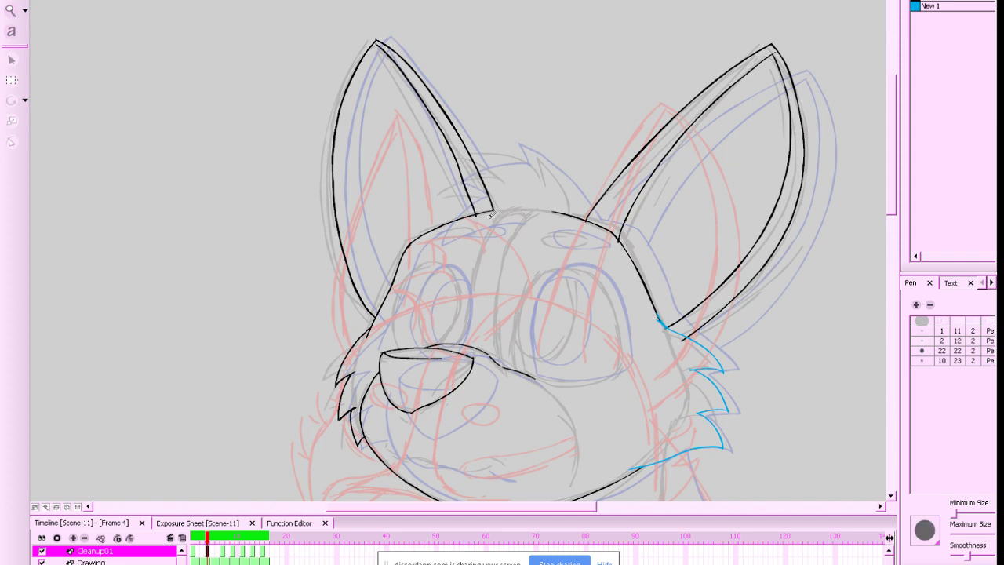
{"action": "key", "text": "alt+b"}
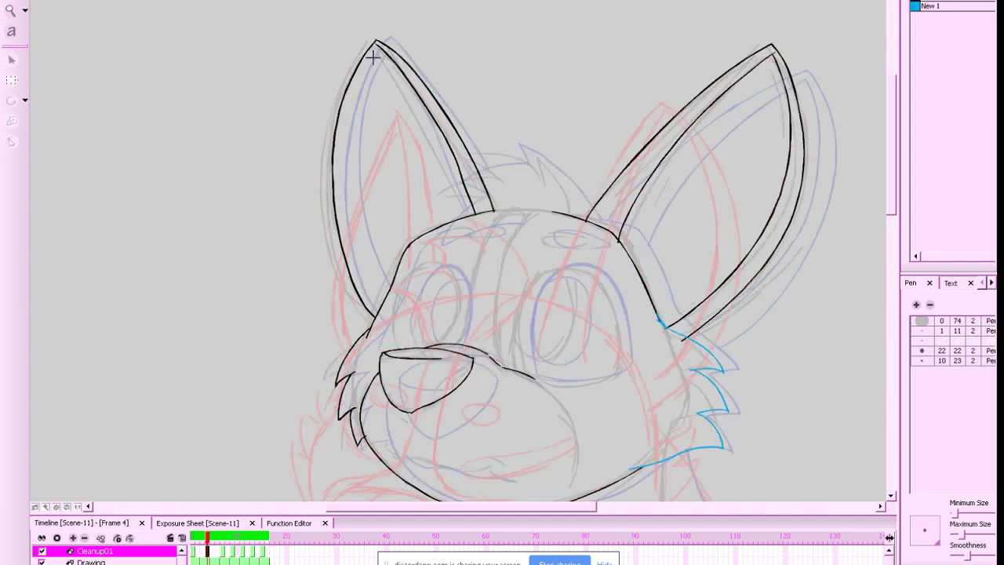
{"action": "mouse_move", "coordinate": [371, 52]}
{"action": "left_mouse_down"}
{"action": "mouse_move", "coordinate": [349, 120]}
{"action": "mouse_move", "coordinate": [356, 233]}
{"action": "mouse_move", "coordinate": [388, 298]}
{"action": "left_mouse_up"}
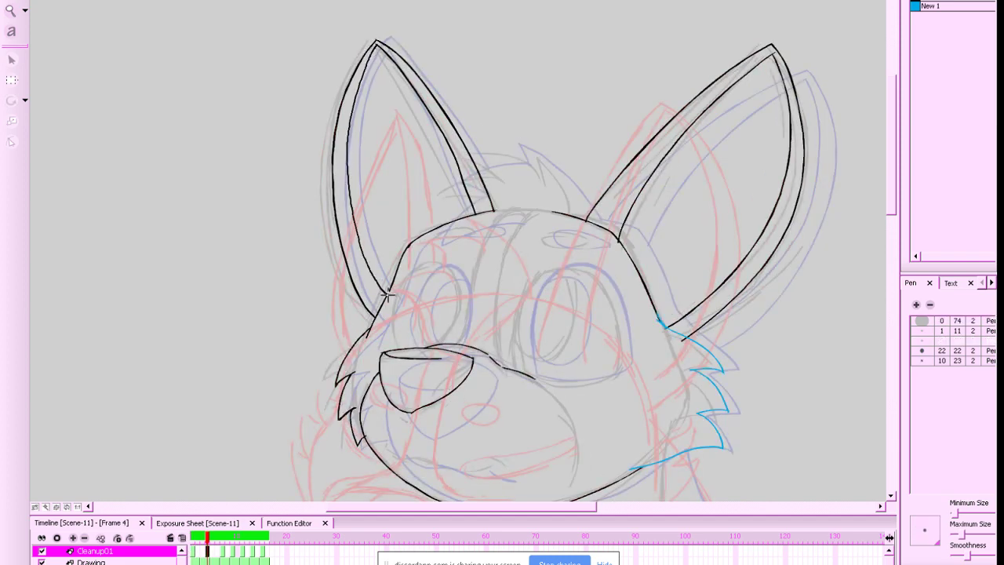
{"action": "key", "text": "2"}
{"action": "key", "text": "alt+o"}
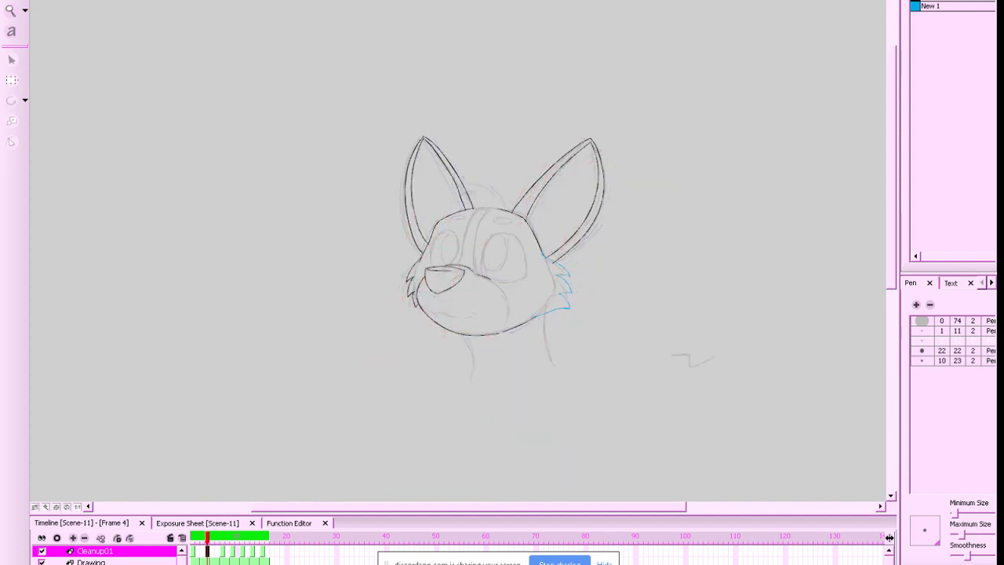
{"action": "key", "text": "f"}
{"action": "key", "text": "g"}
{"action": "key", "text": "1"}
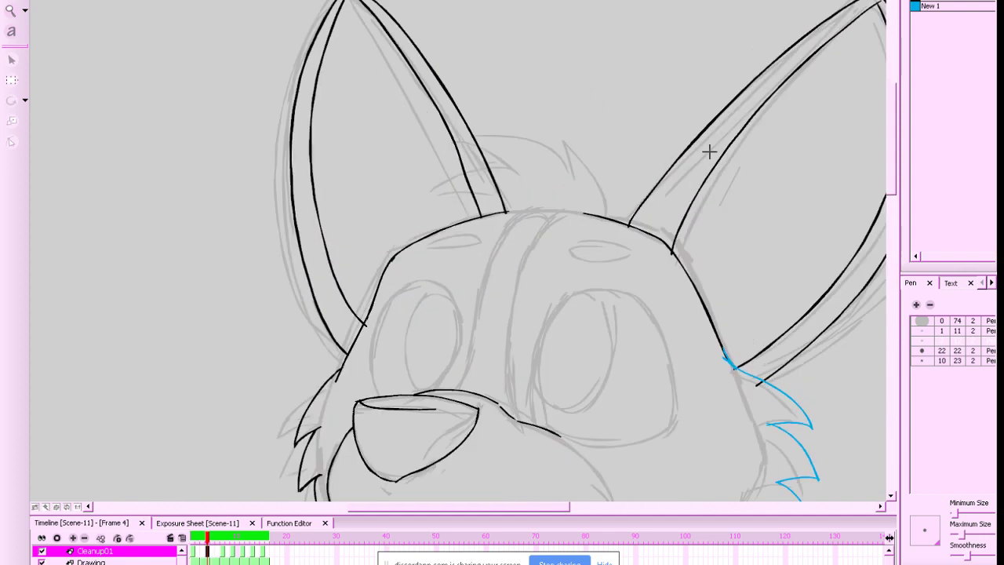
{"action": "key", "text": "ctrl+z"}
Show the onion skin and replace the ear's head-side inner line with one set farther inside the outline
{"action": "scroll", "coordinate": [709, 302], "scroll_direction": "up", "scroll_amount": 1}
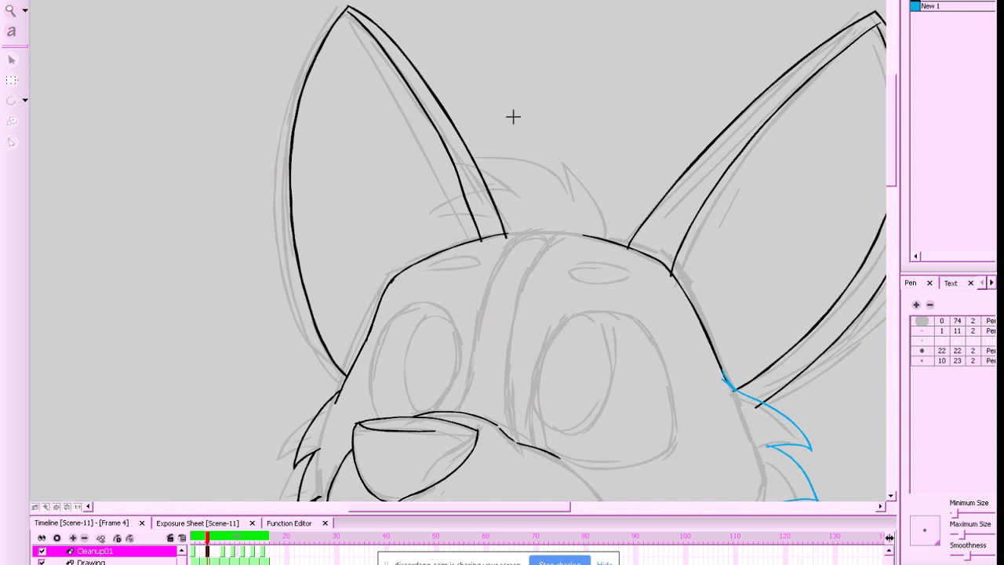
{"action": "key", "text": "alt+o"}
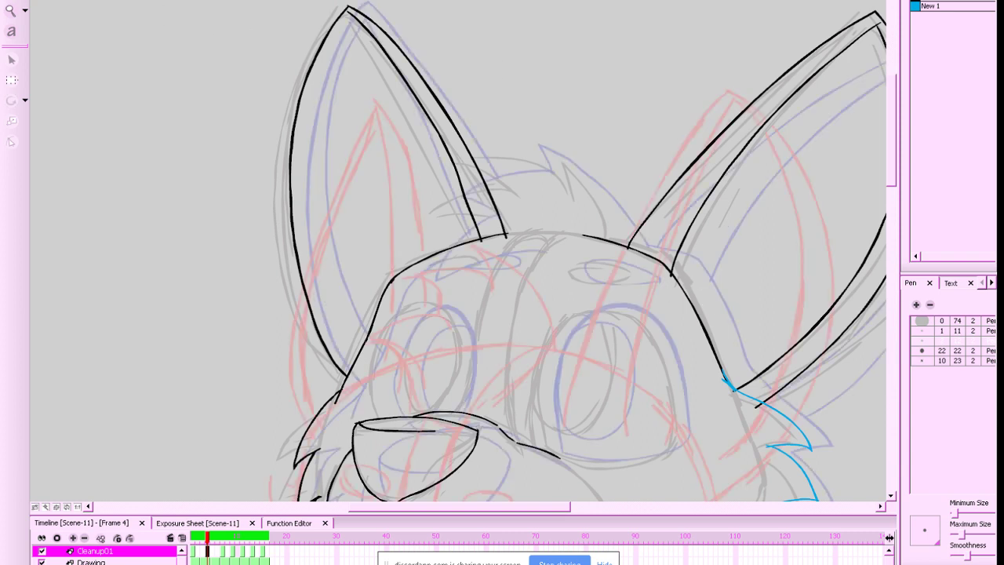
{"action": "left_click", "coordinate": [458, 163]}
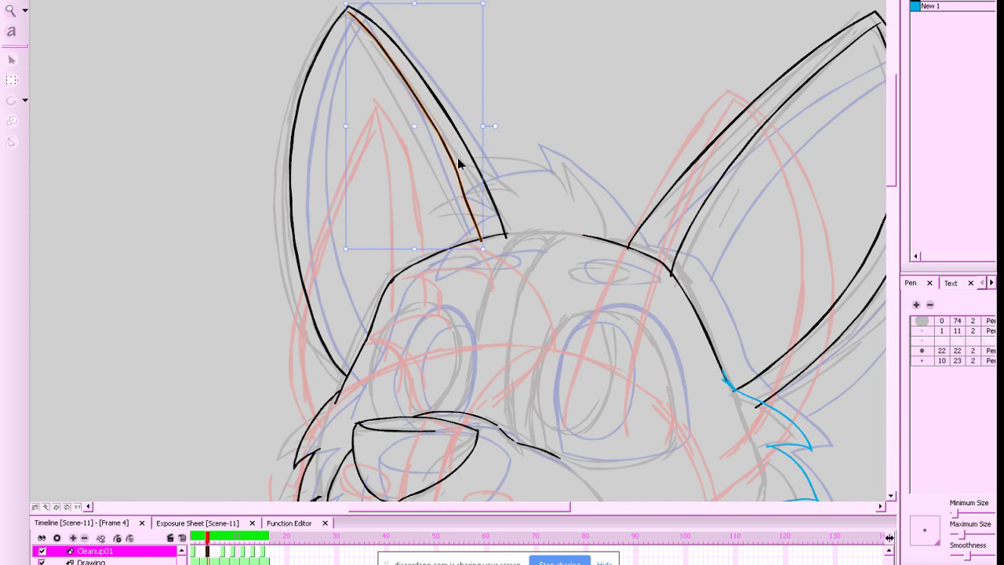
{"action": "key", "text": "Delete"}
{"action": "left_click_drag", "start_coordinate": [347, 13], "coordinate": [365, 48]}
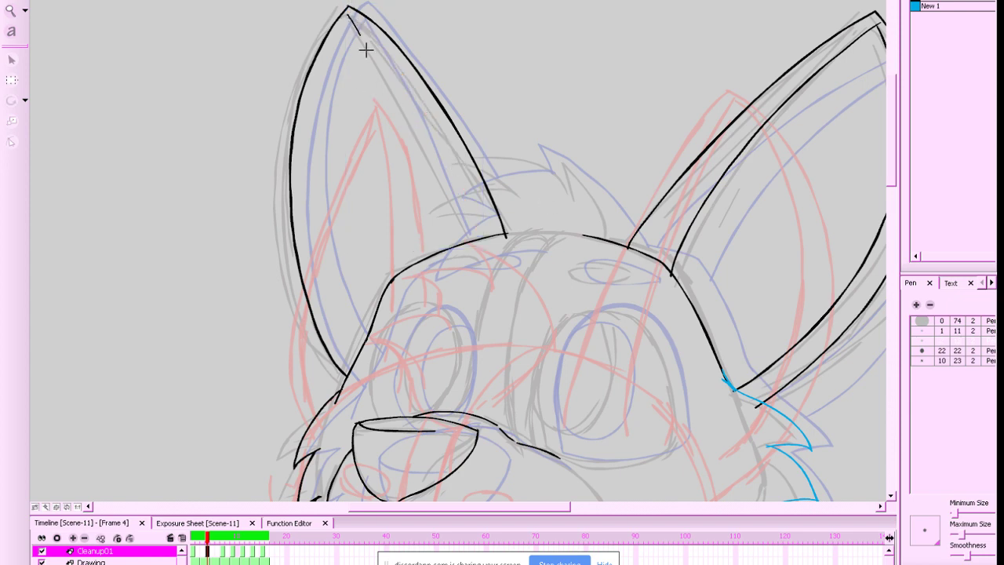
{"action": "key", "text": "ctrl+z"}
{"action": "mouse_move", "coordinate": [349, 14]}
{"action": "left_mouse_down"}
{"action": "mouse_move", "coordinate": [400, 104]}
{"action": "mouse_move", "coordinate": [457, 235]}
{"action": "left_mouse_up"}
{"action": "key", "text": "ctrl+z"}
{"action": "left_click_drag", "start_coordinate": [348, 11], "coordinate": [460, 241]}
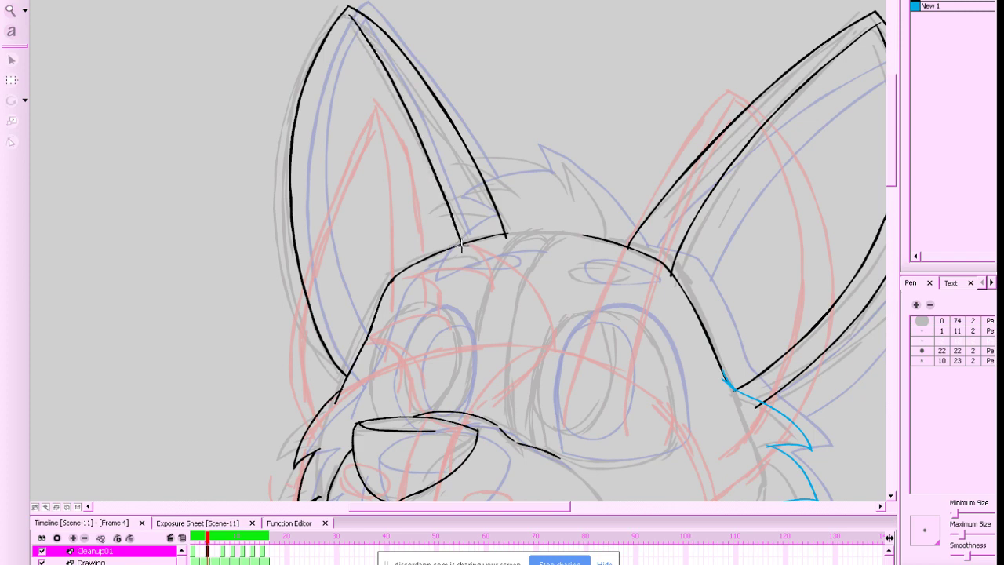
{"action": "key", "text": "f"}
{"action": "key", "text": "g"}
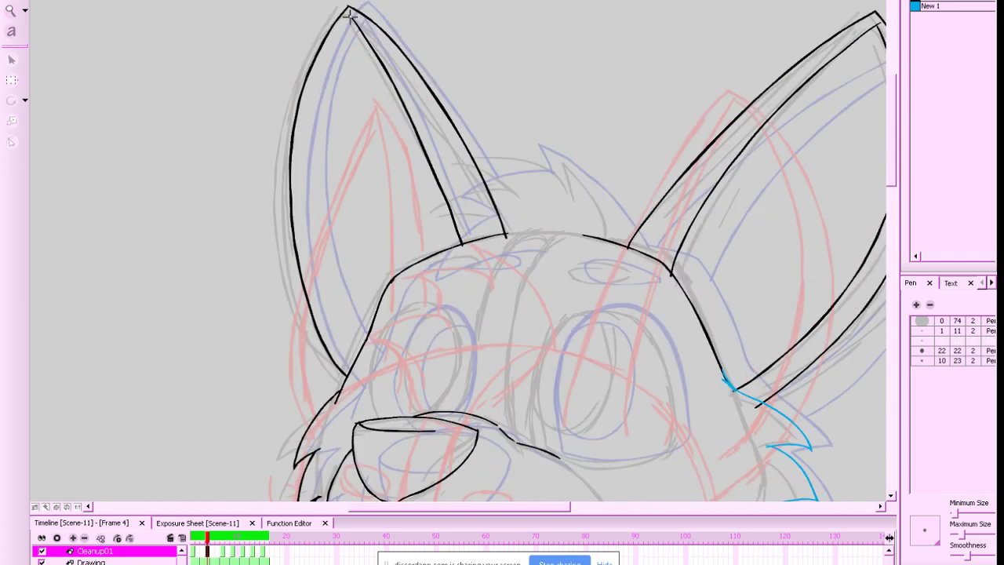
Ink the outer-side inner line of the smaller-eye side ear from the tip down to the face contour
{"action": "mouse_move", "coordinate": [348, 14]}
{"action": "left_mouse_down"}
{"action": "mouse_move", "coordinate": [310, 104]}
{"action": "mouse_move", "coordinate": [304, 197]}
{"action": "mouse_move", "coordinate": [326, 283]}
{"action": "mouse_move", "coordinate": [365, 346]}
{"action": "left_mouse_up"}
{"action": "key", "text": "ctrl+z"}
{"action": "mouse_move", "coordinate": [350, 16]}
{"action": "left_mouse_down"}
{"action": "mouse_move", "coordinate": [326, 75]}
{"action": "mouse_move", "coordinate": [309, 181]}
{"action": "mouse_move", "coordinate": [328, 296]}
{"action": "mouse_move", "coordinate": [364, 346]}
{"action": "left_mouse_up"}
Hide the onion skin and compare the inked frame 4 head and ears with the neighbouring drawings
{"action": "key", "text": "1"}
{"action": "key", "text": "1"}
{"action": "key", "text": "1"}
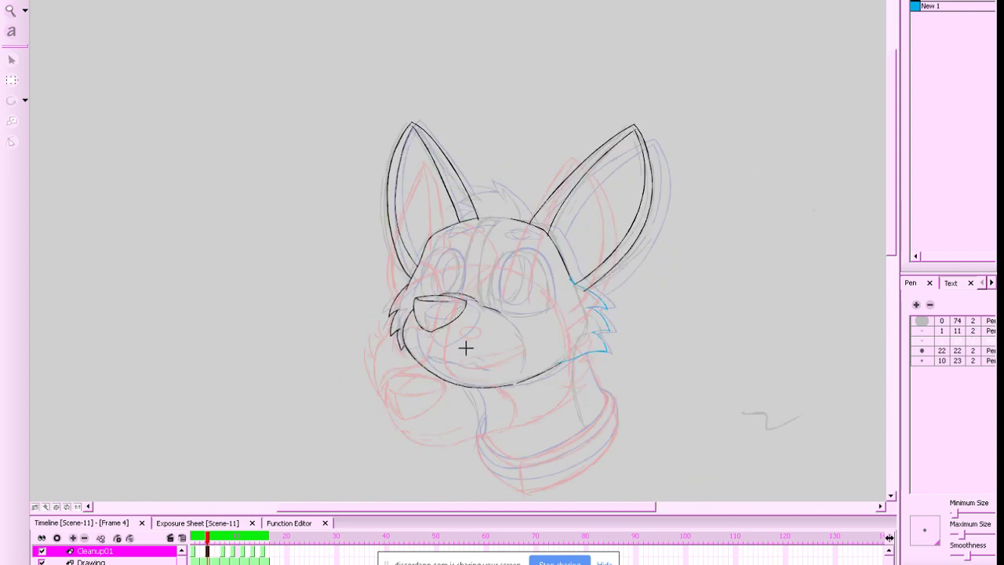
{"action": "key", "text": "alt+o"}
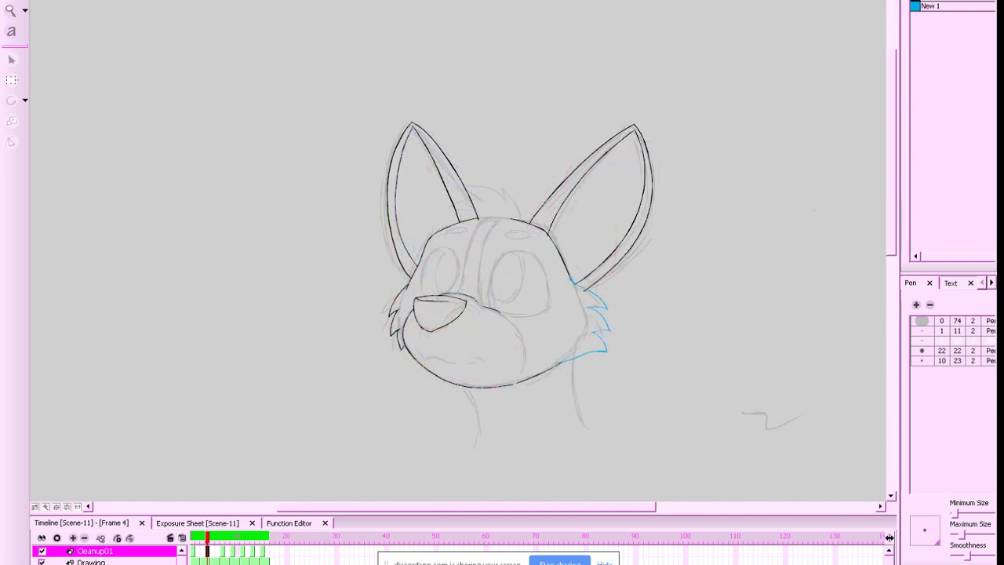
{"action": "key", "text": "f"}
{"action": "key", "text": "g"}
{"action": "key", "text": "period"}
{"action": "key", "text": "comma"}
{"action": "key", "text": "period"}
{"action": "key", "text": "comma"}
{"action": "key", "text": "f"}
{"action": "key", "text": "g"}
Choose the thick 22-size pen, lower its minimum size to 5 on frame 4, and widen the pen settings area
{"action": "key", "text": "2"}
{"action": "key", "text": "2"}
{"action": "mouse_move", "coordinate": [646, 333]}
{"action": "left_mouse_down"}
{"action": "mouse_move", "coordinate": [609, 276]}
{"action": "mouse_move", "coordinate": [623, 248]}
{"action": "left_mouse_up"}
{"action": "key", "text": "2"}
{"action": "key", "text": "f"}
{"action": "left_click", "coordinate": [942, 352]}
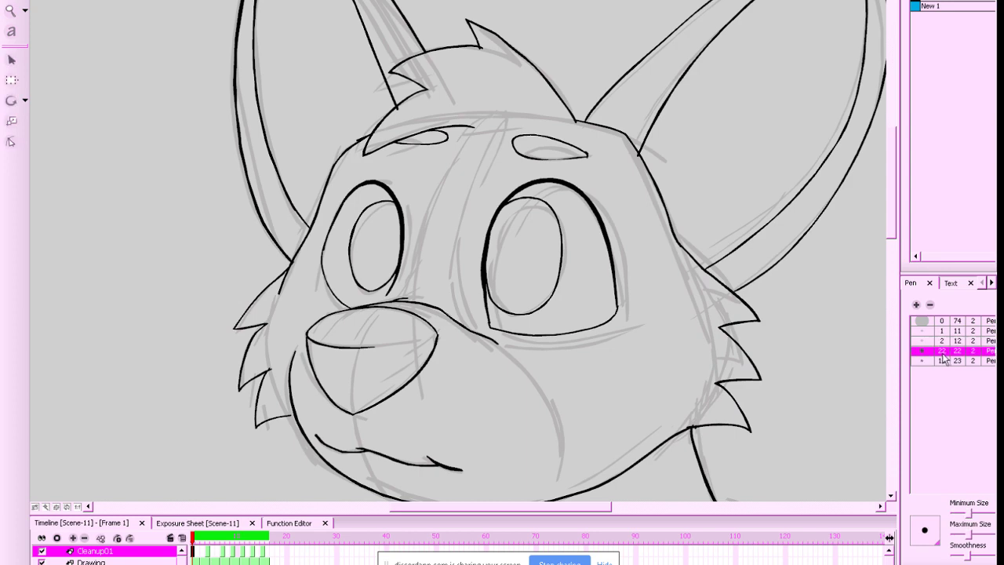
{"action": "key", "text": "period"}
{"action": "key", "text": "period"}
{"action": "key", "text": "period"}
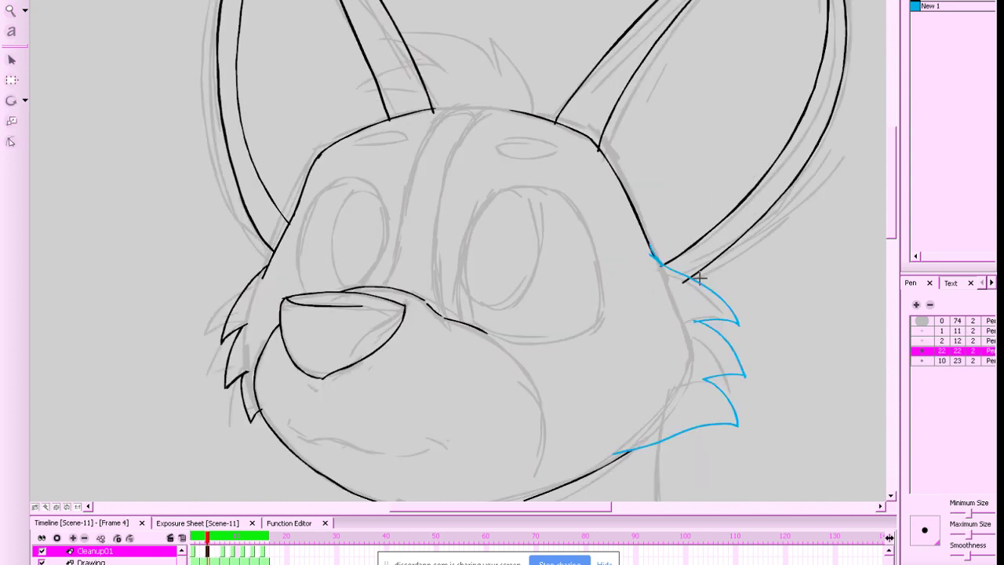
{"action": "left_click_drag", "start_coordinate": [968, 515], "coordinate": [957, 515]}
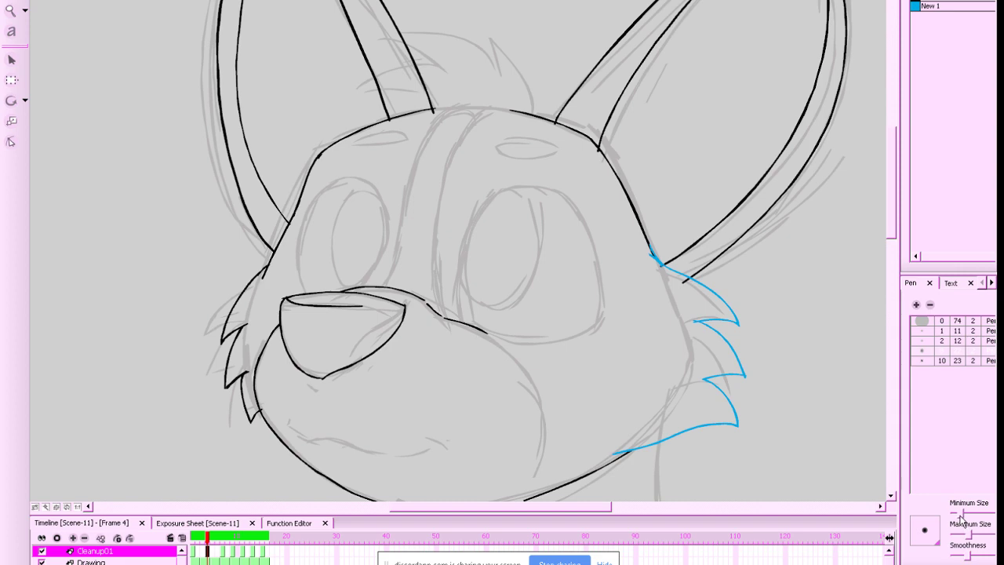
{"action": "left_click_drag", "start_coordinate": [899, 481], "coordinate": [816, 481]}
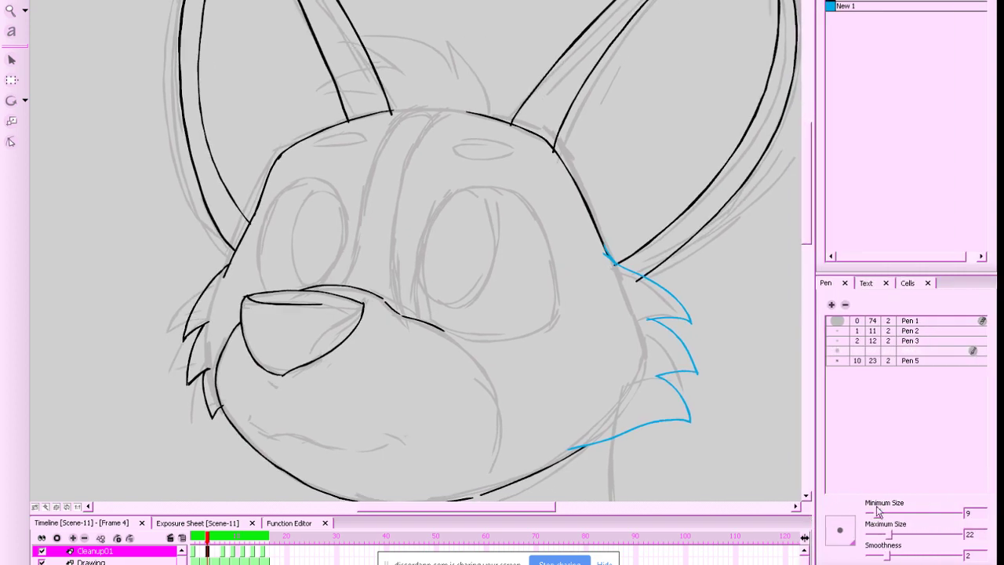
Try to ink the upper outline of the larger eye along the rough sketch and undo it
{"action": "key", "text": "g"}
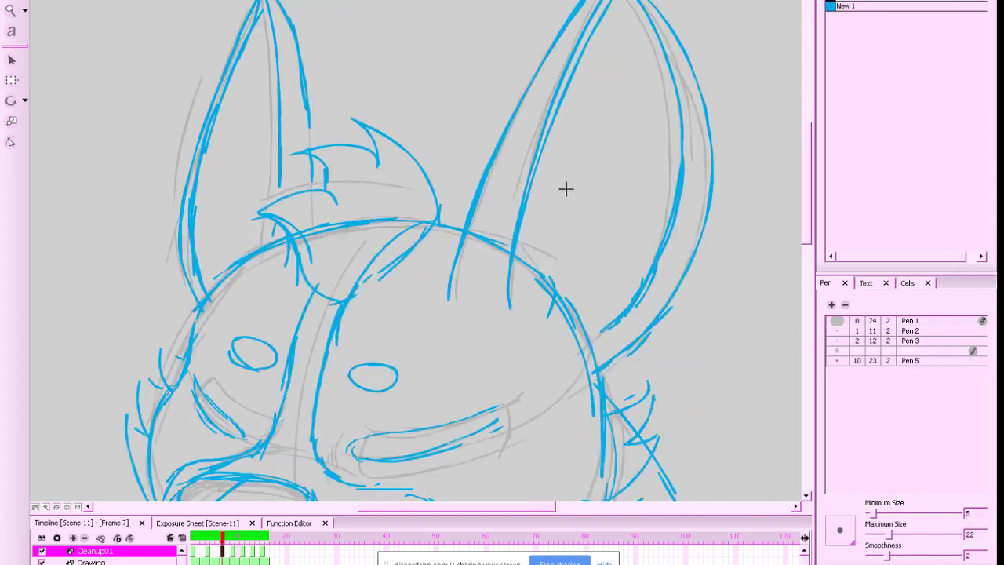
{"action": "key", "text": "f"}
{"action": "key", "text": "f"}
{"action": "key", "text": "g"}
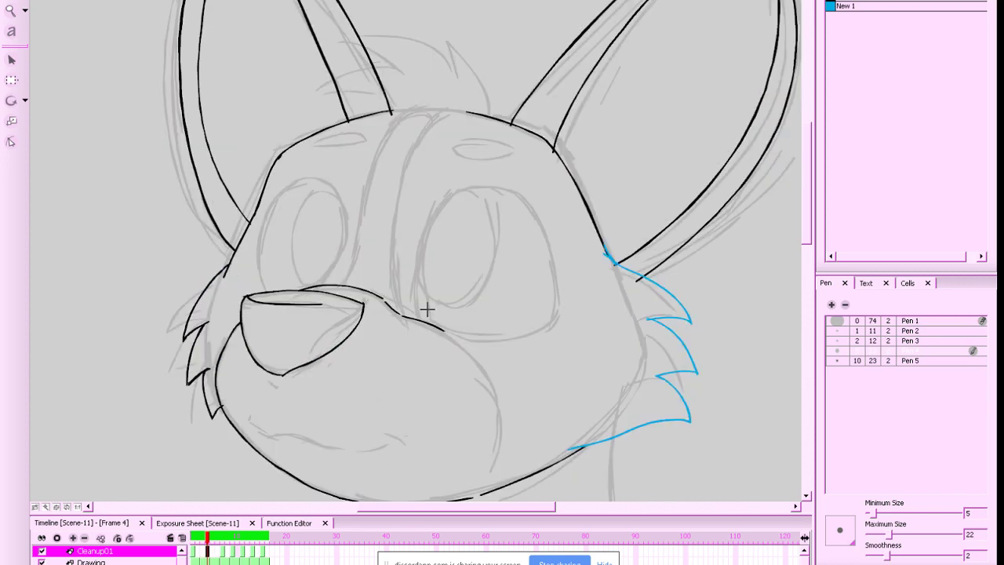
{"action": "mouse_move", "coordinate": [427, 309]}
{"action": "left_mouse_down"}
{"action": "mouse_move", "coordinate": [421, 267]}
{"action": "mouse_move", "coordinate": [441, 195]}
{"action": "left_mouse_up"}
{"action": "key", "text": "ctrl+z"}
{"action": "mouse_move", "coordinate": [421, 306]}
{"action": "left_mouse_down"}
{"action": "mouse_move", "coordinate": [429, 229]}
{"action": "mouse_move", "coordinate": [460, 192]}
{"action": "mouse_move", "coordinate": [492, 185]}
{"action": "mouse_move", "coordinate": [526, 207]}
{"action": "mouse_move", "coordinate": [551, 245]}
{"action": "mouse_move", "coordinate": [558, 314]}
{"action": "left_mouse_up"}
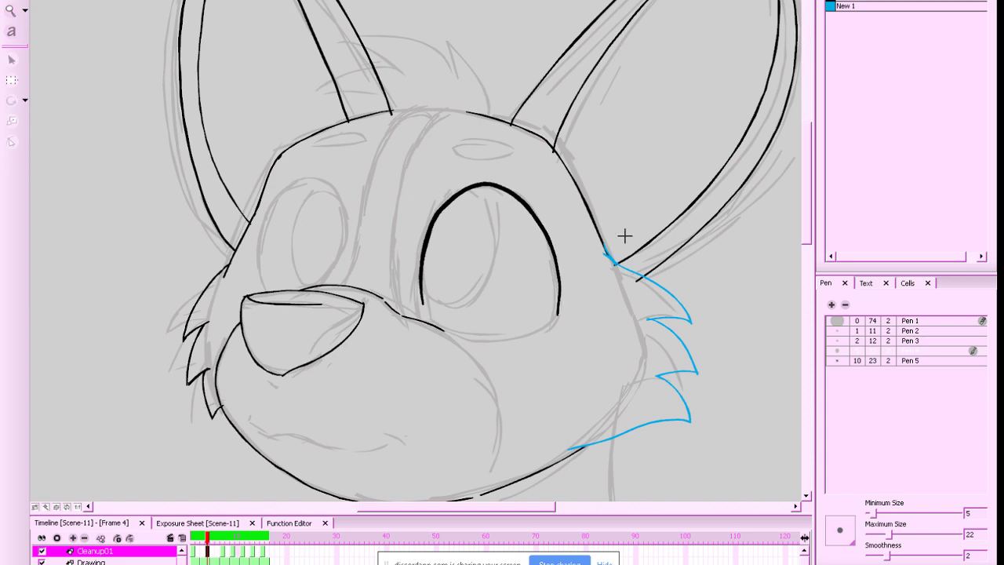
{"action": "key", "text": "ctrl+z"}
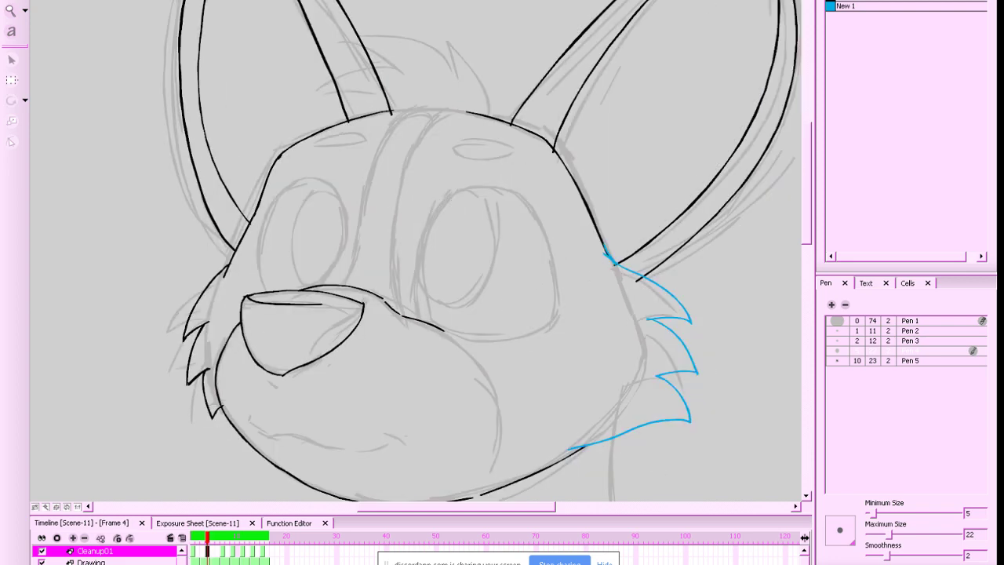
Show the onion skin, ink the larger eye's thick upper arch, and shift it slightly toward the muzzle
{"action": "key", "text": "alt+o"}
{"action": "mouse_move", "coordinate": [444, 308]}
{"action": "left_mouse_down"}
{"action": "mouse_move", "coordinate": [443, 230]}
{"action": "mouse_move", "coordinate": [459, 199]}
{"action": "mouse_move", "coordinate": [503, 182]}
{"action": "mouse_move", "coordinate": [545, 204]}
{"action": "mouse_move", "coordinate": [570, 303]}
{"action": "left_mouse_up"}
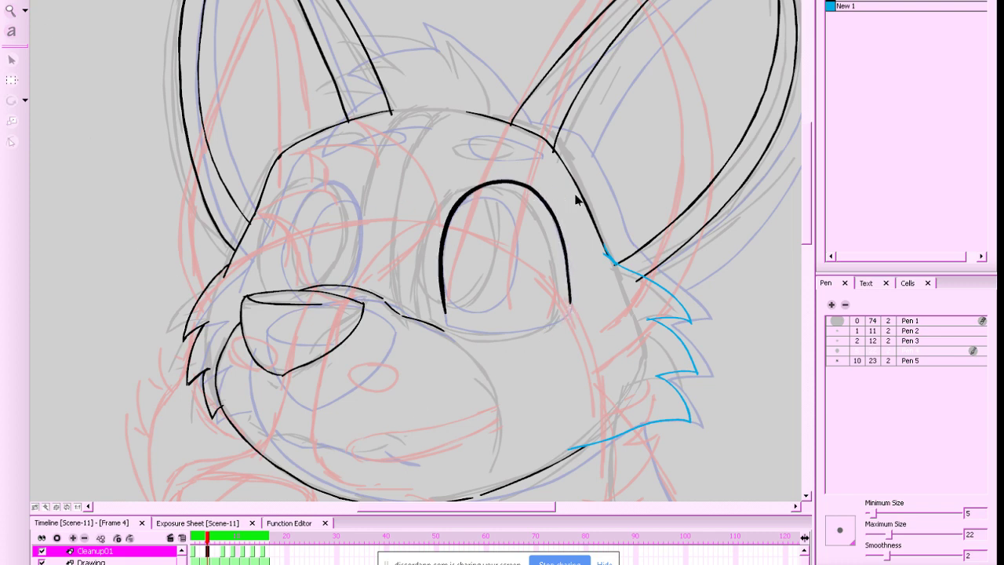
{"action": "left_click_drag", "start_coordinate": [651, 212], "coordinate": [702, 186]}
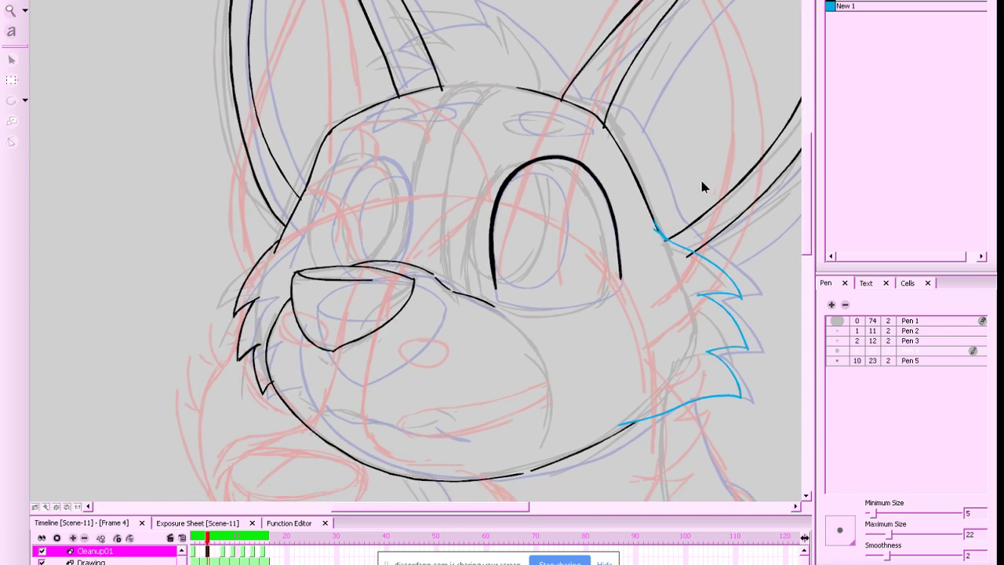
{"action": "left_click", "coordinate": [618, 277]}
{"action": "mouse_move", "coordinate": [625, 296]}
{"action": "left_mouse_down"}
{"action": "mouse_move", "coordinate": [598, 266]}
{"action": "mouse_move", "coordinate": [632, 287]}
{"action": "left_mouse_up"}
{"action": "left_click", "coordinate": [588, 314]}
{"action": "key", "text": "alt+b"}
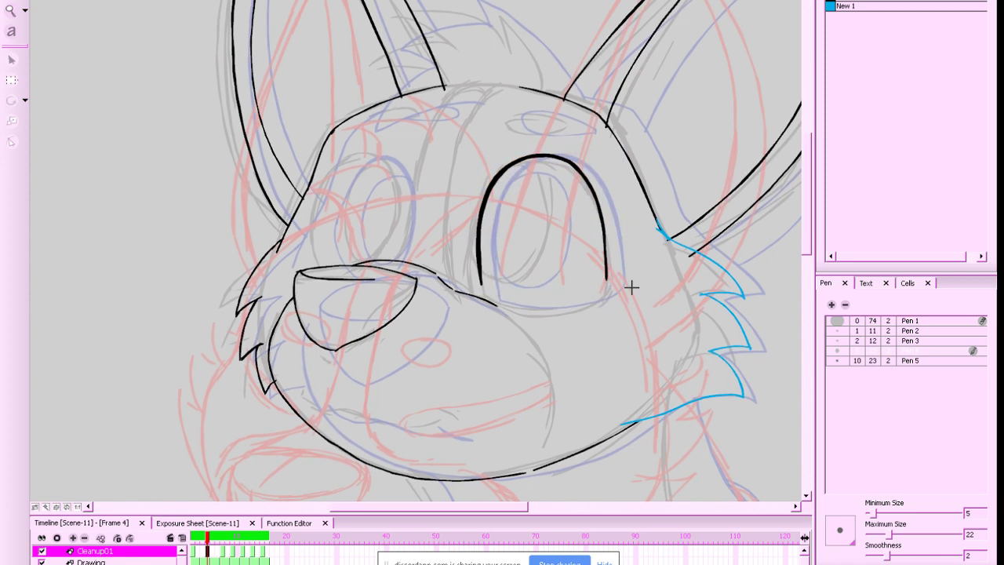
Ink the lower edge of the larger eye to close its outline, redoing unsatisfactory strokes
{"action": "mouse_move", "coordinate": [479, 276]}
{"action": "left_mouse_down"}
{"action": "mouse_move", "coordinate": [486, 299]}
{"action": "mouse_move", "coordinate": [480, 289]}
{"action": "mouse_move", "coordinate": [497, 303]}
{"action": "mouse_move", "coordinate": [599, 290]}
{"action": "mouse_move", "coordinate": [512, 304]}
{"action": "mouse_move", "coordinate": [476, 287]}
{"action": "mouse_move", "coordinate": [478, 274]}
{"action": "left_mouse_up"}
{"action": "key", "text": "ctrl+z"}
{"action": "key", "text": "ctrl+z"}
{"action": "key", "text": "ctrl+z"}
Examine the larger eye on the whole head without the onion skin and compare it with the neighbouring drawings
{"action": "key", "text": "1"}
{"action": "key", "text": "1"}
{"action": "key", "text": "1"}
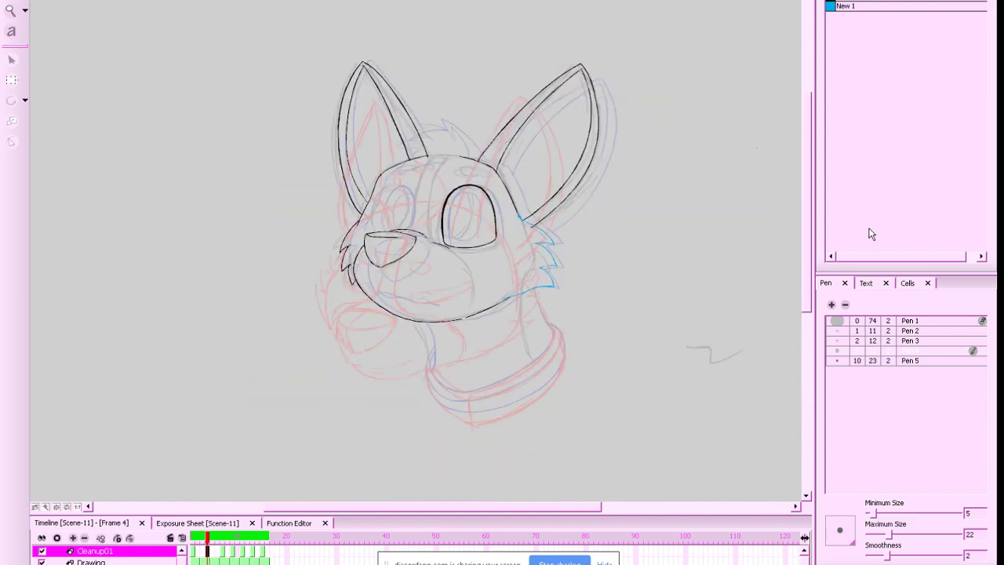
{"action": "key", "text": "shift+Return"}
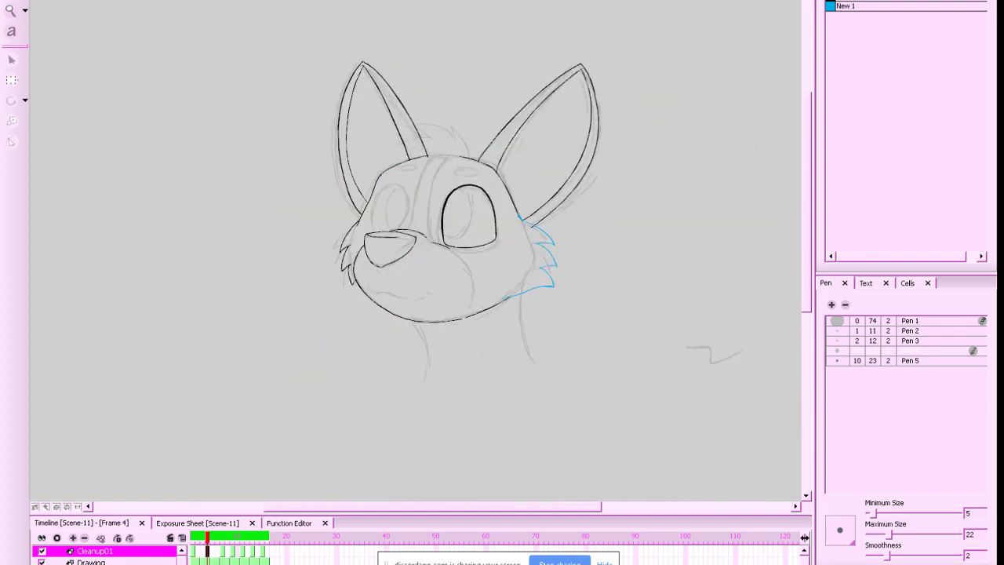
{"action": "key", "text": "f"}
{"action": "key", "text": "g"}
{"action": "key", "text": "2"}
{"action": "key", "text": "2"}
{"action": "key", "text": "2"}
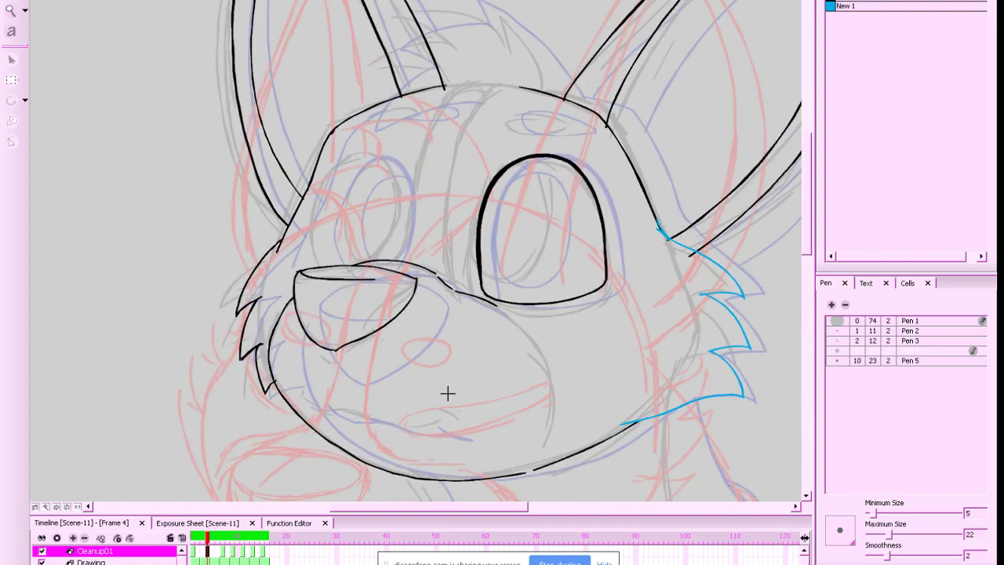
Try to ink the smaller eye's outline along the rough sketch above the nose, undoing each stroke
{"action": "mouse_move", "coordinate": [657, 320]}
{"action": "left_mouse_down"}
{"action": "mouse_move", "coordinate": [679, 338]}
{"action": "mouse_move", "coordinate": [638, 327]}
{"action": "left_mouse_up"}
{"action": "key", "text": "2"}
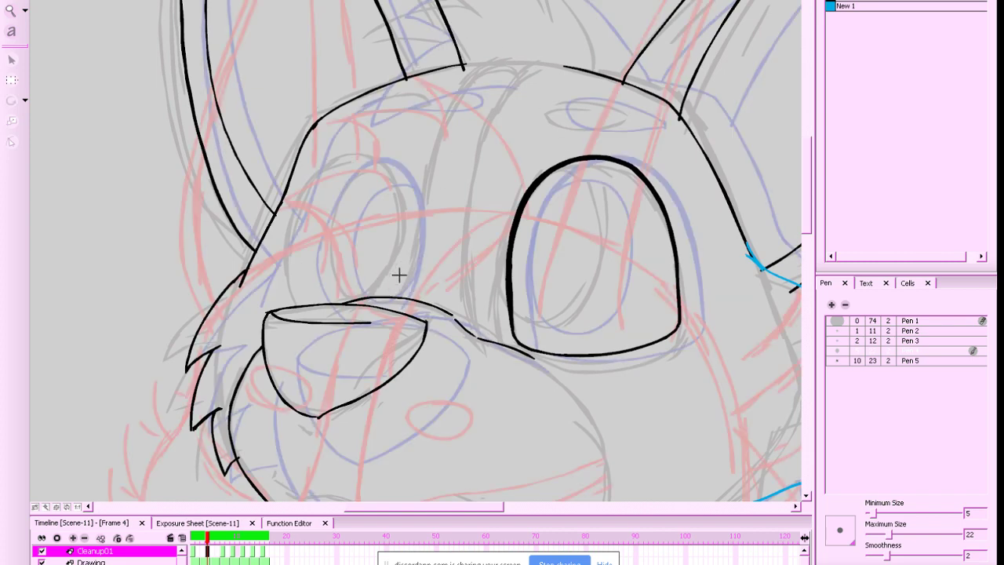
{"action": "mouse_move", "coordinate": [369, 296]}
{"action": "left_mouse_down"}
{"action": "mouse_move", "coordinate": [391, 267]}
{"action": "mouse_move", "coordinate": [403, 218]}
{"action": "mouse_move", "coordinate": [392, 170]}
{"action": "mouse_move", "coordinate": [367, 154]}
{"action": "mouse_move", "coordinate": [326, 166]}
{"action": "mouse_move", "coordinate": [289, 235]}
{"action": "left_mouse_up"}
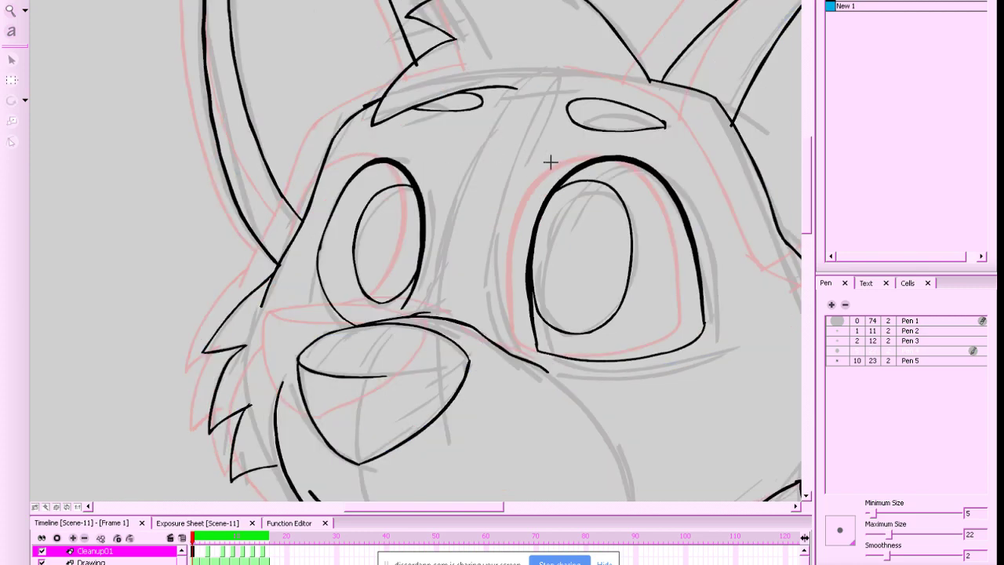
{"action": "key", "text": "ctrl+z"}
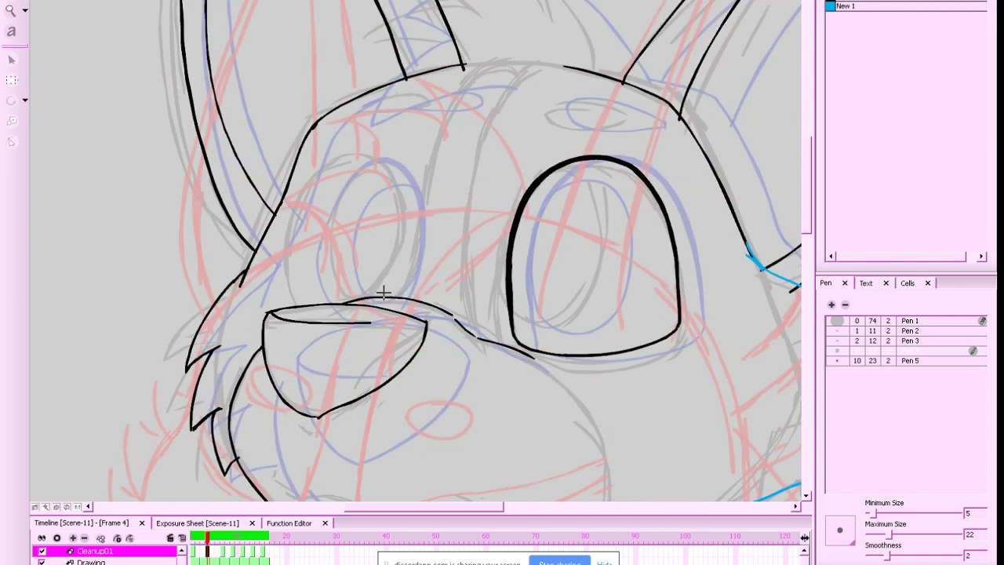
{"action": "mouse_move", "coordinate": [383, 292]}
{"action": "left_mouse_down"}
{"action": "mouse_move", "coordinate": [407, 214]}
{"action": "mouse_move", "coordinate": [386, 163]}
{"action": "mouse_move", "coordinate": [350, 154]}
{"action": "mouse_move", "coordinate": [310, 193]}
{"action": "mouse_move", "coordinate": [287, 251]}
{"action": "left_mouse_up"}
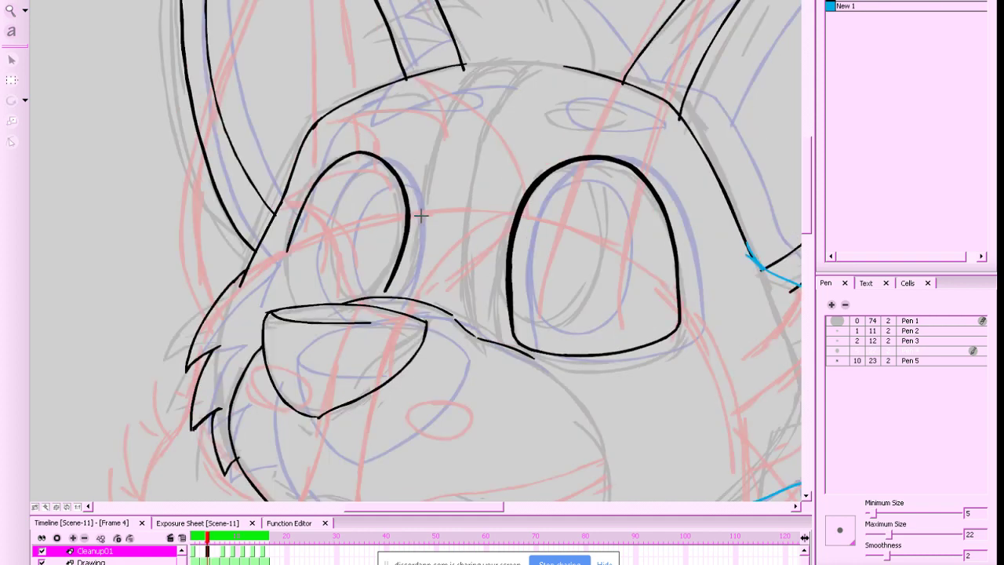
{"action": "key", "text": "ctrl+z"}
{"action": "mouse_move", "coordinate": [386, 296]}
{"action": "left_mouse_down"}
{"action": "mouse_move", "coordinate": [402, 193]}
{"action": "mouse_move", "coordinate": [371, 157]}
{"action": "mouse_move", "coordinate": [316, 180]}
{"action": "mouse_move", "coordinate": [288, 247]}
{"action": "mouse_move", "coordinate": [357, 302]}
{"action": "left_mouse_up"}
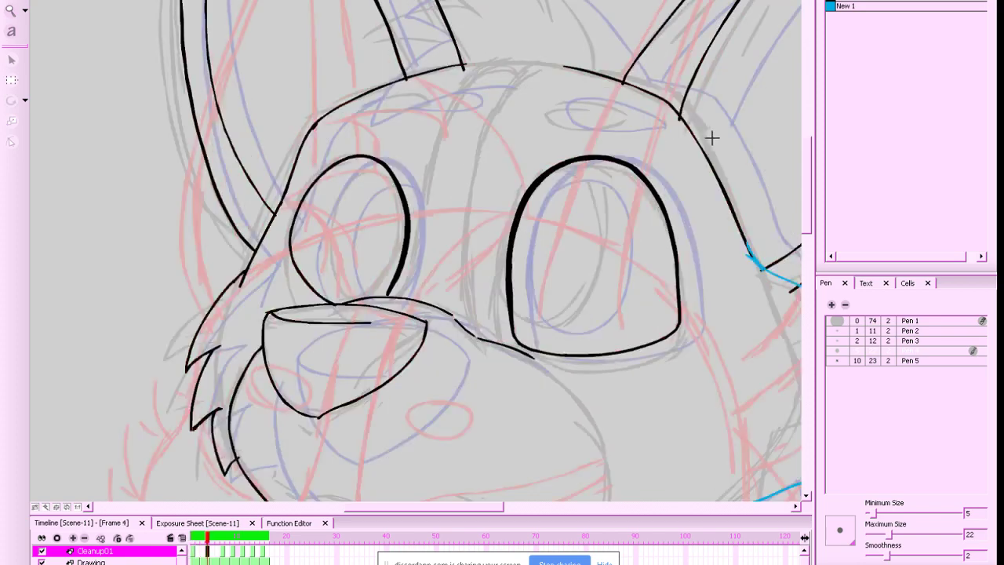
{"action": "key", "text": "ctrl+z"}
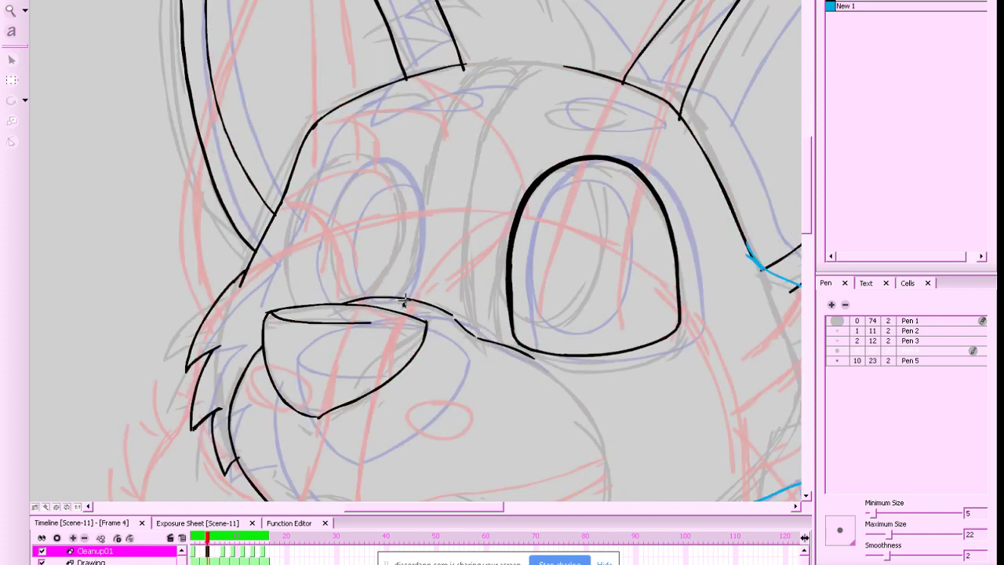
Ink the smaller eye's outline above the nose, shift it toward the face's outer edge and adjust its shape slightly
{"action": "mouse_move", "coordinate": [404, 300]}
{"action": "left_mouse_down"}
{"action": "mouse_move", "coordinate": [417, 188]}
{"action": "mouse_move", "coordinate": [395, 160]}
{"action": "mouse_move", "coordinate": [353, 177]}
{"action": "mouse_move", "coordinate": [317, 251]}
{"action": "mouse_move", "coordinate": [325, 284]}
{"action": "mouse_move", "coordinate": [348, 304]}
{"action": "left_mouse_up"}
{"action": "left_click", "coordinate": [426, 205]}
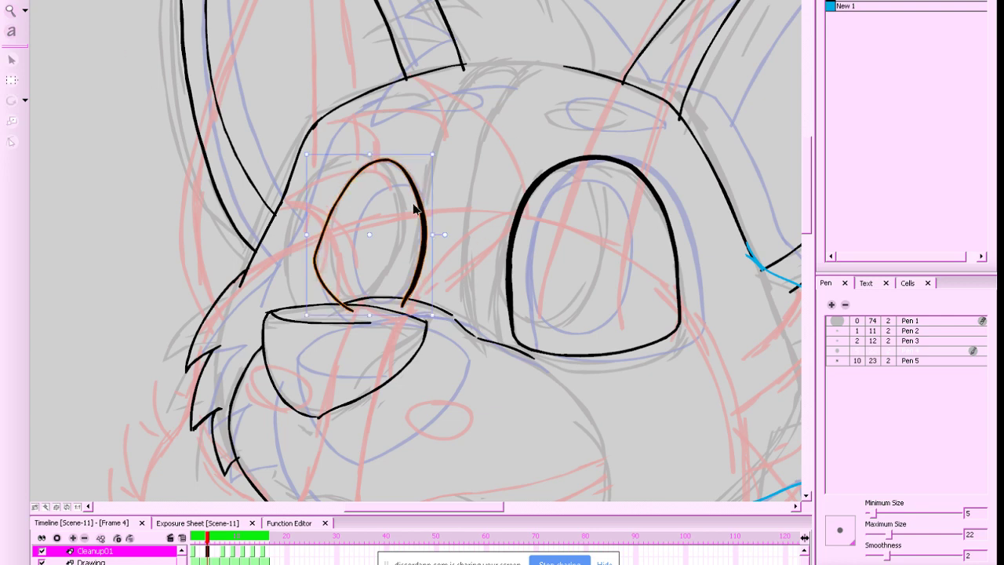
{"action": "left_click_drag", "start_coordinate": [425, 205], "coordinate": [398, 196]}
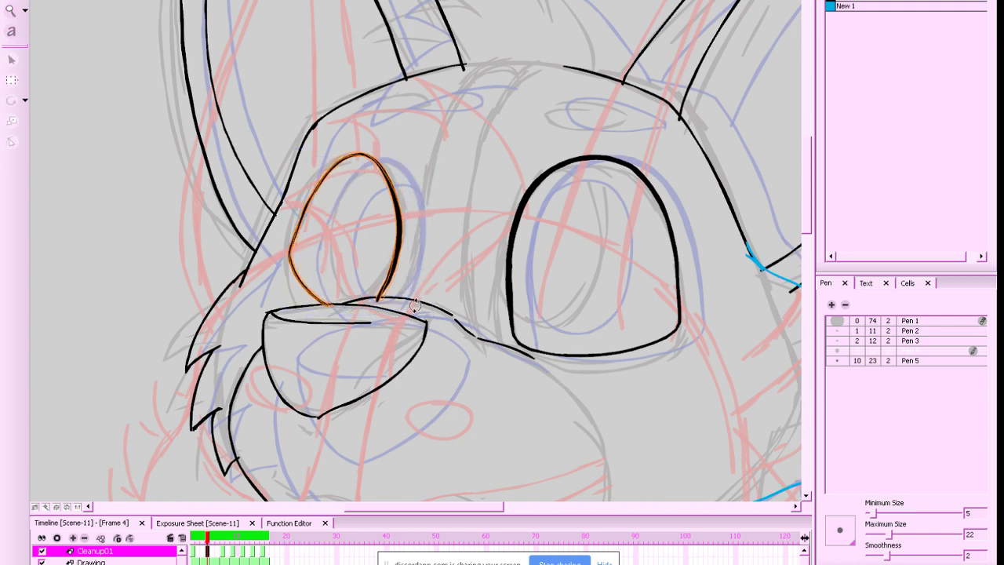
{"action": "left_click", "coordinate": [558, 170]}
{"action": "left_click", "coordinate": [432, 208]}
{"action": "left_click", "coordinate": [414, 203]}
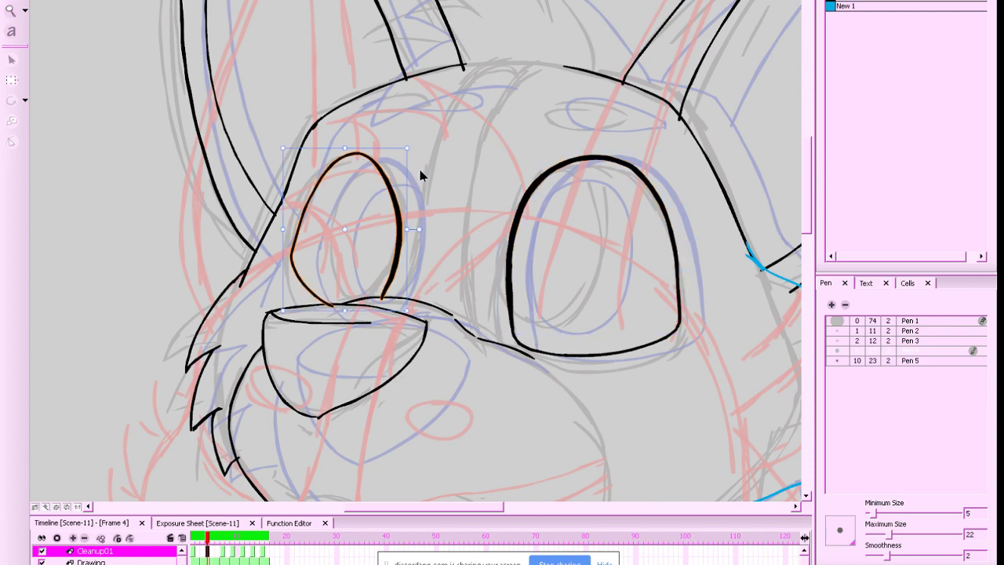
{"action": "left_click_drag", "start_coordinate": [408, 148], "coordinate": [411, 149]}
{"action": "left_click", "coordinate": [528, 97]}
Examine both eyes on the whole head without the rough sketch and compare them with the neighbouring drawings
{"action": "key", "text": "shift+m"}
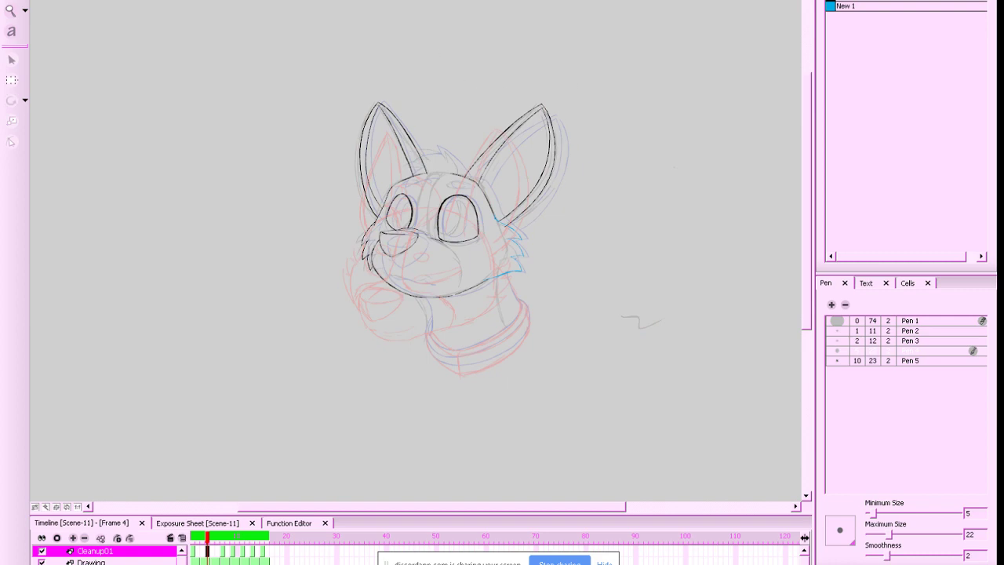
{"action": "key", "text": "alt+o"}
{"action": "key", "text": "f"}
{"action": "key", "text": "g"}
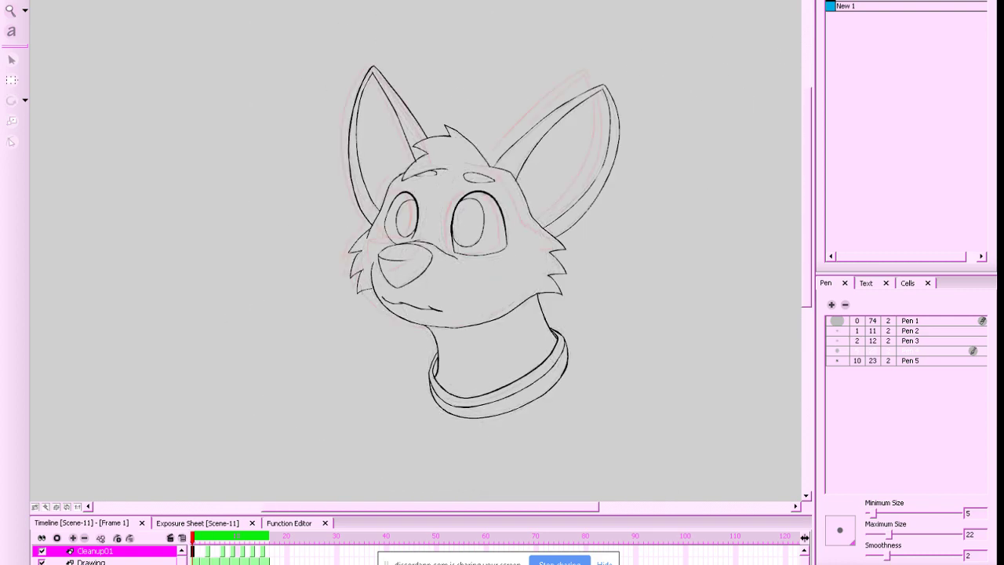
{"action": "key", "text": "g"}
{"action": "key", "text": "f"}
{"action": "key", "text": "g"}
{"action": "key", "text": "f"}
{"action": "key", "text": "g"}
Try to recolor the smaller eye's thick side line with the New 1 blue and undo it
{"action": "key", "text": "2"}
{"action": "key", "text": "2"}
{"action": "key", "text": "2"}
{"action": "mouse_move", "coordinate": [455, 190]}
{"action": "left_mouse_down"}
{"action": "mouse_move", "coordinate": [492, 193]}
{"action": "mouse_move", "coordinate": [459, 188]}
{"action": "mouse_move", "coordinate": [494, 161]}
{"action": "mouse_move", "coordinate": [521, 211]}
{"action": "left_mouse_up"}
{"action": "key", "text": "2"}
{"action": "key", "text": "alt+e"}
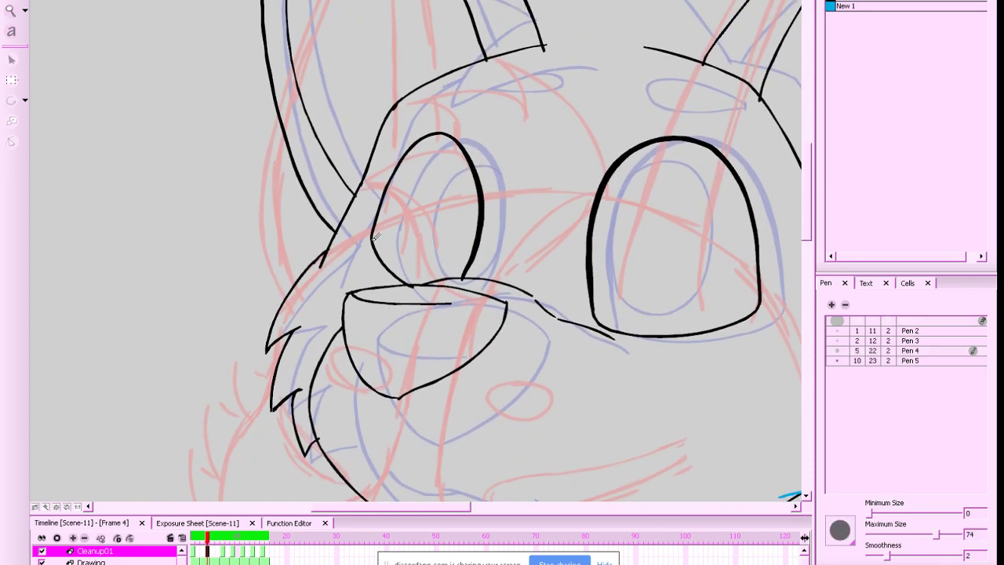
{"action": "key", "text": "alt+b"}
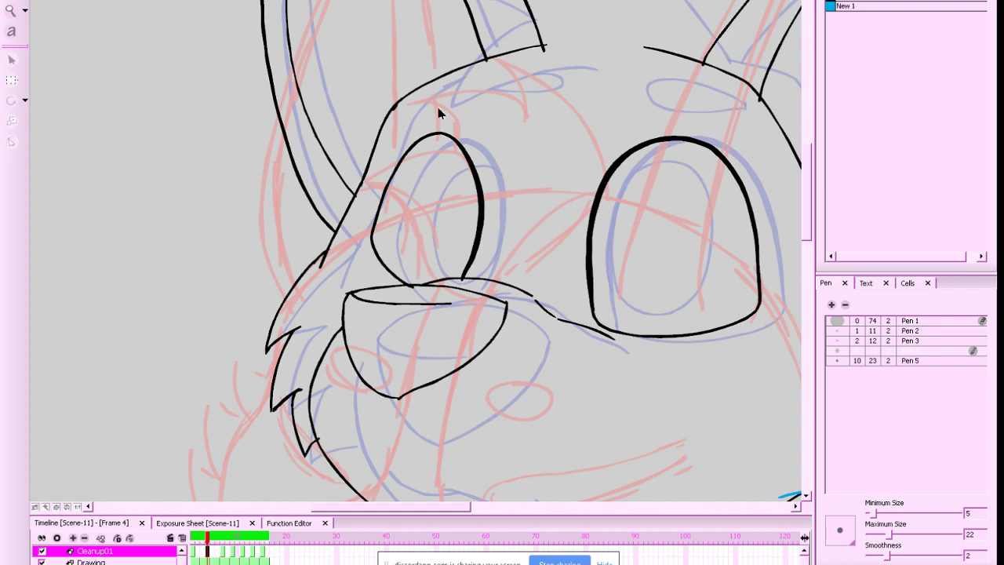
{"action": "left_click", "coordinate": [839, 8]}
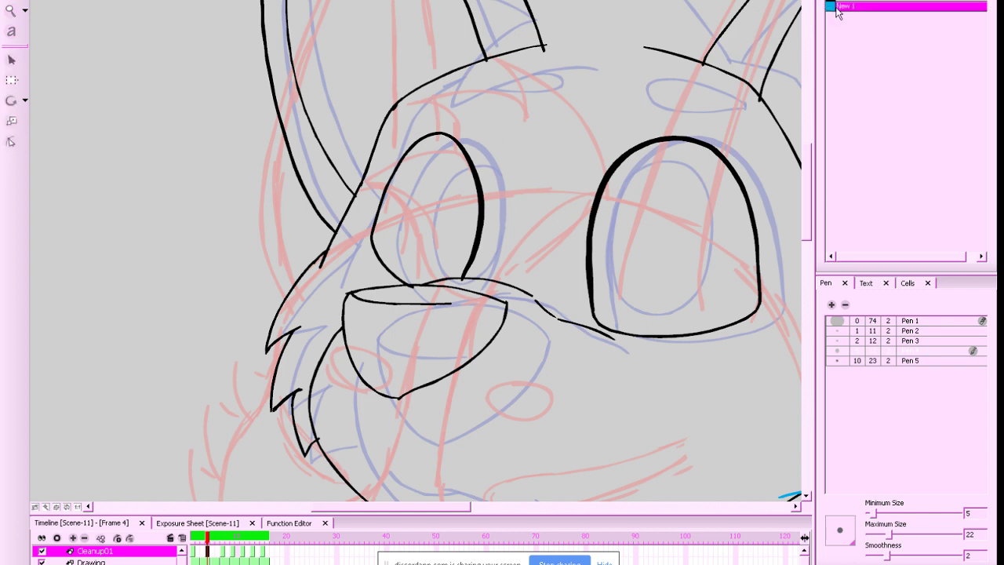
{"action": "left_click", "coordinate": [476, 173]}
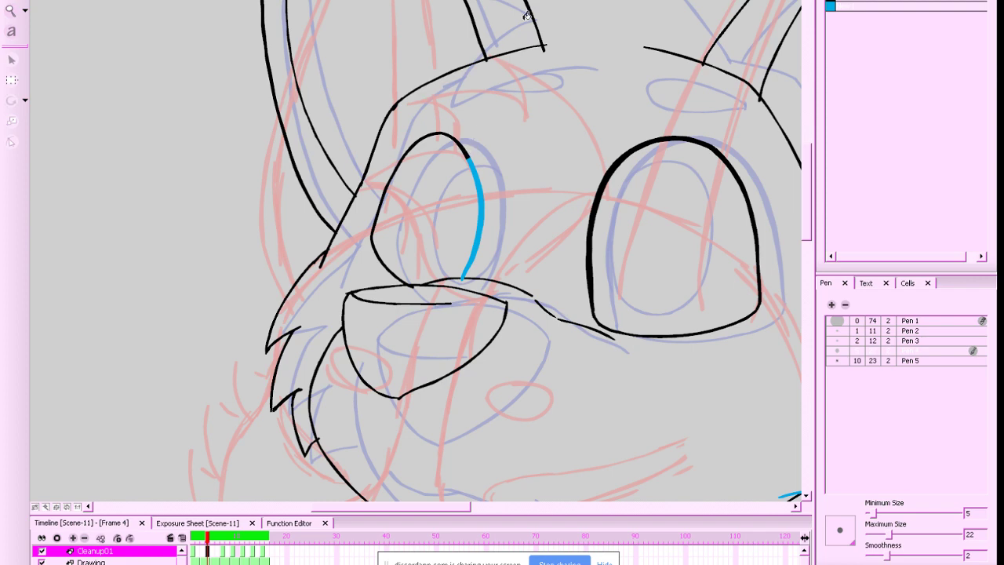
{"action": "key", "text": "ctrl+z"}
Recolor the smaller eye's whole outline with the New 1 blue and rotate it slightly, viewing the head without the onion skin
{"action": "left_click", "coordinate": [828, 2]}
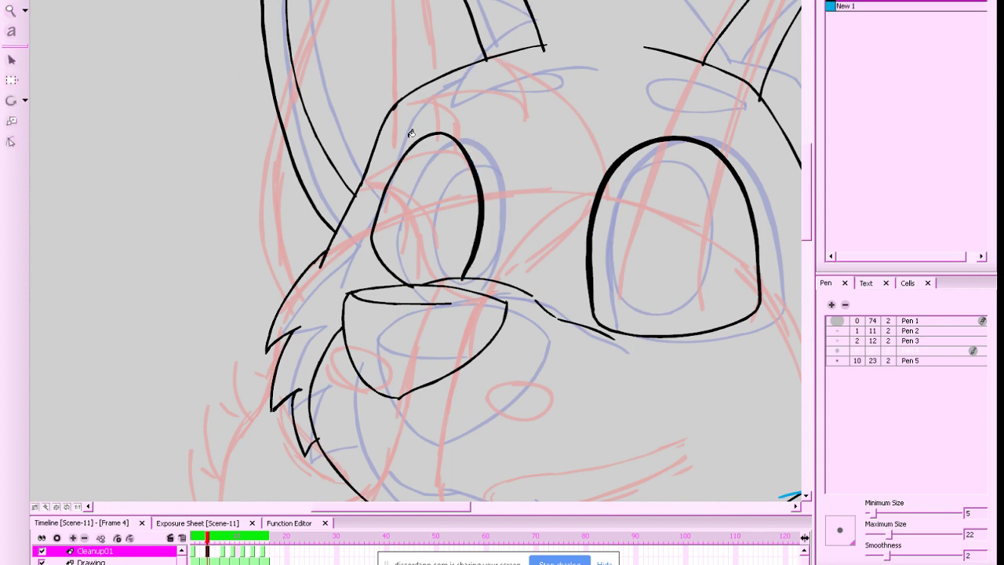
{"action": "left_click", "coordinate": [420, 222]}
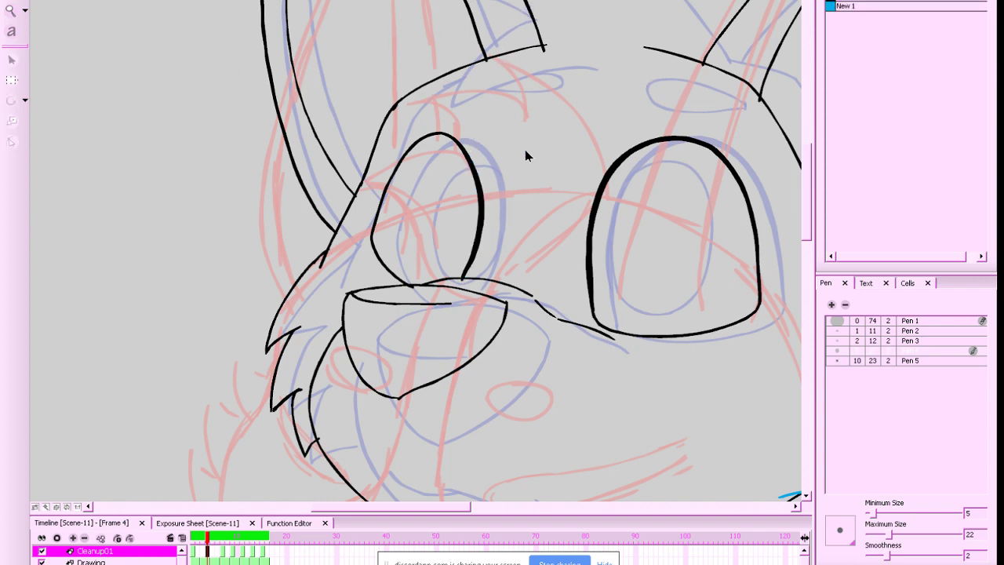
{"action": "left_click_drag", "start_coordinate": [524, 149], "coordinate": [461, 201]}
{"action": "left_click", "coordinate": [832, 7]}
{"action": "left_click_drag", "start_coordinate": [549, 148], "coordinate": [464, 182]}
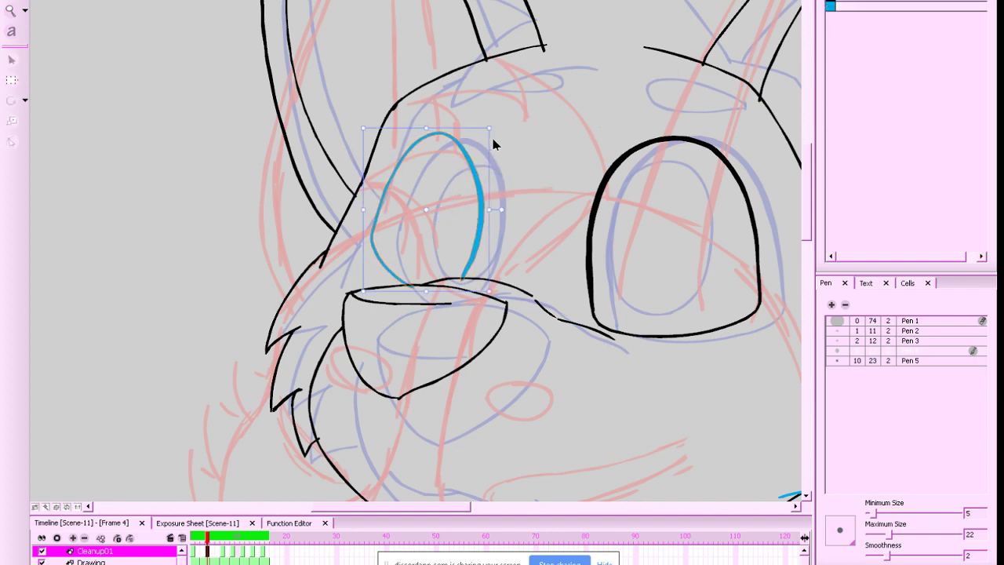
{"action": "left_click_drag", "start_coordinate": [496, 124], "coordinate": [495, 117]}
{"action": "left_click", "coordinate": [531, 105]}
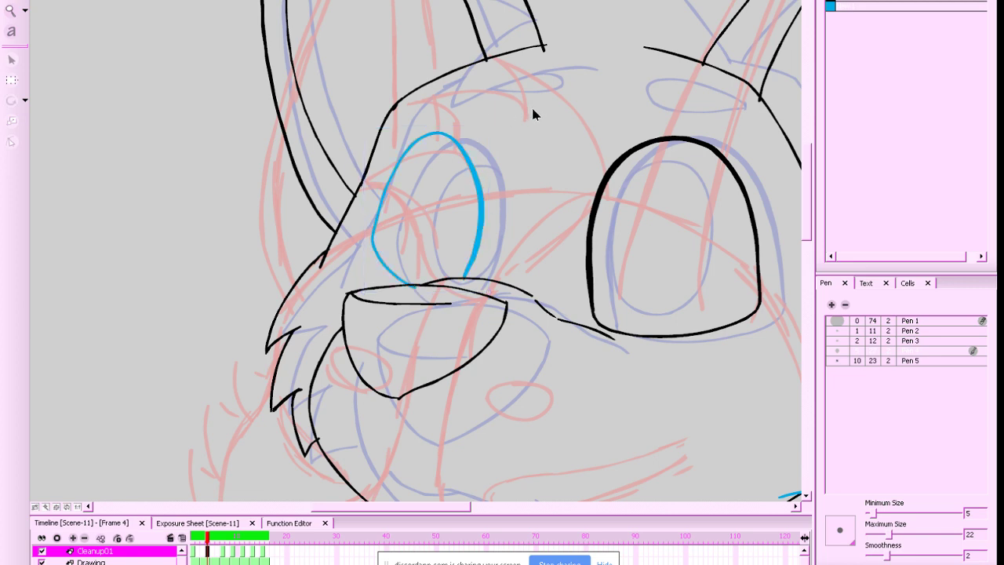
{"action": "key", "text": "x"}
{"action": "key", "text": "x"}
{"action": "key", "text": "x"}
{"action": "key", "text": "o"}
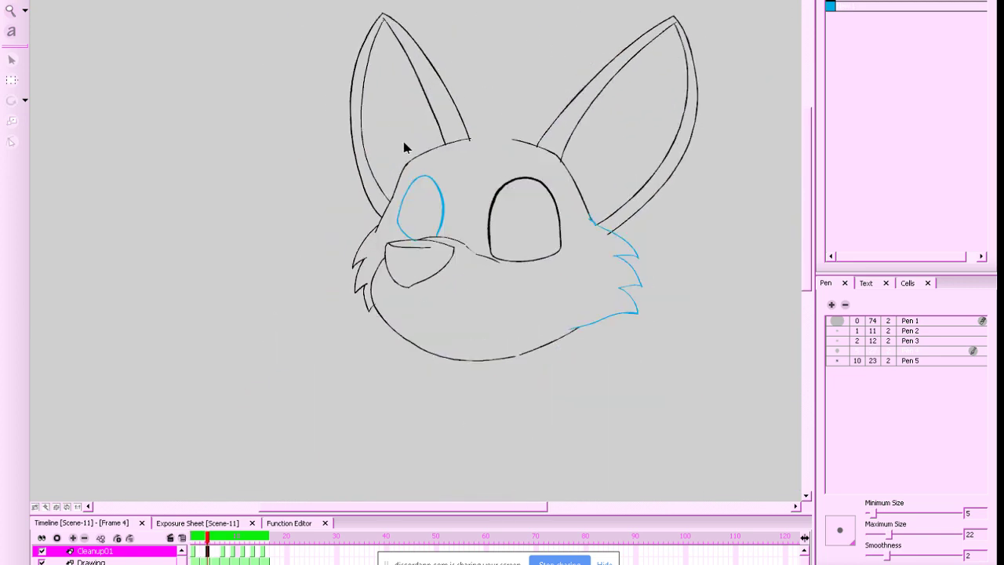
Try to select the ear beside the smaller eye with its adjoining head contour for reshaping, and drop the selections
{"action": "left_click_drag", "start_coordinate": [391, 140], "coordinate": [422, 166]}
{"action": "mouse_move", "coordinate": [298, 56]}
{"action": "left_mouse_down"}
{"action": "mouse_move", "coordinate": [357, 107]}
{"action": "mouse_move", "coordinate": [490, 183]}
{"action": "mouse_move", "coordinate": [504, 176]}
{"action": "left_mouse_up"}
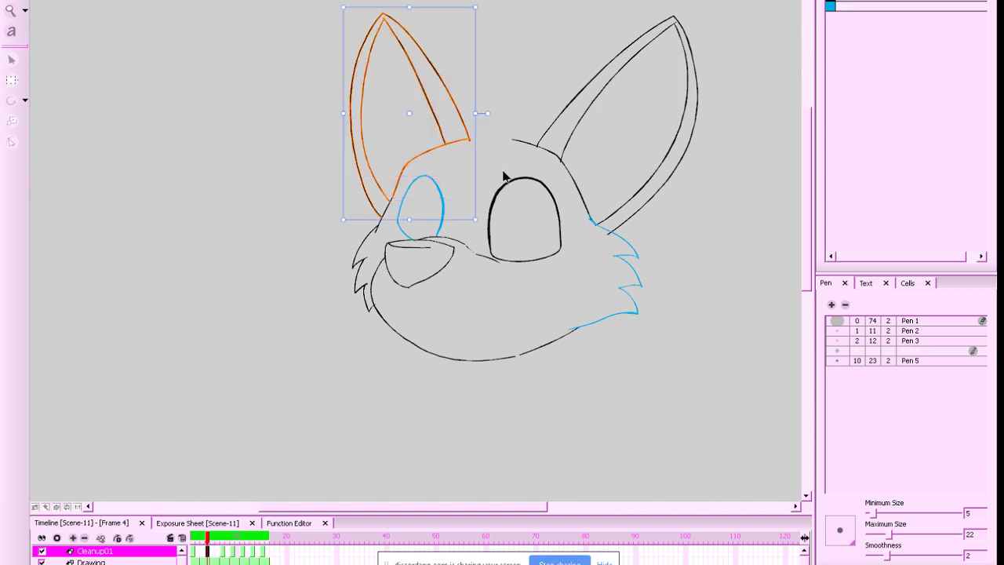
{"action": "left_click", "coordinate": [397, 181]}
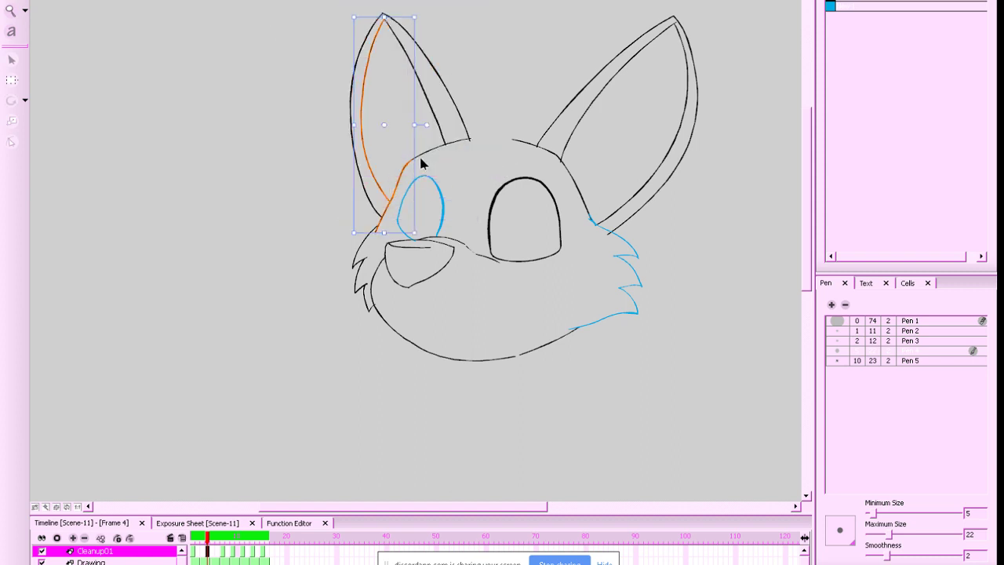
{"action": "mouse_move", "coordinate": [403, 186]}
{"action": "left_mouse_down"}
{"action": "mouse_move", "coordinate": [484, 108]}
{"action": "mouse_move", "coordinate": [413, 153]}
{"action": "left_mouse_up"}
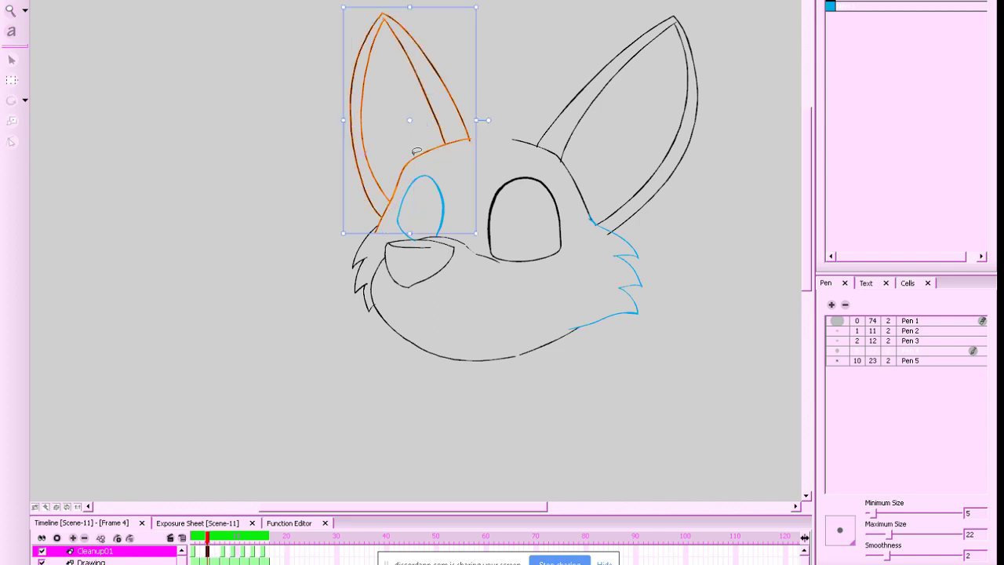
{"action": "left_click", "coordinate": [419, 8]}
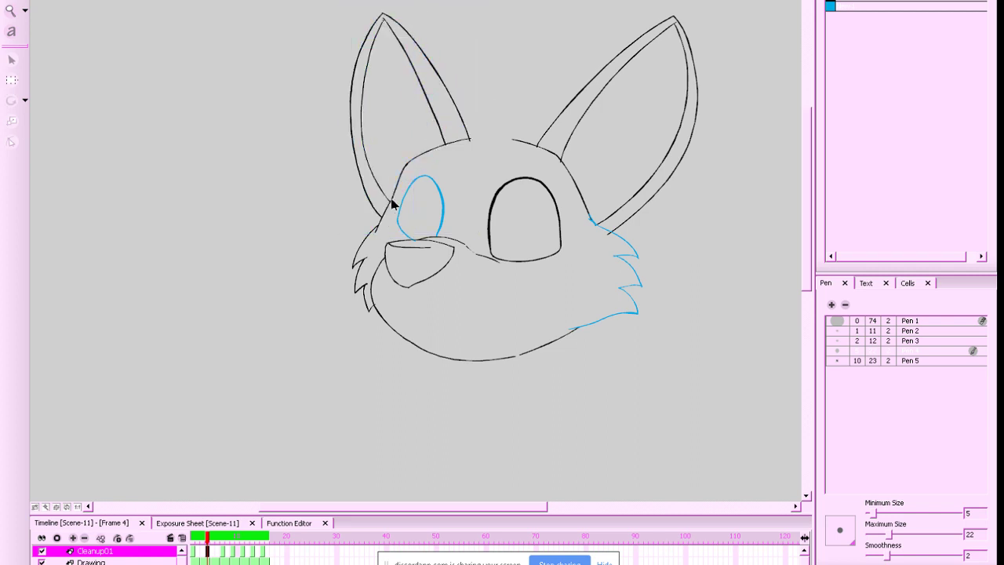
{"action": "mouse_move", "coordinate": [394, 210]}
{"action": "left_mouse_down"}
{"action": "mouse_move", "coordinate": [407, 23]}
{"action": "mouse_move", "coordinate": [325, 182]}
{"action": "left_mouse_up"}
{"action": "left_click_drag", "start_coordinate": [412, 8], "coordinate": [415, 9]}
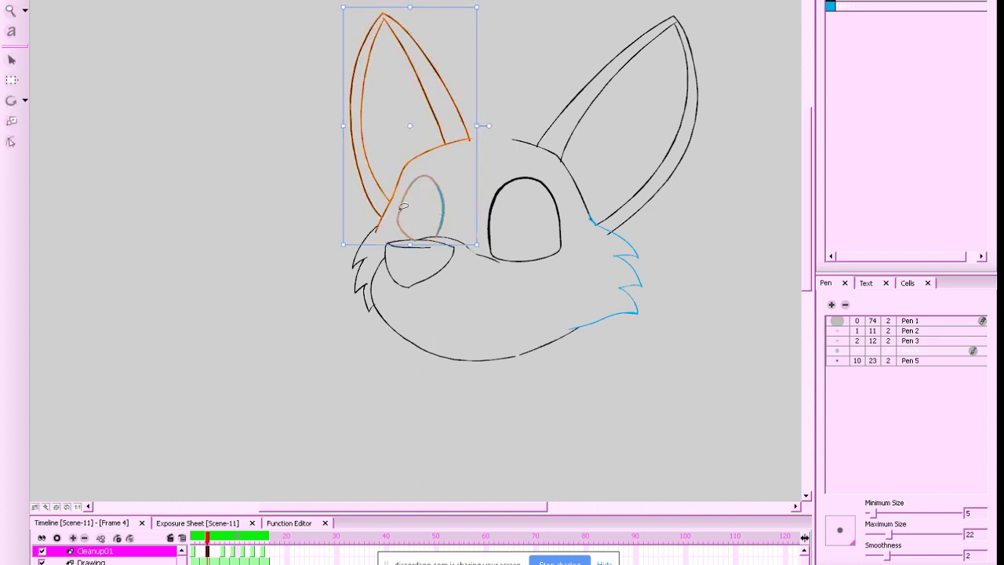
{"action": "left_click", "coordinate": [385, 225]}
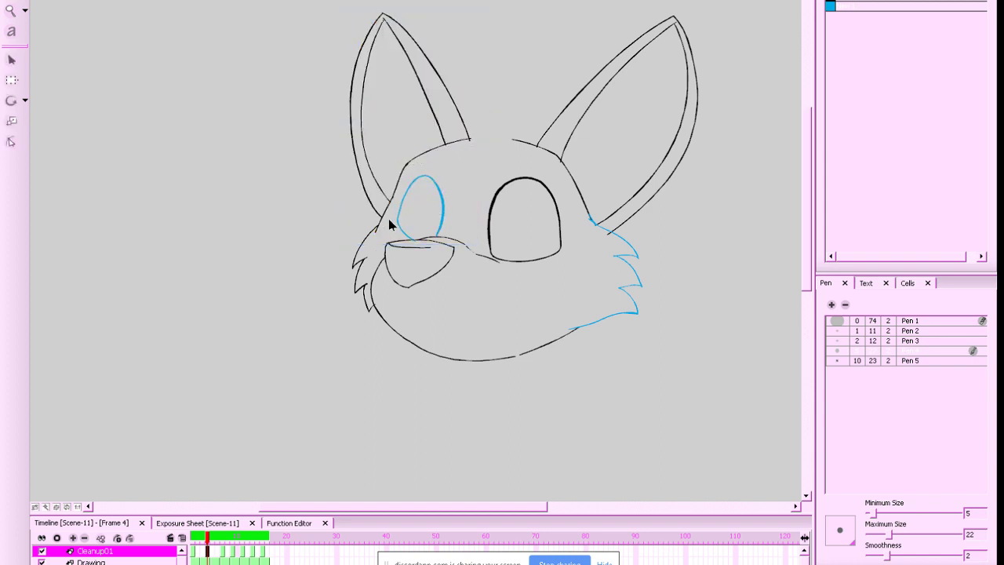
{"action": "left_click", "coordinate": [393, 207]}
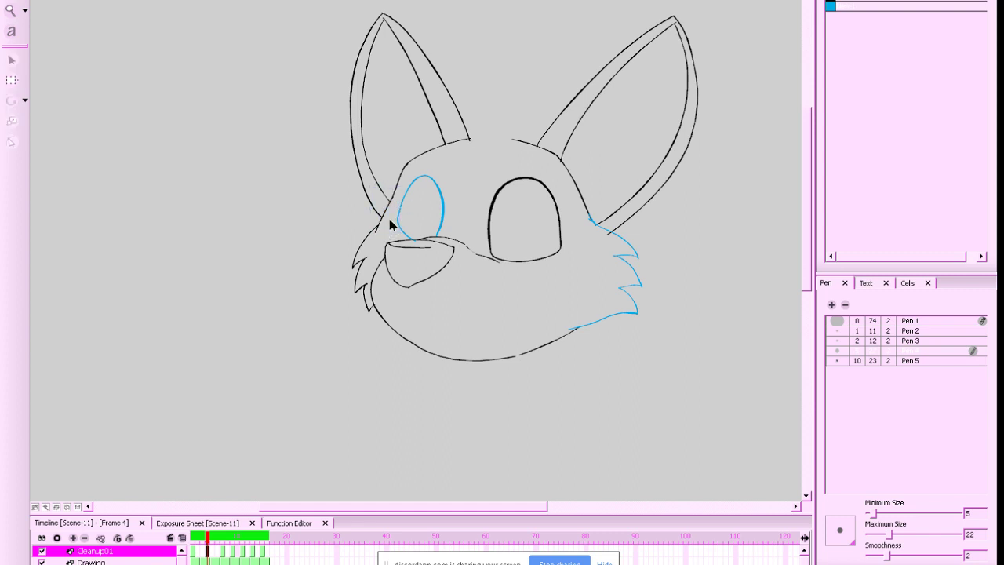
Skew the ear beside the smaller eye, with its adjoining head contour, so its tip leans slightly toward the other ear
{"action": "mouse_move", "coordinate": [391, 214]}
{"action": "left_mouse_down"}
{"action": "mouse_move", "coordinate": [464, 139]}
{"action": "mouse_move", "coordinate": [340, 26]}
{"action": "mouse_move", "coordinate": [380, 227]}
{"action": "left_mouse_up"}
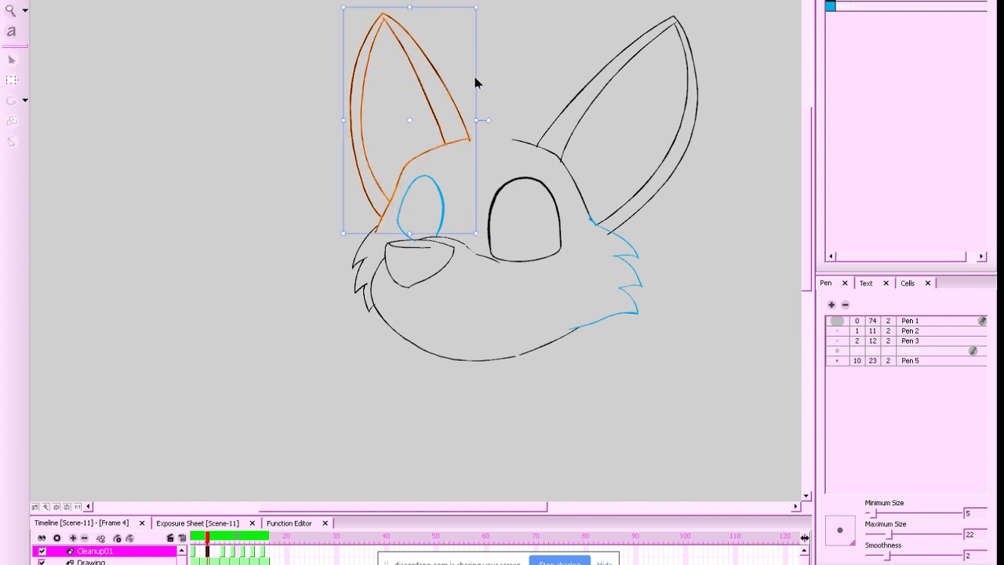
{"action": "left_click_drag", "start_coordinate": [413, 7], "coordinate": [421, 7]}
{"action": "key", "text": "Escape"}
{"action": "key", "text": "f"}
{"action": "key", "text": "g"}
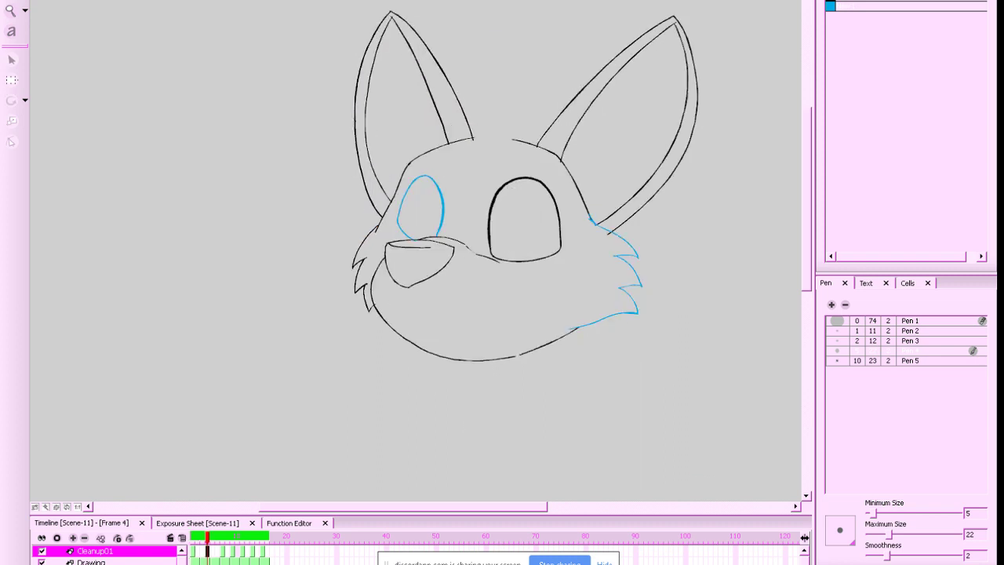
Move the smaller eye slightly upward and compare the head with the drawings on the neighbouring frames
{"action": "left_click_drag", "start_coordinate": [453, 196], "coordinate": [450, 174]}
{"action": "key", "text": "Escape"}
{"action": "key", "text": "g"}
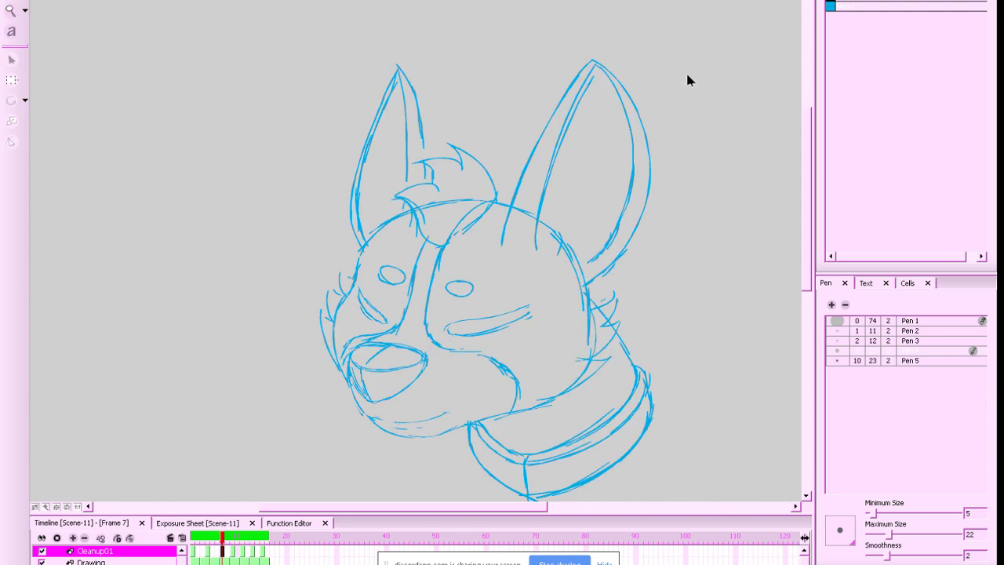
{"action": "key", "text": "f"}
{"action": "key", "text": "f"}
{"action": "key", "text": "g"}
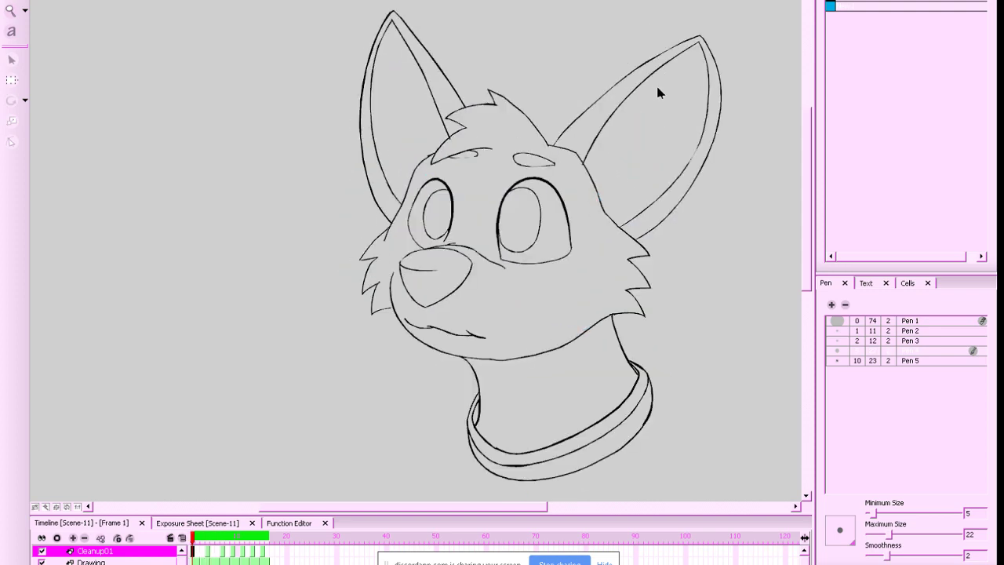
{"action": "key", "text": "g"}
{"action": "key", "text": "f"}
{"action": "key", "text": "g"}
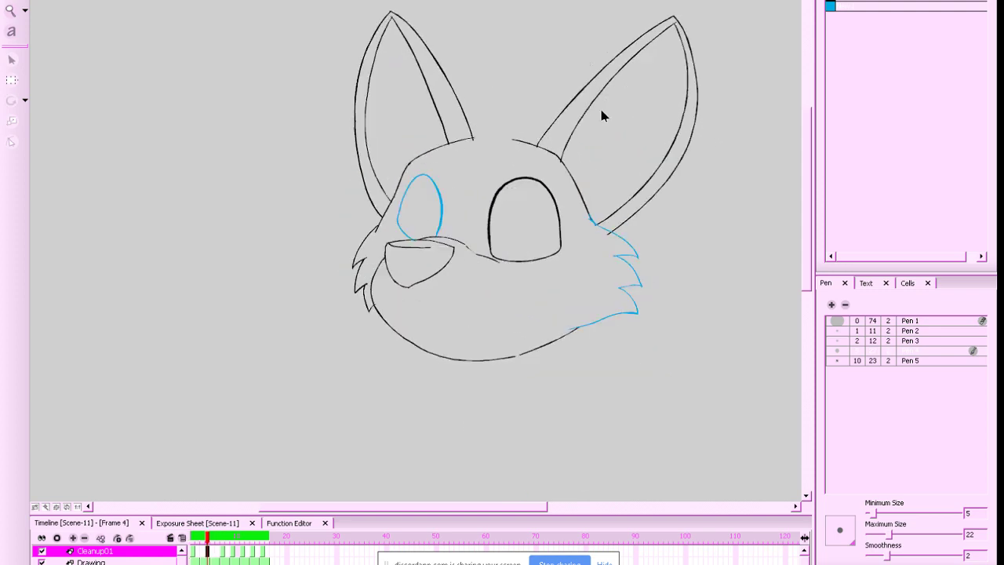
Select the outlines of both eyes together and nudge them slightly downward
{"action": "left_click", "coordinate": [513, 191]}
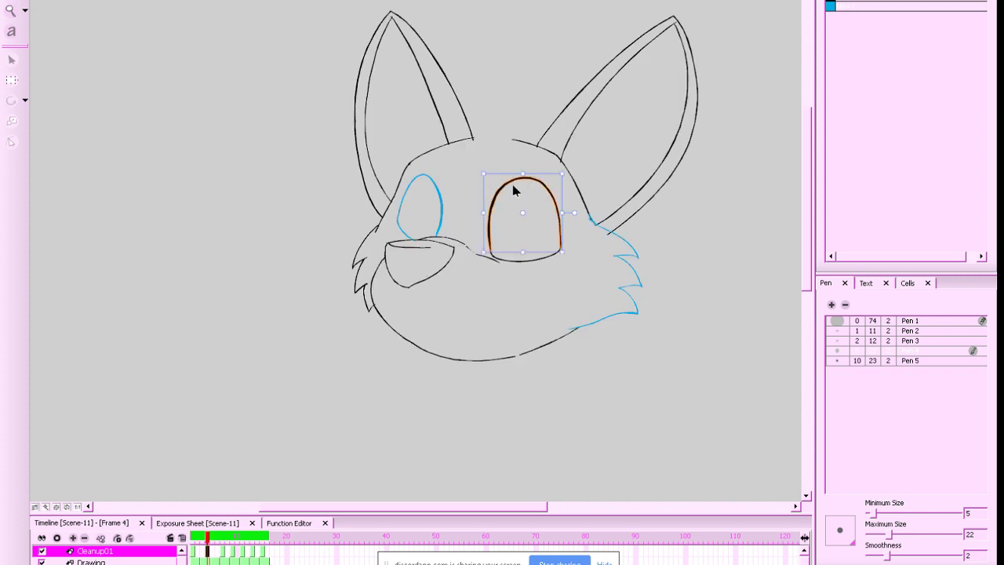
{"action": "left_click", "coordinate": [541, 259], "text": "shift"}
{"action": "left_click", "coordinate": [437, 186], "text": "shift"}
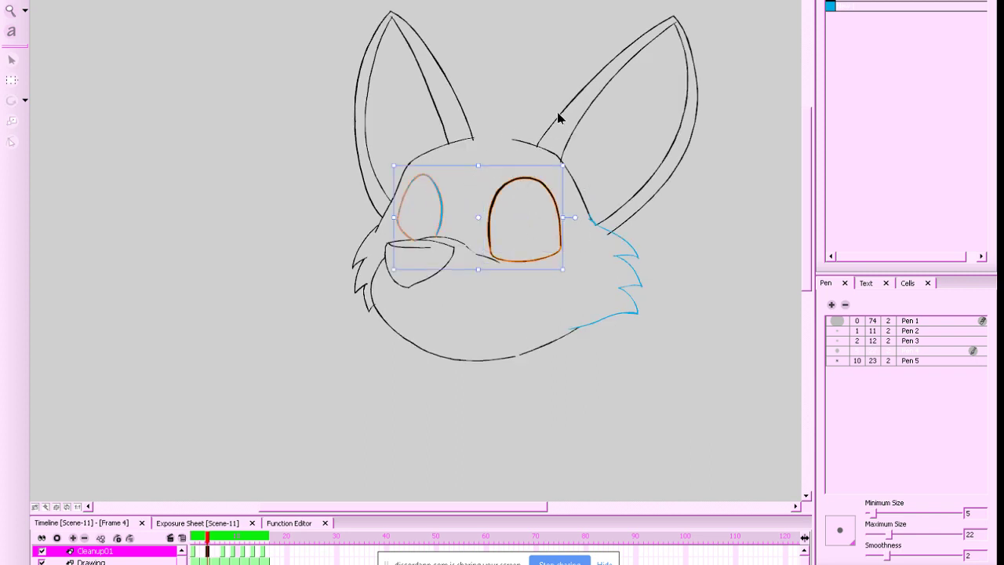
{"action": "key", "text": "Down"}
{"action": "key", "text": "Down"}
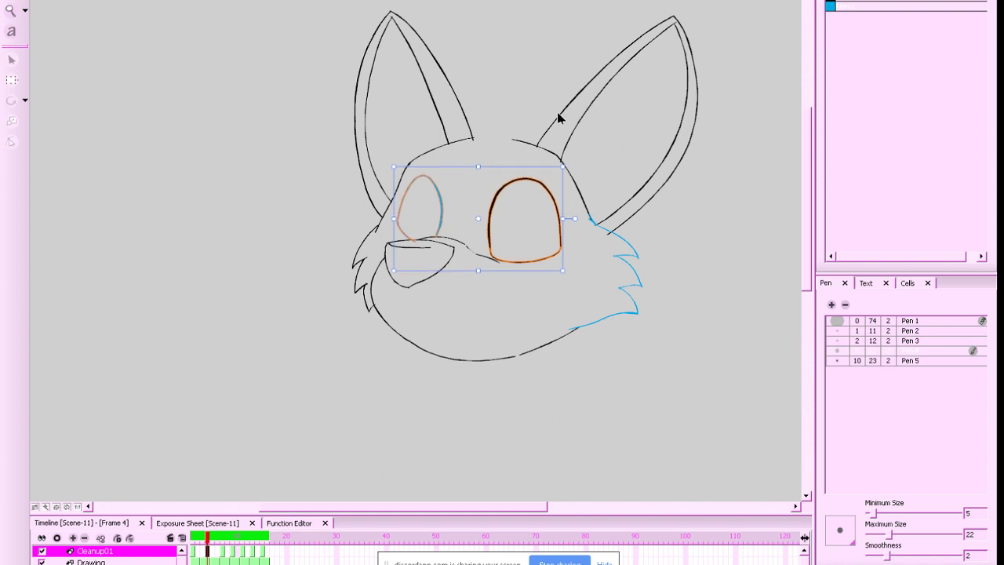
Nudge both eyes slightly upward on frame 4 and lower the top edge of the larger eye a little
{"action": "key", "text": "Up"}
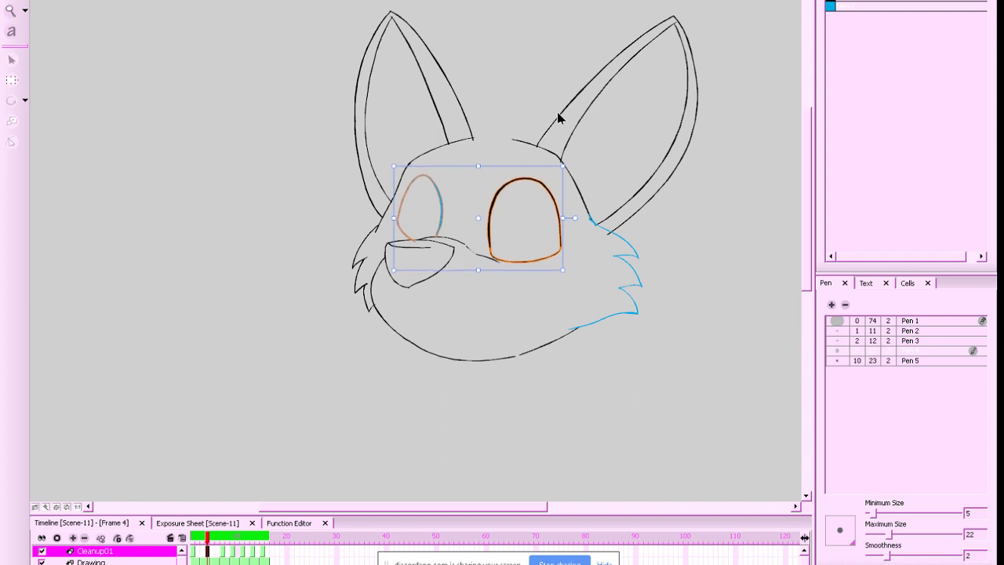
{"action": "left_click", "coordinate": [628, 331]}
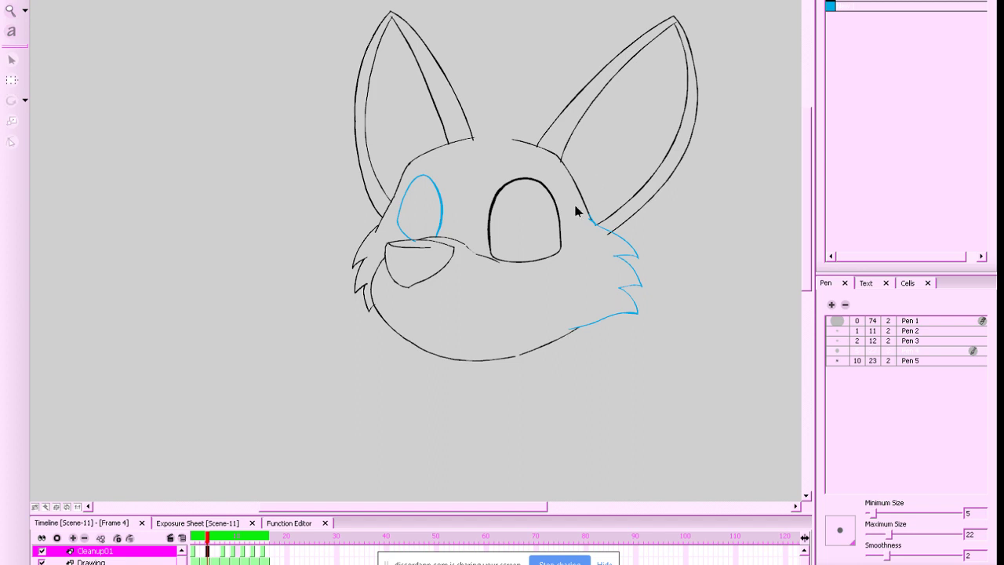
{"action": "left_click", "coordinate": [526, 177]}
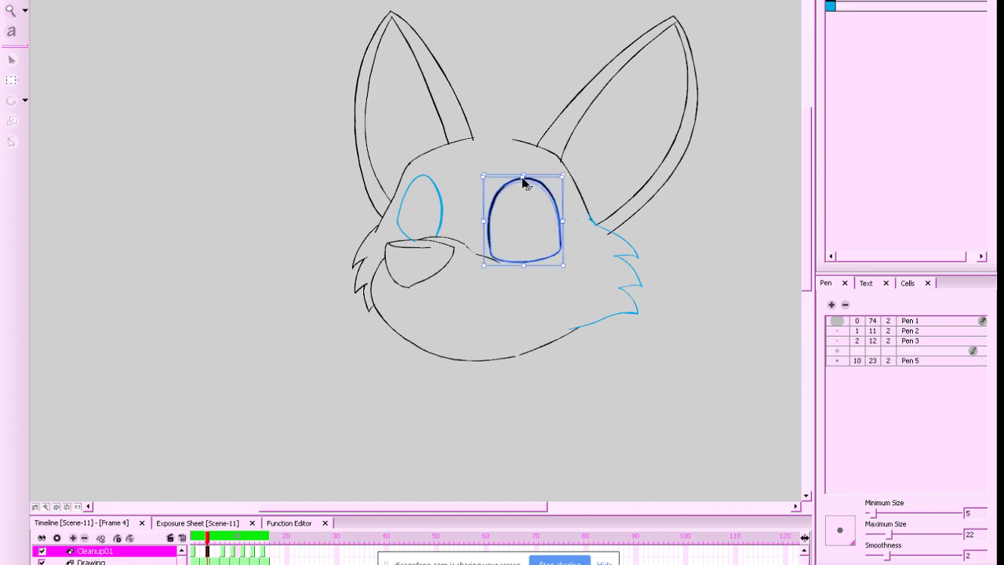
{"action": "left_click", "coordinate": [720, 99]}
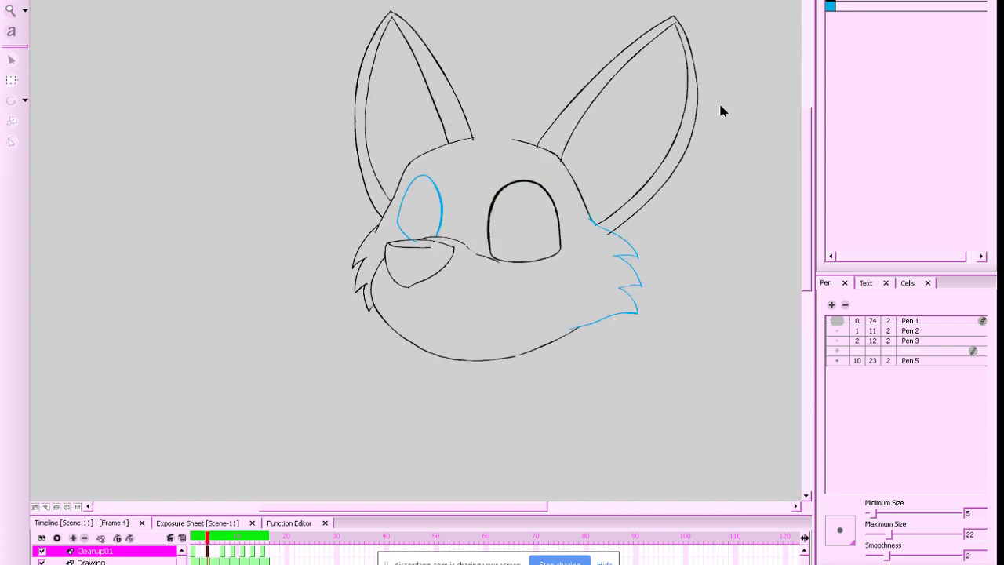
{"action": "key", "text": "g"}
{"action": "key", "text": "f"}
{"action": "key", "text": "f"}
{"action": "key", "text": "g"}
Draw the spiky hair tuft between the ears in blue on frame 4, using onion skin as a guide
{"action": "key", "text": "alt+o"}
{"action": "left_click", "coordinate": [832, 8]}
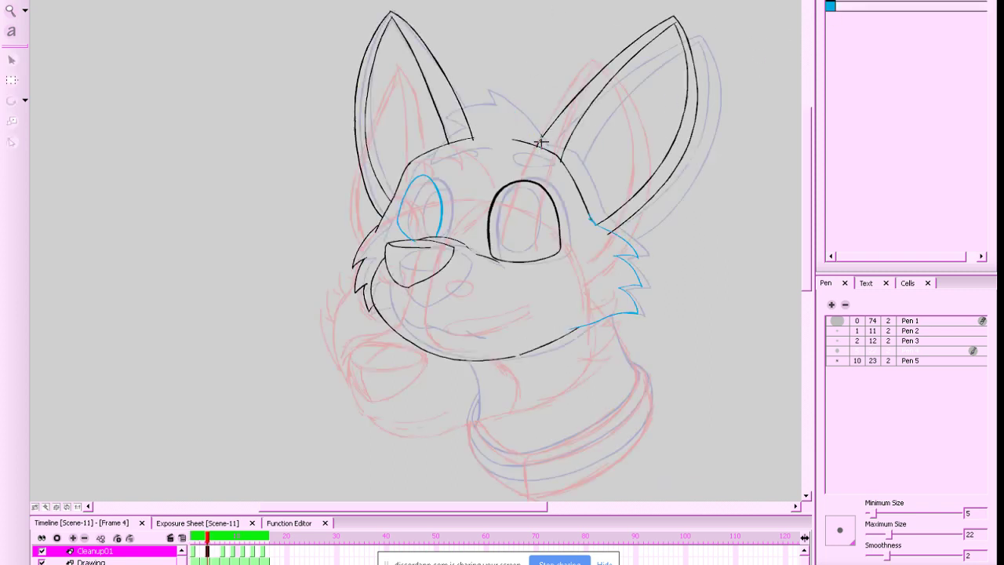
{"action": "mouse_move", "coordinate": [541, 147]}
{"action": "left_mouse_down"}
{"action": "mouse_move", "coordinate": [490, 84]}
{"action": "mouse_move", "coordinate": [501, 104]}
{"action": "mouse_move", "coordinate": [446, 108]}
{"action": "mouse_move", "coordinate": [479, 120]}
{"action": "mouse_move", "coordinate": [432, 150]}
{"action": "mouse_move", "coordinate": [524, 144]}
{"action": "left_mouse_up"}
{"action": "key", "text": "ctrl+z"}
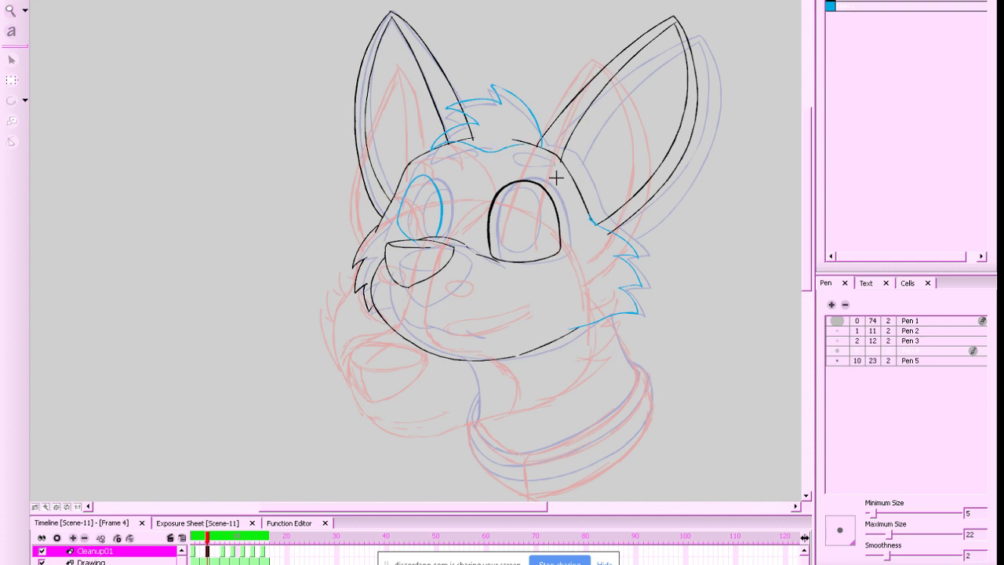
Compare the frame 4 head and its hair tuft with the drawings on frames 1 and 7
{"action": "key", "text": "f"}
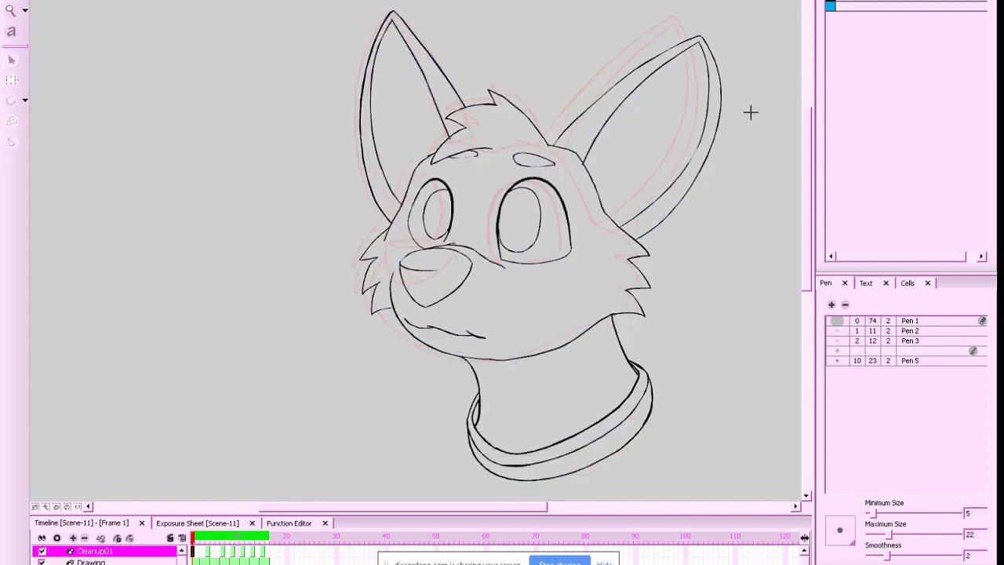
{"action": "key", "text": "alt+o"}
{"action": "key", "text": "g"}
{"action": "key", "text": "g"}
{"action": "key", "text": "g"}
{"action": "key", "text": "g"}
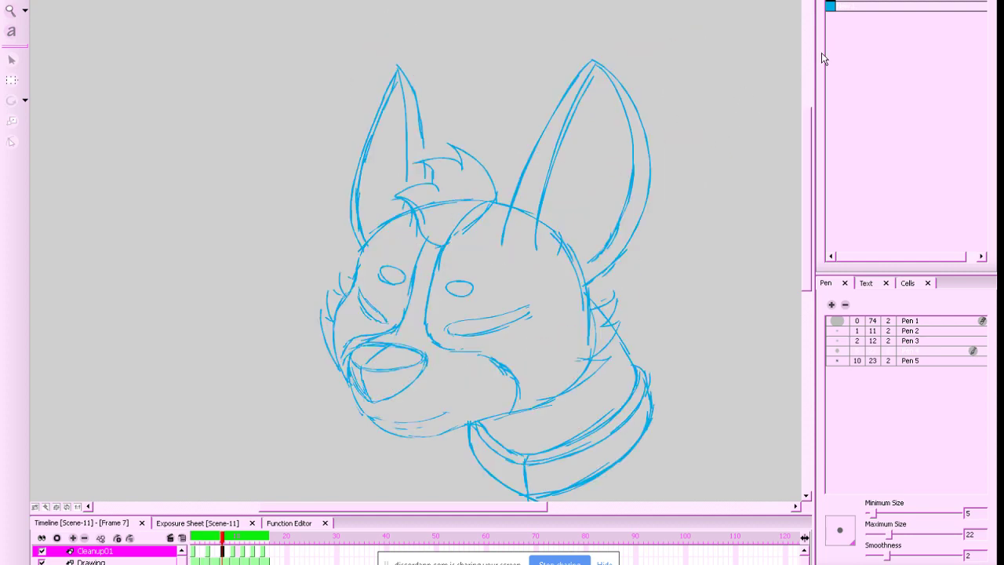
{"action": "key", "text": "g"}
{"action": "key", "text": "f"}
{"action": "key", "text": "f"}
{"action": "key", "text": "f"}
{"action": "key", "text": "f"}
{"action": "key", "text": "f"}
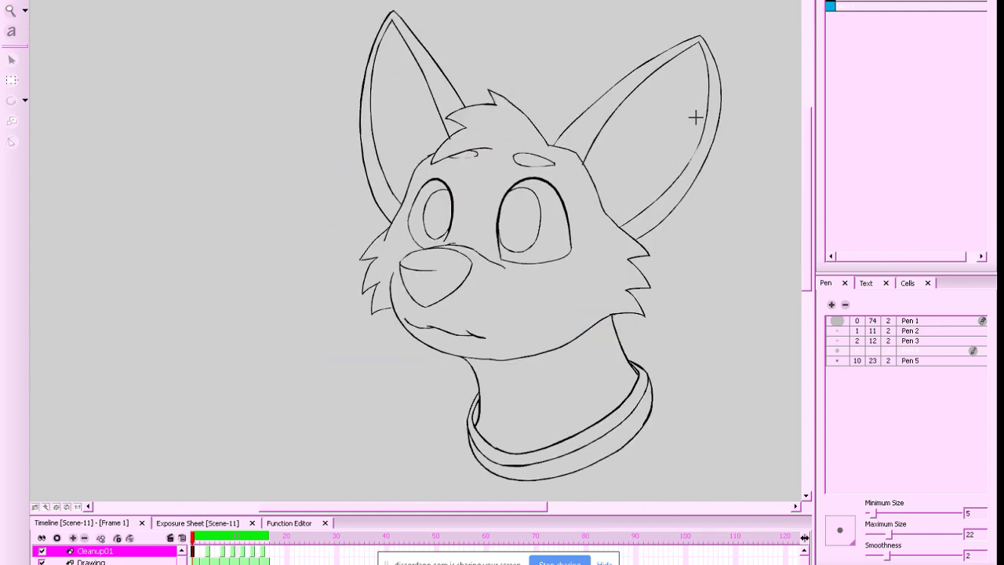
{"action": "key", "text": "g"}
{"action": "key", "text": "g"}
{"action": "key", "text": "g"}
{"action": "key", "text": "comma"}
{"action": "key", "text": "comma"}
{"action": "key", "text": "comma"}
{"action": "key", "text": "comma"}
{"action": "key", "text": "comma"}
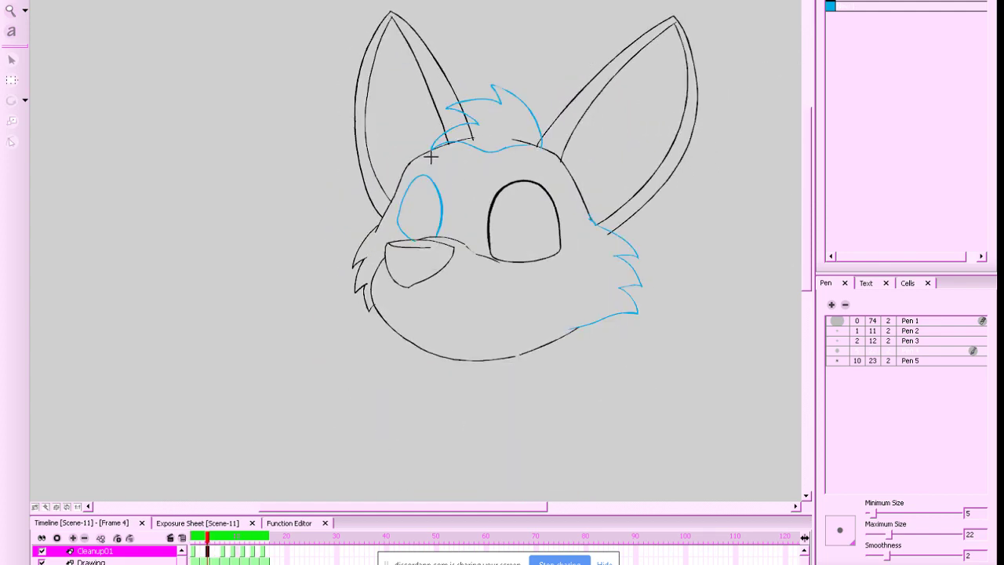
Ink two thin almond-shaped eyebrows in black above the eyes on frame 4
{"action": "left_click_drag", "start_coordinate": [426, 158], "coordinate": [460, 160]}
{"action": "key", "text": "ctrl+z"}
{"action": "left_click", "coordinate": [827, 1]}
Check the frame 4 eyebrows against the frame 7 sketch and save the scene
{"action": "key", "text": "comma"}
{"action": "key", "text": "comma"}
{"action": "key", "text": "comma"}
{"action": "key", "text": "period"}
{"action": "key", "text": "period"}
{"action": "key", "text": "period"}
{"action": "key", "text": "period"}
{"action": "key", "text": "period"}
{"action": "key", "text": "period"}
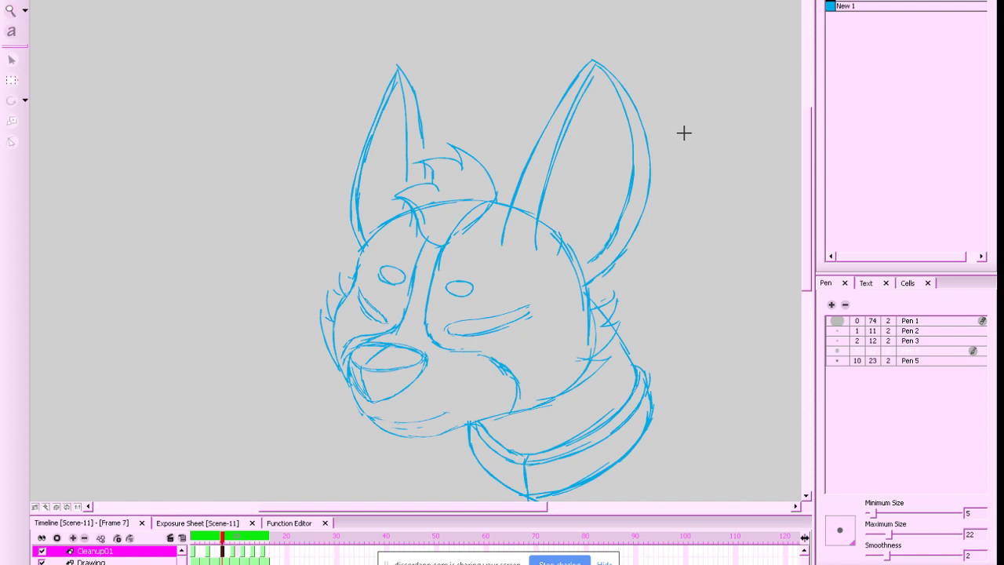
{"action": "key", "text": "comma"}
{"action": "key", "text": "comma"}
{"action": "key", "text": "comma"}
{"action": "key", "text": "ctrl+s"}
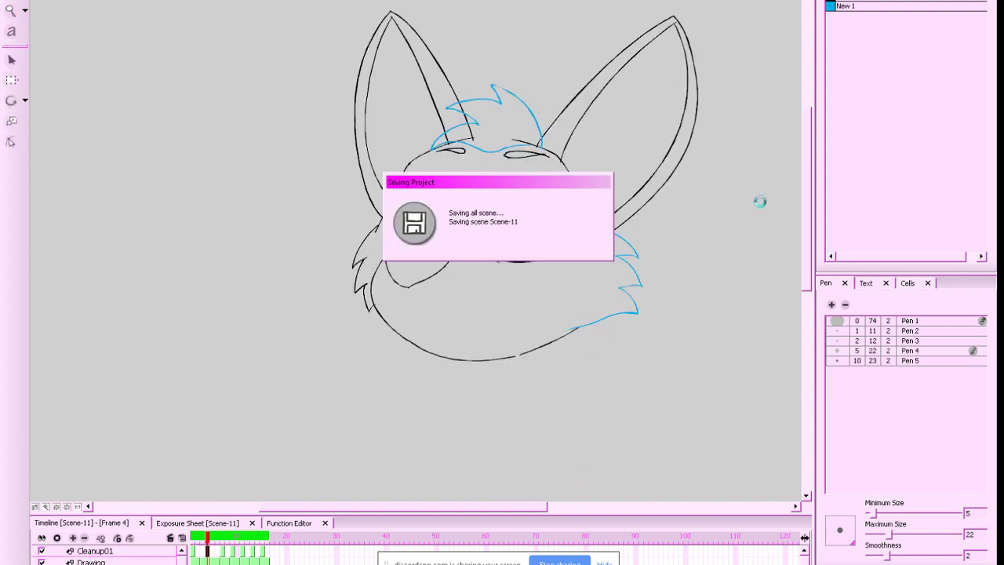
Flip between frames 1, 4 and 7 to examine how the head moves across the drawings
{"action": "key", "text": "period"}
{"action": "key", "text": "period"}
{"action": "key", "text": "period"}
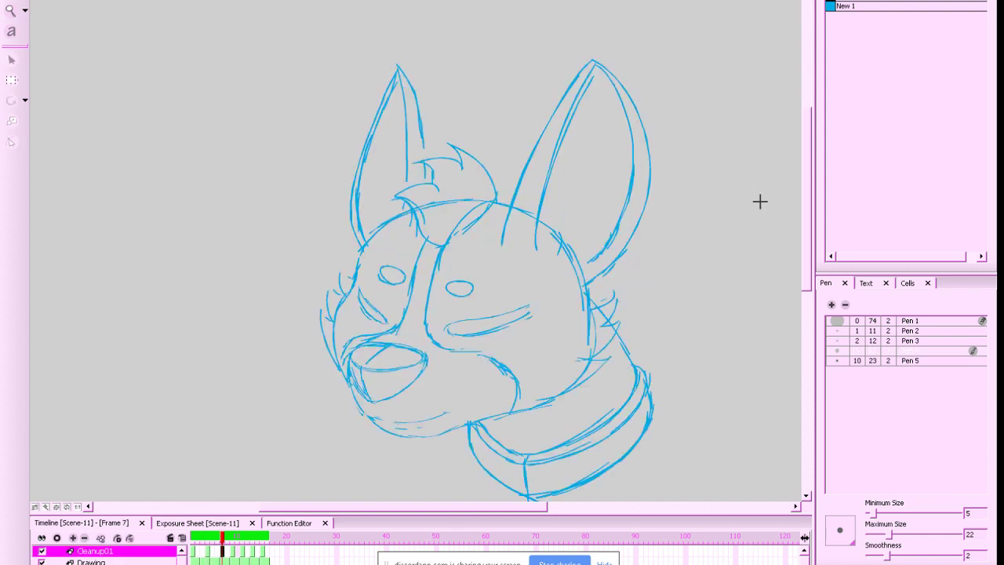
{"action": "key", "text": "comma"}
{"action": "key", "text": "comma"}
{"action": "key", "text": "comma"}
{"action": "key", "text": "f"}
{"action": "key", "text": "g"}
{"action": "key", "text": "f"}
{"action": "key", "text": "g"}
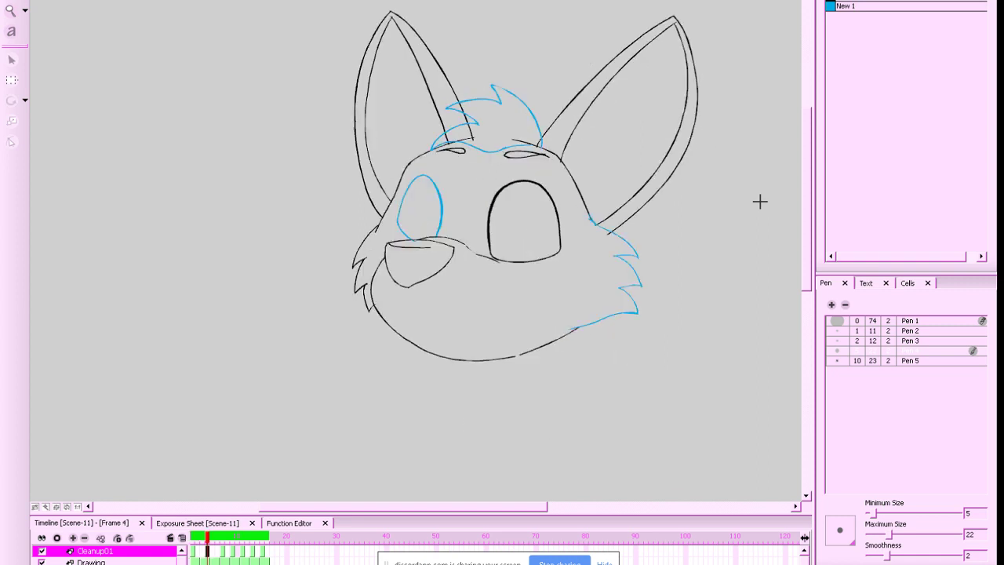
{"action": "key", "text": "f"}
{"action": "key", "text": "period"}
{"action": "key", "text": "period"}
{"action": "key", "text": "period"}
Ink the wavy smiling mouth below the nose over the onion skin and light table sketches, and save the scene
{"action": "key", "text": "alt+o"}
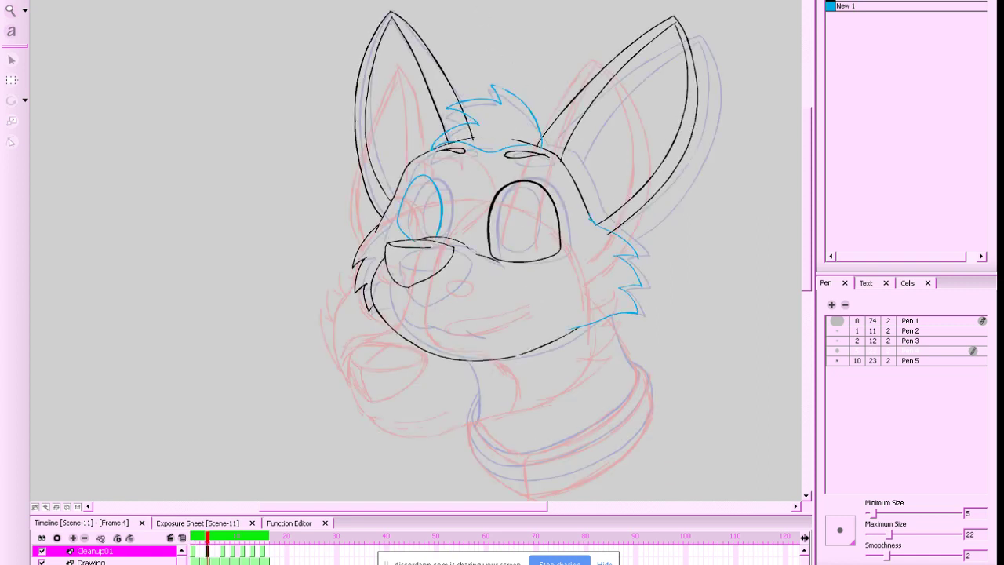
{"action": "key", "text": "shift+l"}
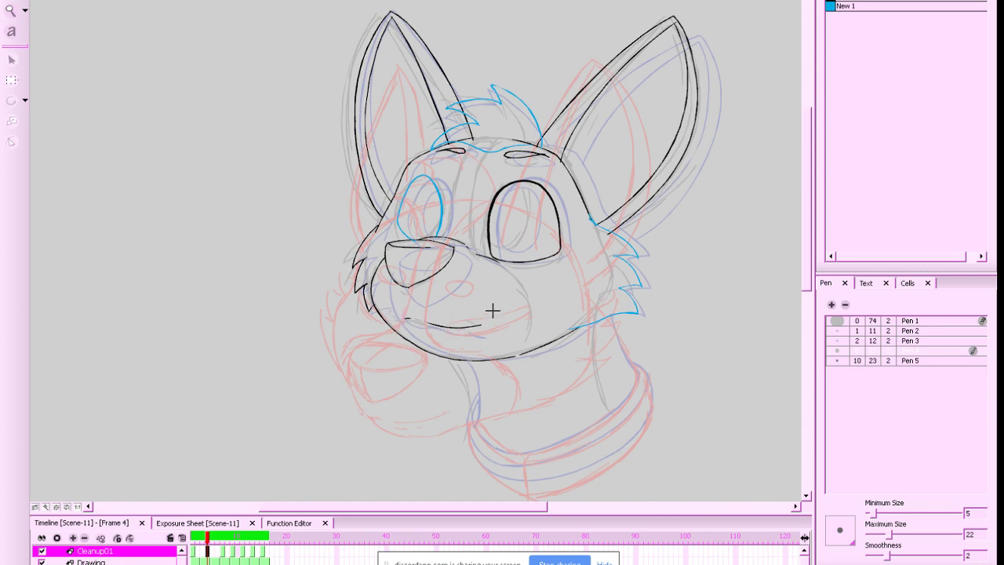
{"action": "left_click_drag", "start_coordinate": [466, 322], "coordinate": [406, 324]}
{"action": "left_click_drag", "start_coordinate": [411, 316], "coordinate": [385, 306]}
{"action": "key", "text": "period"}
{"action": "key", "text": "comma"}
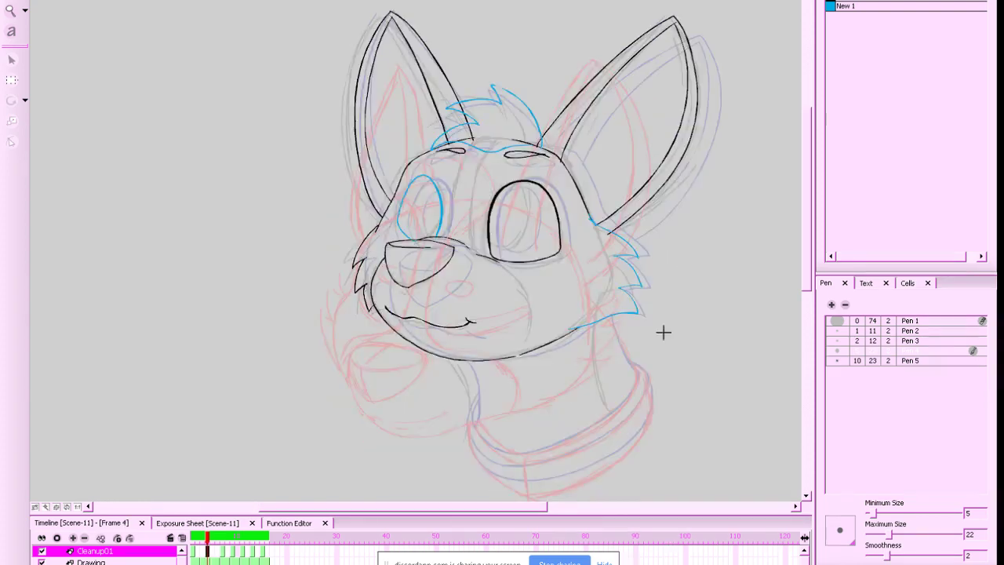
{"action": "key", "text": "ctrl+s"}
Try to ink the collar's upper edge from the back of the neck to the centre front
{"action": "key", "text": "space"}
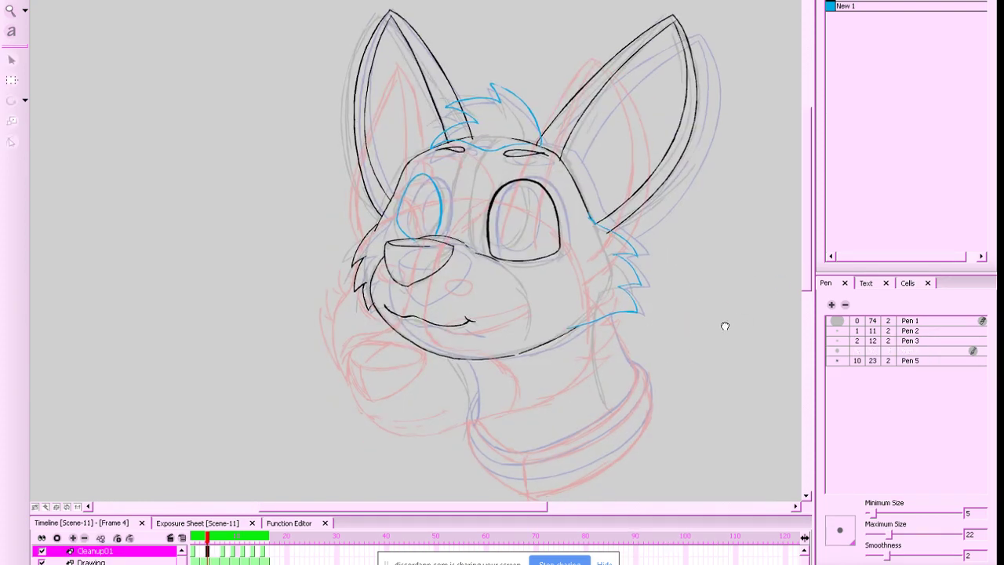
{"action": "key", "text": "2"}
{"action": "key", "text": "2"}
{"action": "mouse_move", "coordinate": [724, 325]}
{"action": "left_mouse_down"}
{"action": "mouse_move", "coordinate": [640, 234]}
{"action": "mouse_move", "coordinate": [703, 168]}
{"action": "mouse_move", "coordinate": [687, 171]}
{"action": "left_mouse_up"}
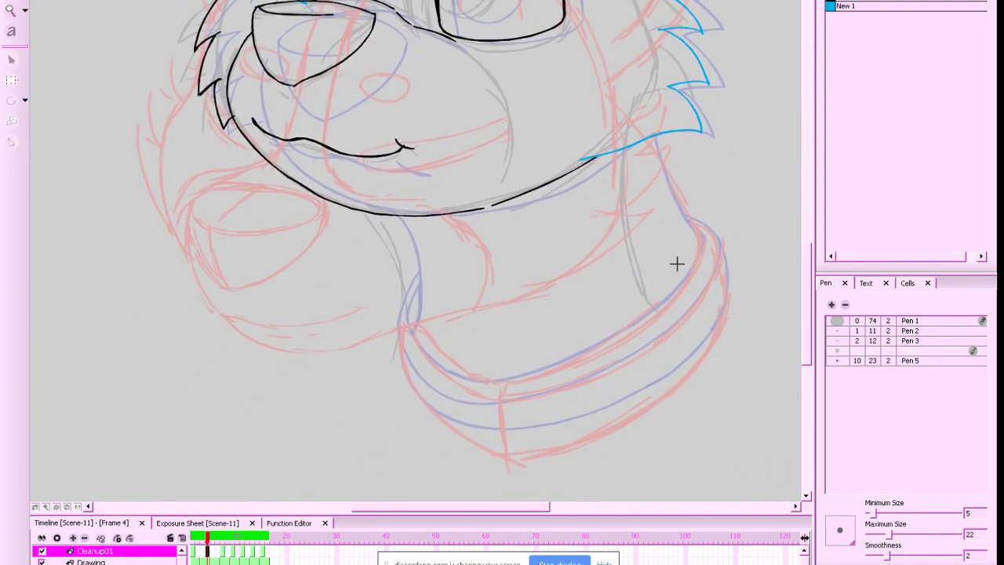
{"action": "left_click_drag", "start_coordinate": [721, 211], "coordinate": [719, 213]}
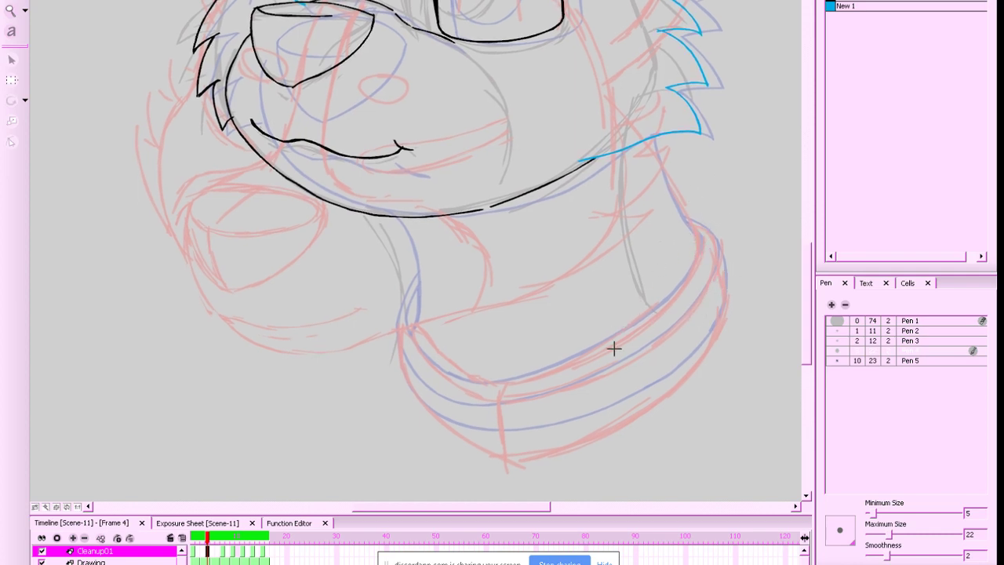
{"action": "key", "text": "space"}
{"action": "left_click_drag", "start_coordinate": [694, 298], "coordinate": [691, 296]}
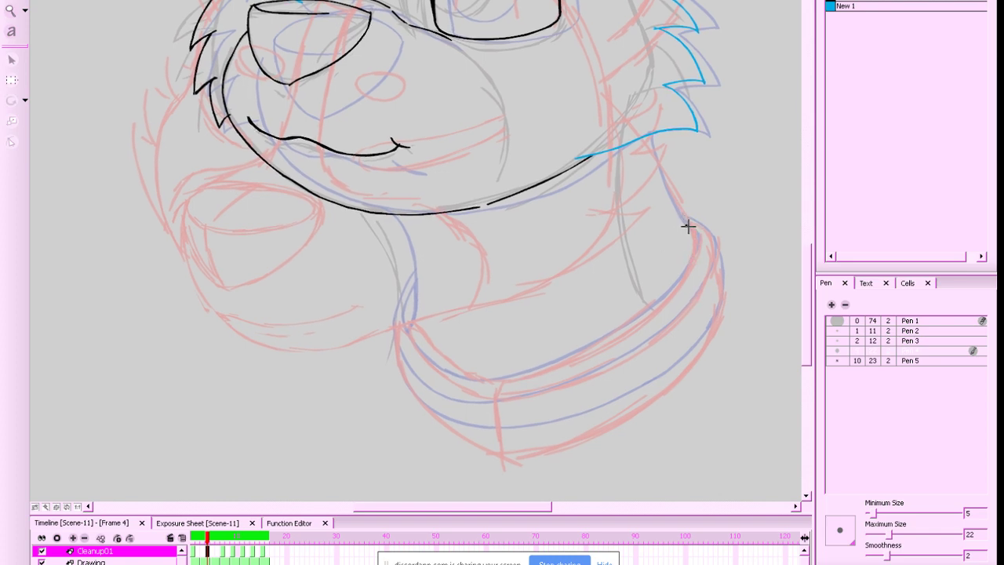
{"action": "mouse_move", "coordinate": [693, 232]}
{"action": "left_mouse_down"}
{"action": "mouse_move", "coordinate": [685, 271]}
{"action": "mouse_move", "coordinate": [621, 333]}
{"action": "mouse_move", "coordinate": [481, 392]}
{"action": "left_mouse_up"}
{"action": "key", "text": "ctrl+z"}
{"action": "key", "text": "ctrl+z"}
{"action": "key", "text": "ctrl+z"}
Ink the collar's centre seam with Pen 3 and the front neck line from the jaw to the collar
{"action": "left_click", "coordinate": [853, 340]}
{"action": "mouse_move", "coordinate": [486, 382]}
{"action": "left_mouse_down"}
{"action": "mouse_move", "coordinate": [476, 393]}
{"action": "mouse_move", "coordinate": [488, 459]}
{"action": "left_mouse_up"}
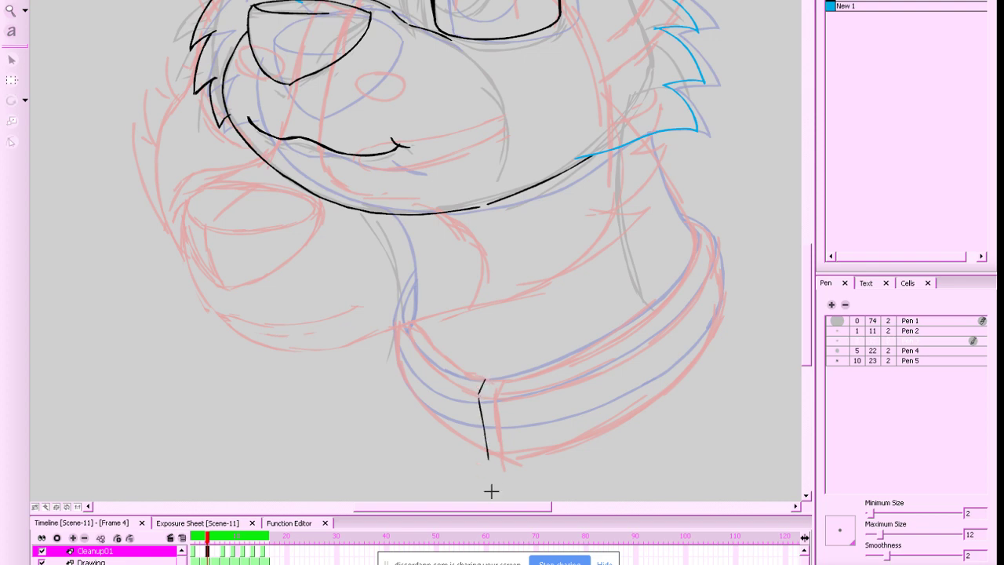
{"action": "left_click_drag", "start_coordinate": [484, 380], "coordinate": [480, 463]}
{"action": "mouse_move", "coordinate": [392, 213]}
{"action": "left_mouse_down"}
{"action": "mouse_move", "coordinate": [414, 258]}
{"action": "mouse_move", "coordinate": [408, 312]}
{"action": "left_mouse_up"}
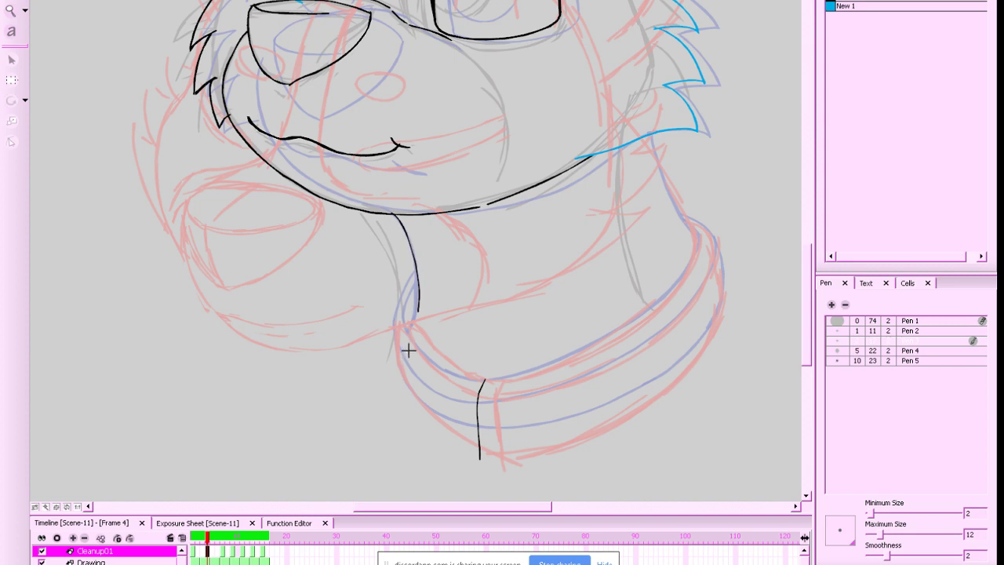
{"action": "key", "text": "ctrl+z"}
{"action": "mouse_move", "coordinate": [395, 215]}
{"action": "left_mouse_down"}
{"action": "mouse_move", "coordinate": [413, 242]}
{"action": "mouse_move", "coordinate": [416, 320]}
{"action": "left_mouse_up"}
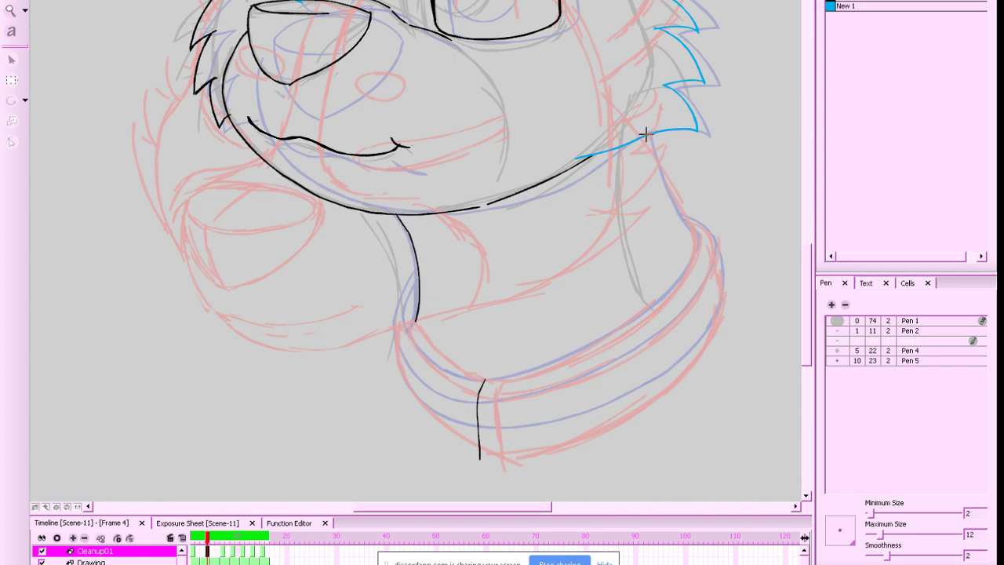
Ink the back line of the neck, curving from beneath the blue cheek fur to the collar
{"action": "left_click_drag", "start_coordinate": [652, 174], "coordinate": [687, 231]}
{"action": "key", "text": "ctrl+z"}
{"action": "left_click_drag", "start_coordinate": [643, 138], "coordinate": [688, 231]}
{"action": "key", "text": "ctrl+z"}
{"action": "left_click_drag", "start_coordinate": [644, 131], "coordinate": [692, 239]}
{"action": "key", "text": "ctrl+z"}
{"action": "mouse_move", "coordinate": [645, 130]}
{"action": "left_mouse_down"}
{"action": "mouse_move", "coordinate": [657, 178]}
{"action": "mouse_move", "coordinate": [693, 233]}
{"action": "left_mouse_up"}
{"action": "left_click_drag", "start_coordinate": [691, 298], "coordinate": [671, 306]}
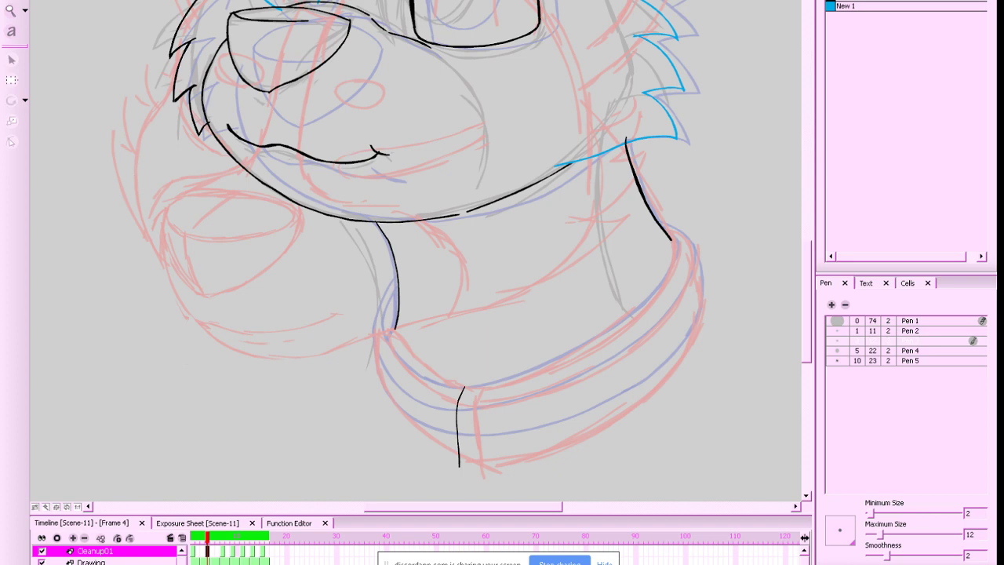
{"action": "mouse_move", "coordinate": [626, 279]}
{"action": "left_mouse_down"}
{"action": "mouse_move", "coordinate": [700, 181]}
{"action": "mouse_move", "coordinate": [693, 130]}
{"action": "left_mouse_up"}
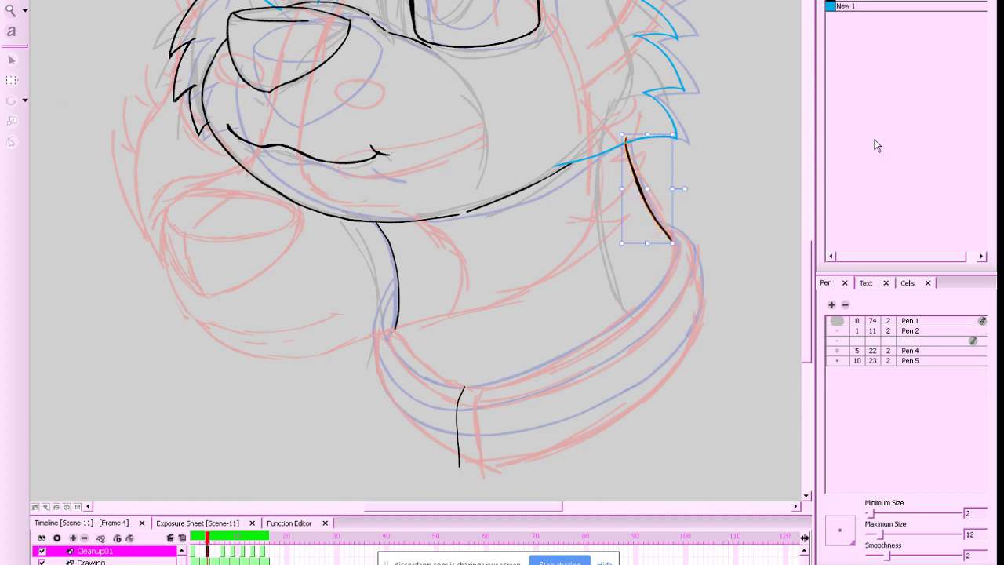
{"action": "left_click", "coordinate": [676, 383]}
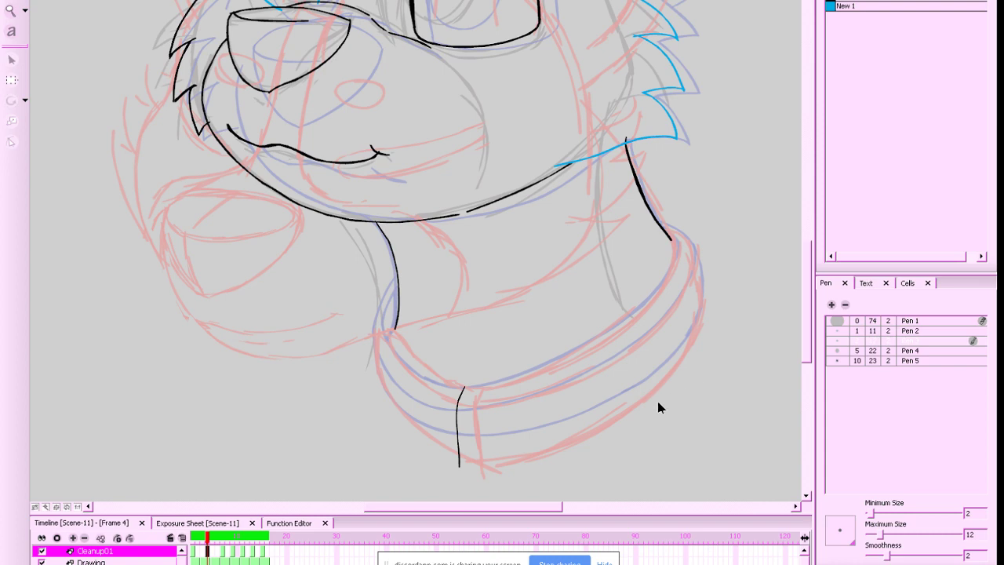
{"action": "key", "text": "1"}
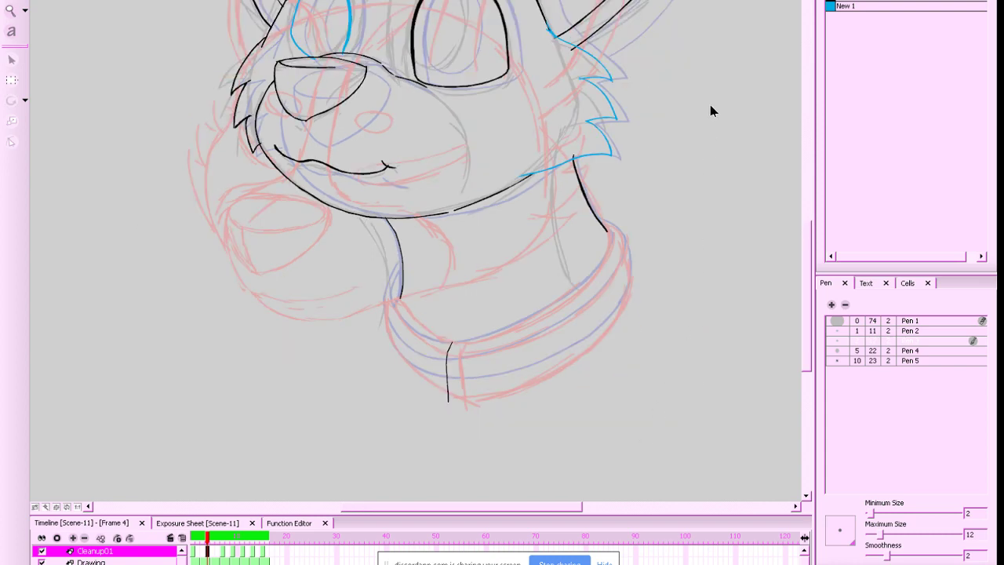
{"action": "left_click_drag", "start_coordinate": [712, 107], "coordinate": [551, 246]}
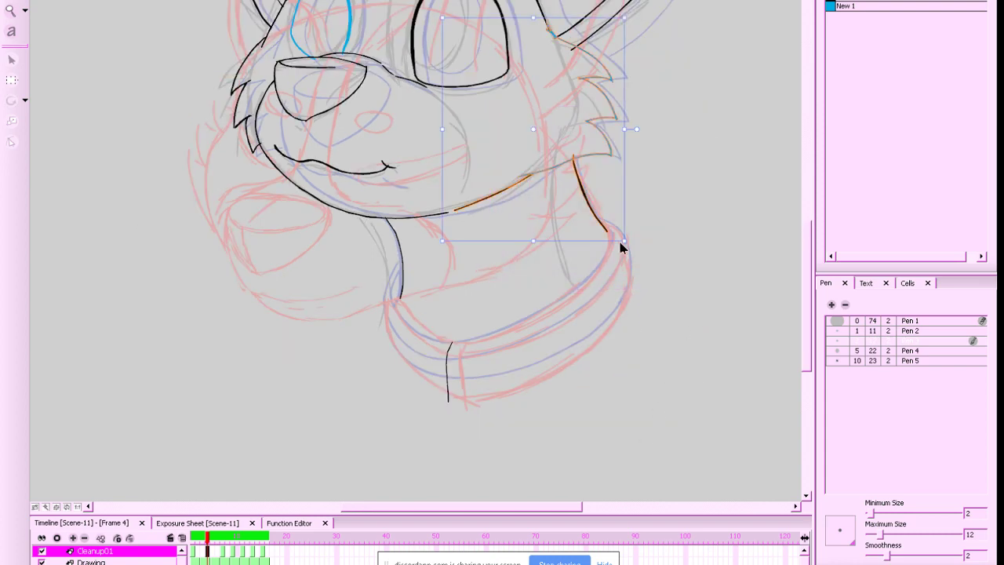
{"action": "left_click", "coordinate": [715, 323]}
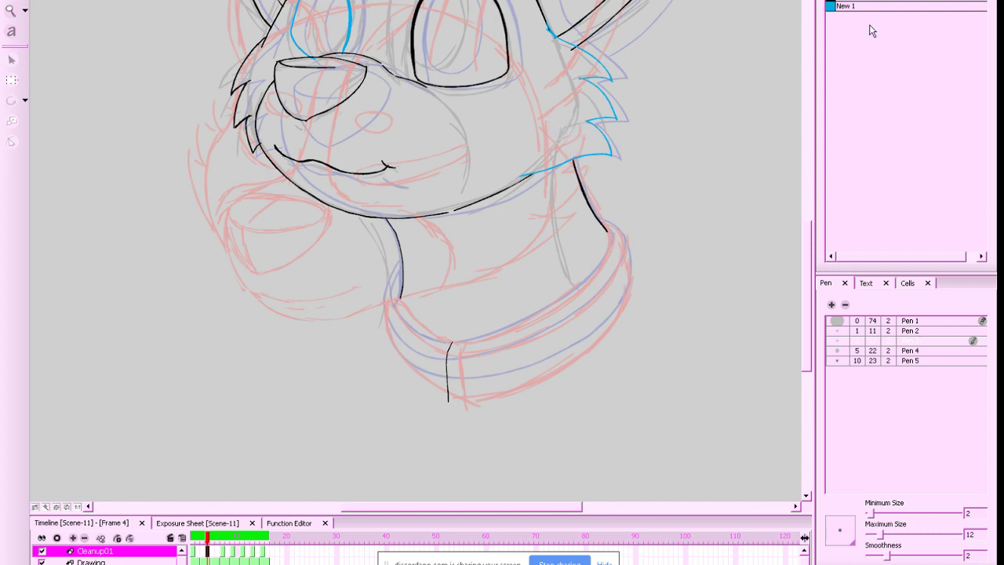
Ink the collar's upper edge from the back of the neck to the centre seam and up to the front neck line
{"action": "mouse_move", "coordinate": [655, 274]}
{"action": "left_mouse_down"}
{"action": "mouse_move", "coordinate": [635, 289]}
{"action": "mouse_move", "coordinate": [649, 278]}
{"action": "left_mouse_up"}
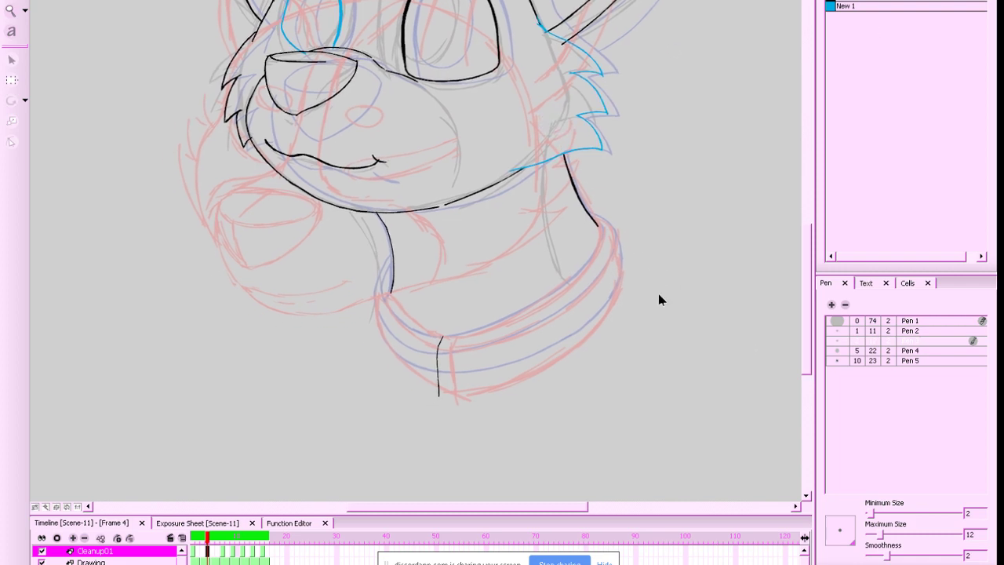
{"action": "key", "text": "g"}
{"action": "key", "text": "f"}
{"action": "key", "text": "f"}
{"action": "key", "text": "g"}
{"action": "left_click_drag", "start_coordinate": [593, 222], "coordinate": [581, 265]}
{"action": "key", "text": "ctrl+z"}
{"action": "key", "text": "ctrl+z"}
{"action": "mouse_move", "coordinate": [595, 223]}
{"action": "left_mouse_down"}
{"action": "mouse_move", "coordinate": [588, 269]}
{"action": "mouse_move", "coordinate": [546, 303]}
{"action": "mouse_move", "coordinate": [441, 335]}
{"action": "left_mouse_up"}
{"action": "key", "text": "ctrl+z"}
{"action": "mouse_move", "coordinate": [595, 224]}
{"action": "left_mouse_down"}
{"action": "mouse_move", "coordinate": [599, 246]}
{"action": "mouse_move", "coordinate": [580, 278]}
{"action": "mouse_move", "coordinate": [516, 319]}
{"action": "mouse_move", "coordinate": [451, 335]}
{"action": "left_mouse_up"}
{"action": "key", "text": "ctrl+z"}
{"action": "mouse_move", "coordinate": [392, 274]}
{"action": "left_mouse_down"}
{"action": "mouse_move", "coordinate": [422, 329]}
{"action": "mouse_move", "coordinate": [483, 334]}
{"action": "mouse_move", "coordinate": [440, 337]}
{"action": "mouse_move", "coordinate": [395, 284]}
{"action": "left_mouse_up"}
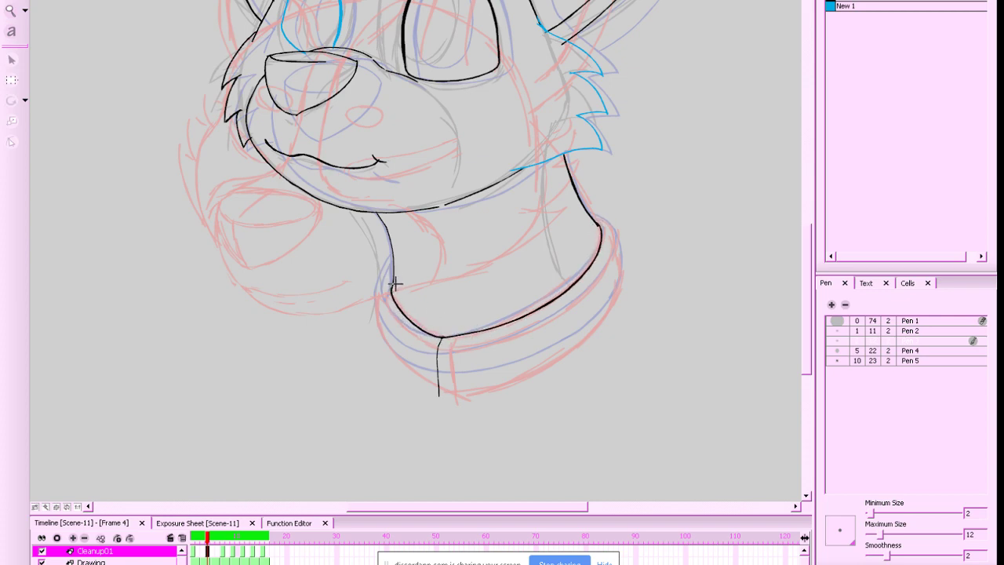
{"action": "key", "text": "g"}
{"action": "key", "text": "f"}
Ink the second rim line of the collar on its short side, from the front neck line to the centre seam
{"action": "mouse_move", "coordinate": [392, 283]}
{"action": "left_mouse_down"}
{"action": "mouse_move", "coordinate": [385, 299]}
{"action": "mouse_move", "coordinate": [431, 340]}
{"action": "left_mouse_up"}
{"action": "key", "text": "ctrl+z"}
{"action": "mouse_move", "coordinate": [388, 286]}
{"action": "left_mouse_down"}
{"action": "mouse_move", "coordinate": [389, 312]}
{"action": "mouse_move", "coordinate": [435, 345]}
{"action": "left_mouse_up"}
{"action": "mouse_move", "coordinate": [391, 282]}
{"action": "left_mouse_down"}
{"action": "mouse_move", "coordinate": [397, 325]}
{"action": "mouse_move", "coordinate": [433, 346]}
{"action": "left_mouse_up"}
{"action": "key", "text": "ctrl+z"}
{"action": "left_click_drag", "start_coordinate": [391, 281], "coordinate": [431, 351]}
Ink the second rim line on the collar's long side, from the back of the neck to the centre seam, and scale it to meet the seam
{"action": "mouse_move", "coordinate": [592, 221]}
{"action": "left_mouse_down"}
{"action": "mouse_move", "coordinate": [617, 256]}
{"action": "mouse_move", "coordinate": [565, 312]}
{"action": "mouse_move", "coordinate": [436, 354]}
{"action": "left_mouse_up"}
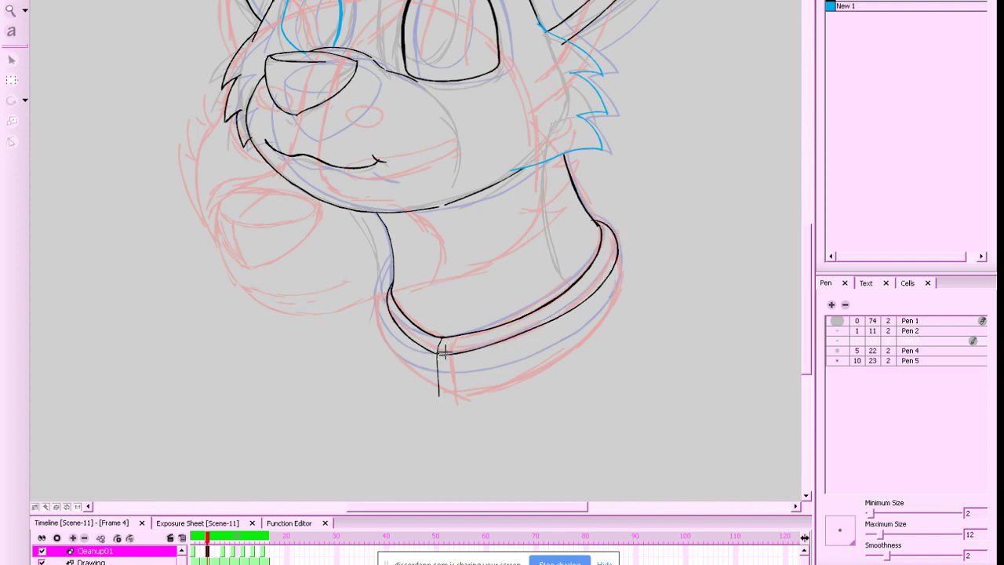
{"action": "key", "text": "ctrl+z"}
{"action": "mouse_move", "coordinate": [594, 221]}
{"action": "left_mouse_down"}
{"action": "mouse_move", "coordinate": [612, 245]}
{"action": "mouse_move", "coordinate": [571, 302]}
{"action": "mouse_move", "coordinate": [436, 350]}
{"action": "left_mouse_up"}
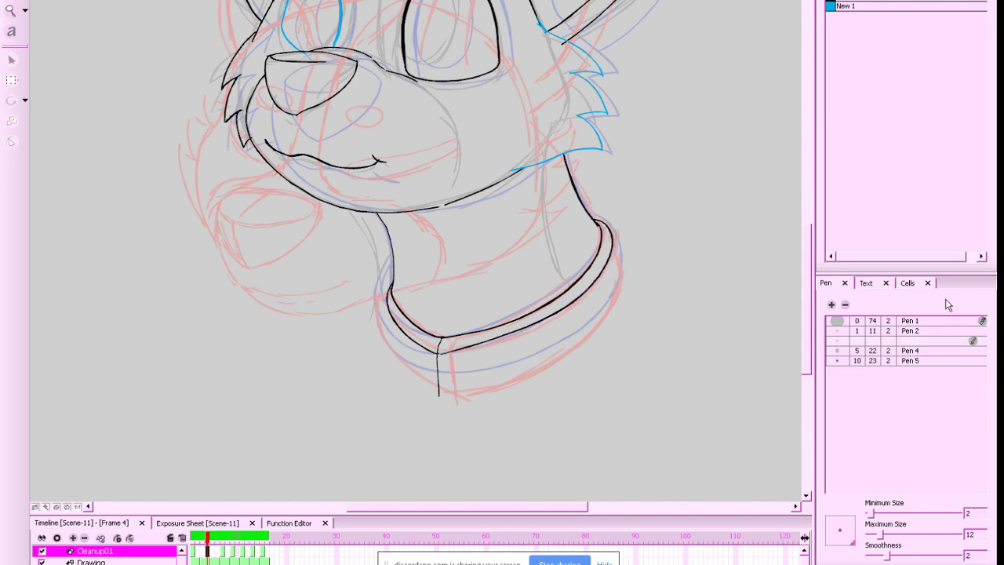
{"action": "key", "text": "g"}
{"action": "key", "text": "f"}
{"action": "left_click", "coordinate": [435, 353]}
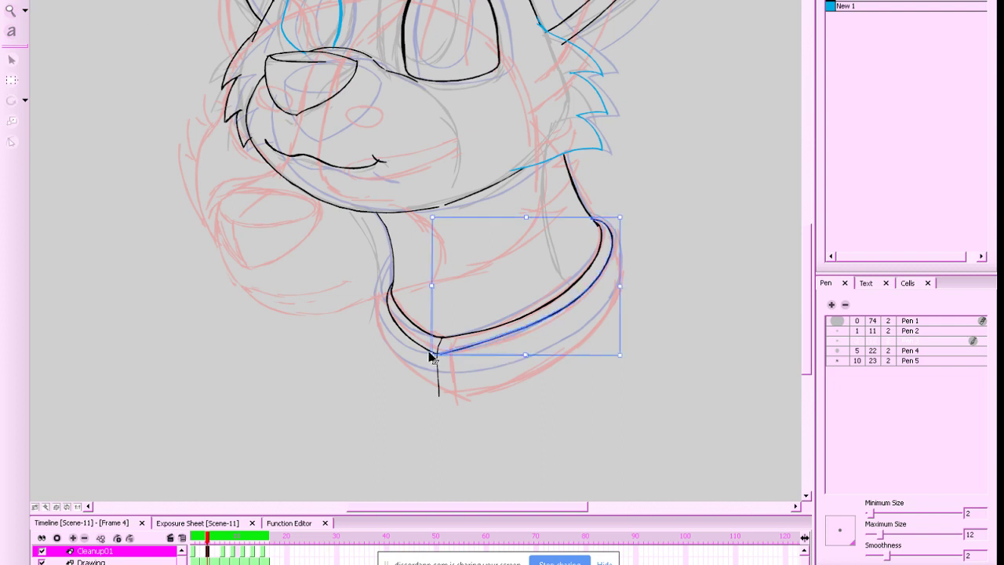
{"action": "left_click_drag", "start_coordinate": [619, 217], "coordinate": [617, 219]}
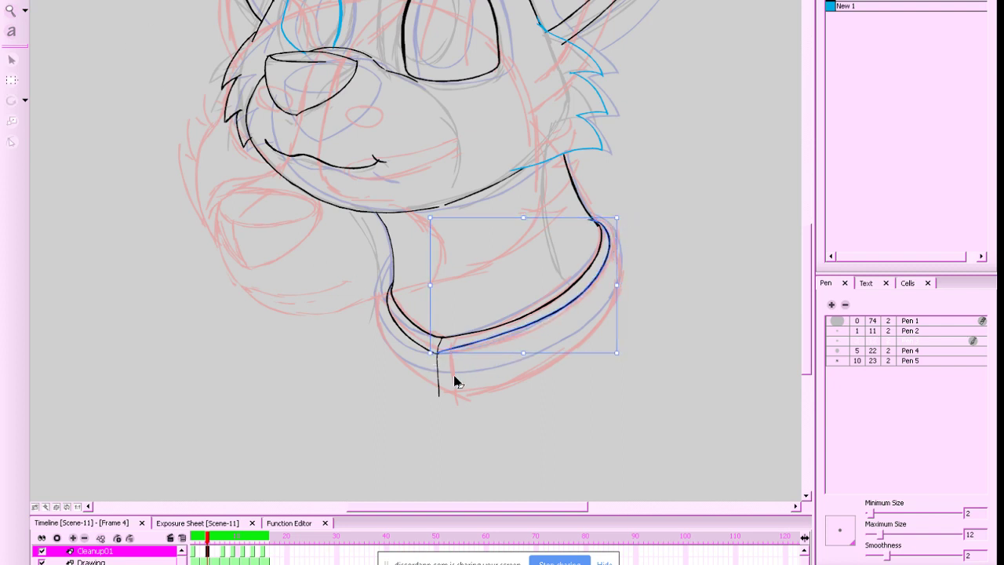
Remove the part of the collar's centre seam that extends below the second rim line
{"action": "key", "text": "space"}
{"action": "left_click_drag", "start_coordinate": [515, 395], "coordinate": [542, 349]}
{"action": "key", "text": "2"}
{"action": "key", "text": "alt+e"}
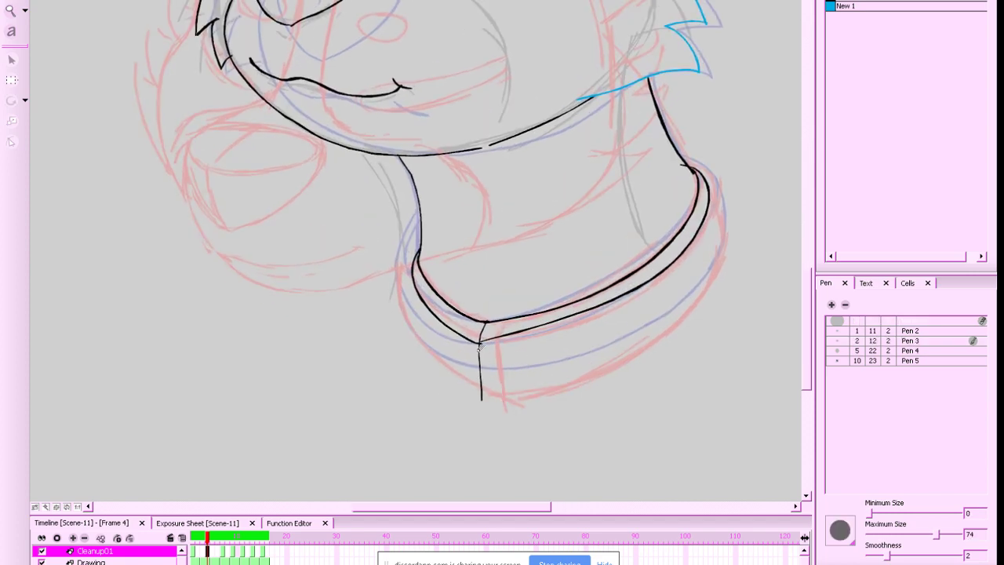
{"action": "key", "text": "ctrl+z"}
{"action": "key", "text": "ctrl+z"}
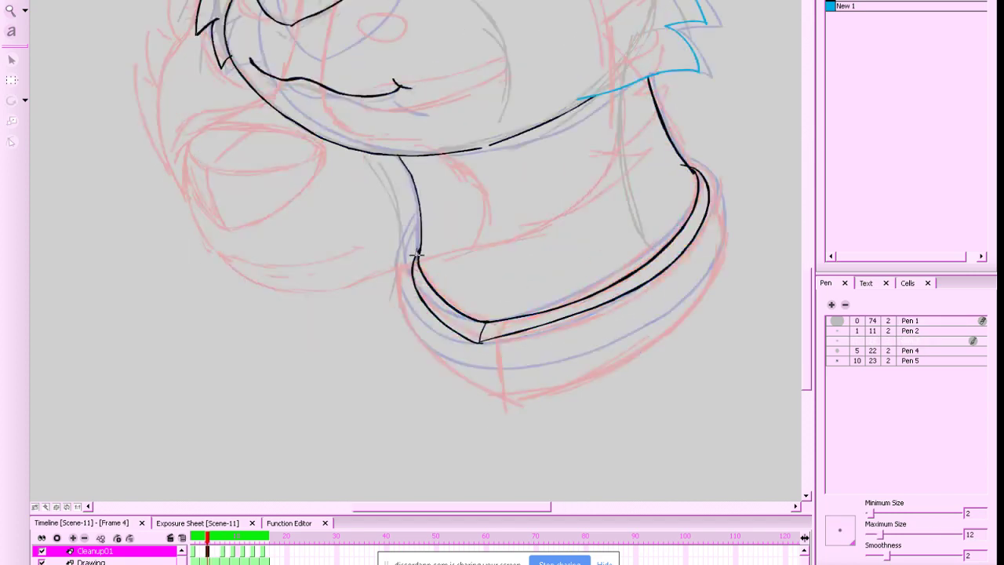
Ink the collar's outer front edge, then its outer back edge and long lower edge down to the point
{"action": "left_click_drag", "start_coordinate": [408, 273], "coordinate": [406, 332]}
{"action": "key", "text": "ctrl+z"}
{"action": "mouse_move", "coordinate": [416, 252]}
{"action": "left_mouse_down"}
{"action": "mouse_move", "coordinate": [407, 278]}
{"action": "mouse_move", "coordinate": [412, 333]}
{"action": "left_mouse_up"}
{"action": "left_click_drag", "start_coordinate": [695, 167], "coordinate": [728, 275]}
{"action": "key", "text": "ctrl+z"}
{"action": "mouse_move", "coordinate": [701, 168]}
{"action": "left_mouse_down"}
{"action": "mouse_move", "coordinate": [713, 202]}
{"action": "mouse_move", "coordinate": [713, 275]}
{"action": "mouse_move", "coordinate": [639, 341]}
{"action": "mouse_move", "coordinate": [481, 398]}
{"action": "left_mouse_up"}
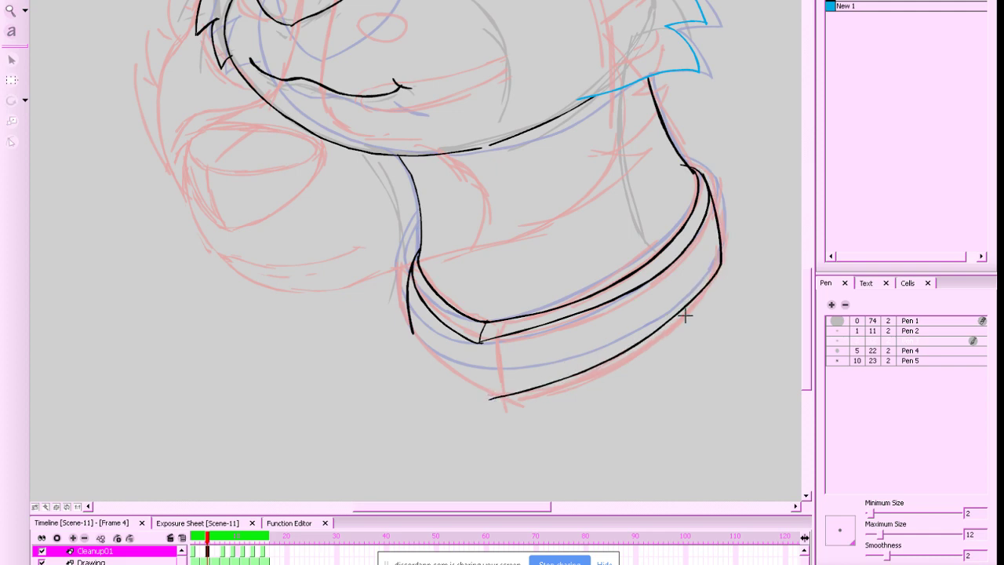
Ink the collar's short lower edge from the outer front edge down to the bottom point
{"action": "key", "text": "period"}
{"action": "key", "text": "comma"}
{"action": "mouse_move", "coordinate": [410, 314]}
{"action": "left_mouse_down"}
{"action": "mouse_move", "coordinate": [469, 383]}
{"action": "mouse_move", "coordinate": [493, 394]}
{"action": "mouse_move", "coordinate": [453, 383]}
{"action": "mouse_move", "coordinate": [484, 398]}
{"action": "mouse_move", "coordinate": [414, 341]}
{"action": "mouse_move", "coordinate": [492, 398]}
{"action": "mouse_move", "coordinate": [434, 356]}
{"action": "mouse_move", "coordinate": [409, 318]}
{"action": "mouse_move", "coordinate": [448, 377]}
{"action": "mouse_move", "coordinate": [492, 400]}
{"action": "left_mouse_up"}
{"action": "key", "text": "ctrl+z"}
{"action": "key", "text": "ctrl+z"}
{"action": "key", "text": "ctrl+z"}
{"action": "key", "text": "alt+e"}
{"action": "key", "text": "alt+b"}
{"action": "key", "text": "ctrl+z"}
{"action": "key", "text": "ctrl+z"}
{"action": "key", "text": "alt+e"}
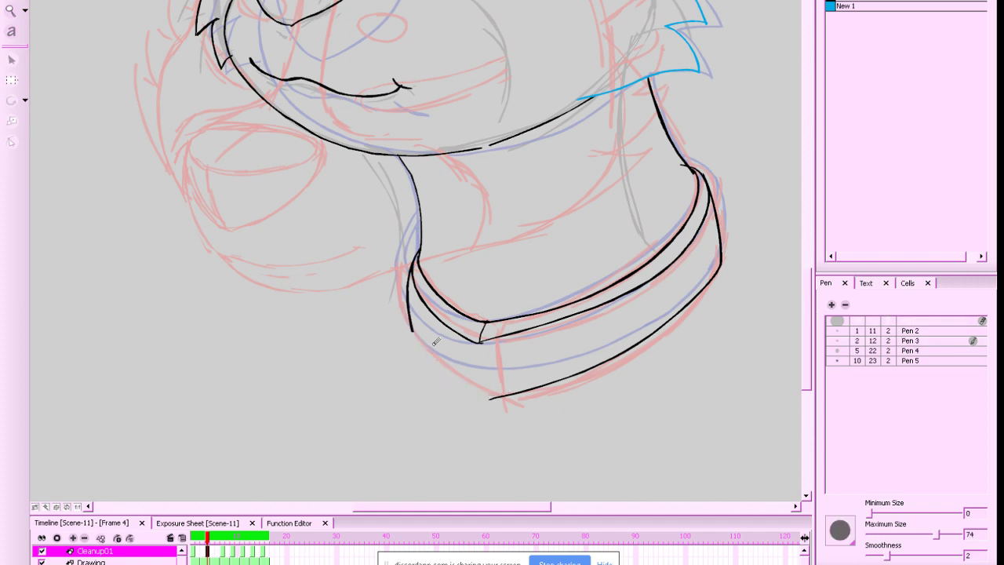
{"action": "key", "text": "alt+b"}
{"action": "mouse_move", "coordinate": [409, 323]}
{"action": "left_mouse_down"}
{"action": "mouse_move", "coordinate": [479, 392]}
{"action": "mouse_move", "coordinate": [506, 396]}
{"action": "mouse_move", "coordinate": [470, 388]}
{"action": "mouse_move", "coordinate": [434, 361]}
{"action": "mouse_move", "coordinate": [406, 314]}
{"action": "left_mouse_up"}
{"action": "key", "text": "ctrl+z"}
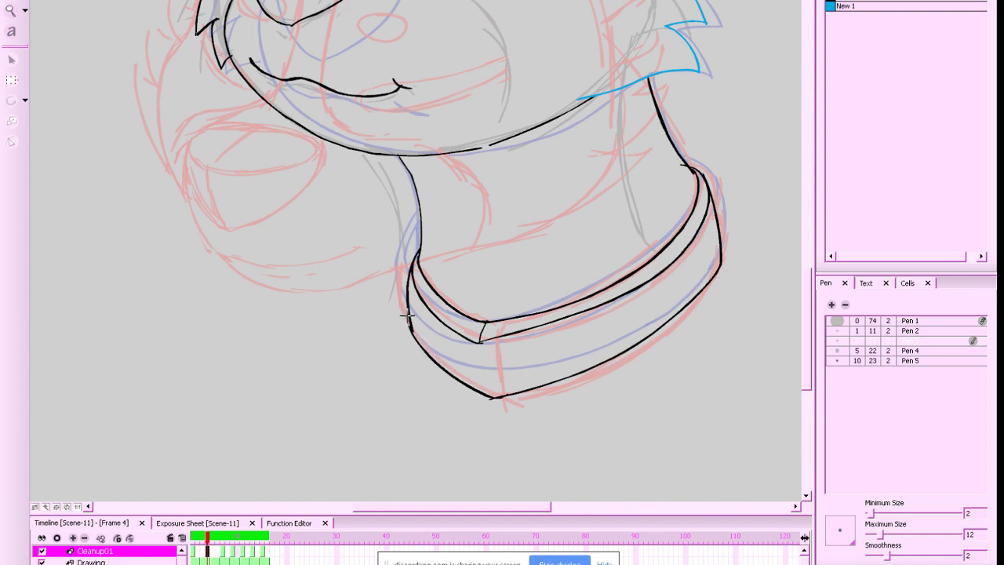
Select the collar's short lower edge and scale it slightly so its ends join the neighbouring lines
{"action": "left_click_drag", "start_coordinate": [661, 335], "coordinate": [674, 337]}
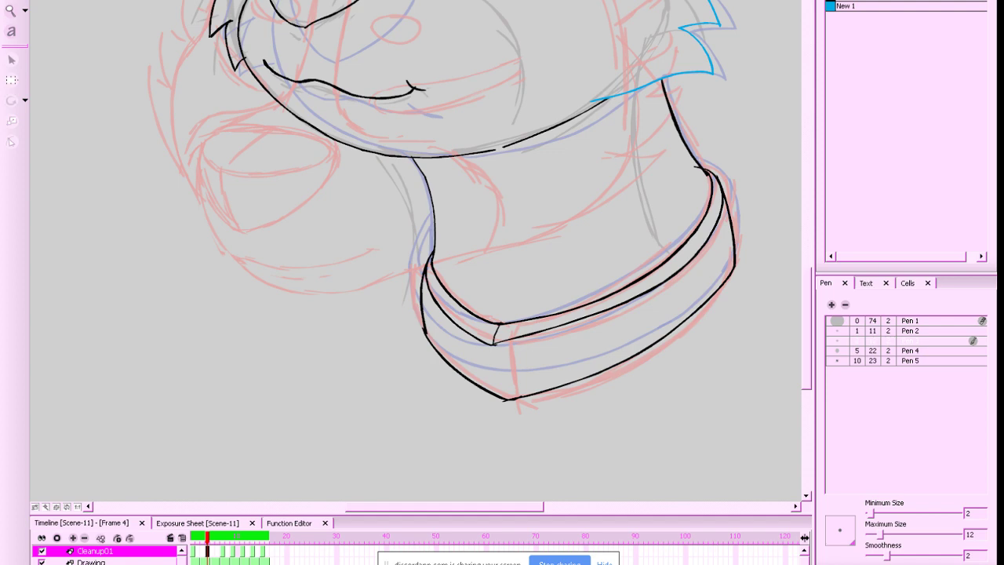
{"action": "left_click", "coordinate": [478, 385]}
{"action": "left_click_drag", "start_coordinate": [468, 321], "coordinate": [472, 323]}
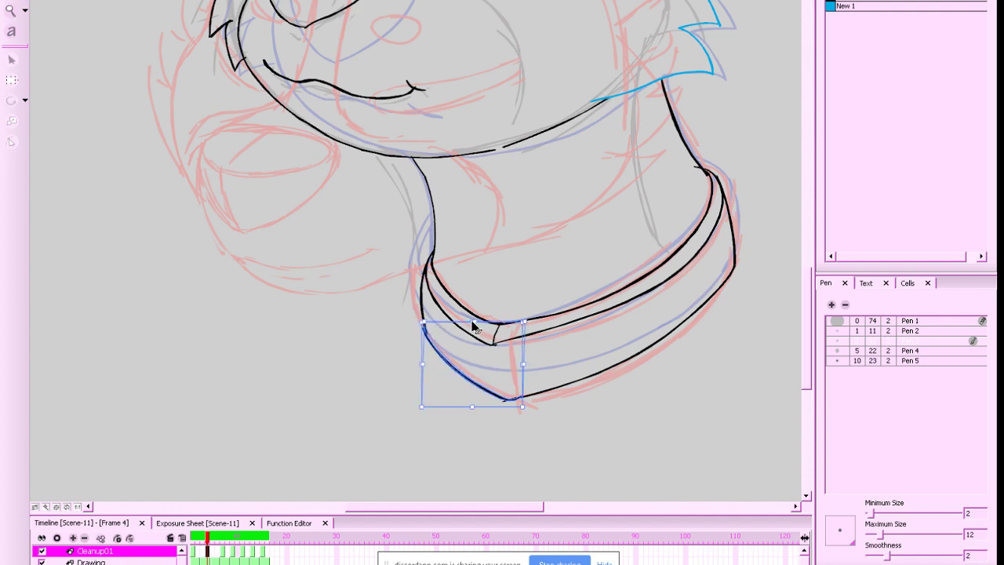
{"action": "left_click_drag", "start_coordinate": [523, 406], "coordinate": [518, 405]}
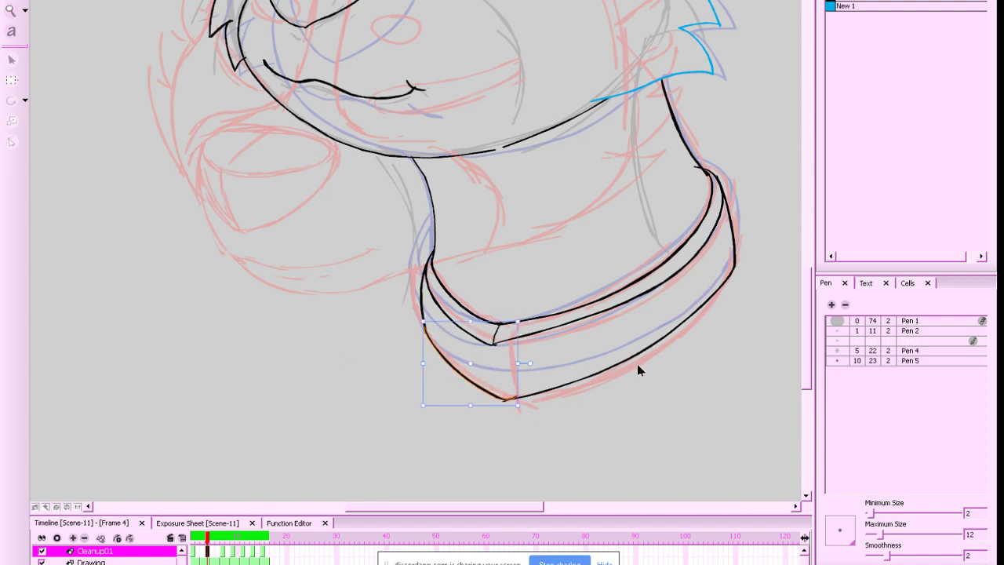
{"action": "left_click", "coordinate": [637, 363]}
Erase the stray line end where the back of the neck meets the collar
{"action": "left_click_drag", "start_coordinate": [696, 368], "coordinate": [654, 439]}
{"action": "key", "text": "1"}
{"action": "key", "text": "1"}
{"action": "key", "text": "2"}
{"action": "key", "text": "2"}
{"action": "key", "text": "2"}
{"action": "key", "text": "alt+e"}
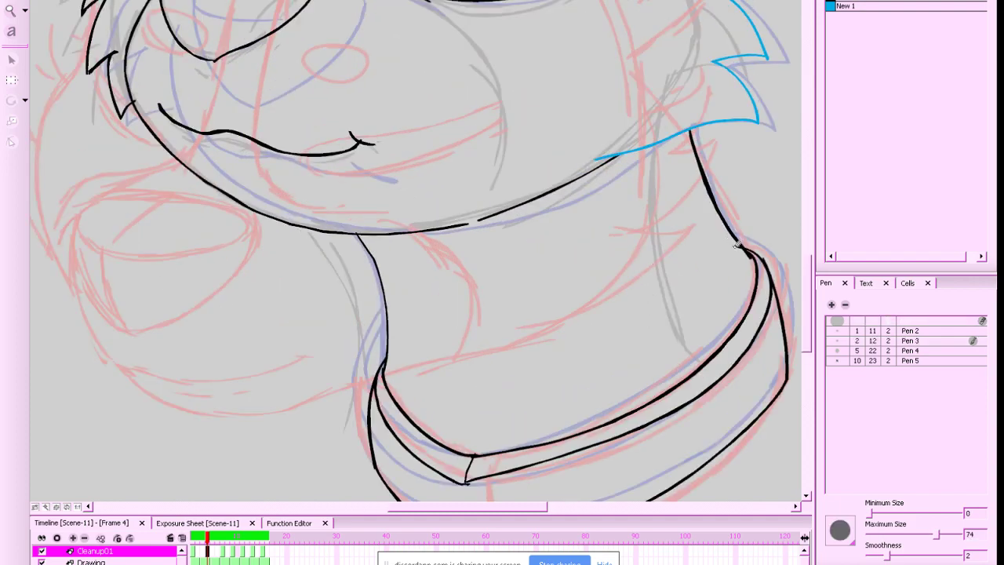
{"action": "scroll", "coordinate": [745, 278], "scroll_direction": "down", "scroll_amount": 5}
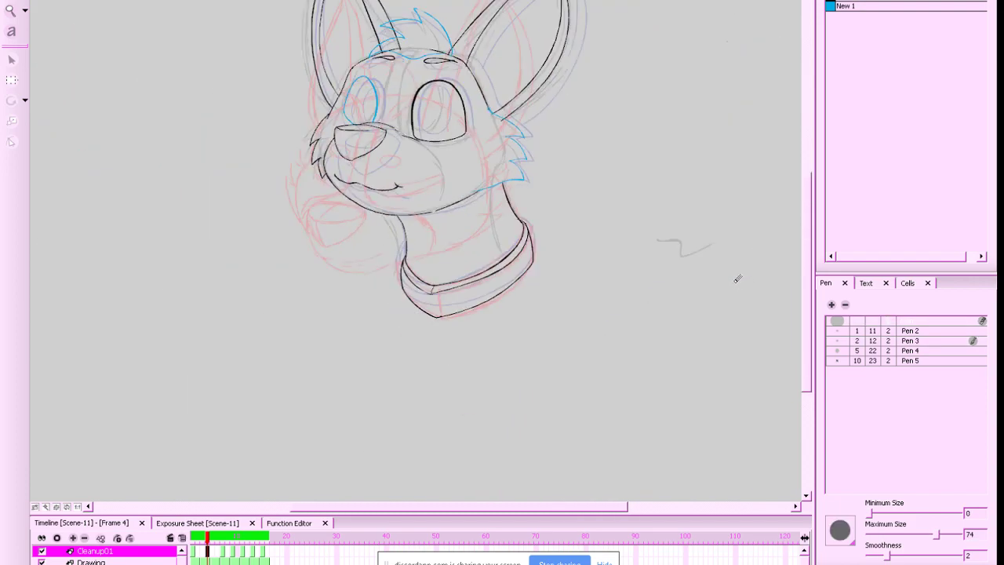
Ink the iris oval inside the blue eye outline, using the frame 1 eyes as reference
{"action": "key", "text": "2"}
{"action": "left_click_drag", "start_coordinate": [664, 193], "coordinate": [729, 347]}
{"action": "key", "text": "2"}
{"action": "key", "text": "2"}
{"action": "key", "text": "2"}
{"action": "key", "text": "2"}
{"action": "key", "text": "alt+b"}
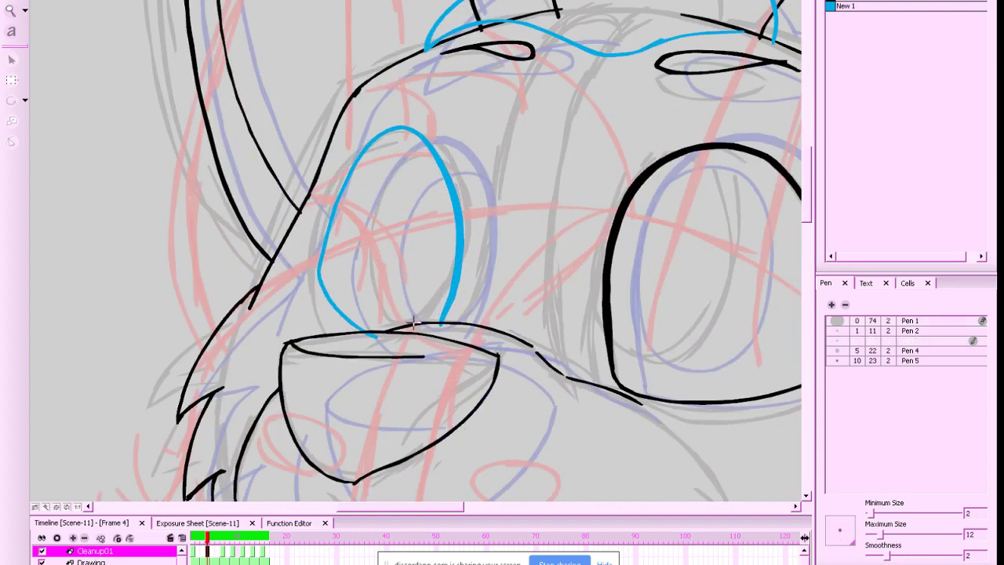
{"action": "mouse_move", "coordinate": [383, 304]}
{"action": "left_mouse_down"}
{"action": "mouse_move", "coordinate": [421, 193]}
{"action": "mouse_move", "coordinate": [454, 204]}
{"action": "mouse_move", "coordinate": [433, 174]}
{"action": "mouse_move", "coordinate": [397, 227]}
{"action": "mouse_move", "coordinate": [390, 314]}
{"action": "mouse_move", "coordinate": [405, 328]}
{"action": "mouse_move", "coordinate": [428, 316]}
{"action": "mouse_move", "coordinate": [381, 253]}
{"action": "mouse_move", "coordinate": [456, 201]}
{"action": "left_mouse_up"}
{"action": "key", "text": "ctrl+z"}
{"action": "key", "text": "ctrl+z"}
{"action": "key", "text": "ctrl+z"}
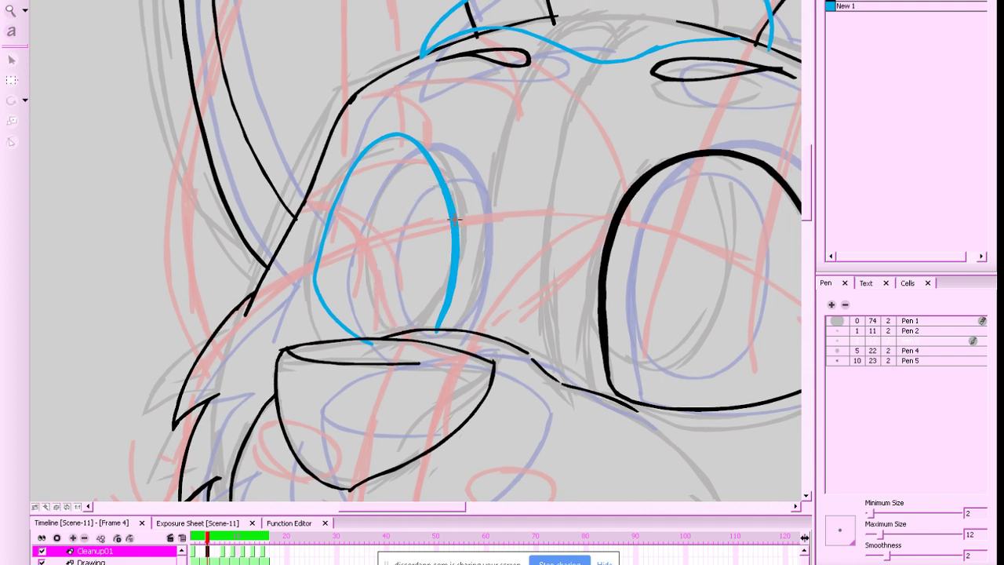
{"action": "mouse_move", "coordinate": [444, 192]}
{"action": "left_mouse_down"}
{"action": "mouse_move", "coordinate": [422, 172]}
{"action": "mouse_move", "coordinate": [389, 207]}
{"action": "mouse_move", "coordinate": [375, 285]}
{"action": "mouse_move", "coordinate": [385, 329]}
{"action": "mouse_move", "coordinate": [400, 336]}
{"action": "mouse_move", "coordinate": [441, 300]}
{"action": "mouse_move", "coordinate": [378, 318]}
{"action": "mouse_move", "coordinate": [406, 203]}
{"action": "mouse_move", "coordinate": [444, 191]}
{"action": "left_mouse_up"}
{"action": "key", "text": "ctrl+z"}
{"action": "scroll", "coordinate": [484, 261], "scroll_direction": "right", "scroll_amount": 3}
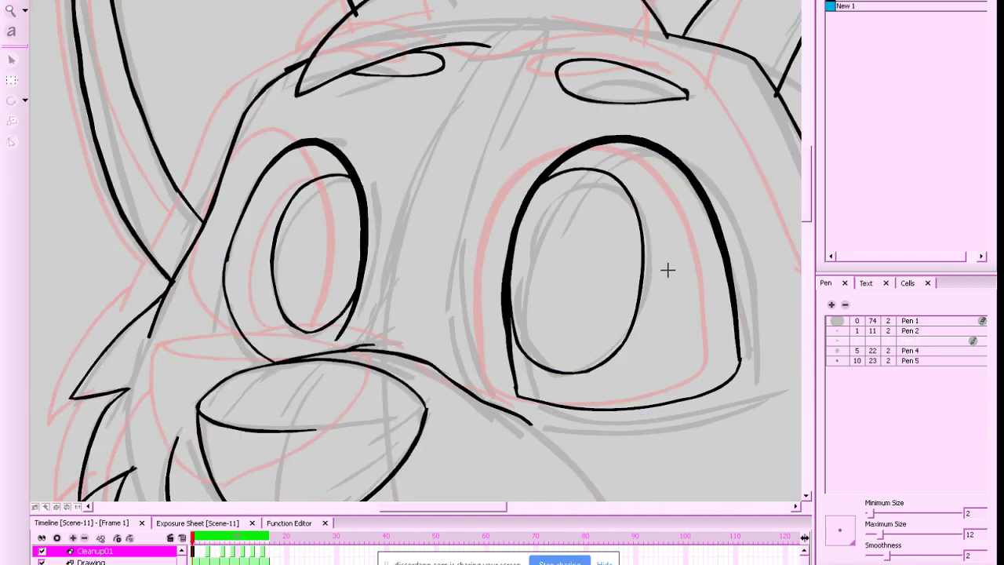
{"action": "key", "text": "ctrl+z"}
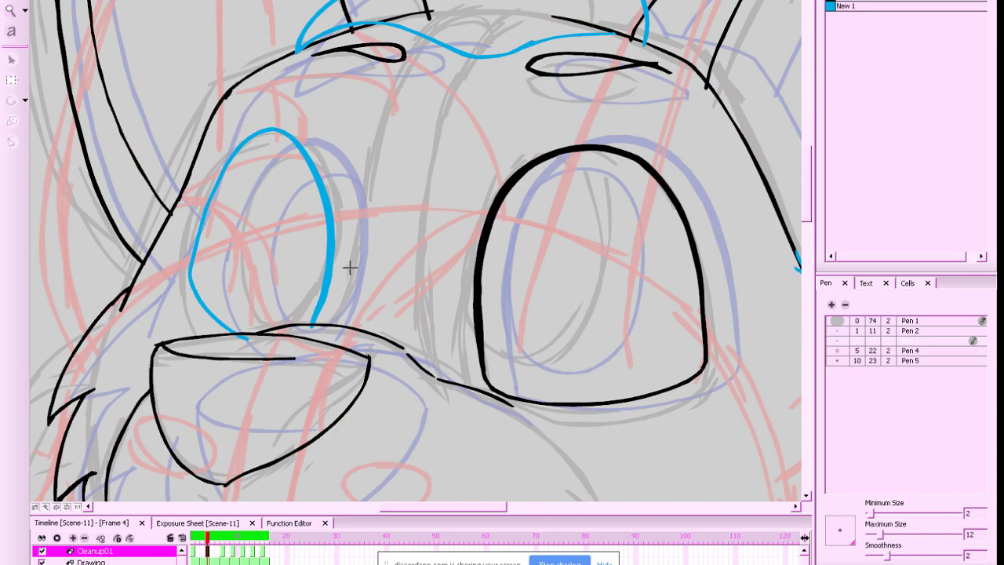
{"action": "mouse_move", "coordinate": [322, 290]}
{"action": "left_mouse_down"}
{"action": "mouse_move", "coordinate": [309, 172]}
{"action": "mouse_move", "coordinate": [290, 162]}
{"action": "mouse_move", "coordinate": [252, 211]}
{"action": "mouse_move", "coordinate": [244, 295]}
{"action": "mouse_move", "coordinate": [289, 329]}
{"action": "left_mouse_up"}
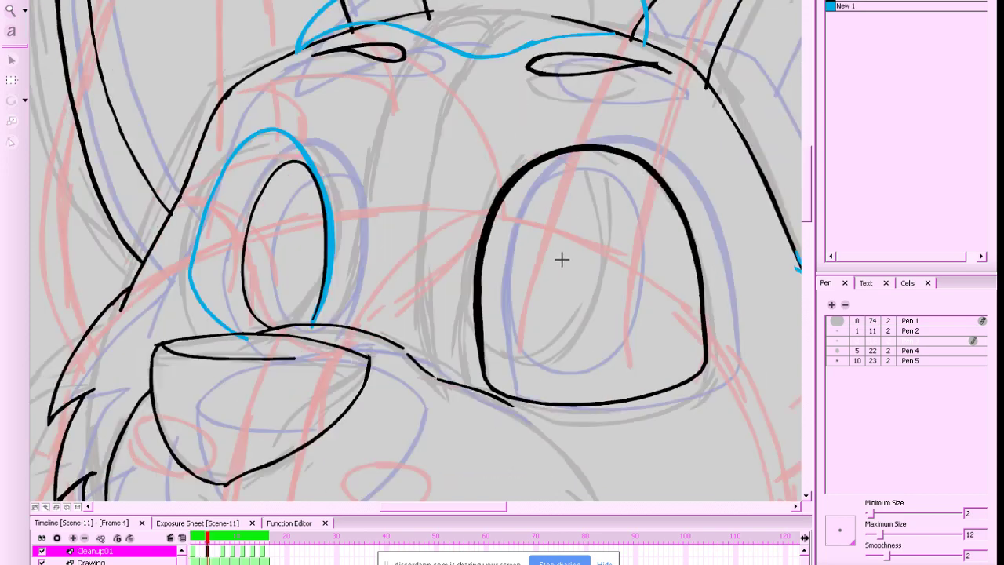
Ink the iris oval inside the black eye outline, starting and ending at the outline's inner side
{"action": "mouse_move", "coordinate": [519, 174]}
{"action": "left_mouse_down"}
{"action": "mouse_move", "coordinate": [583, 330]}
{"action": "mouse_move", "coordinate": [484, 298]}
{"action": "left_mouse_up"}
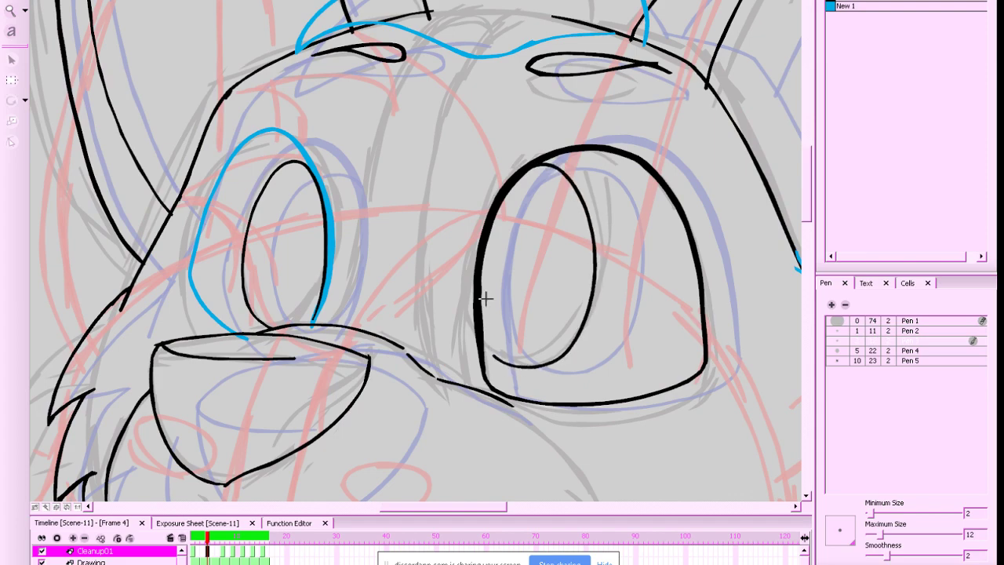
{"action": "key", "text": "ctrl+z"}
{"action": "left_click_drag", "start_coordinate": [530, 161], "coordinate": [595, 210]}
{"action": "mouse_move", "coordinate": [601, 245]}
{"action": "left_mouse_down"}
{"action": "mouse_move", "coordinate": [550, 362]}
{"action": "mouse_move", "coordinate": [483, 349]}
{"action": "left_mouse_up"}
Review the whole frame 4 head, turn off the onion skin and show frame 1 for comparison
{"action": "key", "text": "1"}
{"action": "key", "text": "1"}
{"action": "key", "text": "1"}
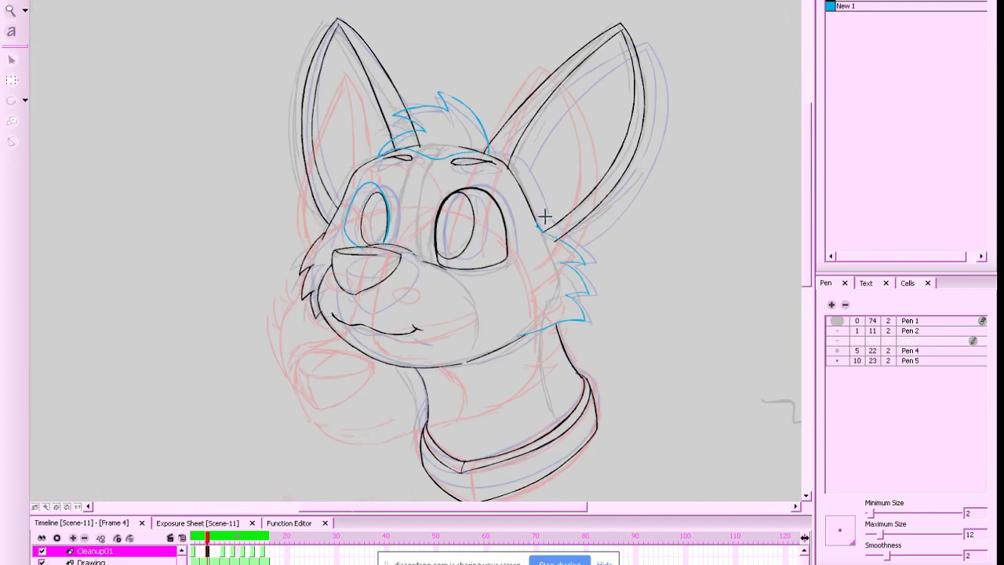
{"action": "key", "text": "alt+o"}
{"action": "key", "text": "f"}
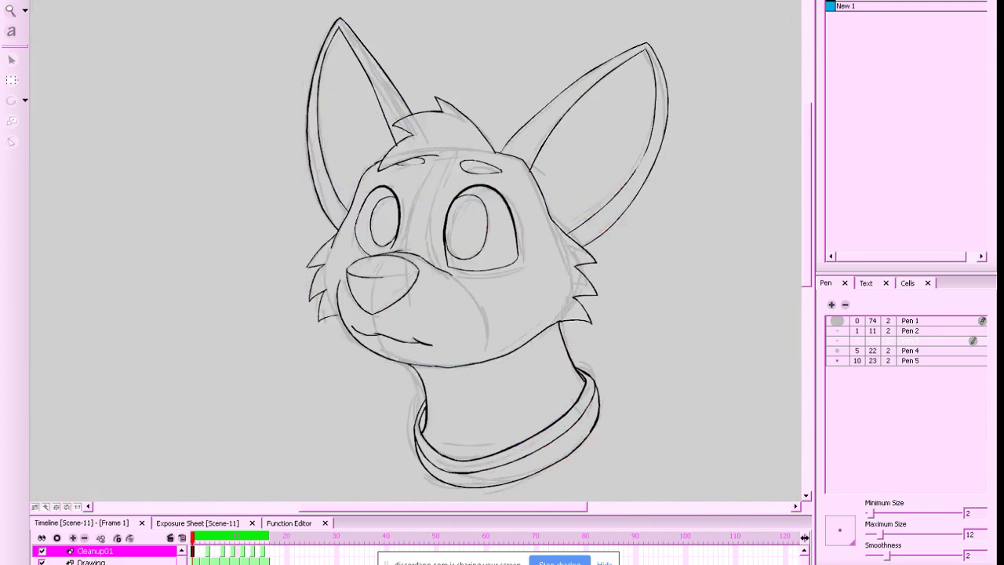
Flip back and forth through the Cleanup01 drawings at the start of the scene to compare the head poses
{"action": "key", "text": "g"}
{"action": "key", "text": "g"}
{"action": "key", "text": "f"}
{"action": "key", "text": "f"}
{"action": "key", "text": "g"}
{"action": "key", "text": "g"}
{"action": "key", "text": "f"}
{"action": "key", "text": "f"}
{"action": "key", "text": "g"}
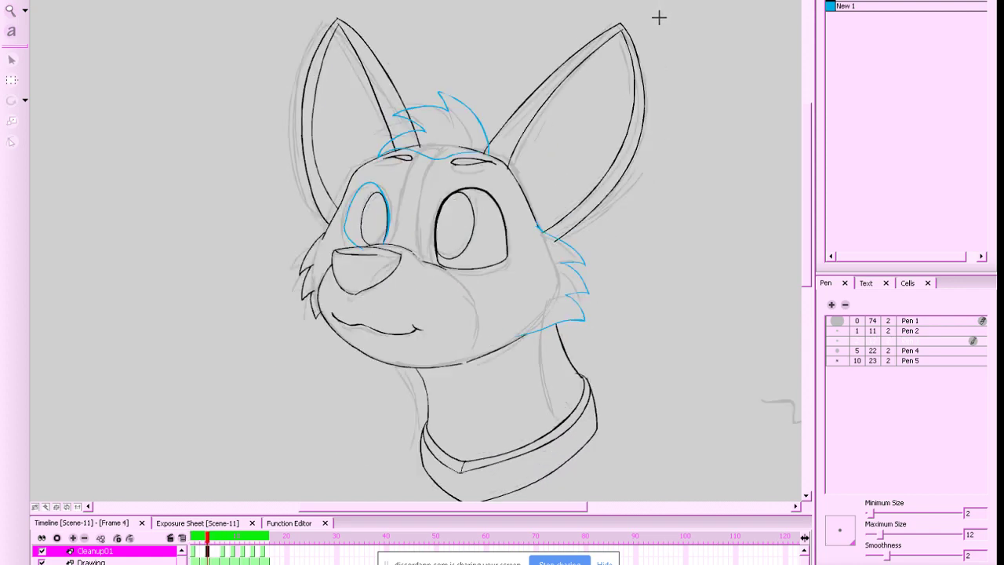
{"action": "key", "text": "f"}
{"action": "key", "text": "g"}
{"action": "key", "text": "1"}
{"action": "key", "text": "1"}
{"action": "key", "text": "f"}
{"action": "key", "text": "g"}
{"action": "key", "text": "g"}
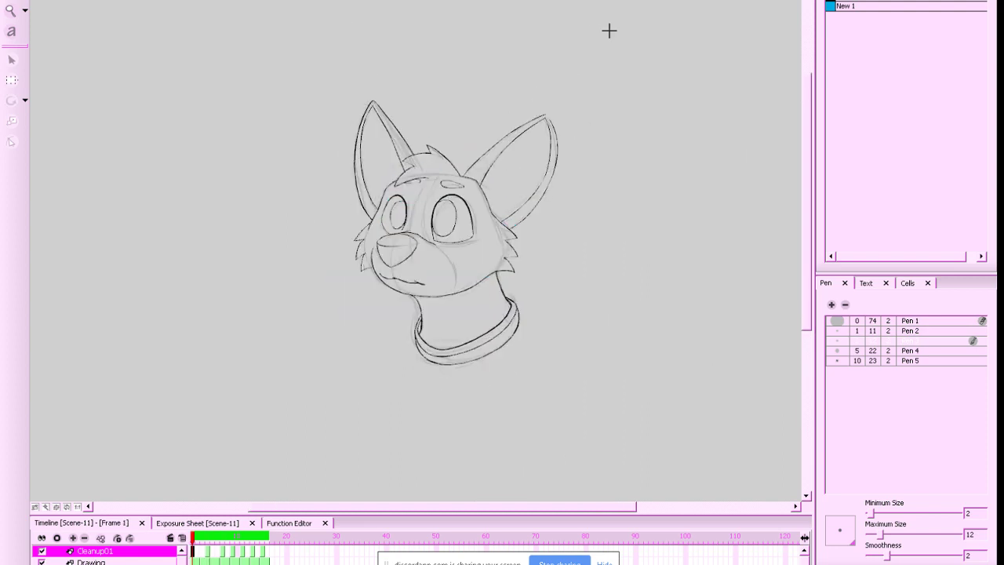
Play back the rough and cleaned-up animation and save the scene
{"action": "key", "text": "g"}
{"action": "key", "text": "g"}
{"action": "key", "text": "g"}
{"action": "key", "text": "g"}
{"action": "key", "text": "Return"}
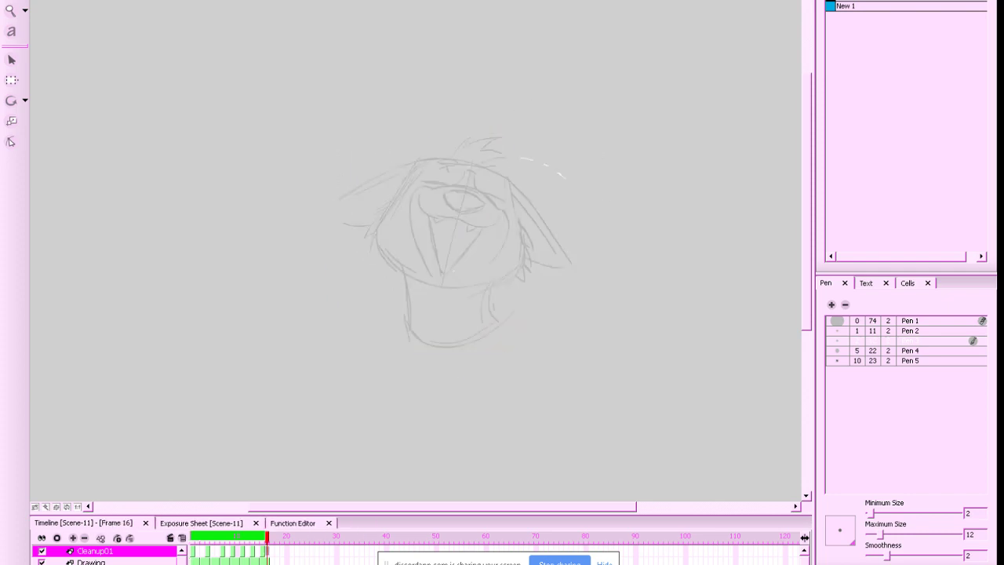
{"action": "key", "text": "Return"}
{"action": "key", "text": "ctrl+s"}
{"action": "key", "text": "Return"}
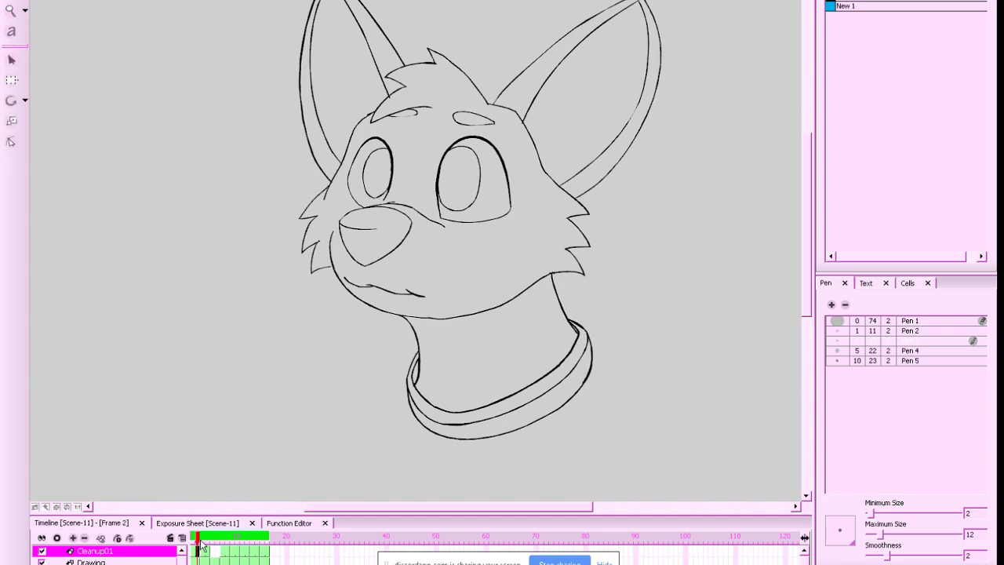
Examine the motion between the cleaned-up drawings by stepping through the frames from the start of the scene
{"action": "mouse_move", "coordinate": [200, 549]}
{"action": "left_mouse_down"}
{"action": "mouse_move", "coordinate": [304, 549]}
{"action": "mouse_move", "coordinate": [192, 549]}
{"action": "left_mouse_up"}
{"action": "key", "text": "g"}
{"action": "key", "text": "g"}
{"action": "key", "text": "g"}
{"action": "key", "text": "g"}
{"action": "key", "text": "g"}
{"action": "key", "text": "g"}
{"action": "key", "text": "g"}
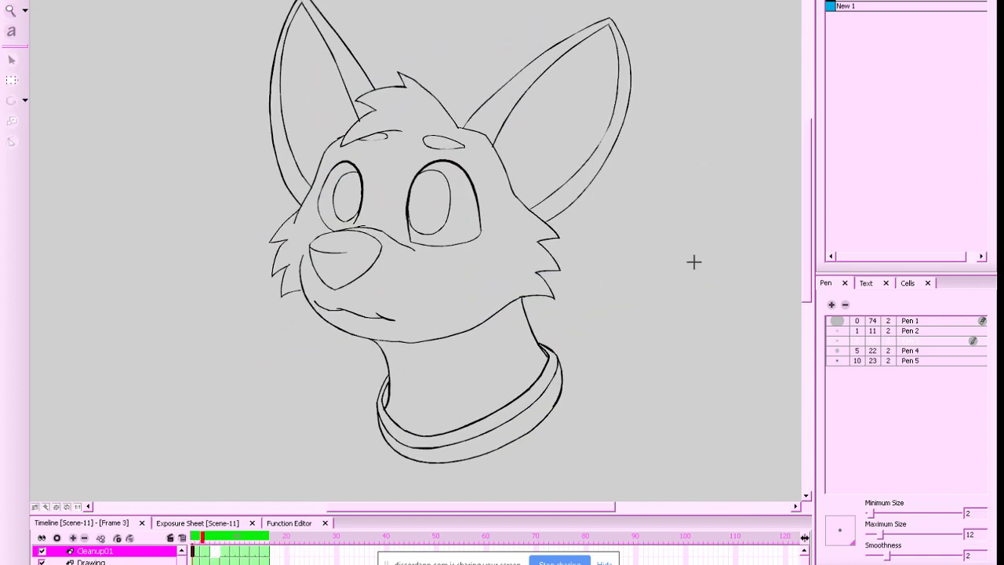
{"action": "key", "text": "f"}
{"action": "key", "text": "f"}
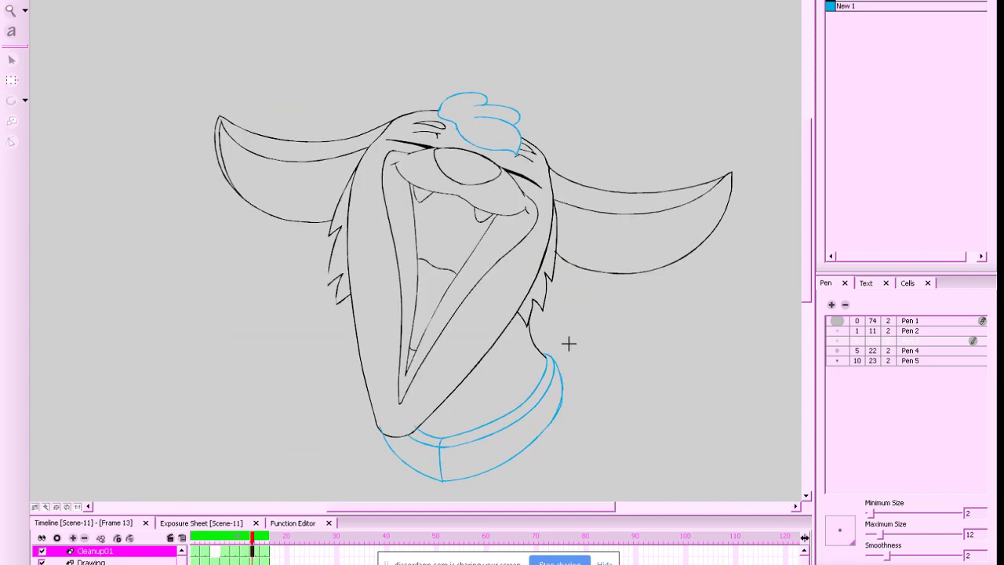
Go to the empty frame 5 on the Cleanup01 layer and position the view for drawing
{"action": "left_click_drag", "start_coordinate": [252, 538], "coordinate": [216, 547]}
{"action": "left_click", "coordinate": [212, 549]}
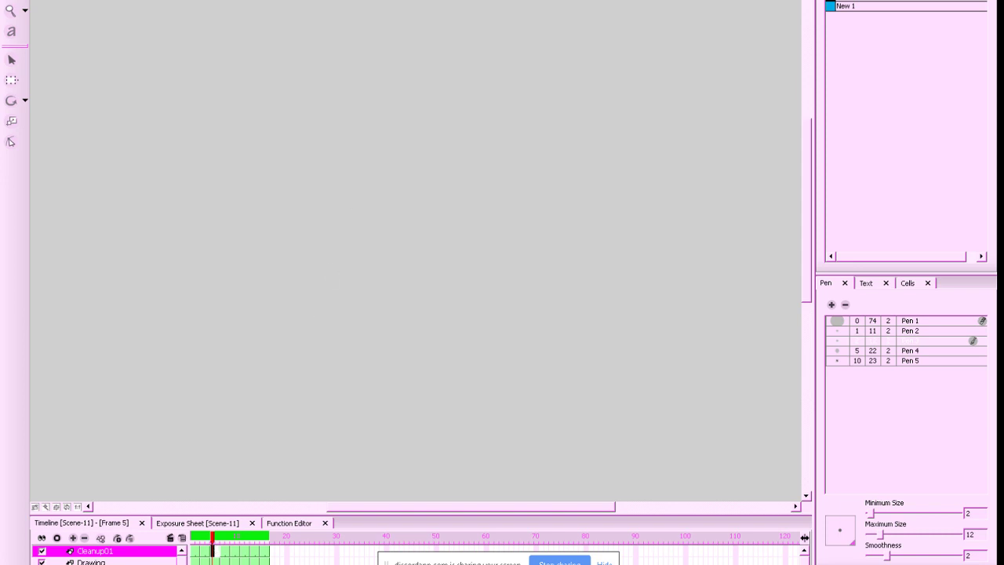
{"action": "left_click_drag", "start_coordinate": [677, 278], "coordinate": [712, 269]}
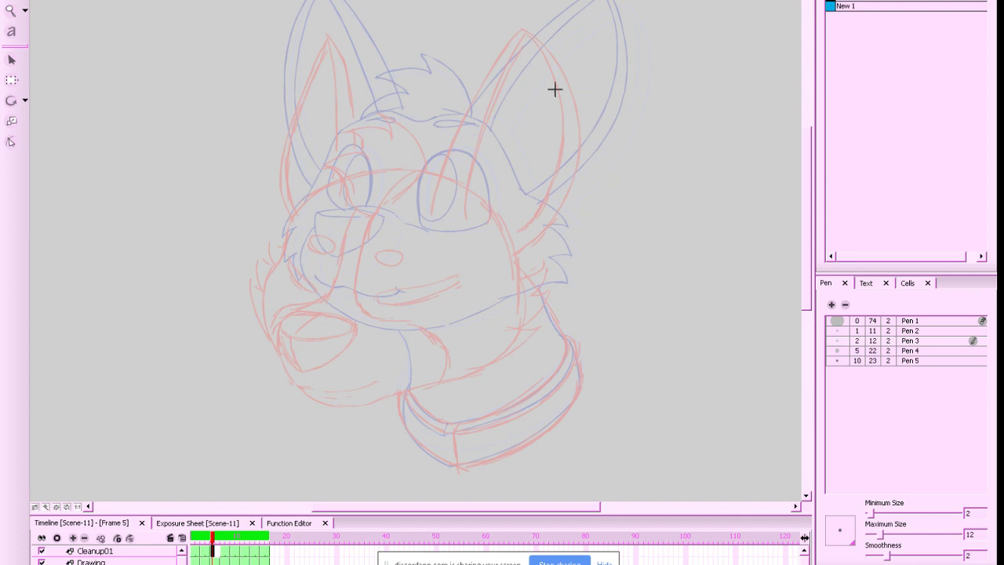
Switch to Windows Media Player, play Retrospect from Kubbi's Taiga album, and minimize the player
{"action": "left_click", "coordinate": [43, 562]}
{"action": "scroll", "coordinate": [480, 274], "scroll_direction": "down", "scroll_amount": 8}
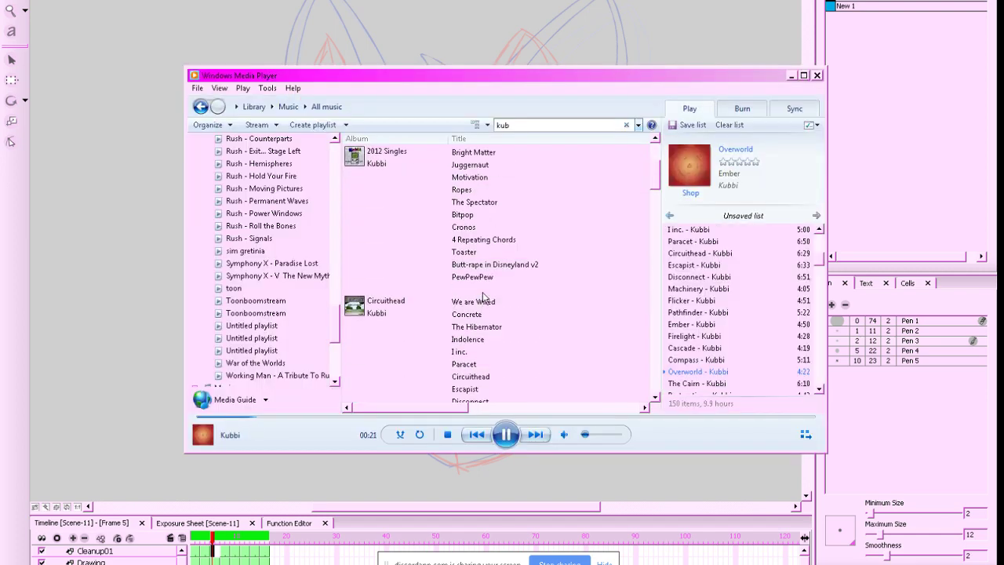
{"action": "scroll", "coordinate": [500, 267], "scroll_direction": "down", "scroll_amount": 10}
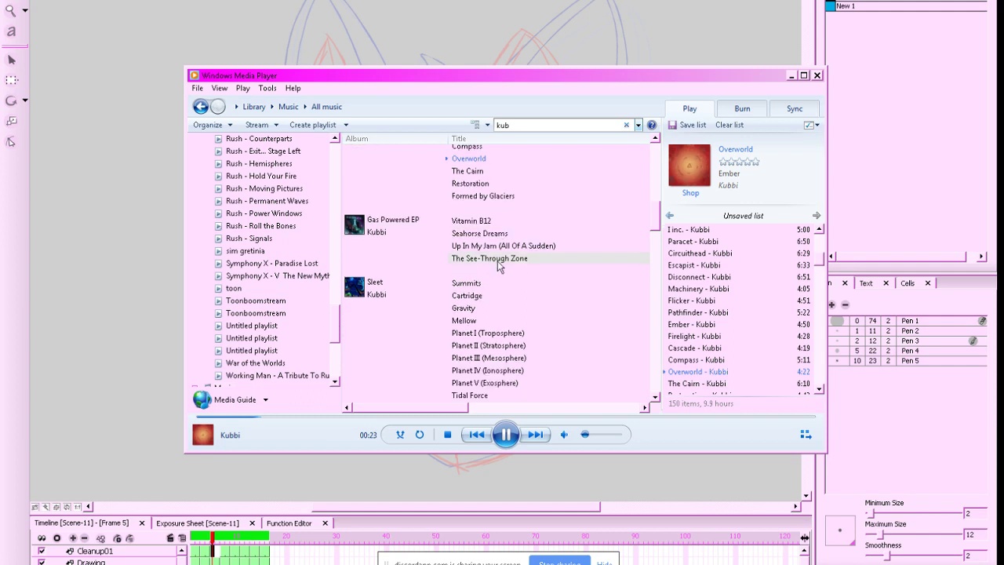
{"action": "double_click", "coordinate": [502, 249]}
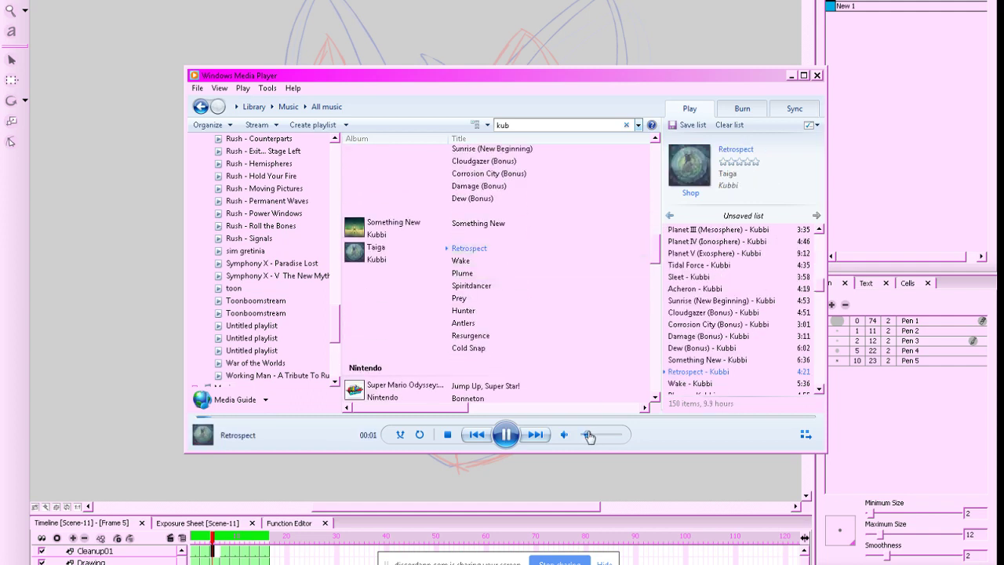
{"action": "scroll", "coordinate": [542, 355], "scroll_direction": "down", "scroll_amount": 2}
{"action": "scroll", "coordinate": [543, 355], "scroll_direction": "up", "scroll_amount": 3}
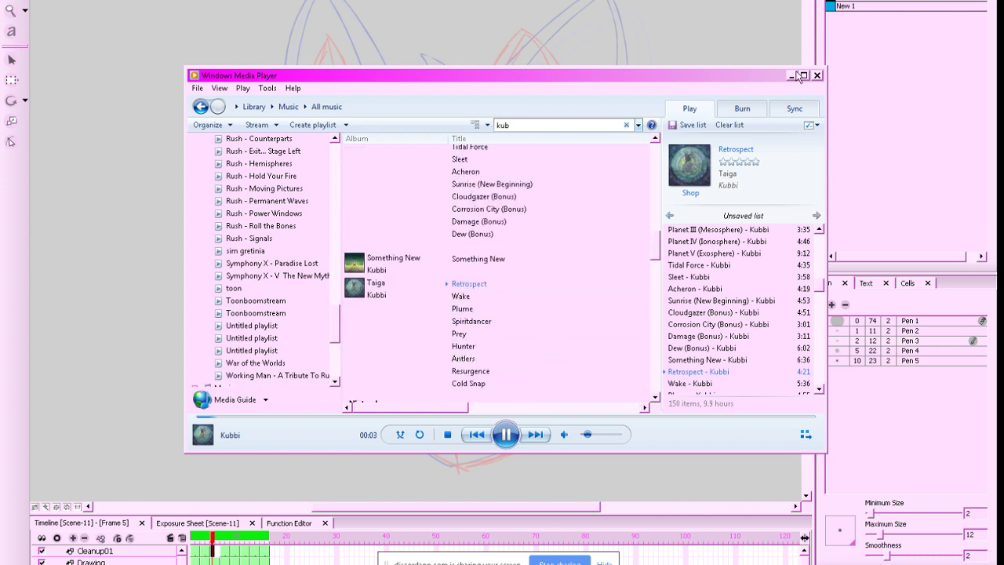
{"action": "left_click", "coordinate": [790, 75]}
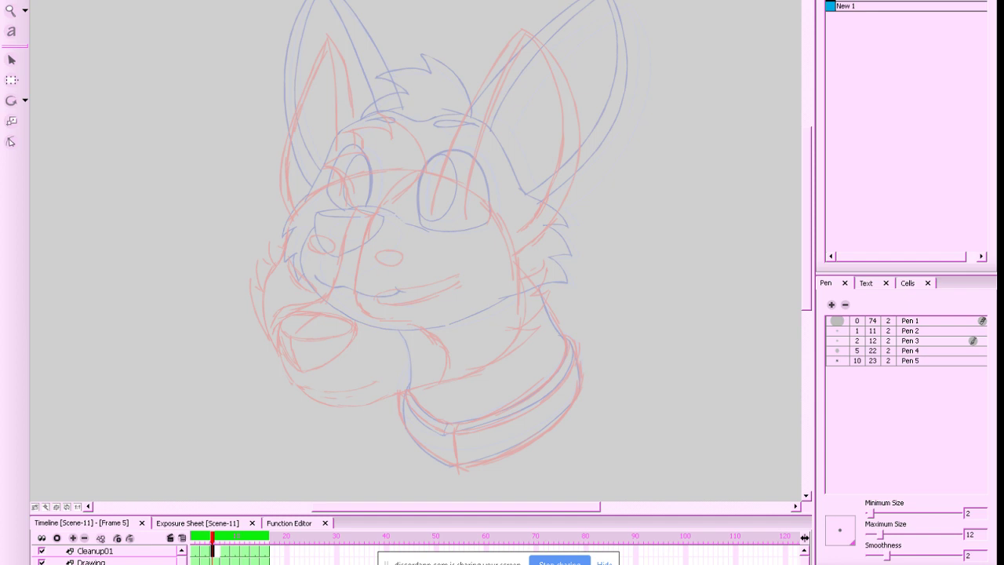
Select the Cleanup01 layer and the blue New 1 colour, and make the drawing area taller by shrinking the timeline
{"action": "left_click", "coordinate": [94, 551]}
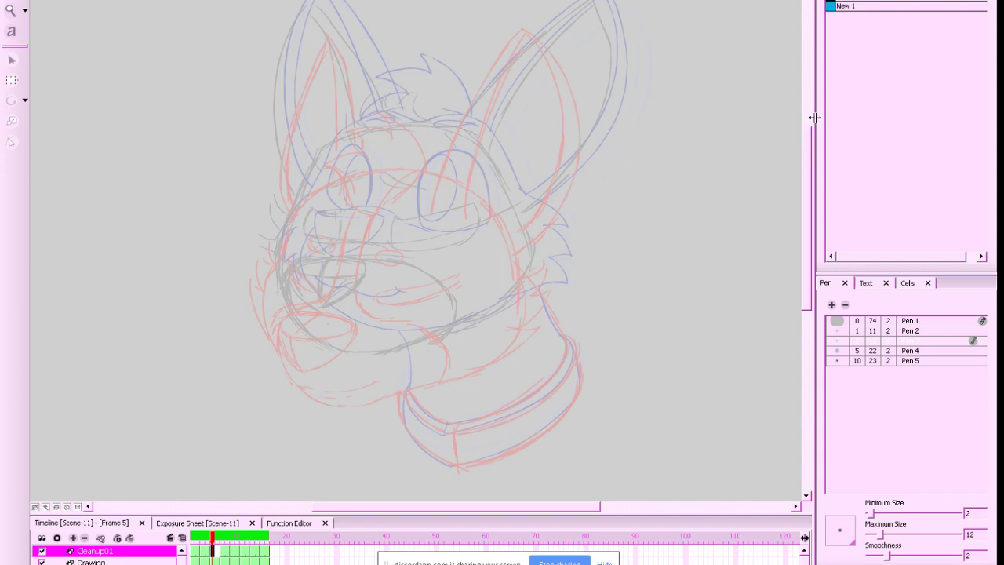
{"action": "left_click", "coordinate": [833, 6]}
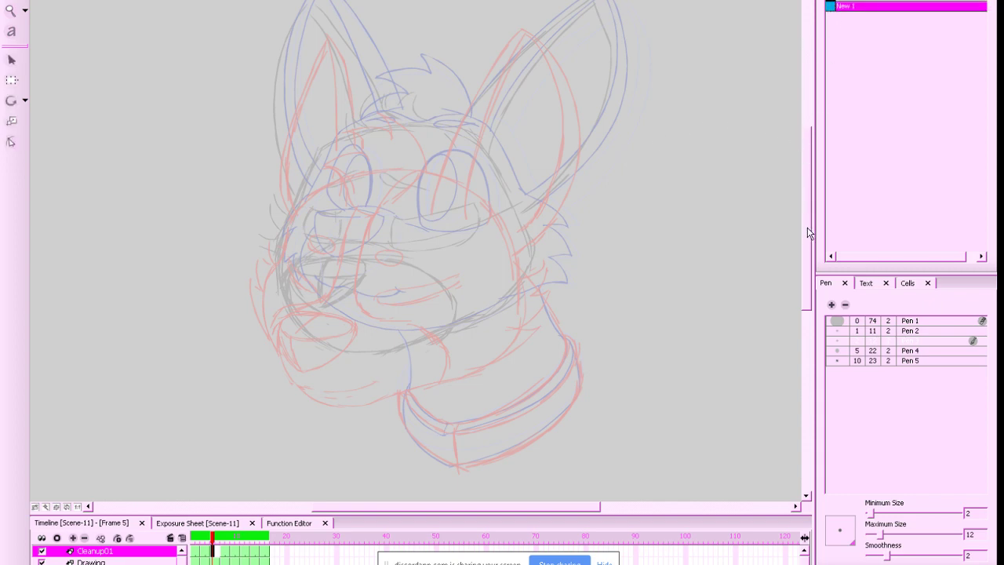
{"action": "left_click_drag", "start_coordinate": [807, 235], "coordinate": [806, 238]}
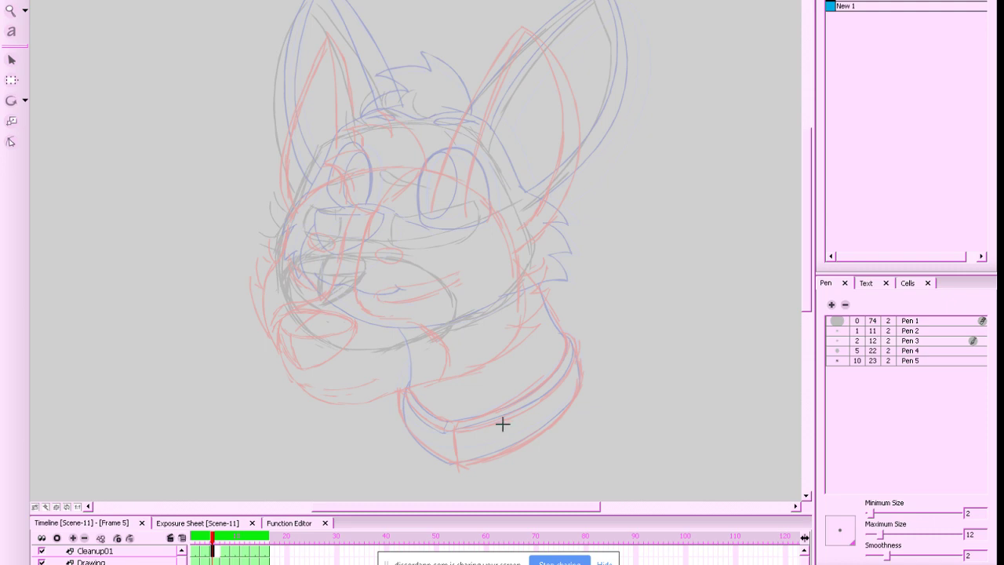
{"action": "left_click_drag", "start_coordinate": [572, 514], "coordinate": [572, 528]}
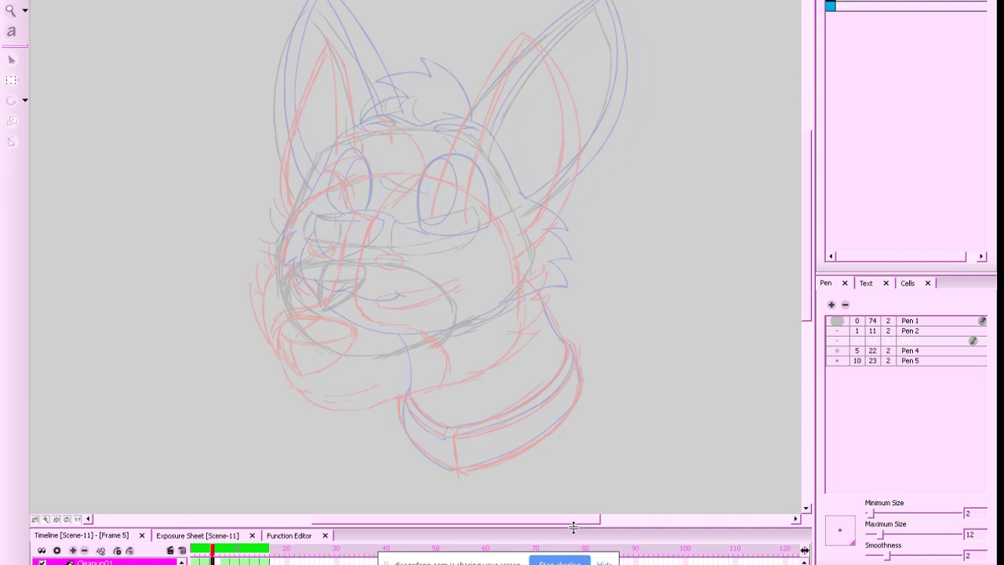
{"action": "left_click", "coordinate": [830, 8]}
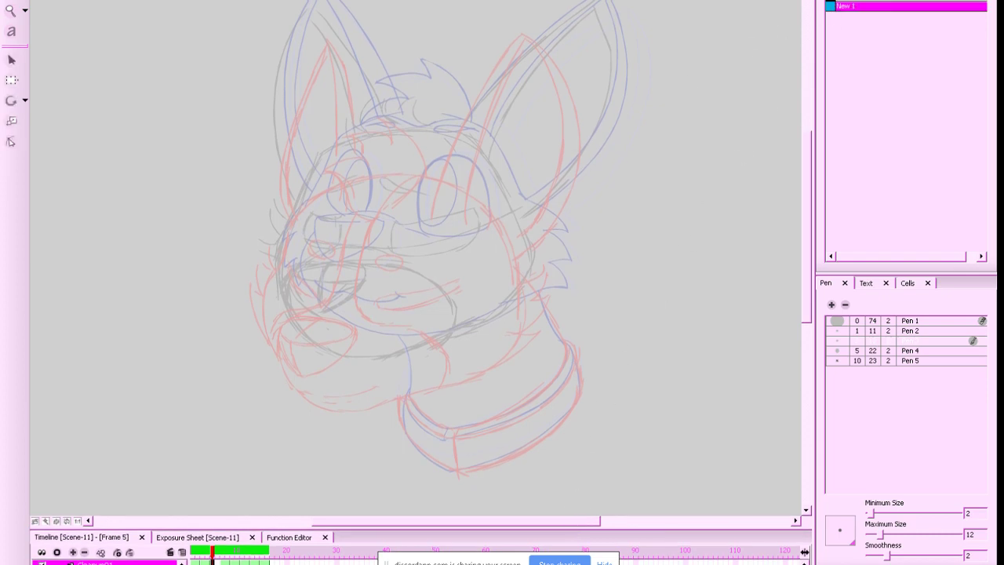
Sketch the nose in blue on frame 5, with a flat oval top, a centre line and tapering sides
{"action": "key", "text": "alt+o"}
{"action": "key", "text": "alt+o"}
{"action": "key", "text": "alt+o"}
{"action": "mouse_move", "coordinate": [296, 266]}
{"action": "left_mouse_down"}
{"action": "mouse_move", "coordinate": [390, 262]}
{"action": "mouse_move", "coordinate": [351, 277]}
{"action": "mouse_move", "coordinate": [300, 263]}
{"action": "mouse_move", "coordinate": [367, 272]}
{"action": "mouse_move", "coordinate": [291, 267]}
{"action": "mouse_move", "coordinate": [353, 265]}
{"action": "mouse_move", "coordinate": [367, 277]}
{"action": "mouse_move", "coordinate": [324, 276]}
{"action": "mouse_move", "coordinate": [332, 264]}
{"action": "mouse_move", "coordinate": [312, 275]}
{"action": "mouse_move", "coordinate": [336, 262]}
{"action": "left_mouse_up"}
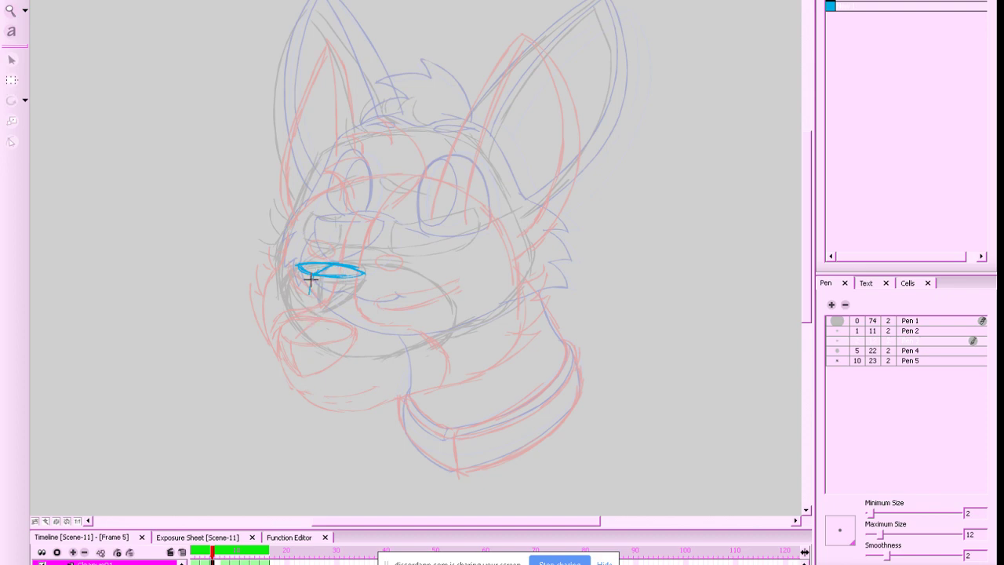
{"action": "left_click_drag", "start_coordinate": [316, 269], "coordinate": [313, 313]}
{"action": "mouse_move", "coordinate": [366, 269]}
{"action": "left_mouse_down"}
{"action": "mouse_move", "coordinate": [331, 306]}
{"action": "mouse_move", "coordinate": [361, 269]}
{"action": "mouse_move", "coordinate": [356, 294]}
{"action": "mouse_move", "coordinate": [341, 287]}
{"action": "mouse_move", "coordinate": [364, 276]}
{"action": "mouse_move", "coordinate": [310, 315]}
{"action": "mouse_move", "coordinate": [358, 278]}
{"action": "mouse_move", "coordinate": [351, 295]}
{"action": "mouse_move", "coordinate": [311, 313]}
{"action": "left_mouse_up"}
{"action": "left_click_drag", "start_coordinate": [295, 269], "coordinate": [309, 305]}
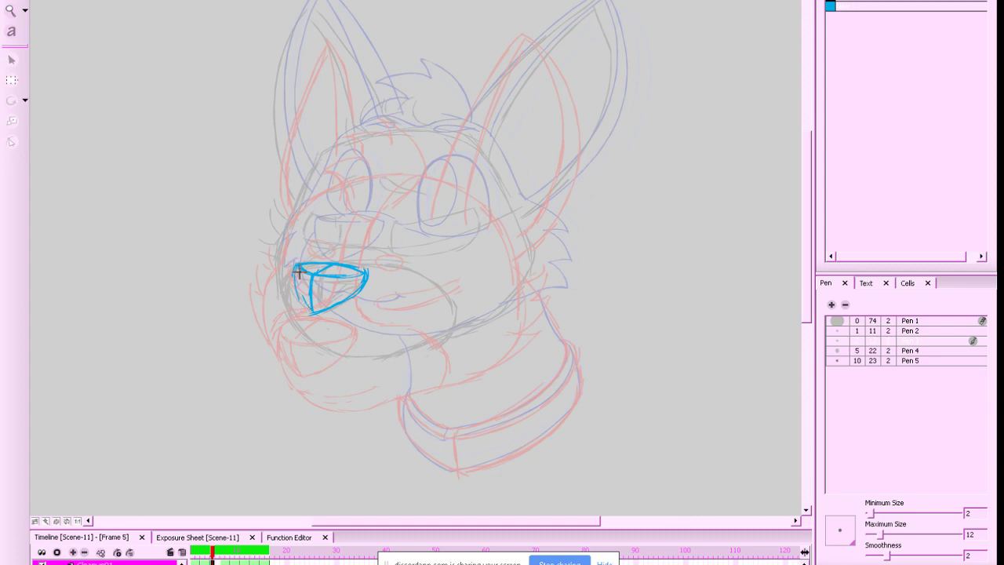
Erase the loose strokes on the nose's far side and redraw that edge down to the tip
{"action": "key", "text": "alt+e"}
{"action": "left_click_drag", "start_coordinate": [291, 265], "coordinate": [289, 295]}
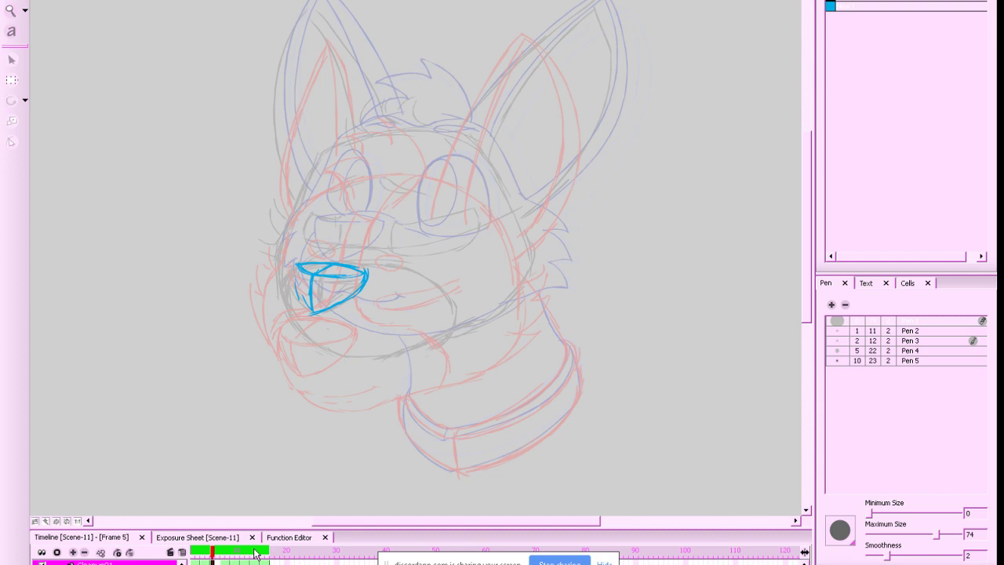
{"action": "key", "text": "alt+b"}
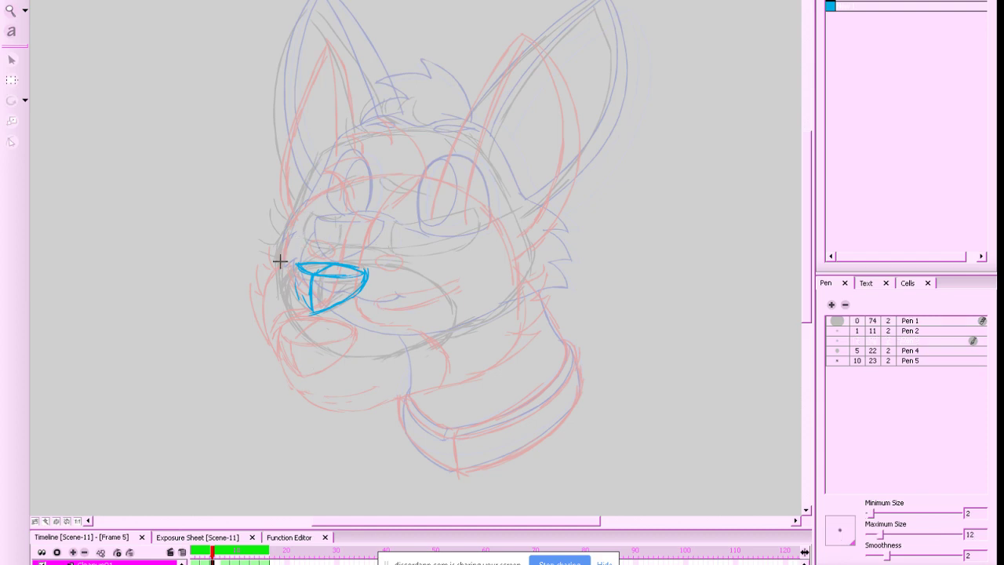
{"action": "left_click_drag", "start_coordinate": [296, 264], "coordinate": [300, 300]}
{"action": "left_click_drag", "start_coordinate": [297, 264], "coordinate": [302, 298]}
{"action": "key", "text": "alt+e"}
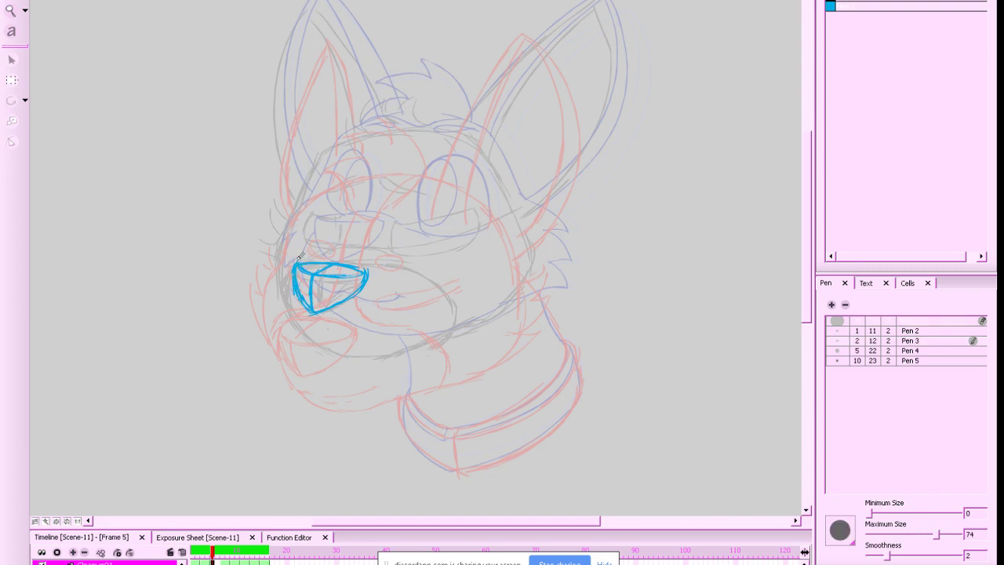
{"action": "key", "text": "b"}
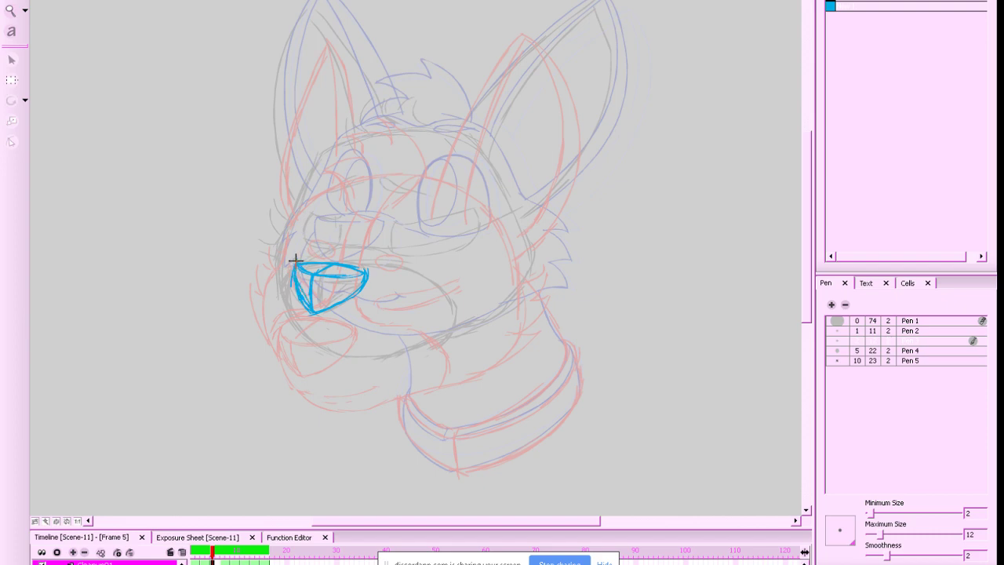
Strengthen the nose's upper contour with the brush, turn off the onion skin and tidy the lines with the eraser
{"action": "key", "text": "b"}
{"action": "key", "text": "b"}
{"action": "key", "text": "b"}
{"action": "mouse_move", "coordinate": [298, 258]}
{"action": "left_mouse_down"}
{"action": "mouse_move", "coordinate": [302, 310]}
{"action": "mouse_move", "coordinate": [368, 280]}
{"action": "left_mouse_up"}
{"action": "key", "text": "alt+b"}
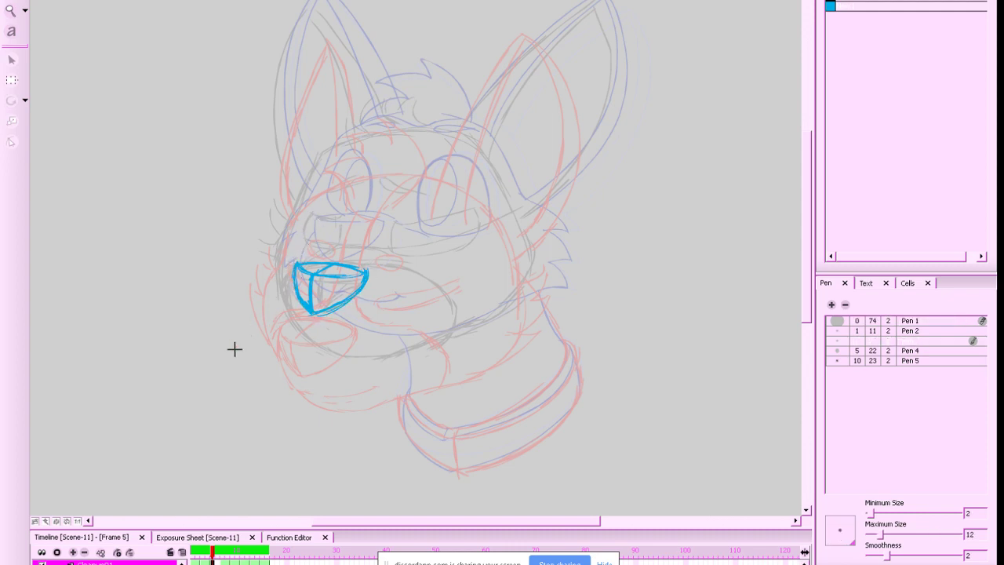
{"action": "key", "text": "alt+shift+o"}
{"action": "key", "text": "alt+e"}
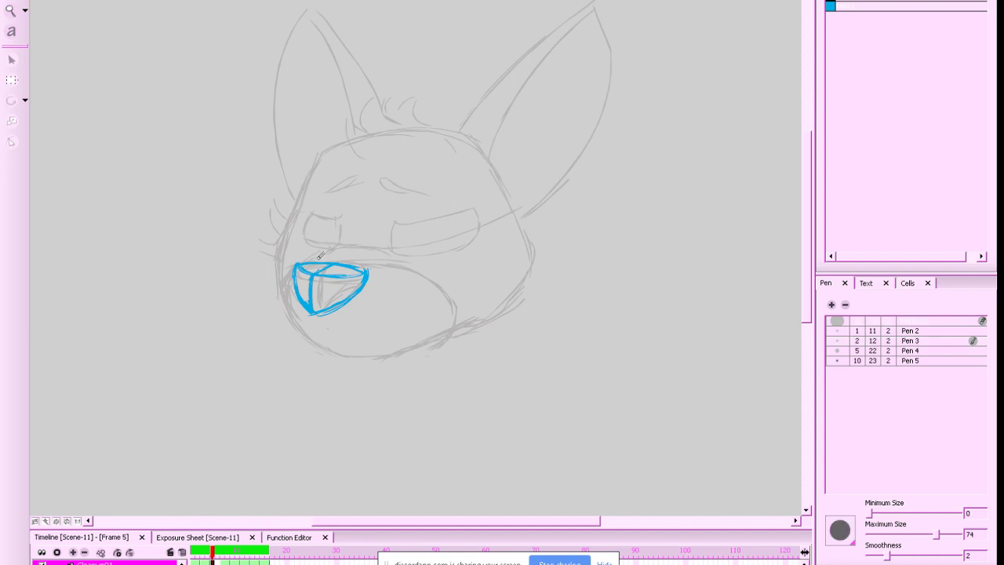
{"action": "key", "text": "b"}
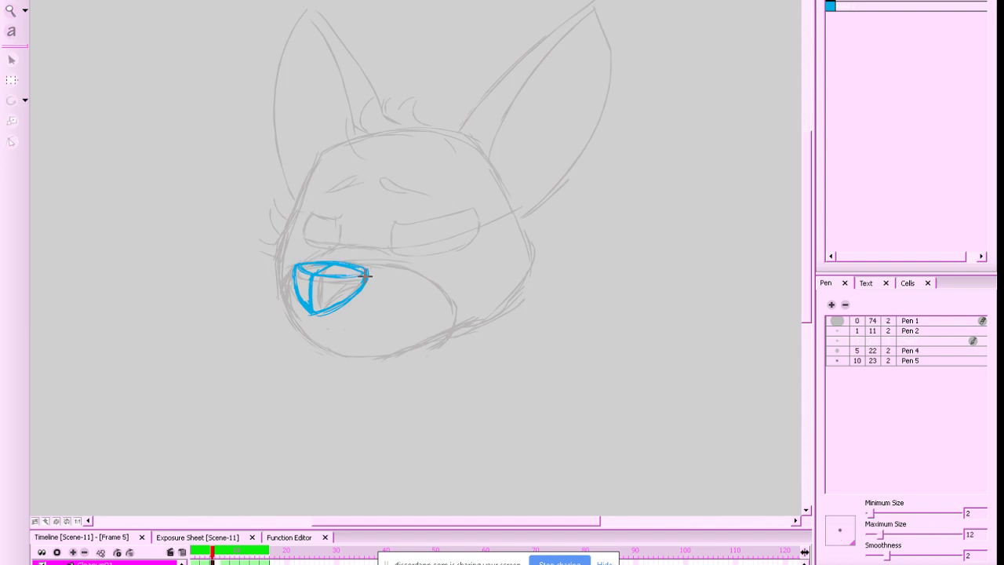
Draw the muzzle's top line above the nose, comparing its position with the drawing on frame 4
{"action": "left_click_drag", "start_coordinate": [213, 552], "coordinate": [213, 551]}
{"action": "left_click_drag", "start_coordinate": [313, 258], "coordinate": [392, 267]}
{"action": "left_click", "coordinate": [208, 554]}
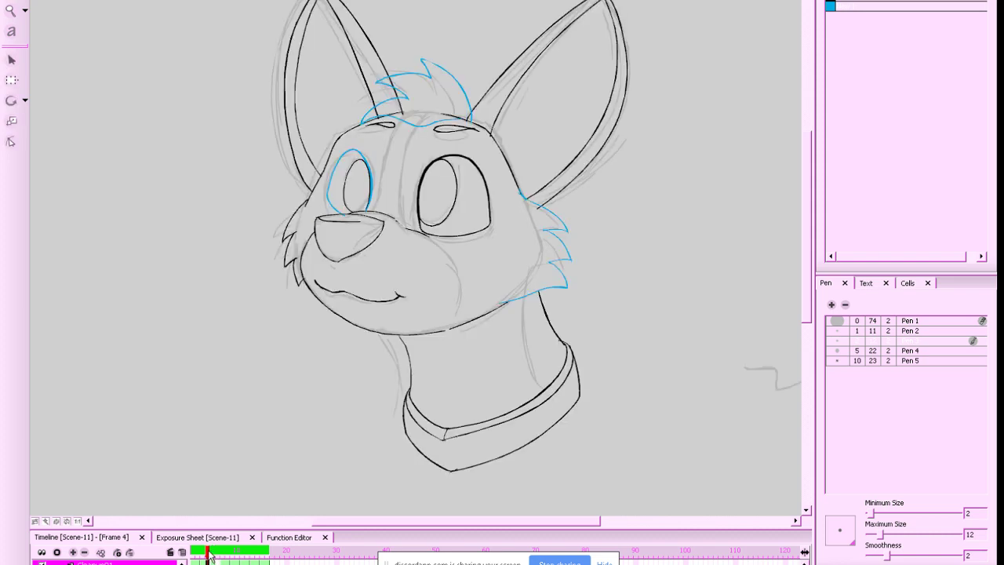
{"action": "left_click_drag", "start_coordinate": [209, 553], "coordinate": [213, 554]}
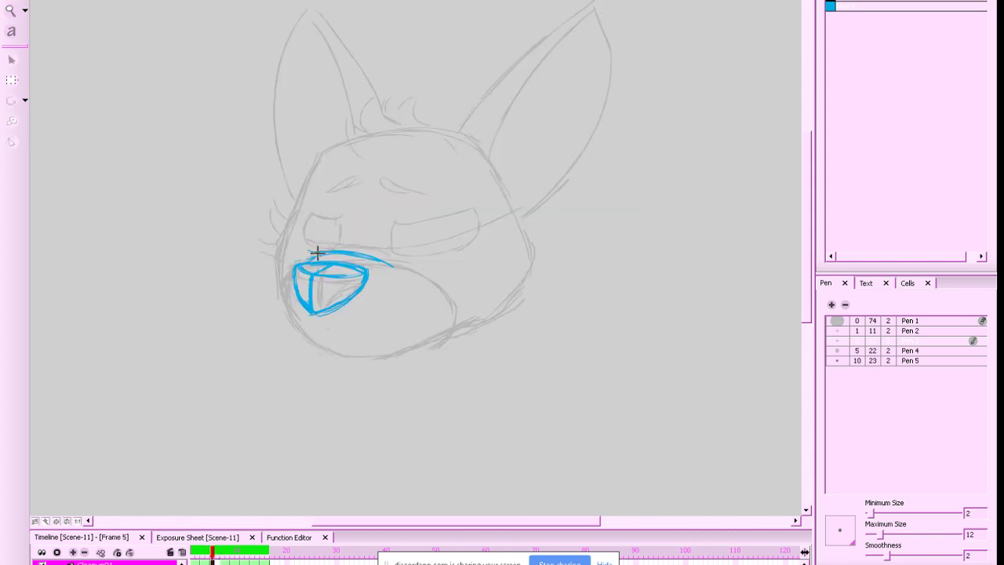
{"action": "mouse_move", "coordinate": [316, 253]}
{"action": "left_mouse_down"}
{"action": "mouse_move", "coordinate": [300, 242]}
{"action": "mouse_move", "coordinate": [285, 255]}
{"action": "left_mouse_up"}
{"action": "left_click_drag", "start_coordinate": [222, 552], "coordinate": [212, 553]}
Draw the curved cheek side of the muzzle from the bridge down to the jaw
{"action": "mouse_move", "coordinate": [396, 261]}
{"action": "left_mouse_down"}
{"action": "mouse_move", "coordinate": [459, 269]}
{"action": "mouse_move", "coordinate": [419, 269]}
{"action": "mouse_move", "coordinate": [469, 282]}
{"action": "mouse_move", "coordinate": [436, 282]}
{"action": "mouse_move", "coordinate": [464, 320]}
{"action": "mouse_move", "coordinate": [449, 282]}
{"action": "mouse_move", "coordinate": [432, 347]}
{"action": "mouse_move", "coordinate": [465, 306]}
{"action": "mouse_move", "coordinate": [440, 341]}
{"action": "mouse_move", "coordinate": [449, 266]}
{"action": "left_mouse_up"}
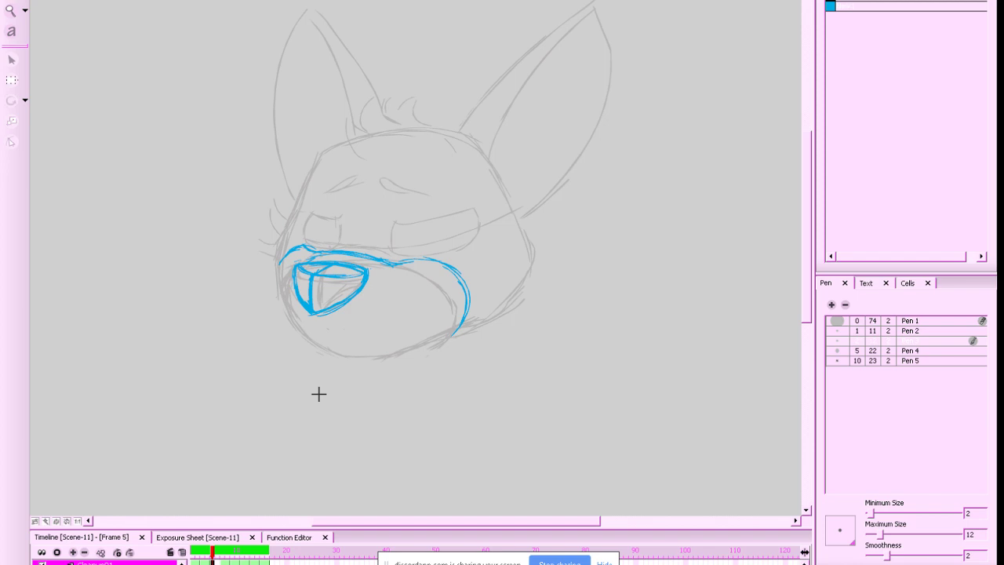
{"action": "left_click_drag", "start_coordinate": [401, 263], "coordinate": [460, 279]}
{"action": "left_click_drag", "start_coordinate": [215, 555], "coordinate": [213, 556]}
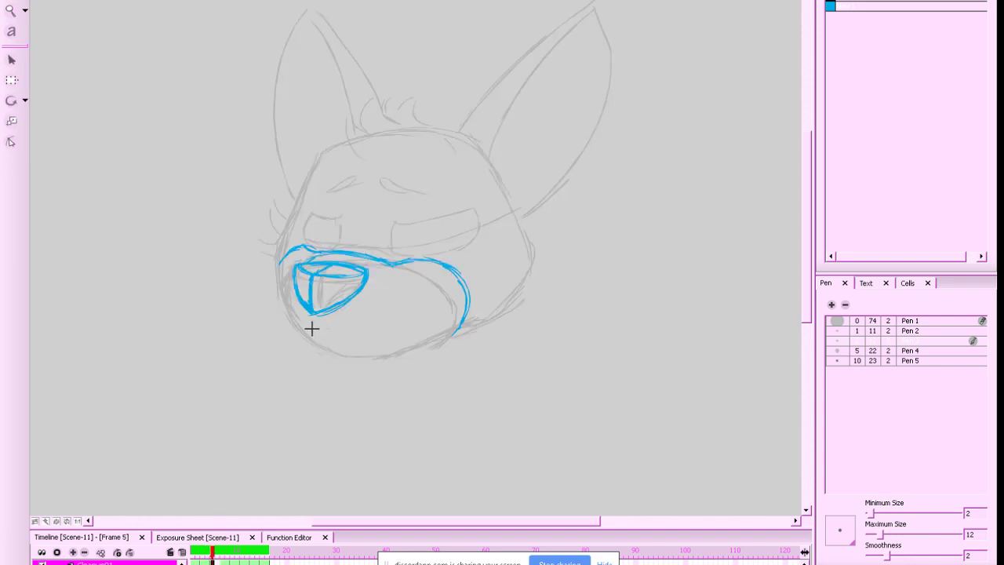
Draw the smiling mouth line below the nose and refine its front end
{"action": "mouse_move", "coordinate": [311, 328]}
{"action": "left_mouse_down"}
{"action": "mouse_move", "coordinate": [344, 338]}
{"action": "mouse_move", "coordinate": [324, 334]}
{"action": "mouse_move", "coordinate": [379, 321]}
{"action": "mouse_move", "coordinate": [354, 340]}
{"action": "mouse_move", "coordinate": [328, 340]}
{"action": "mouse_move", "coordinate": [367, 340]}
{"action": "mouse_move", "coordinate": [396, 314]}
{"action": "mouse_move", "coordinate": [355, 340]}
{"action": "mouse_move", "coordinate": [313, 328]}
{"action": "mouse_move", "coordinate": [404, 315]}
{"action": "left_mouse_up"}
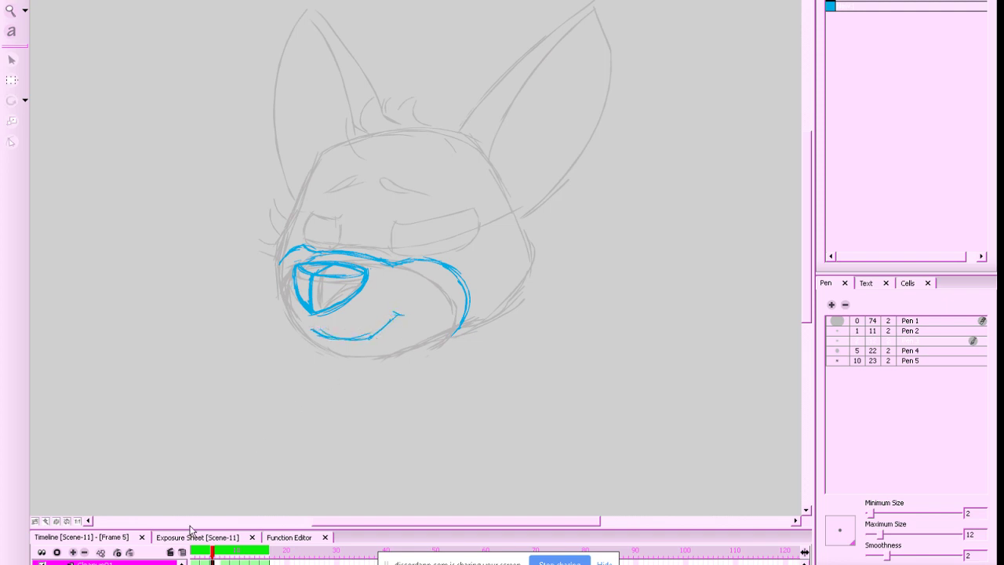
{"action": "left_click_drag", "start_coordinate": [216, 552], "coordinate": [212, 552]}
{"action": "mouse_move", "coordinate": [311, 323]}
{"action": "left_mouse_down"}
{"action": "mouse_move", "coordinate": [352, 338]}
{"action": "mouse_move", "coordinate": [304, 328]}
{"action": "mouse_move", "coordinate": [315, 330]}
{"action": "mouse_move", "coordinate": [284, 302]}
{"action": "mouse_move", "coordinate": [301, 302]}
{"action": "mouse_move", "coordinate": [286, 305]}
{"action": "mouse_move", "coordinate": [310, 334]}
{"action": "mouse_move", "coordinate": [318, 331]}
{"action": "mouse_move", "coordinate": [287, 296]}
{"action": "mouse_move", "coordinate": [307, 325]}
{"action": "left_mouse_up"}
{"action": "key", "text": "alt+e"}
{"action": "key", "text": "alt+b"}
Check the muzzle against frame 4 and draw its front contour from the bridge down towards the chin on frame 5
{"action": "left_click", "coordinate": [209, 554]}
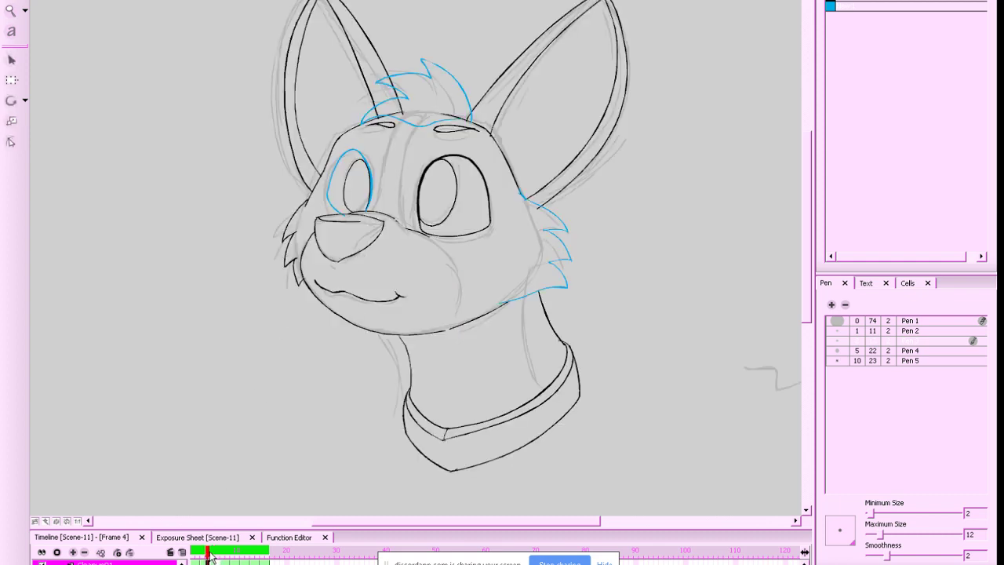
{"action": "mouse_move", "coordinate": [209, 553]}
{"action": "left_mouse_down"}
{"action": "mouse_move", "coordinate": [223, 553]}
{"action": "mouse_move", "coordinate": [207, 554]}
{"action": "mouse_move", "coordinate": [222, 553]}
{"action": "mouse_move", "coordinate": [214, 538]}
{"action": "left_mouse_up"}
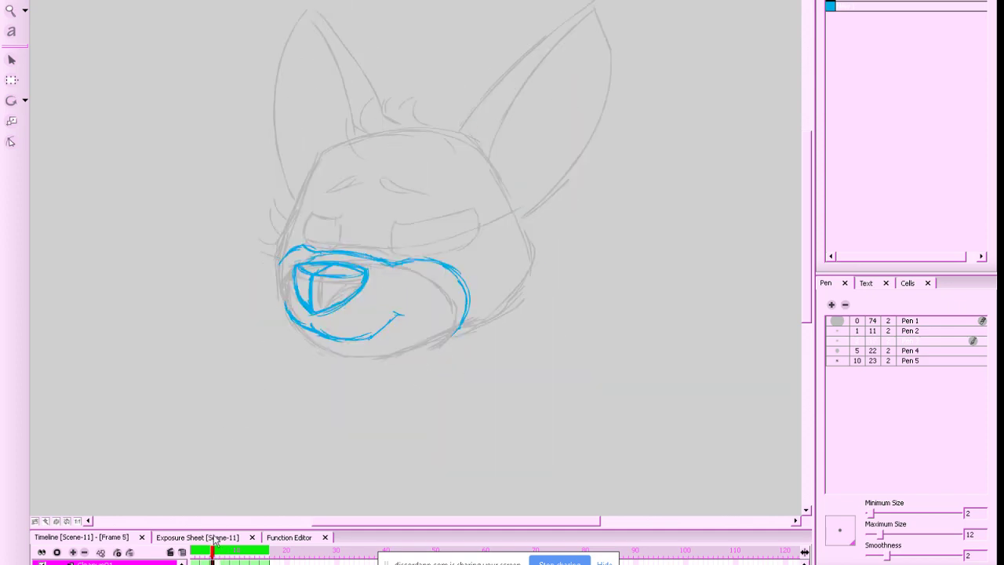
{"action": "left_click_drag", "start_coordinate": [290, 244], "coordinate": [279, 268]}
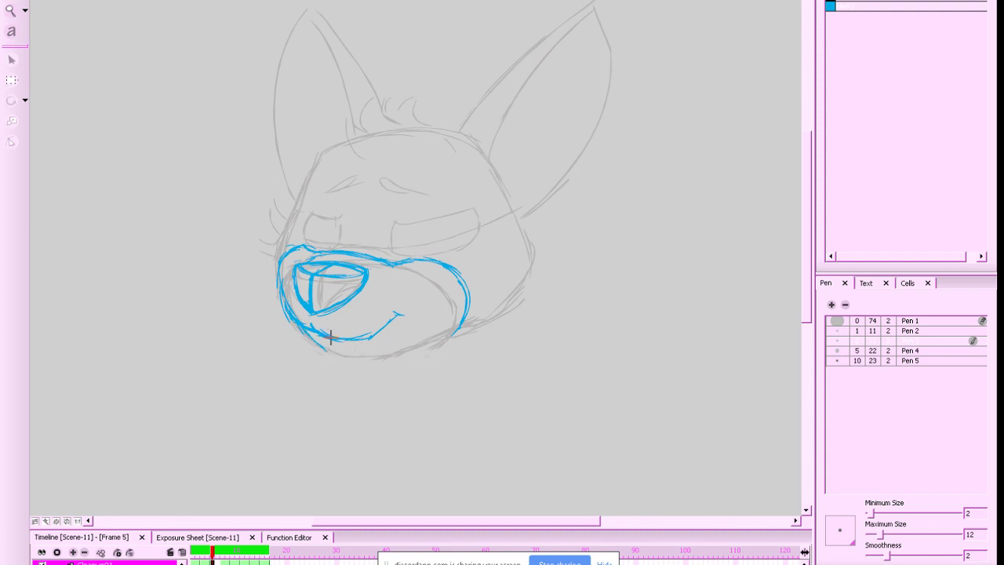
Draw the chin and the underside of the jaw from the front of the muzzle back to the cheek
{"action": "mouse_move", "coordinate": [297, 329]}
{"action": "left_mouse_down"}
{"action": "mouse_move", "coordinate": [345, 360]}
{"action": "mouse_move", "coordinate": [311, 346]}
{"action": "mouse_move", "coordinate": [359, 360]}
{"action": "left_mouse_up"}
{"action": "key", "text": "alt+e"}
{"action": "key", "text": "alt+b"}
{"action": "mouse_move", "coordinate": [301, 334]}
{"action": "left_mouse_down"}
{"action": "mouse_move", "coordinate": [322, 351]}
{"action": "mouse_move", "coordinate": [372, 363]}
{"action": "mouse_move", "coordinate": [363, 360]}
{"action": "mouse_move", "coordinate": [452, 335]}
{"action": "left_mouse_up"}
{"action": "left_click_drag", "start_coordinate": [392, 361], "coordinate": [479, 324]}
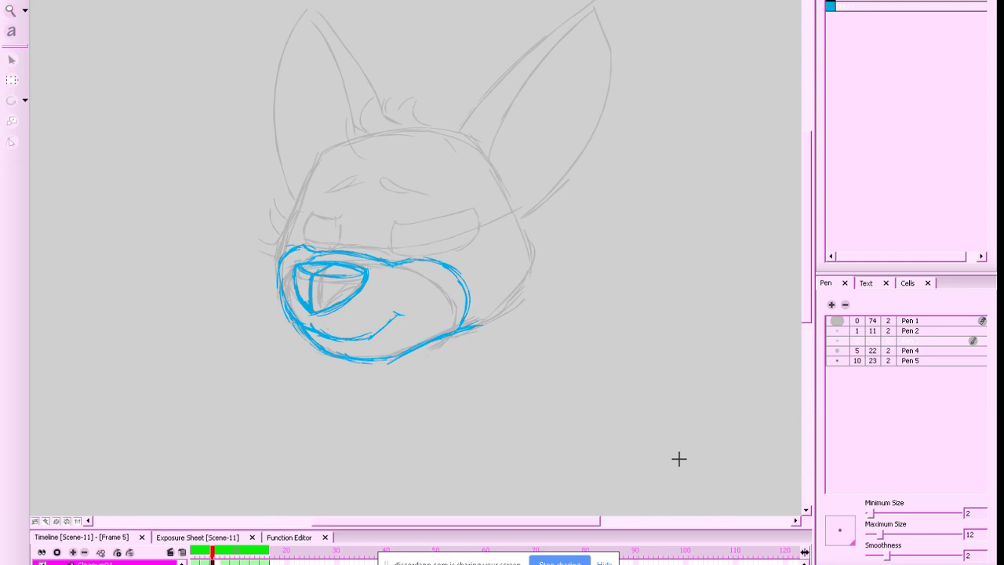
Compare with the drawing on frame 3 and draw the rounded near-cheek contour from the ear base down to the jaw on frame 5
{"action": "key", "text": "f"}
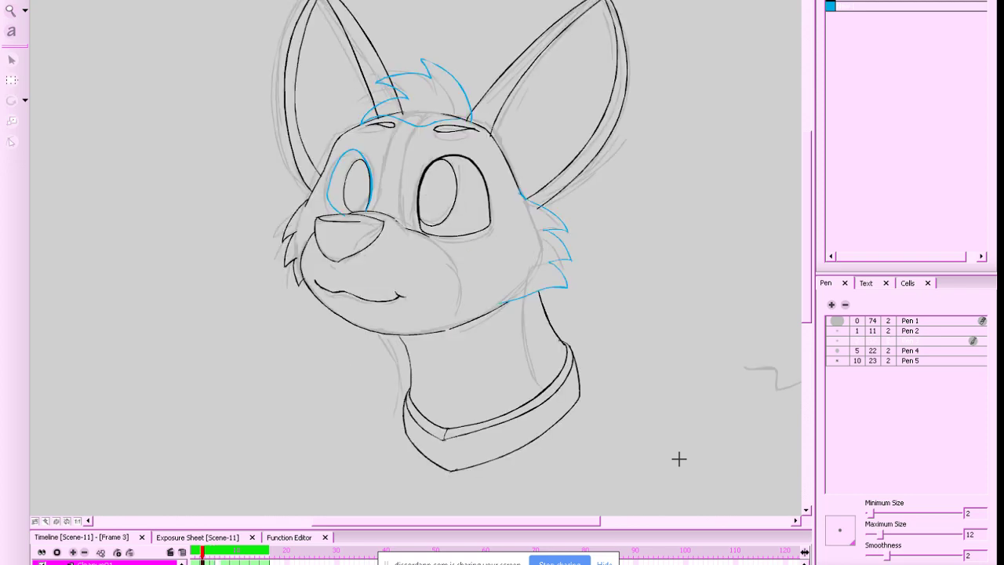
{"action": "key", "text": "g"}
{"action": "key", "text": "f"}
{"action": "key", "text": "g"}
{"action": "key", "text": "f"}
{"action": "key", "text": "shift+period"}
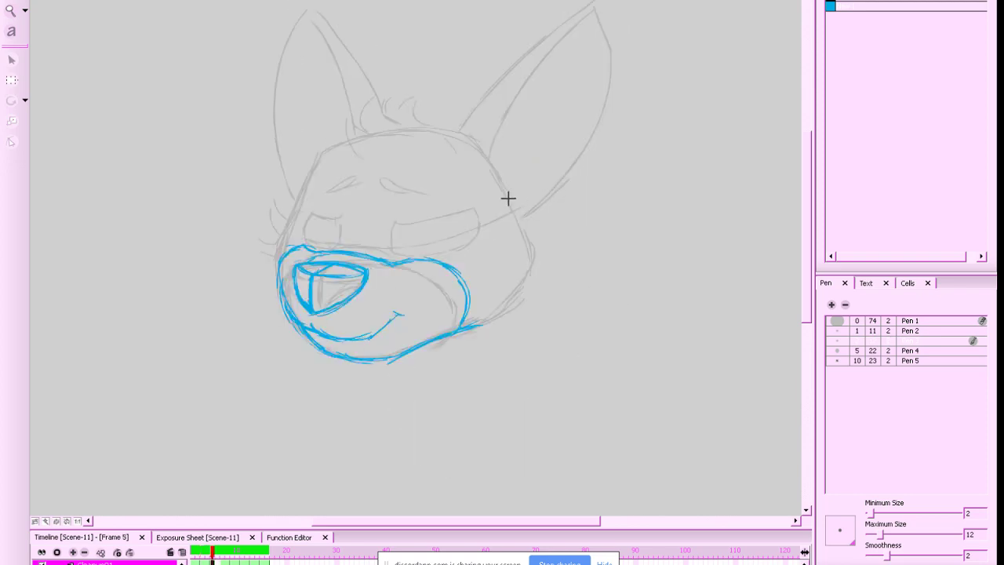
{"action": "left_click_drag", "start_coordinate": [511, 206], "coordinate": [531, 267]}
{"action": "key", "text": "ctrl+z"}
{"action": "key", "text": "f"}
{"action": "key", "text": "g"}
{"action": "mouse_move", "coordinate": [513, 212]}
{"action": "left_mouse_down"}
{"action": "mouse_move", "coordinate": [531, 240]}
{"action": "mouse_move", "coordinate": [474, 325]}
{"action": "left_mouse_up"}
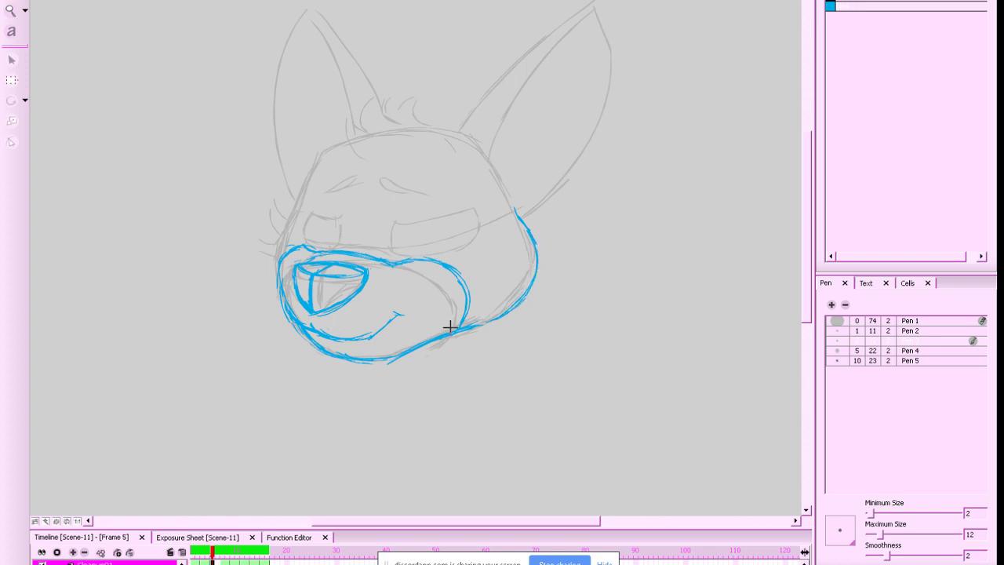
Erase the lower part of the near-cheek contour where it meets the jawline
{"action": "key", "text": "f"}
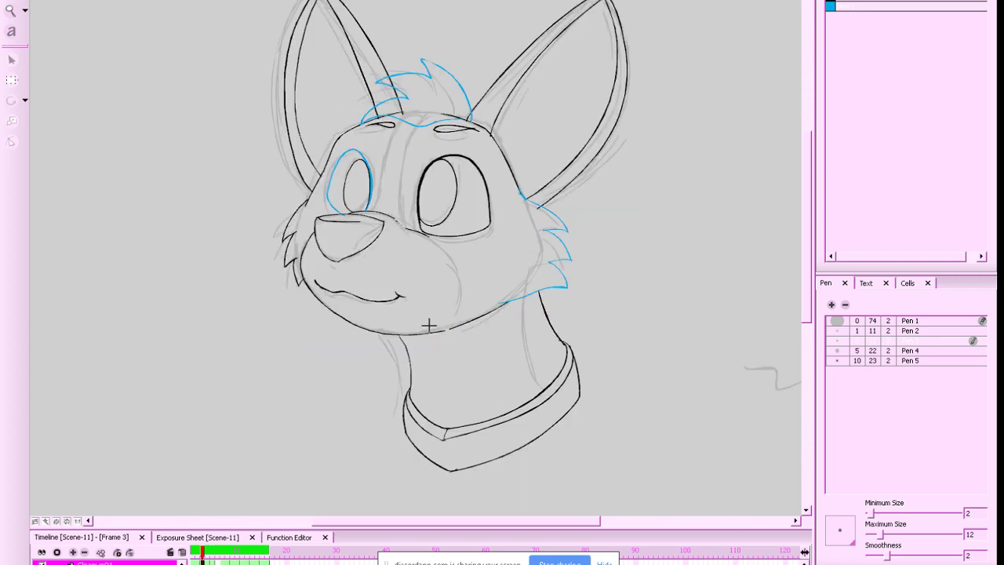
{"action": "key", "text": "g"}
{"action": "key", "text": "g"}
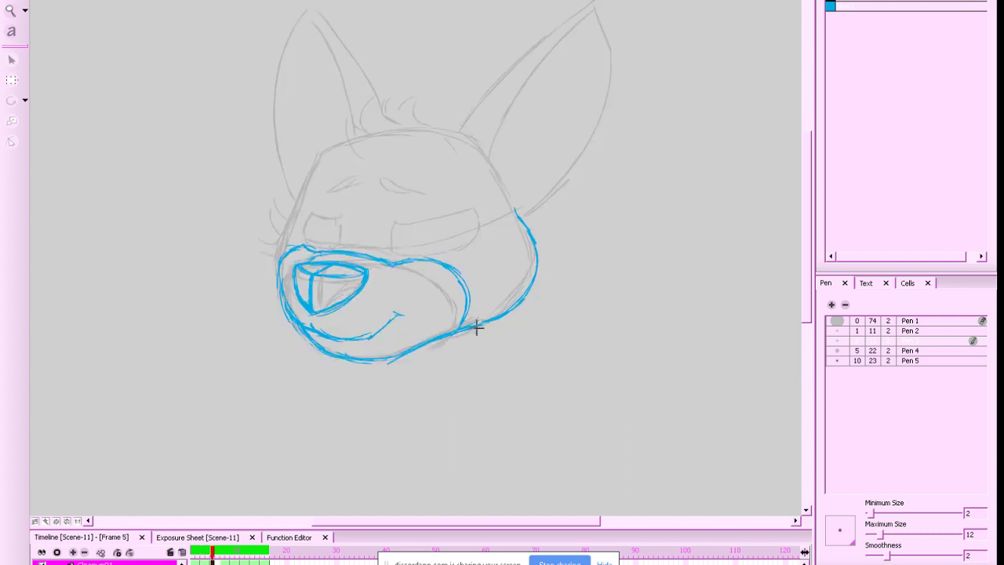
{"action": "key", "text": "alt+e"}
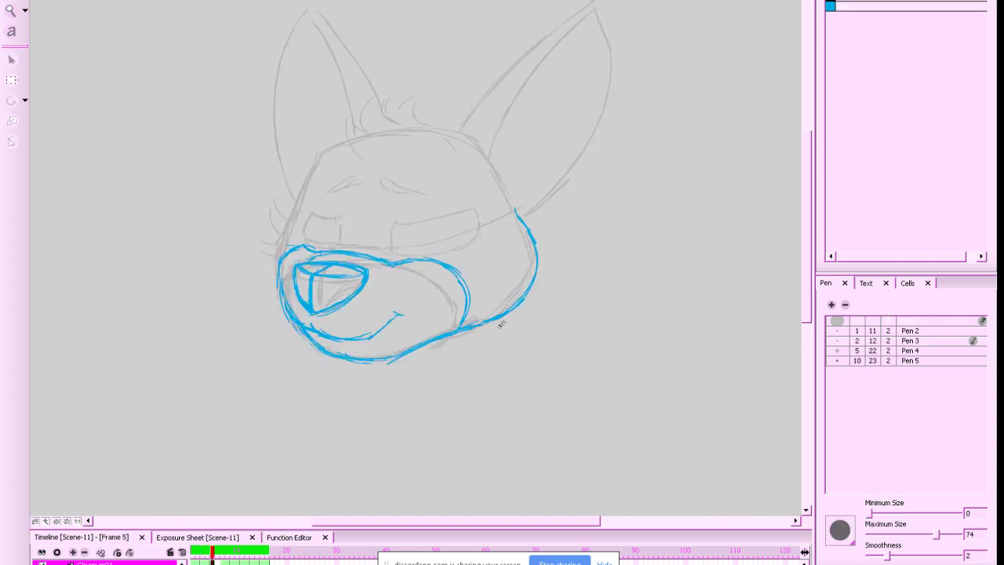
{"action": "key", "text": "f"}
{"action": "mouse_move", "coordinate": [520, 303]}
{"action": "left_mouse_down"}
{"action": "mouse_move", "coordinate": [485, 320]}
{"action": "mouse_move", "coordinate": [520, 309]}
{"action": "left_mouse_up"}
{"action": "key", "text": "g"}
Draw the lowest pointed fur tuft on the near cheek, extending the jawline outwards
{"action": "key", "text": "alt+b"}
{"action": "key", "text": "ctrl+z"}
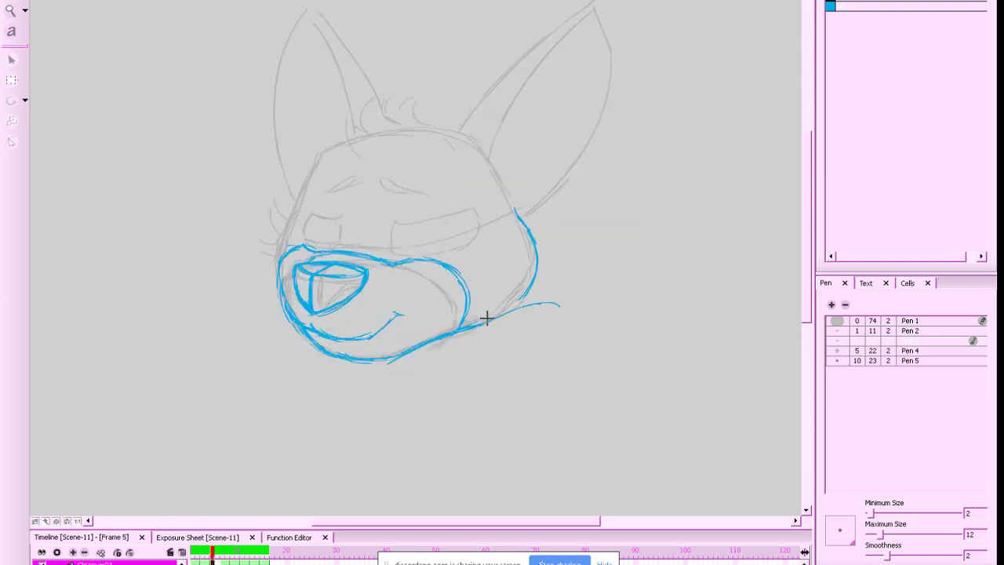
{"action": "key", "text": "ctrl+z"}
{"action": "mouse_move", "coordinate": [473, 326]}
{"action": "left_mouse_down"}
{"action": "mouse_move", "coordinate": [551, 319]}
{"action": "mouse_move", "coordinate": [533, 299]}
{"action": "mouse_move", "coordinate": [499, 314]}
{"action": "mouse_move", "coordinate": [538, 305]}
{"action": "mouse_move", "coordinate": [540, 278]}
{"action": "mouse_move", "coordinate": [551, 296]}
{"action": "mouse_move", "coordinate": [483, 320]}
{"action": "left_mouse_up"}
{"action": "key", "text": "ctrl+z"}
{"action": "key", "text": "ctrl+z"}
{"action": "key", "text": "f"}
{"action": "key", "text": "g"}
{"action": "key", "text": "period"}
{"action": "key", "text": "comma"}
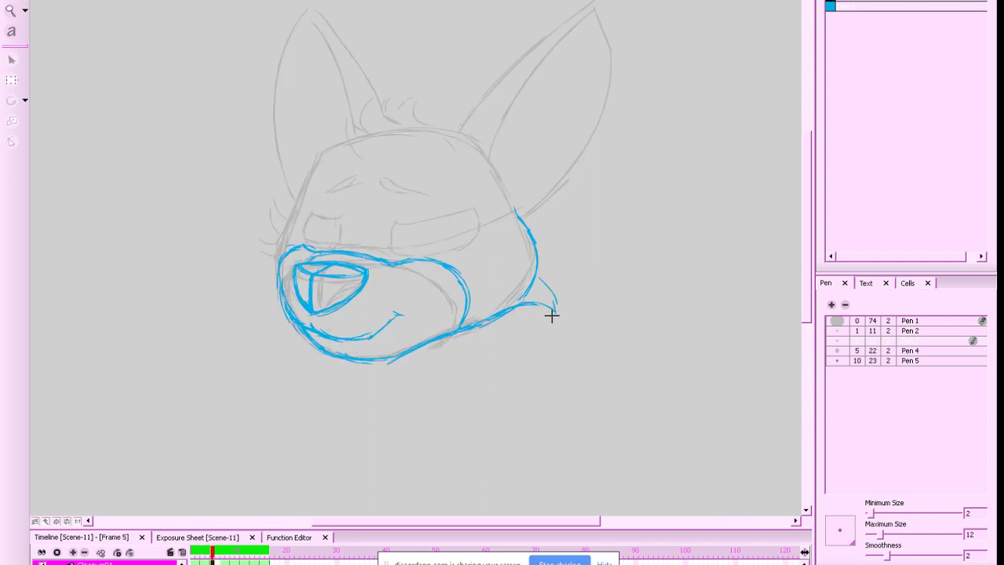
{"action": "key", "text": "period"}
{"action": "key", "text": "comma"}
Draw the upper two fur tufts on the far cheek, checking their placement against the neighbouring frames
{"action": "left_click_drag", "start_coordinate": [295, 210], "coordinate": [273, 218]}
{"action": "key", "text": "comma"}
{"action": "key", "text": "period"}
{"action": "key", "text": "comma"}
{"action": "key", "text": "period"}
{"action": "key", "text": "comma"}
{"action": "key", "text": "period"}
{"action": "mouse_move", "coordinate": [296, 218]}
{"action": "left_mouse_down"}
{"action": "mouse_move", "coordinate": [254, 230]}
{"action": "mouse_move", "coordinate": [297, 213]}
{"action": "mouse_move", "coordinate": [254, 232]}
{"action": "mouse_move", "coordinate": [311, 249]}
{"action": "mouse_move", "coordinate": [287, 236]}
{"action": "left_mouse_up"}
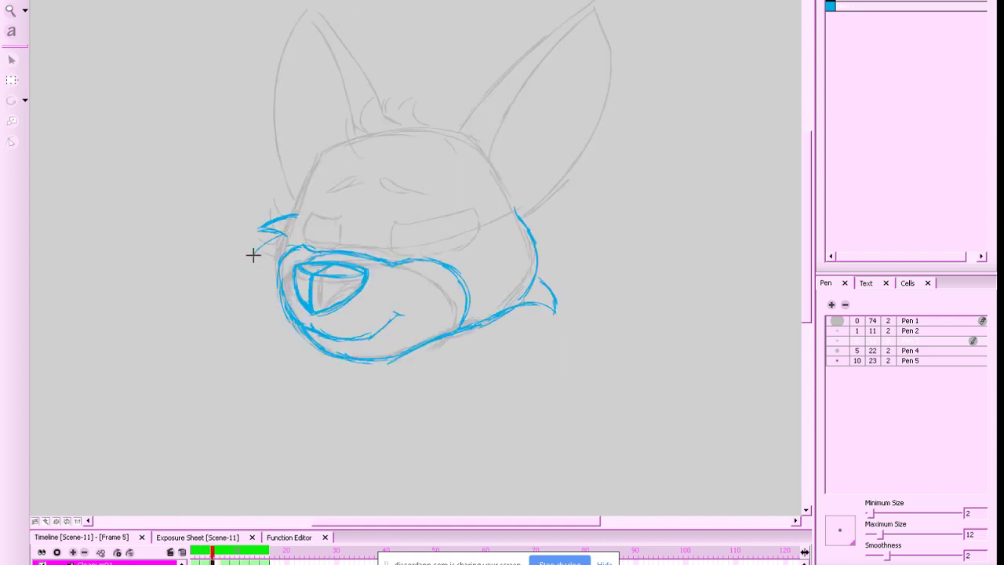
{"action": "left_click_drag", "start_coordinate": [253, 255], "coordinate": [294, 236]}
Draw the third, lowest fur tuft on the far cheek beside the muzzle, comparing it with the adjacent drawings
{"action": "key", "text": "f"}
{"action": "key", "text": "g"}
{"action": "left_click_drag", "start_coordinate": [278, 259], "coordinate": [257, 281]}
{"action": "key", "text": "ctrl+z"}
{"action": "key", "text": "ctrl+z"}
{"action": "left_click_drag", "start_coordinate": [256, 280], "coordinate": [269, 281]}
{"action": "key", "text": "f"}
{"action": "key", "text": "g"}
{"action": "key", "text": "g"}
{"action": "key", "text": "f"}
{"action": "key", "text": "f"}
{"action": "key", "text": "g"}
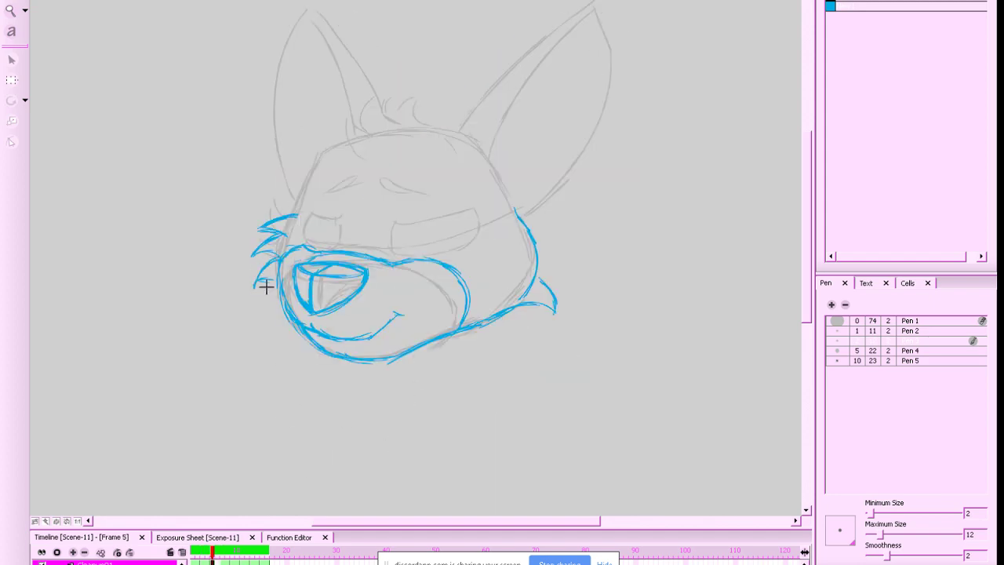
Flip between the drawings on frames 3, 5 and 7 to check how the head and cheek fur move
{"action": "key", "text": "g"}
{"action": "key", "text": "g"}
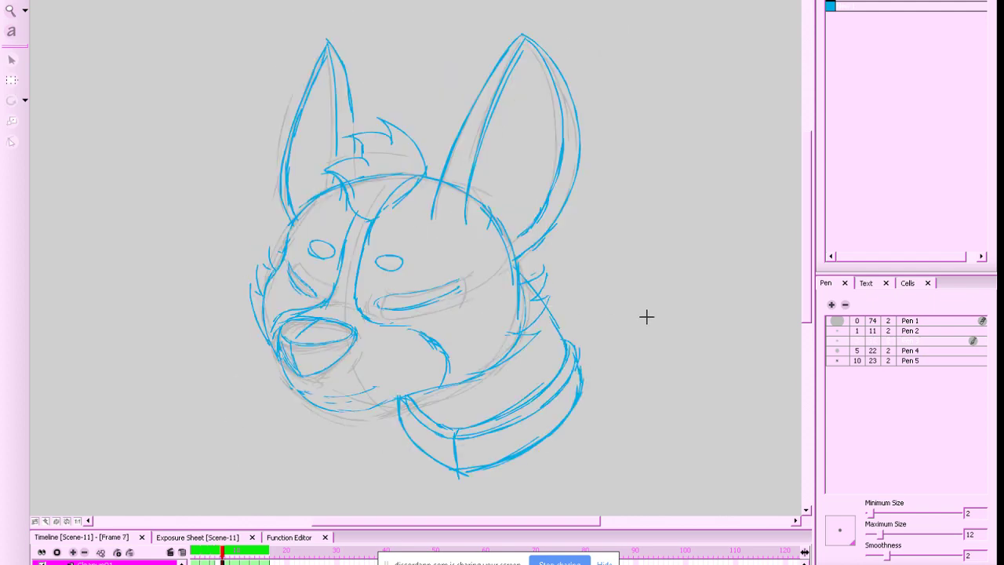
{"action": "key", "text": "f"}
{"action": "key", "text": "f"}
{"action": "key", "text": "g"}
{"action": "key", "text": "f"}
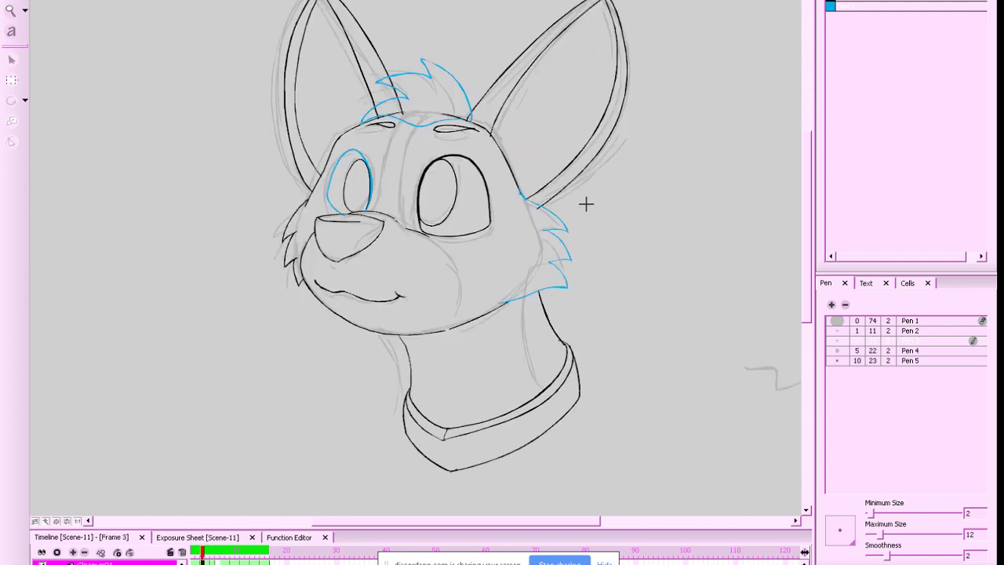
{"action": "key", "text": "g"}
{"action": "key", "text": "f"}
{"action": "key", "text": "g"}
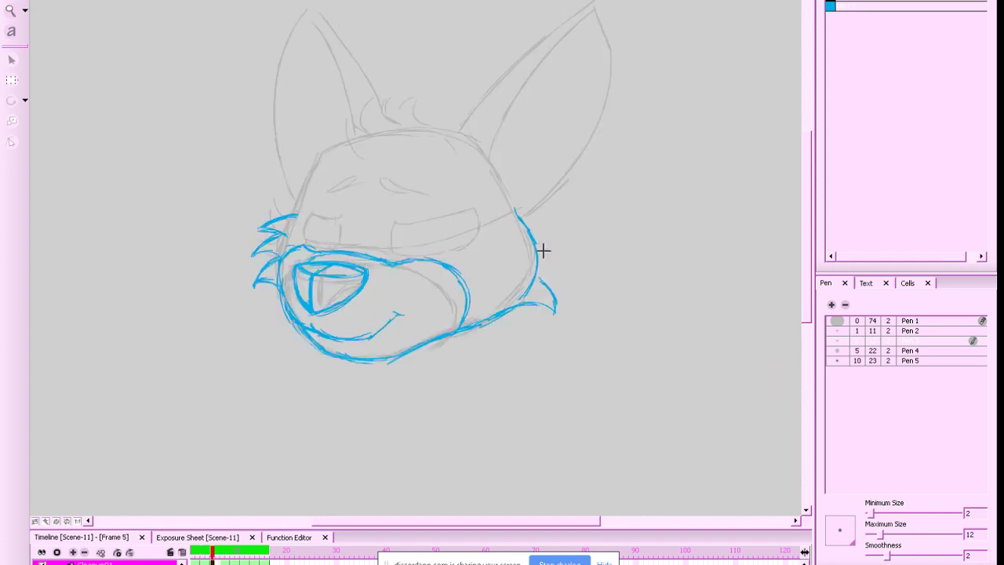
Draw the middle and upper fur tufts on the near cheek, comparing them with the fur on frame 3
{"action": "mouse_move", "coordinate": [567, 261]}
{"action": "left_mouse_down"}
{"action": "mouse_move", "coordinate": [543, 246]}
{"action": "mouse_move", "coordinate": [571, 278]}
{"action": "left_mouse_up"}
{"action": "left_click_drag", "start_coordinate": [571, 276], "coordinate": [537, 288]}
{"action": "key", "text": "f"}
{"action": "key", "text": "g"}
{"action": "key", "text": "f"}
{"action": "key", "text": "g"}
{"action": "left_click_drag", "start_coordinate": [514, 210], "coordinate": [580, 245]}
{"action": "key", "text": "f"}
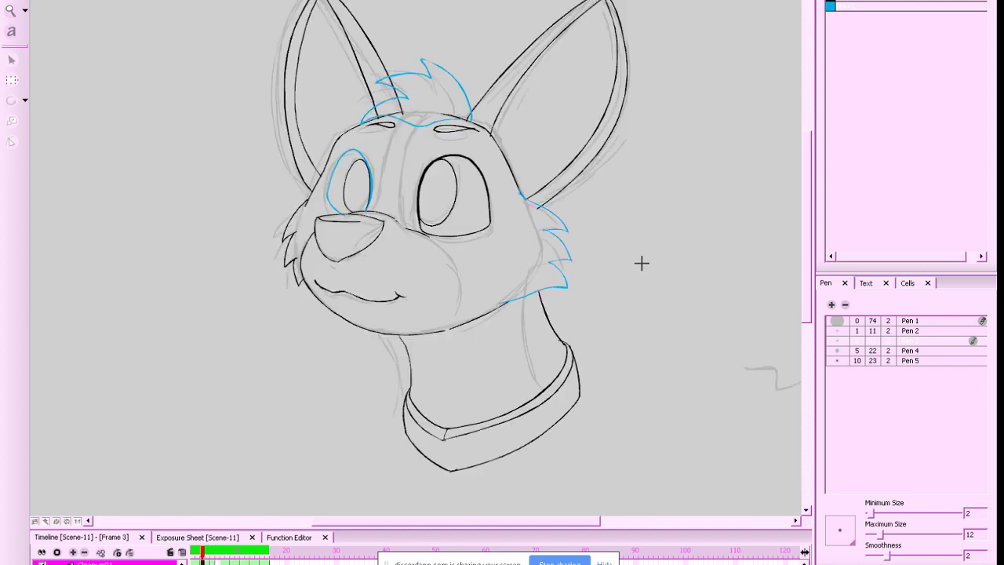
{"action": "key", "text": "g"}
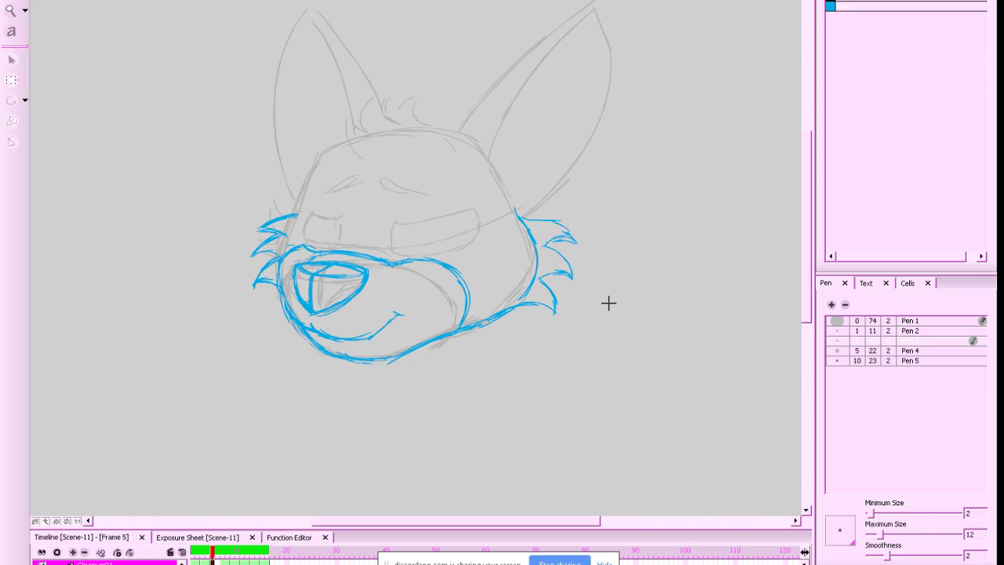
Flip back and forth through frames 1, 3 and 5 to examine the motion of the muzzle and cheek fur
{"action": "key", "text": "g"}
{"action": "key", "text": "f"}
{"action": "key", "text": "f"}
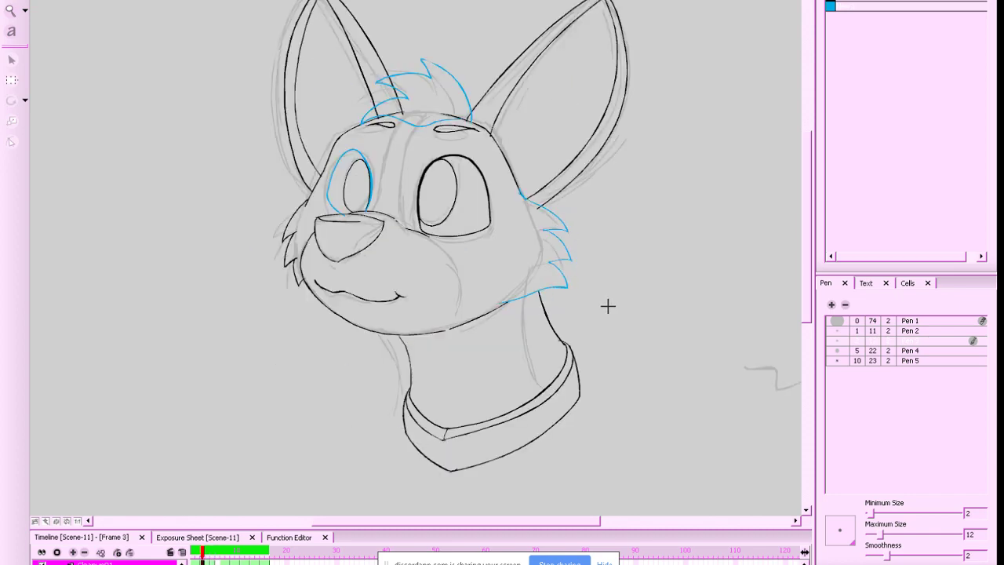
{"action": "key", "text": "g"}
{"action": "key", "text": "g"}
{"action": "key", "text": "f"}
{"action": "key", "text": "f"}
{"action": "key", "text": "f"}
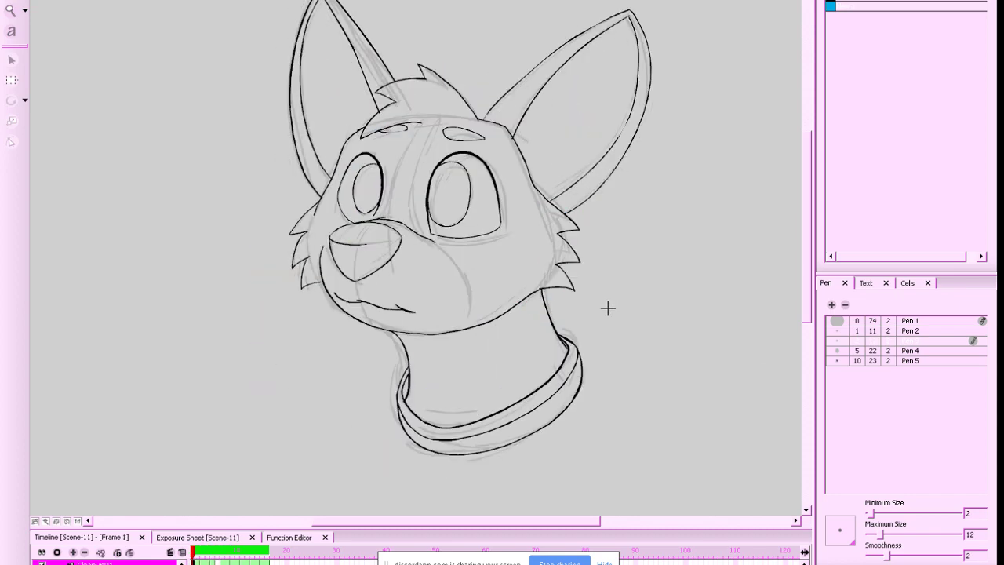
{"action": "key", "text": "g"}
{"action": "key", "text": "g"}
{"action": "key", "text": "g"}
{"action": "key", "text": "f"}
{"action": "key", "text": "f"}
{"action": "key", "text": "f"}
{"action": "key", "text": "g"}
{"action": "key", "text": "g"}
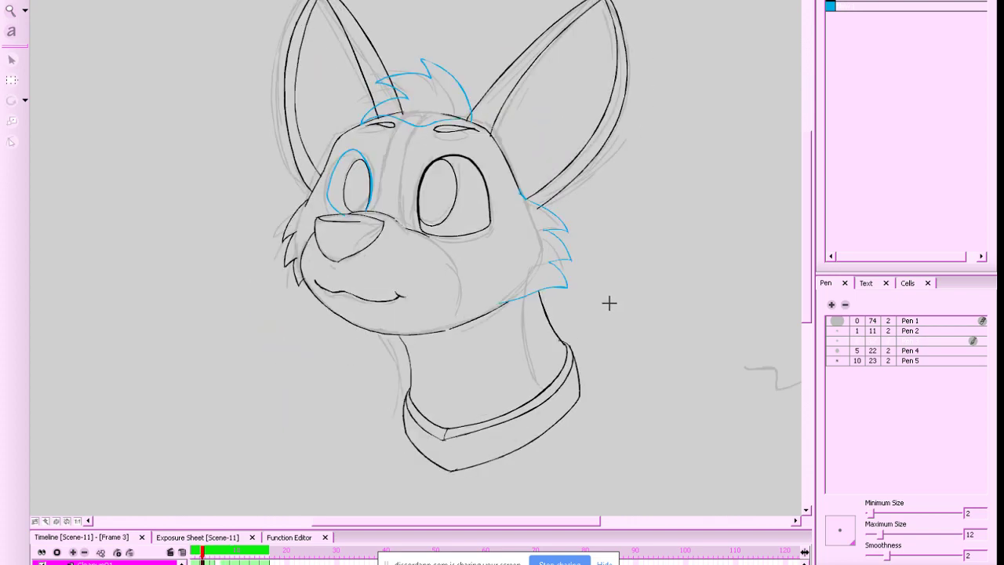
{"action": "key", "text": "f"}
{"action": "key", "text": "g"}
{"action": "key", "text": "f"}
{"action": "key", "text": "g"}
{"action": "key", "text": "f"}
{"action": "key", "text": "g"}
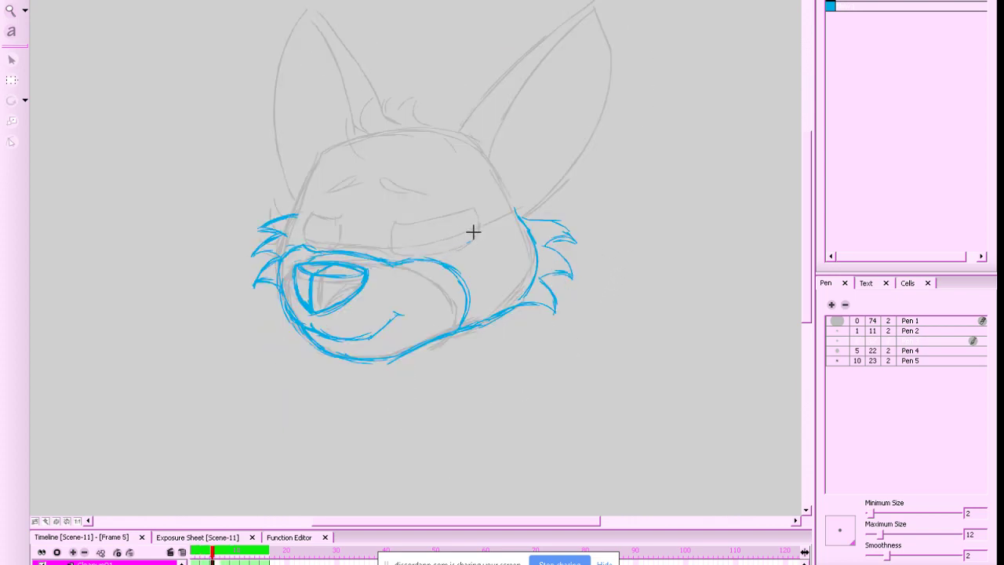
Outline the half-closed near eye with its lower edge, upper lid and both corners
{"action": "left_click_drag", "start_coordinate": [473, 233], "coordinate": [438, 247]}
{"action": "left_click_drag", "start_coordinate": [390, 224], "coordinate": [486, 212]}
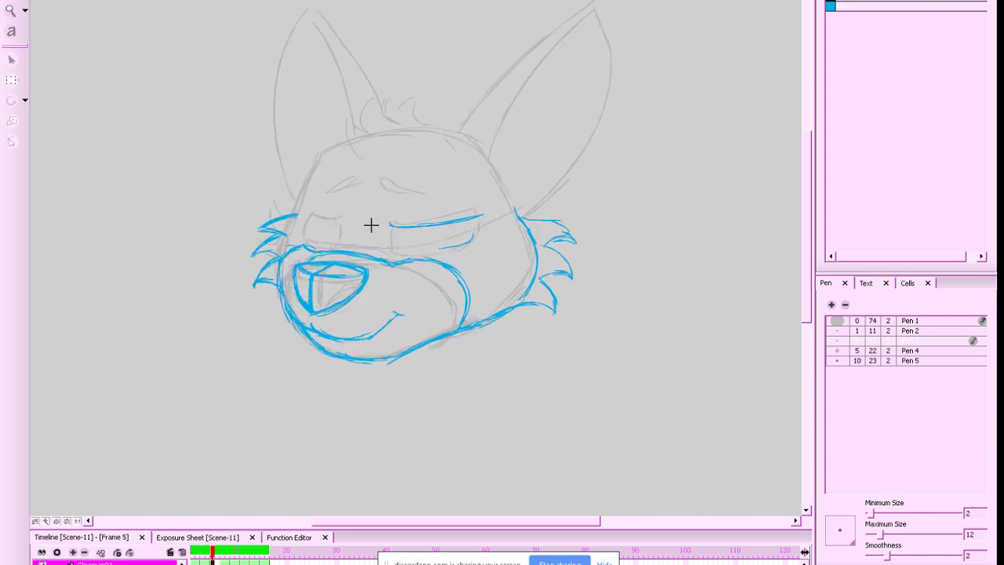
{"action": "mouse_move", "coordinate": [392, 224]}
{"action": "left_mouse_down"}
{"action": "mouse_move", "coordinate": [391, 254]}
{"action": "mouse_move", "coordinate": [394, 225]}
{"action": "mouse_move", "coordinate": [392, 238]}
{"action": "mouse_move", "coordinate": [421, 253]}
{"action": "mouse_move", "coordinate": [403, 249]}
{"action": "mouse_move", "coordinate": [433, 253]}
{"action": "mouse_move", "coordinate": [479, 231]}
{"action": "left_mouse_up"}
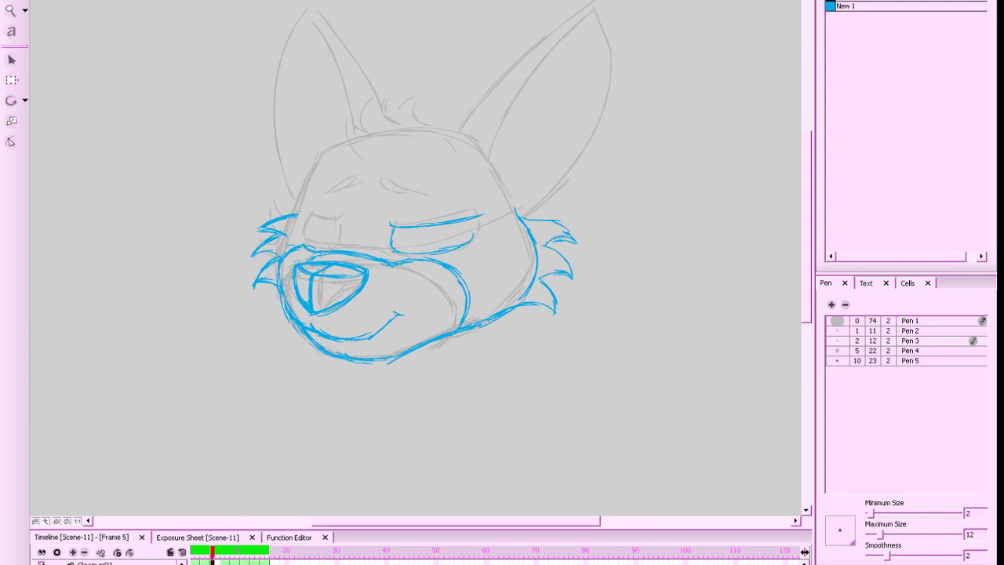
{"action": "left_click_drag", "start_coordinate": [473, 214], "coordinate": [463, 245]}
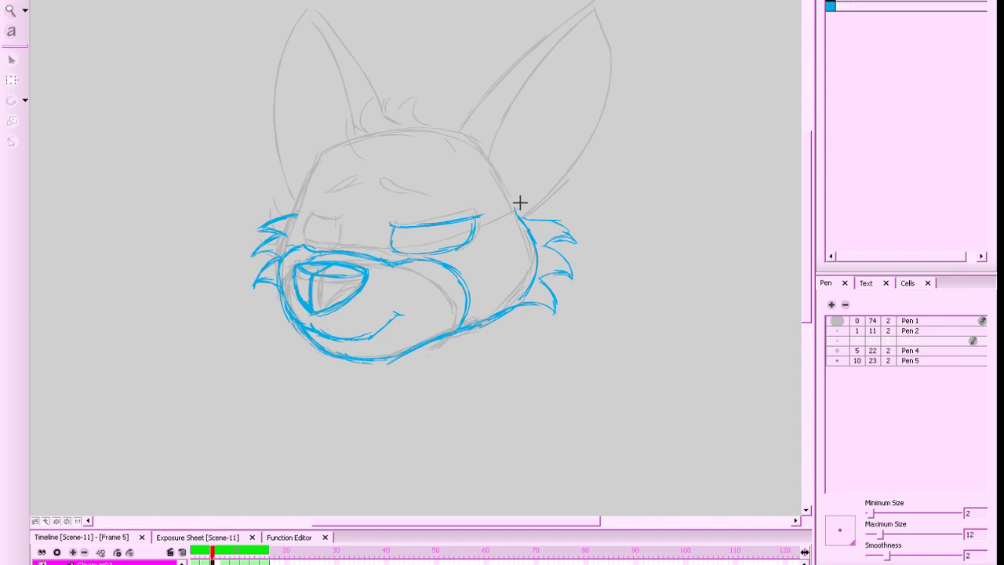
Erase the near eye's upper lid line and redraw it with a steeper slant, using onion skin for reference
{"action": "key", "text": "alt+e"}
{"action": "mouse_move", "coordinate": [404, 225]}
{"action": "left_mouse_down"}
{"action": "mouse_move", "coordinate": [487, 205]}
{"action": "mouse_move", "coordinate": [459, 220]}
{"action": "left_mouse_up"}
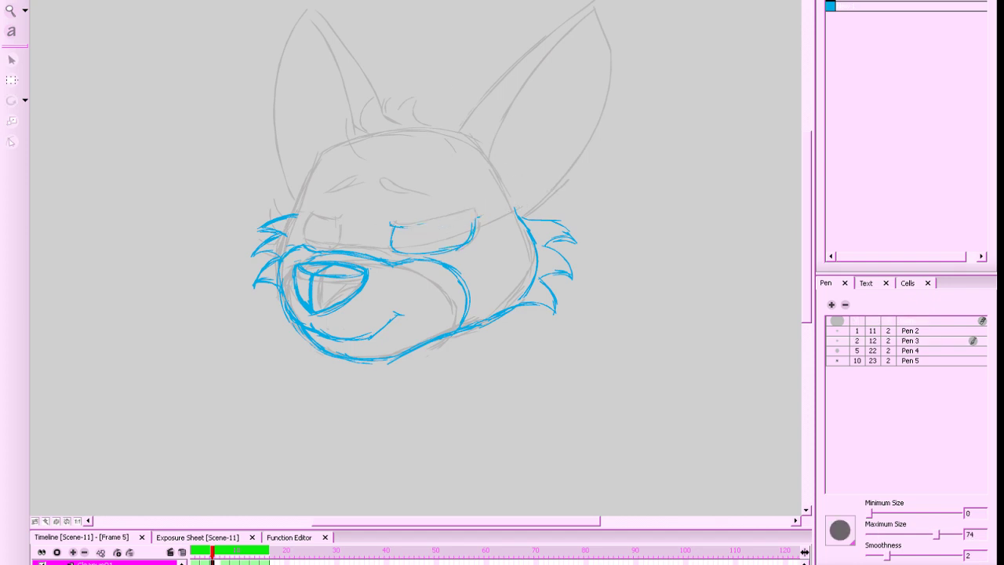
{"action": "key", "text": "alt+o"}
{"action": "key", "text": "alt+b"}
{"action": "mouse_move", "coordinate": [396, 223]}
{"action": "left_mouse_down"}
{"action": "mouse_move", "coordinate": [450, 220]}
{"action": "mouse_move", "coordinate": [477, 204]}
{"action": "mouse_move", "coordinate": [419, 225]}
{"action": "mouse_move", "coordinate": [478, 203]}
{"action": "mouse_move", "coordinate": [466, 218]}
{"action": "mouse_move", "coordinate": [497, 198]}
{"action": "left_mouse_up"}
{"action": "key", "text": "alt+e"}
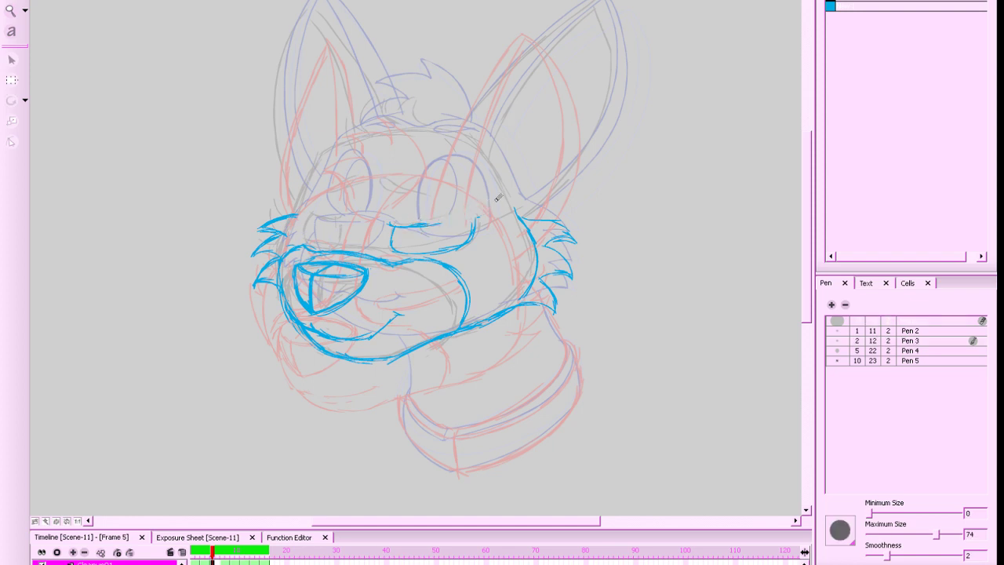
{"action": "key", "text": "alt+b"}
{"action": "left_click_drag", "start_coordinate": [410, 224], "coordinate": [473, 209]}
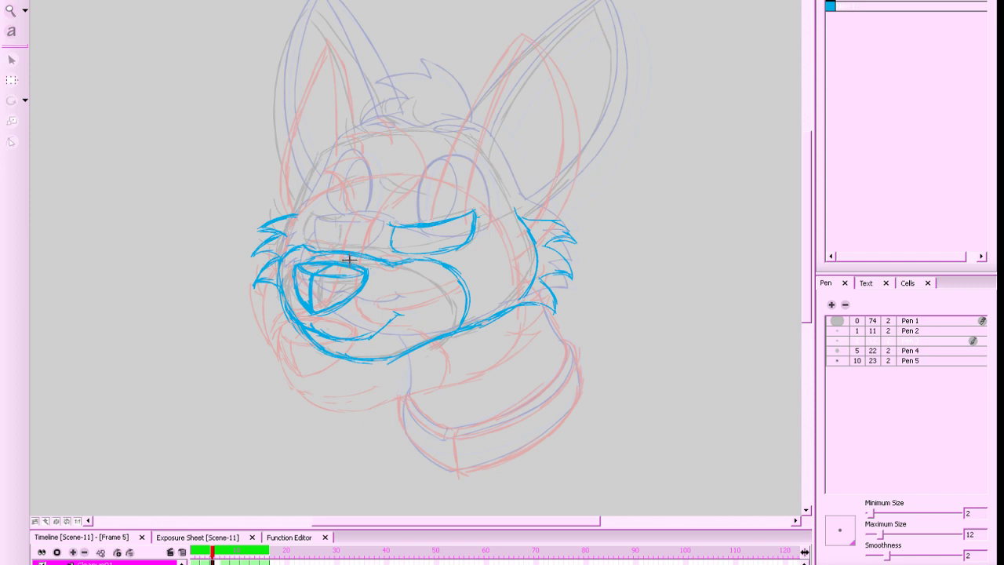
{"action": "key", "text": "alt+e"}
{"action": "key", "text": "alt+b"}
{"action": "mouse_move", "coordinate": [472, 210]}
{"action": "left_mouse_down"}
{"action": "mouse_move", "coordinate": [407, 222]}
{"action": "mouse_move", "coordinate": [459, 208]}
{"action": "mouse_move", "coordinate": [475, 217]}
{"action": "mouse_move", "coordinate": [453, 221]}
{"action": "mouse_move", "coordinate": [473, 211]}
{"action": "mouse_move", "coordinate": [473, 228]}
{"action": "left_mouse_up"}
{"action": "key", "text": "alt+o"}
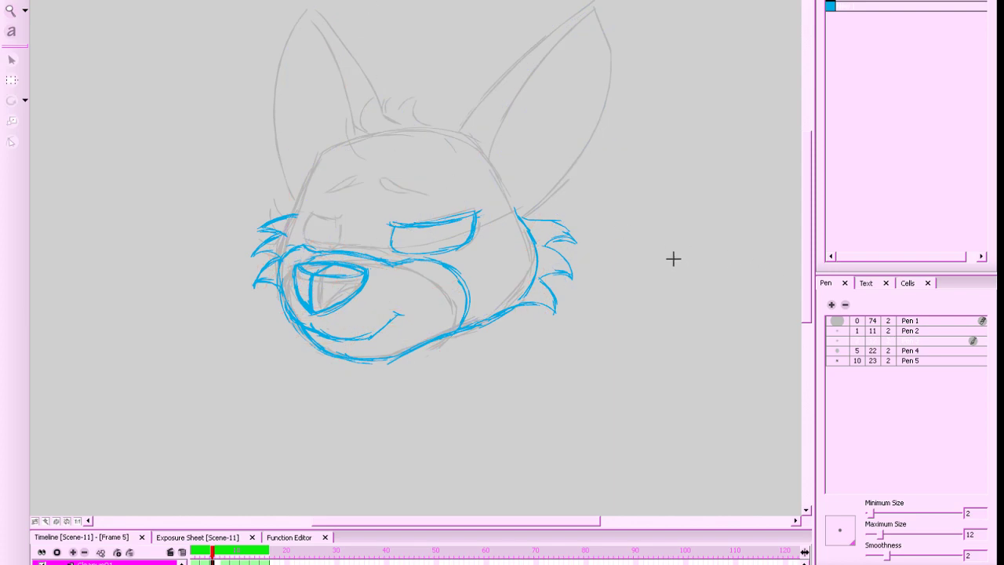
Compare the eyes with earlier frames and draw the inner side of the far eye on frame 5
{"action": "scroll", "coordinate": [690, 269], "scroll_direction": "up", "scroll_amount": 3}
{"action": "key", "text": "g"}
{"action": "key", "text": "f"}
{"action": "key", "text": "f"}
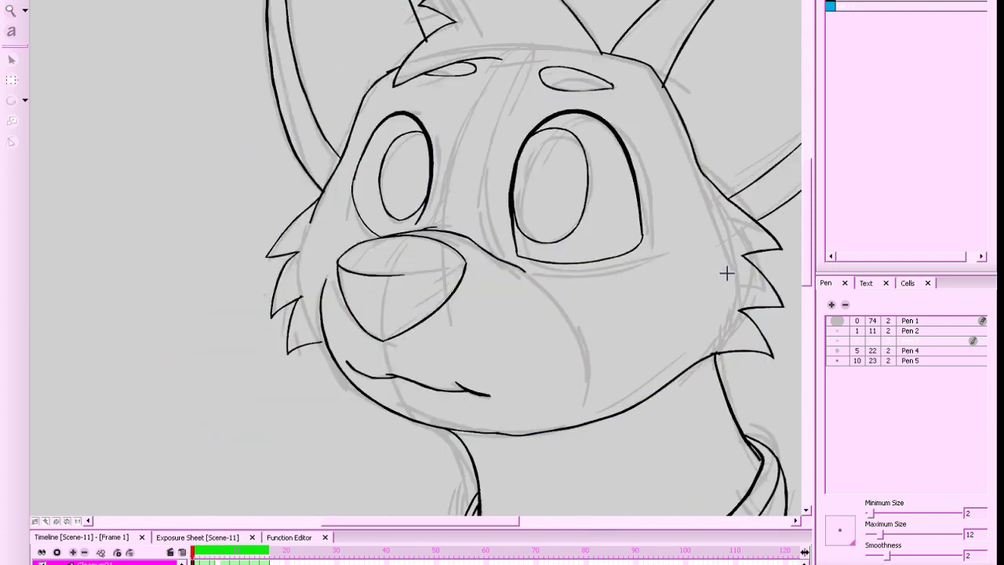
{"action": "key", "text": "g"}
{"action": "key", "text": "g"}
{"action": "key", "text": "f"}
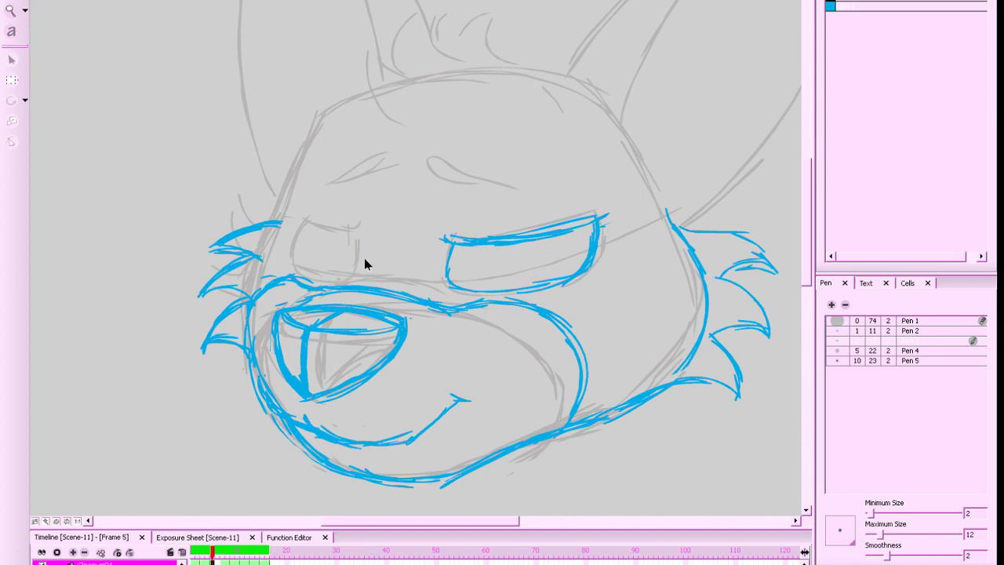
{"action": "key", "text": "g"}
{"action": "key", "text": "f"}
{"action": "mouse_move", "coordinate": [354, 274]}
{"action": "left_mouse_down"}
{"action": "mouse_move", "coordinate": [363, 224]}
{"action": "mouse_move", "coordinate": [359, 265]}
{"action": "left_mouse_up"}
{"action": "left_click_drag", "start_coordinate": [364, 229], "coordinate": [351, 273]}
Draw the upper lid and the curved outer side of the far eye, closing its outline
{"action": "key", "text": "f"}
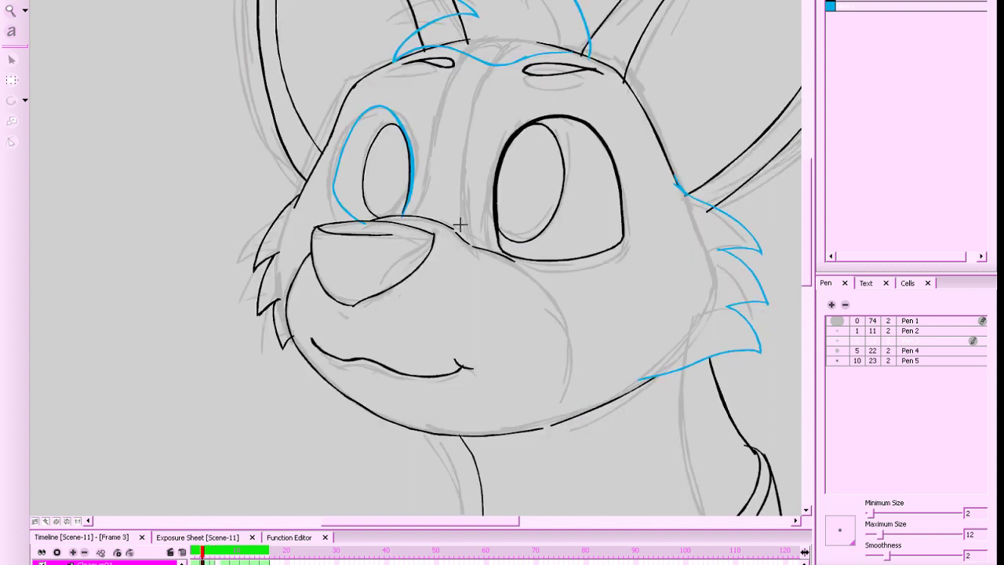
{"action": "key", "text": "g"}
{"action": "left_click_drag", "start_coordinate": [299, 216], "coordinate": [363, 228]}
{"action": "key", "text": "ctrl+z"}
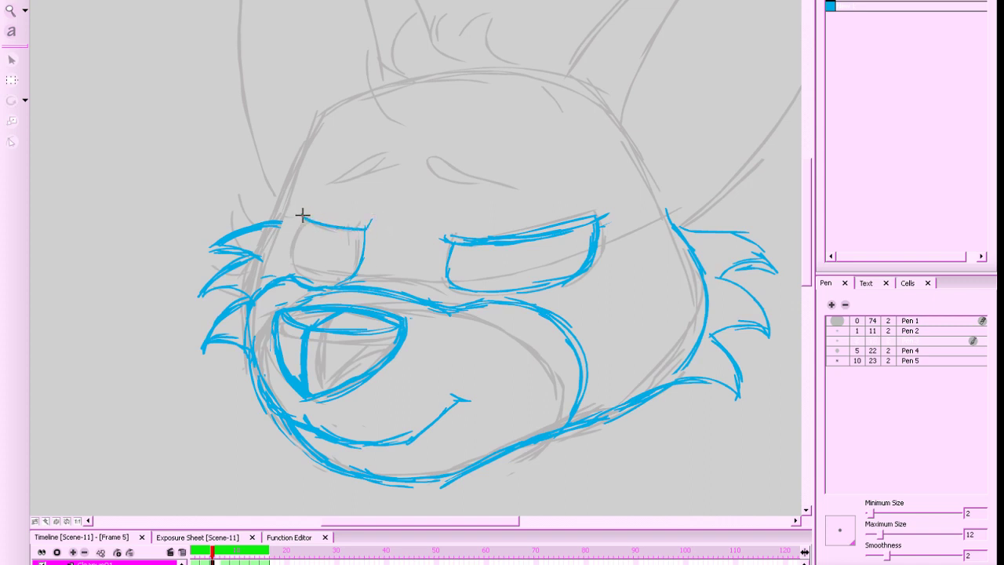
{"action": "key", "text": "comma"}
{"action": "key", "text": "comma"}
{"action": "key", "text": "period"}
{"action": "key", "text": "period"}
{"action": "mouse_move", "coordinate": [295, 253]}
{"action": "left_mouse_down"}
{"action": "mouse_move", "coordinate": [316, 280]}
{"action": "mouse_move", "coordinate": [349, 281]}
{"action": "mouse_move", "coordinate": [330, 280]}
{"action": "left_mouse_up"}
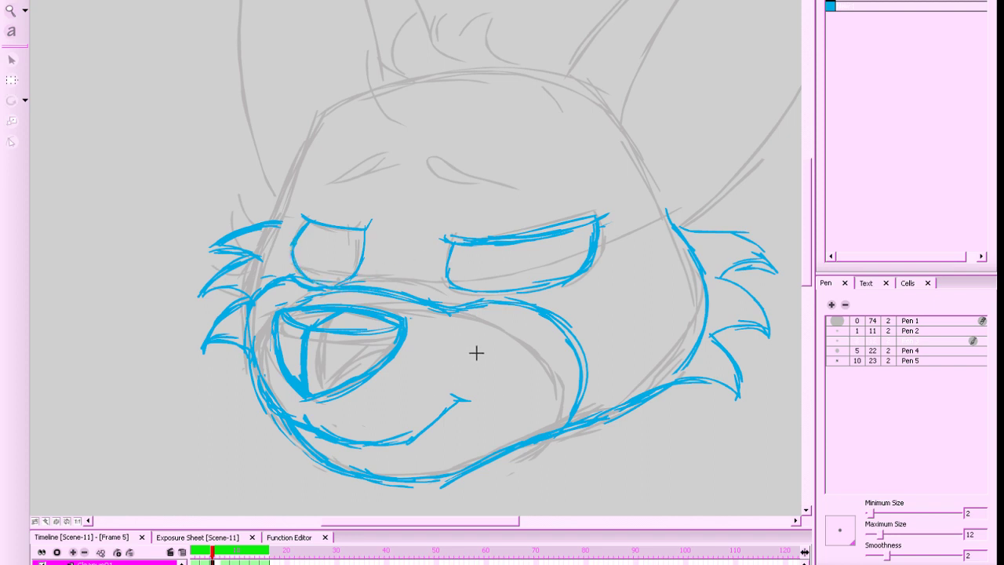
Flip through frames 3, 5 and 7 to check the eyes and face of the in-between in motion
{"action": "key", "text": "comma"}
{"action": "key", "text": "comma"}
{"action": "key", "text": "period"}
{"action": "key", "text": "period"}
{"action": "key", "text": "period"}
{"action": "key", "text": "period"}
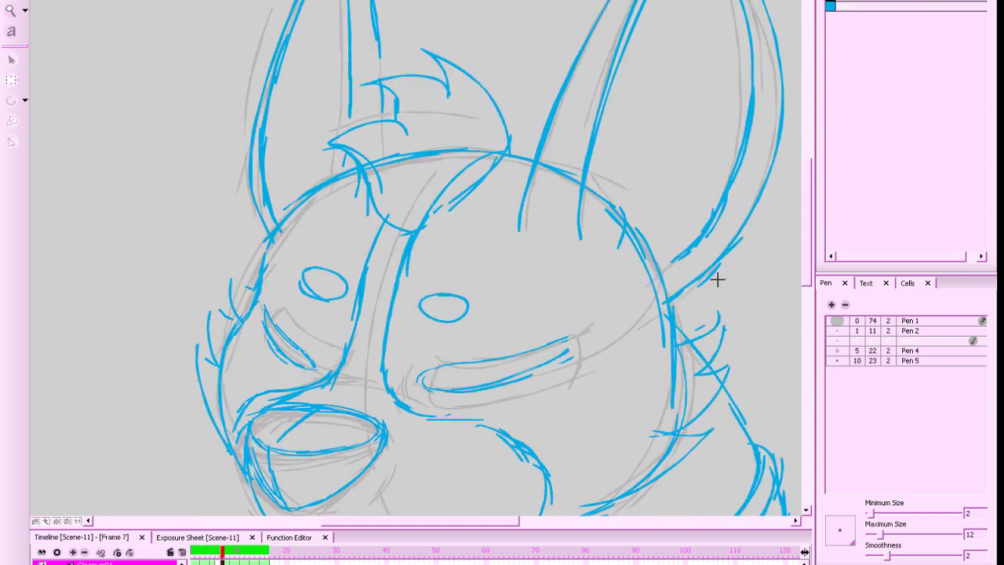
{"action": "key", "text": "1"}
{"action": "key", "text": "1"}
{"action": "key", "text": "comma"}
{"action": "key", "text": "comma"}
{"action": "key", "text": "comma"}
{"action": "key", "text": "comma"}
{"action": "key", "text": "period"}
{"action": "key", "text": "period"}
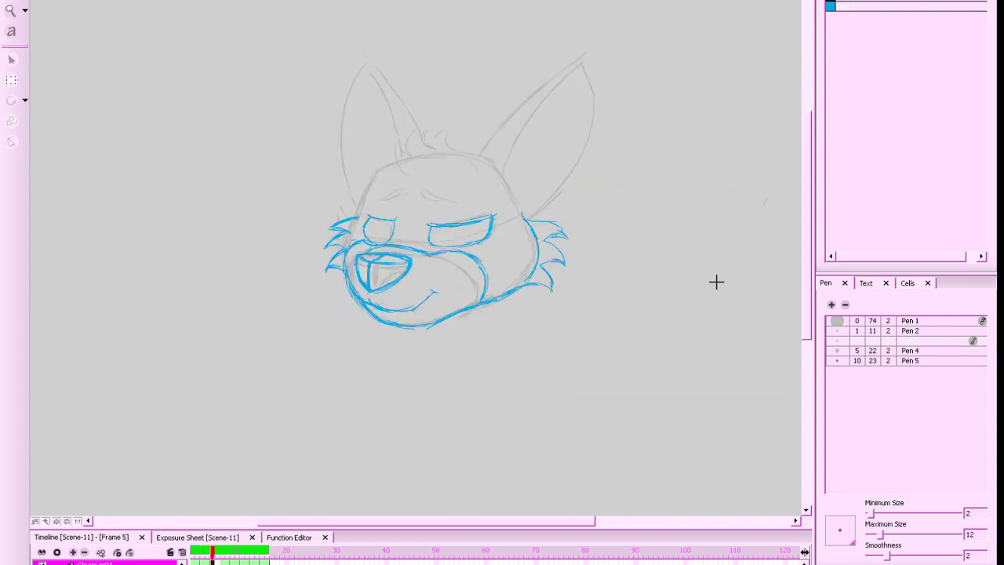
{"action": "key", "text": "2"}
{"action": "key", "text": "period"}
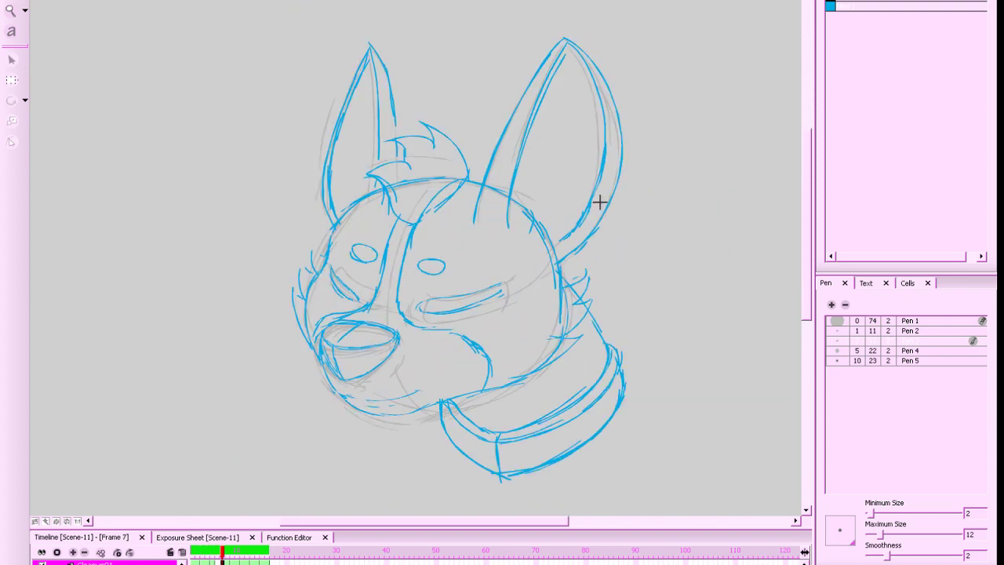
Draw the far eyebrow above the far eye on frame 5, comparing with frame 3 for placement
{"action": "key", "text": "comma"}
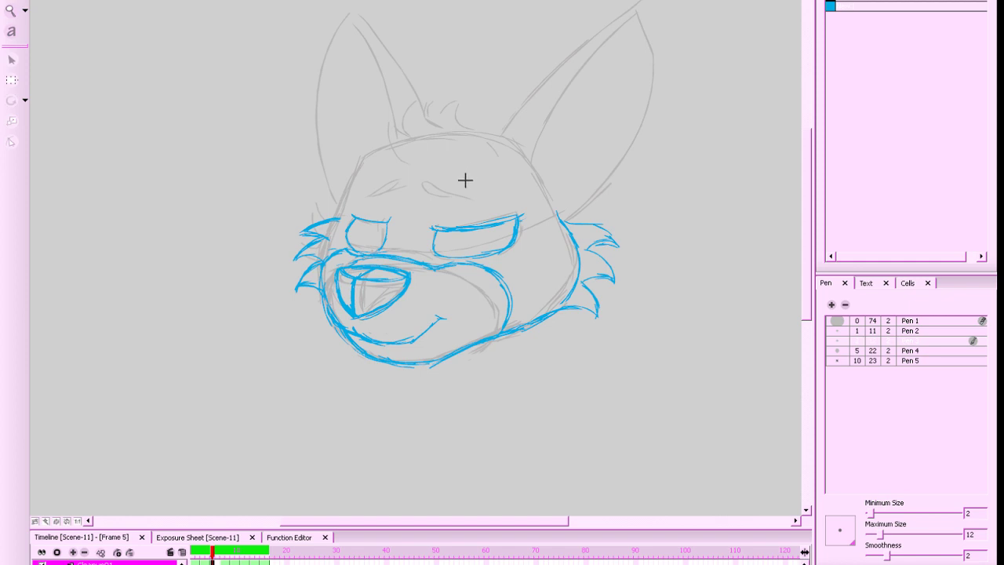
{"action": "key", "text": "g"}
{"action": "key", "text": "f"}
{"action": "key", "text": "f"}
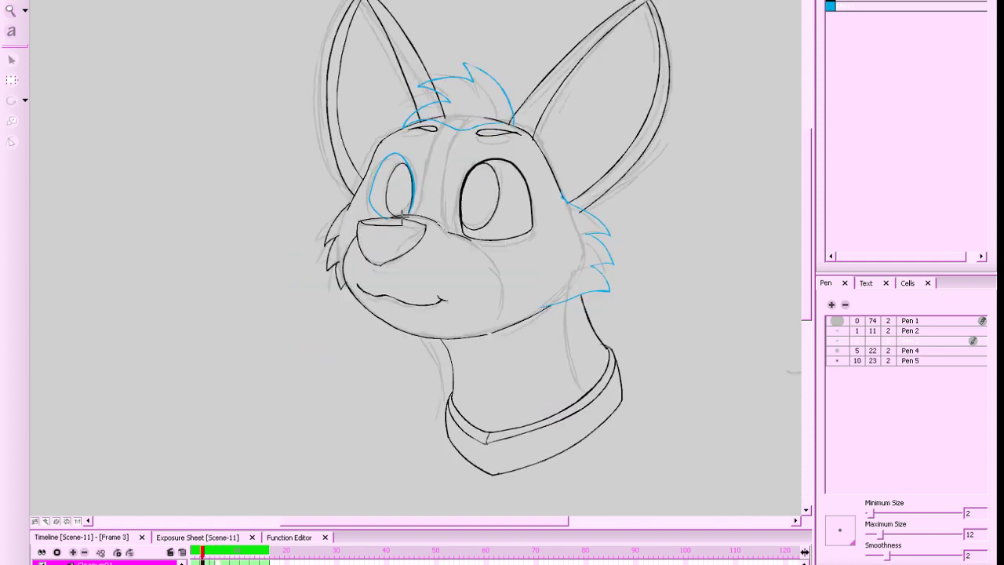
{"action": "key", "text": "g"}
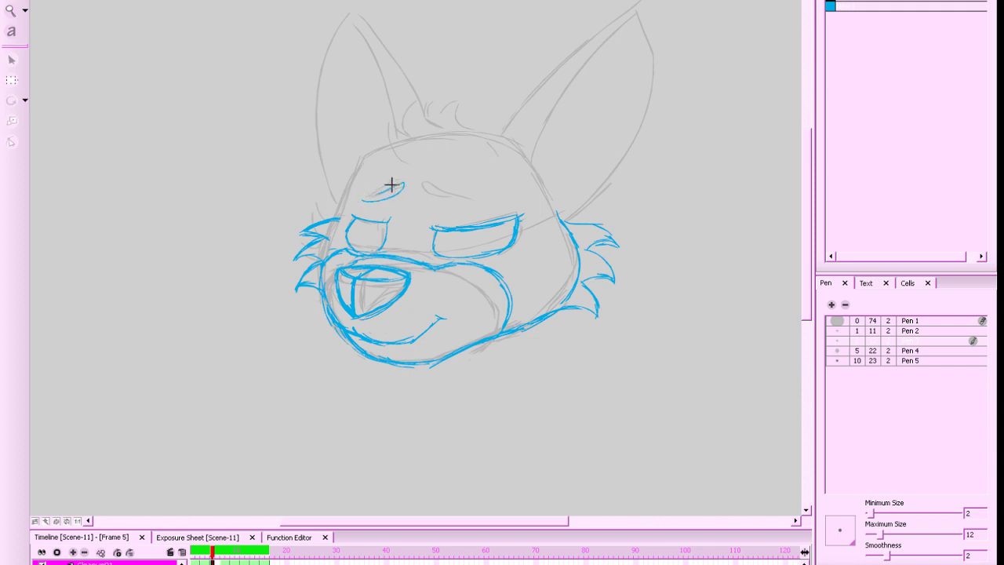
{"action": "left_click_drag", "start_coordinate": [360, 196], "coordinate": [390, 186]}
{"action": "key", "text": "ctrl+z"}
{"action": "left_click_drag", "start_coordinate": [371, 190], "coordinate": [357, 190]}
Draw the near eyebrow on frame 5 and check it against frame 7
{"action": "key", "text": "."}
{"action": "key", "text": "."}
{"action": "mouse_move", "coordinate": [451, 202]}
{"action": "left_mouse_down"}
{"action": "mouse_move", "coordinate": [425, 182]}
{"action": "mouse_move", "coordinate": [474, 201]}
{"action": "left_mouse_up"}
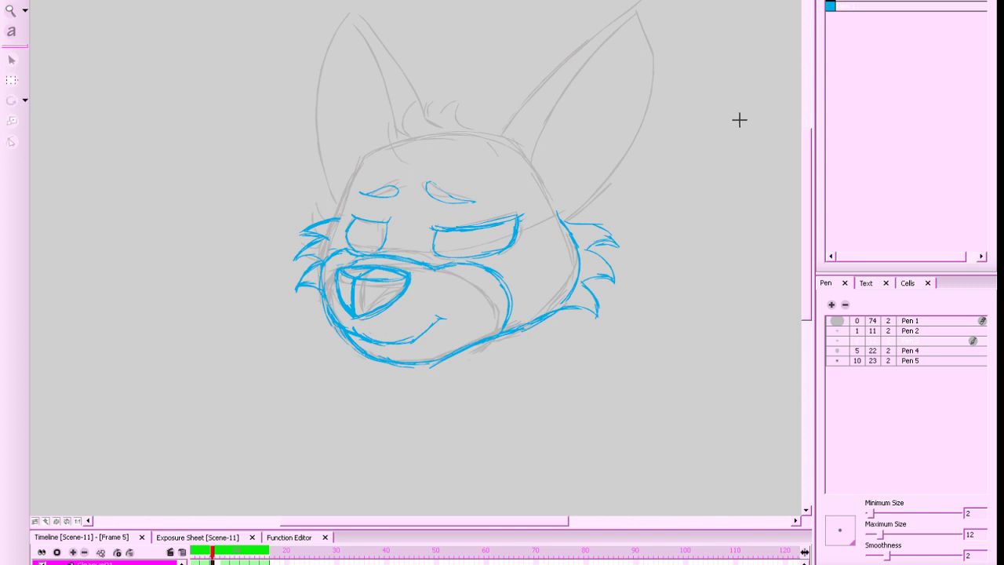
{"action": "key", "text": "period"}
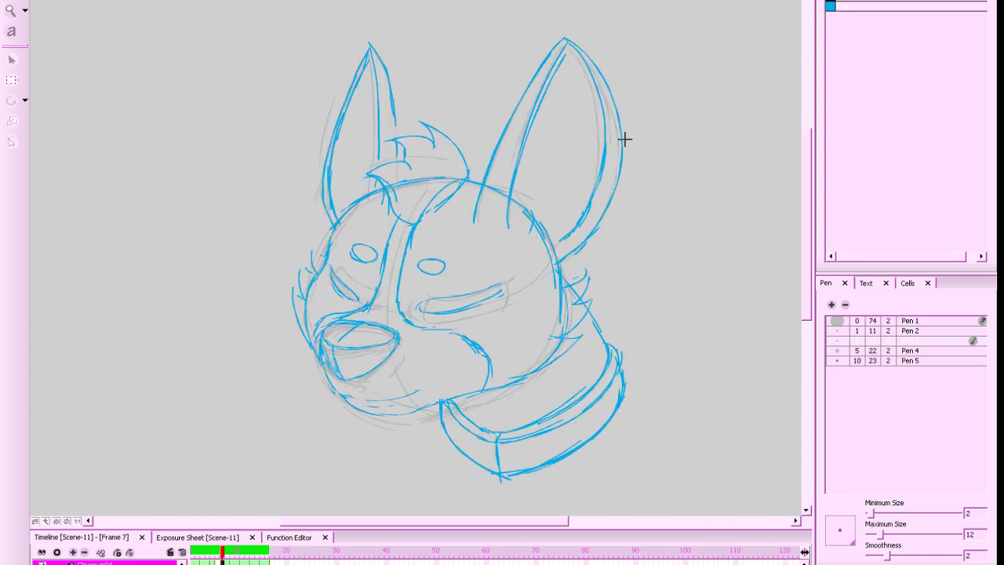
{"action": "key", "text": "comma"}
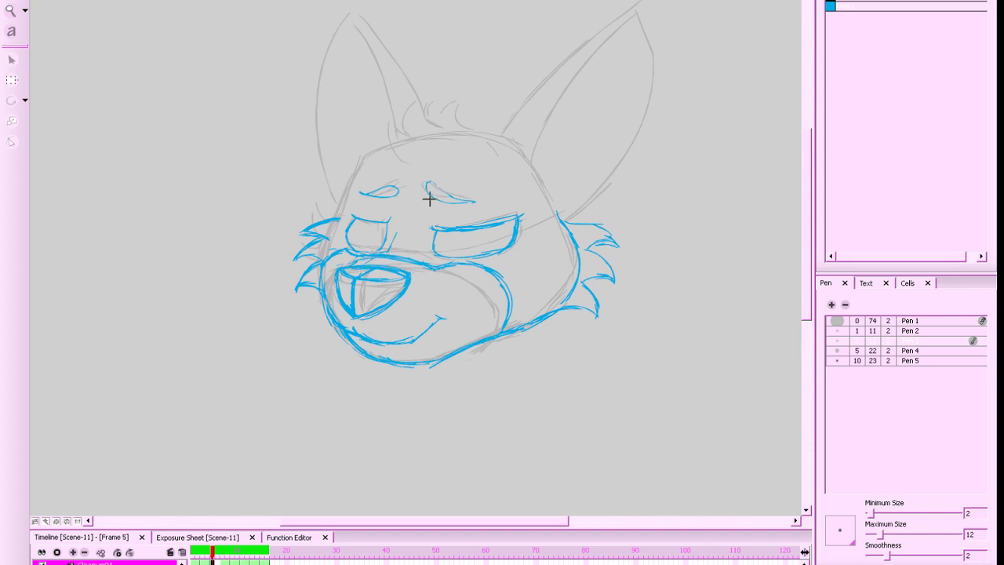
Draw the far edge of the forehead stripe from the crown down to the bridge of the muzzle
{"action": "key", "text": "f"}
{"action": "key", "text": "g"}
{"action": "left_click_drag", "start_coordinate": [391, 243], "coordinate": [414, 150]}
{"action": "key", "text": "2"}
{"action": "left_click_drag", "start_coordinate": [614, 175], "coordinate": [654, 189]}
{"action": "key", "text": "g"}
{"action": "key", "text": "f"}
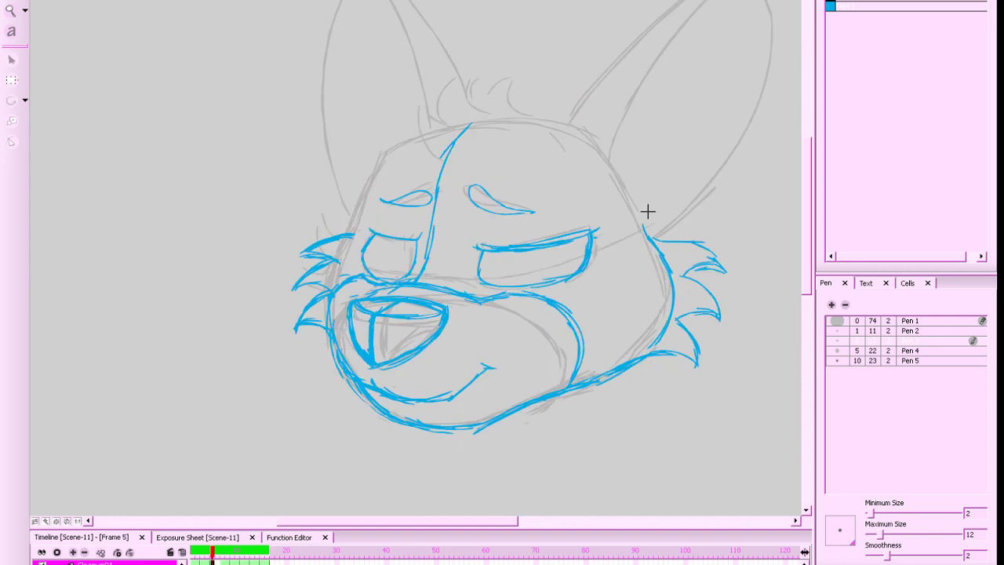
Strengthen the far edge of the forehead stripe along its full length with overlapping strokes
{"action": "mouse_move", "coordinate": [470, 123]}
{"action": "left_mouse_down"}
{"action": "mouse_move", "coordinate": [435, 185]}
{"action": "mouse_move", "coordinate": [440, 162]}
{"action": "left_mouse_up"}
{"action": "key", "text": "e"}
{"action": "left_click_drag", "start_coordinate": [436, 208], "coordinate": [426, 257]}
{"action": "mouse_move", "coordinate": [452, 149]}
{"action": "left_mouse_down"}
{"action": "mouse_move", "coordinate": [435, 183]}
{"action": "mouse_move", "coordinate": [456, 140]}
{"action": "mouse_move", "coordinate": [436, 201]}
{"action": "mouse_move", "coordinate": [433, 181]}
{"action": "mouse_move", "coordinate": [410, 283]}
{"action": "left_mouse_up"}
{"action": "left_click_drag", "start_coordinate": [431, 235], "coordinate": [414, 282]}
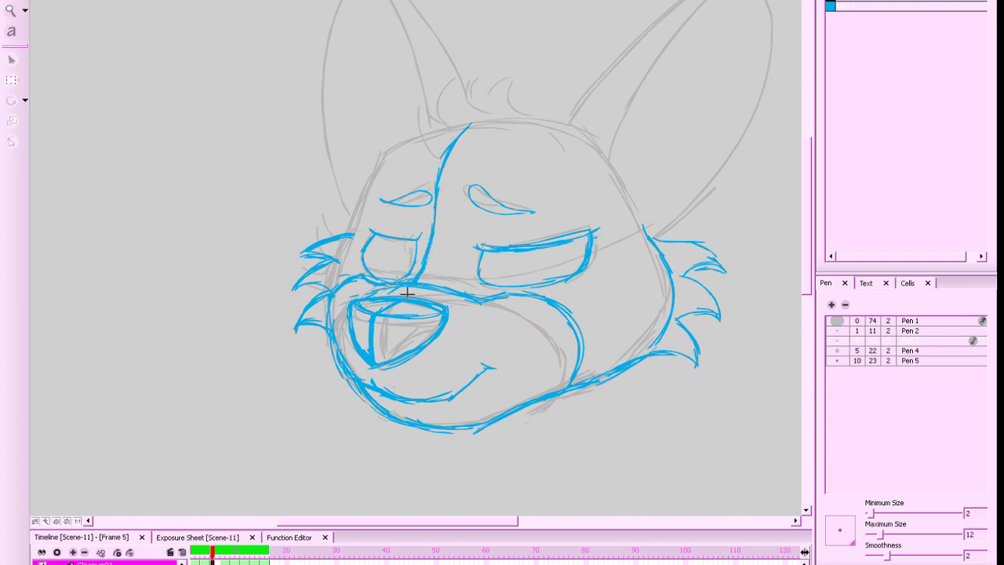
Touch up the stripe's far edge between the eyebrows and compare it with the neighbouring frames
{"action": "key", "text": "f"}
{"action": "key", "text": "g"}
{"action": "key", "text": "period"}
{"action": "key", "text": "comma"}
{"action": "left_click", "coordinate": [438, 166]}
{"action": "left_click_drag", "start_coordinate": [438, 187], "coordinate": [441, 189]}
{"action": "left_click", "coordinate": [468, 213]}
{"action": "key", "text": "comma"}
{"action": "key", "text": "comma"}
{"action": "key", "text": "period"}
{"action": "key", "text": "period"}
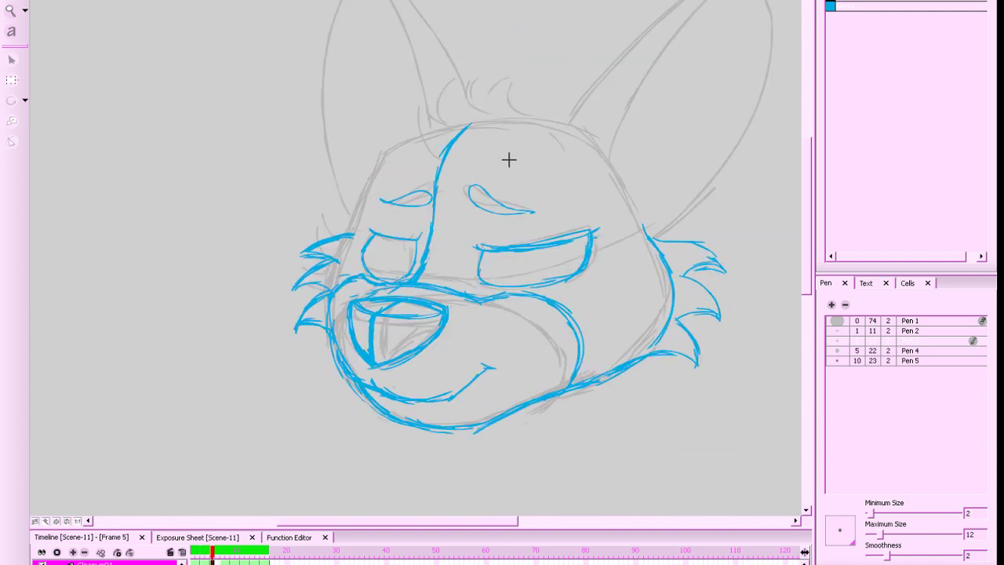
Draw the upper part of the forehead stripe's near edge, from the crown to between the eyes
{"action": "key", "text": "ctrl+z"}
{"action": "left_click_drag", "start_coordinate": [497, 121], "coordinate": [464, 161]}
{"action": "key", "text": "ctrl+z"}
{"action": "key", "text": "s"}
{"action": "left_click", "coordinate": [470, 152]}
{"action": "key", "text": "alt+b"}
{"action": "left_click_drag", "start_coordinate": [471, 151], "coordinate": [454, 231]}
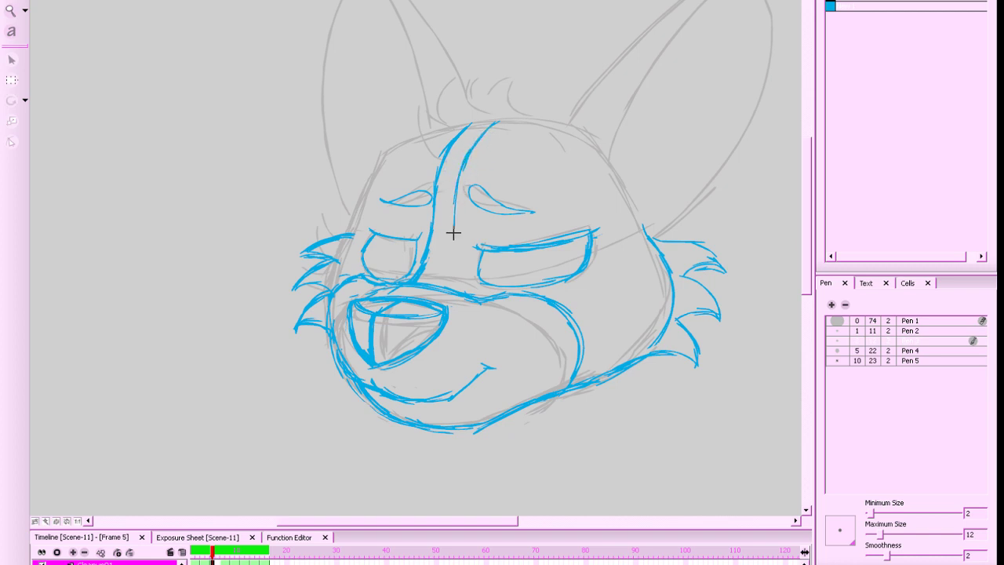
Undo the lower strokes of the stripe's near edge and redraw it down to the top of the muzzle
{"action": "left_click_drag", "start_coordinate": [459, 181], "coordinate": [454, 228]}
{"action": "key", "text": "ctrl+z"}
{"action": "key", "text": "ctrl+z"}
{"action": "left_click_drag", "start_coordinate": [466, 164], "coordinate": [452, 292]}
{"action": "left_click_drag", "start_coordinate": [473, 199], "coordinate": [474, 202]}
Flip between frames 3 and 5 to check the forehead stripe and the whole face in motion
{"action": "key", "text": "f"}
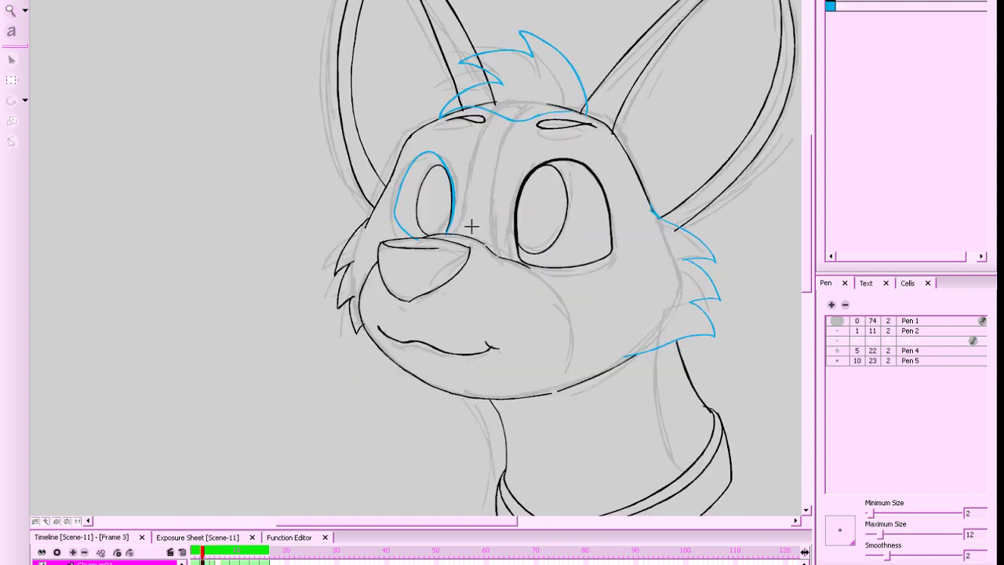
{"action": "key", "text": "g"}
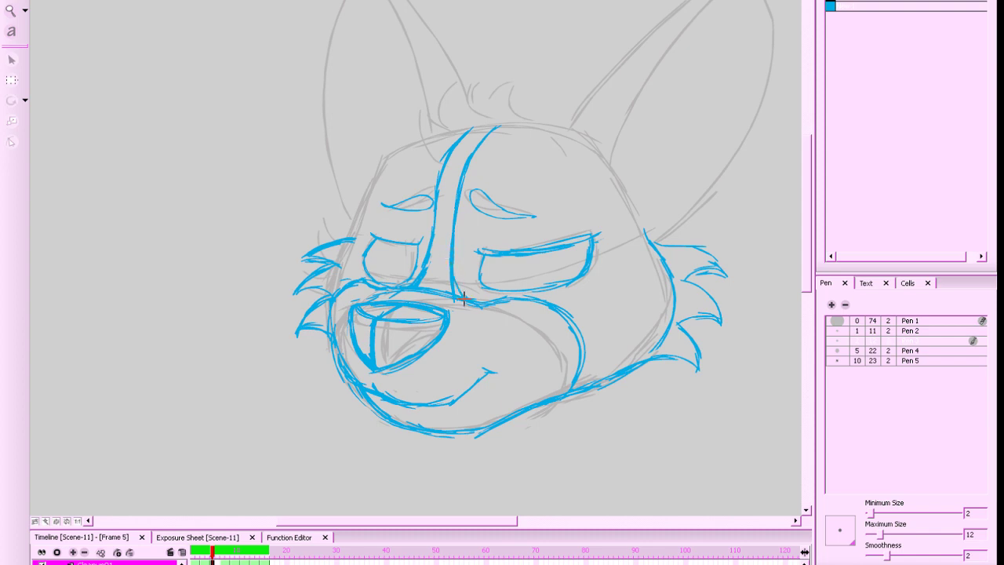
{"action": "key", "text": "comma"}
{"action": "key", "text": "period"}
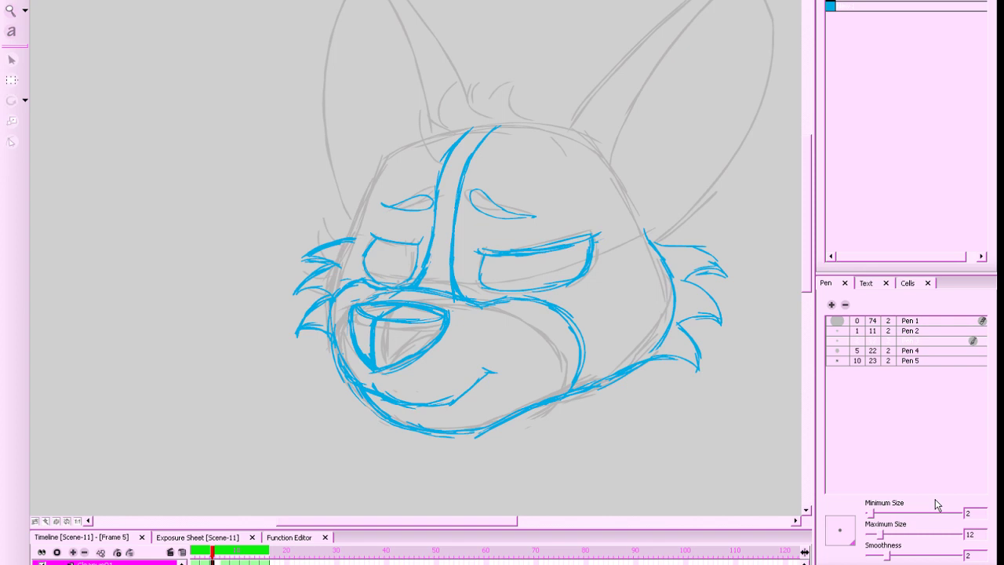
{"action": "key", "text": "1"}
{"action": "key", "text": "f"}
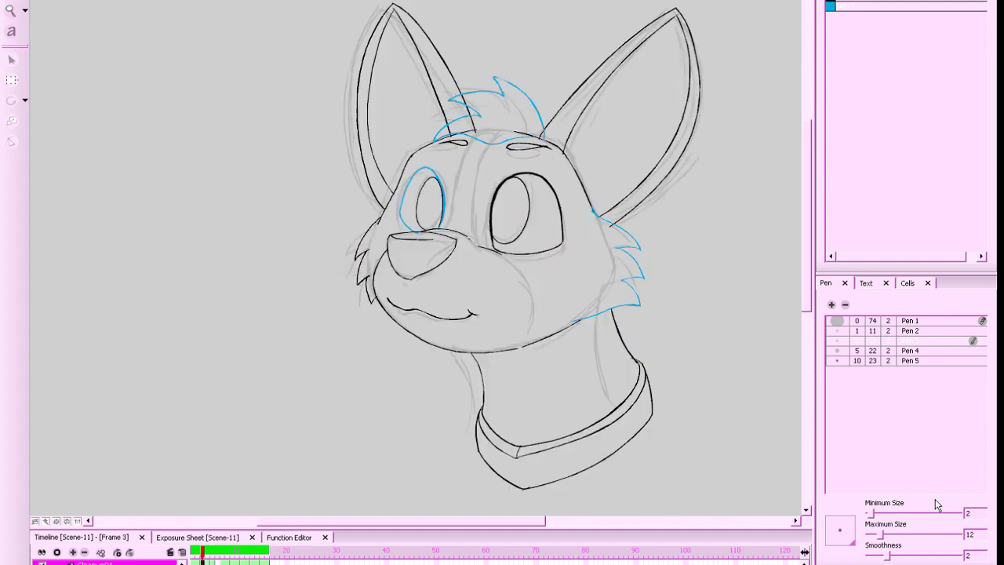
{"action": "key", "text": "g"}
{"action": "key", "text": "f"}
{"action": "key", "text": "g"}
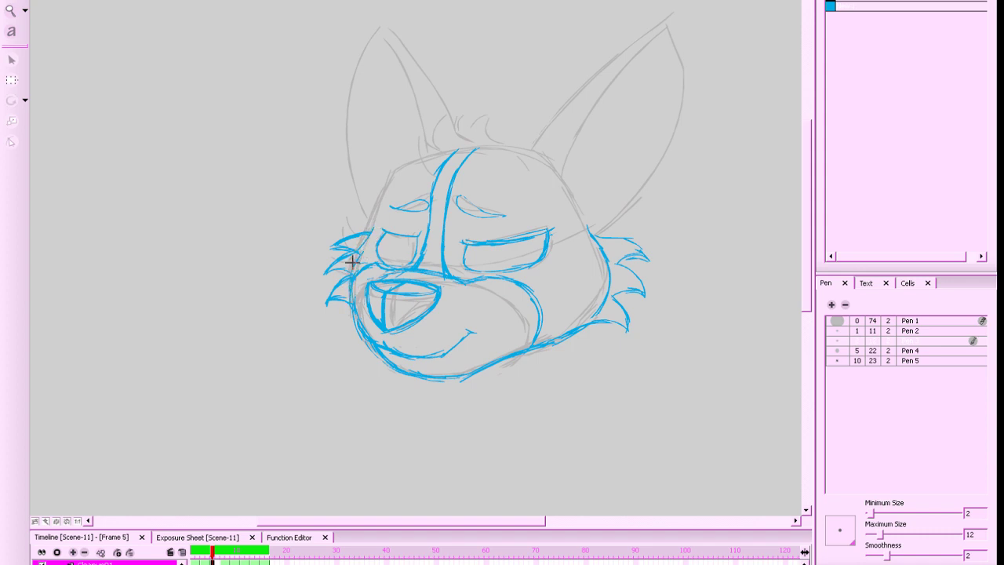
Draw the top of the head on frame 5, from the far cheek fur over the crown to the near cheek
{"action": "mouse_move", "coordinate": [390, 179]}
{"action": "left_mouse_down"}
{"action": "mouse_move", "coordinate": [376, 209]}
{"action": "mouse_move", "coordinate": [392, 172]}
{"action": "mouse_move", "coordinate": [380, 199]}
{"action": "mouse_move", "coordinate": [398, 189]}
{"action": "mouse_move", "coordinate": [394, 167]}
{"action": "mouse_move", "coordinate": [370, 229]}
{"action": "mouse_move", "coordinate": [387, 179]}
{"action": "left_mouse_up"}
{"action": "key", "text": "comma"}
{"action": "key", "text": "period"}
{"action": "key", "text": "e"}
{"action": "key", "text": "g"}
{"action": "key", "text": "f"}
{"action": "mouse_move", "coordinate": [389, 172]}
{"action": "left_mouse_down"}
{"action": "mouse_move", "coordinate": [479, 148]}
{"action": "mouse_move", "coordinate": [549, 156]}
{"action": "mouse_move", "coordinate": [588, 226]}
{"action": "left_mouse_up"}
{"action": "key", "text": "comma"}
{"action": "key", "text": "period"}
{"action": "key", "text": "space"}
{"action": "left_click_drag", "start_coordinate": [701, 262], "coordinate": [692, 314]}
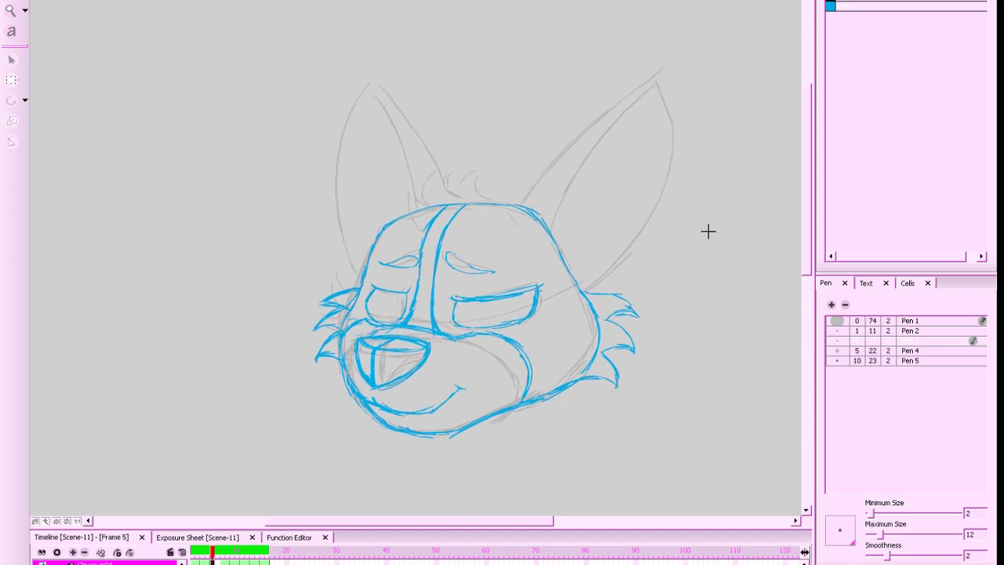
Draw the near ear's head-side outer edge from its base to the tip, using onion skin for reference
{"action": "key", "text": "f"}
{"action": "key", "text": "g"}
{"action": "key", "text": "g"}
{"action": "key", "text": "f"}
{"action": "key", "text": "f"}
{"action": "key", "text": "g"}
{"action": "key", "text": "alt+o"}
{"action": "left_click_drag", "start_coordinate": [629, 87], "coordinate": [654, 72]}
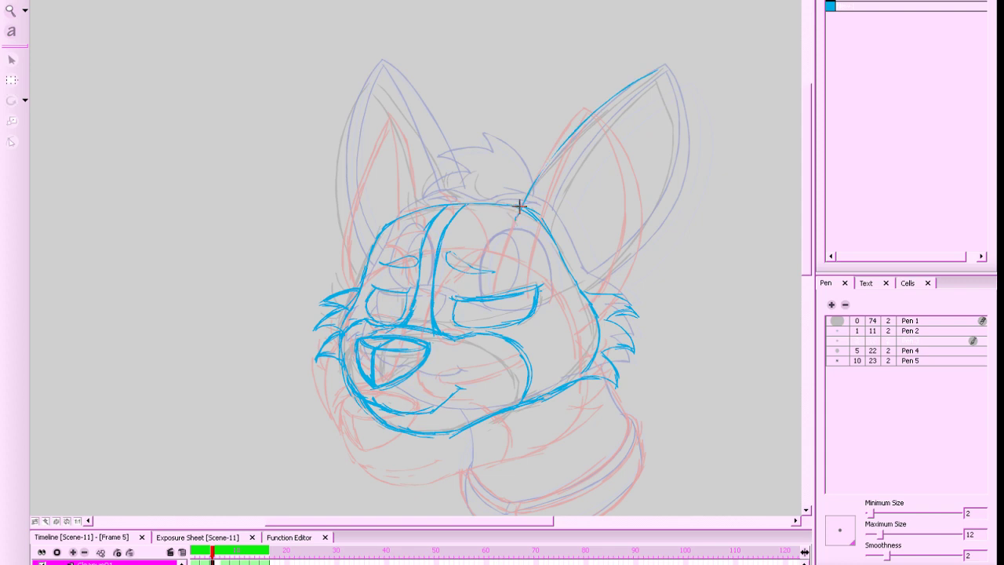
{"action": "left_click_drag", "start_coordinate": [517, 210], "coordinate": [665, 72]}
{"action": "left_click", "coordinate": [626, 2]}
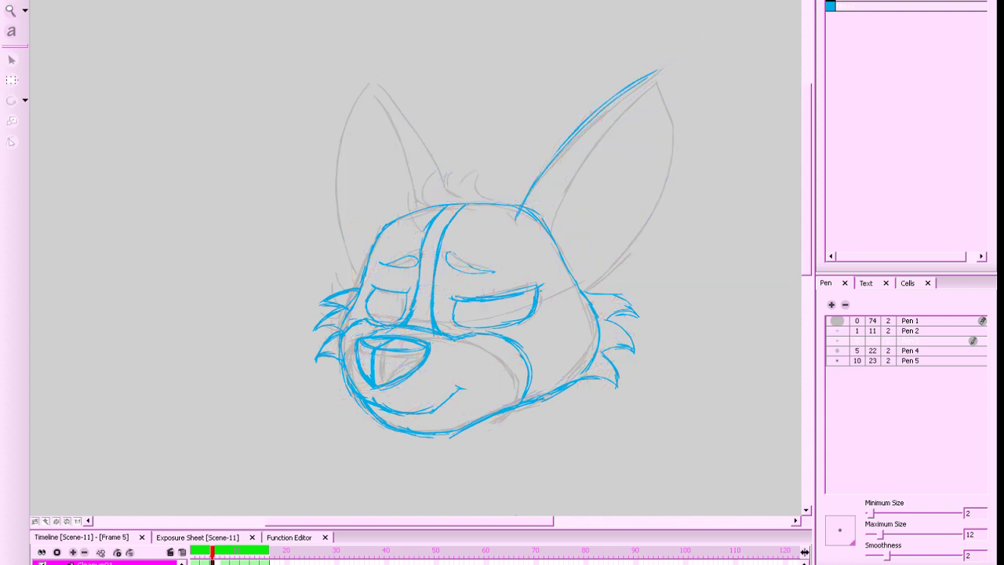
Refine the near ear's head-side outer edge after comparing it with frame 3
{"action": "key", "text": "f"}
{"action": "key", "text": "g"}
{"action": "left_click_drag", "start_coordinate": [618, 100], "coordinate": [616, 100]}
{"action": "left_click", "coordinate": [659, 170]}
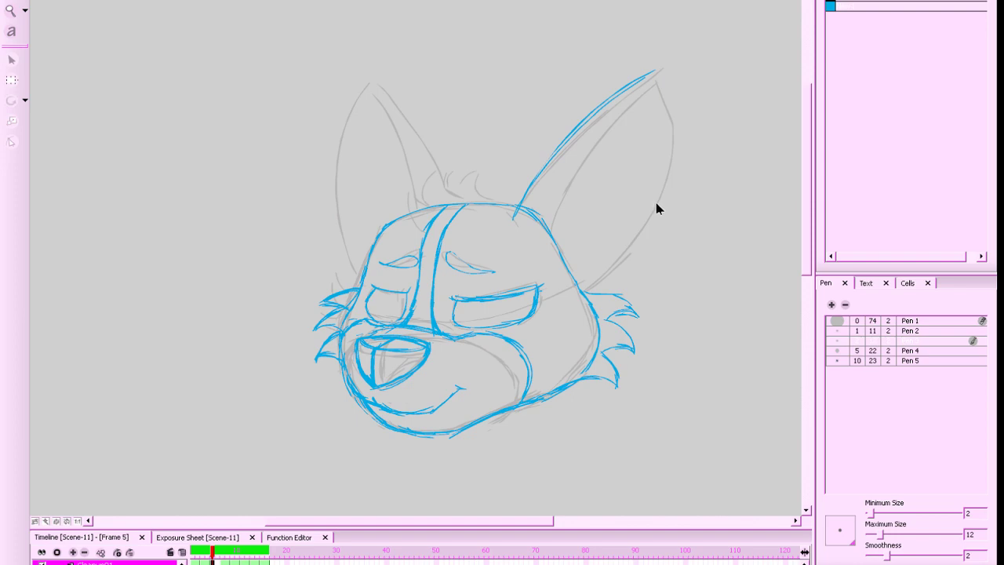
Draw the inner rim line along the near ear's head-side edge, from the tip to the base
{"action": "key", "text": "f"}
{"action": "key", "text": "g"}
{"action": "key", "text": "alt+b"}
{"action": "left_click_drag", "start_coordinate": [656, 73], "coordinate": [530, 231]}
{"action": "mouse_move", "coordinate": [656, 65]}
{"action": "left_mouse_down"}
{"action": "mouse_move", "coordinate": [573, 152]}
{"action": "mouse_move", "coordinate": [531, 239]}
{"action": "left_mouse_up"}
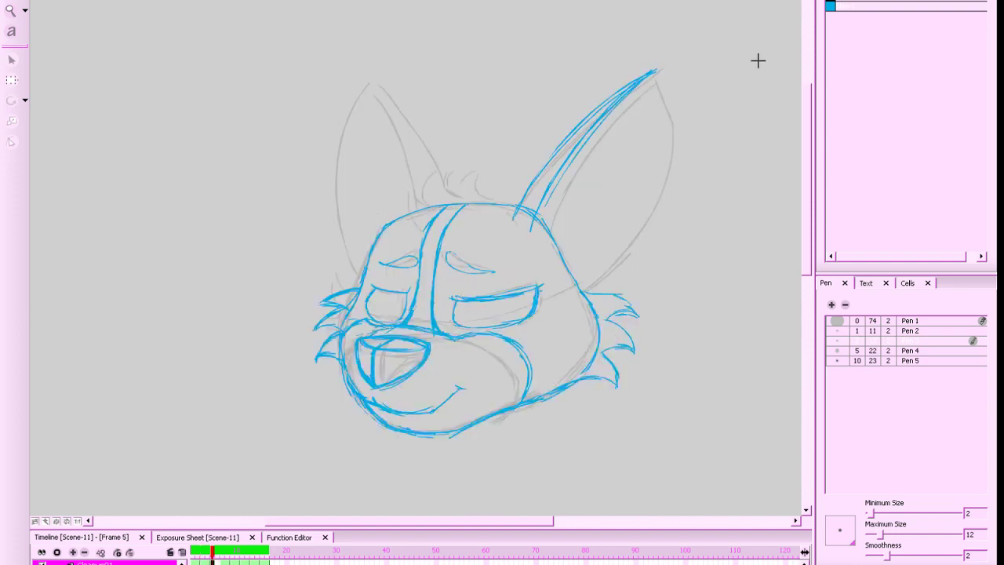
{"action": "key", "text": "ctrl+z"}
{"action": "left_click_drag", "start_coordinate": [618, 102], "coordinate": [533, 230]}
{"action": "key", "text": "f"}
{"action": "key", "text": "g"}
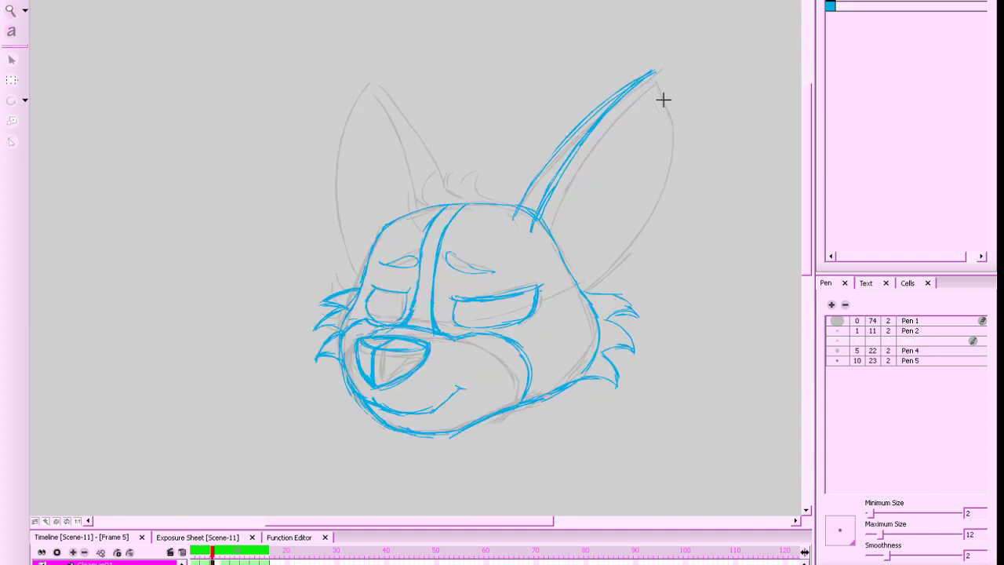
Draw the near ear's curved back edge from the tip to the cheek and compare it using onion skin
{"action": "key", "text": "f"}
{"action": "key", "text": "g"}
{"action": "mouse_move", "coordinate": [657, 81]}
{"action": "left_mouse_down"}
{"action": "mouse_move", "coordinate": [662, 201]}
{"action": "mouse_move", "coordinate": [584, 283]}
{"action": "left_mouse_up"}
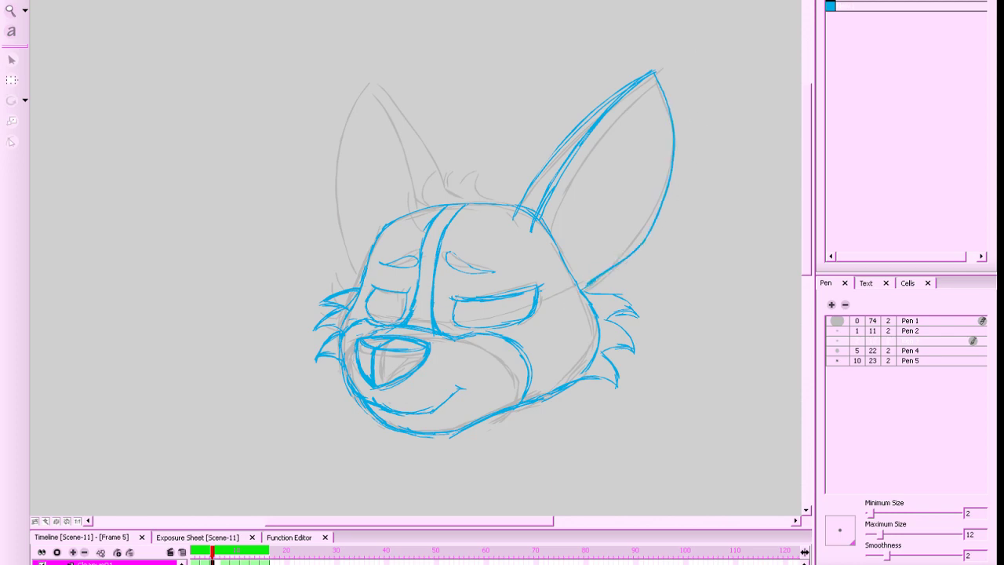
{"action": "key", "text": "alt+o"}
{"action": "key", "text": "f"}
{"action": "key", "text": "g"}
{"action": "key", "text": "g"}
{"action": "key", "text": "f"}
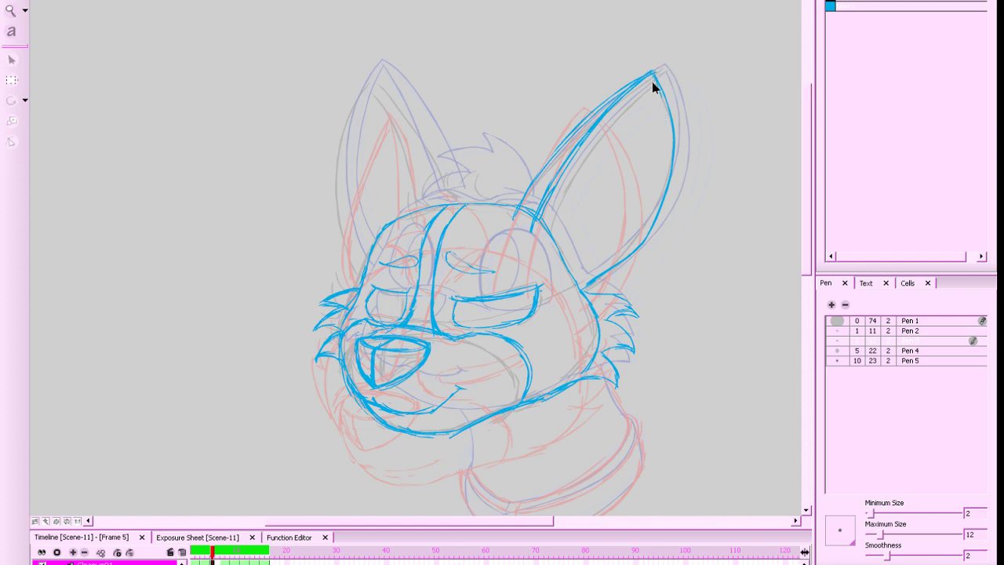
Draw the inner rim line along the near ear's back edge, redoing the lower stroke down to the head
{"action": "left_click_drag", "start_coordinate": [652, 72], "coordinate": [661, 171]}
{"action": "left_click_drag", "start_coordinate": [665, 152], "coordinate": [630, 239]}
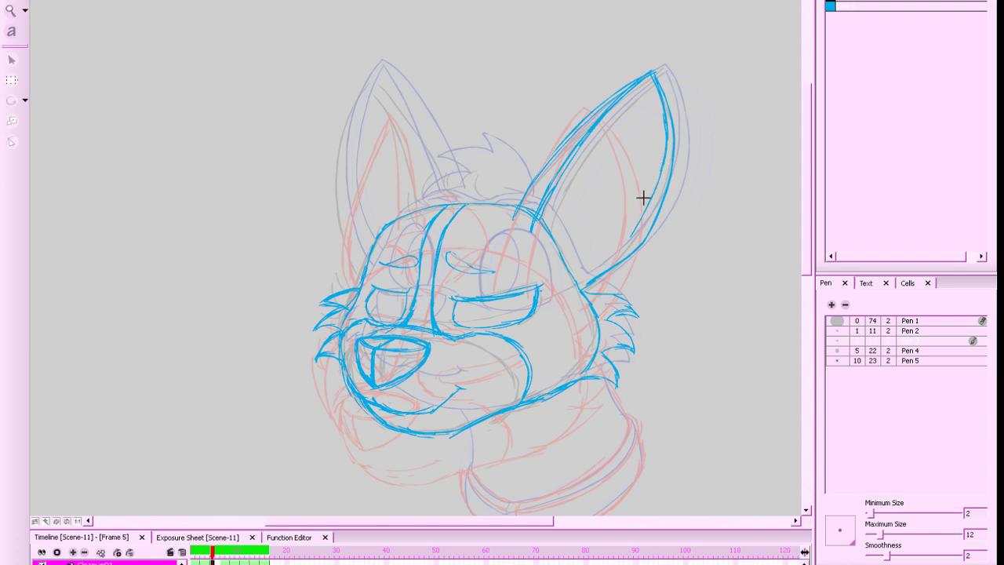
{"action": "key", "text": "ctrl+z"}
{"action": "left_click_drag", "start_coordinate": [665, 160], "coordinate": [646, 202]}
{"action": "mouse_move", "coordinate": [663, 165]}
{"action": "left_mouse_down"}
{"action": "mouse_move", "coordinate": [617, 247]}
{"action": "mouse_move", "coordinate": [637, 223]}
{"action": "mouse_move", "coordinate": [588, 265]}
{"action": "mouse_move", "coordinate": [633, 226]}
{"action": "mouse_move", "coordinate": [578, 271]}
{"action": "left_mouse_up"}
Hide the onion skin and flip through the frames to check the near ear
{"action": "key", "text": "alt+o"}
{"action": "key", "text": "f"}
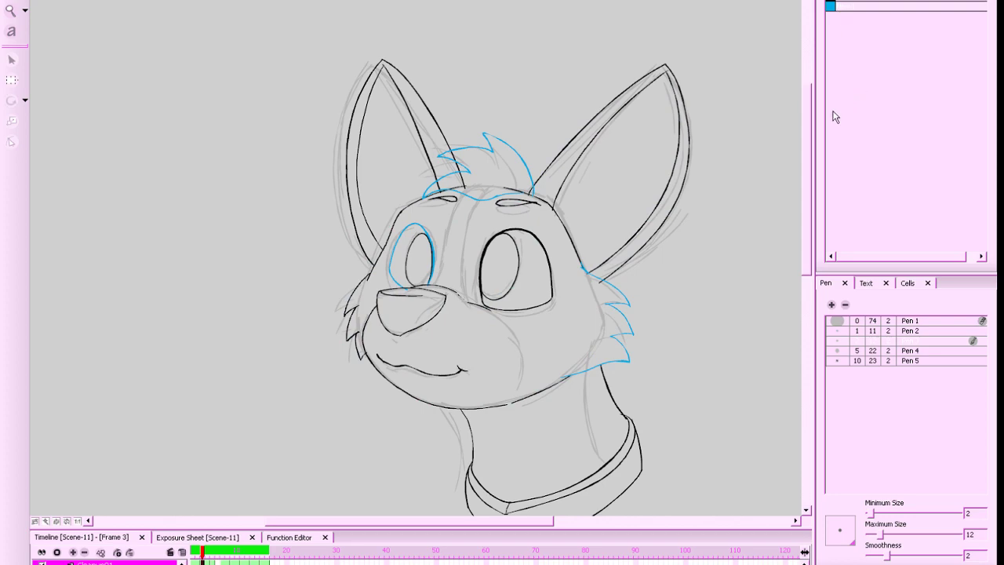
{"action": "key", "text": "g"}
{"action": "key", "text": "f"}
{"action": "key", "text": "period"}
{"action": "key", "text": "period"}
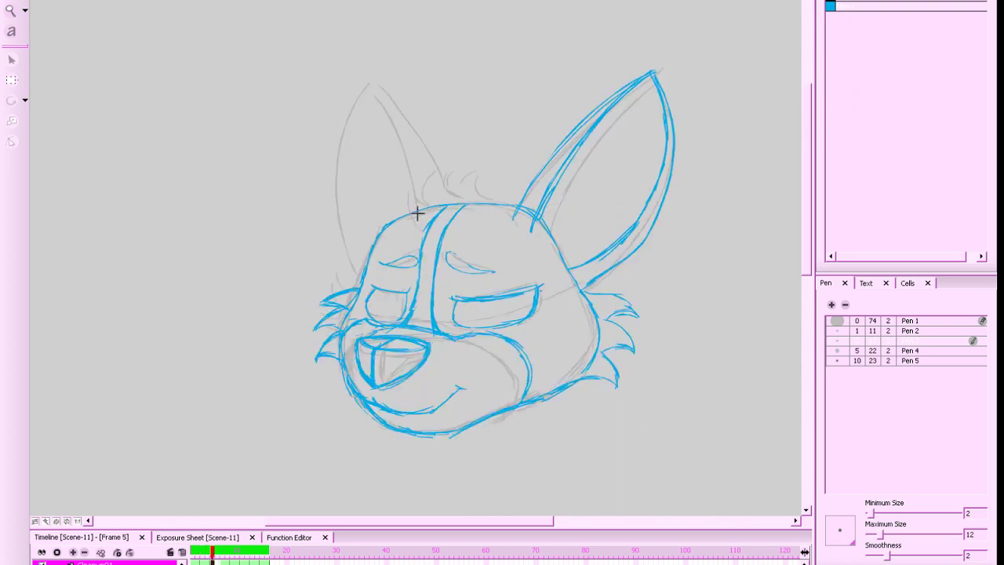
Draw the far ear's head-side lines from the head up to the tip, checking against earlier frames
{"action": "mouse_move", "coordinate": [417, 212]}
{"action": "left_mouse_down"}
{"action": "mouse_move", "coordinate": [399, 130]}
{"action": "mouse_move", "coordinate": [374, 84]}
{"action": "mouse_move", "coordinate": [403, 140]}
{"action": "left_mouse_up"}
{"action": "key", "text": "comma"}
{"action": "key", "text": "comma"}
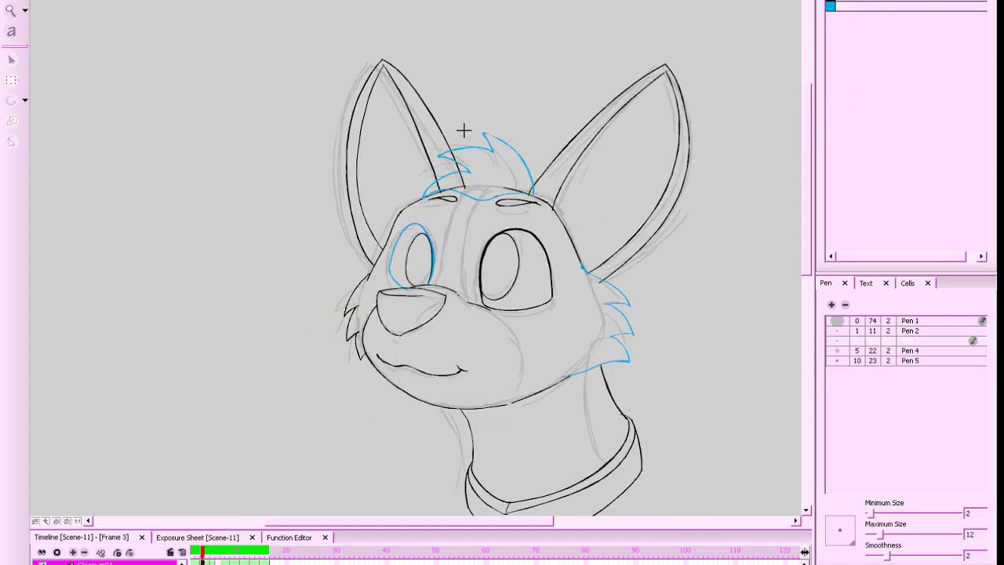
{"action": "key", "text": "period"}
{"action": "key", "text": "period"}
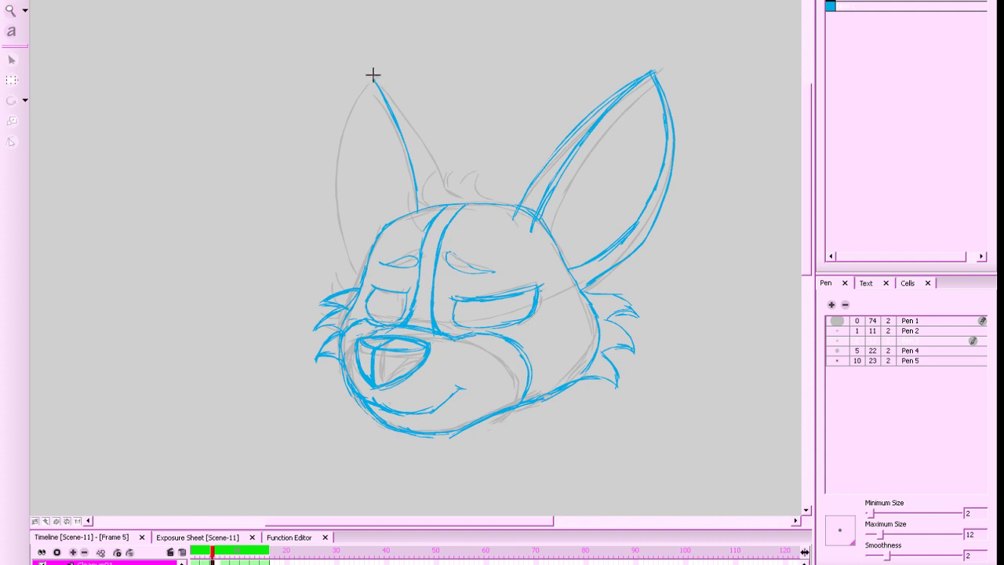
{"action": "mouse_move", "coordinate": [372, 74]}
{"action": "left_mouse_down"}
{"action": "mouse_move", "coordinate": [441, 204]}
{"action": "mouse_move", "coordinate": [377, 65]}
{"action": "mouse_move", "coordinate": [355, 97]}
{"action": "left_mouse_up"}
{"action": "key", "text": "comma"}
{"action": "key", "text": "comma"}
{"action": "key", "text": "period"}
{"action": "key", "text": "period"}
Draw the far ear's outer edge from the tip down to the side of the head, comparing with frame 3
{"action": "left_click_drag", "start_coordinate": [346, 133], "coordinate": [377, 73]}
{"action": "left_click_drag", "start_coordinate": [354, 113], "coordinate": [340, 231]}
{"action": "left_click_drag", "start_coordinate": [342, 161], "coordinate": [344, 224]}
{"action": "key", "text": "comma"}
{"action": "key", "text": "comma"}
{"action": "key", "text": "period"}
{"action": "key", "text": "period"}
{"action": "mouse_move", "coordinate": [343, 160]}
{"action": "left_mouse_down"}
{"action": "mouse_move", "coordinate": [343, 232]}
{"action": "mouse_move", "coordinate": [361, 272]}
{"action": "left_mouse_up"}
{"action": "key", "text": "comma"}
{"action": "key", "text": "comma"}
{"action": "key", "text": "period"}
{"action": "key", "text": "period"}
Draw the inner rim line along the far ear's outer edge, from the tip down to the head
{"action": "left_click_drag", "start_coordinate": [374, 77], "coordinate": [352, 166]}
{"action": "left_click_drag", "start_coordinate": [368, 97], "coordinate": [352, 168]}
{"action": "left_click_drag", "start_coordinate": [359, 120], "coordinate": [348, 210]}
{"action": "mouse_move", "coordinate": [349, 158]}
{"action": "left_mouse_down"}
{"action": "mouse_move", "coordinate": [368, 251]}
{"action": "mouse_move", "coordinate": [346, 191]}
{"action": "mouse_move", "coordinate": [372, 258]}
{"action": "left_mouse_up"}
{"action": "left_click_drag", "start_coordinate": [351, 213], "coordinate": [352, 157]}
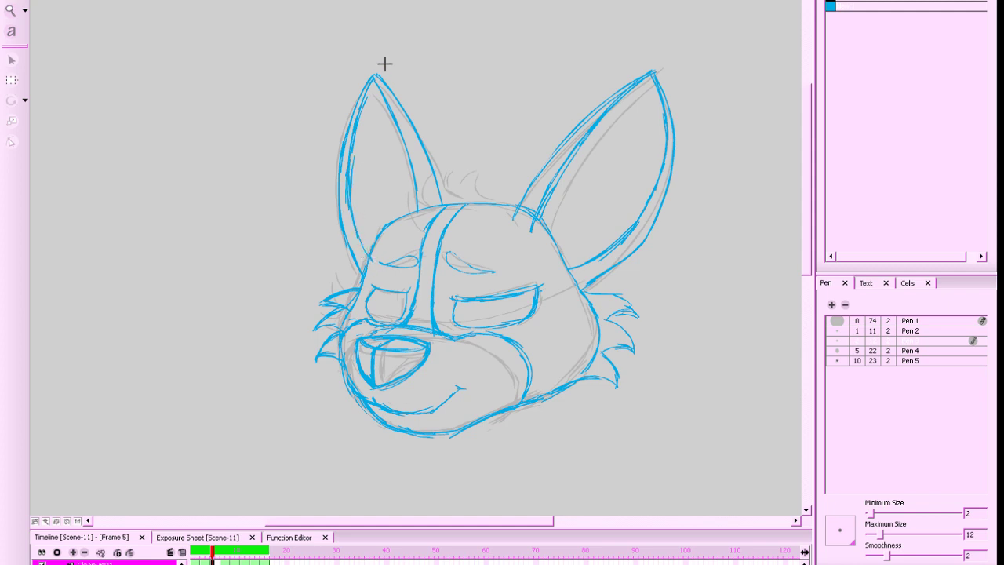
{"action": "left_click_drag", "start_coordinate": [682, 251], "coordinate": [716, 269]}
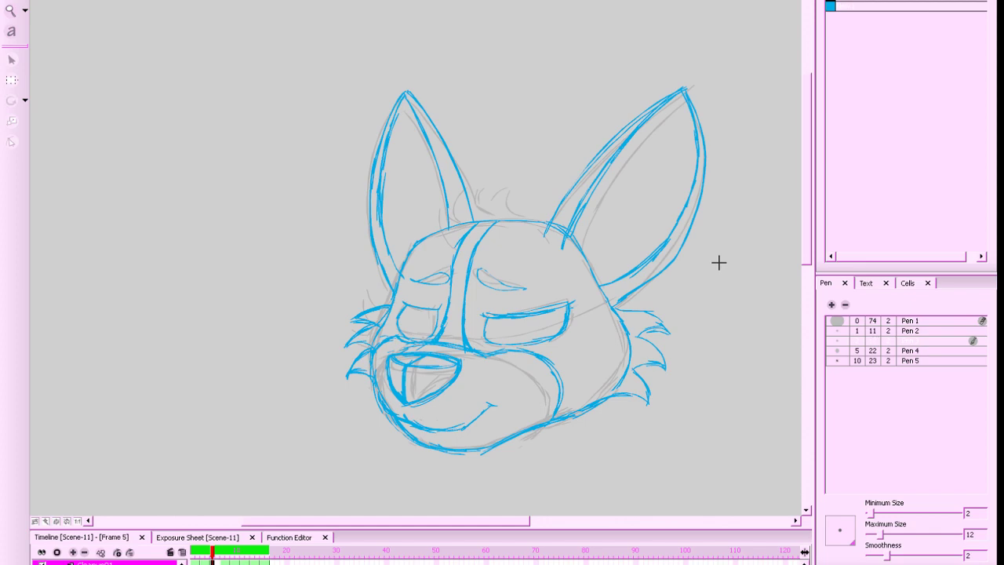
Flip through the frames to check the ears and head of the frame 5 in-between in motion
{"action": "key", "text": "f"}
{"action": "key", "text": "g"}
{"action": "key", "text": "g"}
{"action": "key", "text": "f"}
{"action": "key", "text": "f"}
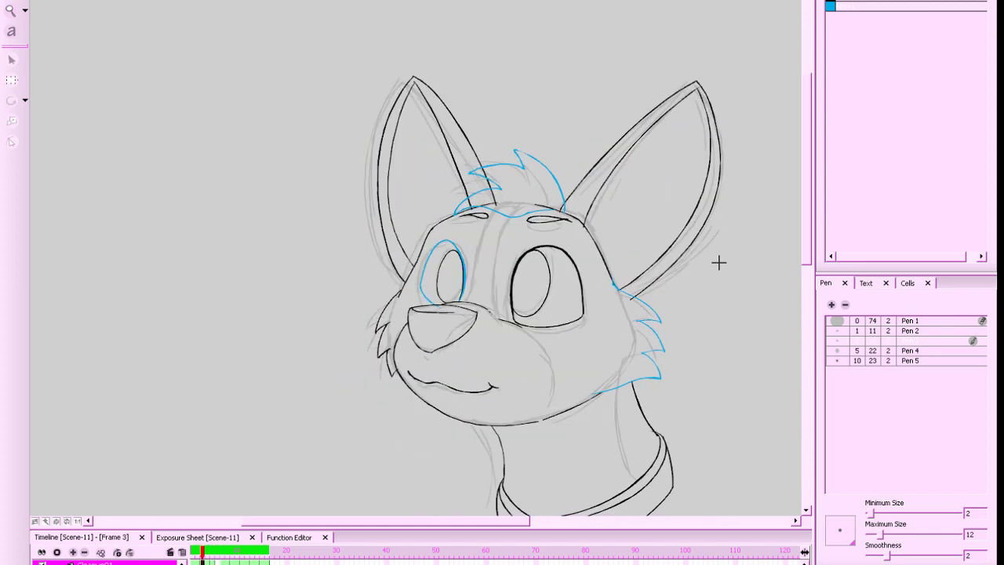
{"action": "key", "text": "f"}
{"action": "key", "text": "g"}
{"action": "key", "text": "f"}
{"action": "key", "text": "shift+period"}
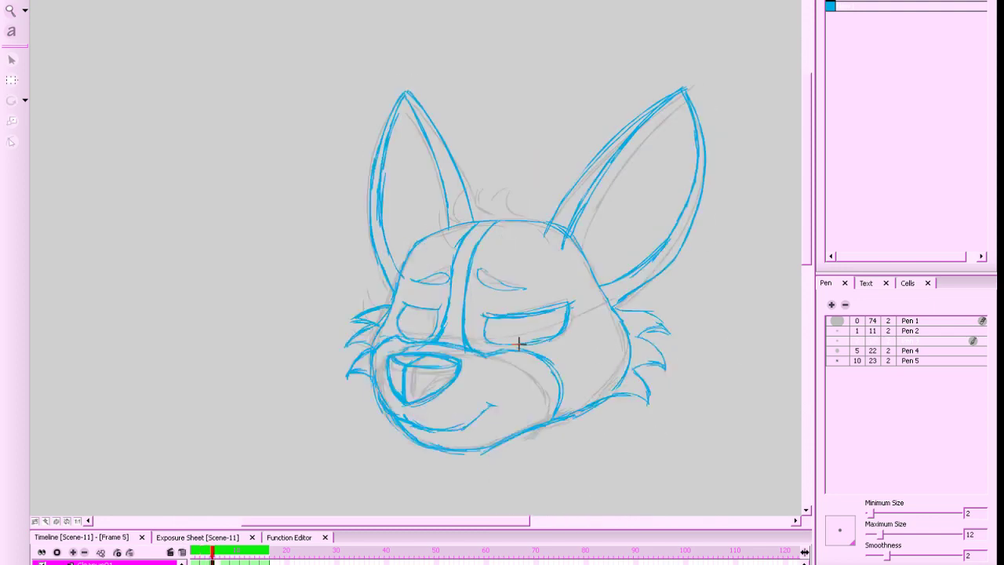
{"action": "key", "text": "shift+comma"}
{"action": "key", "text": "shift+period"}
Draw the irises inside both half-closed eyes on frame 5, redoing the near one after comparing frames
{"action": "key", "text": "alt+b"}
{"action": "mouse_move", "coordinate": [487, 319]}
{"action": "left_mouse_down"}
{"action": "mouse_move", "coordinate": [484, 338]}
{"action": "mouse_move", "coordinate": [509, 317]}
{"action": "mouse_move", "coordinate": [495, 340]}
{"action": "left_mouse_up"}
{"action": "key", "text": "shift+comma"}
{"action": "key", "text": "shift+period"}
{"action": "key", "text": "ctrl+z"}
{"action": "left_click_drag", "start_coordinate": [413, 323], "coordinate": [432, 334]}
{"action": "key", "text": "comma"}
{"action": "key", "text": "period"}
Flip between frames 3 and 5 to check the irises and save the scene
{"action": "key", "text": "f"}
{"action": "key", "text": "g"}
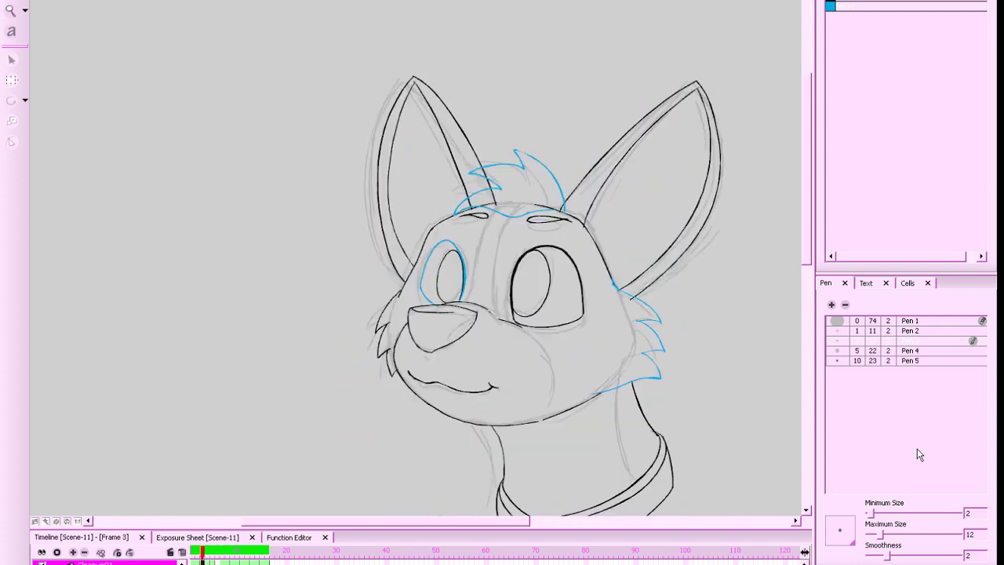
{"action": "key", "text": "ctrl+s"}
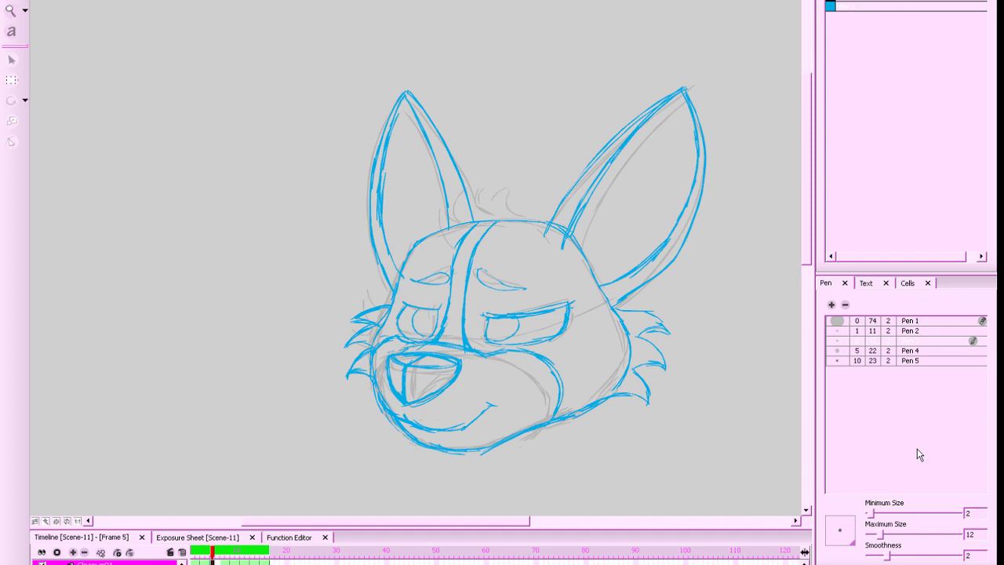
Scrub between frames 5 and 7 to compare the head and turn on onion skin for frame 5
{"action": "left_click", "coordinate": [829, 4]}
{"action": "left_click_drag", "start_coordinate": [806, 149], "coordinate": [808, 156]}
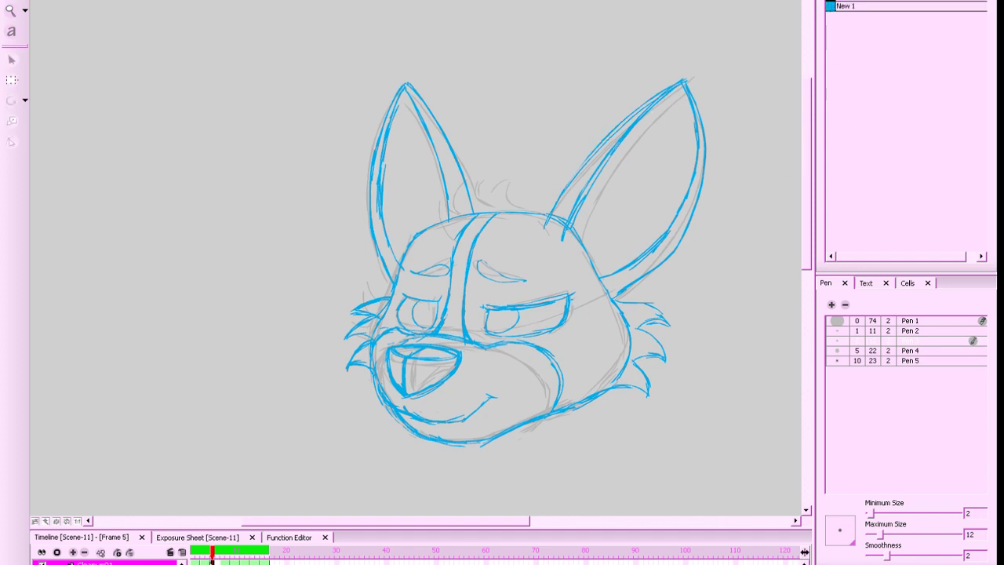
{"action": "left_click", "coordinate": [222, 550]}
{"action": "left_click_drag", "start_coordinate": [224, 552], "coordinate": [213, 553]}
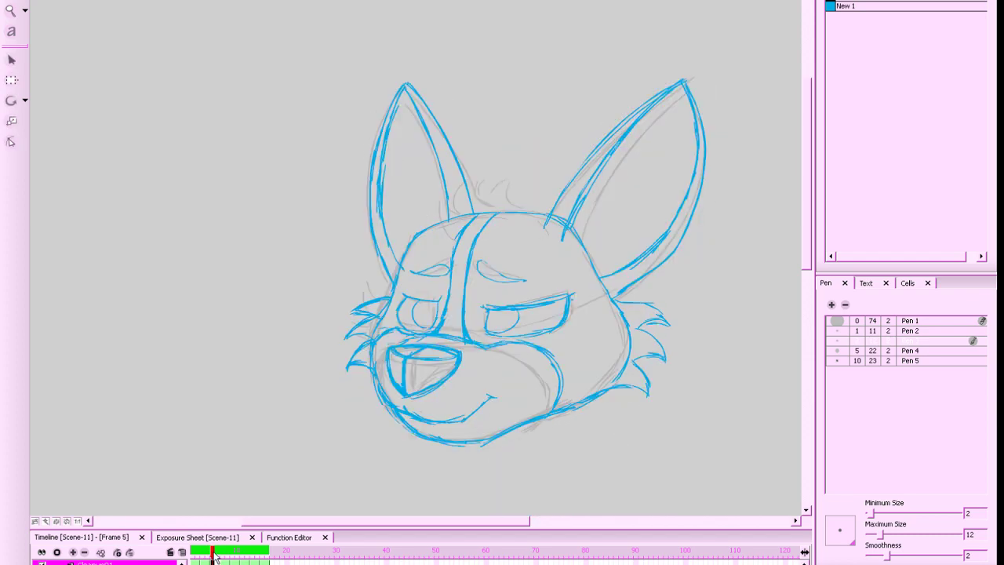
{"action": "key", "text": "alt+o"}
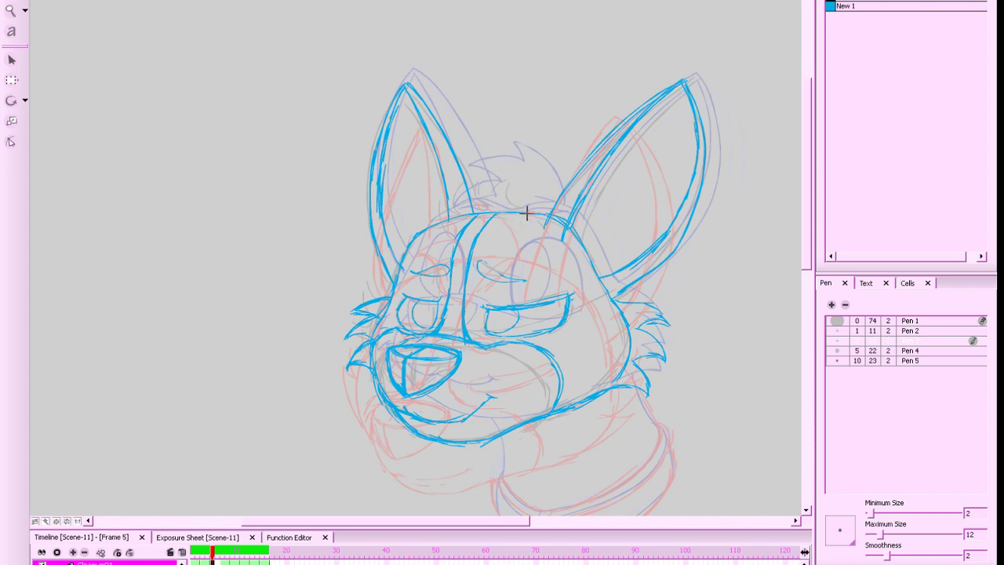
{"action": "left_click_drag", "start_coordinate": [528, 214], "coordinate": [522, 161]}
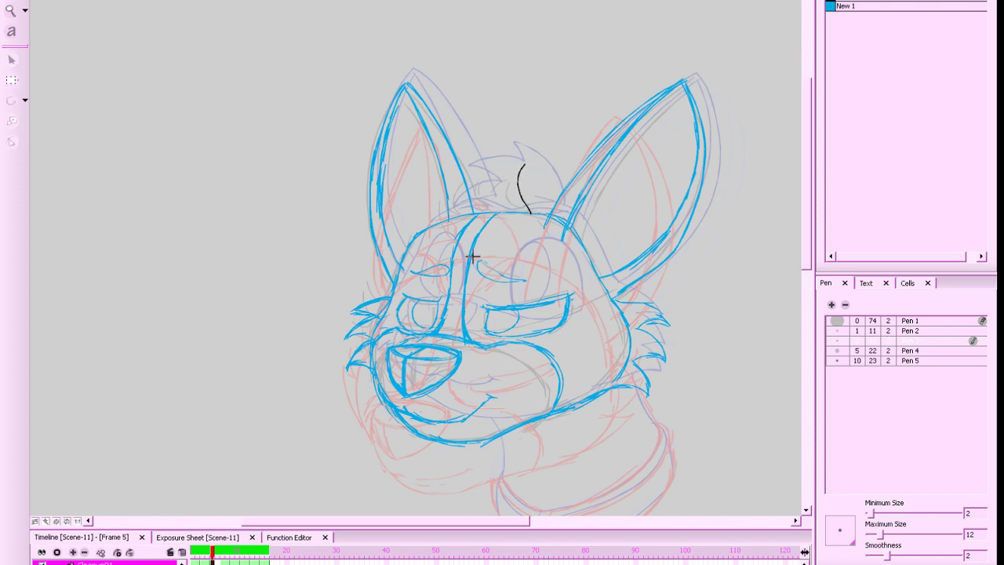
{"action": "scroll", "coordinate": [711, 234], "scroll_direction": "up", "scroll_amount": 3}
{"action": "key", "text": "ctrl+z"}
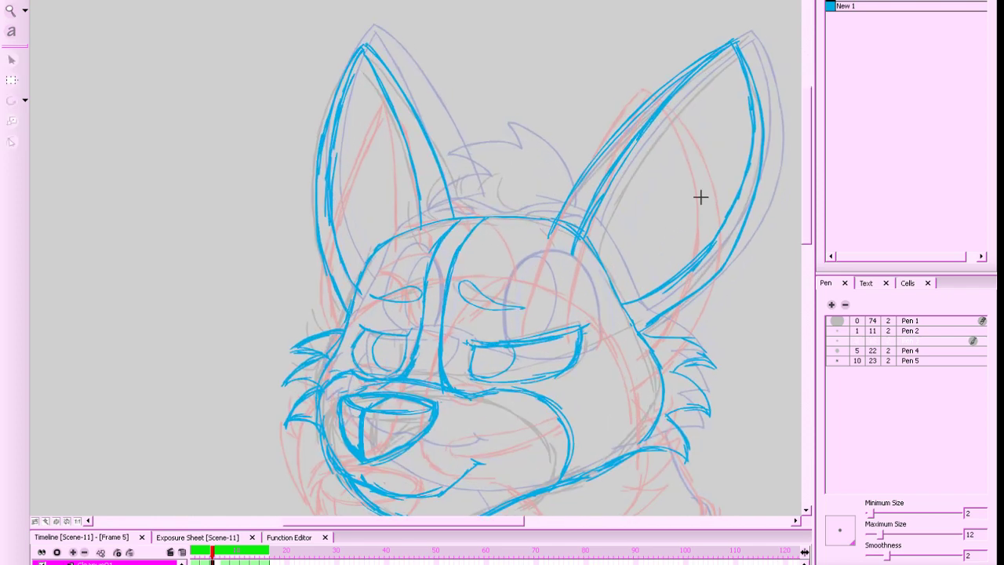
{"action": "scroll", "coordinate": [485, 163], "scroll_direction": "down", "scroll_amount": 1}
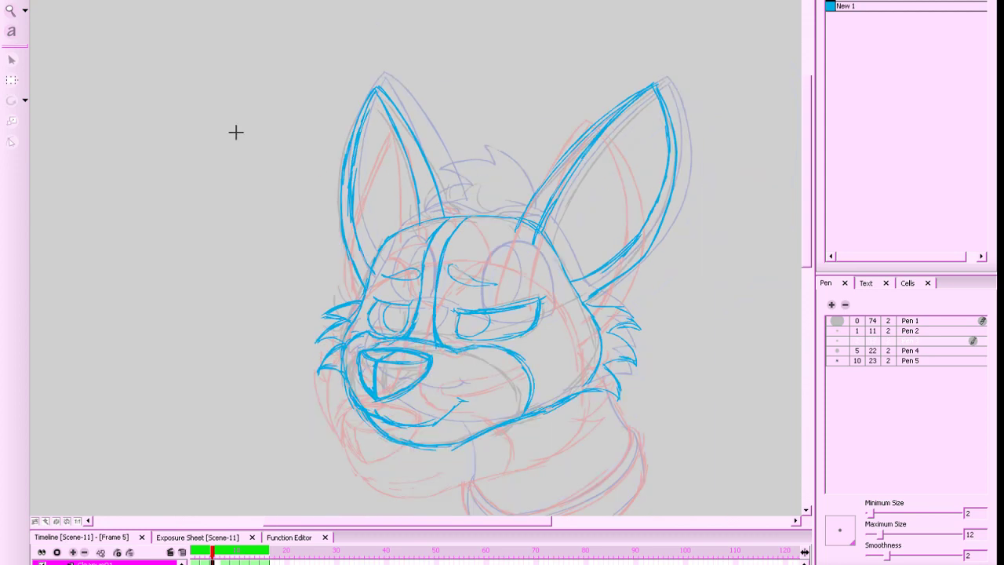
{"action": "mouse_move", "coordinate": [159, 58]}
{"action": "left_mouse_down"}
{"action": "mouse_move", "coordinate": [638, 3]}
{"action": "mouse_move", "coordinate": [737, 417]}
{"action": "mouse_move", "coordinate": [169, 449]}
{"action": "mouse_move", "coordinate": [172, 19]}
{"action": "left_mouse_up"}
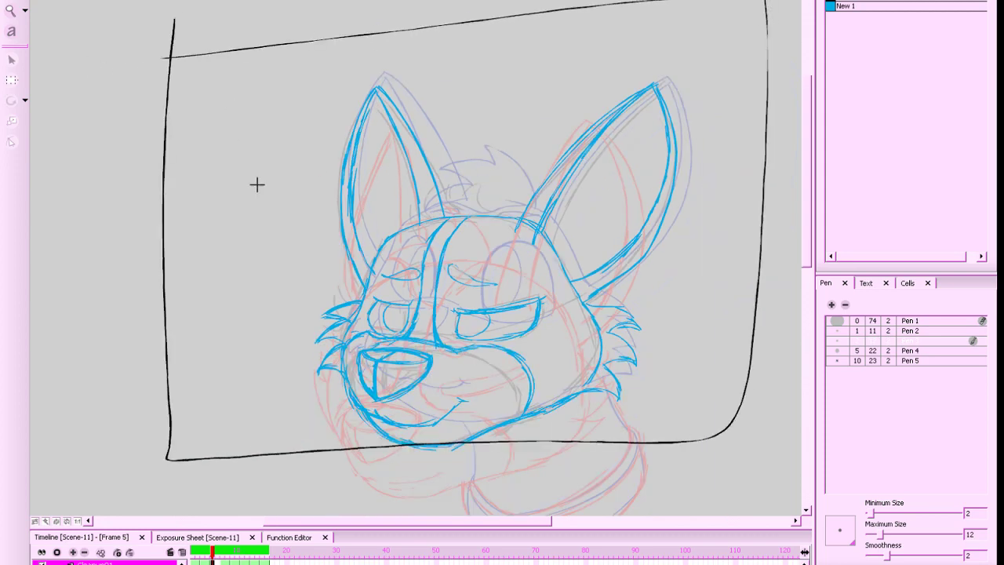
{"action": "key", "text": "ctrl+z"}
Try an S-shaped back edge for the hair tuft on top of the head, comparing with frame 3
{"action": "key", "text": "2"}
{"action": "left_click_drag", "start_coordinate": [729, 377], "coordinate": [656, 384]}
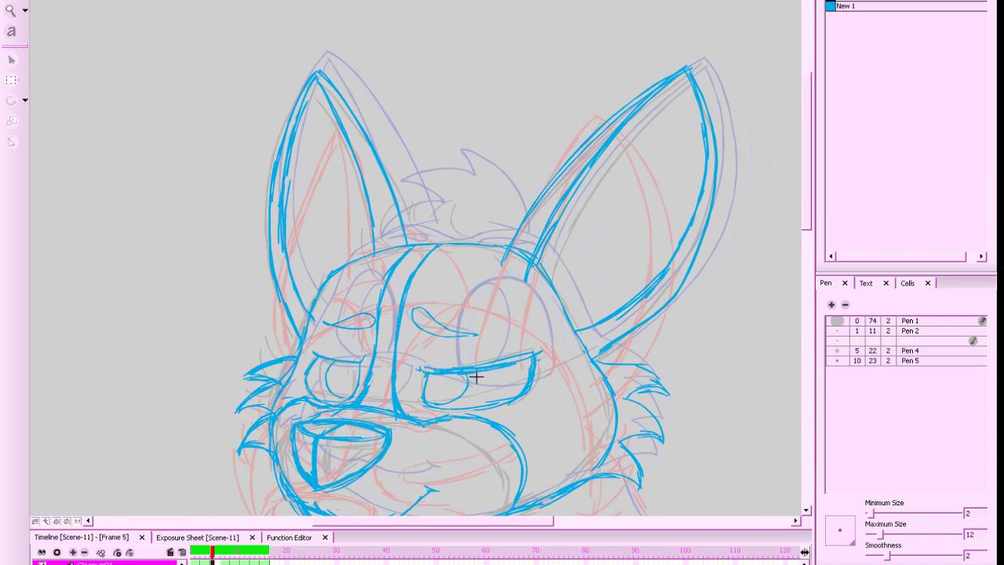
{"action": "key", "text": "comma"}
{"action": "key", "text": "comma"}
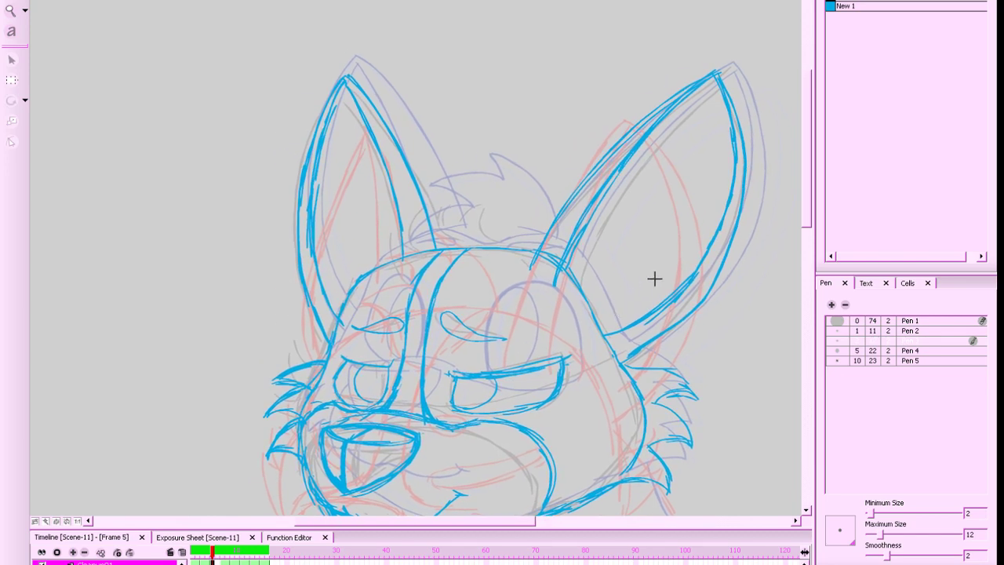
{"action": "key", "text": "period"}
{"action": "key", "text": "period"}
{"action": "mouse_move", "coordinate": [501, 192]}
{"action": "left_mouse_down"}
{"action": "mouse_move", "coordinate": [504, 252]}
{"action": "mouse_move", "coordinate": [510, 184]}
{"action": "left_mouse_up"}
{"action": "key", "text": "ctrl+z"}
{"action": "key", "text": "ctrl+z"}
{"action": "mouse_move", "coordinate": [497, 255]}
{"action": "left_mouse_down"}
{"action": "mouse_move", "coordinate": [499, 174]}
{"action": "mouse_move", "coordinate": [511, 168]}
{"action": "left_mouse_up"}
{"action": "key", "text": "f"}
{"action": "key", "text": "g"}
{"action": "key", "text": "comma"}
{"action": "key", "text": "comma"}
{"action": "key", "text": "period"}
{"action": "key", "text": "period"}
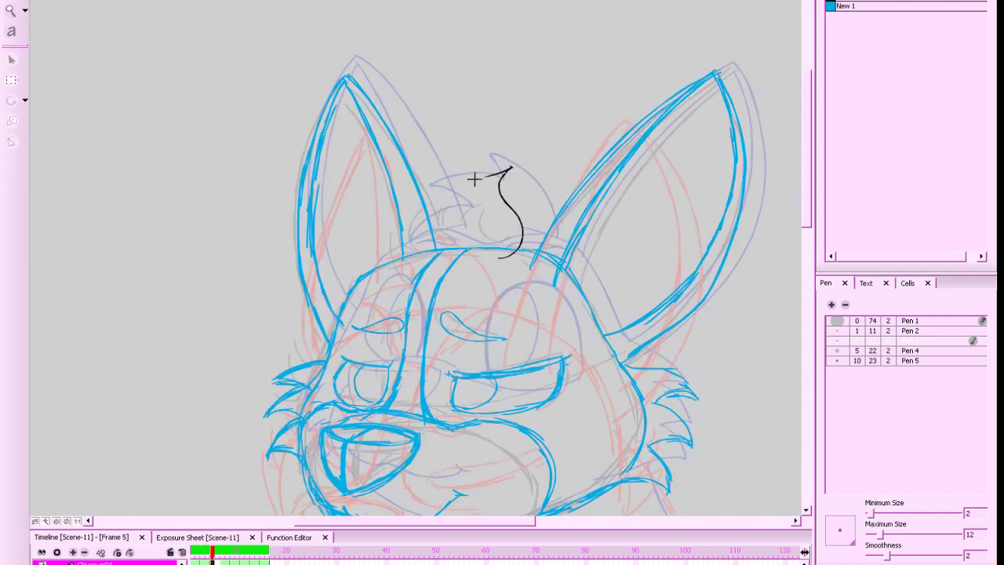
Try to add the tuft's forward tip and front curve beside the S-shaped edge, comparing with frame 3
{"action": "left_click_drag", "start_coordinate": [466, 208], "coordinate": [499, 172]}
{"action": "key", "text": "comma"}
{"action": "key", "text": "comma"}
{"action": "key", "text": "period"}
{"action": "key", "text": "period"}
{"action": "key", "text": "comma"}
{"action": "key", "text": "comma"}
{"action": "key", "text": "period"}
{"action": "key", "text": "period"}
{"action": "left_click_drag", "start_coordinate": [469, 205], "coordinate": [451, 185]}
{"action": "left_click_drag", "start_coordinate": [467, 181], "coordinate": [437, 228]}
Flip through frames 3 to 11 to examine how the hair tuft moves with the head
{"action": "key", "text": "comma"}
{"action": "key", "text": "period"}
{"action": "key", "text": "period"}
{"action": "key", "text": "period"}
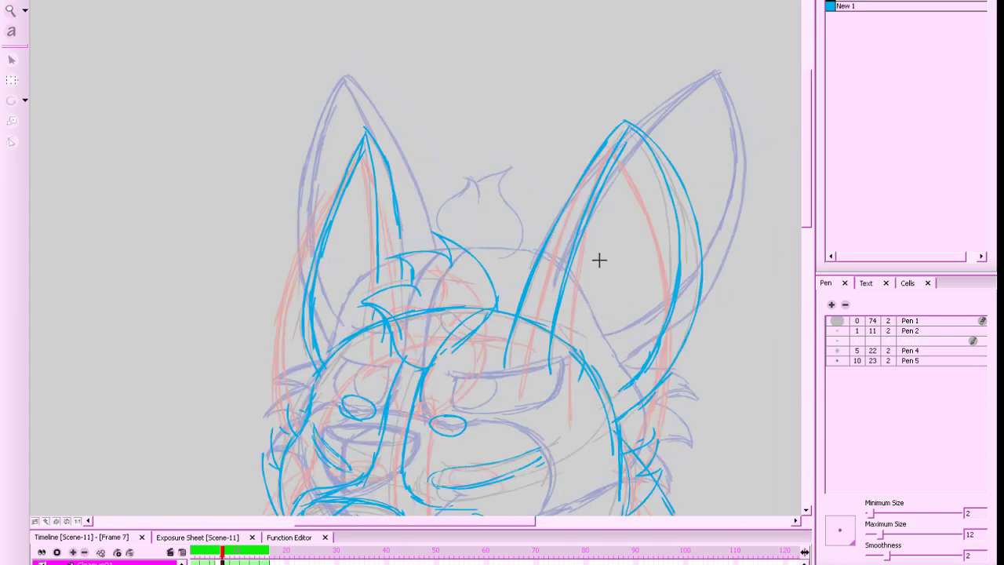
{"action": "key", "text": "comma"}
{"action": "key", "text": "comma"}
{"action": "key", "text": "comma"}
{"action": "key", "text": "period"}
{"action": "key", "text": "period"}
{"action": "key", "text": "period"}
{"action": "key", "text": "period"}
{"action": "key", "text": "period"}
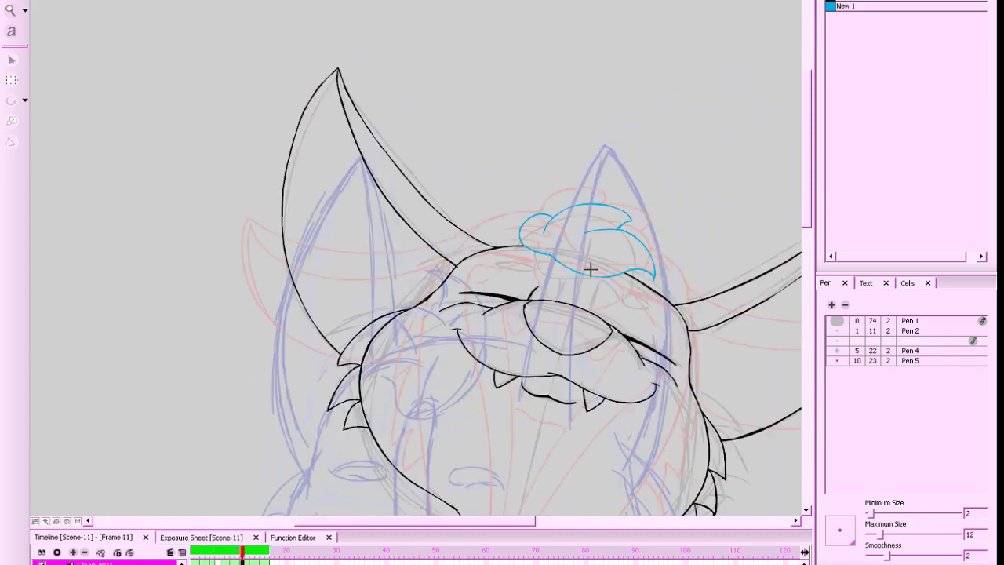
{"action": "key", "text": "comma"}
{"action": "key", "text": "comma"}
{"action": "key", "text": "comma"}
{"action": "key", "text": "comma"}
{"action": "key", "text": "comma"}
{"action": "key", "text": "comma"}
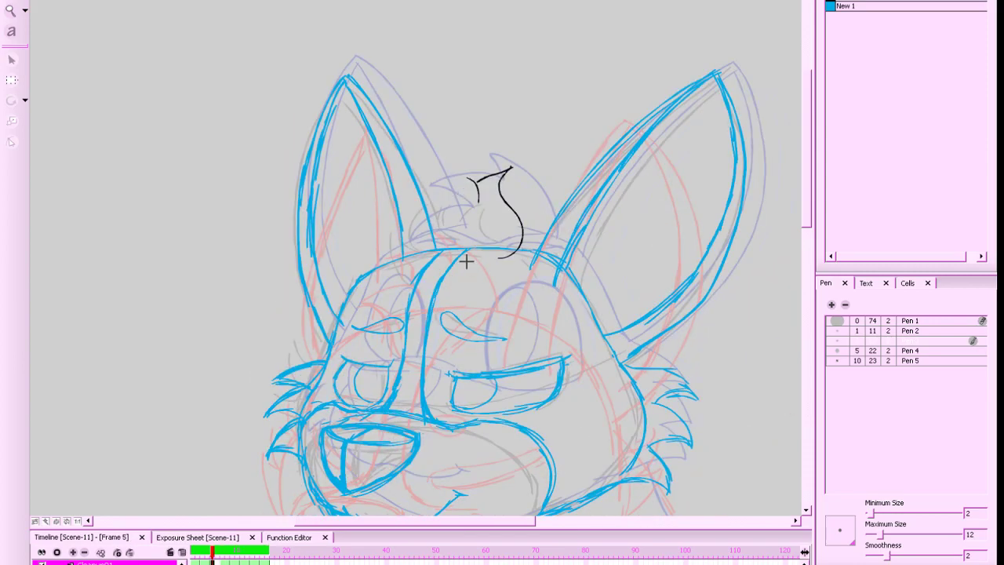
Undo all the hair tuft strokes on frame 5
{"action": "key", "text": "ctrl+z"}
{"action": "key", "text": "ctrl+z"}
{"action": "key", "text": "ctrl+z"}
{"action": "key", "text": "ctrl+z"}
{"action": "key", "text": "ctrl+z"}
{"action": "key", "text": "ctrl+z"}
{"action": "key", "text": "ctrl+z"}
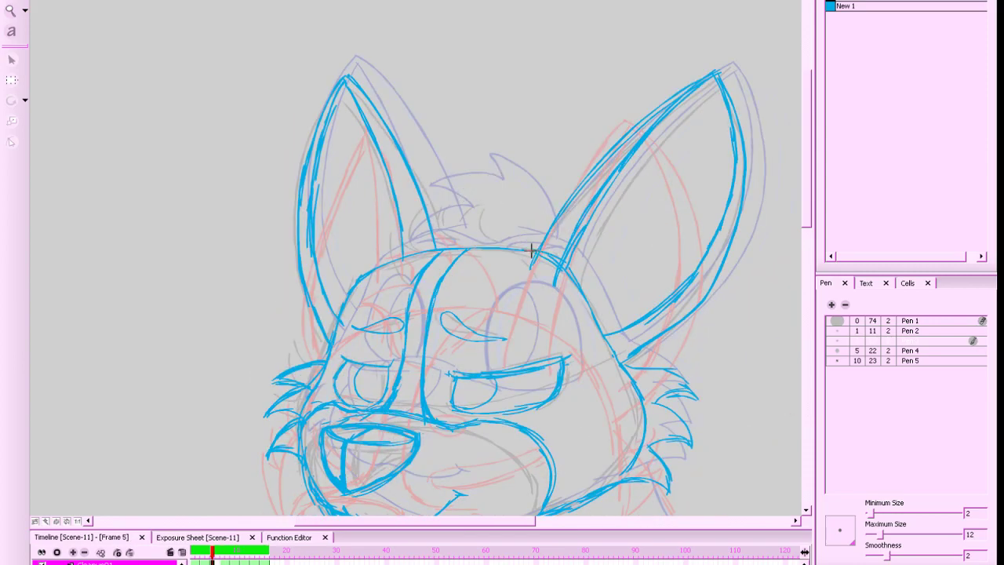
Draw the tuft's tall pointed spike on frame 5, with its arched back edge and short front edge
{"action": "key", "text": "comma"}
{"action": "key", "text": "comma"}
{"action": "key", "text": "period"}
{"action": "key", "text": "period"}
{"action": "mouse_move", "coordinate": [520, 248]}
{"action": "left_mouse_down"}
{"action": "mouse_move", "coordinate": [508, 190]}
{"action": "mouse_move", "coordinate": [460, 157]}
{"action": "left_mouse_up"}
{"action": "key", "text": "ctrl+z"}
{"action": "mouse_move", "coordinate": [520, 250]}
{"action": "left_mouse_down"}
{"action": "mouse_move", "coordinate": [515, 205]}
{"action": "mouse_move", "coordinate": [470, 162]}
{"action": "left_mouse_up"}
{"action": "left_click_drag", "start_coordinate": [473, 202], "coordinate": [473, 166]}
{"action": "key", "text": "period"}
{"action": "key", "text": "comma"}
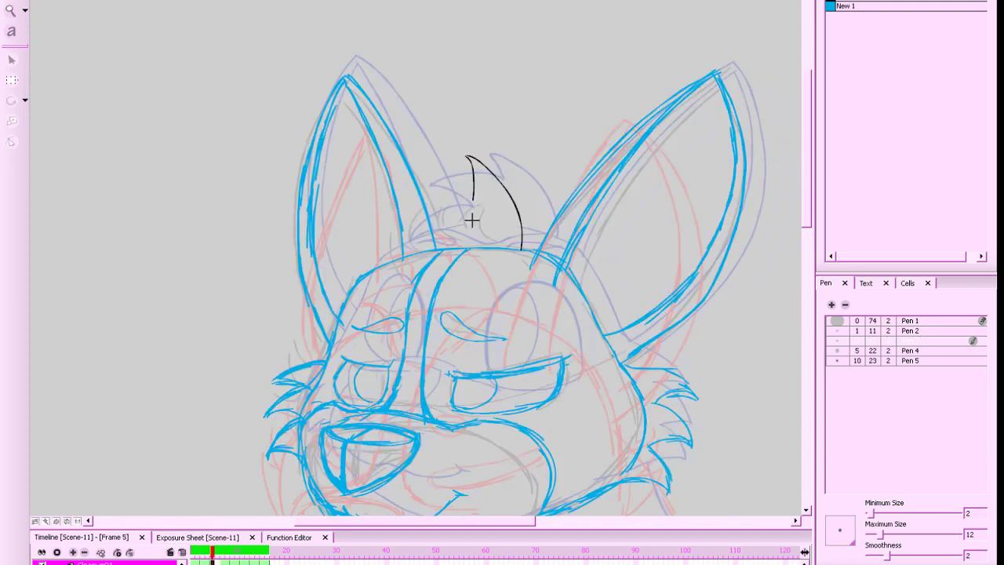
Draw the tuft's middle lock as an arc from the tall spike toward the far ear, redoing misplaced strokes
{"action": "left_click_drag", "start_coordinate": [473, 205], "coordinate": [402, 194]}
{"action": "key", "text": "ctrl+z"}
{"action": "mouse_move", "coordinate": [473, 205]}
{"action": "left_mouse_down"}
{"action": "mouse_move", "coordinate": [421, 195]}
{"action": "mouse_move", "coordinate": [399, 207]}
{"action": "mouse_move", "coordinate": [430, 217]}
{"action": "left_mouse_up"}
{"action": "key", "text": "ctrl+z"}
{"action": "key", "text": "1"}
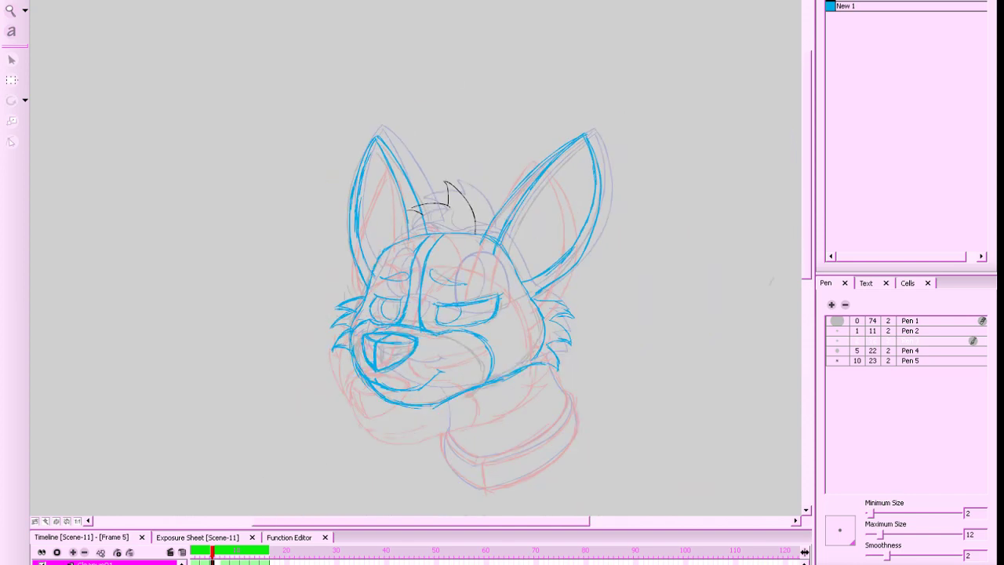
Flip between frames 3 and 5 to check the tuft's upper spikes
{"action": "key", "text": "comma"}
{"action": "key", "text": "comma"}
{"action": "key", "text": "period"}
{"action": "key", "text": "period"}
{"action": "key", "text": "comma"}
{"action": "key", "text": "comma"}
{"action": "key", "text": "period"}
{"action": "key", "text": "period"}
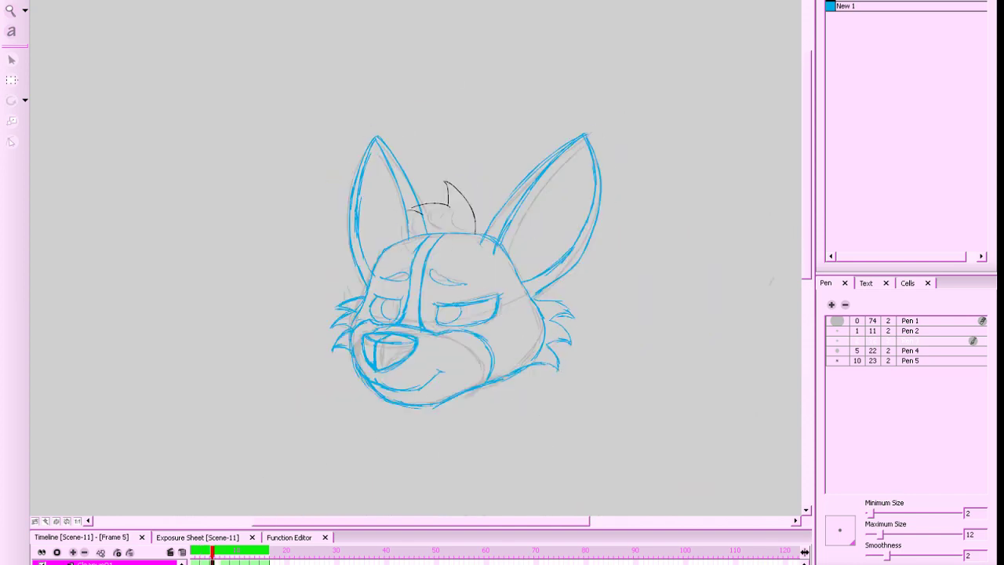
Finish the middle lock's underside and draw the lower front lock of the tuft, comparing with frame 3
{"action": "key", "text": "2"}
{"action": "key", "text": "2"}
{"action": "key", "text": "2"}
{"action": "key", "text": "2"}
{"action": "left_click_drag", "start_coordinate": [395, 205], "coordinate": [448, 235]}
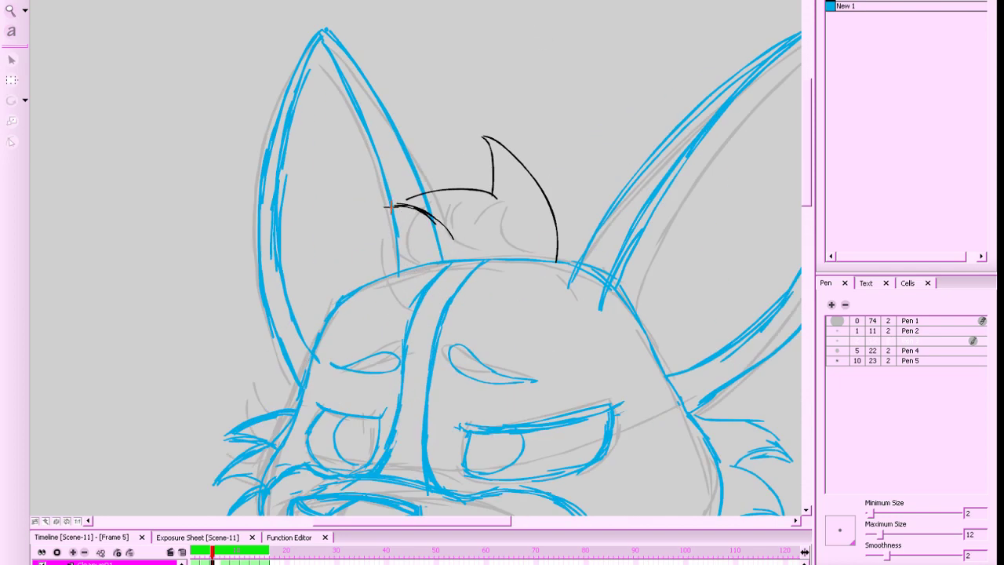
{"action": "mouse_move", "coordinate": [392, 204]}
{"action": "left_mouse_down"}
{"action": "mouse_move", "coordinate": [483, 193]}
{"action": "mouse_move", "coordinate": [494, 201]}
{"action": "mouse_move", "coordinate": [412, 201]}
{"action": "left_mouse_up"}
{"action": "key", "text": "ctrl+z"}
{"action": "key", "text": "ctrl+z"}
{"action": "mouse_move", "coordinate": [497, 197]}
{"action": "left_mouse_down"}
{"action": "mouse_move", "coordinate": [391, 204]}
{"action": "mouse_move", "coordinate": [448, 239]}
{"action": "mouse_move", "coordinate": [391, 248]}
{"action": "left_mouse_up"}
{"action": "key", "text": "1"}
{"action": "key", "text": "comma"}
{"action": "key", "text": "comma"}
{"action": "key", "text": "period"}
{"action": "key", "text": "period"}
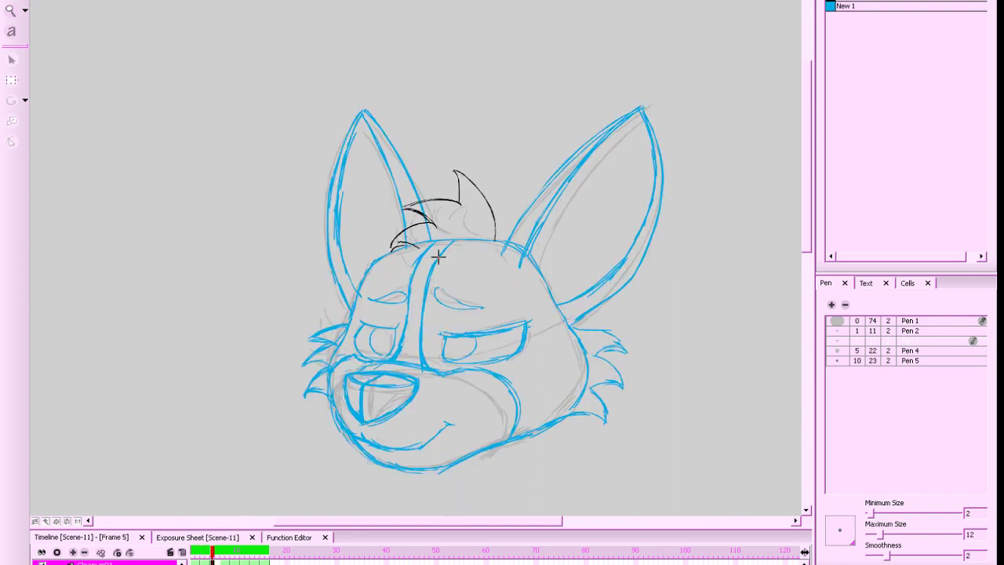
Close the tuft with a wavy base line across the top of the forehead, comparing frames
{"action": "left_click_drag", "start_coordinate": [389, 250], "coordinate": [452, 259]}
{"action": "key", "text": "f"}
{"action": "key", "text": "g"}
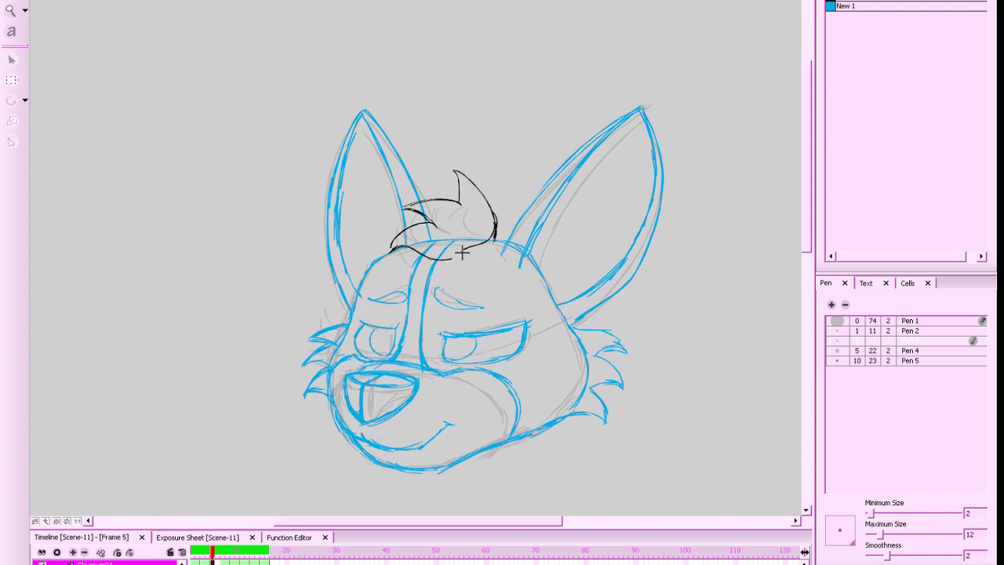
{"action": "key", "text": "f"}
{"action": "key", "text": "g"}
{"action": "key", "text": "1"}
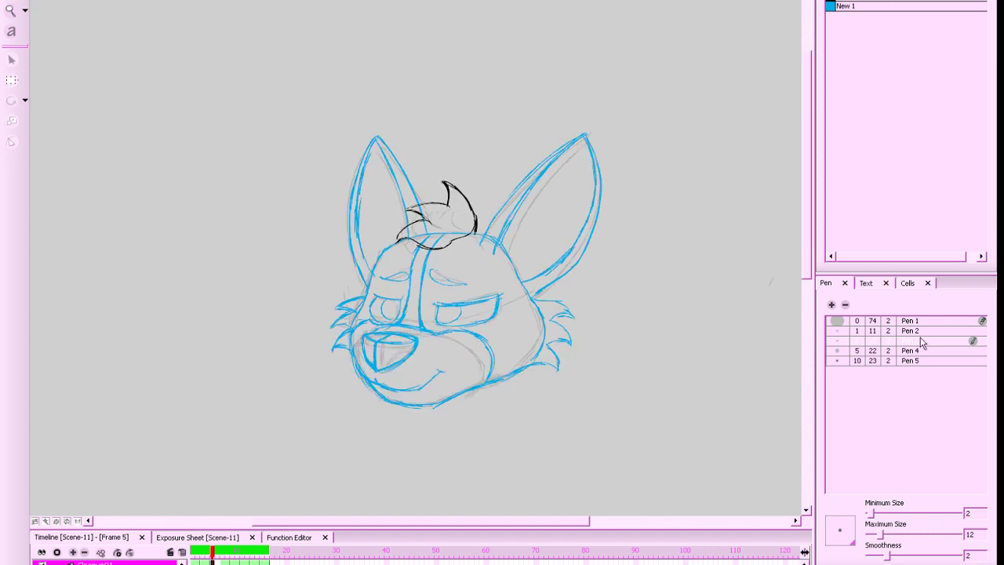
Compare the tuft with the neighbouring frames and reinforce the upper edge of its middle lock
{"action": "key", "text": "g"}
{"action": "key", "text": "f"}
{"action": "key", "text": "f"}
{"action": "key", "text": "g"}
{"action": "key", "text": "g"}
{"action": "key", "text": "f"}
{"action": "key", "text": "2"}
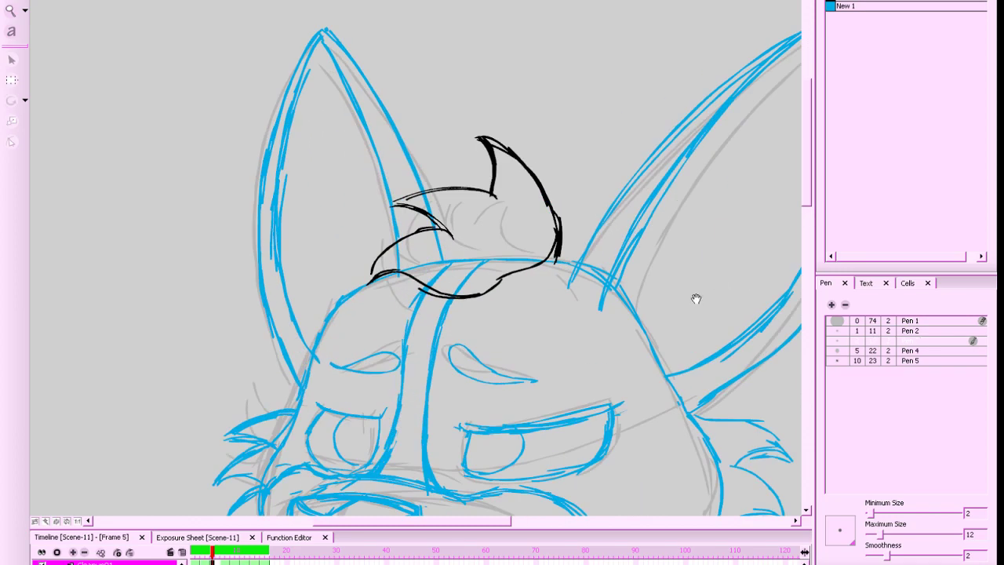
{"action": "left_click_drag", "start_coordinate": [695, 298], "coordinate": [714, 288]}
{"action": "mouse_move", "coordinate": [436, 181]}
{"action": "left_mouse_down"}
{"action": "mouse_move", "coordinate": [491, 178]}
{"action": "mouse_move", "coordinate": [511, 193]}
{"action": "mouse_move", "coordinate": [515, 182]}
{"action": "mouse_move", "coordinate": [410, 196]}
{"action": "left_mouse_up"}
{"action": "key", "text": "ctrl+z"}
{"action": "mouse_move", "coordinate": [511, 174]}
{"action": "left_mouse_down"}
{"action": "mouse_move", "coordinate": [443, 173]}
{"action": "mouse_move", "coordinate": [413, 194]}
{"action": "mouse_move", "coordinate": [421, 188]}
{"action": "left_mouse_up"}
Flip between frames 3, 5 and 7 to check the finished tuft in motion
{"action": "key", "text": "2"}
{"action": "key", "text": "2"}
{"action": "key", "text": "2"}
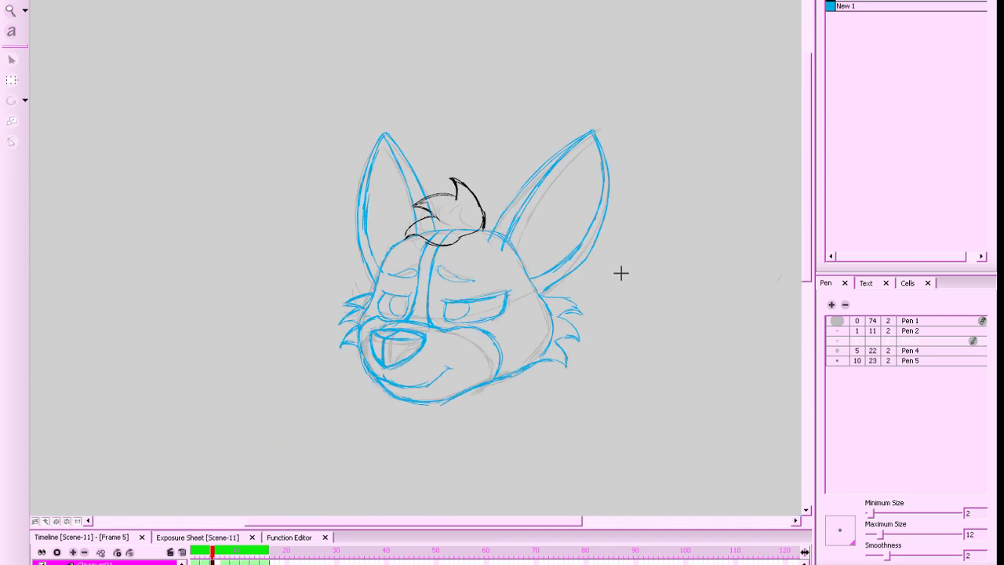
{"action": "key", "text": "g"}
{"action": "key", "text": "f"}
{"action": "left_click_drag", "start_coordinate": [696, 300], "coordinate": [624, 271]}
{"action": "key", "text": "2"}
{"action": "key", "text": "2"}
{"action": "left_click_drag", "start_coordinate": [656, 308], "coordinate": [709, 261]}
{"action": "key", "text": "."}
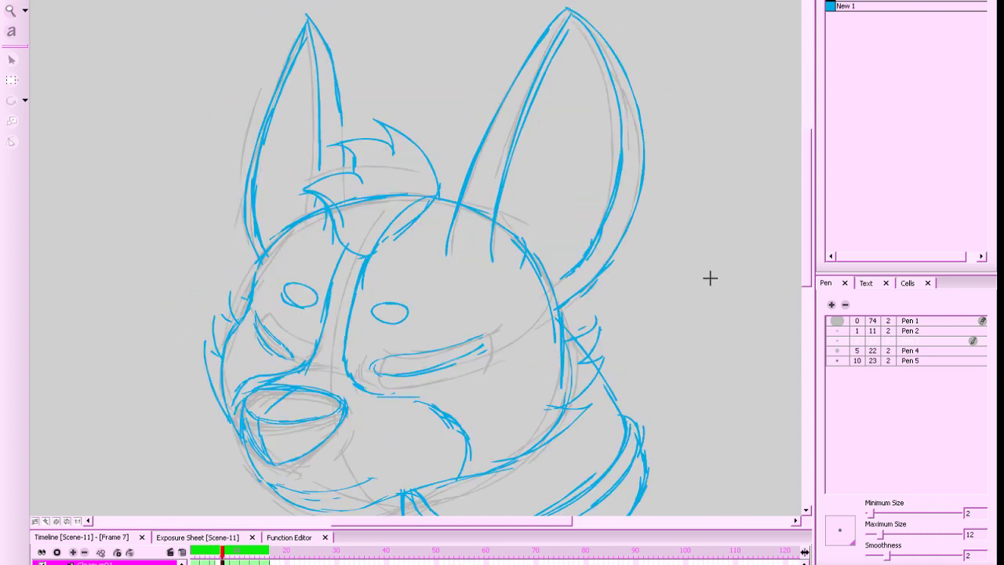
{"action": "key", "text": "f"}
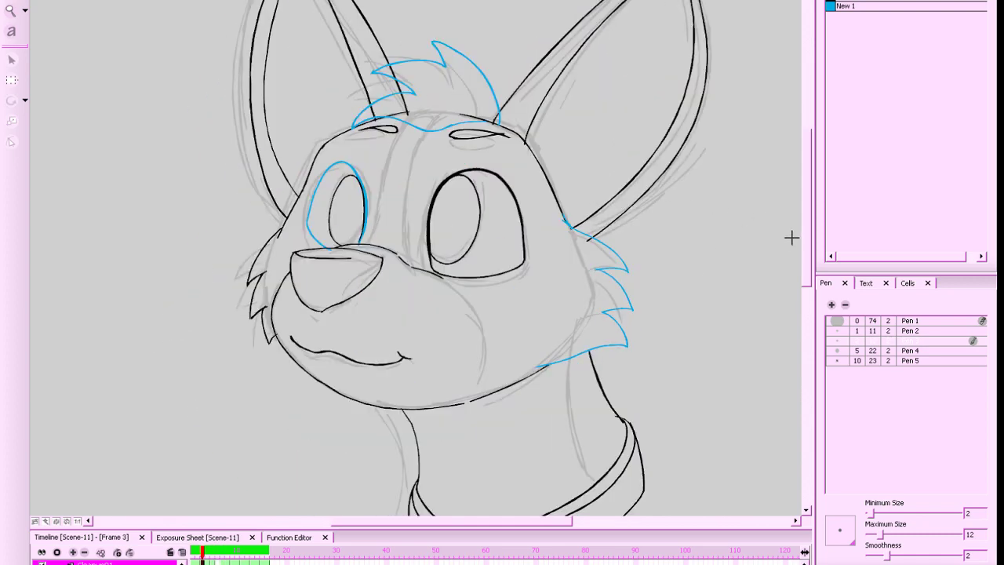
{"action": "key", "text": "g"}
{"action": "key", "text": "g"}
{"action": "key", "text": "f"}
{"action": "key", "text": "f"}
{"action": "key", "text": "."}
{"action": "key", "text": "."}
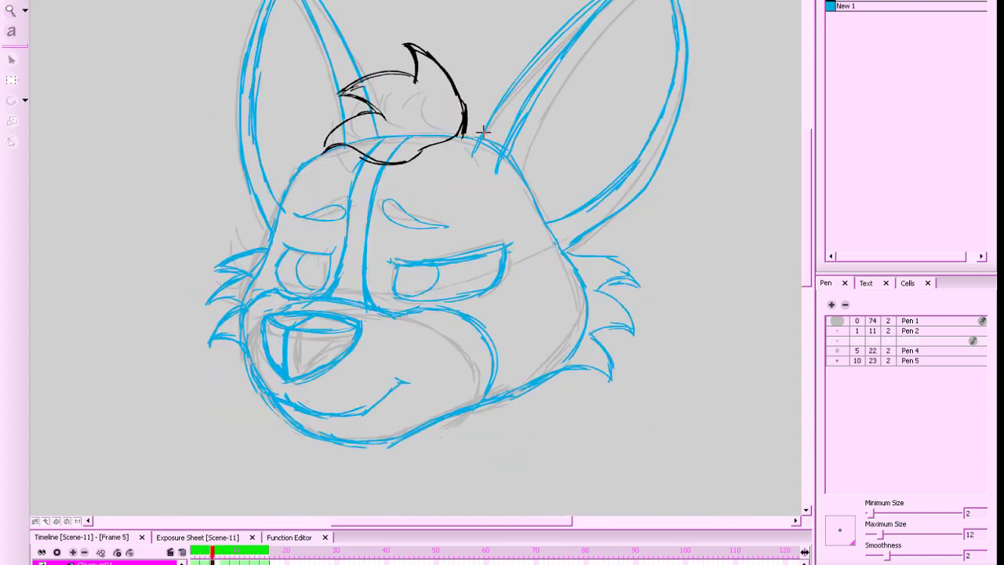
{"action": "key", "text": "1"}
{"action": "key", "text": "1"}
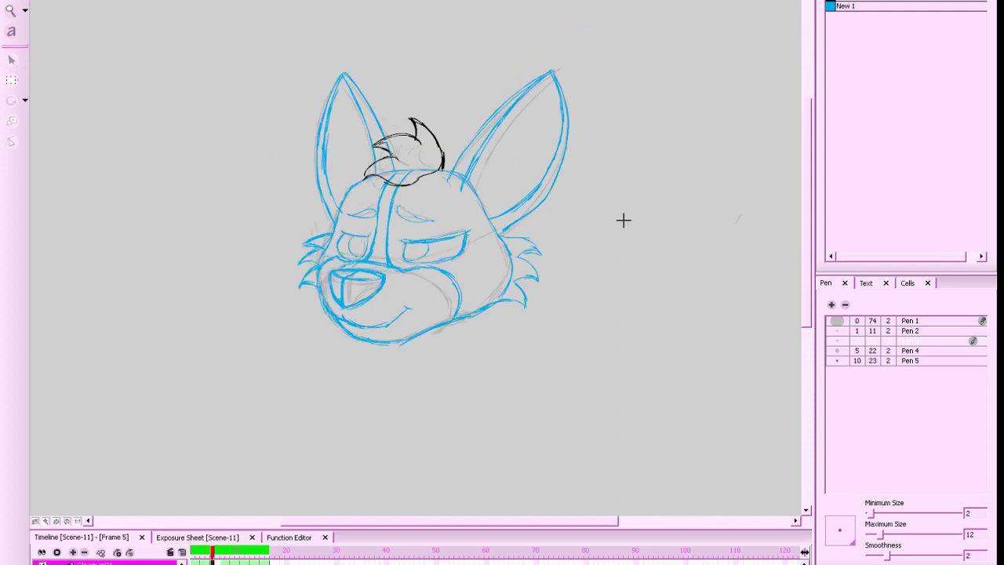
Select the blue New 1 colour and turn on onion skin around frame 5
{"action": "left_click_drag", "start_coordinate": [701, 352], "coordinate": [660, 298]}
{"action": "key", "text": "alt+o"}
{"action": "key", "text": "alt+o"}
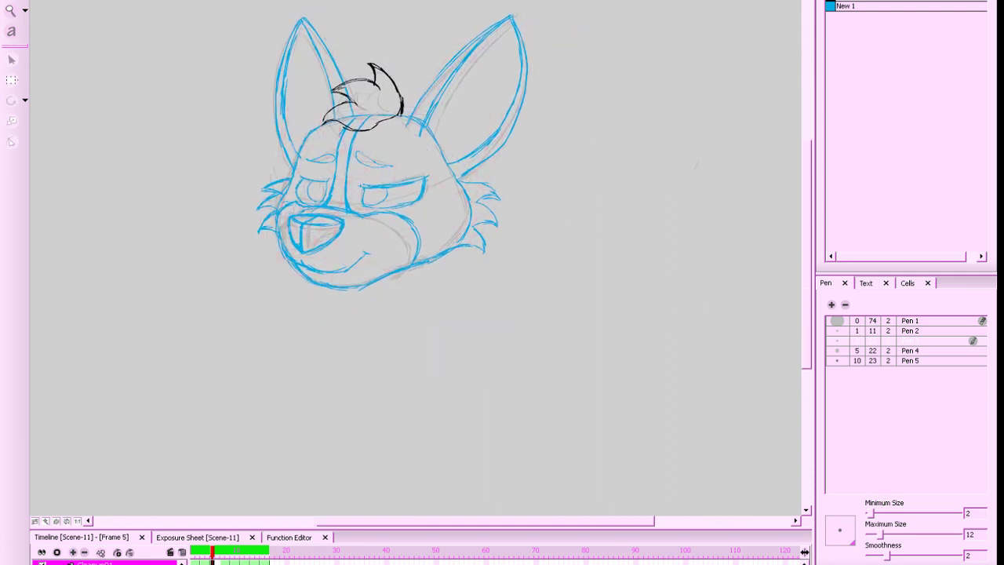
{"action": "key", "text": "g"}
{"action": "key", "text": "f"}
{"action": "left_click", "coordinate": [833, 5]}
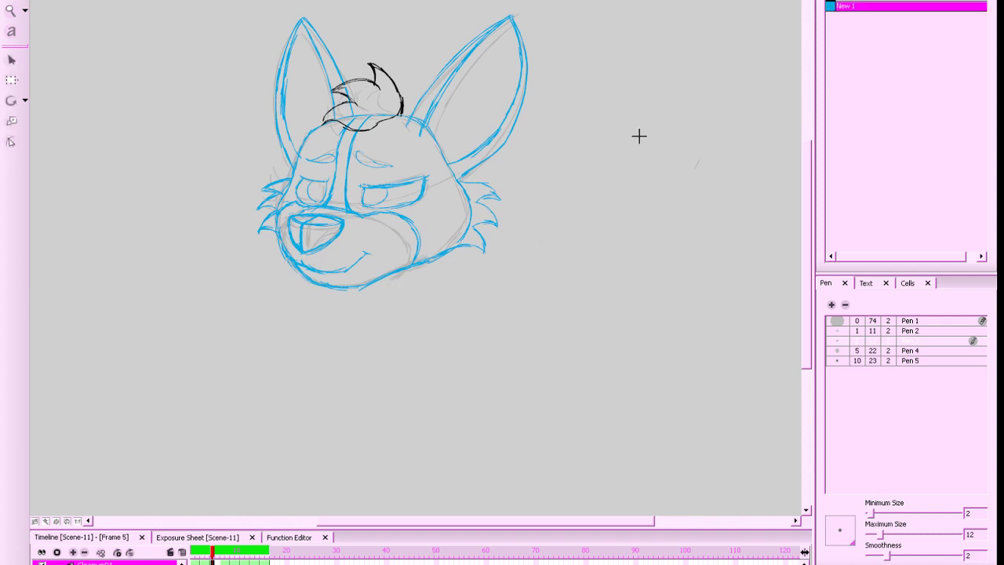
{"action": "key", "text": "alt+o"}
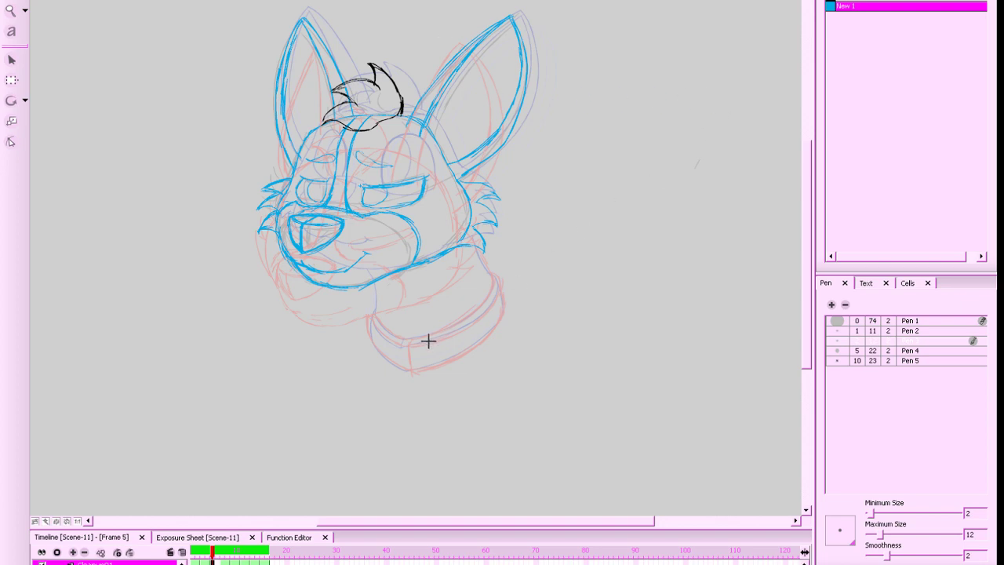
Draw the collar's vertical front corner edge on frame 5, checking it against frame 7
{"action": "key", "text": "space"}
{"action": "key", "text": "z"}
{"action": "mouse_move", "coordinate": [544, 340]}
{"action": "left_mouse_down"}
{"action": "mouse_move", "coordinate": [526, 283]}
{"action": "mouse_move", "coordinate": [635, 306]}
{"action": "left_mouse_up"}
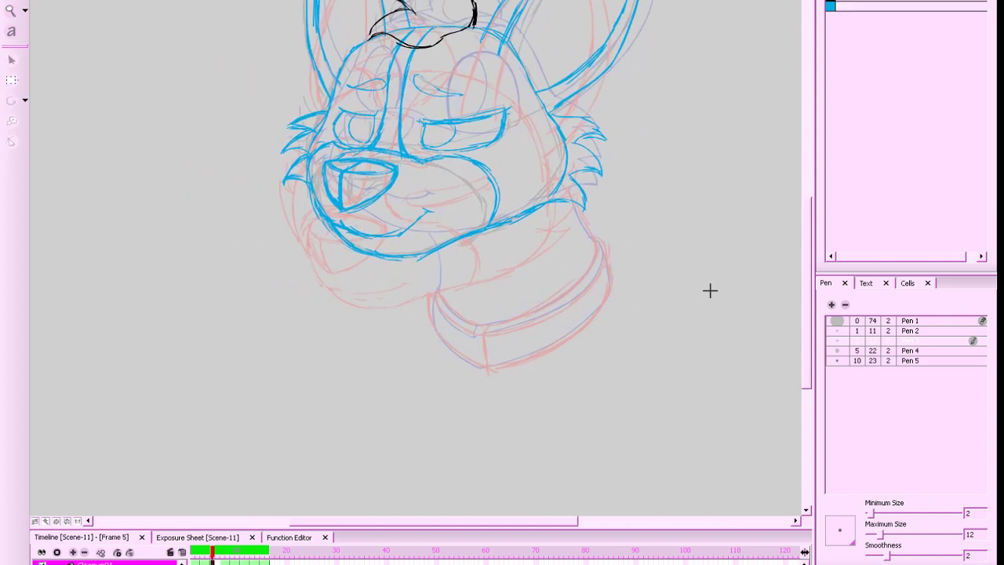
{"action": "key", "text": "g"}
{"action": "key", "text": "f"}
{"action": "left_click_drag", "start_coordinate": [478, 343], "coordinate": [481, 373]}
{"action": "key", "text": "g"}
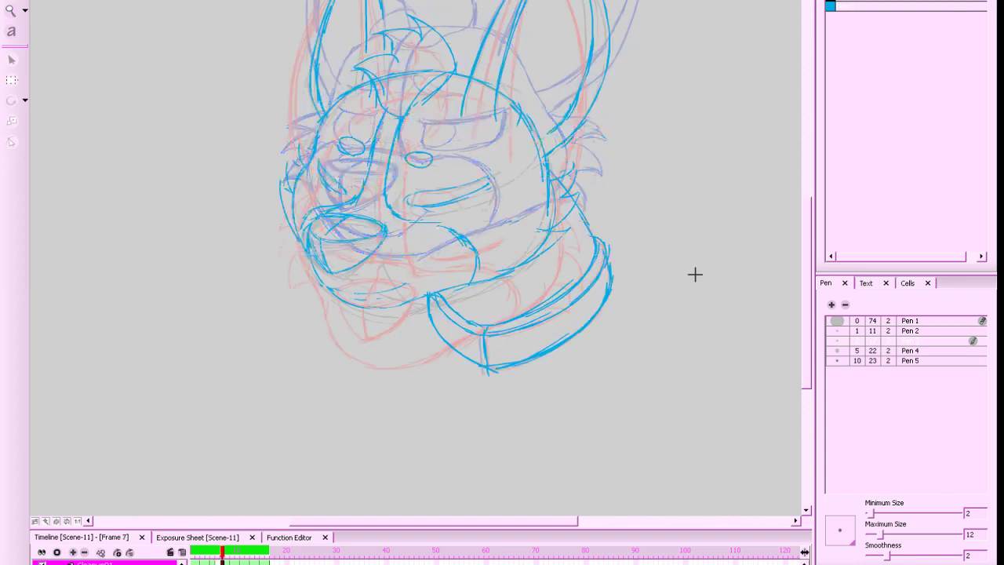
{"action": "key", "text": "f"}
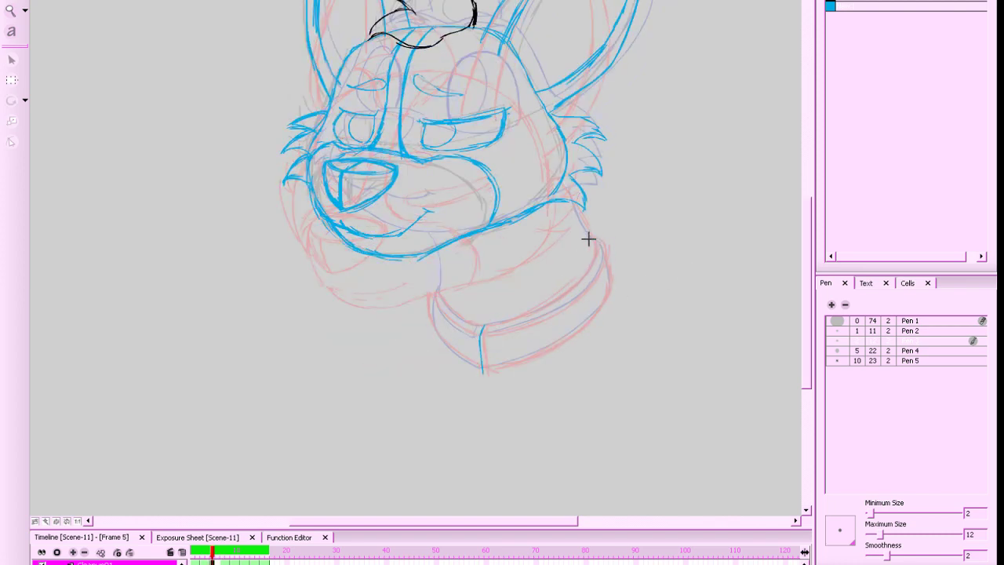
Draw the collar's upper rim on both sides of the front corner, following the onion-skinned frames
{"action": "left_click_drag", "start_coordinate": [592, 240], "coordinate": [581, 275]}
{"action": "mouse_move", "coordinate": [596, 238]}
{"action": "left_mouse_down"}
{"action": "mouse_move", "coordinate": [548, 303]}
{"action": "mouse_move", "coordinate": [591, 264]}
{"action": "mouse_move", "coordinate": [515, 318]}
{"action": "mouse_move", "coordinate": [480, 325]}
{"action": "mouse_move", "coordinate": [556, 291]}
{"action": "mouse_move", "coordinate": [479, 328]}
{"action": "mouse_move", "coordinate": [591, 263]}
{"action": "mouse_move", "coordinate": [567, 292]}
{"action": "mouse_move", "coordinate": [494, 323]}
{"action": "left_mouse_up"}
{"action": "left_click_drag", "start_coordinate": [439, 291], "coordinate": [467, 316]}
{"action": "left_click_drag", "start_coordinate": [444, 285], "coordinate": [472, 318]}
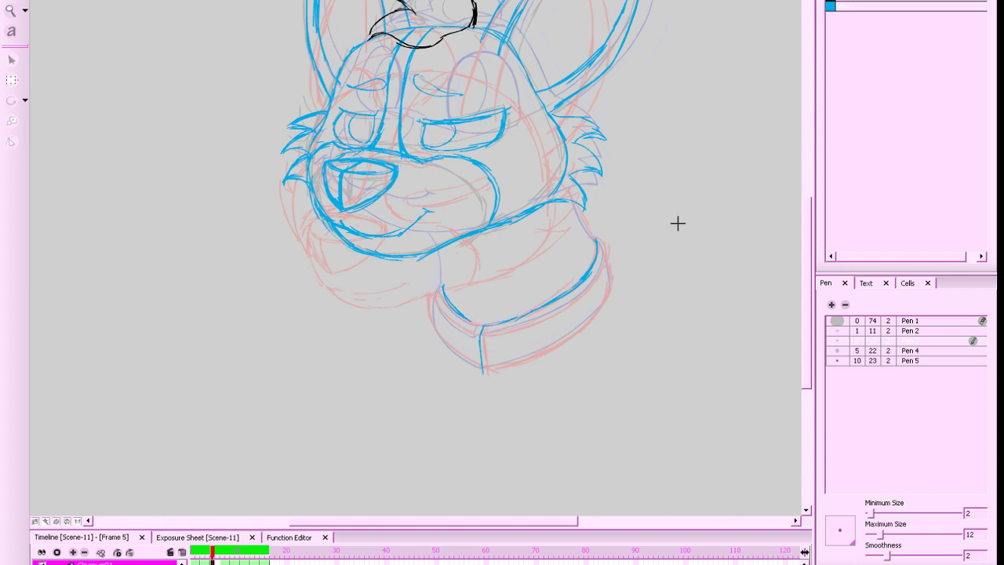
Redraw the collar's upper rim left of the front corner on frame 5 and draw the neck's front line down to it
{"action": "key", "text": "ctrl+z"}
{"action": "mouse_move", "coordinate": [476, 324]}
{"action": "left_mouse_down"}
{"action": "mouse_move", "coordinate": [454, 313]}
{"action": "mouse_move", "coordinate": [439, 286]}
{"action": "left_mouse_up"}
{"action": "key", "text": "g"}
{"action": "key", "text": "f"}
{"action": "left_click_drag", "start_coordinate": [441, 248], "coordinate": [443, 281]}
{"action": "key", "text": "ctrl+z"}
{"action": "key", "text": "ctrl+z"}
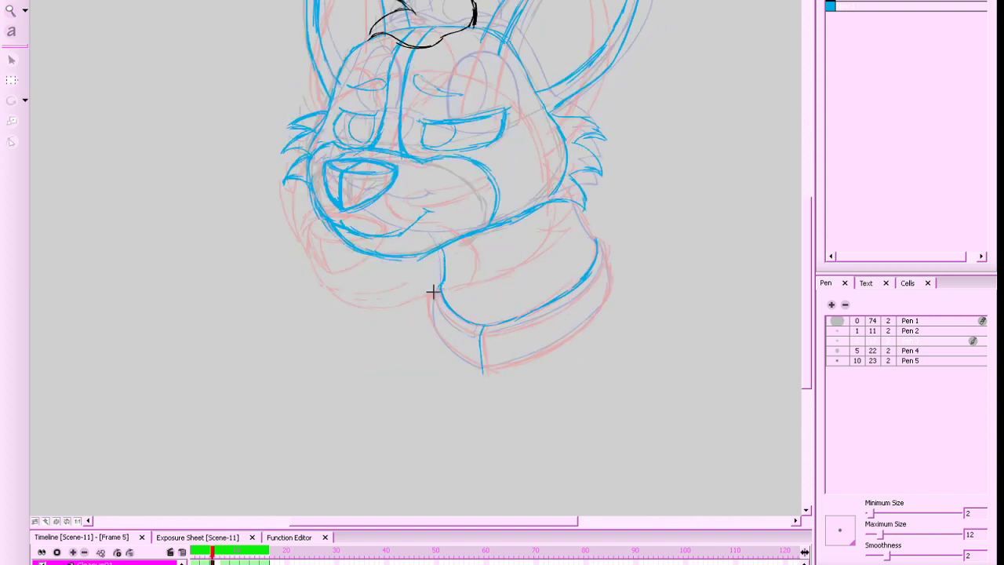
Draw the rim's second, outer line left of the collar's front corner, checking it against the neighbouring frames
{"action": "left_click_drag", "start_coordinate": [435, 290], "coordinate": [463, 332]}
{"action": "key", "text": "ctrl+z"}
{"action": "mouse_move", "coordinate": [437, 289]}
{"action": "left_mouse_down"}
{"action": "mouse_move", "coordinate": [462, 332]}
{"action": "mouse_move", "coordinate": [482, 332]}
{"action": "left_mouse_up"}
{"action": "key", "text": "g"}
{"action": "key", "text": "f"}
Draw the rim's second line along the collar's long right side, redoing strokes until it meets the front corner
{"action": "mouse_move", "coordinate": [594, 238]}
{"action": "left_mouse_down"}
{"action": "mouse_move", "coordinate": [597, 267]}
{"action": "mouse_move", "coordinate": [595, 237]}
{"action": "mouse_move", "coordinate": [585, 273]}
{"action": "mouse_move", "coordinate": [601, 244]}
{"action": "mouse_move", "coordinate": [589, 268]}
{"action": "mouse_move", "coordinate": [600, 271]}
{"action": "mouse_move", "coordinate": [600, 256]}
{"action": "mouse_move", "coordinate": [573, 299]}
{"action": "left_mouse_up"}
{"action": "key", "text": "ctrl+z"}
{"action": "left_click_drag", "start_coordinate": [599, 268], "coordinate": [545, 315]}
{"action": "key", "text": "ctrl+z"}
{"action": "left_click_drag", "start_coordinate": [586, 287], "coordinate": [538, 319]}
{"action": "key", "text": "ctrl+z"}
{"action": "mouse_move", "coordinate": [589, 292]}
{"action": "left_mouse_down"}
{"action": "mouse_move", "coordinate": [516, 329]}
{"action": "mouse_move", "coordinate": [482, 334]}
{"action": "left_mouse_up"}
{"action": "left_click_drag", "start_coordinate": [572, 306], "coordinate": [497, 331]}
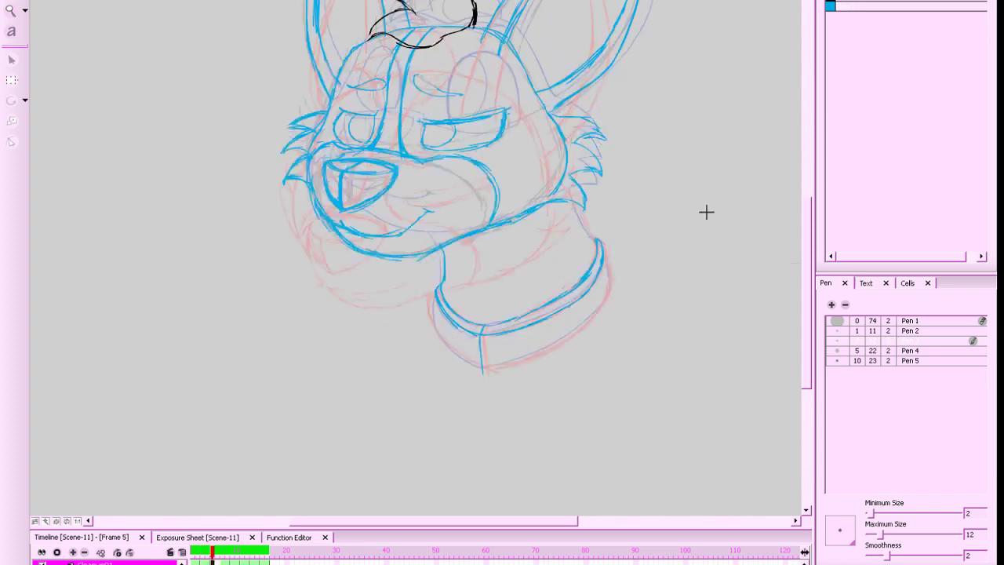
Check the collar against the adjacent frames without onion skin, turn onion skin back on and draw the neck's back line
{"action": "key", "text": "alt+o"}
{"action": "key", "text": "g"}
{"action": "key", "text": "f"}
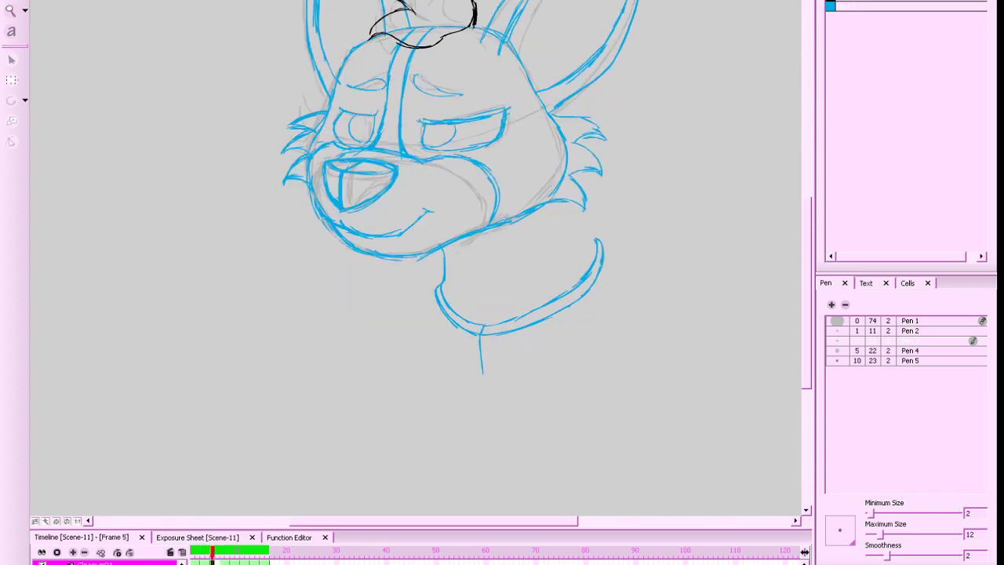
{"action": "key", "text": "alt+o"}
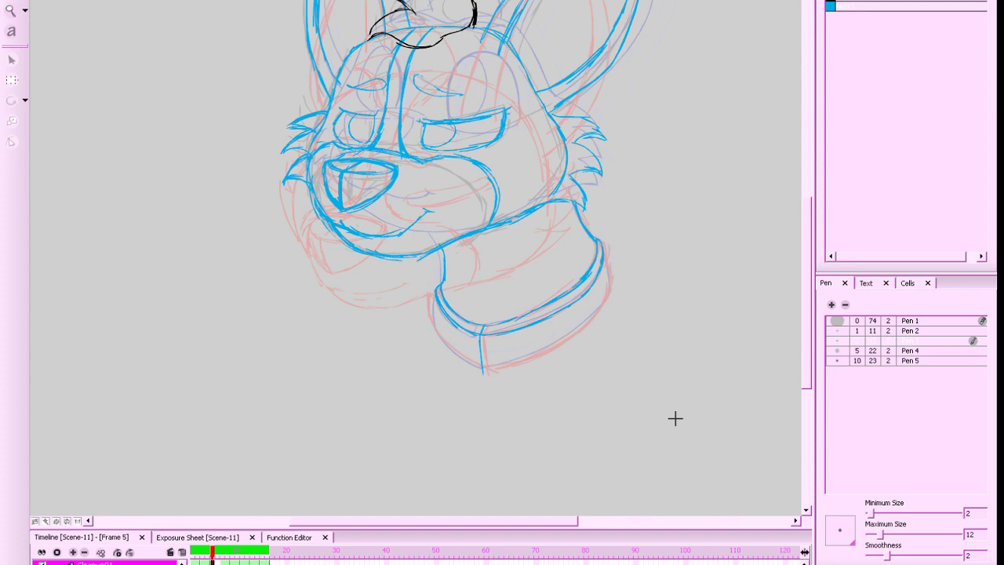
Draw the collar's outer side and bottom edges on both sides of the front corner, following the onion-skinned frames
{"action": "key", "text": "period"}
{"action": "key", "text": "comma"}
{"action": "key", "text": "period"}
{"action": "key", "text": "comma"}
{"action": "mouse_move", "coordinate": [600, 240]}
{"action": "left_mouse_down"}
{"action": "mouse_move", "coordinate": [610, 291]}
{"action": "mouse_move", "coordinate": [582, 319]}
{"action": "mouse_move", "coordinate": [608, 285]}
{"action": "mouse_move", "coordinate": [591, 319]}
{"action": "mouse_move", "coordinate": [500, 366]}
{"action": "left_mouse_up"}
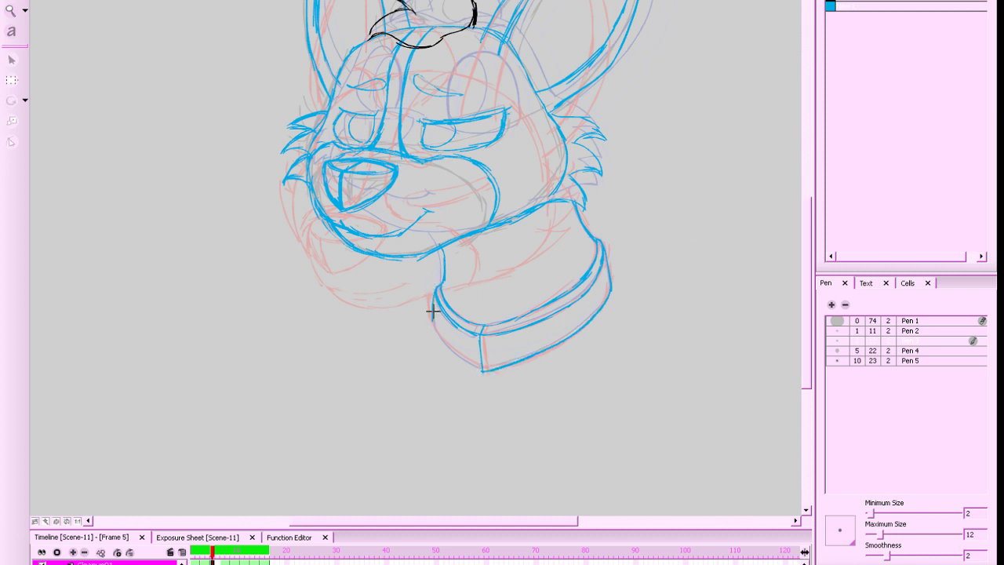
{"action": "mouse_move", "coordinate": [432, 311]}
{"action": "left_mouse_down"}
{"action": "mouse_move", "coordinate": [436, 331]}
{"action": "mouse_move", "coordinate": [432, 314]}
{"action": "mouse_move", "coordinate": [482, 370]}
{"action": "left_mouse_up"}
Flip back and forth through the frames around frame 5 to check how the finished collar moves
{"action": "key", "text": "1"}
{"action": "key", "text": "1"}
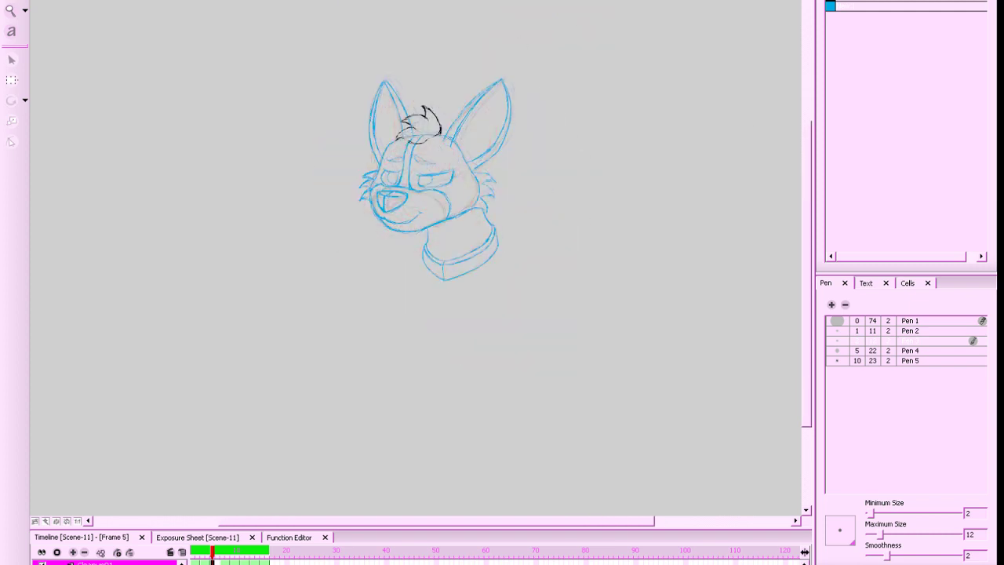
{"action": "key", "text": "g"}
{"action": "key", "text": "g"}
{"action": "key", "text": "g"}
{"action": "key", "text": "g"}
{"action": "key", "text": "g"}
{"action": "key", "text": "f"}
{"action": "key", "text": "f"}
{"action": "key", "text": "f"}
{"action": "key", "text": "f"}
{"action": "key", "text": "f"}
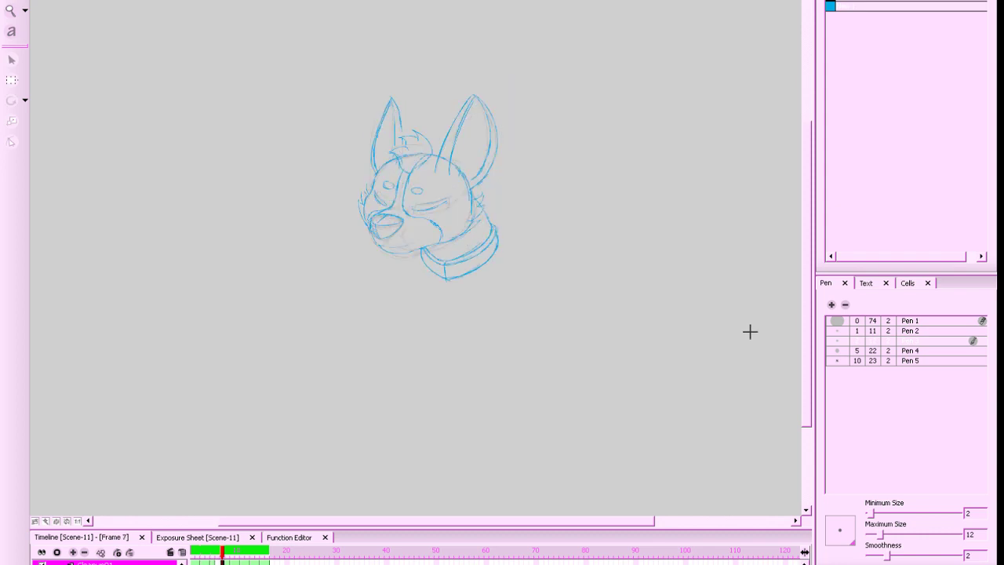
Go back to frame 1 and save the project
{"action": "left_click", "coordinate": [212, 552]}
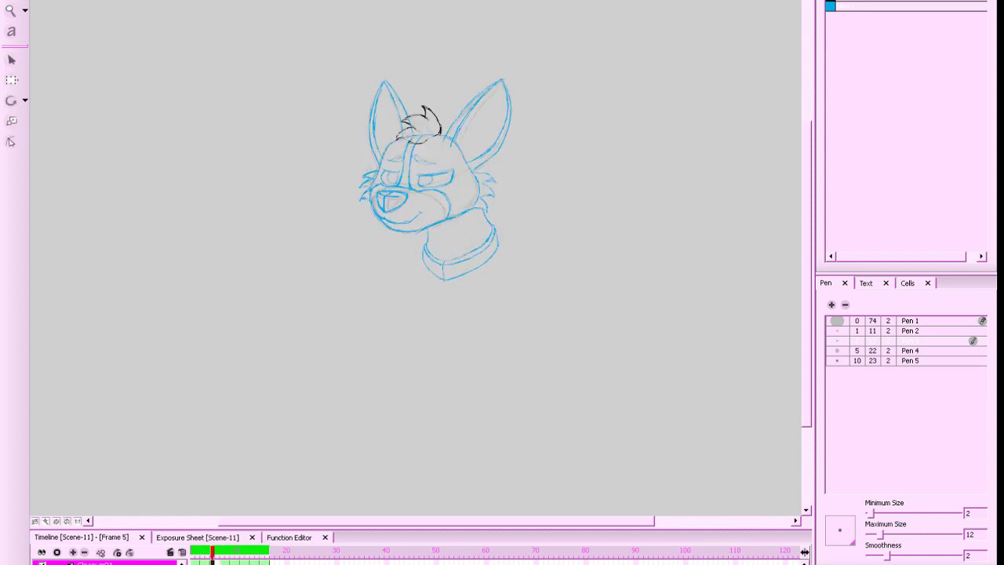
{"action": "left_click_drag", "start_coordinate": [218, 552], "coordinate": [170, 552]}
{"action": "left_click_drag", "start_coordinate": [599, 265], "coordinate": [609, 287]}
{"action": "key", "text": "ctrl+s"}
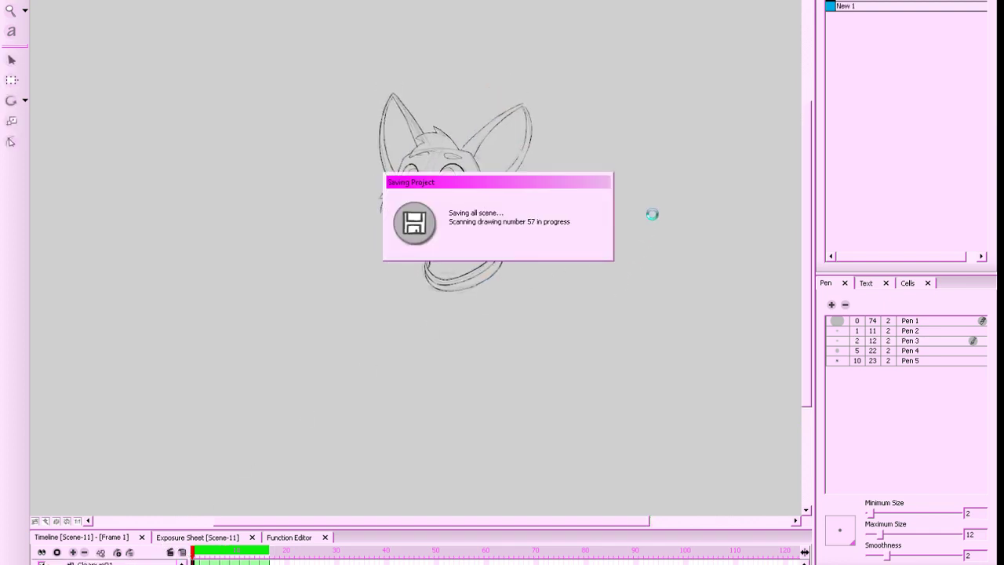
Play the 16-frame animation from the start, then replay it with the head enlarged to review the motion
{"action": "key", "text": "Return"}
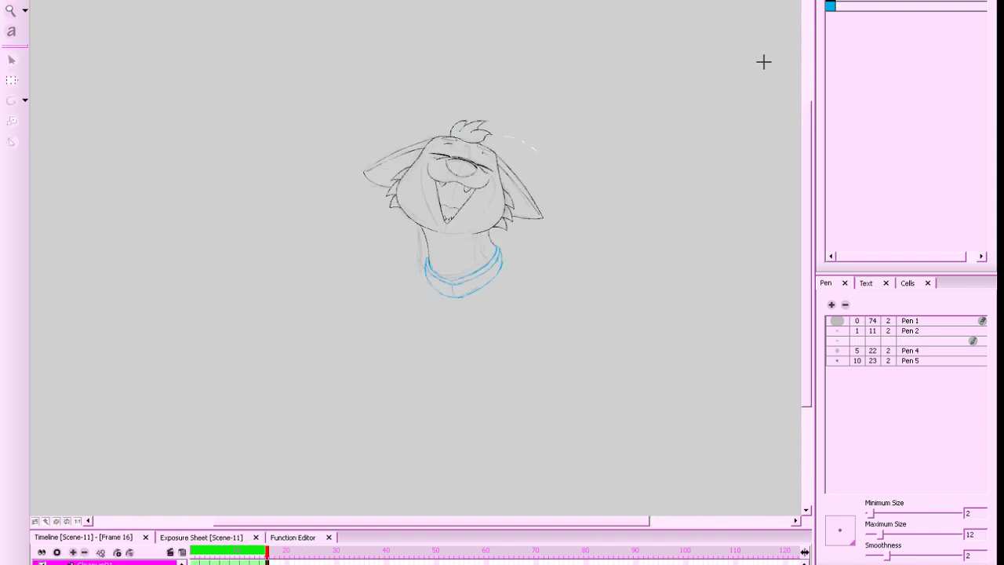
{"action": "key", "text": "2"}
{"action": "key", "text": "2"}
{"action": "key", "text": "2"}
{"action": "key", "text": "2"}
{"action": "key", "text": "2"}
{"action": "left_click_drag", "start_coordinate": [733, 300], "coordinate": [707, 323]}
{"action": "left_click_drag", "start_coordinate": [257, 554], "coordinate": [185, 552]}
{"action": "key", "text": "Return"}
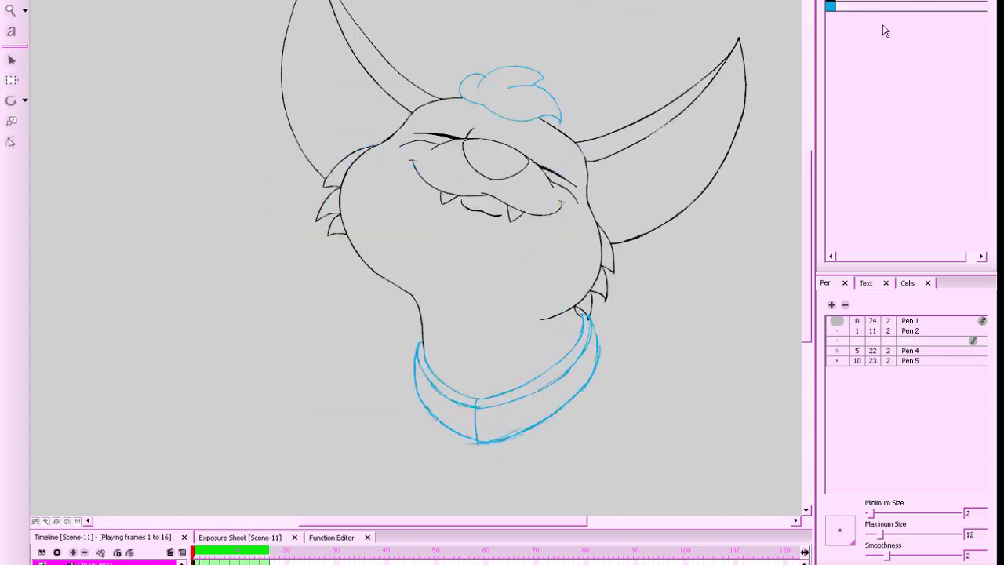
{"action": "left_click_drag", "start_coordinate": [262, 550], "coordinate": [187, 552]}
{"action": "left_click_drag", "start_coordinate": [726, 270], "coordinate": [719, 248]}
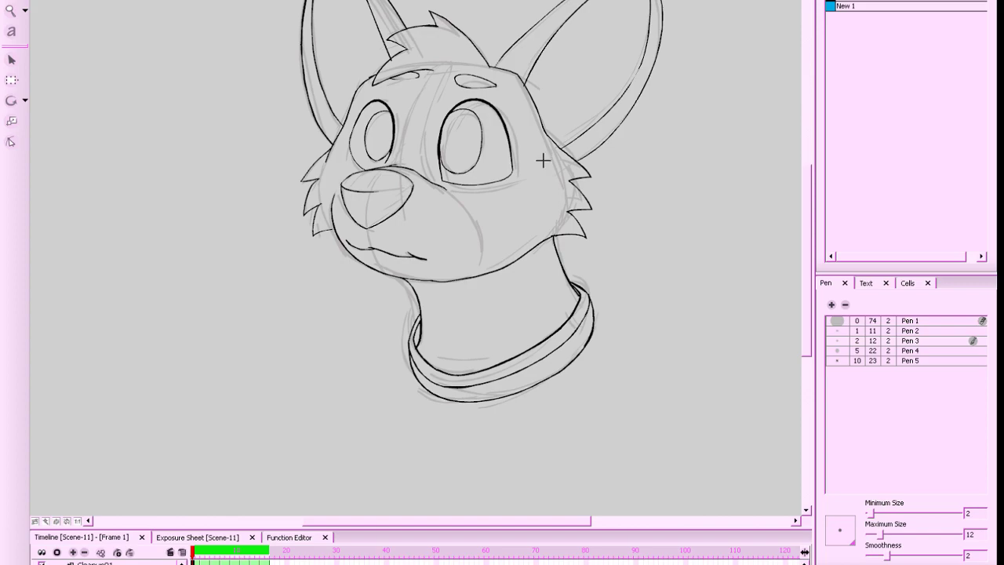
{"action": "mouse_move", "coordinate": [196, 551]}
{"action": "left_mouse_down"}
{"action": "mouse_move", "coordinate": [232, 551]}
{"action": "mouse_move", "coordinate": [215, 551]}
{"action": "mouse_move", "coordinate": [281, 521]}
{"action": "mouse_move", "coordinate": [206, 518]}
{"action": "mouse_move", "coordinate": [300, 510]}
{"action": "mouse_move", "coordinate": [192, 517]}
{"action": "left_mouse_up"}
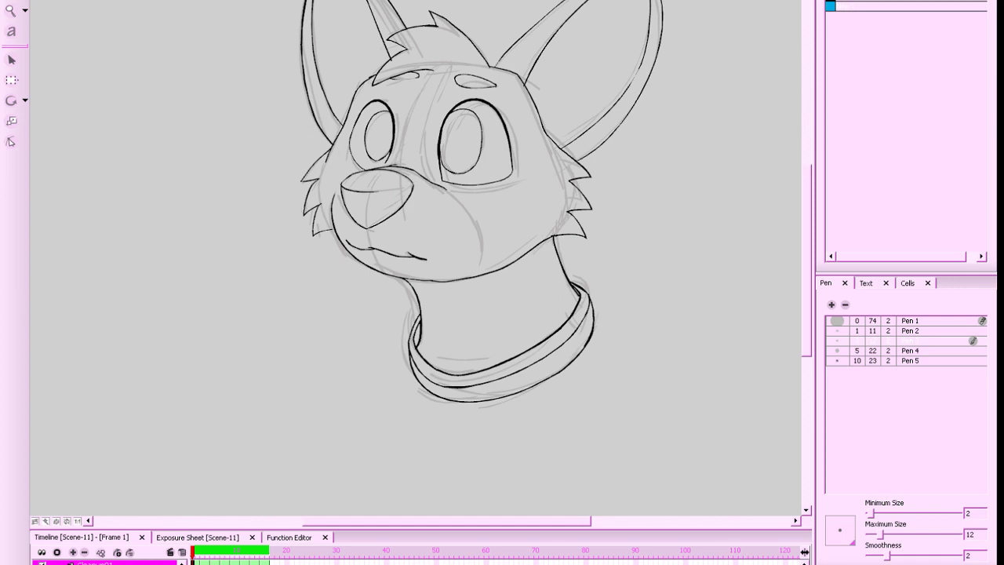
{"action": "left_click", "coordinate": [11, 0]}
{"action": "mouse_move", "coordinate": [130, 0]}
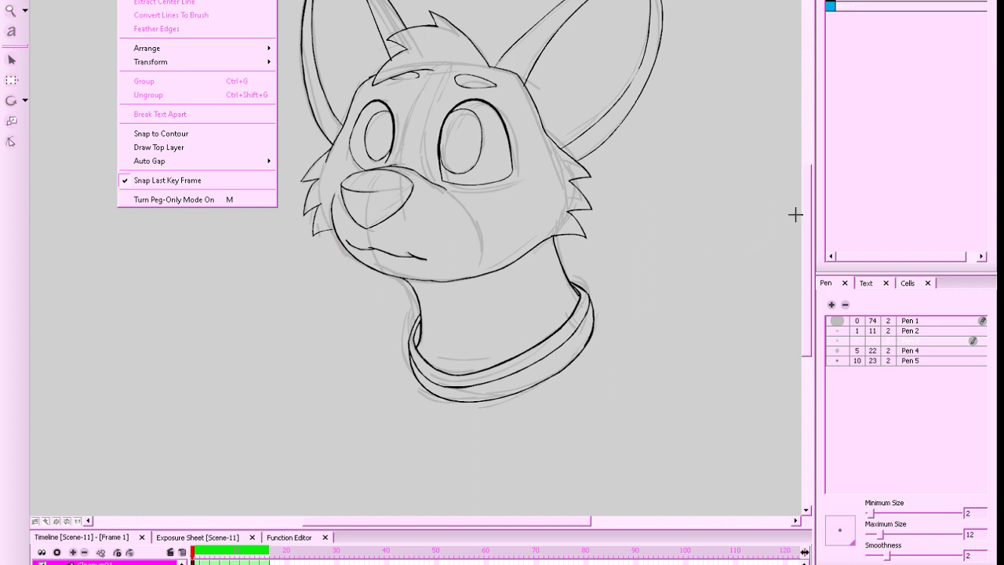
{"action": "left_click_drag", "start_coordinate": [803, 226], "coordinate": [802, 231]}
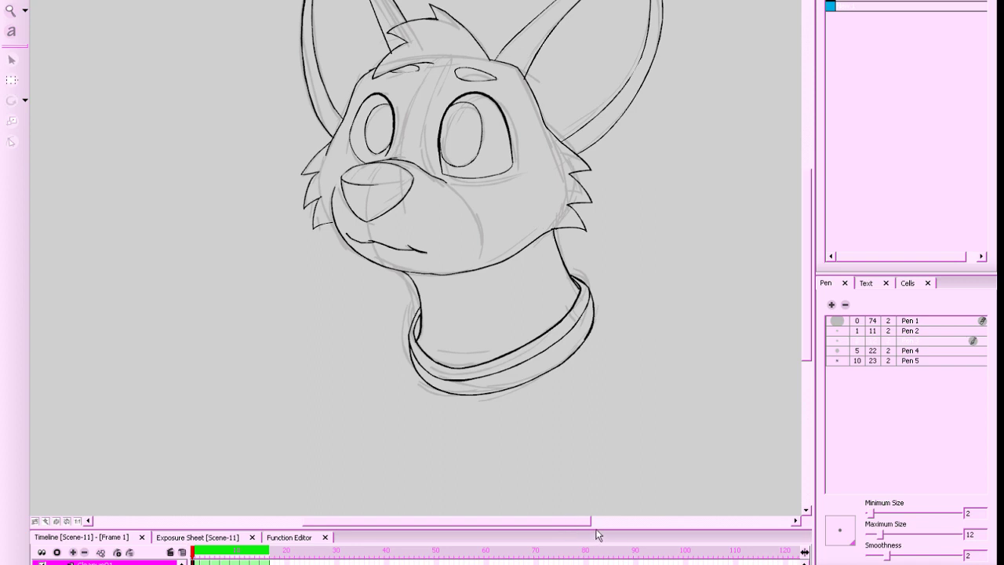
Enlarge the timeline and compare the Cleanup01 drawings between frames 3 and 11, returning to frame 3
{"action": "left_click_drag", "start_coordinate": [593, 526], "coordinate": [559, 302]}
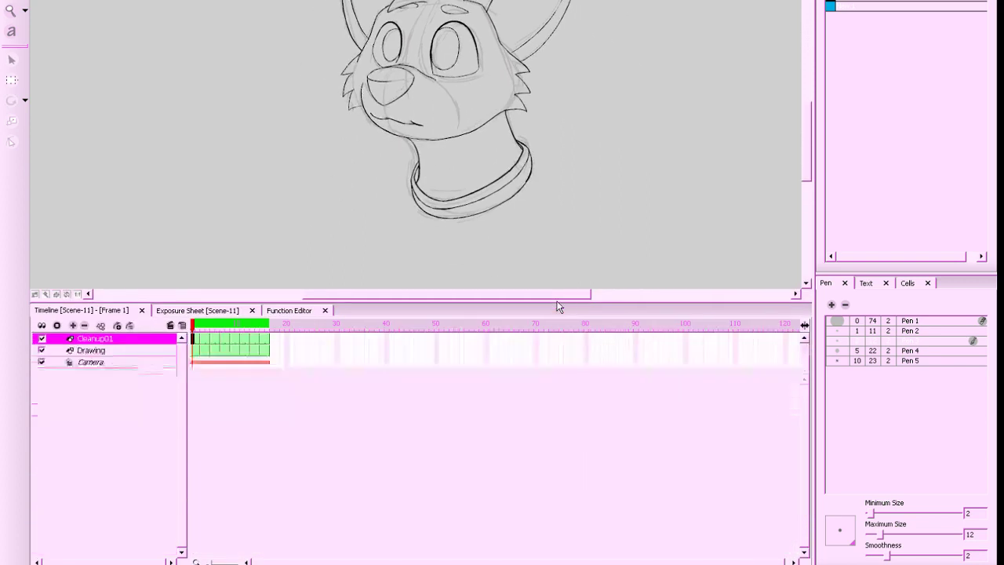
{"action": "left_click", "coordinate": [202, 339]}
{"action": "left_click", "coordinate": [213, 340]}
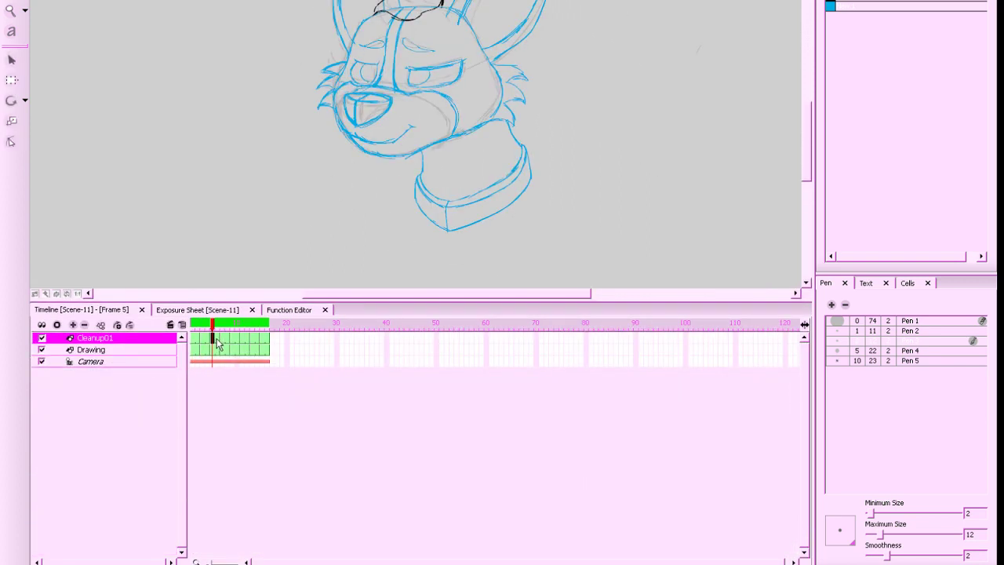
{"action": "left_click", "coordinate": [227, 341]}
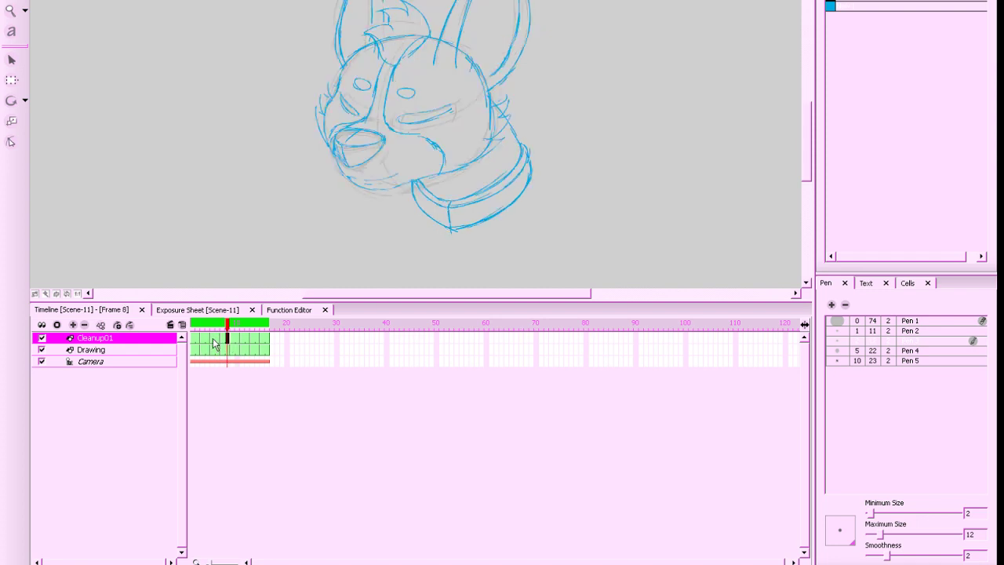
{"action": "left_click", "coordinate": [212, 339]}
{"action": "left_click", "coordinate": [222, 339]}
{"action": "left_click", "coordinate": [228, 340]}
{"action": "left_click", "coordinate": [238, 339]}
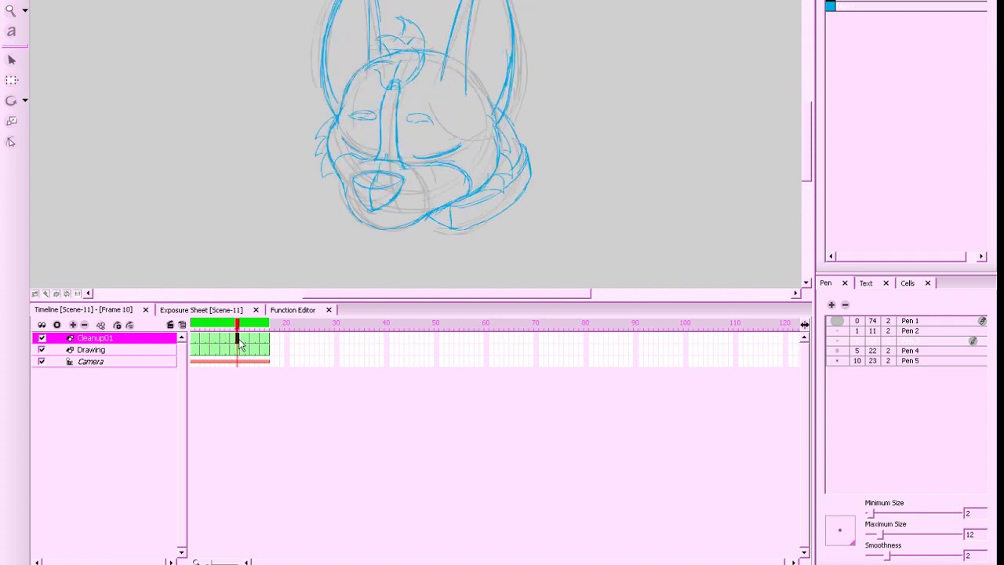
{"action": "left_click_drag", "start_coordinate": [240, 346], "coordinate": [244, 343]}
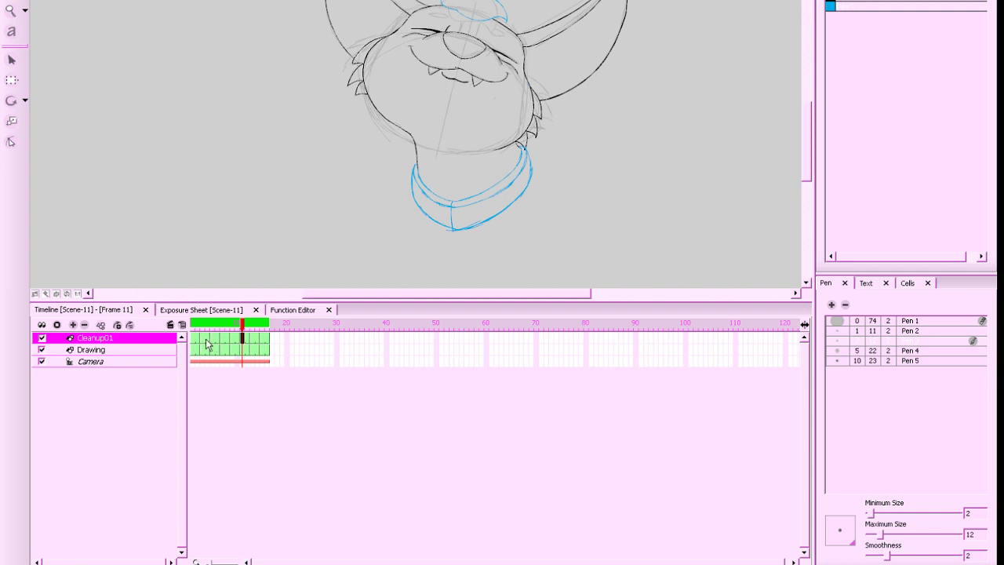
{"action": "left_click", "coordinate": [204, 343]}
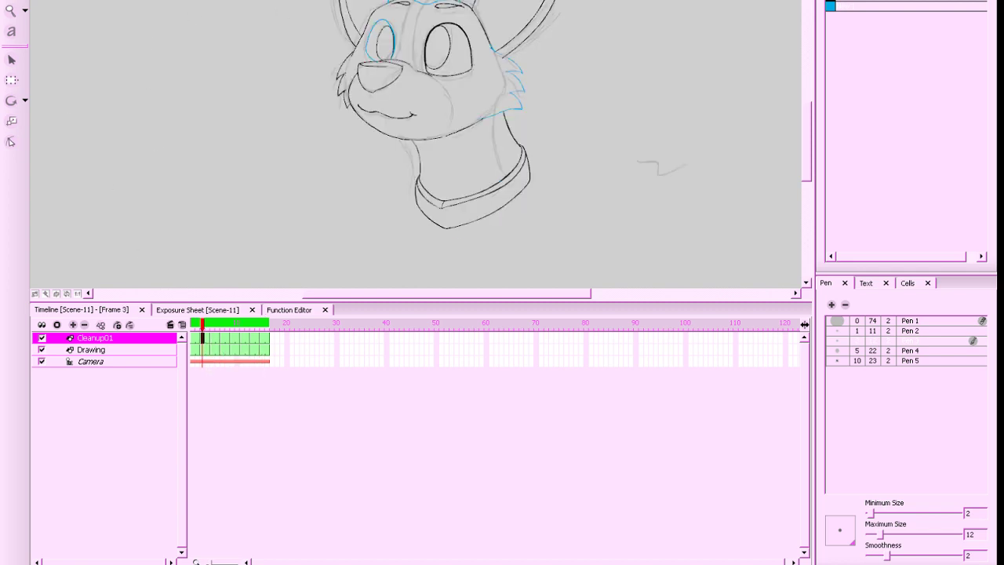
Examine frame 3's head up close, highlighting all its strokes once and clearing the selection
{"action": "left_click_drag", "start_coordinate": [566, 37], "coordinate": [561, 134]}
{"action": "key", "text": "2"}
{"action": "key", "text": "2"}
{"action": "left_click_drag", "start_coordinate": [488, 44], "coordinate": [403, 49]}
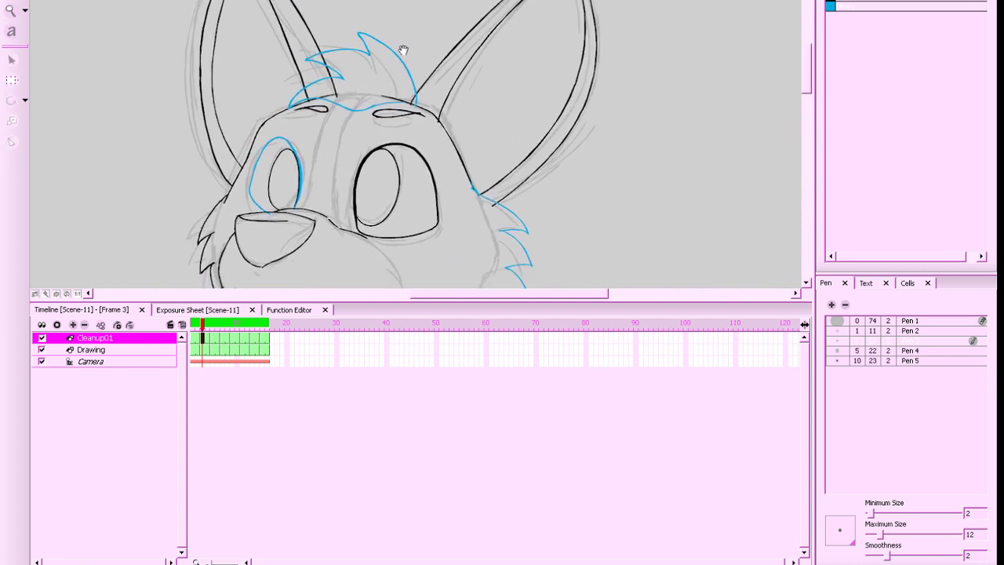
{"action": "key", "text": "1"}
{"action": "mouse_move", "coordinate": [163, 2]}
{"action": "left_mouse_down"}
{"action": "mouse_move", "coordinate": [511, 213]}
{"action": "mouse_move", "coordinate": [722, 289]}
{"action": "left_mouse_up"}
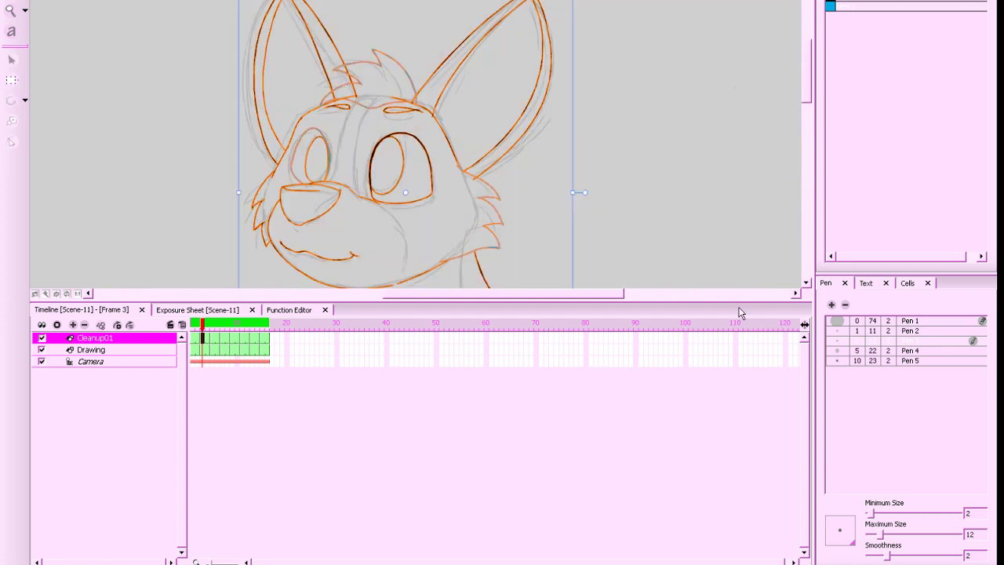
{"action": "left_click", "coordinate": [667, 187]}
{"action": "left_click_drag", "start_coordinate": [639, 220], "coordinate": [708, 212]}
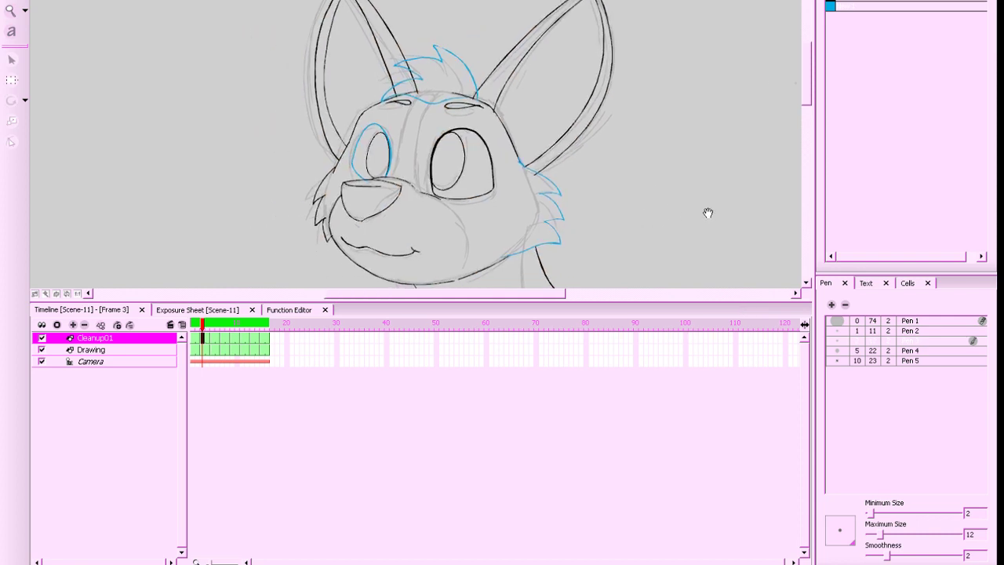
Delete the overlapping line fragments inside frame 3's hair tuft, shrink the timeline again and undo the last edit
{"action": "key", "text": "z"}
{"action": "left_click", "coordinate": [481, 84]}
{"action": "key", "text": "Delete"}
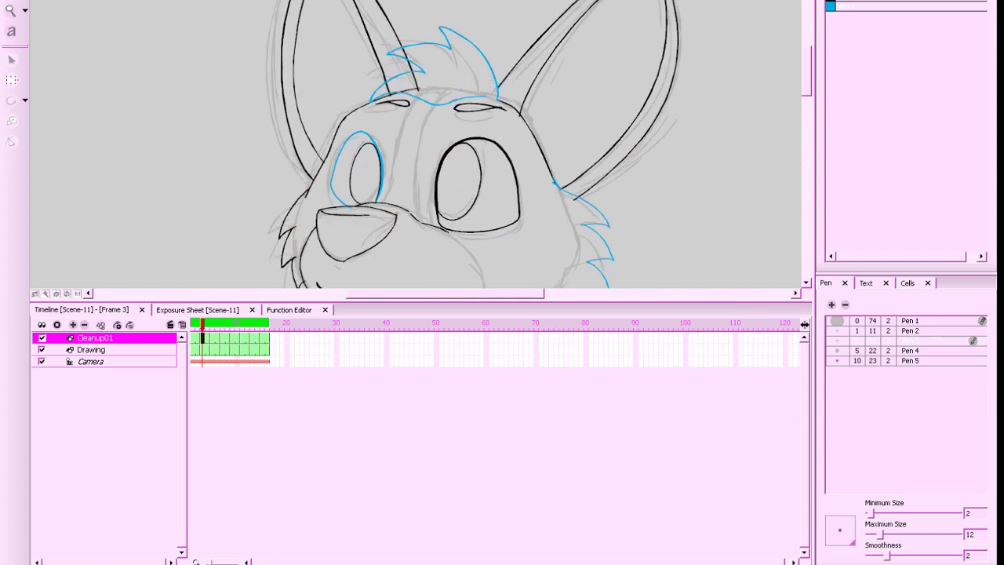
{"action": "left_click_drag", "start_coordinate": [643, 85], "coordinate": [645, 88]}
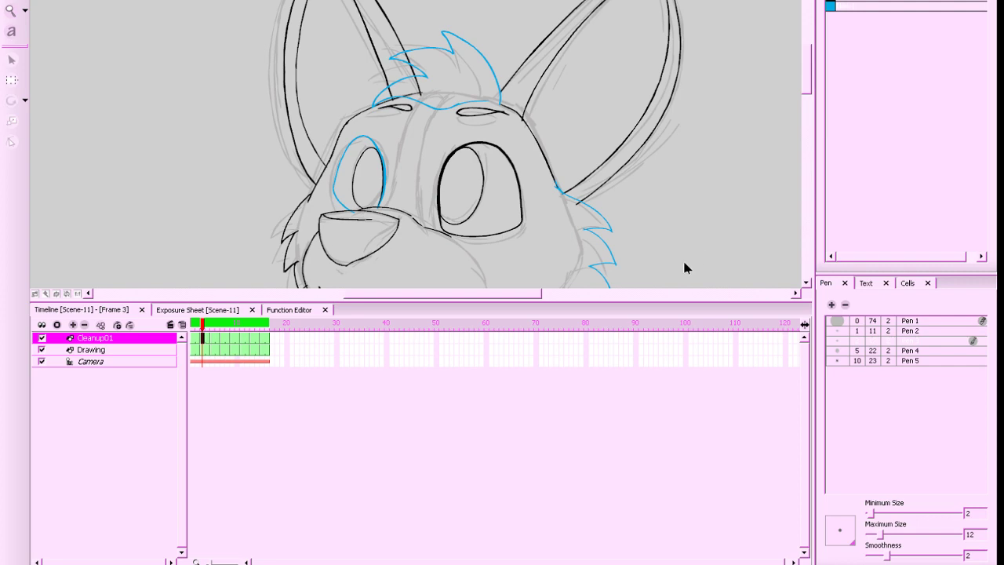
{"action": "left_click_drag", "start_coordinate": [704, 304], "coordinate": [706, 488]}
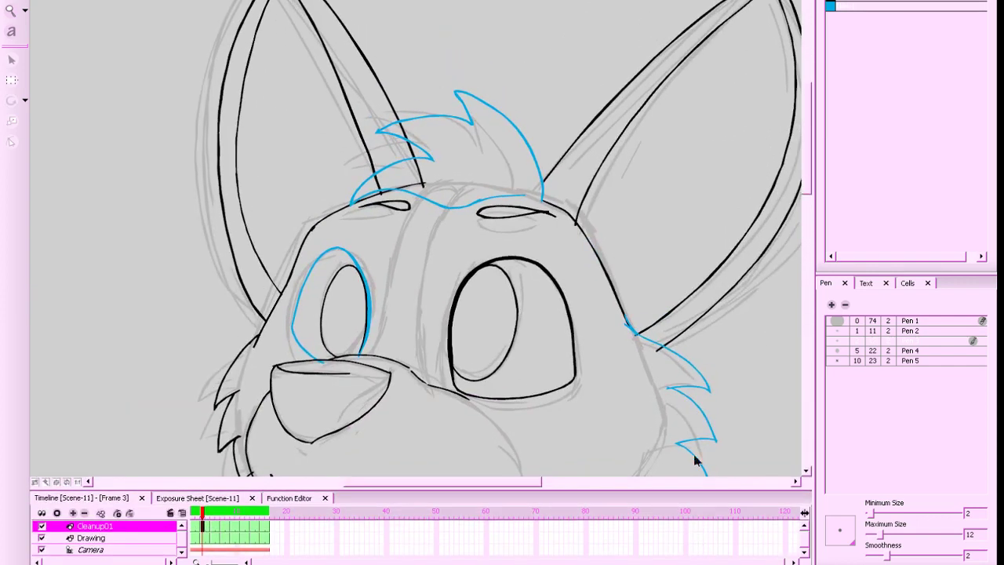
{"action": "left_click_drag", "start_coordinate": [455, 176], "coordinate": [490, 178]}
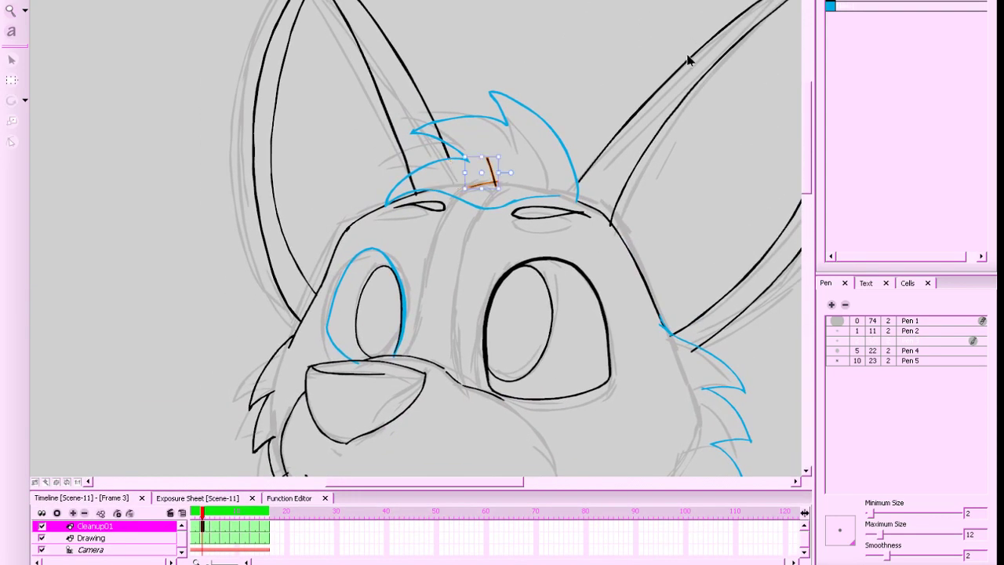
{"action": "key", "text": "Delete"}
{"action": "left_click_drag", "start_coordinate": [440, 133], "coordinate": [498, 126]}
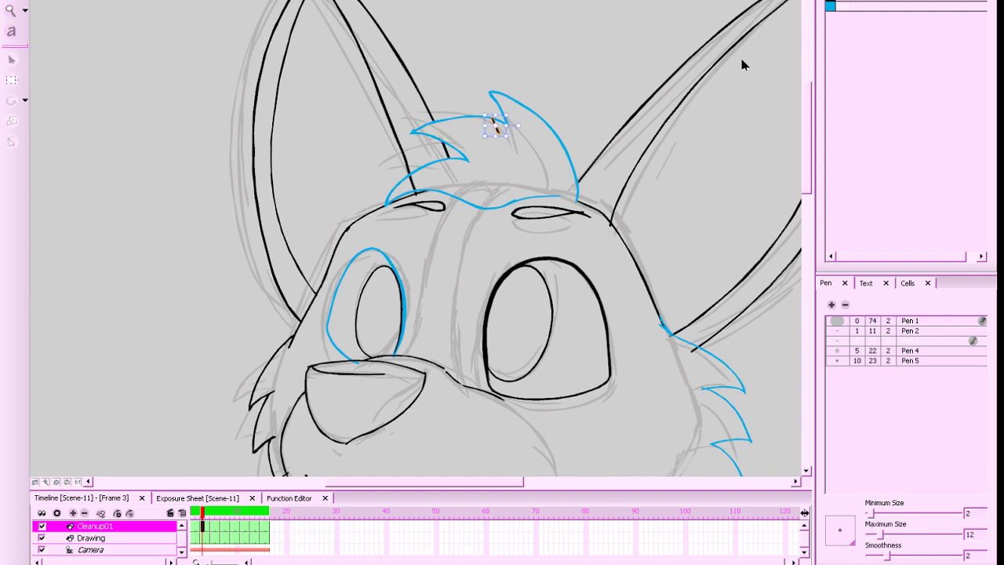
{"action": "key", "text": "Delete"}
{"action": "left_click_drag", "start_coordinate": [416, 188], "coordinate": [457, 178]}
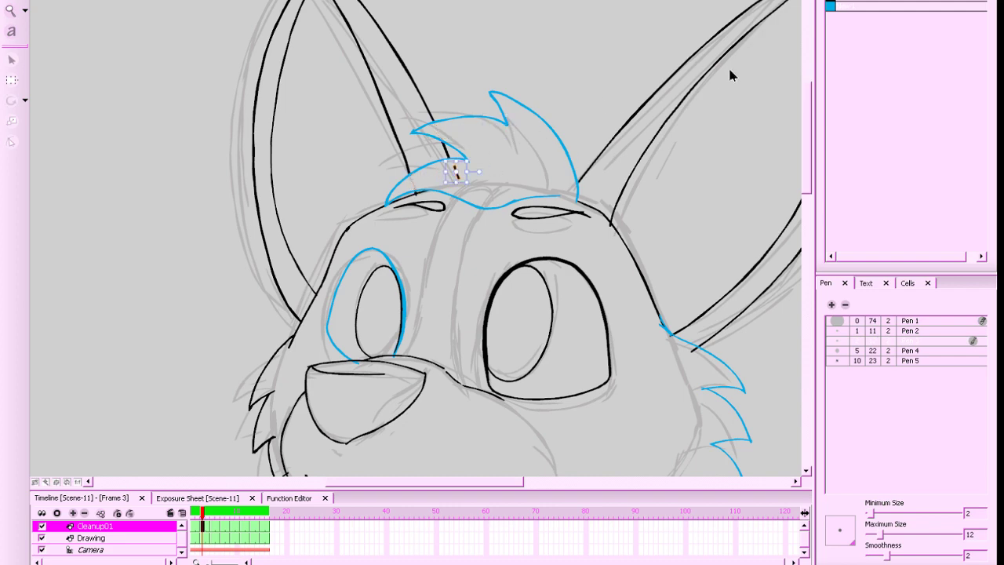
{"action": "key", "text": "ctrl+z"}
Select the whole frame 3 drawing to look for leftover strokes, deselect it and check around the cheek fur
{"action": "scroll", "coordinate": [609, 330], "scroll_direction": "down", "scroll_amount": 3}
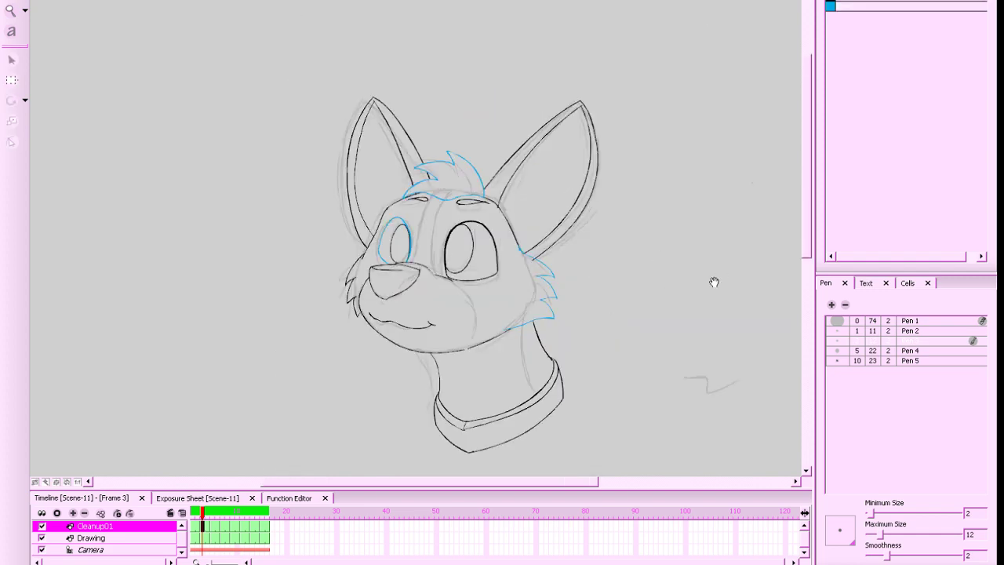
{"action": "scroll", "coordinate": [713, 275], "scroll_direction": "up", "scroll_amount": 2}
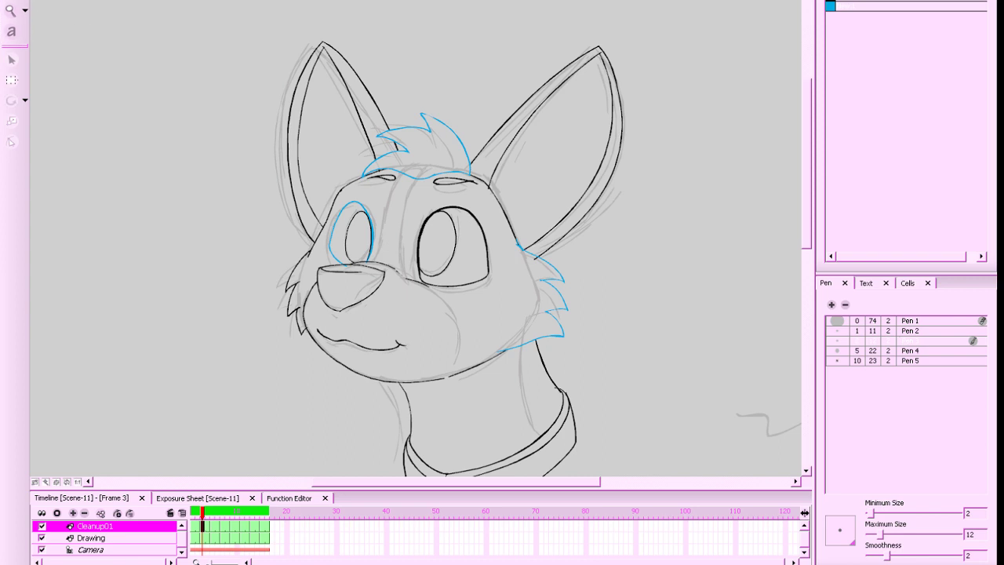
{"action": "mouse_move", "coordinate": [109, 3]}
{"action": "left_mouse_down"}
{"action": "mouse_move", "coordinate": [279, 73]}
{"action": "mouse_move", "coordinate": [704, 397]}
{"action": "left_mouse_up"}
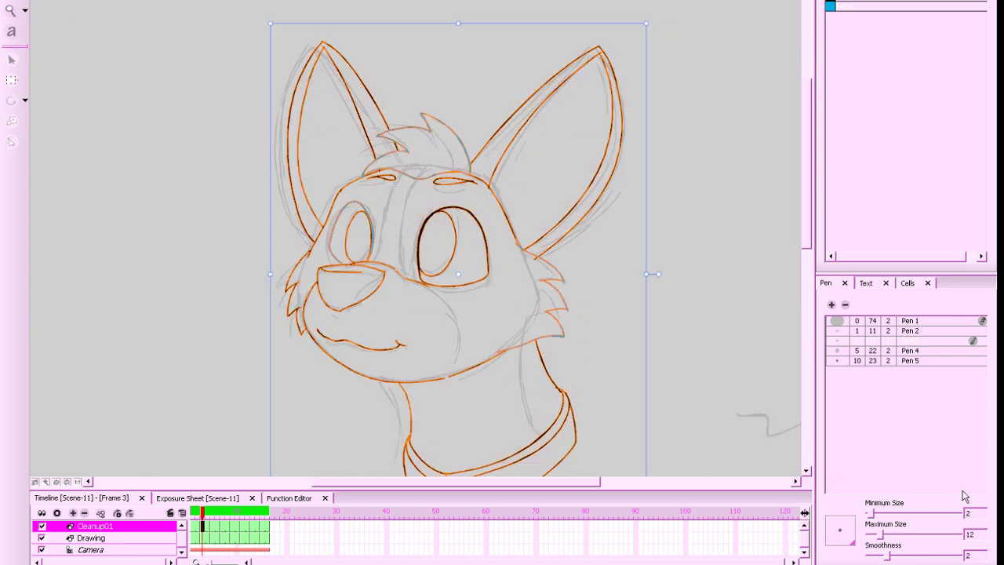
{"action": "left_click", "coordinate": [578, 298]}
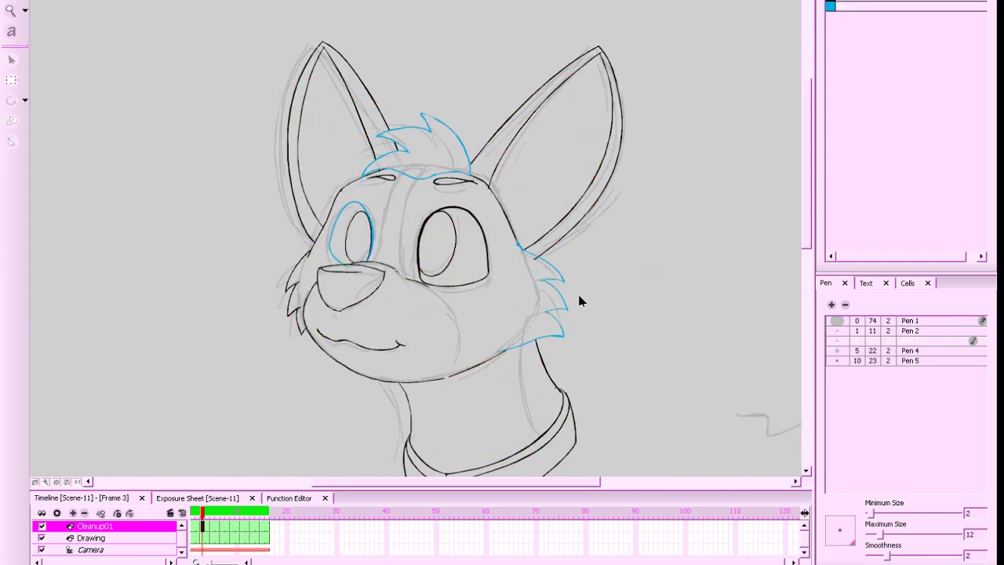
{"action": "left_click", "coordinate": [514, 267]}
{"action": "key", "text": "Delete"}
{"action": "left_click_drag", "start_coordinate": [630, 270], "coordinate": [653, 251]}
{"action": "key", "text": "2"}
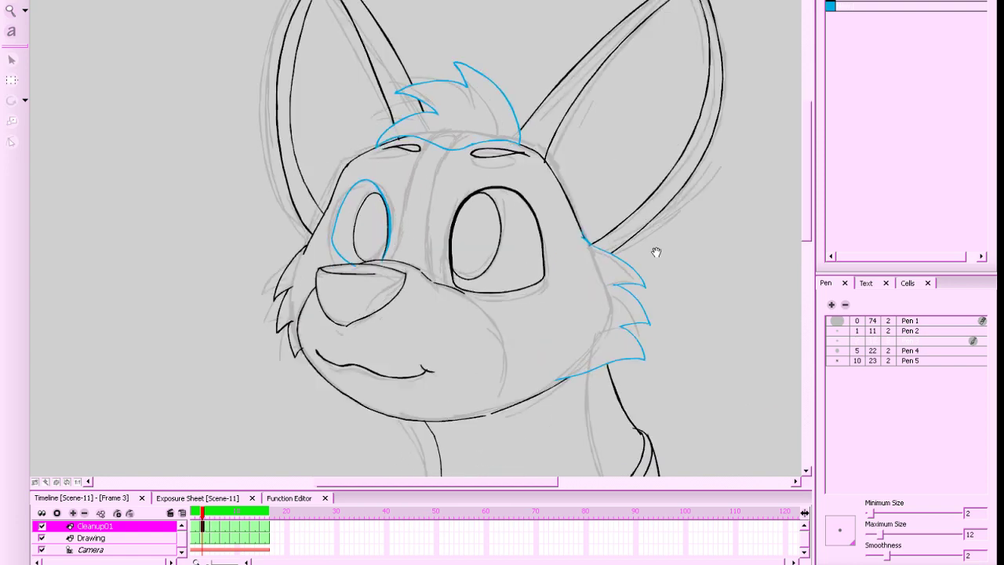
Select the whole frame 3 drawing, recolour its blue strokes black and clear the selection
{"action": "key", "text": "1"}
{"action": "key", "text": "-"}
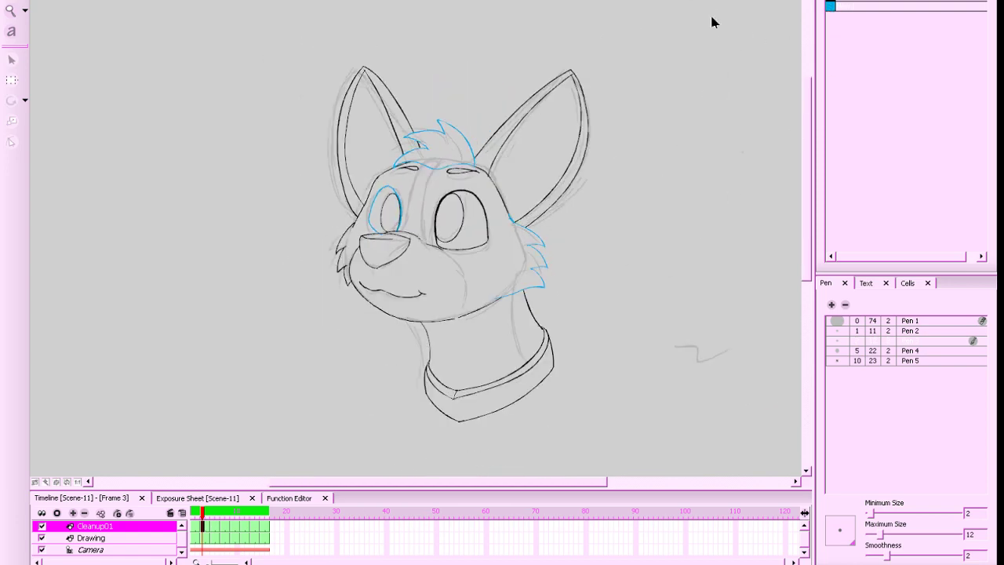
{"action": "left_click_drag", "start_coordinate": [712, 19], "coordinate": [306, 437]}
{"action": "left_click", "coordinate": [832, 1]}
{"action": "left_click", "coordinate": [694, 137]}
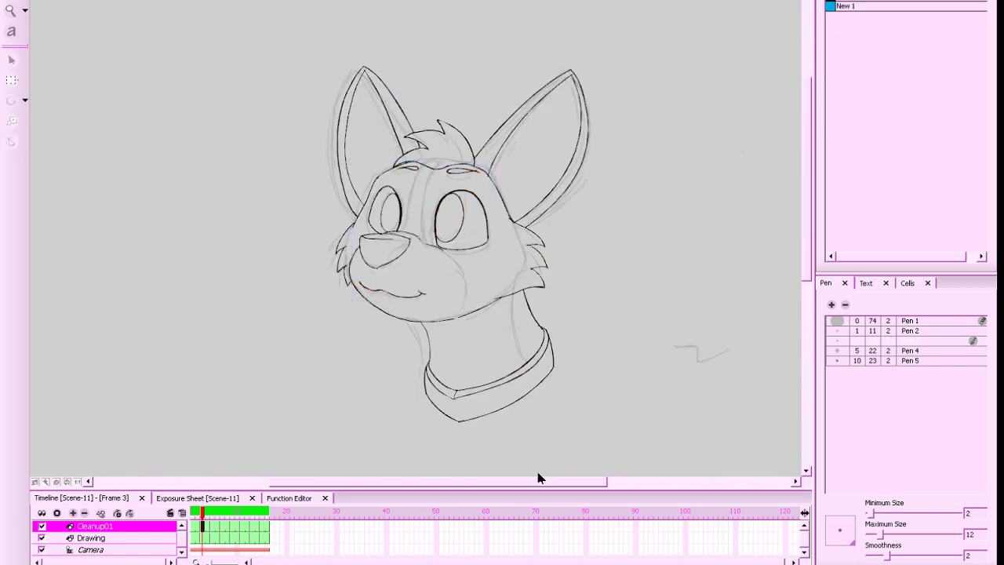
Delete the old Cleanup01 drawings across frames 5 to 10 and save the scene
{"action": "key", "text": "g"}
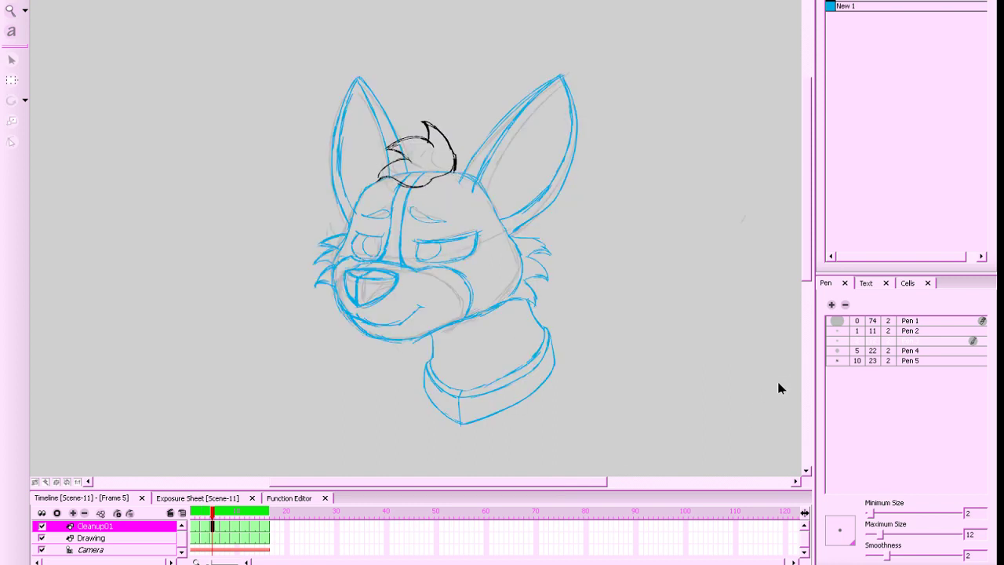
{"action": "left_click_drag", "start_coordinate": [718, 388], "coordinate": [734, 382]}
{"action": "key", "text": "ctrl+s"}
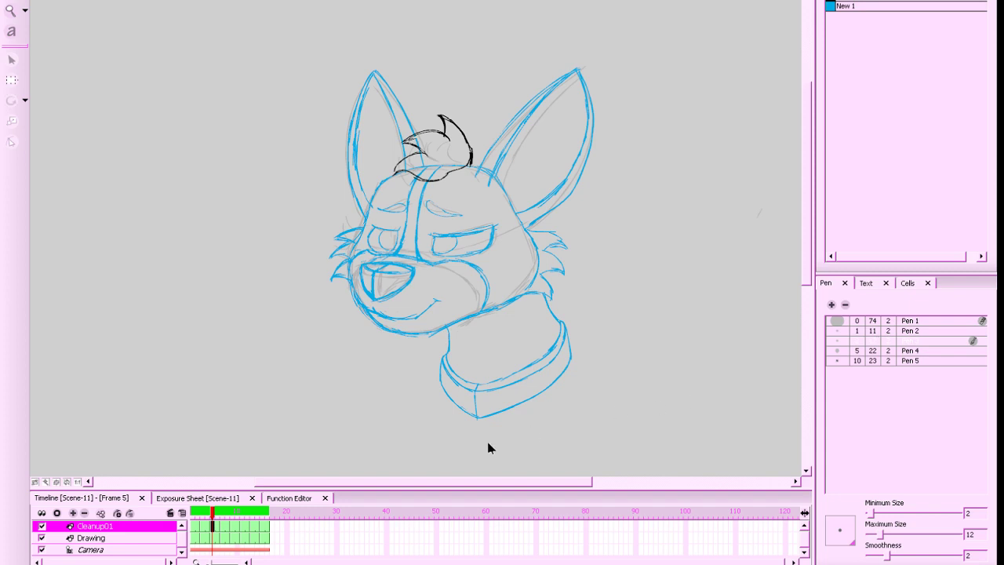
{"action": "left_click_drag", "start_coordinate": [224, 528], "coordinate": [240, 531]}
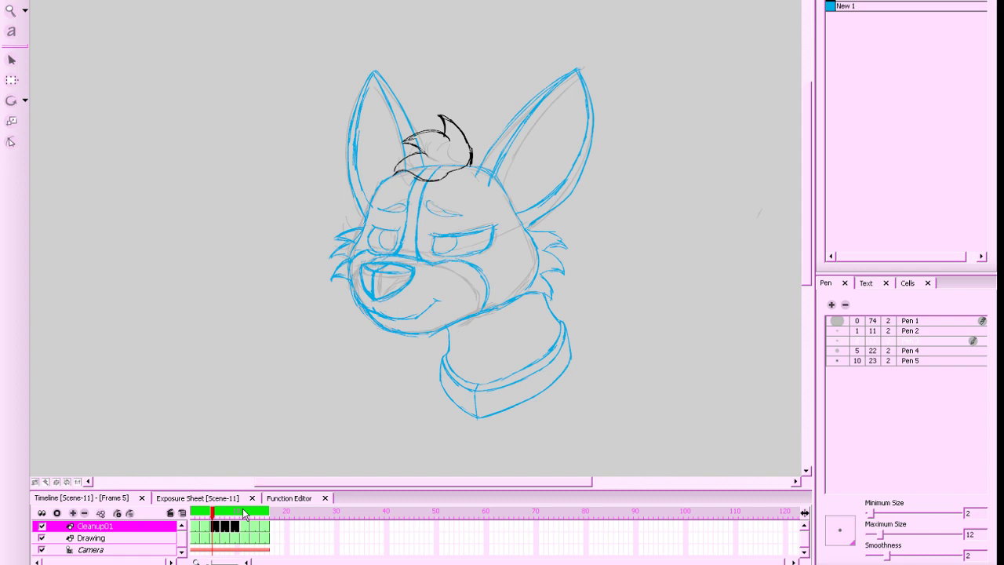
{"action": "left_click", "coordinate": [215, 538]}
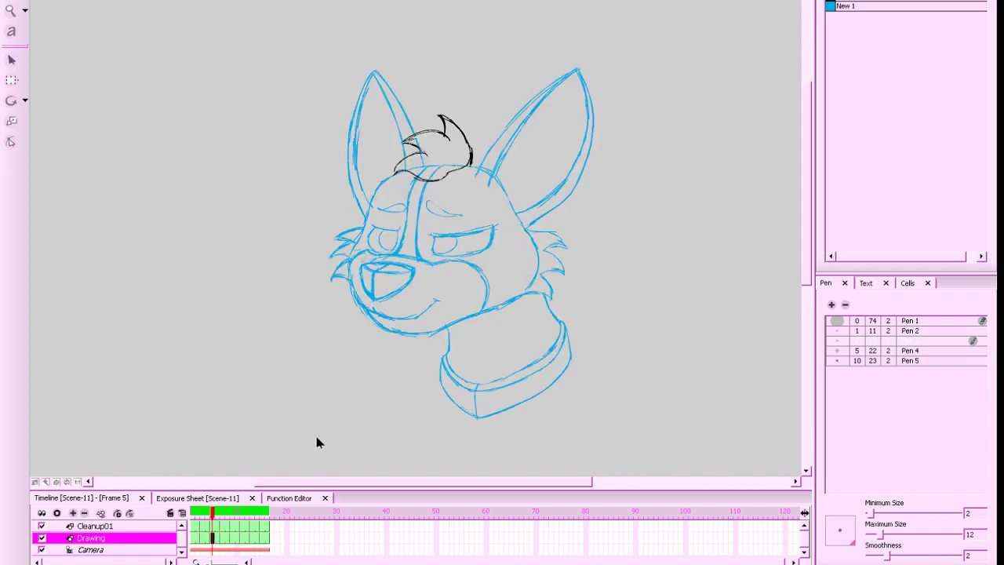
{"action": "left_click_drag", "start_coordinate": [215, 527], "coordinate": [239, 531]}
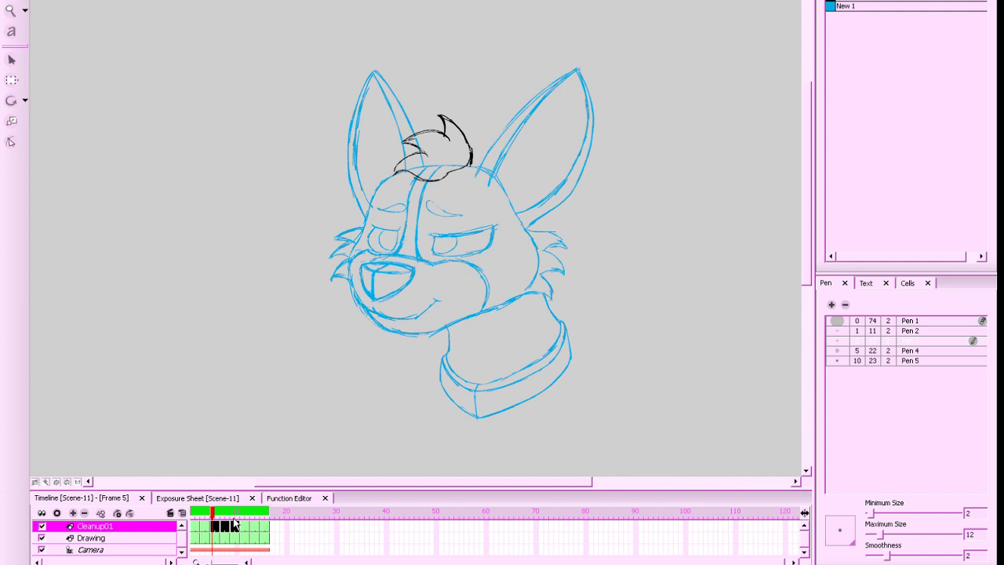
{"action": "key", "text": "Delete"}
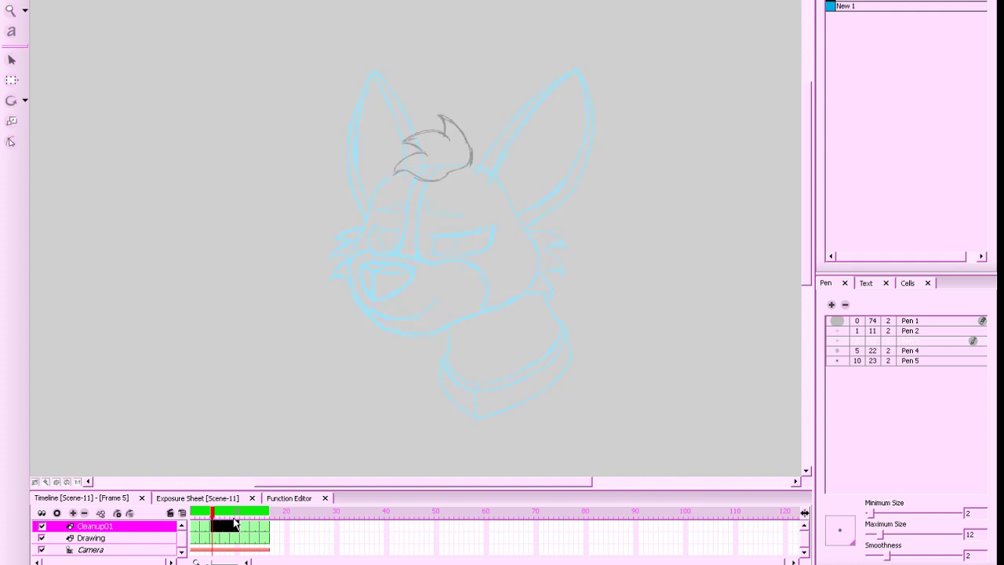
{"action": "key", "text": "ctrl+s"}
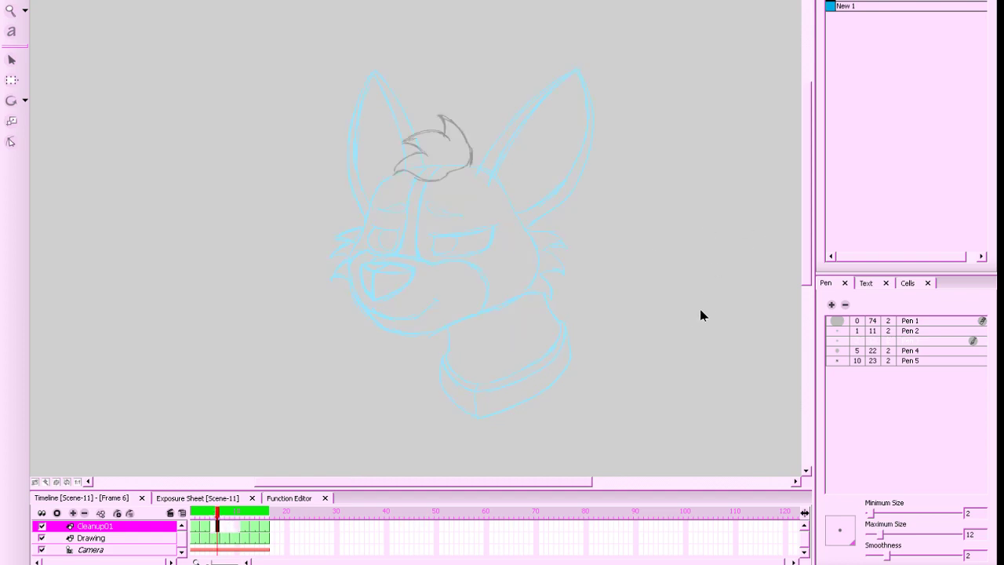
Ink the outer left edge of the right ear on Cleanup01 frame 5, from the tip down to the head
{"action": "key", "text": "2"}
{"action": "key", "text": "2"}
{"action": "key", "text": "2"}
{"action": "key", "text": "2"}
{"action": "left_click_drag", "start_coordinate": [716, 275], "coordinate": [570, 430]}
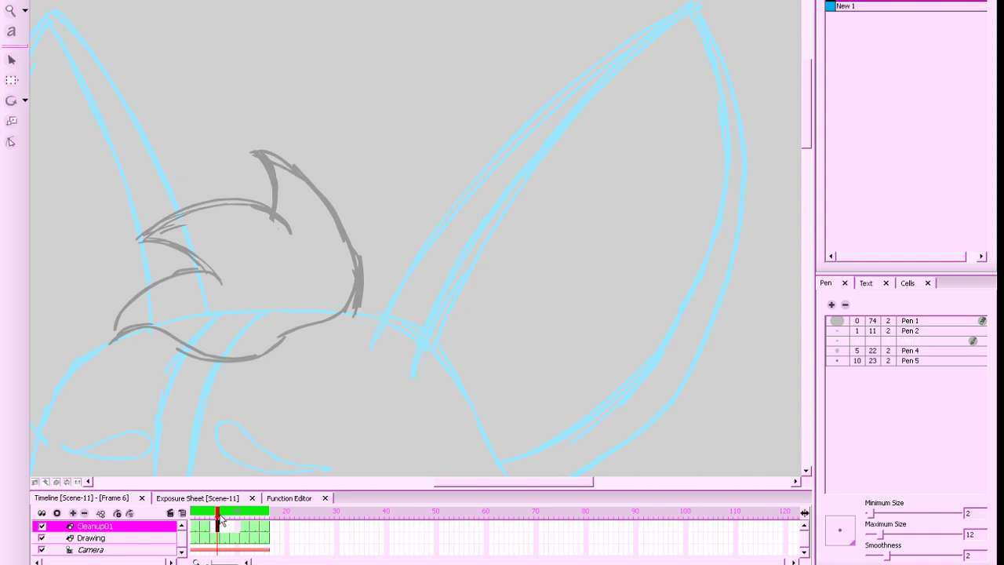
{"action": "left_click_drag", "start_coordinate": [221, 519], "coordinate": [211, 521]}
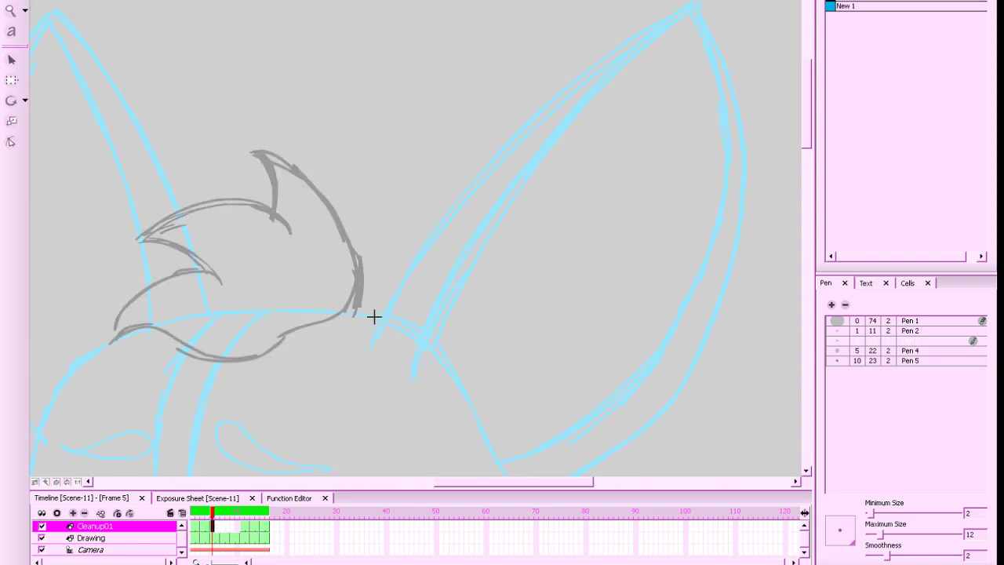
{"action": "mouse_move", "coordinate": [378, 317]}
{"action": "left_mouse_down"}
{"action": "mouse_move", "coordinate": [510, 144]}
{"action": "mouse_move", "coordinate": [689, 13]}
{"action": "mouse_move", "coordinate": [592, 74]}
{"action": "mouse_move", "coordinate": [429, 253]}
{"action": "mouse_move", "coordinate": [385, 321]}
{"action": "left_mouse_up"}
{"action": "key", "text": "ctrl+z"}
{"action": "key", "text": "ctrl+z"}
{"action": "mouse_move", "coordinate": [696, 5]}
{"action": "left_mouse_down"}
{"action": "mouse_move", "coordinate": [596, 67]}
{"action": "mouse_move", "coordinate": [416, 258]}
{"action": "mouse_move", "coordinate": [381, 314]}
{"action": "left_mouse_up"}
{"action": "left_click_drag", "start_coordinate": [715, 118], "coordinate": [683, 62]}
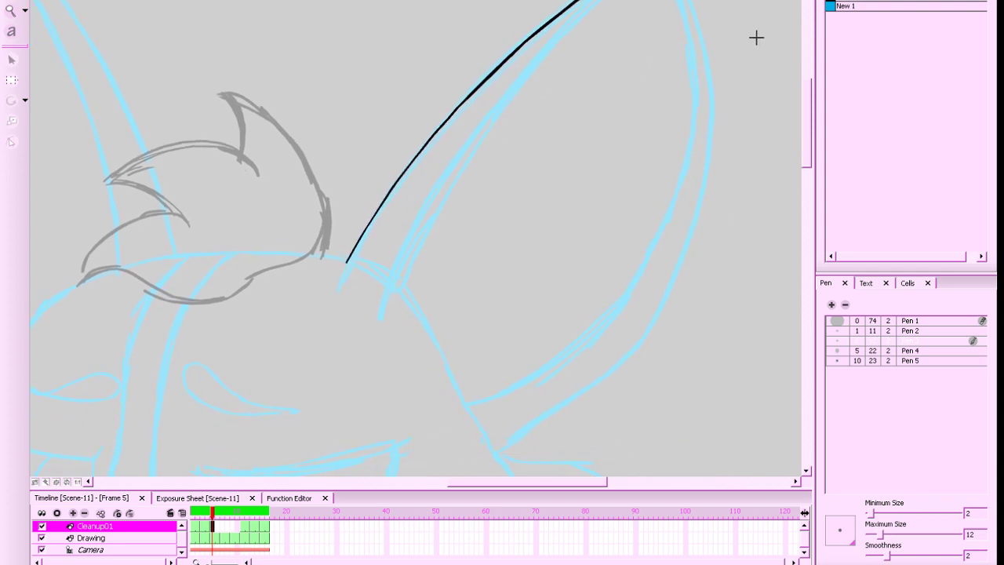
Ink the right ear's left inner rim down to the head and compare it with the adjacent drawing
{"action": "key", "text": "."}
{"action": "mouse_move", "coordinate": [604, 4]}
{"action": "left_mouse_down"}
{"action": "mouse_move", "coordinate": [392, 272]}
{"action": "mouse_move", "coordinate": [381, 299]}
{"action": "left_mouse_up"}
{"action": "key", "text": "period"}
{"action": "key", "text": "comma"}
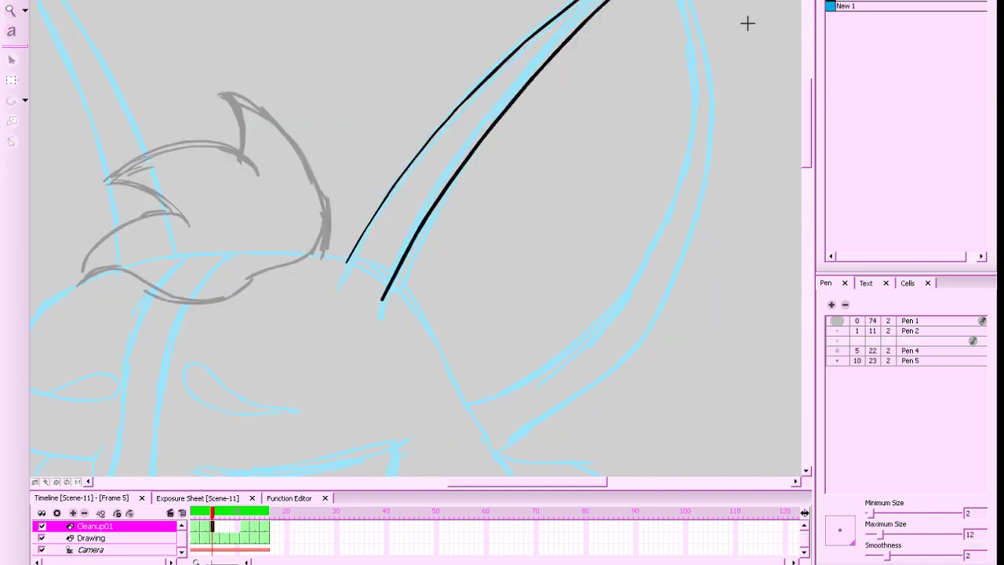
{"action": "mouse_move", "coordinate": [701, 1]}
{"action": "left_mouse_down"}
{"action": "mouse_move", "coordinate": [730, 130]}
{"action": "mouse_move", "coordinate": [495, 452]}
{"action": "left_mouse_up"}
{"action": "key", "text": "period"}
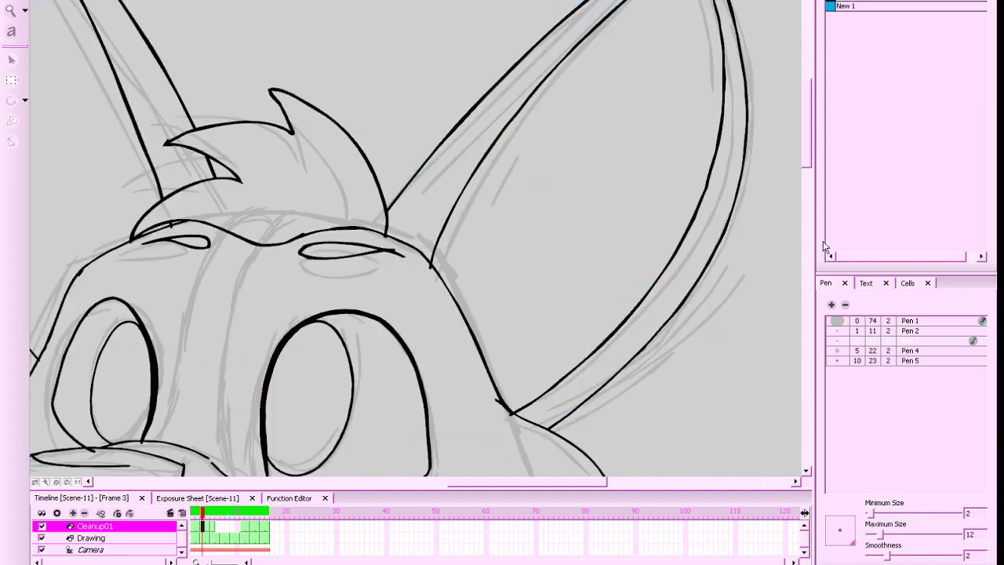
{"action": "key", "text": "comma"}
{"action": "key", "text": "ctrl+z"}
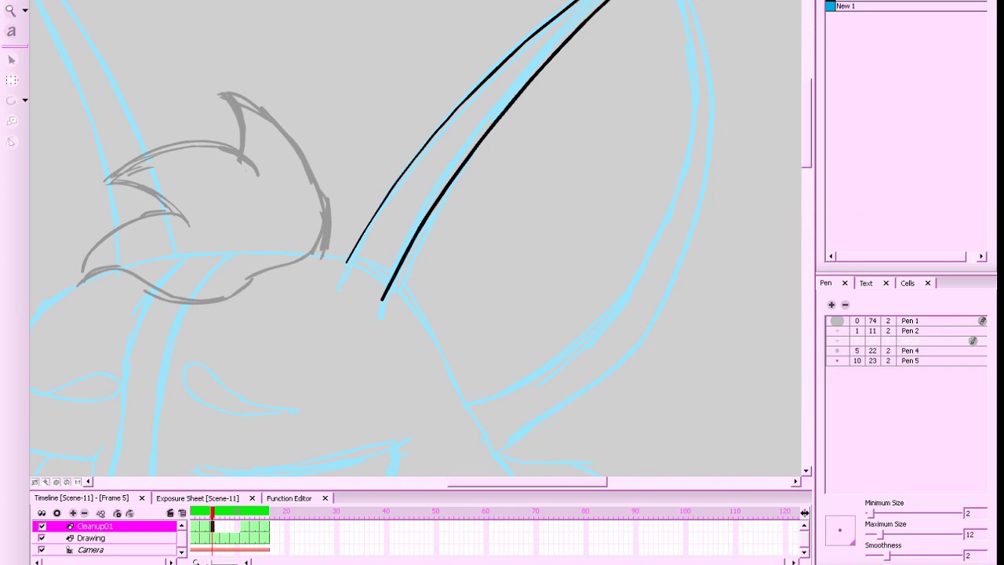
Ink the right ear's outer and inner curves along its right side and flip to the neighbouring drawing to compare
{"action": "mouse_move", "coordinate": [700, 6]}
{"action": "left_mouse_down"}
{"action": "mouse_move", "coordinate": [708, 242]}
{"action": "mouse_move", "coordinate": [555, 410]}
{"action": "mouse_move", "coordinate": [502, 452]}
{"action": "left_mouse_up"}
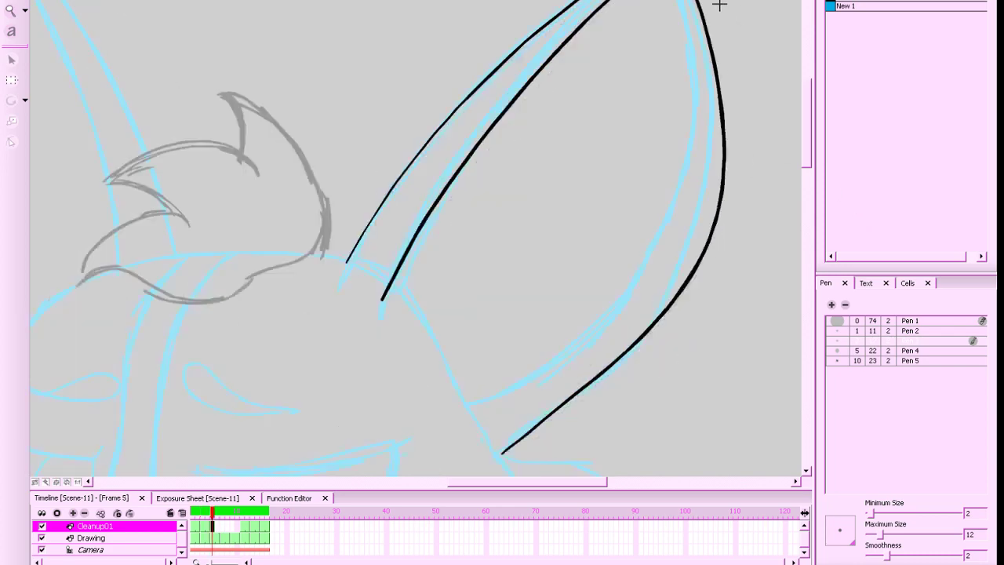
{"action": "mouse_move", "coordinate": [684, 6]}
{"action": "left_mouse_down"}
{"action": "mouse_move", "coordinate": [694, 178]}
{"action": "mouse_move", "coordinate": [537, 375]}
{"action": "mouse_move", "coordinate": [475, 410]}
{"action": "left_mouse_up"}
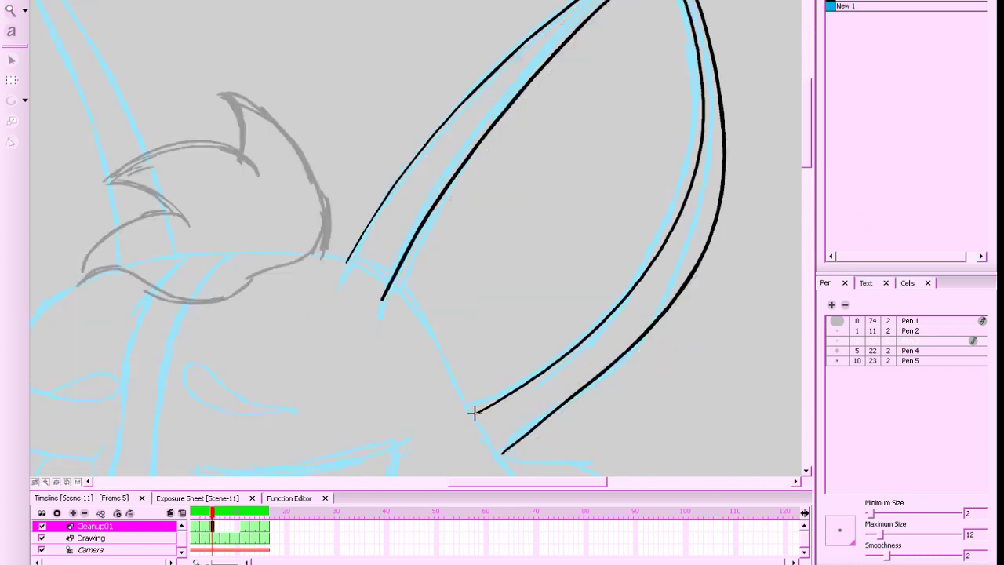
{"action": "key", "text": "period"}
{"action": "key", "text": "comma"}
{"action": "scroll", "coordinate": [683, 206], "scroll_direction": "down", "scroll_amount": 5}
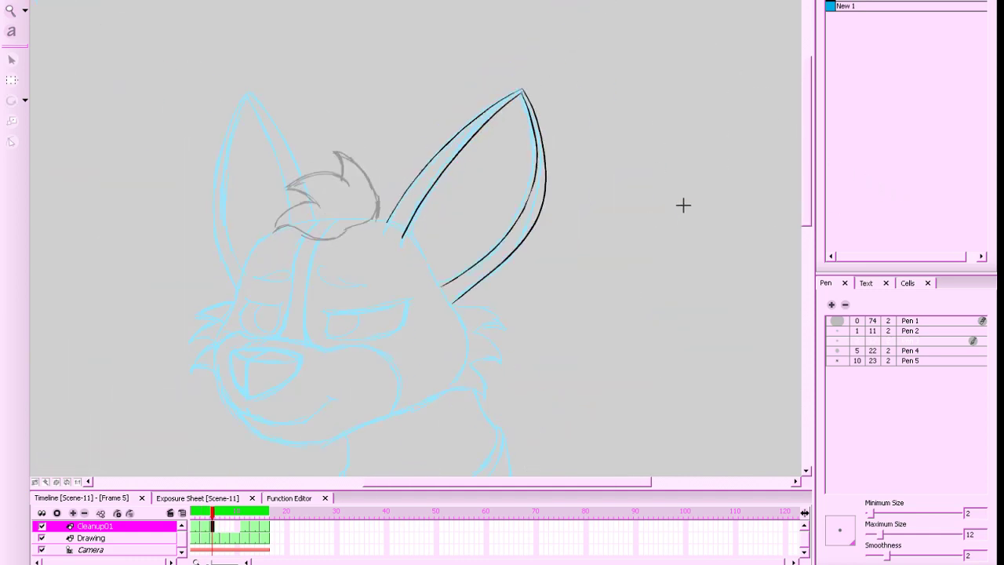
{"action": "key", "text": "comma"}
{"action": "key", "text": "period"}
Ink the left ear's outer outline on both sides of the tip, redrawing the edge that runs behind the hair tuft
{"action": "scroll", "coordinate": [643, 249], "scroll_direction": "up", "scroll_amount": 4}
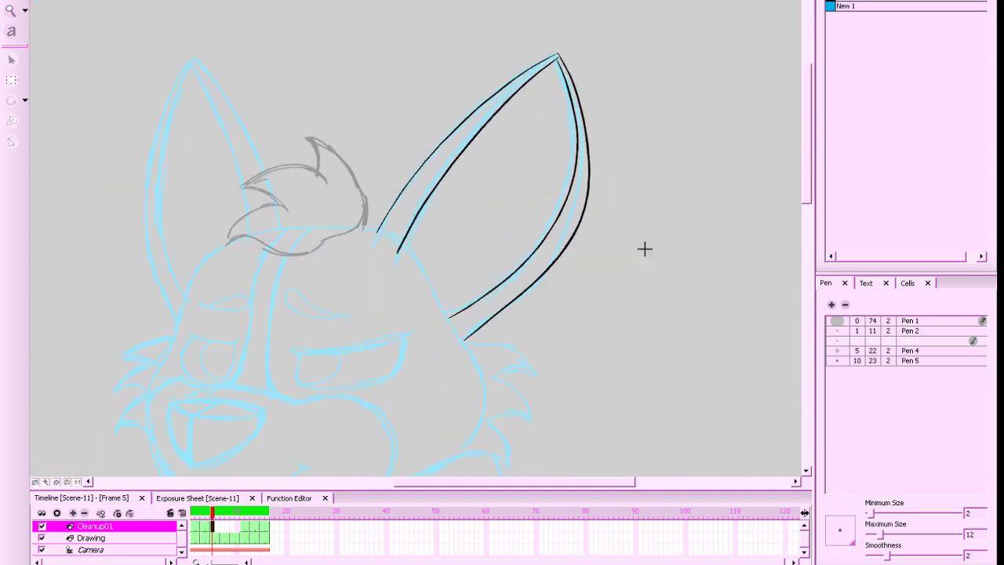
{"action": "mouse_move", "coordinate": [609, 298]}
{"action": "left_mouse_down"}
{"action": "mouse_move", "coordinate": [731, 295]}
{"action": "mouse_move", "coordinate": [652, 311]}
{"action": "mouse_move", "coordinate": [752, 297]}
{"action": "left_mouse_up"}
{"action": "scroll", "coordinate": [730, 293], "scroll_direction": "up", "scroll_amount": 2}
{"action": "left_click_drag", "start_coordinate": [688, 310], "coordinate": [654, 315]}
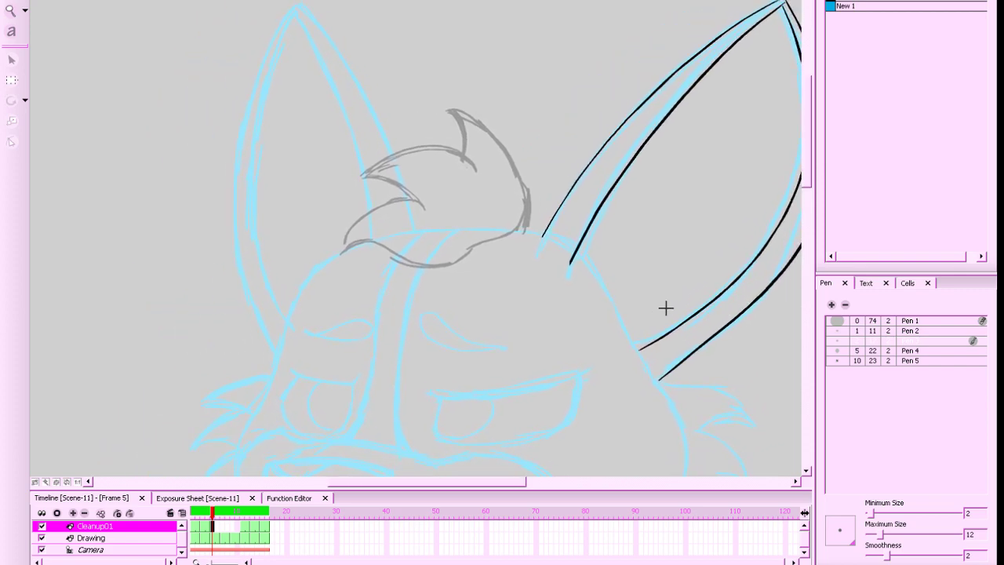
{"action": "mouse_move", "coordinate": [274, 352]}
{"action": "left_mouse_down"}
{"action": "mouse_move", "coordinate": [249, 307]}
{"action": "mouse_move", "coordinate": [236, 163]}
{"action": "mouse_move", "coordinate": [272, 35]}
{"action": "mouse_move", "coordinate": [297, 6]}
{"action": "mouse_move", "coordinate": [365, 85]}
{"action": "mouse_move", "coordinate": [415, 231]}
{"action": "left_mouse_up"}
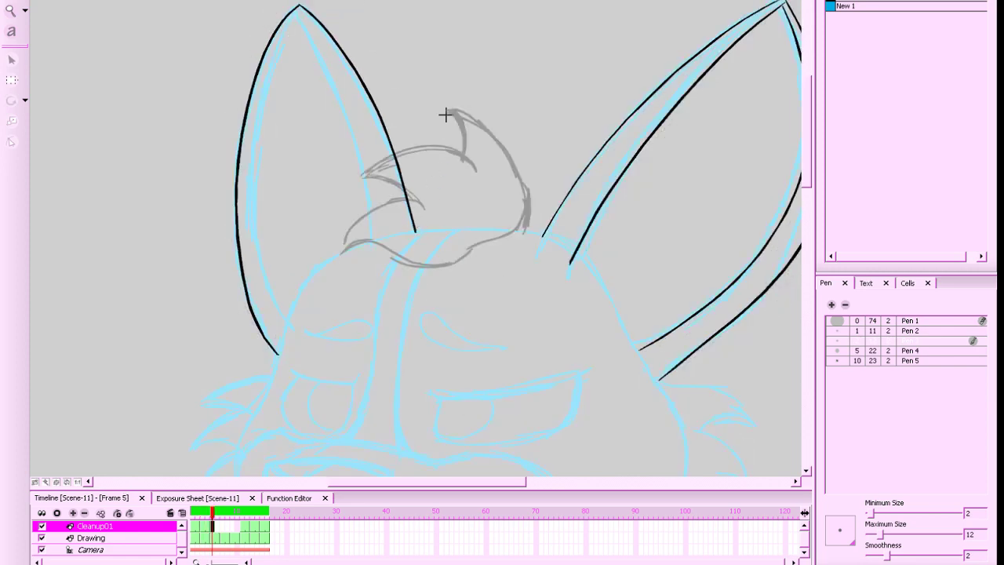
{"action": "key", "text": "2"}
{"action": "left_click_drag", "start_coordinate": [578, 206], "coordinate": [633, 246]}
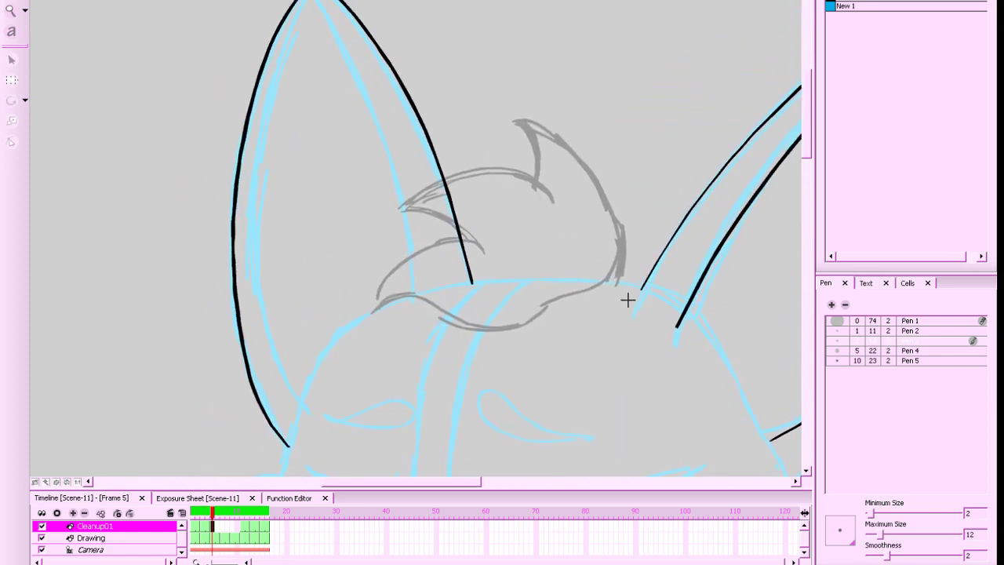
{"action": "key", "text": "ctrl+z"}
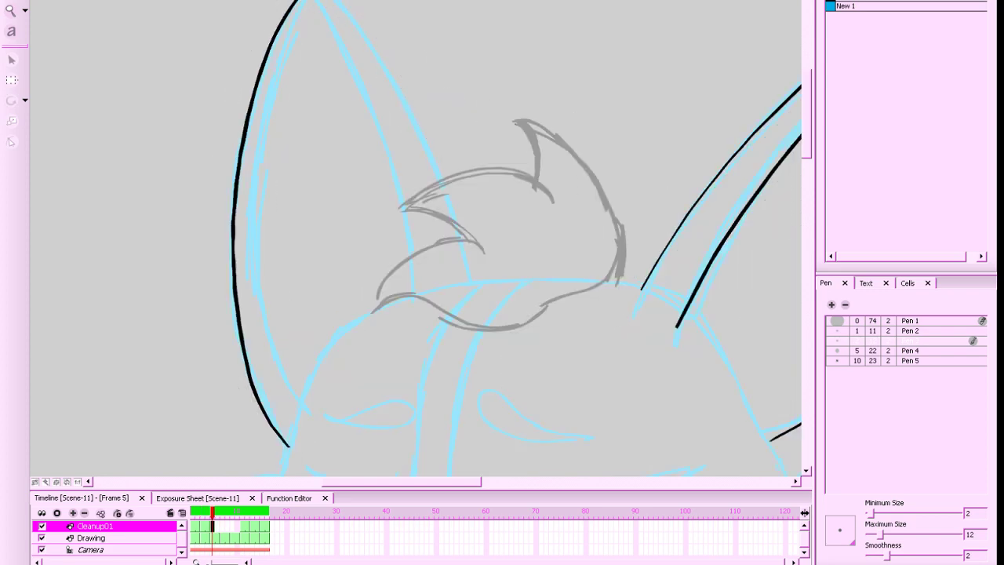
{"action": "mouse_move", "coordinate": [339, 1]}
{"action": "left_mouse_down"}
{"action": "mouse_move", "coordinate": [398, 79]}
{"action": "mouse_move", "coordinate": [469, 287]}
{"action": "left_mouse_up"}
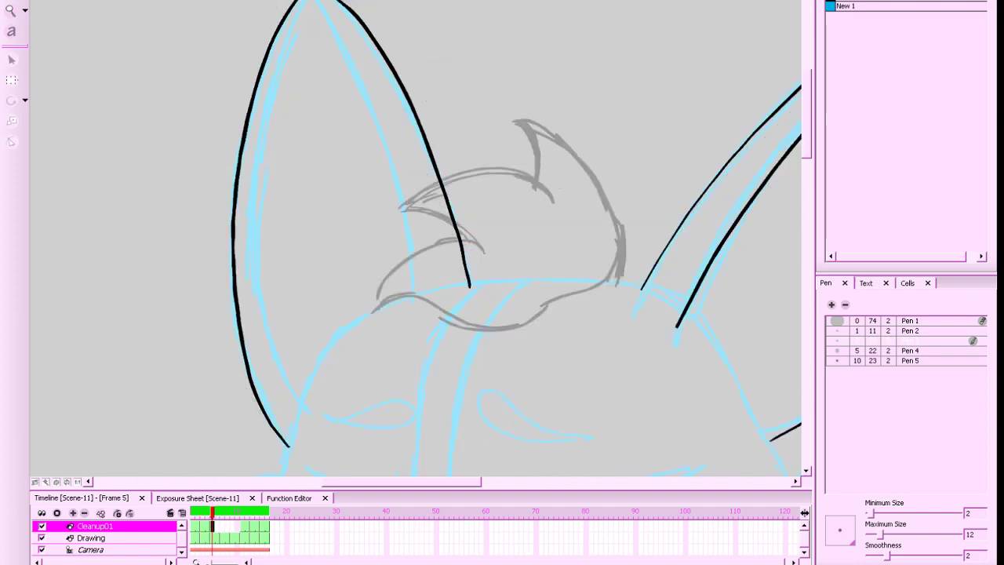
Ink the inner rim along the left ear's right side and check it against the adjacent drawing
{"action": "mouse_move", "coordinate": [322, 1]}
{"action": "left_mouse_down"}
{"action": "mouse_move", "coordinate": [392, 157]}
{"action": "mouse_move", "coordinate": [414, 294]}
{"action": "mouse_move", "coordinate": [403, 220]}
{"action": "mouse_move", "coordinate": [316, 1]}
{"action": "mouse_move", "coordinate": [400, 191]}
{"action": "mouse_move", "coordinate": [416, 296]}
{"action": "left_mouse_up"}
{"action": "key", "text": "f"}
{"action": "key", "text": "g"}
{"action": "key", "text": "ctrl+z"}
{"action": "key", "text": "ctrl+z"}
{"action": "key", "text": "comma"}
{"action": "key", "text": "period"}
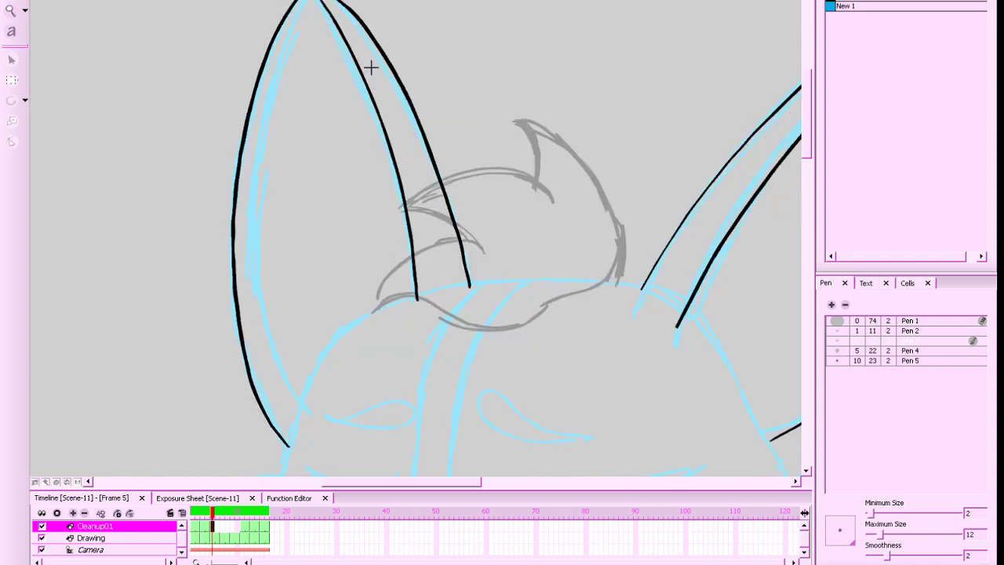
{"action": "mouse_move", "coordinate": [314, 2]}
{"action": "left_mouse_down"}
{"action": "mouse_move", "coordinate": [260, 165]}
{"action": "mouse_move", "coordinate": [304, 403]}
{"action": "left_mouse_up"}
{"action": "key", "text": "1"}
{"action": "key", "text": "1"}
{"action": "key", "text": "2"}
{"action": "key", "text": "2"}
{"action": "key", "text": "ctrl+z"}
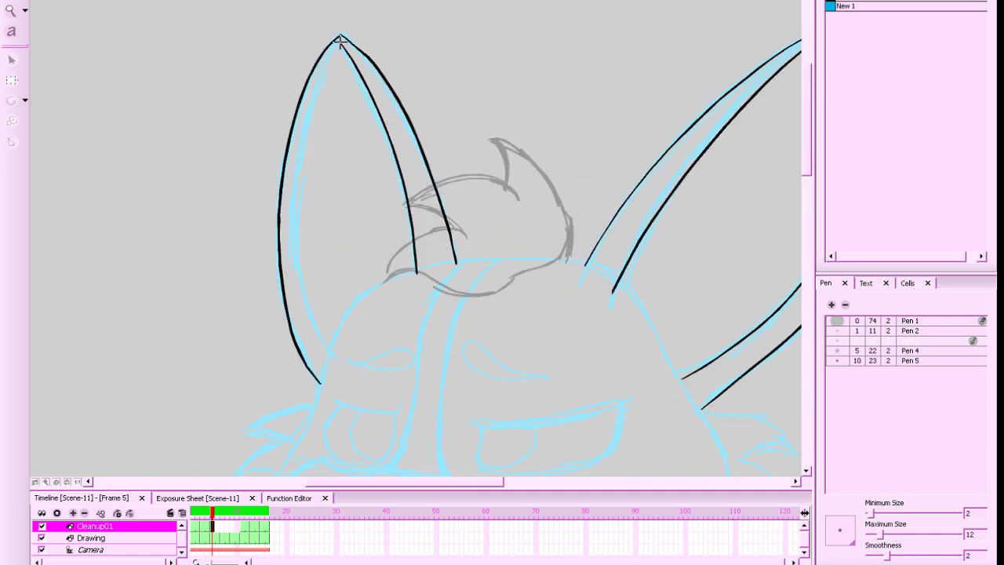
{"action": "mouse_move", "coordinate": [329, 51]}
{"action": "left_mouse_down"}
{"action": "mouse_move", "coordinate": [340, 44]}
{"action": "mouse_move", "coordinate": [320, 74]}
{"action": "mouse_move", "coordinate": [291, 240]}
{"action": "mouse_move", "coordinate": [331, 355]}
{"action": "left_mouse_up"}
{"action": "key", "text": "1"}
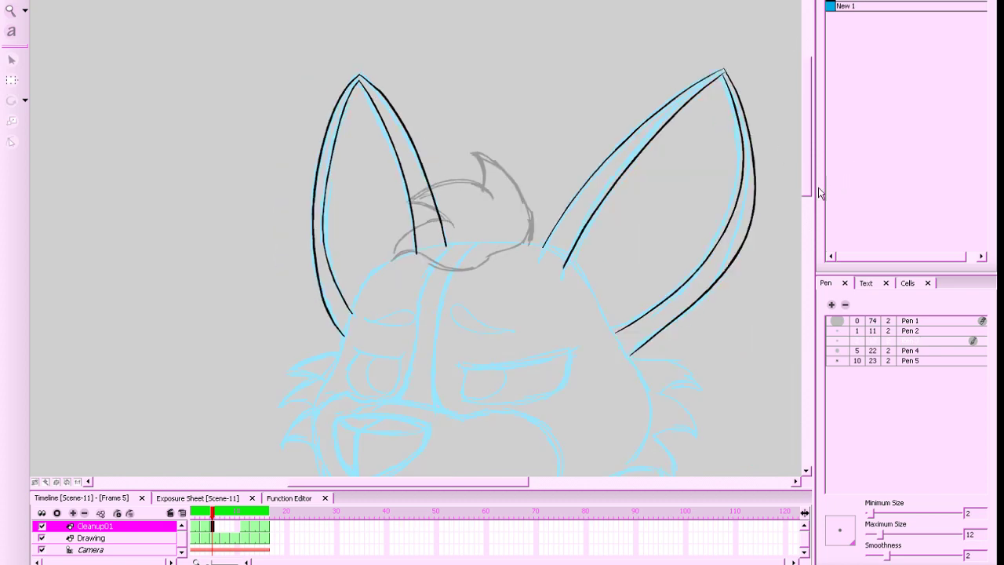
{"action": "left_click_drag", "start_coordinate": [662, 305], "coordinate": [659, 280]}
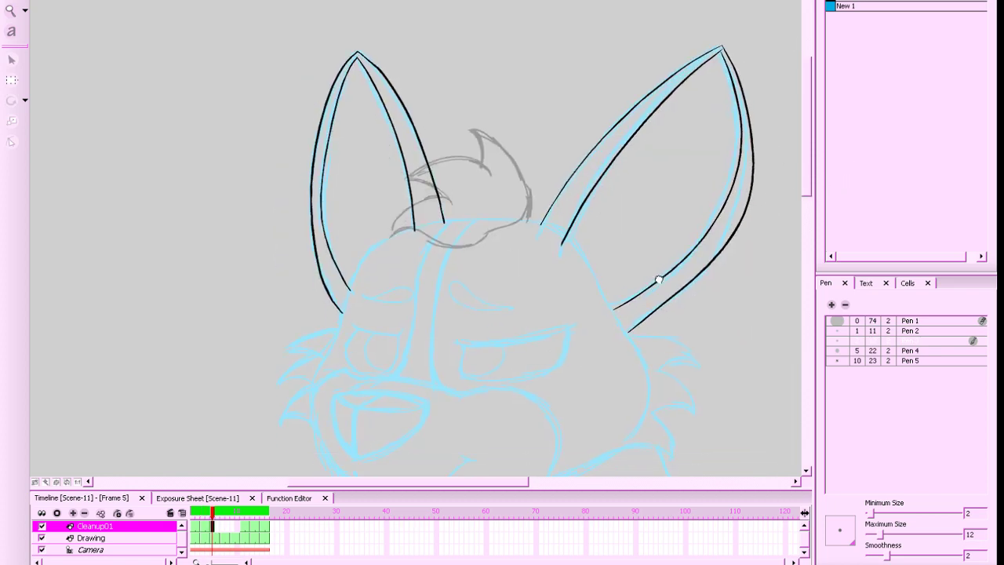
{"action": "key", "text": "2"}
{"action": "left_click_drag", "start_coordinate": [729, 300], "coordinate": [760, 304]}
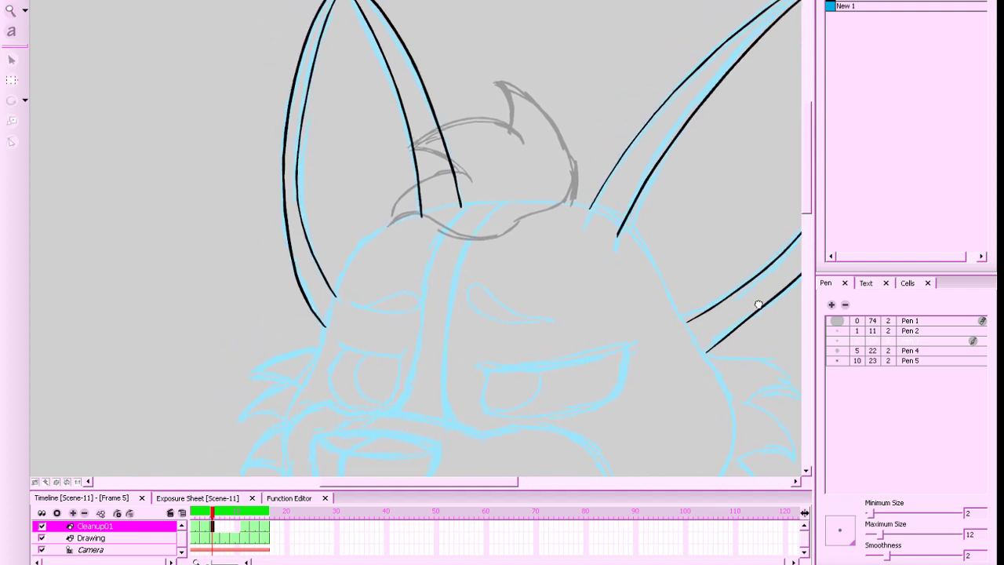
{"action": "key", "text": "2"}
{"action": "left_click_drag", "start_coordinate": [611, 323], "coordinate": [694, 333]}
{"action": "key", "text": "ctrl+z"}
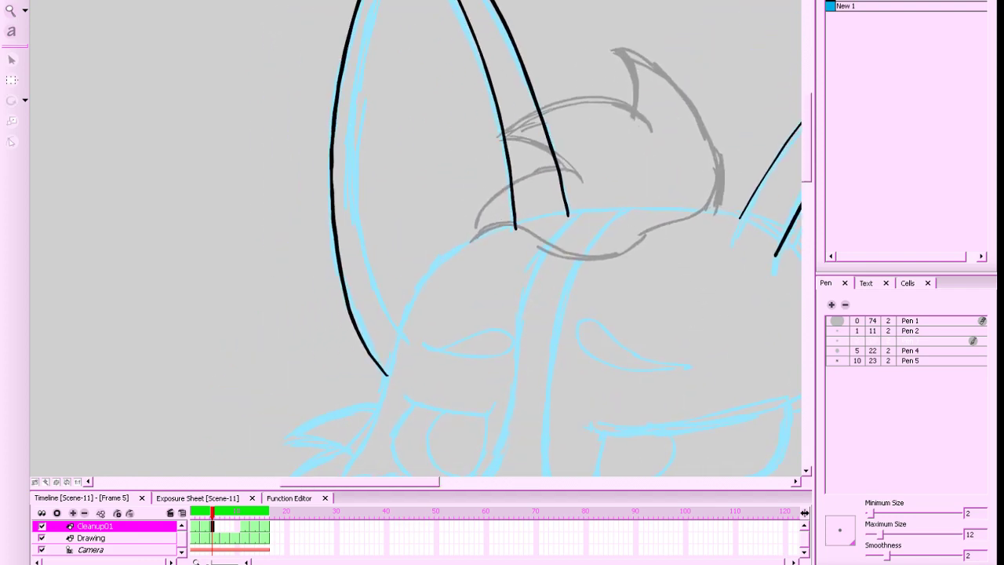
Ink the inner rim along the left ear's left side and flip through the neighbouring drawings to check both ears
{"action": "mouse_move", "coordinate": [377, 1]}
{"action": "left_mouse_down"}
{"action": "mouse_move", "coordinate": [353, 103]}
{"action": "mouse_move", "coordinate": [365, 249]}
{"action": "mouse_move", "coordinate": [401, 337]}
{"action": "left_mouse_up"}
{"action": "key", "text": "1"}
{"action": "key", "text": "1"}
{"action": "key", "text": "g"}
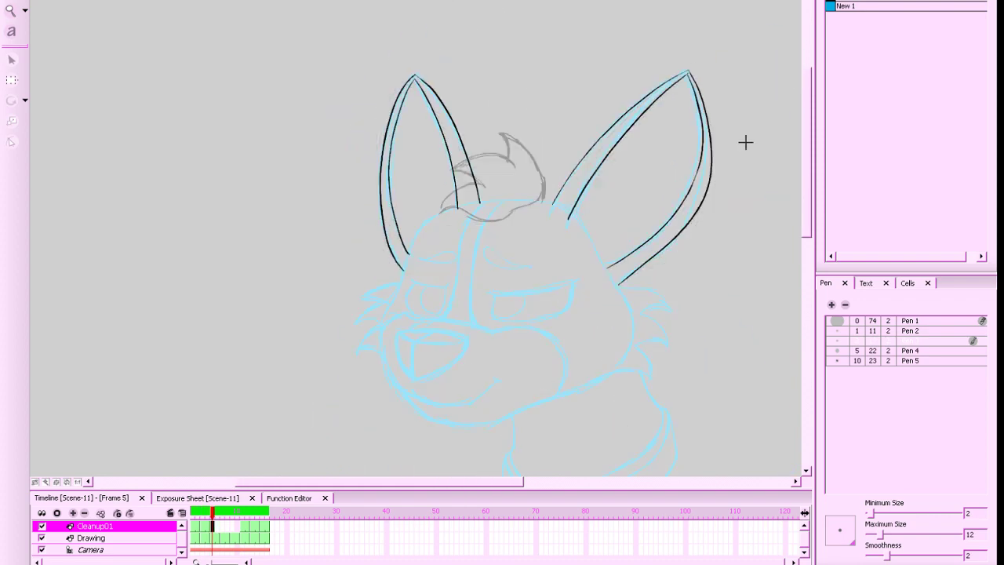
{"action": "key", "text": "g"}
{"action": "key", "text": "f"}
{"action": "key", "text": "f"}
{"action": "key", "text": "g"}
Draw the hair tuft's lower edge and lowest left lock in the New 1 blue, comparing with frame 3's drawing
{"action": "scroll", "coordinate": [674, 258], "scroll_direction": "up", "scroll_amount": 5}
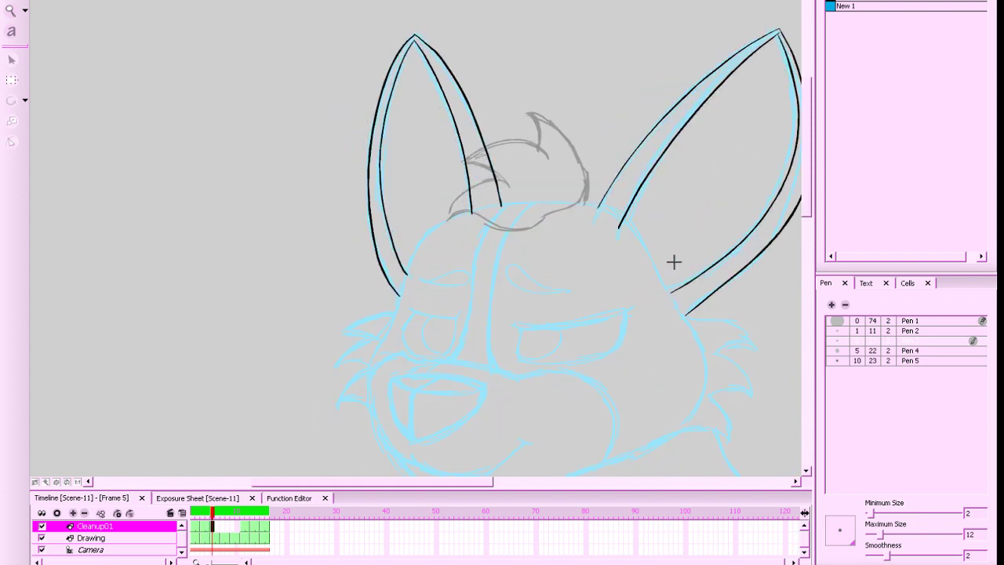
{"action": "scroll", "coordinate": [788, 235], "scroll_direction": "left", "scroll_amount": 3}
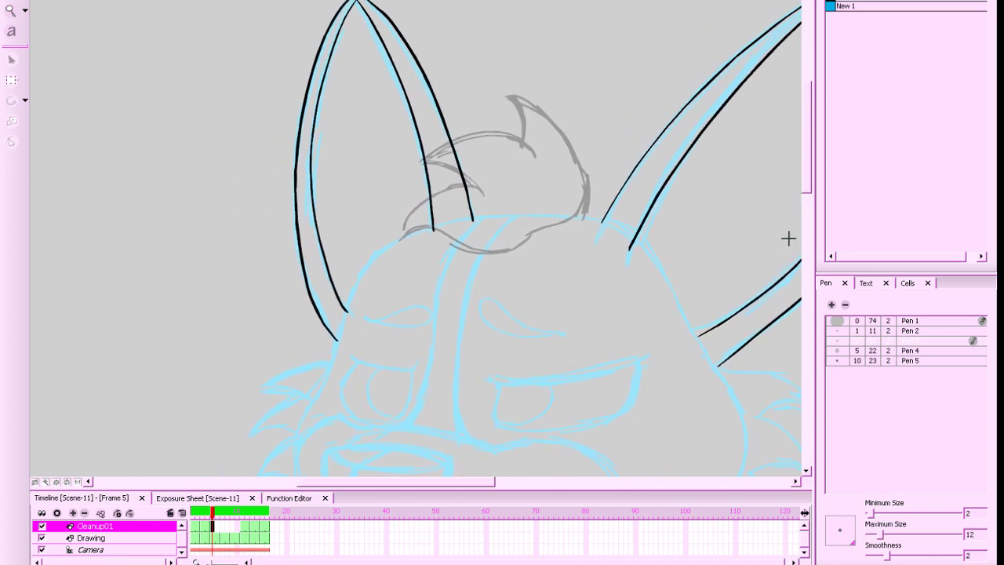
{"action": "key", "text": "comma"}
{"action": "key", "text": "period"}
{"action": "left_click", "coordinate": [831, 8]}
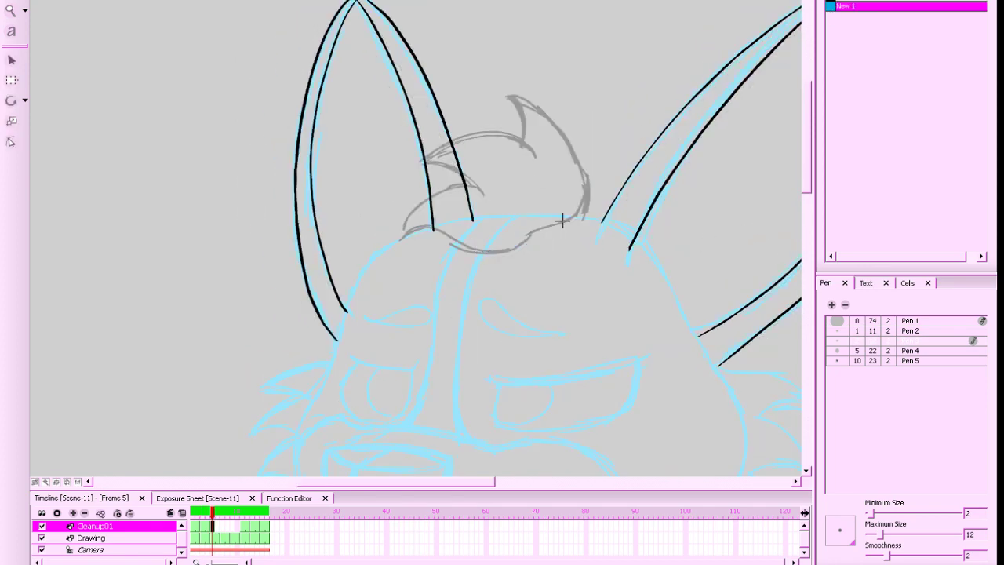
{"action": "mouse_move", "coordinate": [546, 220]}
{"action": "left_mouse_down"}
{"action": "mouse_move", "coordinate": [525, 246]}
{"action": "mouse_move", "coordinate": [480, 249]}
{"action": "mouse_move", "coordinate": [448, 231]}
{"action": "mouse_move", "coordinate": [400, 239]}
{"action": "mouse_move", "coordinate": [398, 229]}
{"action": "mouse_move", "coordinate": [479, 193]}
{"action": "left_mouse_up"}
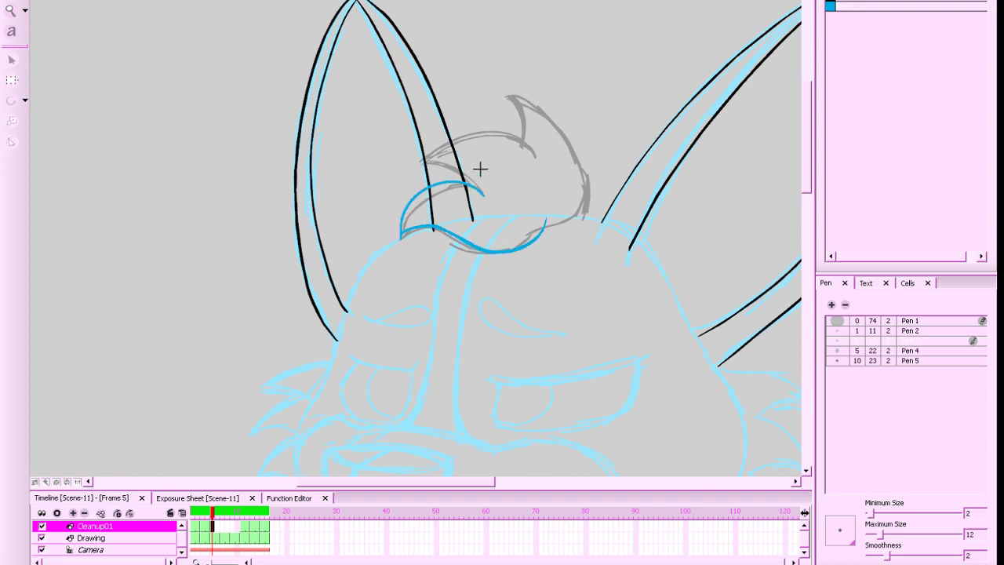
{"action": "key", "text": "f"}
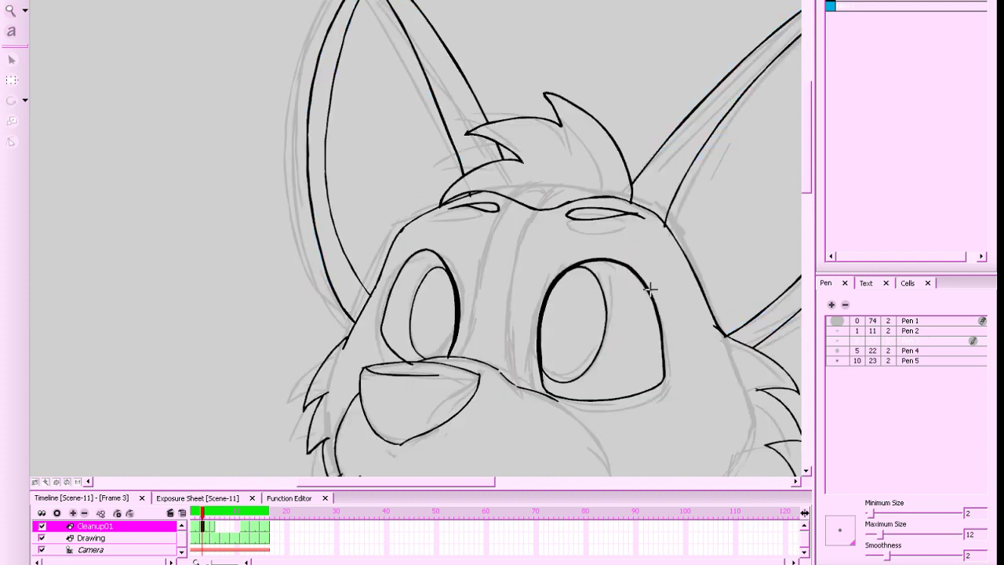
{"action": "key", "text": "period"}
{"action": "key", "text": "period"}
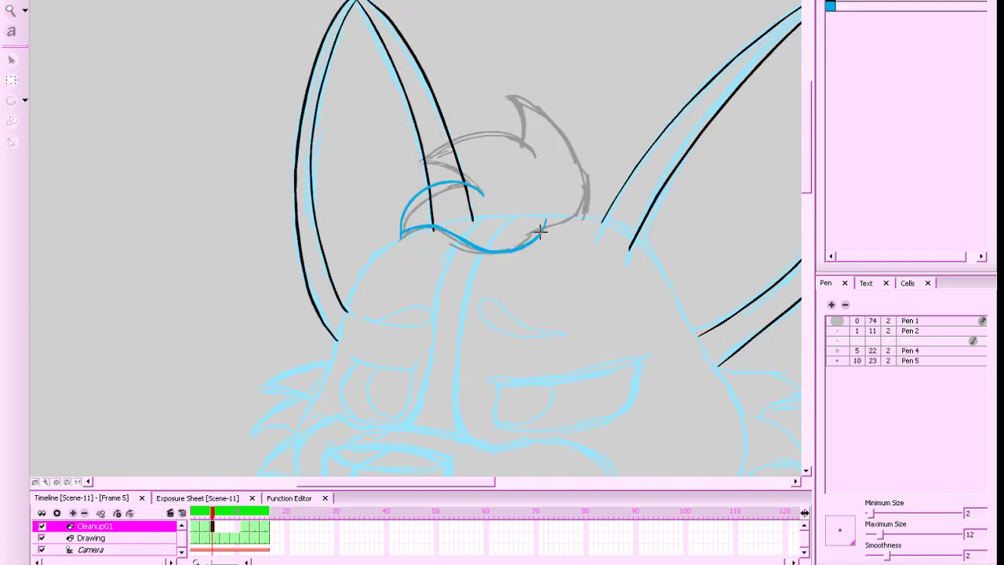
Draw the remaining hair tuft outline in blue, from its lower right end around the tip to the upper left lock, and compare frames
{"action": "left_click_drag", "start_coordinate": [541, 231], "coordinate": [587, 215]}
{"action": "key", "text": "ctrl+z"}
{"action": "key", "text": "f"}
{"action": "key", "text": "period"}
{"action": "key", "text": "period"}
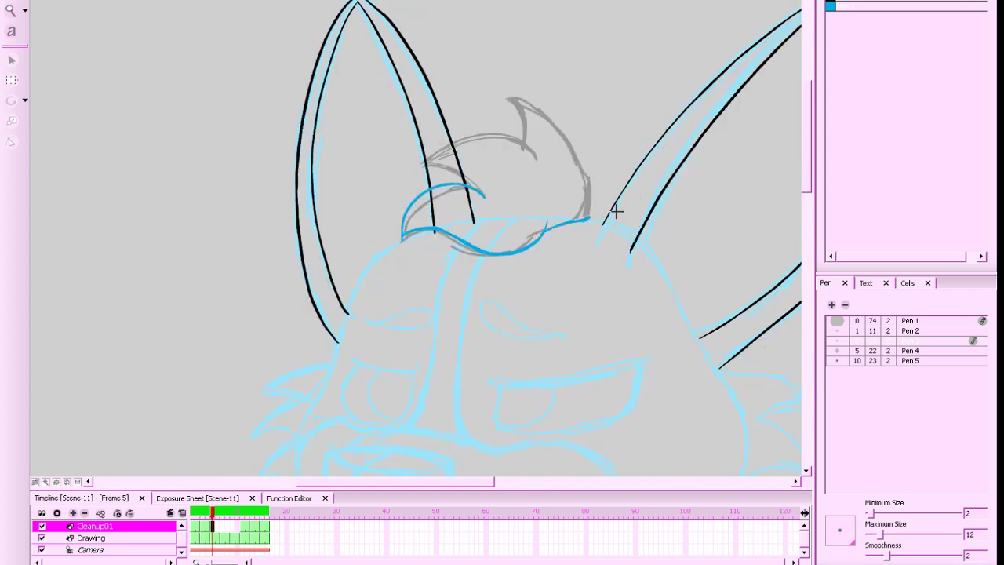
{"action": "mouse_move", "coordinate": [588, 222]}
{"action": "left_mouse_down"}
{"action": "mouse_move", "coordinate": [581, 159]}
{"action": "mouse_move", "coordinate": [524, 102]}
{"action": "mouse_move", "coordinate": [509, 99]}
{"action": "mouse_move", "coordinate": [529, 149]}
{"action": "mouse_move", "coordinate": [492, 135]}
{"action": "mouse_move", "coordinate": [421, 163]}
{"action": "mouse_move", "coordinate": [474, 188]}
{"action": "left_mouse_up"}
{"action": "key", "text": "comma"}
{"action": "key", "text": "period"}
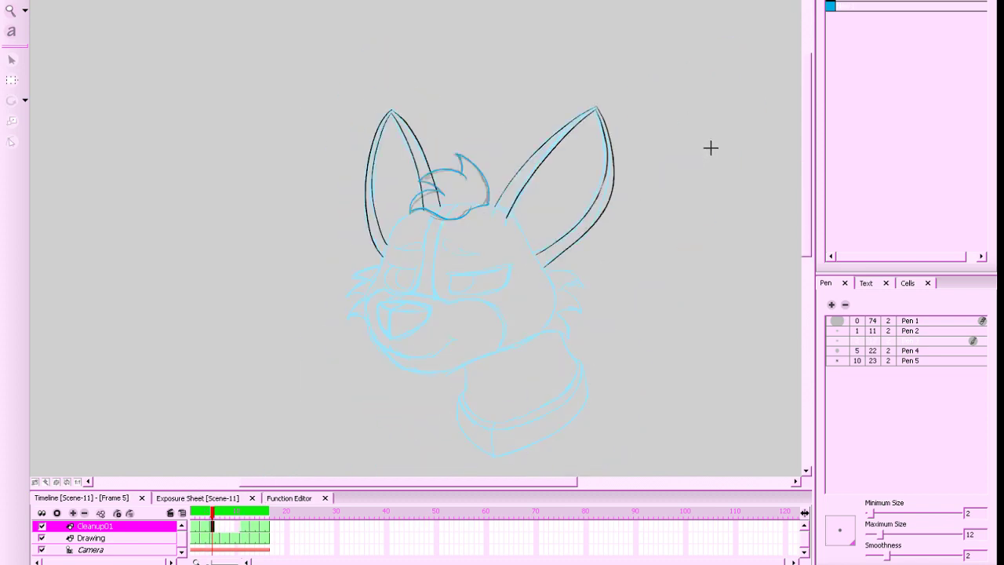
{"action": "scroll", "coordinate": [614, 260], "scroll_direction": "up", "scroll_amount": 6}
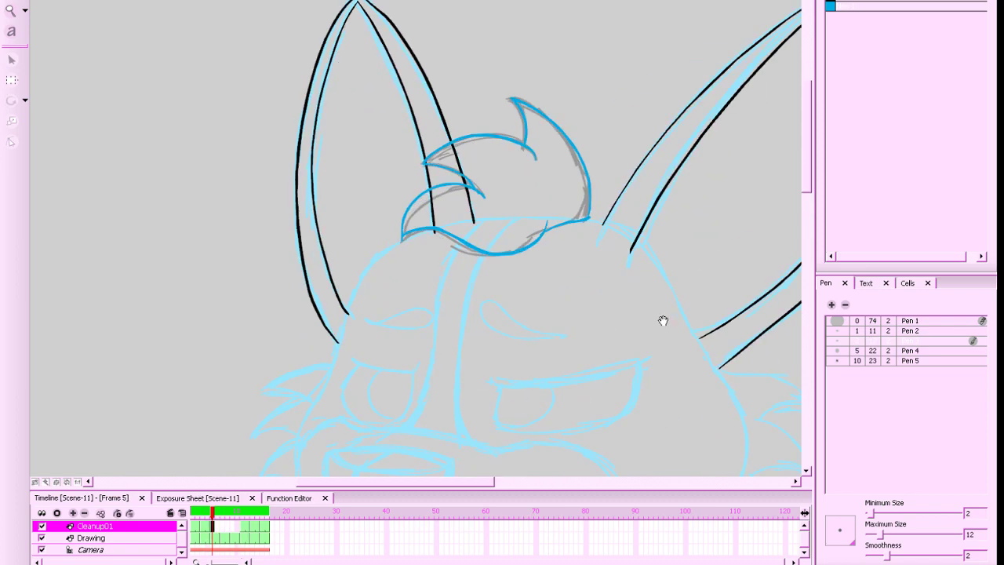
Ink the head's left contour in black from the hair tuft past the ear down to the muzzle, redoing the first stroke
{"action": "left_click_drag", "start_coordinate": [580, 160], "coordinate": [636, 158]}
{"action": "left_click", "coordinate": [829, 5]}
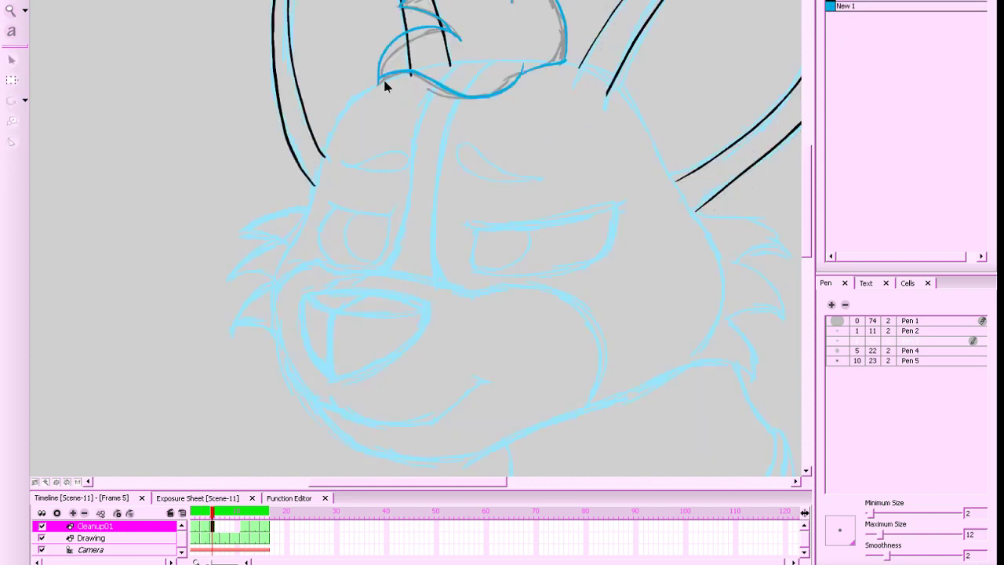
{"action": "mouse_move", "coordinate": [398, 73]}
{"action": "left_mouse_down"}
{"action": "mouse_move", "coordinate": [345, 105]}
{"action": "mouse_move", "coordinate": [286, 240]}
{"action": "left_mouse_up"}
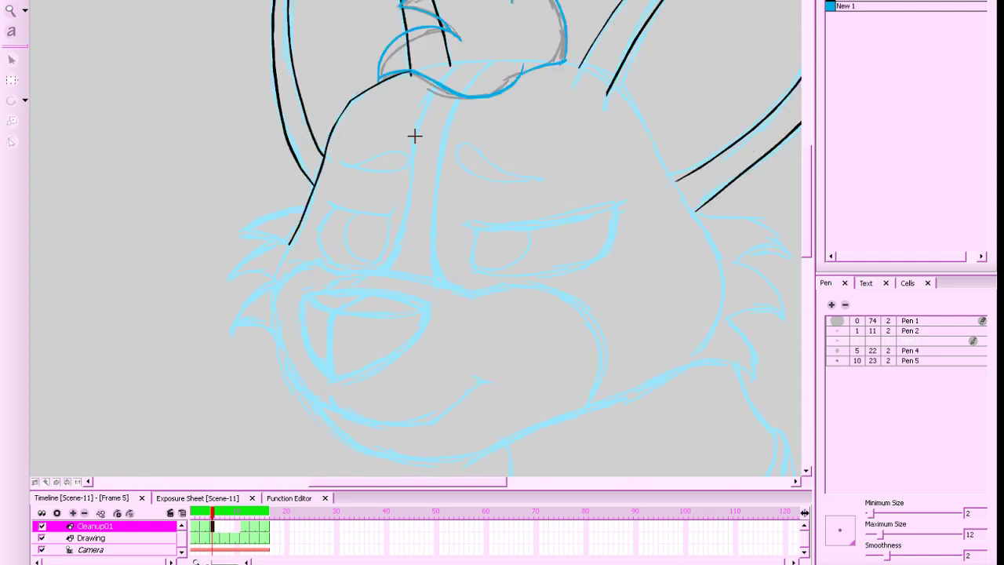
{"action": "key", "text": "ctrl+z"}
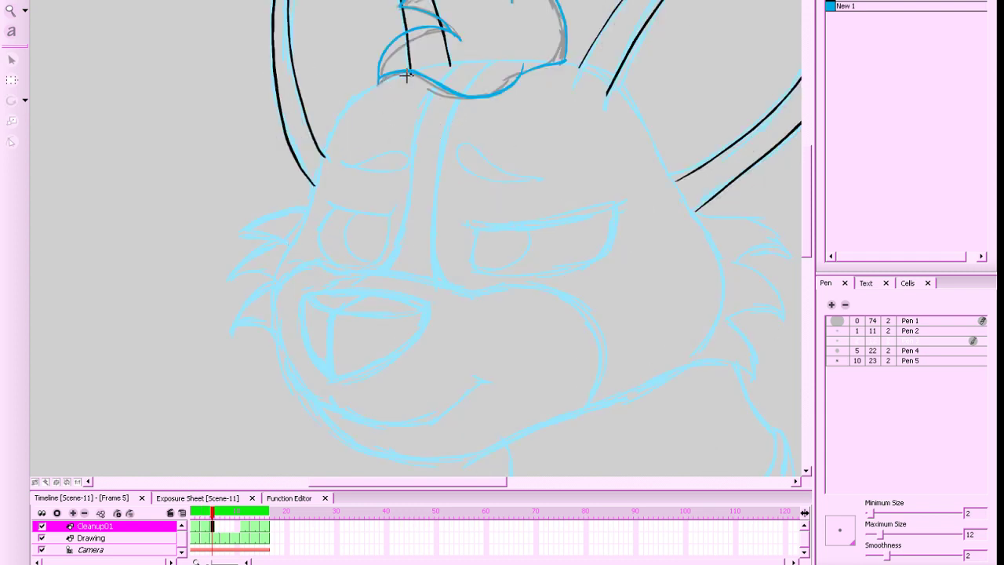
{"action": "mouse_move", "coordinate": [396, 77]}
{"action": "left_mouse_down"}
{"action": "mouse_move", "coordinate": [353, 99]}
{"action": "mouse_move", "coordinate": [292, 238]}
{"action": "mouse_move", "coordinate": [273, 310]}
{"action": "mouse_move", "coordinate": [292, 374]}
{"action": "left_mouse_up"}
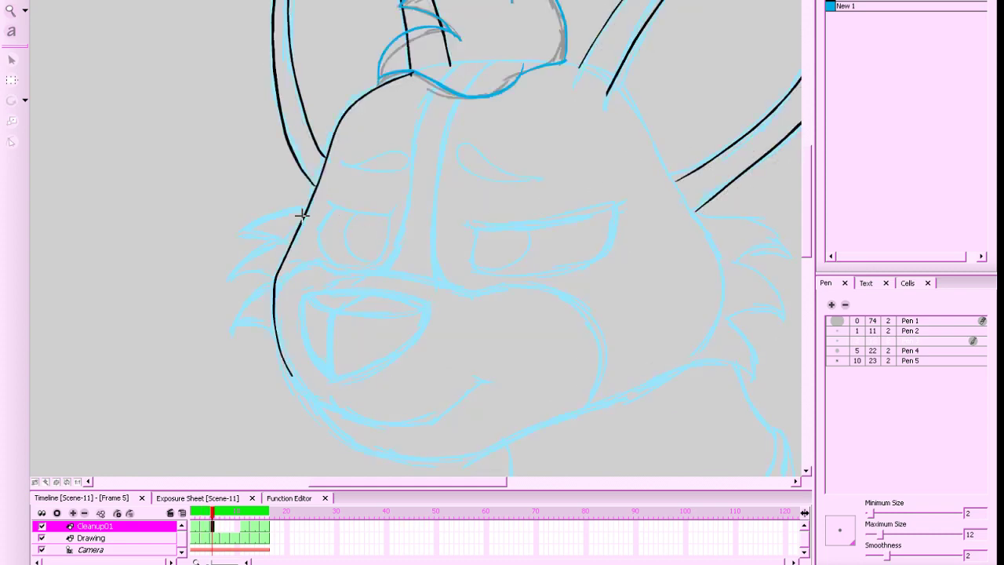
Ink the three fur spikes on the left cheek, replacing the first strokes
{"action": "mouse_move", "coordinate": [665, 284]}
{"action": "left_mouse_down"}
{"action": "mouse_move", "coordinate": [696, 242]}
{"action": "mouse_move", "coordinate": [684, 243]}
{"action": "left_mouse_up"}
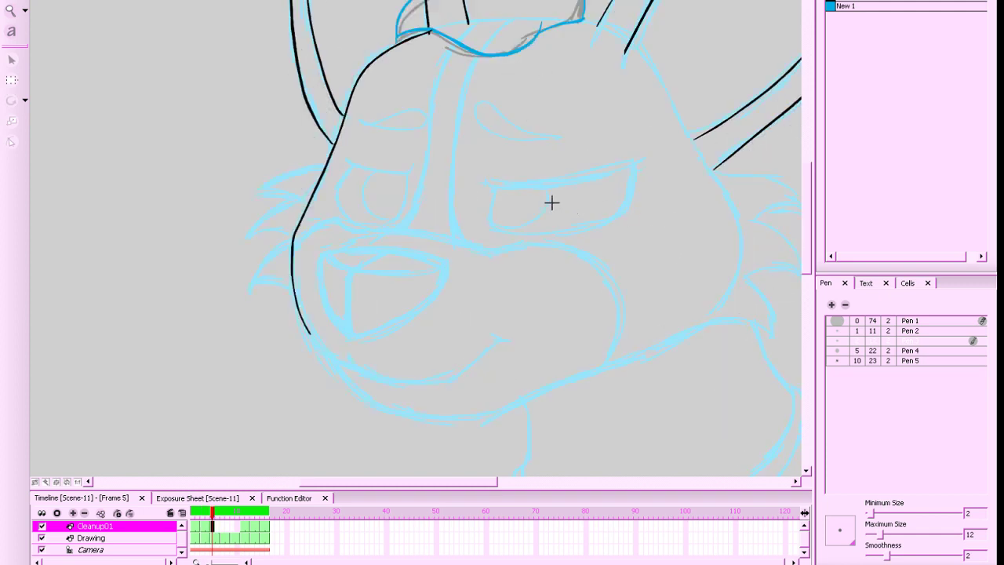
{"action": "left_click_drag", "start_coordinate": [326, 167], "coordinate": [260, 192]}
{"action": "key", "text": "ctrl+z"}
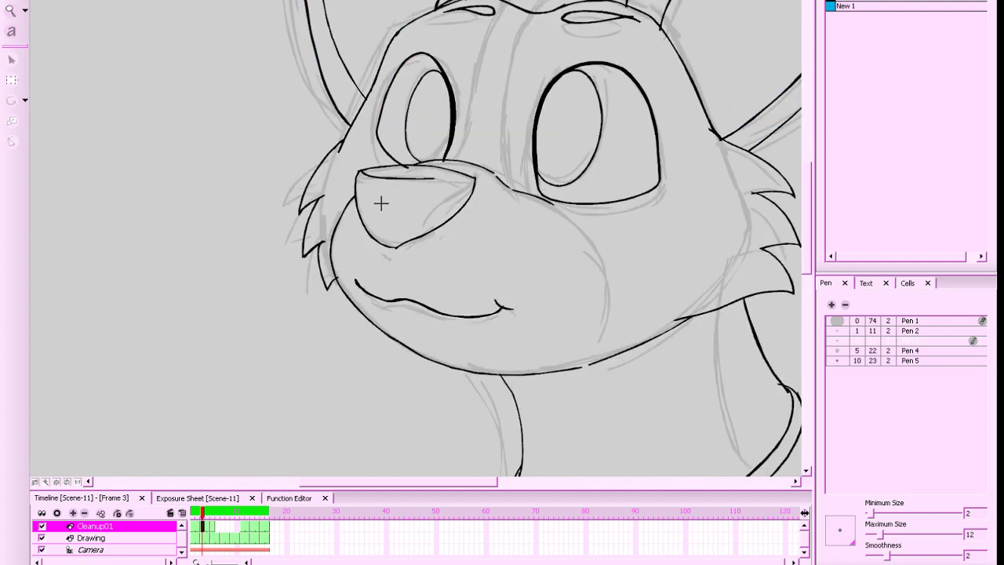
{"action": "key", "text": "ctrl+z"}
{"action": "mouse_move", "coordinate": [321, 165]}
{"action": "left_mouse_down"}
{"action": "mouse_move", "coordinate": [280, 174]}
{"action": "mouse_move", "coordinate": [263, 193]}
{"action": "left_mouse_up"}
{"action": "mouse_move", "coordinate": [301, 201]}
{"action": "left_mouse_down"}
{"action": "mouse_move", "coordinate": [261, 214]}
{"action": "mouse_move", "coordinate": [250, 234]}
{"action": "mouse_move", "coordinate": [294, 242]}
{"action": "mouse_move", "coordinate": [251, 274]}
{"action": "mouse_move", "coordinate": [251, 292]}
{"action": "mouse_move", "coordinate": [296, 295]}
{"action": "left_mouse_up"}
Flip between frame 5 and the neighbouring drawings to compare the left cheek fur and head shape
{"action": "key", "text": "f"}
{"action": "key", "text": "f"}
{"action": "key", "text": "period"}
{"action": "key", "text": "period"}
{"action": "key", "text": "1"}
{"action": "key", "text": "1"}
{"action": "key", "text": "comma"}
{"action": "key", "text": "comma"}
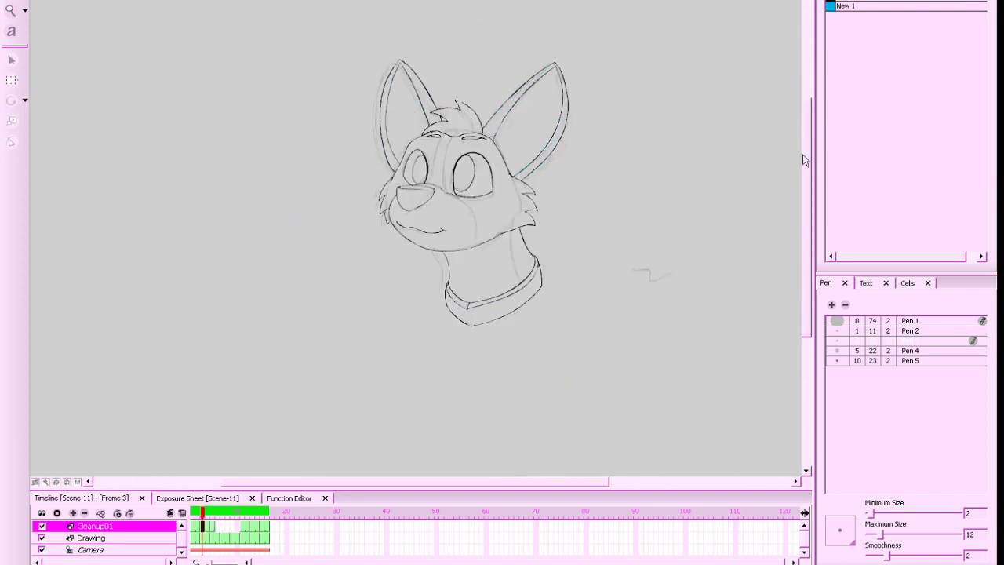
{"action": "key", "text": "period"}
{"action": "key", "text": "period"}
Ink the three fur spikes on the right cheek and the start of the jaw line below them
{"action": "key", "text": "2"}
{"action": "key", "text": "2"}
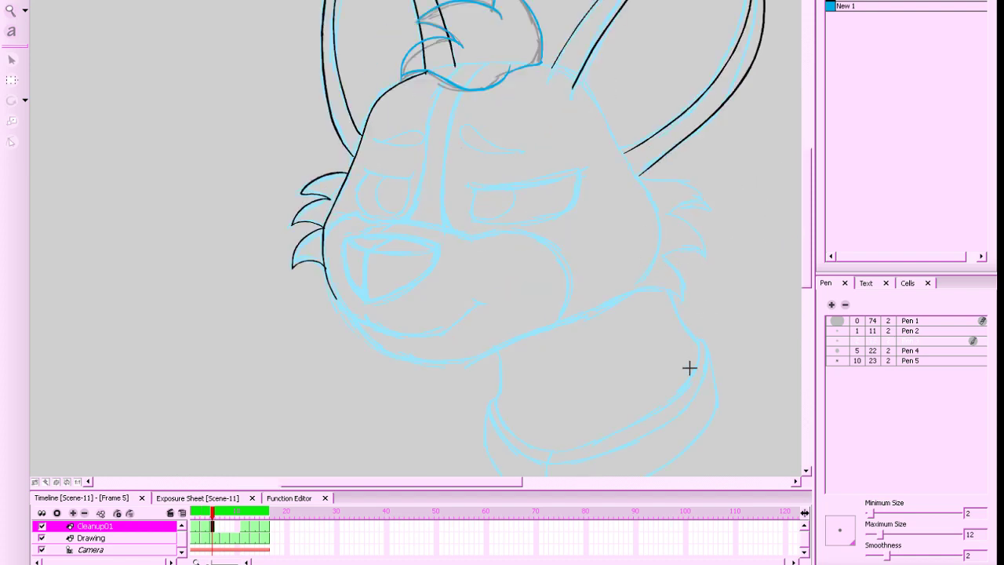
{"action": "key", "text": "space"}
{"action": "mouse_move", "coordinate": [678, 205]}
{"action": "left_mouse_down"}
{"action": "mouse_move", "coordinate": [638, 179]}
{"action": "mouse_move", "coordinate": [634, 287]}
{"action": "mouse_move", "coordinate": [612, 312]}
{"action": "mouse_move", "coordinate": [619, 302]}
{"action": "left_mouse_up"}
{"action": "key", "text": "2"}
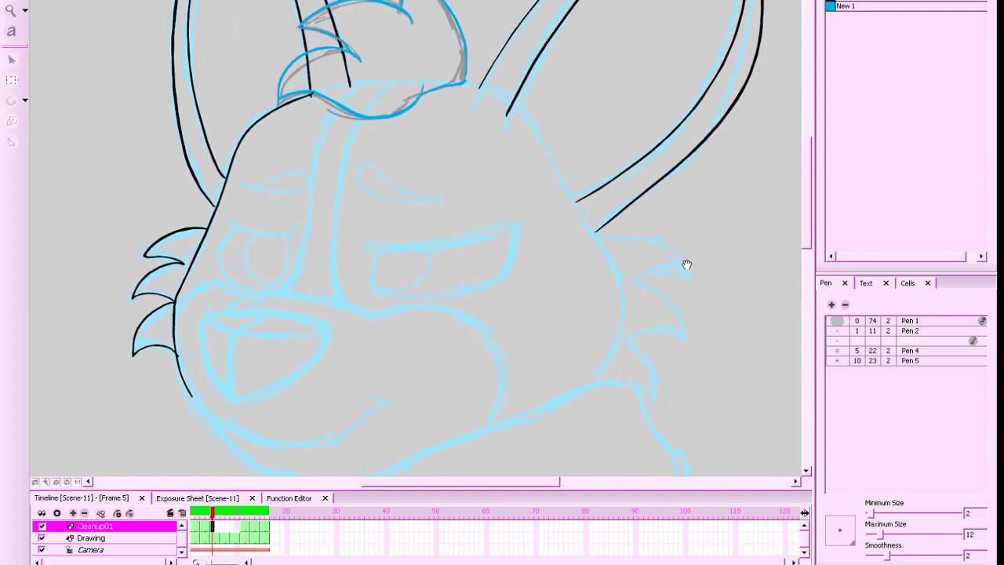
{"action": "left_click_drag", "start_coordinate": [684, 263], "coordinate": [687, 269]}
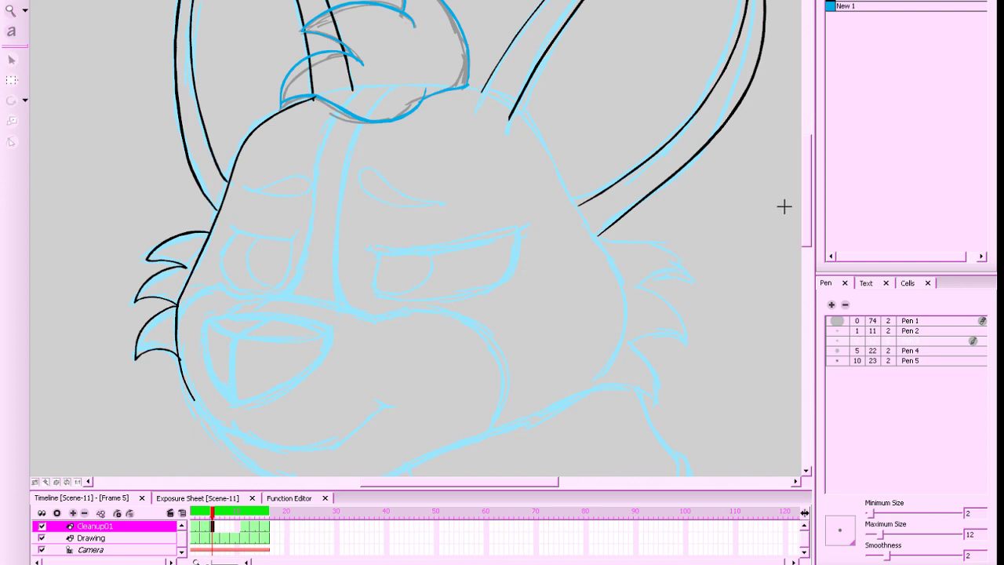
{"action": "mouse_move", "coordinate": [596, 235]}
{"action": "left_mouse_down"}
{"action": "mouse_move", "coordinate": [641, 239]}
{"action": "mouse_move", "coordinate": [693, 279]}
{"action": "mouse_move", "coordinate": [643, 287]}
{"action": "left_mouse_up"}
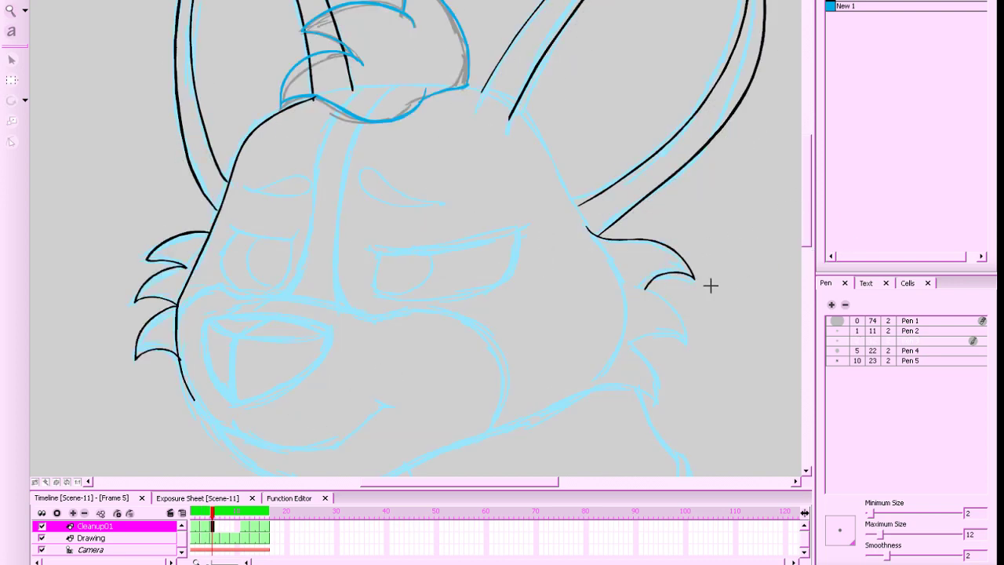
{"action": "left_click_drag", "start_coordinate": [638, 287], "coordinate": [686, 347]}
{"action": "key", "text": "ctrl+z"}
{"action": "mouse_move", "coordinate": [643, 285]}
{"action": "left_mouse_down"}
{"action": "mouse_move", "coordinate": [682, 314]}
{"action": "mouse_move", "coordinate": [689, 347]}
{"action": "mouse_move", "coordinate": [638, 340]}
{"action": "left_mouse_up"}
{"action": "mouse_move", "coordinate": [634, 347]}
{"action": "left_mouse_down"}
{"action": "mouse_move", "coordinate": [662, 414]}
{"action": "mouse_move", "coordinate": [609, 389]}
{"action": "mouse_move", "coordinate": [530, 419]}
{"action": "left_mouse_up"}
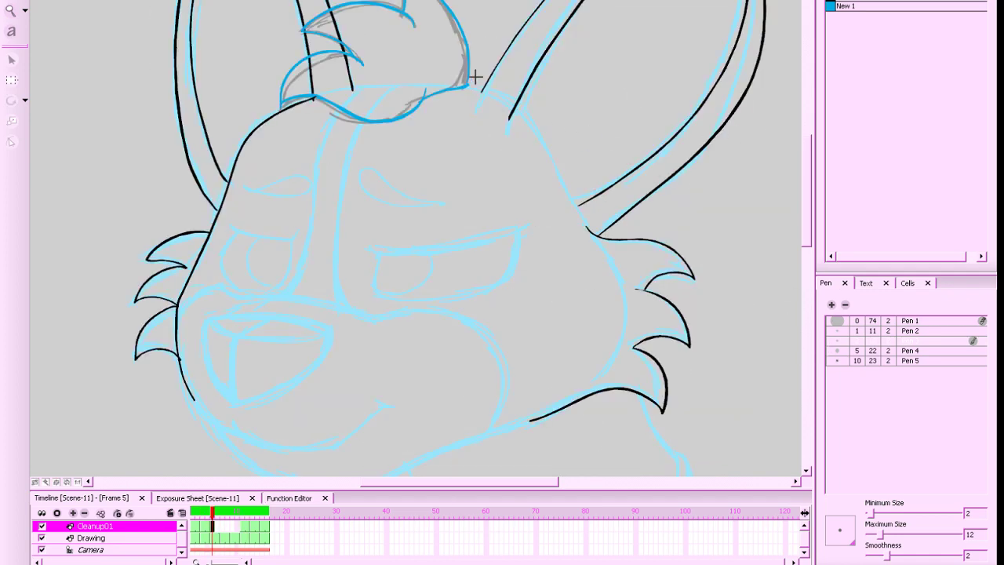
Trim the right ear's inner line at its base and draw the head's right contour in blue from tuft to jaw
{"action": "key", "text": "alt+e"}
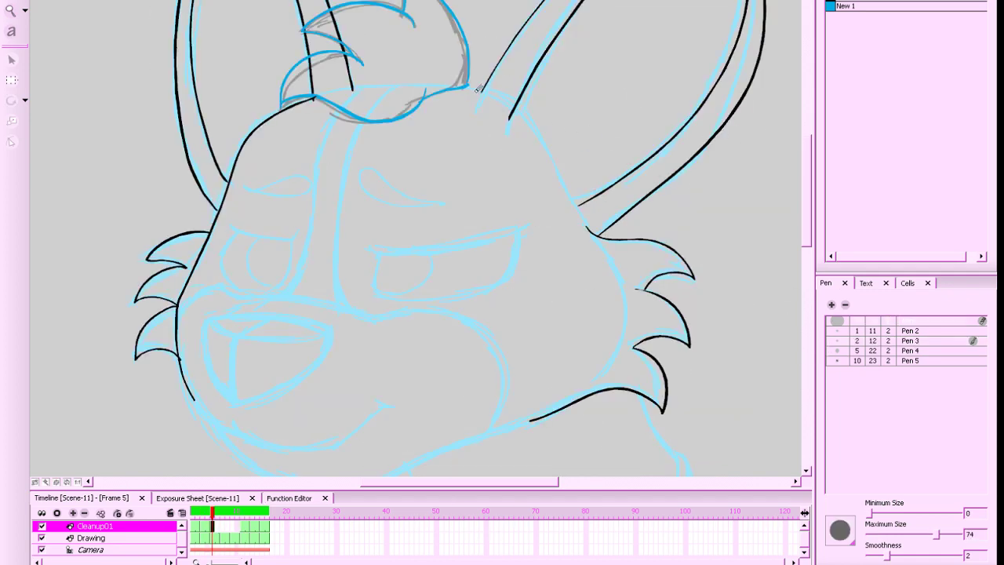
{"action": "key", "text": "alt+b"}
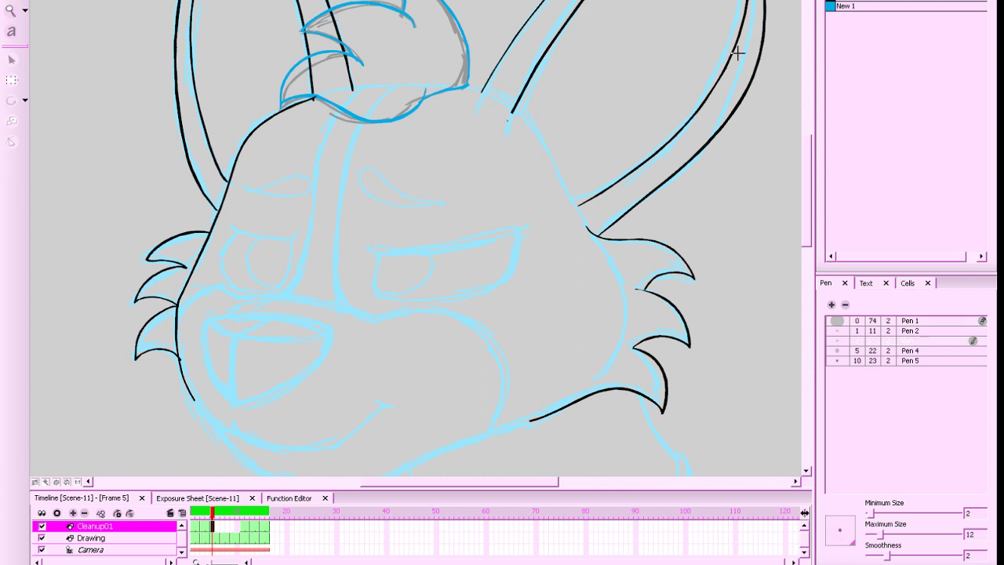
{"action": "left_click", "coordinate": [831, 10]}
{"action": "mouse_move", "coordinate": [463, 83]}
{"action": "left_mouse_down"}
{"action": "mouse_move", "coordinate": [532, 125]}
{"action": "mouse_move", "coordinate": [607, 250]}
{"action": "mouse_move", "coordinate": [622, 293]}
{"action": "mouse_move", "coordinate": [617, 359]}
{"action": "left_mouse_up"}
Flip through the cleaned-up drawings around frame 5 to check how its head, ears and cheek fur move between poses
{"action": "key", "text": "1"}
{"action": "key", "text": "1"}
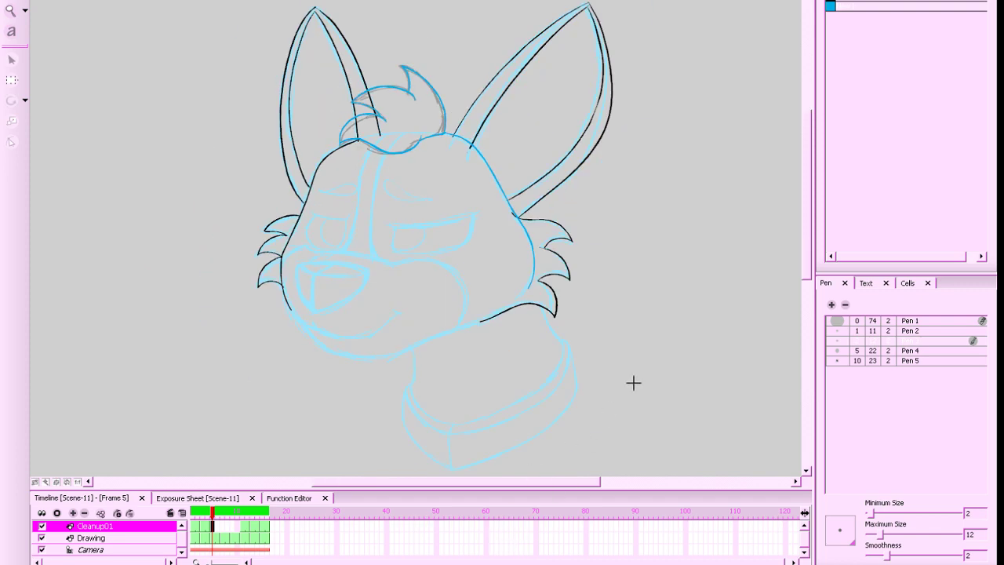
{"action": "key", "text": "f"}
{"action": "key", "text": "g"}
{"action": "key", "text": "g"}
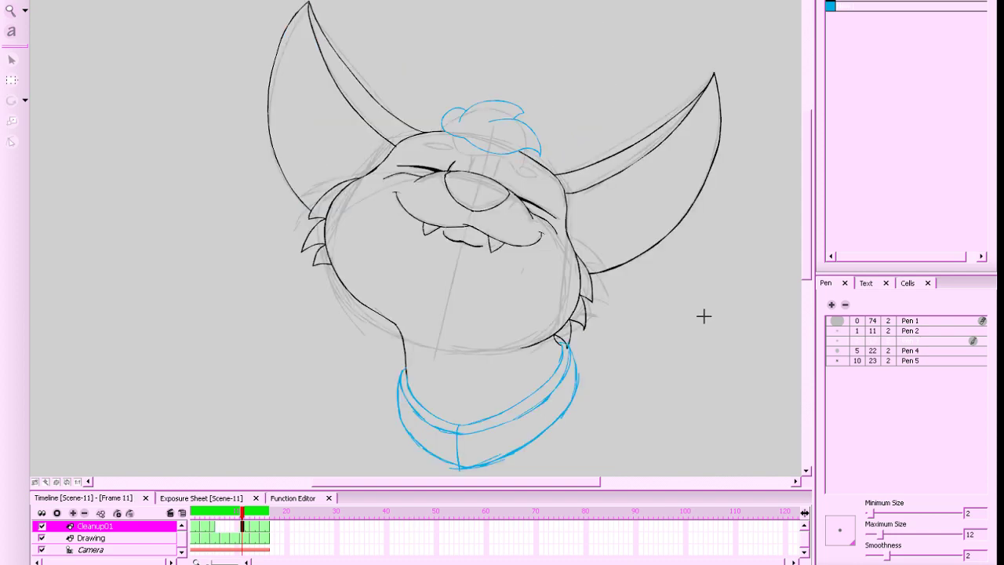
{"action": "key", "text": "f"}
{"action": "key", "text": "2"}
{"action": "key", "text": "2"}
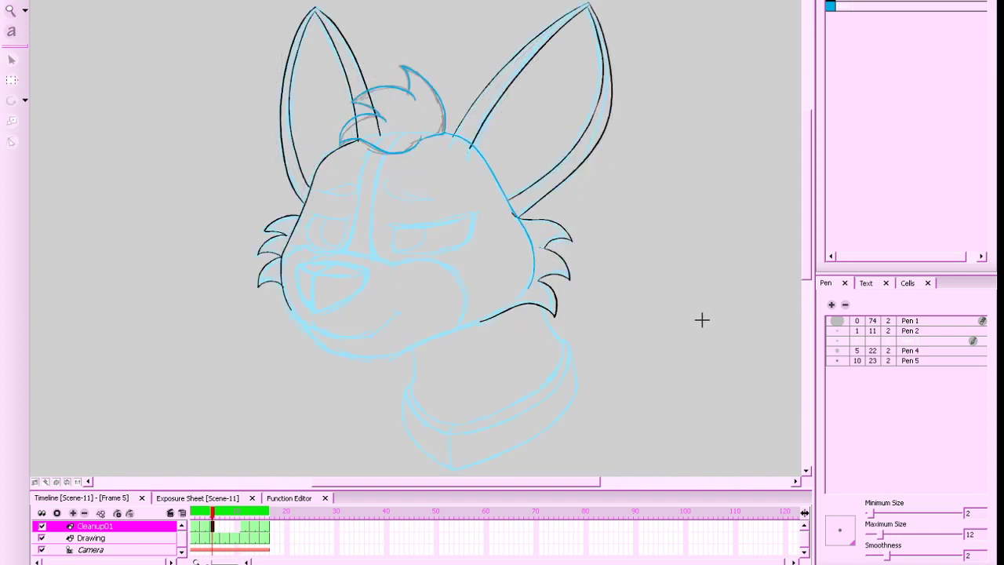
{"action": "mouse_move", "coordinate": [578, 318]}
{"action": "left_mouse_down"}
{"action": "mouse_move", "coordinate": [654, 295]}
{"action": "mouse_move", "coordinate": [645, 298]}
{"action": "left_mouse_up"}
{"action": "key", "text": "1"}
{"action": "key", "text": "1"}
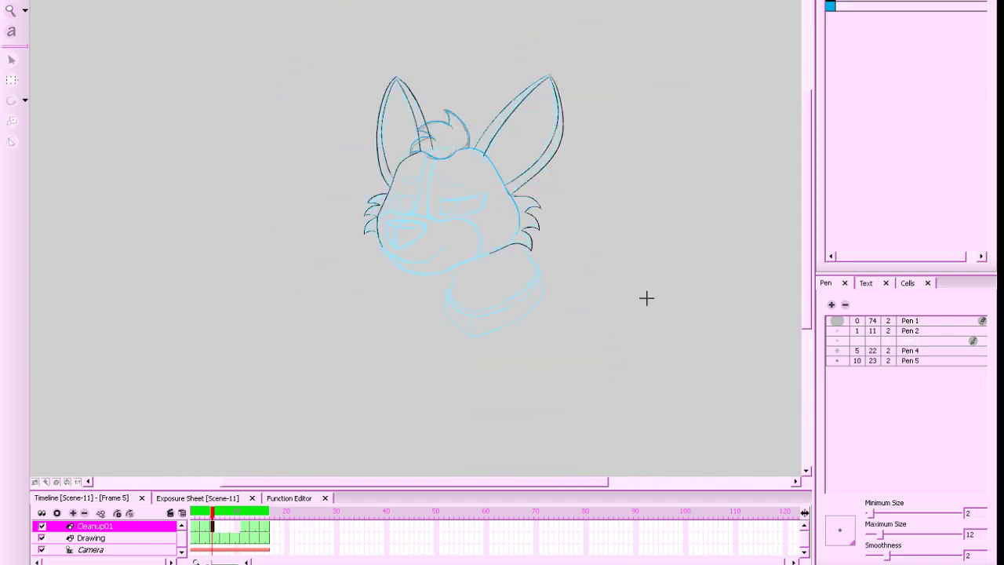
{"action": "key", "text": "g"}
{"action": "key", "text": "f"}
{"action": "key", "text": "f"}
{"action": "key", "text": "f"}
{"action": "key", "text": "f"}
{"action": "key", "text": "f"}
{"action": "key", "text": "g"}
{"action": "key", "text": "g"}
{"action": "key", "text": "g"}
{"action": "key", "text": "g"}
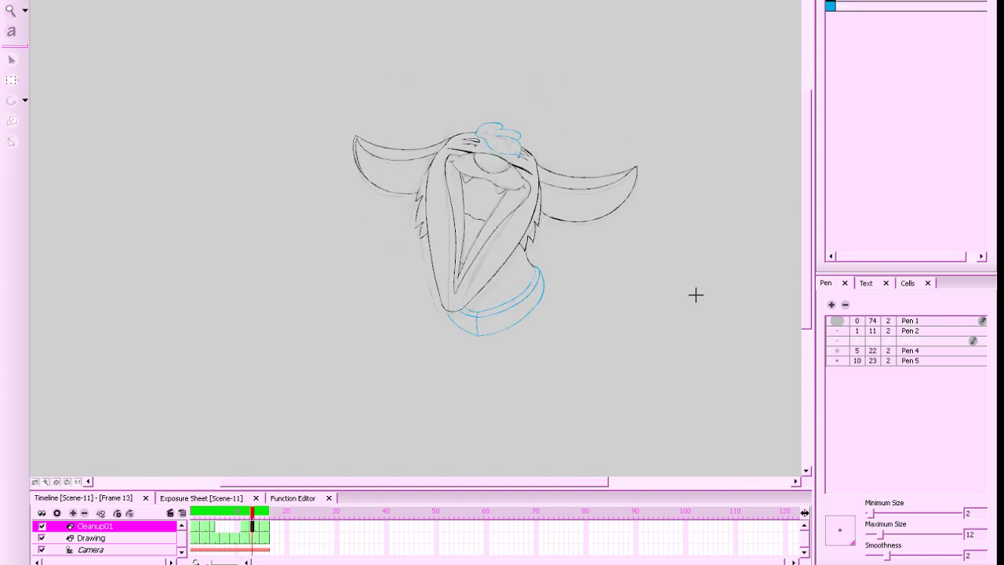
{"action": "key", "text": "f"}
{"action": "key", "text": "f"}
{"action": "key", "text": "f"}
{"action": "key", "text": "period"}
{"action": "key", "text": "period"}
Trim the chin-side end of the black jaw line below the right cheek fur with the eraser
{"action": "scroll", "coordinate": [698, 294], "scroll_direction": "up", "scroll_amount": 5}
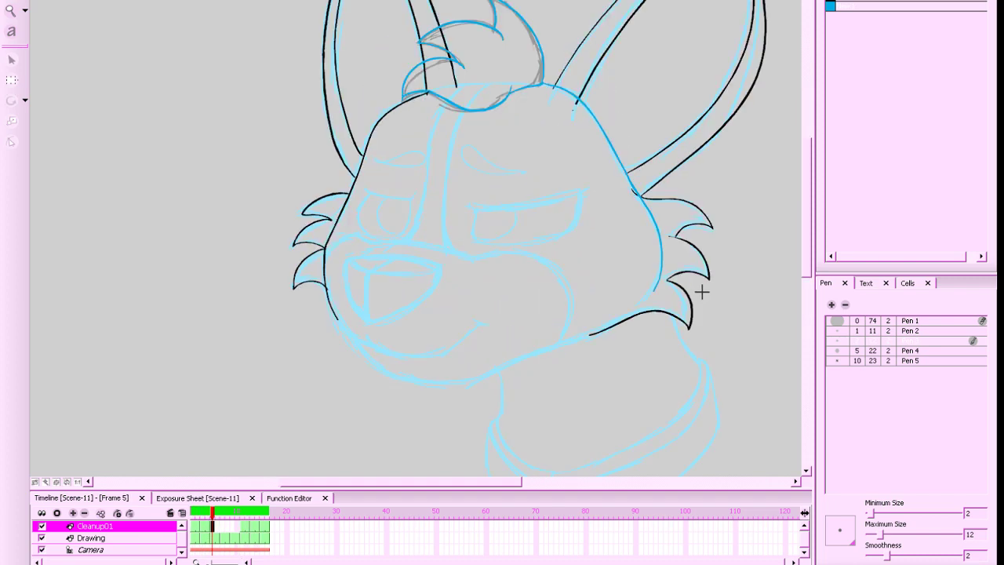
{"action": "left_click_drag", "start_coordinate": [681, 292], "coordinate": [697, 281]}
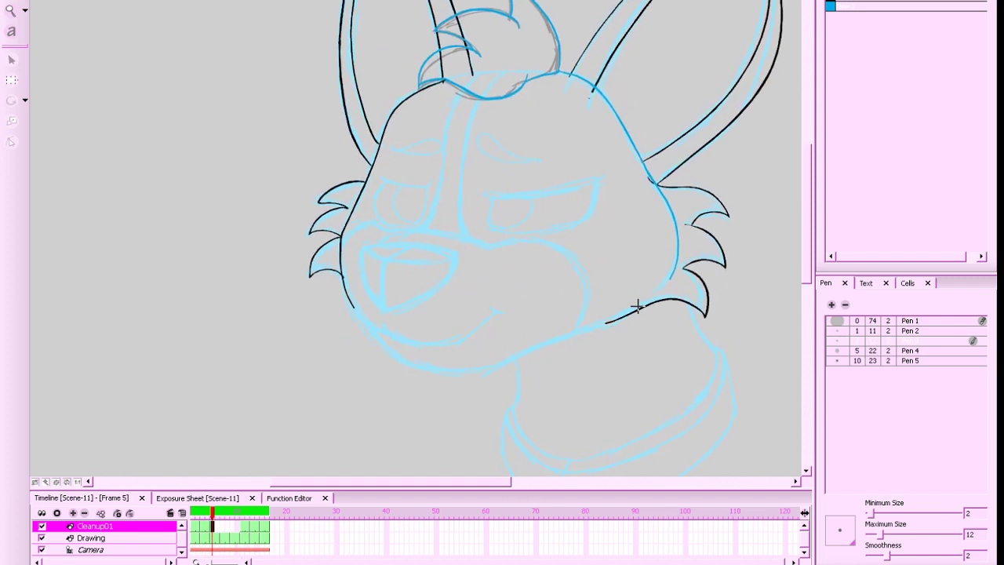
{"action": "left_click_drag", "start_coordinate": [635, 310], "coordinate": [592, 330]}
{"action": "key", "text": "ctrl+z"}
{"action": "left_click", "coordinate": [836, 6]}
{"action": "key", "text": "alt+e"}
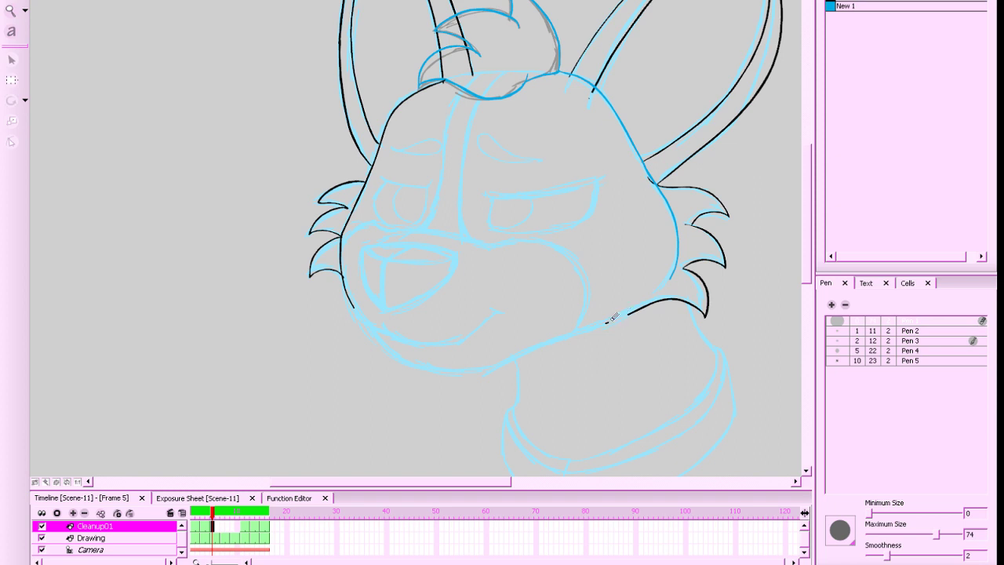
{"action": "key", "text": "alt+b"}
Try to ink the chin in black from the right jaw line around to the left side of the muzzle
{"action": "mouse_move", "coordinate": [630, 313]}
{"action": "left_mouse_down"}
{"action": "mouse_move", "coordinate": [465, 372]}
{"action": "mouse_move", "coordinate": [405, 361]}
{"action": "mouse_move", "coordinate": [363, 311]}
{"action": "left_mouse_up"}
{"action": "key", "text": "ctrl+z"}
{"action": "key", "text": "2"}
{"action": "mouse_move", "coordinate": [584, 333]}
{"action": "left_mouse_down"}
{"action": "mouse_move", "coordinate": [698, 292]}
{"action": "mouse_move", "coordinate": [665, 338]}
{"action": "left_mouse_up"}
{"action": "key", "text": "f"}
{"action": "key", "text": "g"}
{"action": "key", "text": "ctrl+z"}
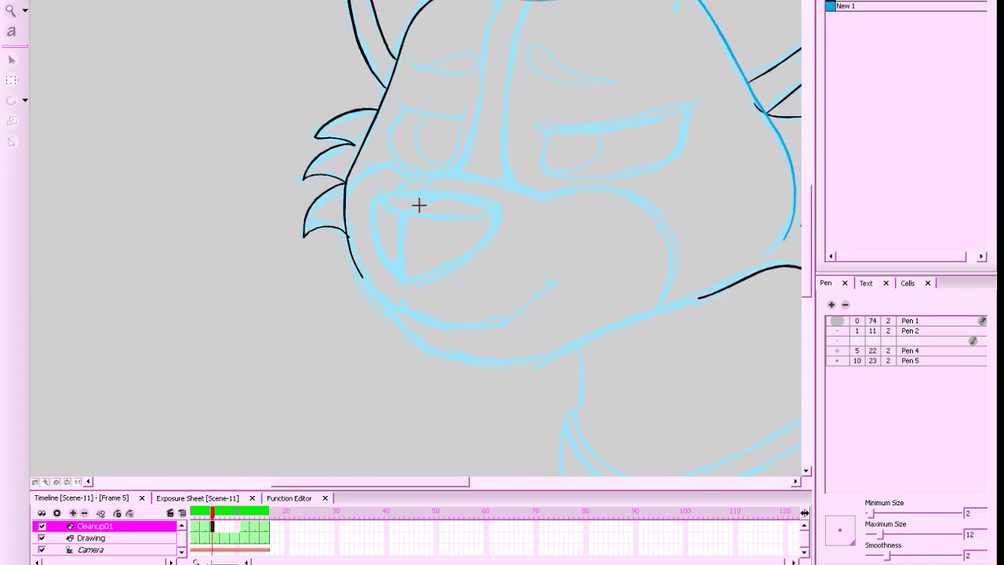
Erase the left face contour from the ear's base down to the muzzle and trim the inner ends of the left cheek fur
{"action": "key", "text": "alt+e"}
{"action": "mouse_move", "coordinate": [346, 178]}
{"action": "left_mouse_down"}
{"action": "mouse_move", "coordinate": [347, 207]}
{"action": "mouse_move", "coordinate": [353, 190]}
{"action": "left_mouse_up"}
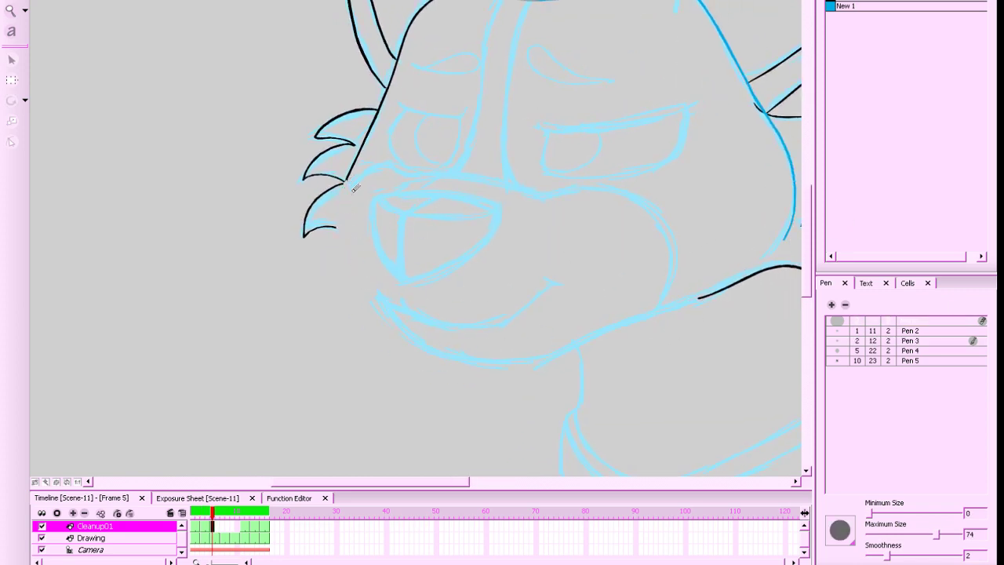
{"action": "left_click_drag", "start_coordinate": [377, 114], "coordinate": [396, 67]}
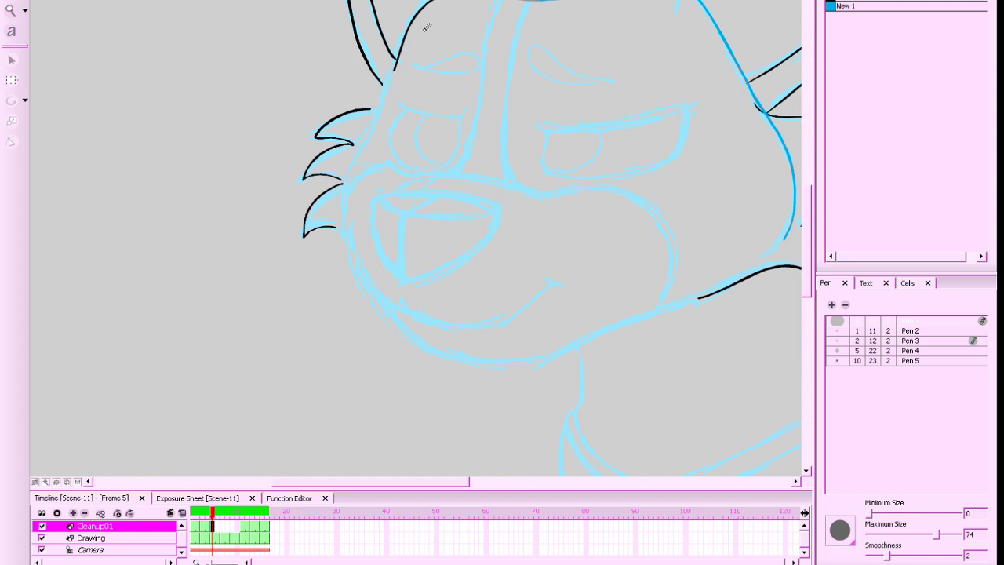
{"action": "left_click", "coordinate": [401, 60]}
{"action": "key", "text": "alt+b"}
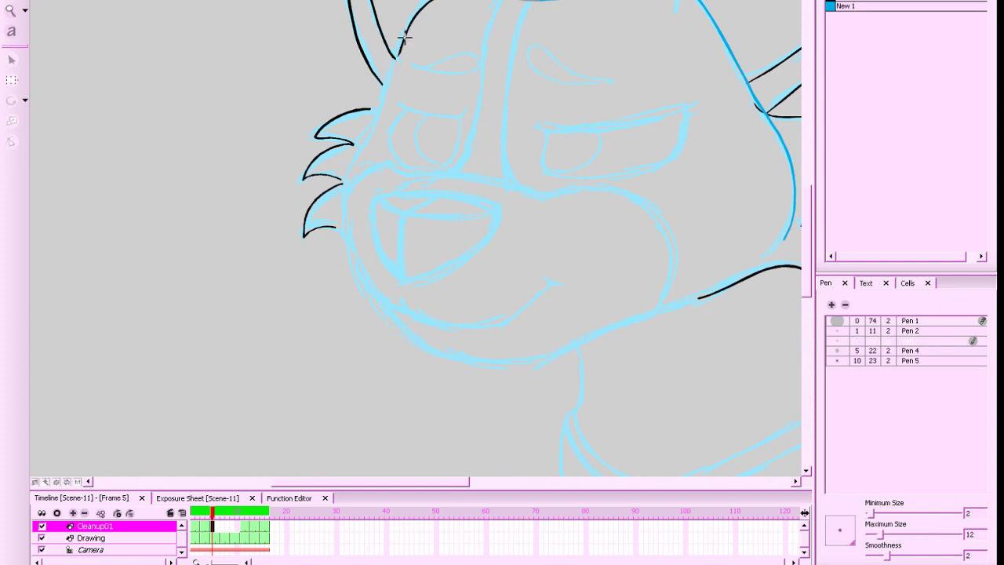
Try to ink the left face contour in black from the ear's base down toward the muzzle
{"action": "left_click_drag", "start_coordinate": [403, 42], "coordinate": [353, 160]}
{"action": "key", "text": "ctrl+z"}
{"action": "key", "text": "ctrl+z"}
{"action": "key", "text": "ctrl+z"}
{"action": "mouse_move", "coordinate": [400, 47]}
{"action": "left_mouse_down"}
{"action": "mouse_move", "coordinate": [344, 183]}
{"action": "mouse_move", "coordinate": [339, 233]}
{"action": "mouse_move", "coordinate": [390, 311]}
{"action": "left_mouse_up"}
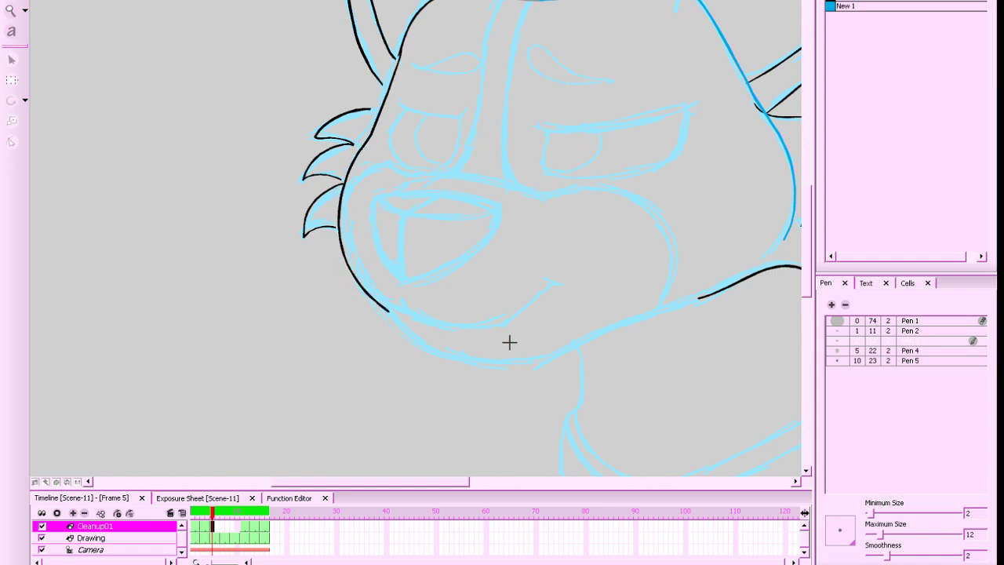
{"action": "key", "text": "g"}
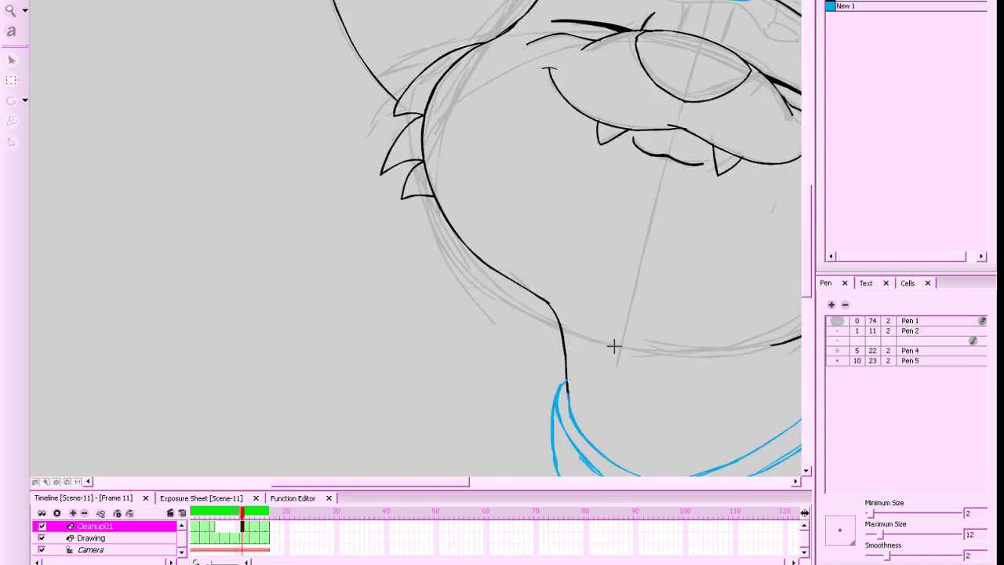
{"action": "key", "text": "f"}
{"action": "key", "text": "ctrl+z"}
{"action": "left_click_drag", "start_coordinate": [401, 45], "coordinate": [390, 94]}
{"action": "key", "text": "ctrl+z"}
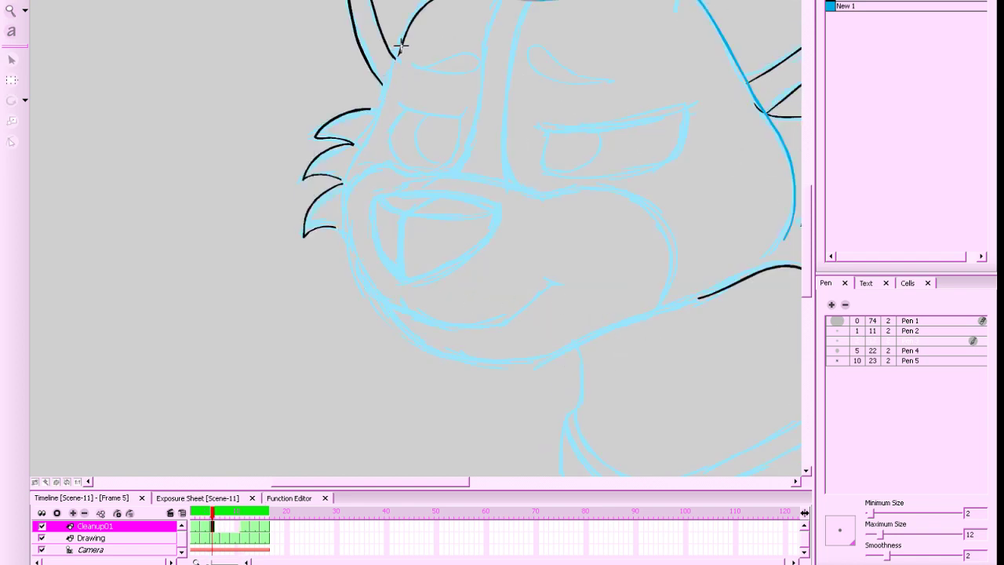
Ink the left face contour in black from the ear's base around the muzzle and on into the smiling mouth line
{"action": "mouse_move", "coordinate": [397, 35]}
{"action": "left_mouse_down"}
{"action": "mouse_move", "coordinate": [345, 194]}
{"action": "mouse_move", "coordinate": [349, 240]}
{"action": "mouse_move", "coordinate": [381, 299]}
{"action": "mouse_move", "coordinate": [454, 324]}
{"action": "mouse_move", "coordinate": [491, 324]}
{"action": "mouse_move", "coordinate": [565, 283]}
{"action": "left_mouse_up"}
{"action": "key", "text": "f"}
{"action": "key", "text": "g"}
{"action": "key", "text": "g"}
{"action": "key", "text": "f"}
{"action": "key", "text": "ctrl+z"}
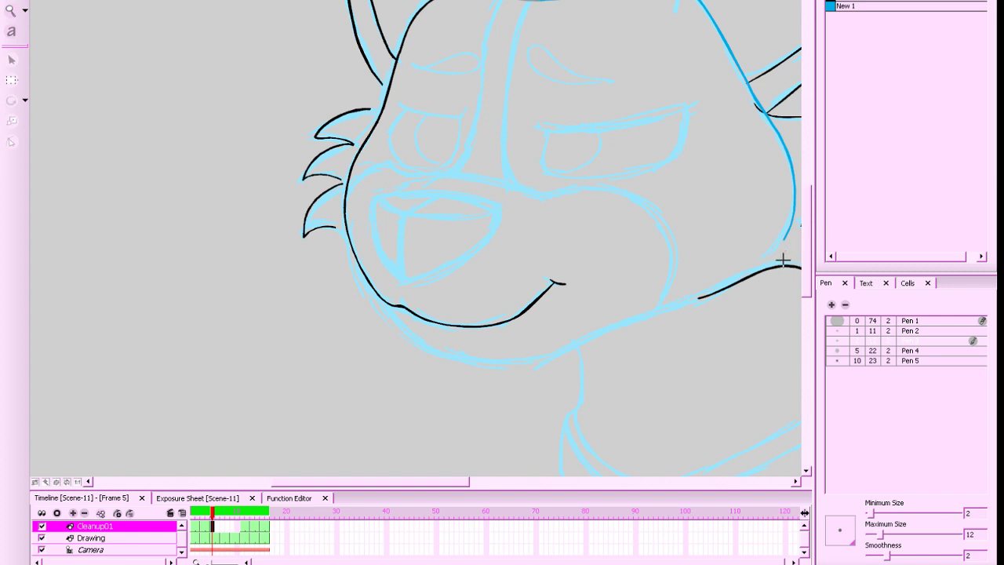
Ink the chin in black from the mouth's left end around to the right jaw line
{"action": "key", "text": "period"}
{"action": "key", "text": "comma"}
{"action": "mouse_move", "coordinate": [389, 308]}
{"action": "left_mouse_down"}
{"action": "mouse_move", "coordinate": [429, 344]}
{"action": "mouse_move", "coordinate": [489, 362]}
{"action": "mouse_move", "coordinate": [532, 358]}
{"action": "mouse_move", "coordinate": [710, 293]}
{"action": "left_mouse_up"}
{"action": "key", "text": "ctrl+z"}
{"action": "mouse_move", "coordinate": [387, 304]}
{"action": "left_mouse_down"}
{"action": "mouse_move", "coordinate": [465, 357]}
{"action": "mouse_move", "coordinate": [523, 359]}
{"action": "mouse_move", "coordinate": [704, 292]}
{"action": "left_mouse_up"}
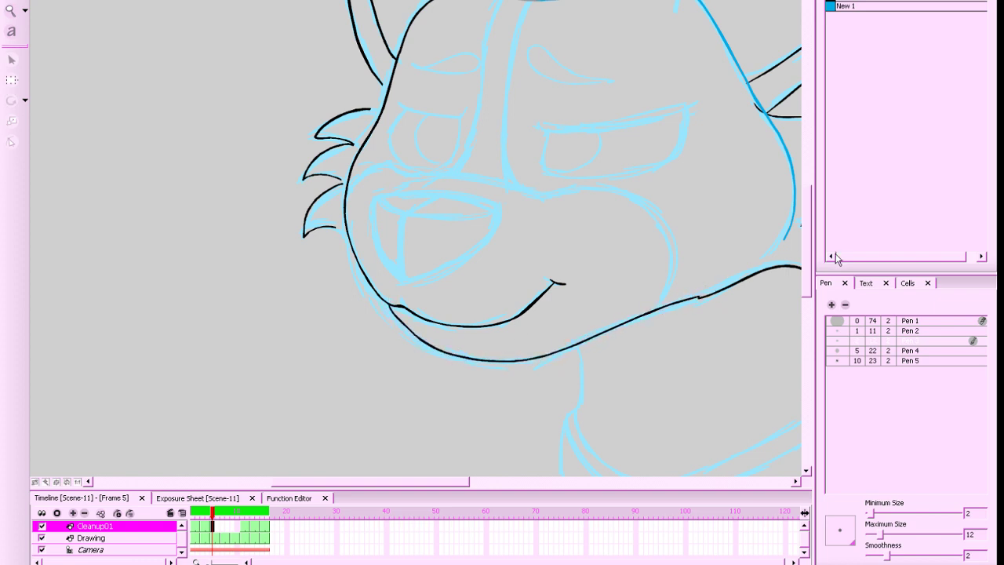
Compare the new chin with the neighbouring drawings and clean its joint with the right jaw line using the eraser
{"action": "key", "text": "f"}
{"action": "key", "text": "g"}
{"action": "key", "text": "g"}
{"action": "key", "text": "f"}
{"action": "key", "text": "alt+e"}
{"action": "mouse_move", "coordinate": [709, 295]}
{"action": "left_mouse_down"}
{"action": "mouse_move", "coordinate": [692, 299]}
{"action": "mouse_move", "coordinate": [740, 286]}
{"action": "left_mouse_up"}
Ink the nose outline in black with the brush, including the inner line marking its top plane
{"action": "key", "text": "alt+b"}
{"action": "mouse_move", "coordinate": [497, 206]}
{"action": "left_mouse_down"}
{"action": "mouse_move", "coordinate": [489, 235]}
{"action": "mouse_move", "coordinate": [403, 280]}
{"action": "left_mouse_up"}
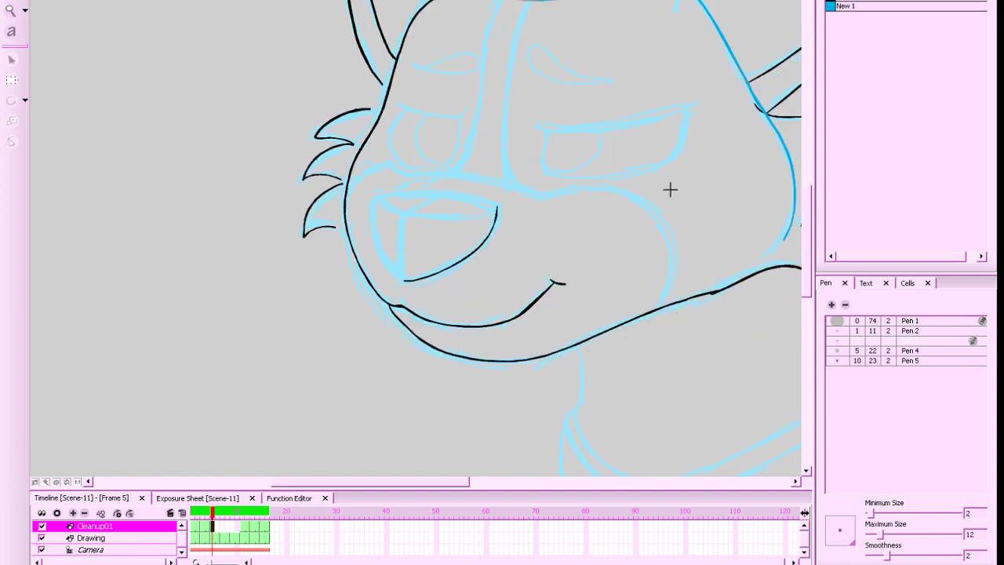
{"action": "mouse_move", "coordinate": [406, 280]}
{"action": "left_mouse_down"}
{"action": "mouse_move", "coordinate": [369, 223]}
{"action": "mouse_move", "coordinate": [377, 193]}
{"action": "left_mouse_up"}
{"action": "mouse_move", "coordinate": [496, 206]}
{"action": "left_mouse_down"}
{"action": "mouse_move", "coordinate": [369, 198]}
{"action": "mouse_move", "coordinate": [453, 218]}
{"action": "left_mouse_up"}
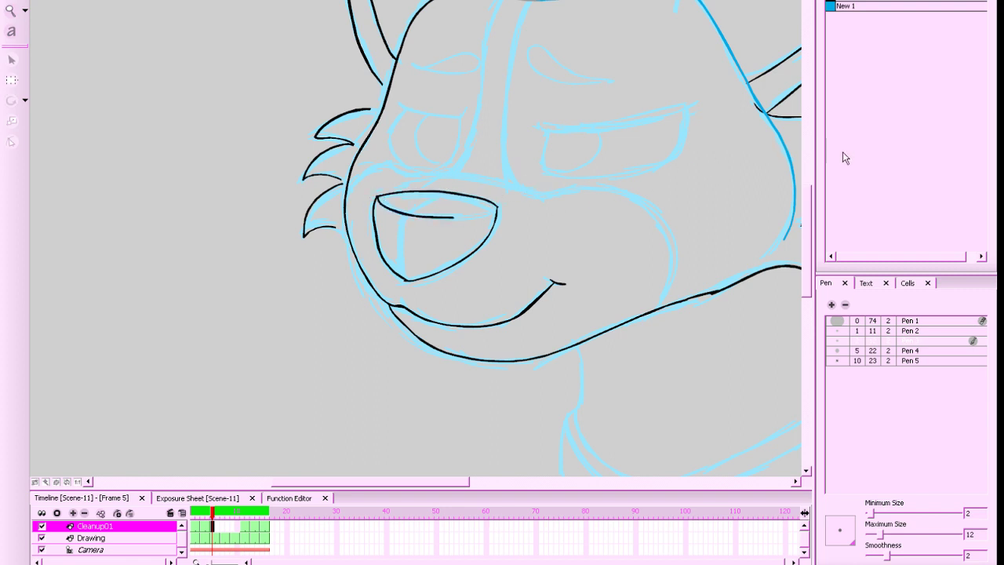
Ink the muzzle's upper line above the nose in black, checking it against the neighbouring cleaned-up drawings
{"action": "left_click_drag", "start_coordinate": [724, 259], "coordinate": [686, 329]}
{"action": "key", "text": "f"}
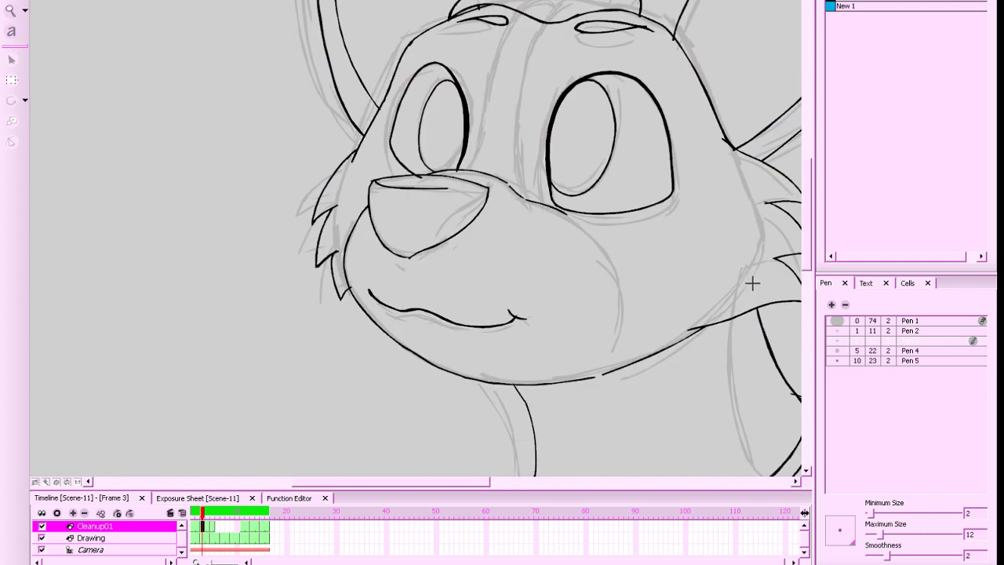
{"action": "key", "text": "g"}
{"action": "left_click_drag", "start_coordinate": [367, 244], "coordinate": [497, 259]}
{"action": "key", "text": "g"}
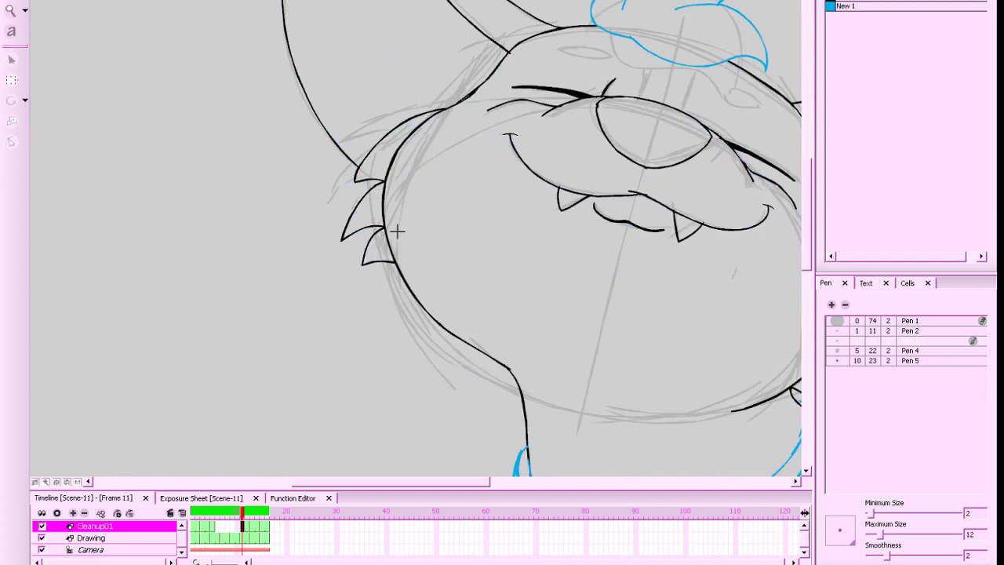
{"action": "key", "text": "g"}
{"action": "key", "text": "f"}
{"action": "key", "text": "f"}
{"action": "key", "text": "f"}
{"action": "key", "text": "g"}
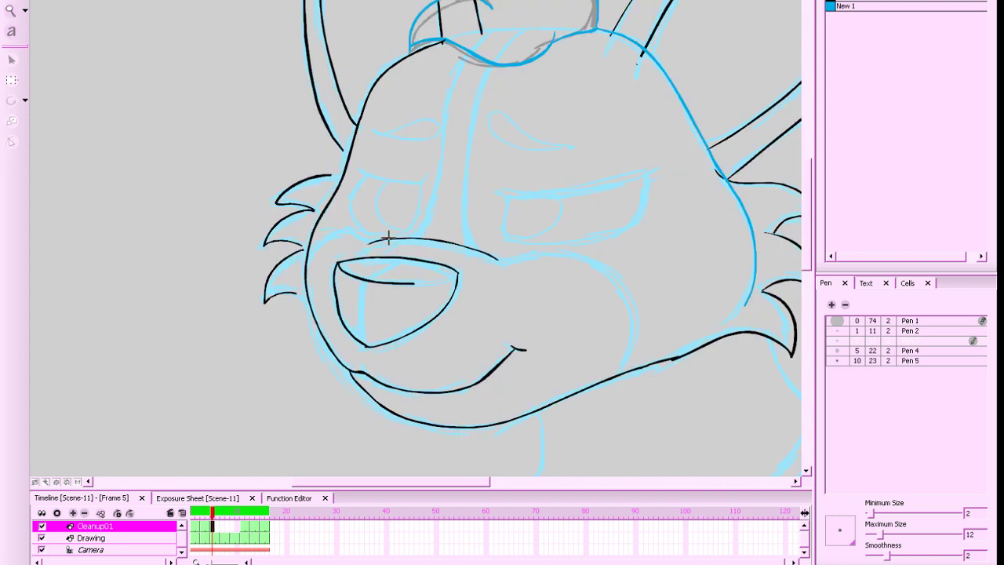
Extend the muzzle's upper line in black over the left side of the nose to the face contour
{"action": "mouse_move", "coordinate": [387, 237]}
{"action": "left_mouse_down"}
{"action": "mouse_move", "coordinate": [339, 230]}
{"action": "mouse_move", "coordinate": [304, 262]}
{"action": "left_mouse_up"}
{"action": "key", "text": "ctrl+z"}
{"action": "mouse_move", "coordinate": [383, 239]}
{"action": "left_mouse_down"}
{"action": "mouse_move", "coordinate": [358, 230]}
{"action": "mouse_move", "coordinate": [316, 244]}
{"action": "mouse_move", "coordinate": [307, 267]}
{"action": "left_mouse_up"}
{"action": "key", "text": "f"}
{"action": "key", "text": "g"}
Ink the right muzzle curve in black from the bridge of the nose around the cheek to the jaw line
{"action": "left_click_drag", "start_coordinate": [651, 286], "coordinate": [574, 272]}
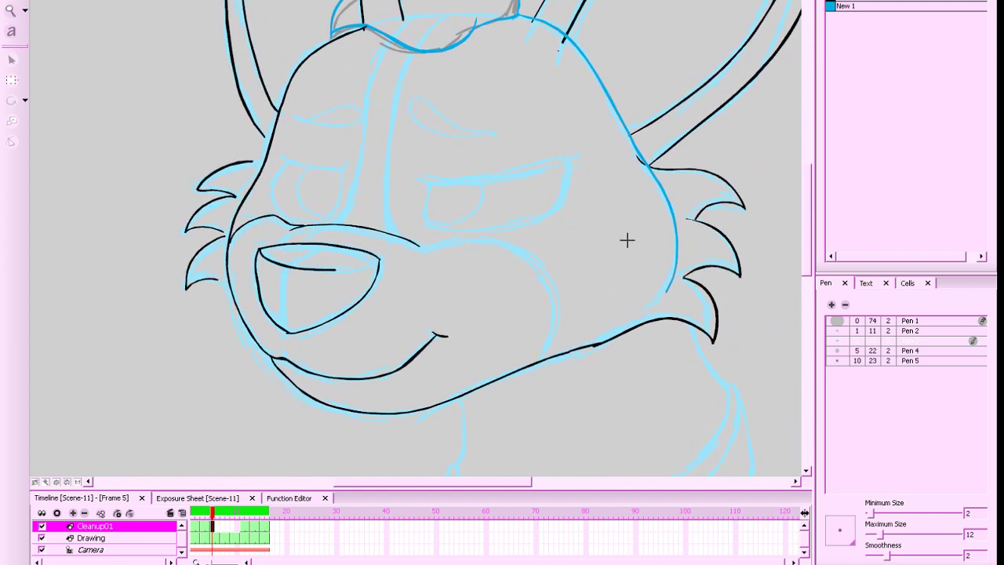
{"action": "key", "text": "comma"}
{"action": "key", "text": "period"}
{"action": "mouse_move", "coordinate": [410, 239]}
{"action": "left_mouse_down"}
{"action": "mouse_move", "coordinate": [479, 238]}
{"action": "mouse_move", "coordinate": [525, 252]}
{"action": "mouse_move", "coordinate": [550, 276]}
{"action": "mouse_move", "coordinate": [541, 362]}
{"action": "left_mouse_up"}
{"action": "key", "text": "comma"}
{"action": "key", "text": "period"}
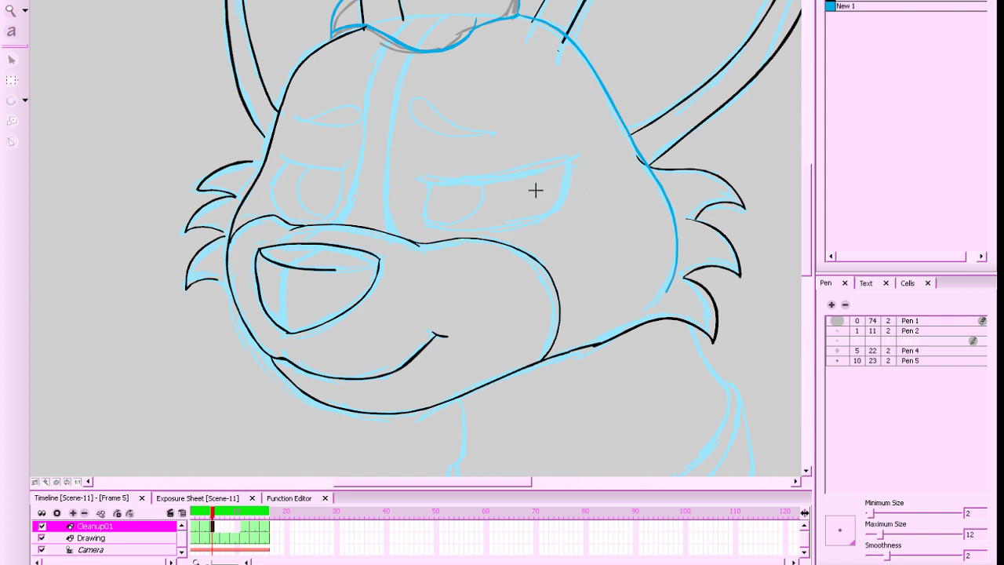
Ink the right eye's thick upper lid and its lower outline in black
{"action": "left_click_drag", "start_coordinate": [421, 179], "coordinate": [580, 155]}
{"action": "mouse_move", "coordinate": [428, 182]}
{"action": "left_mouse_down"}
{"action": "mouse_move", "coordinate": [427, 225]}
{"action": "mouse_move", "coordinate": [489, 226]}
{"action": "mouse_move", "coordinate": [560, 200]}
{"action": "left_mouse_up"}
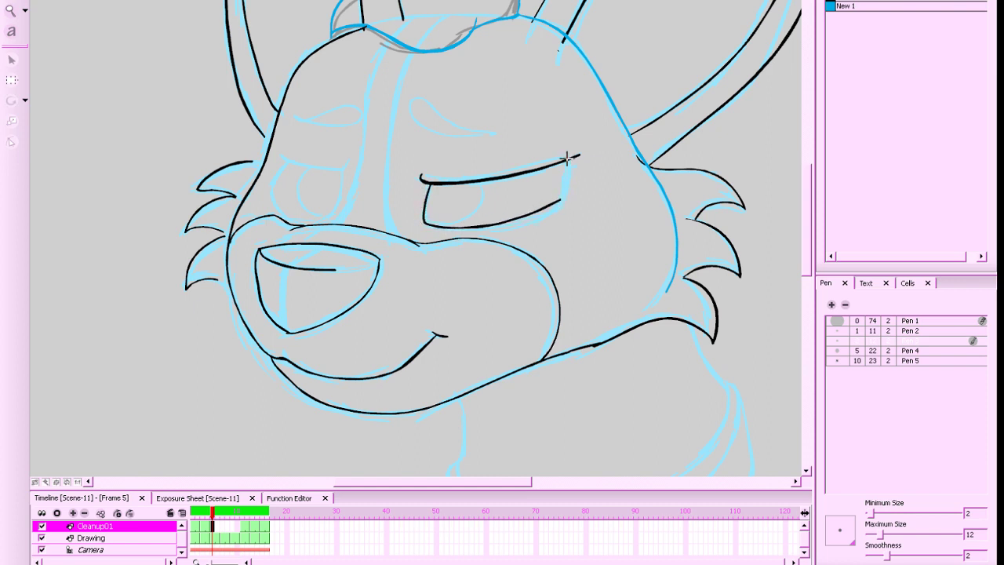
{"action": "key", "text": "ctrl+z"}
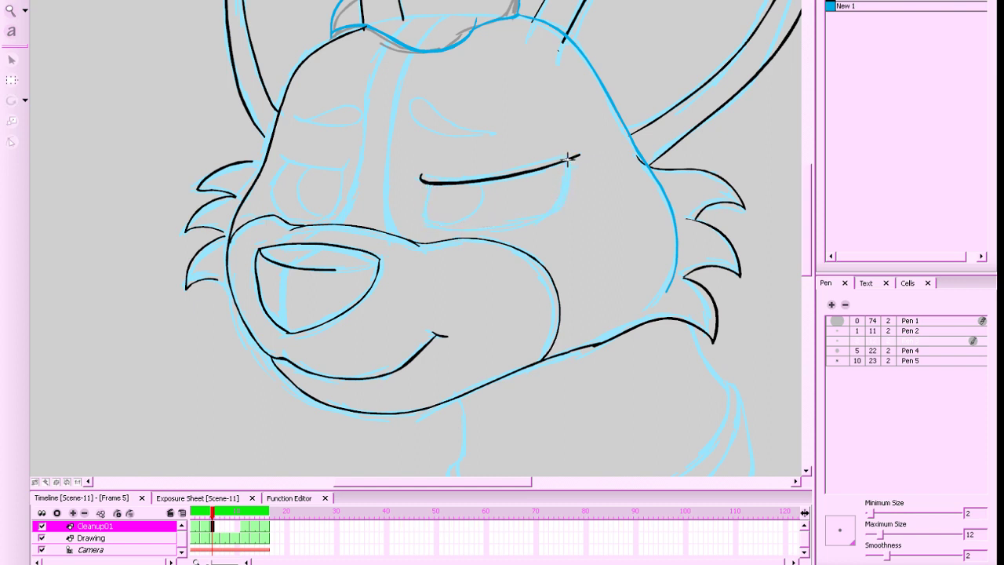
{"action": "mouse_move", "coordinate": [570, 161]}
{"action": "left_mouse_down"}
{"action": "mouse_move", "coordinate": [567, 191]}
{"action": "mouse_move", "coordinate": [513, 225]}
{"action": "mouse_move", "coordinate": [443, 227]}
{"action": "mouse_move", "coordinate": [421, 216]}
{"action": "mouse_move", "coordinate": [424, 189]}
{"action": "mouse_move", "coordinate": [441, 173]}
{"action": "left_mouse_up"}
Ink the left eye's upper lid and outline in black, checking it against the adjacent frames
{"action": "left_click_drag", "start_coordinate": [645, 179], "coordinate": [712, 197]}
{"action": "key", "text": "f"}
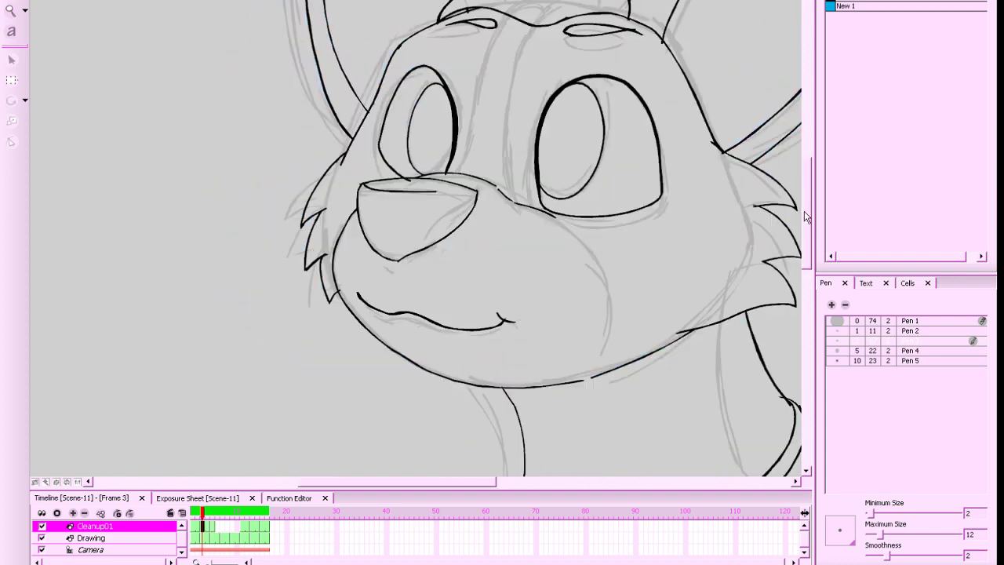
{"action": "key", "text": "g"}
{"action": "mouse_move", "coordinate": [349, 165]}
{"action": "left_mouse_down"}
{"action": "mouse_move", "coordinate": [412, 186]}
{"action": "mouse_move", "coordinate": [416, 172]}
{"action": "mouse_move", "coordinate": [400, 220]}
{"action": "mouse_move", "coordinate": [381, 237]}
{"action": "mouse_move", "coordinate": [356, 233]}
{"action": "left_mouse_up"}
{"action": "key", "text": "comma"}
{"action": "key", "text": "period"}
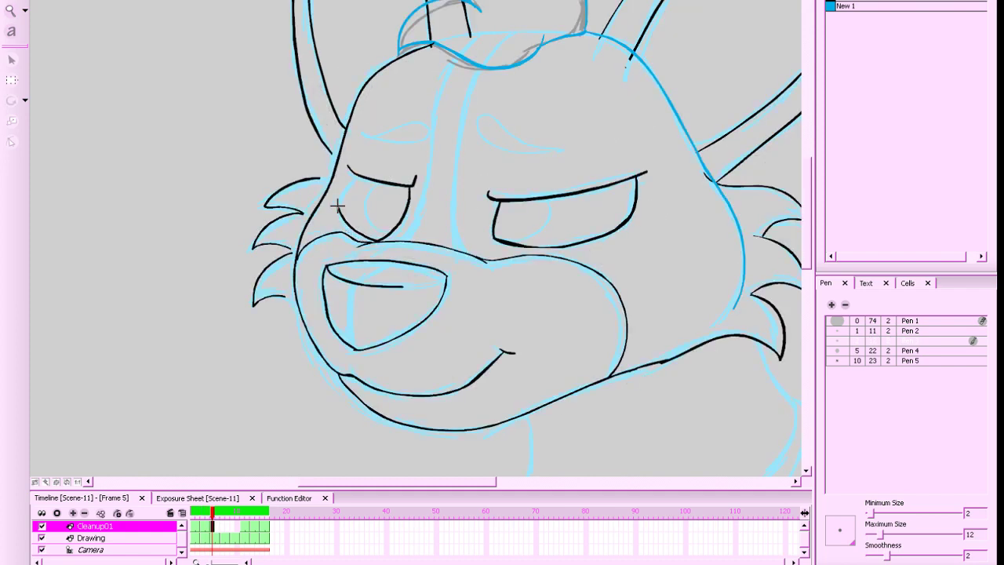
{"action": "key", "text": "ctrl+z"}
{"action": "key", "text": "comma"}
{"action": "key", "text": "comma"}
{"action": "key", "text": "period"}
{"action": "key", "text": "period"}
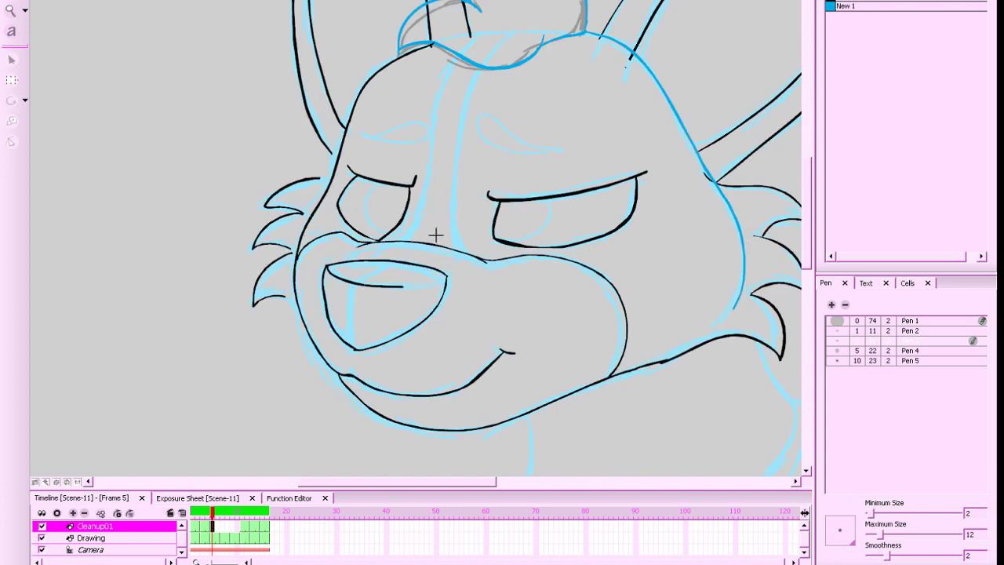
Ink both eyebrows in black above the half-closed eyes, using frame 3 as reference
{"action": "key", "text": "comma"}
{"action": "key", "text": "comma"}
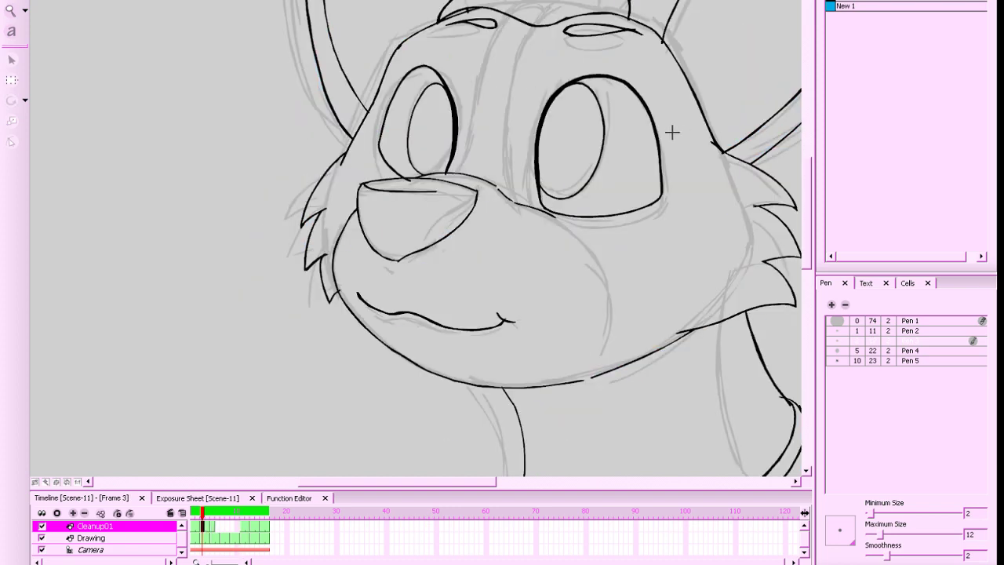
{"action": "key", "text": "period"}
{"action": "key", "text": "period"}
{"action": "mouse_move", "coordinate": [360, 133]}
{"action": "left_mouse_down"}
{"action": "mouse_move", "coordinate": [432, 137]}
{"action": "mouse_move", "coordinate": [431, 127]}
{"action": "mouse_move", "coordinate": [360, 134]}
{"action": "left_mouse_up"}
{"action": "key", "text": "comma"}
{"action": "key", "text": "period"}
{"action": "mouse_move", "coordinate": [558, 152]}
{"action": "left_mouse_down"}
{"action": "mouse_move", "coordinate": [484, 149]}
{"action": "mouse_move", "coordinate": [475, 125]}
{"action": "mouse_move", "coordinate": [561, 151]}
{"action": "left_mouse_up"}
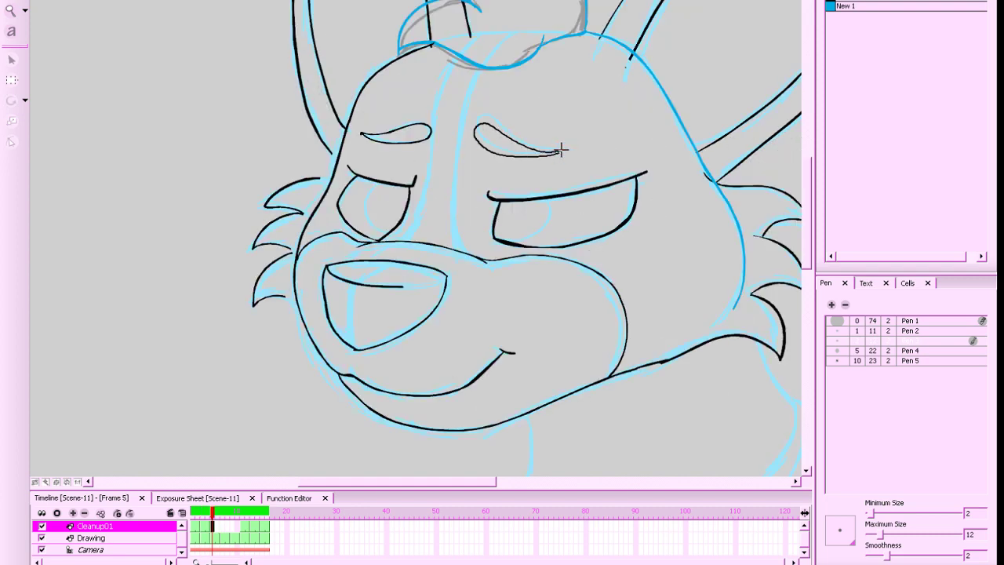
Compare frame 5's inked head with the frame 3 drawing, from the whole head down to the neck and collar
{"action": "key", "text": "1"}
{"action": "key", "text": "1"}
{"action": "key", "text": "1"}
{"action": "key", "text": "shift+Return"}
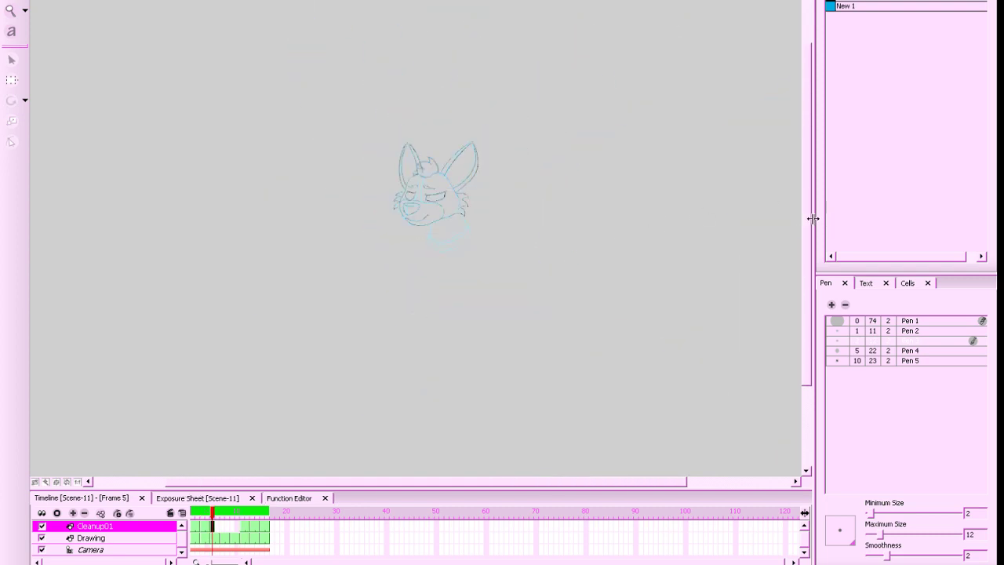
{"action": "key", "text": "shift+Return"}
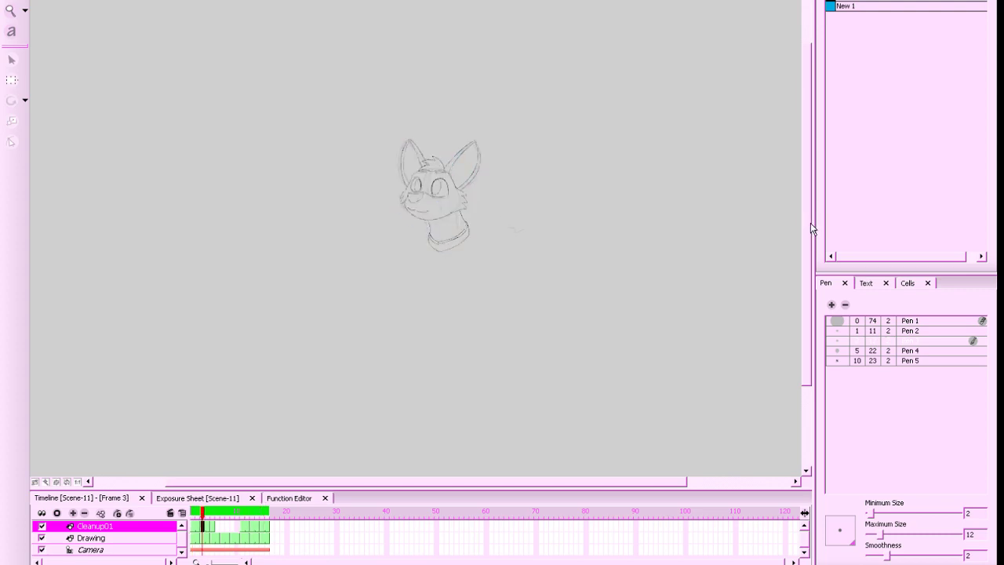
{"action": "key", "text": "2"}
{"action": "key", "text": "2"}
{"action": "left_click_drag", "start_coordinate": [708, 297], "coordinate": [574, 288]}
{"action": "key", "text": "2"}
{"action": "key", "text": "2"}
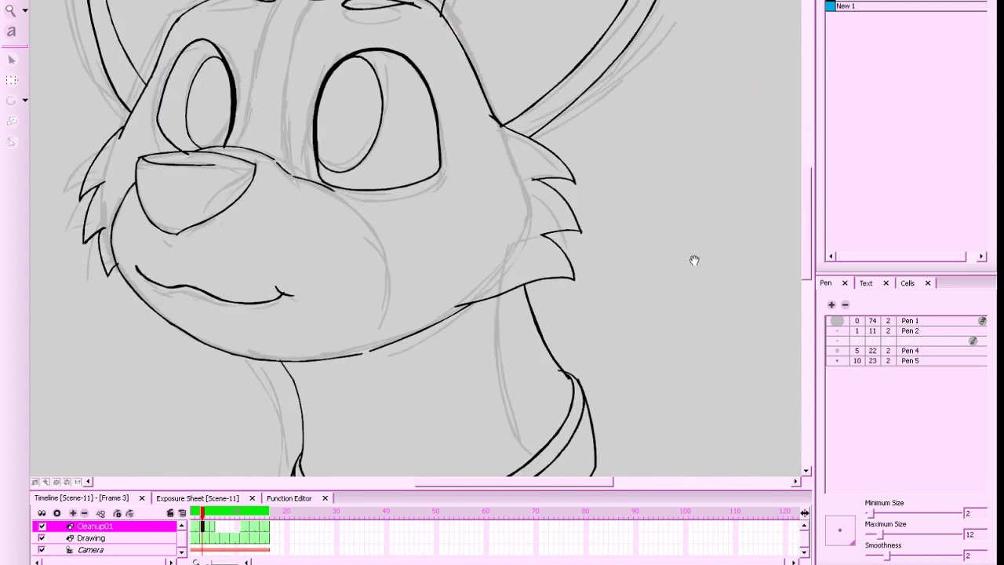
{"action": "key", "text": "1"}
{"action": "left_click_drag", "start_coordinate": [695, 258], "coordinate": [731, 195]}
{"action": "key", "text": "."}
{"action": "key", "text": "."}
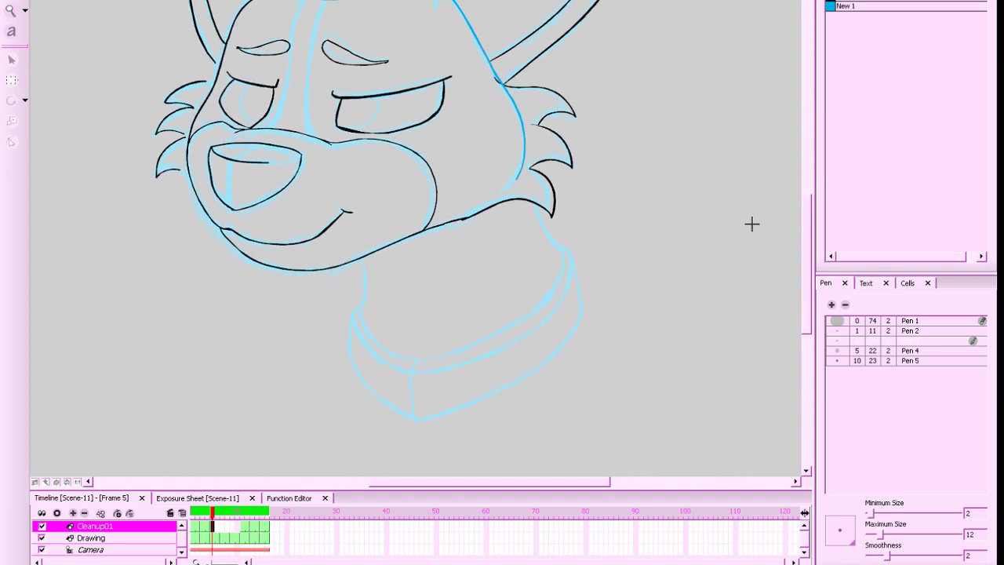
Ink the right and left neck lines in black from the jaw down to the collar
{"action": "key", "text": "."}
{"action": "key", "text": "."}
{"action": "key", "text": "."}
{"action": "left_click_drag", "start_coordinate": [557, 250], "coordinate": [563, 259]}
{"action": "key", "text": "f"}
{"action": "key", "text": "g"}
{"action": "left_click_drag", "start_coordinate": [363, 257], "coordinate": [359, 311]}
{"action": "mouse_move", "coordinate": [660, 326]}
{"action": "left_mouse_down"}
{"action": "mouse_move", "coordinate": [657, 293]}
{"action": "mouse_move", "coordinate": [677, 301]}
{"action": "left_mouse_up"}
{"action": "key", "text": "2"}
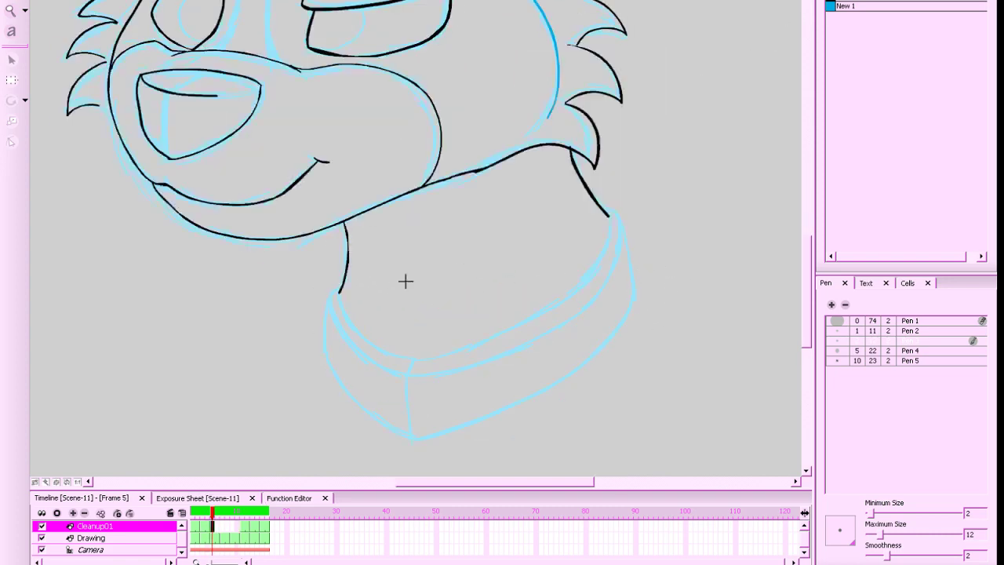
{"action": "key", "text": "ctrl+z"}
{"action": "left_click_drag", "start_coordinate": [343, 226], "coordinate": [338, 293]}
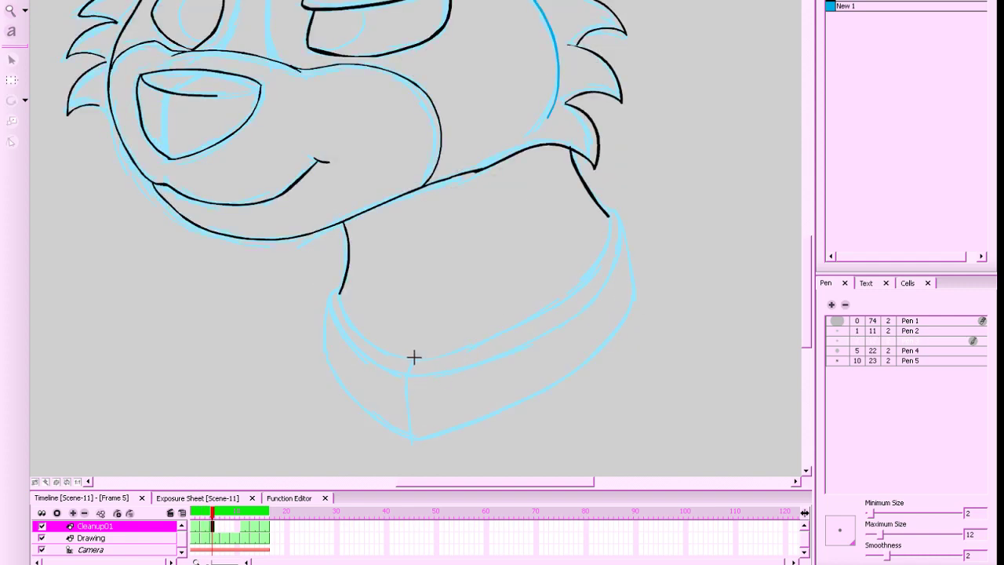
Ink the collar's front corner in black, with a short slanted rim edge and the long edge down to the tip
{"action": "left_click_drag", "start_coordinate": [414, 356], "coordinate": [407, 369]}
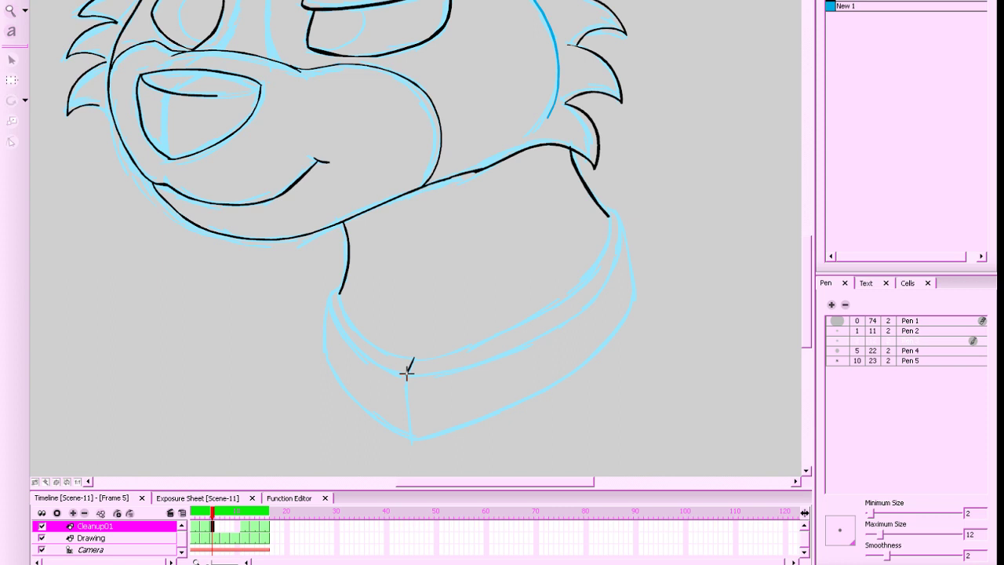
{"action": "mouse_move", "coordinate": [406, 373]}
{"action": "left_mouse_down"}
{"action": "mouse_move", "coordinate": [412, 442]}
{"action": "mouse_move", "coordinate": [410, 356]}
{"action": "mouse_move", "coordinate": [412, 442]}
{"action": "left_mouse_up"}
{"action": "key", "text": "ctrl+z"}
{"action": "key", "text": "ctrl+z"}
{"action": "key", "text": "g"}
{"action": "key", "text": "f"}
Ink the collar's inner upper edge in black from both neck lines to the front corner
{"action": "mouse_move", "coordinate": [340, 288]}
{"action": "left_mouse_down"}
{"action": "mouse_move", "coordinate": [358, 332]}
{"action": "mouse_move", "coordinate": [406, 361]}
{"action": "left_mouse_up"}
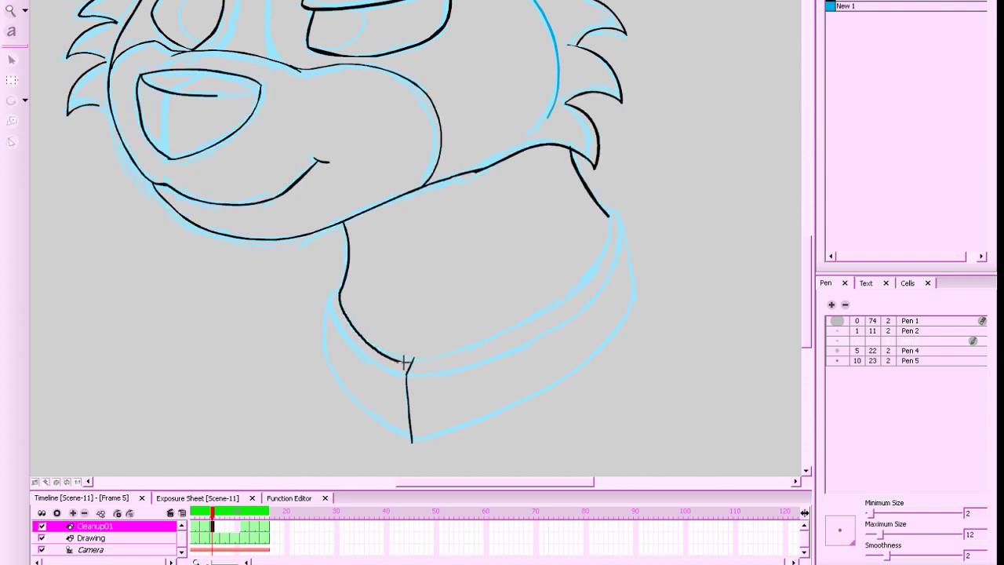
{"action": "key", "text": "ctrl+z"}
{"action": "mouse_move", "coordinate": [340, 288]}
{"action": "left_mouse_down"}
{"action": "mouse_move", "coordinate": [354, 327]}
{"action": "mouse_move", "coordinate": [416, 358]}
{"action": "left_mouse_up"}
{"action": "mouse_move", "coordinate": [606, 224]}
{"action": "left_mouse_down"}
{"action": "mouse_move", "coordinate": [594, 270]}
{"action": "mouse_move", "coordinate": [549, 314]}
{"action": "mouse_move", "coordinate": [518, 314]}
{"action": "mouse_move", "coordinate": [600, 264]}
{"action": "mouse_move", "coordinate": [540, 316]}
{"action": "mouse_move", "coordinate": [474, 347]}
{"action": "mouse_move", "coordinate": [406, 358]}
{"action": "left_mouse_up"}
{"action": "key", "text": "ctrl+z"}
{"action": "key", "text": "f"}
{"action": "key", "text": "g"}
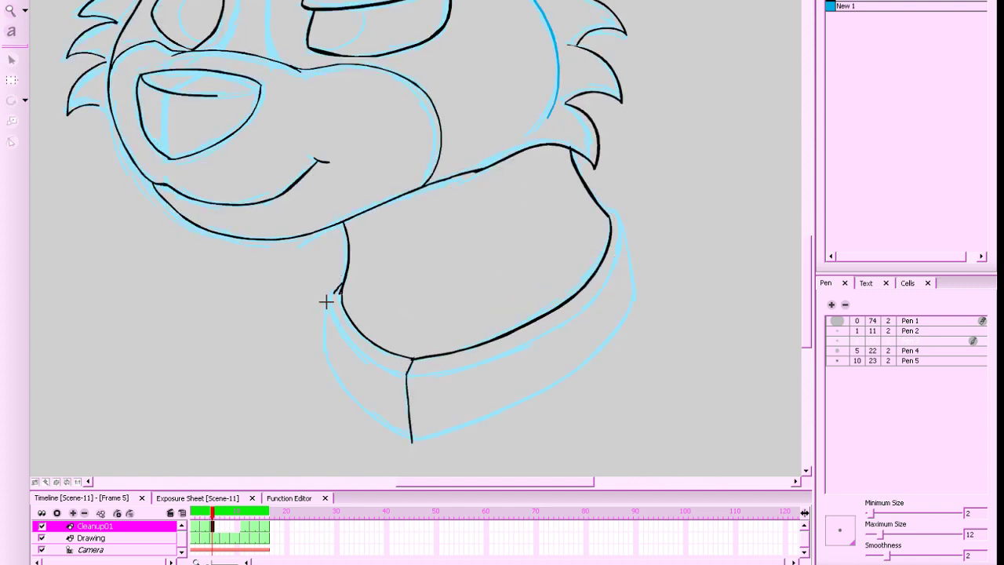
Ink the lower edge of the collar's rim in black on both sides of the front corner
{"action": "key", "text": "alt+b"}
{"action": "mouse_move", "coordinate": [343, 284]}
{"action": "left_mouse_down"}
{"action": "mouse_move", "coordinate": [332, 293]}
{"action": "mouse_move", "coordinate": [360, 354]}
{"action": "mouse_move", "coordinate": [410, 374]}
{"action": "left_mouse_up"}
{"action": "key", "text": "ctrl+z"}
{"action": "mouse_move", "coordinate": [331, 295]}
{"action": "left_mouse_down"}
{"action": "mouse_move", "coordinate": [340, 326]}
{"action": "mouse_move", "coordinate": [410, 376]}
{"action": "left_mouse_up"}
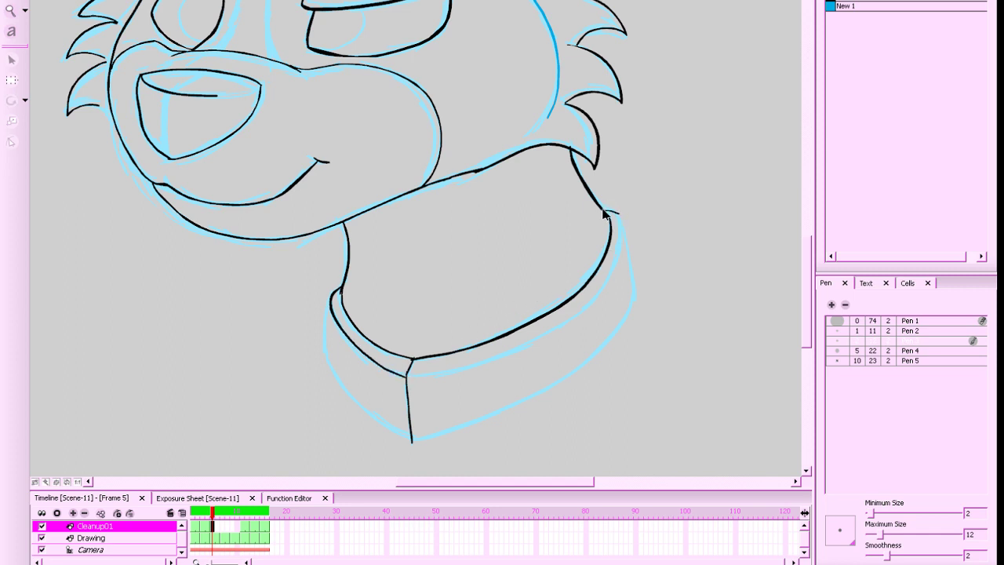
{"action": "mouse_move", "coordinate": [602, 210]}
{"action": "left_mouse_down"}
{"action": "mouse_move", "coordinate": [621, 225]}
{"action": "mouse_move", "coordinate": [616, 269]}
{"action": "mouse_move", "coordinate": [562, 322]}
{"action": "mouse_move", "coordinate": [500, 352]}
{"action": "mouse_move", "coordinate": [408, 363]}
{"action": "left_mouse_up"}
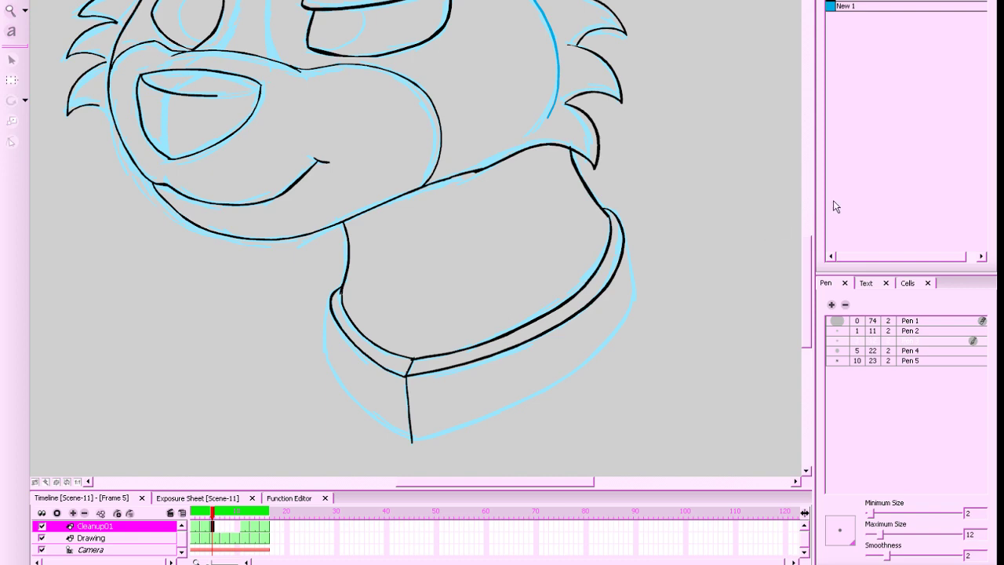
Ink the collar's outer sides and bottom edges in black down to the front tip
{"action": "key", "text": "f"}
{"action": "key", "text": "g"}
{"action": "left_click_drag", "start_coordinate": [329, 294], "coordinate": [318, 347]}
{"action": "key", "text": "ctrl+z"}
{"action": "left_click_drag", "start_coordinate": [333, 295], "coordinate": [323, 353]}
{"action": "key", "text": "ctrl+z"}
{"action": "mouse_move", "coordinate": [333, 290]}
{"action": "left_mouse_down"}
{"action": "mouse_move", "coordinate": [324, 354]}
{"action": "mouse_move", "coordinate": [369, 411]}
{"action": "mouse_move", "coordinate": [411, 439]}
{"action": "left_mouse_up"}
{"action": "mouse_move", "coordinate": [616, 213]}
{"action": "left_mouse_down"}
{"action": "mouse_move", "coordinate": [636, 290]}
{"action": "mouse_move", "coordinate": [629, 313]}
{"action": "mouse_move", "coordinate": [560, 381]}
{"action": "mouse_move", "coordinate": [410, 439]}
{"action": "left_mouse_up"}
Flip through the frames at full view to check frame 5's finished head and collar against the other poses
{"action": "key", "text": "1"}
{"action": "key", "text": "1"}
{"action": "key", "text": "1"}
{"action": "key", "text": "1"}
{"action": "key", "text": "1"}
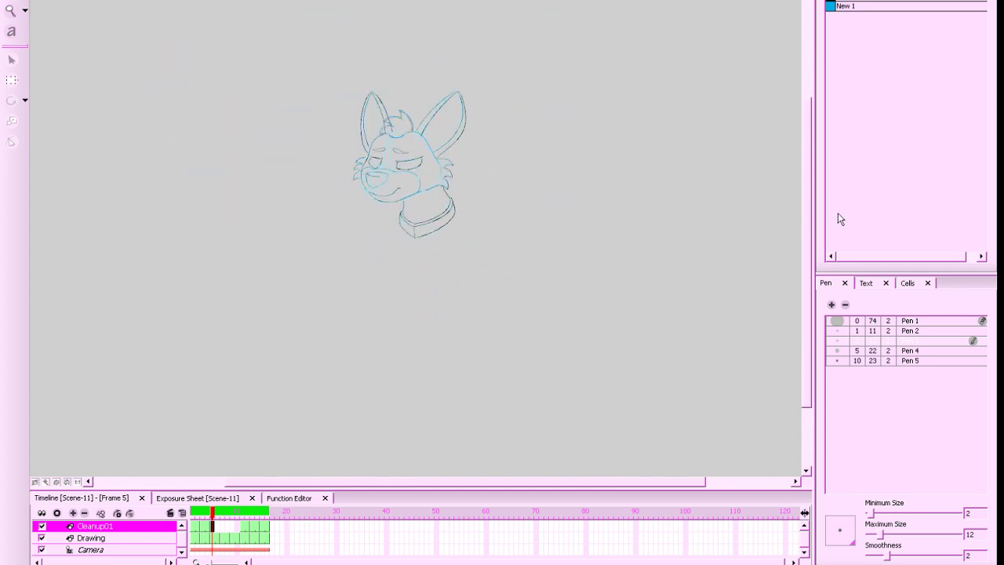
{"action": "key", "text": "g"}
{"action": "key", "text": "g"}
{"action": "key", "text": "g"}
{"action": "key", "text": "f"}
{"action": "key", "text": "f"}
{"action": "key", "text": "f"}
{"action": "key", "text": "f"}
{"action": "key", "text": "f"}
{"action": "key", "text": "f"}
{"action": "key", "text": "f"}
Go to the empty frame 7 on the Cleanup01 layer and save the scene
{"action": "left_click", "coordinate": [224, 533]}
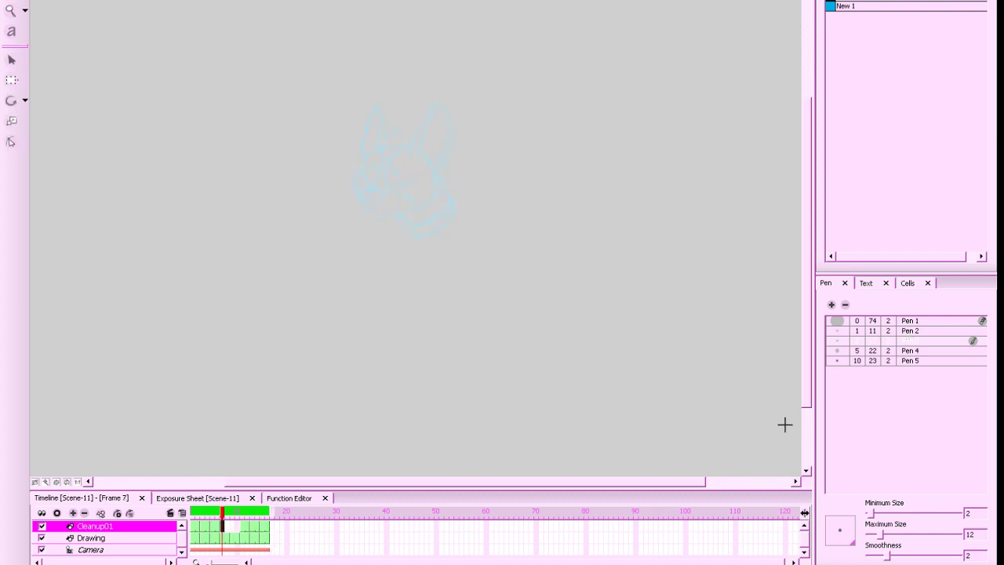
{"action": "key", "text": "ctrl+s"}
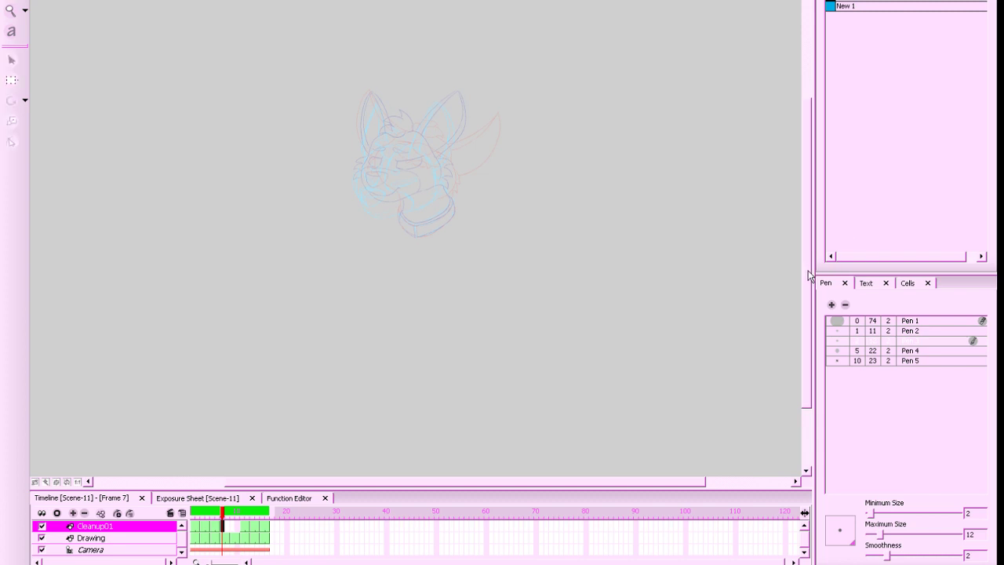
{"action": "key", "text": "2"}
{"action": "key", "text": "2"}
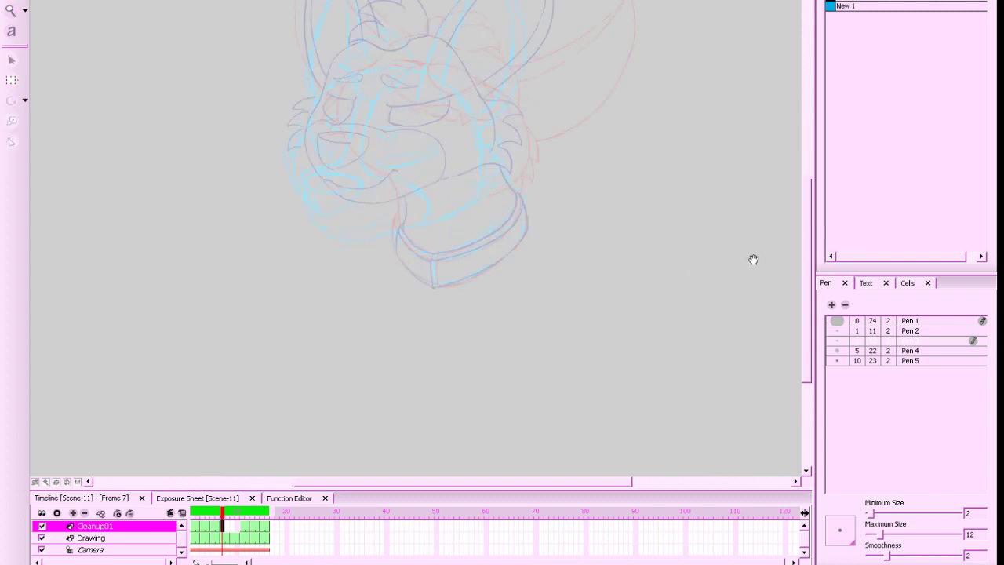
{"action": "left_click_drag", "start_coordinate": [753, 260], "coordinate": [815, 330]}
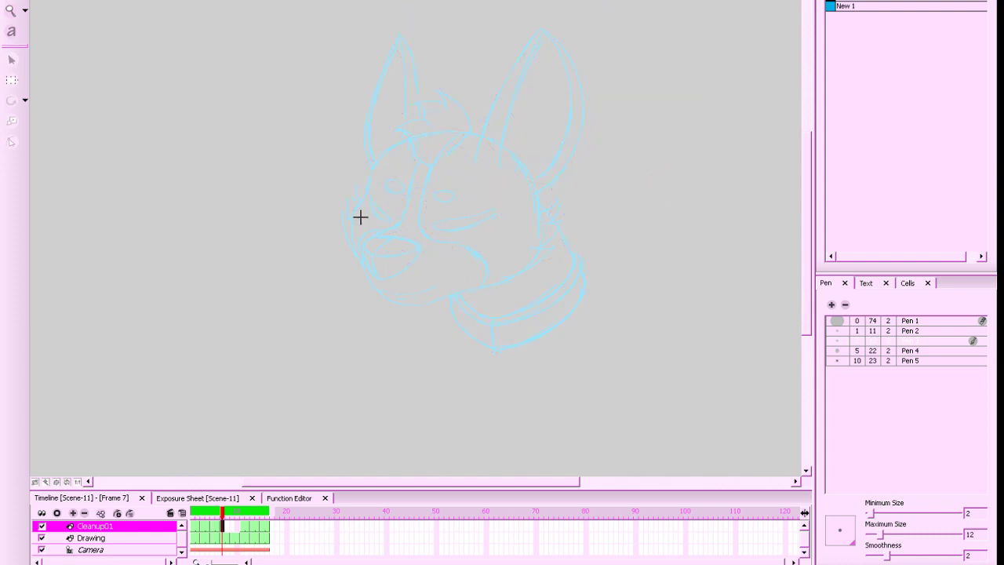
Return to frame 5 on the Cleanup01 layer and extend the left ear's outer line in black to meet the head outline
{"action": "key", "text": "shift+Return"}
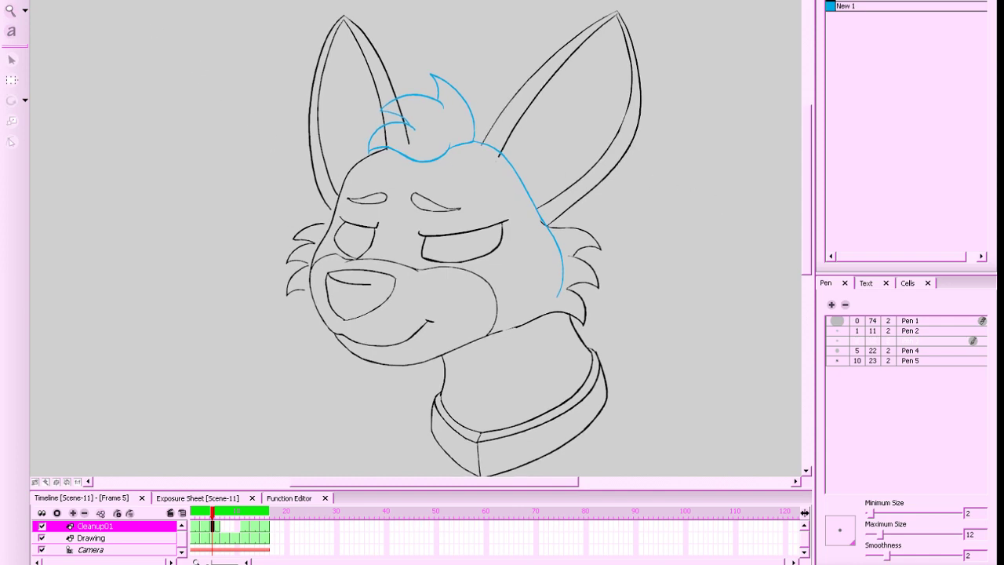
{"action": "left_click_drag", "start_coordinate": [95, 2], "coordinate": [675, 354]}
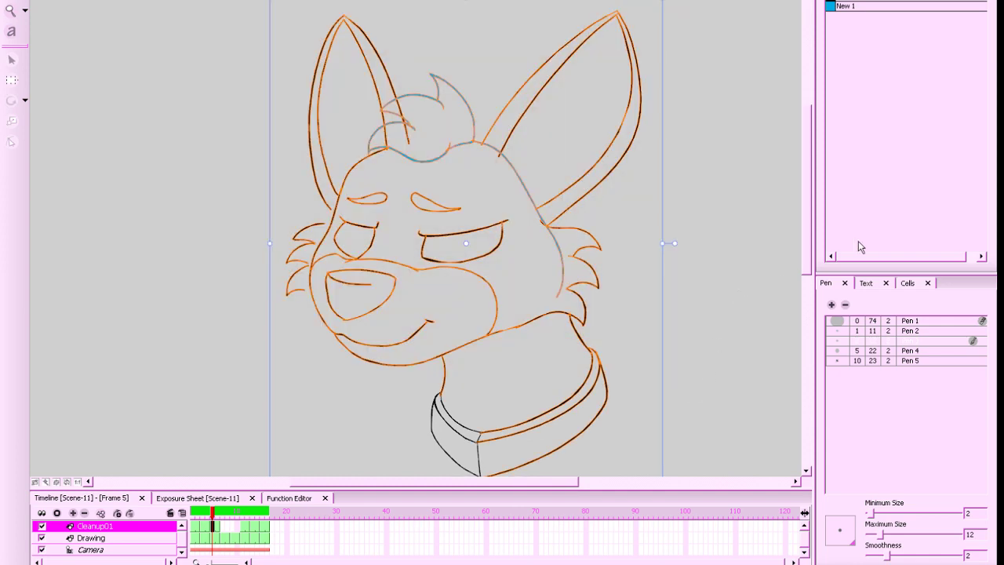
{"action": "left_click", "coordinate": [724, 342]}
{"action": "key", "text": "2"}
{"action": "key", "text": "2"}
{"action": "key", "text": "2"}
{"action": "key", "text": "alt+b"}
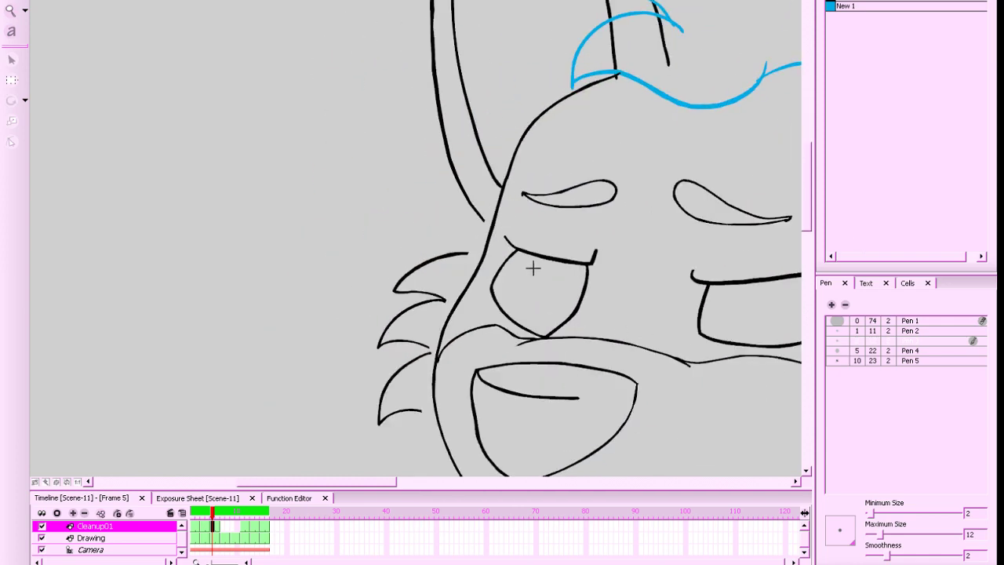
{"action": "scroll", "coordinate": [620, 270], "scroll_direction": "up", "scroll_amount": 3}
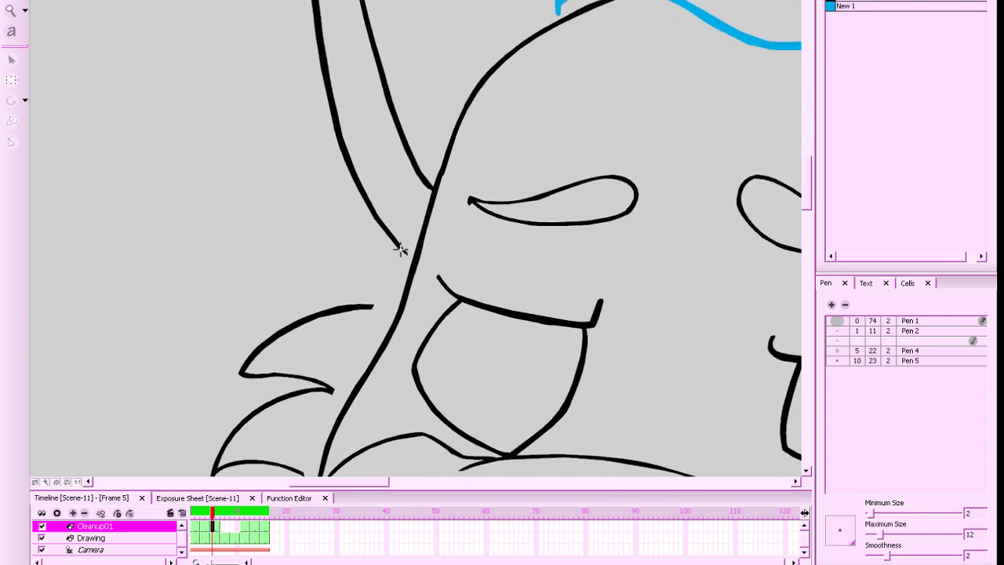
{"action": "mouse_move", "coordinate": [396, 242]}
{"action": "left_mouse_down"}
{"action": "mouse_move", "coordinate": [412, 260]}
{"action": "mouse_move", "coordinate": [629, 211]}
{"action": "left_mouse_up"}
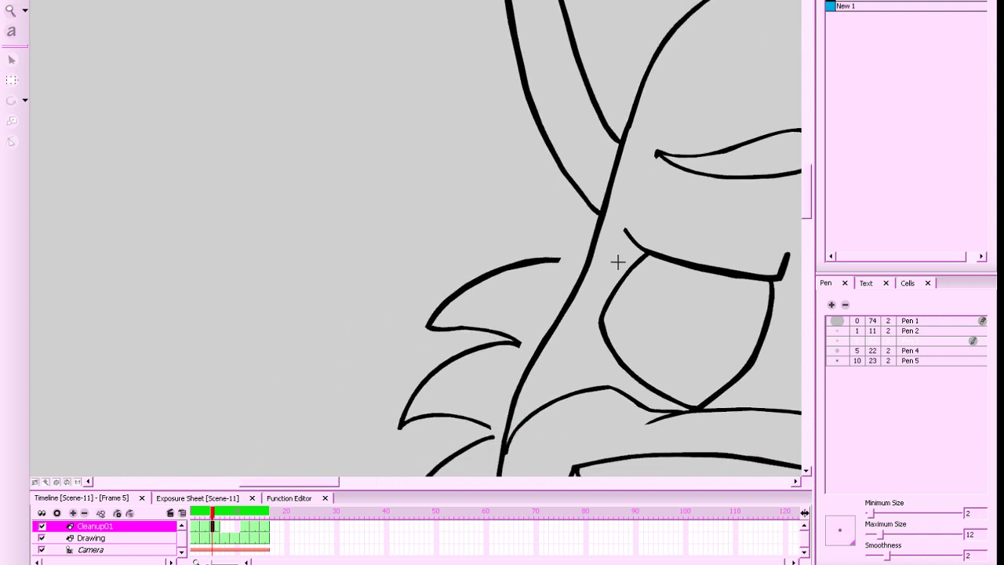
Close the gaps between the left cheek's fur tufts and the face outline with short black brush strokes
{"action": "left_click_drag", "start_coordinate": [557, 259], "coordinate": [586, 264]}
{"action": "mouse_move", "coordinate": [596, 361]}
{"action": "left_mouse_down"}
{"action": "mouse_move", "coordinate": [646, 265]}
{"action": "mouse_move", "coordinate": [638, 205]}
{"action": "left_mouse_up"}
{"action": "mouse_move", "coordinate": [519, 257]}
{"action": "left_mouse_down"}
{"action": "mouse_move", "coordinate": [541, 269]}
{"action": "mouse_move", "coordinate": [510, 280]}
{"action": "left_mouse_up"}
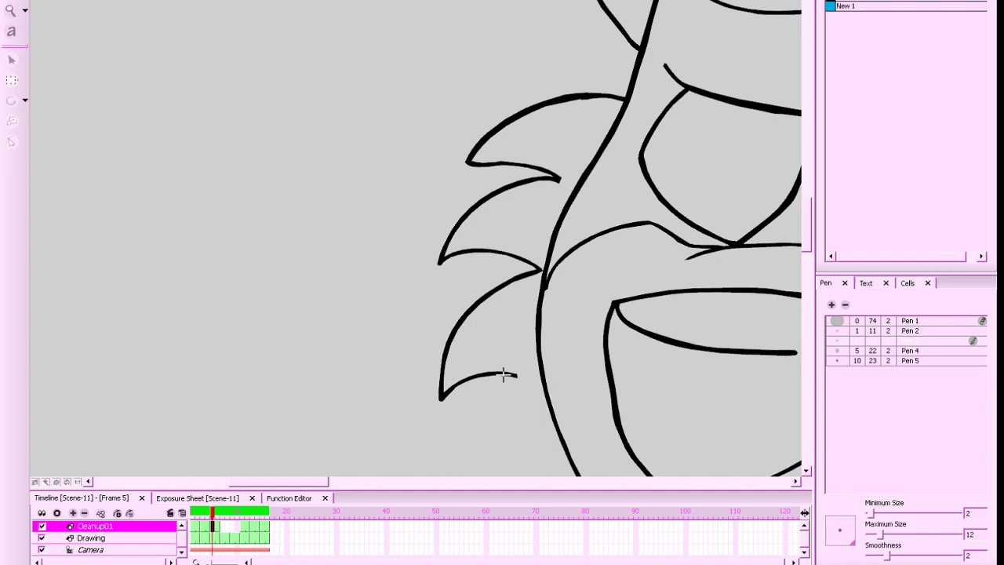
{"action": "left_click_drag", "start_coordinate": [506, 374], "coordinate": [544, 385]}
{"action": "key", "text": "1"}
{"action": "key", "text": "1"}
{"action": "key", "text": "1"}
{"action": "left_click_drag", "start_coordinate": [701, 363], "coordinate": [580, 398]}
{"action": "scroll", "coordinate": [698, 354], "scroll_direction": "down", "scroll_amount": 4}
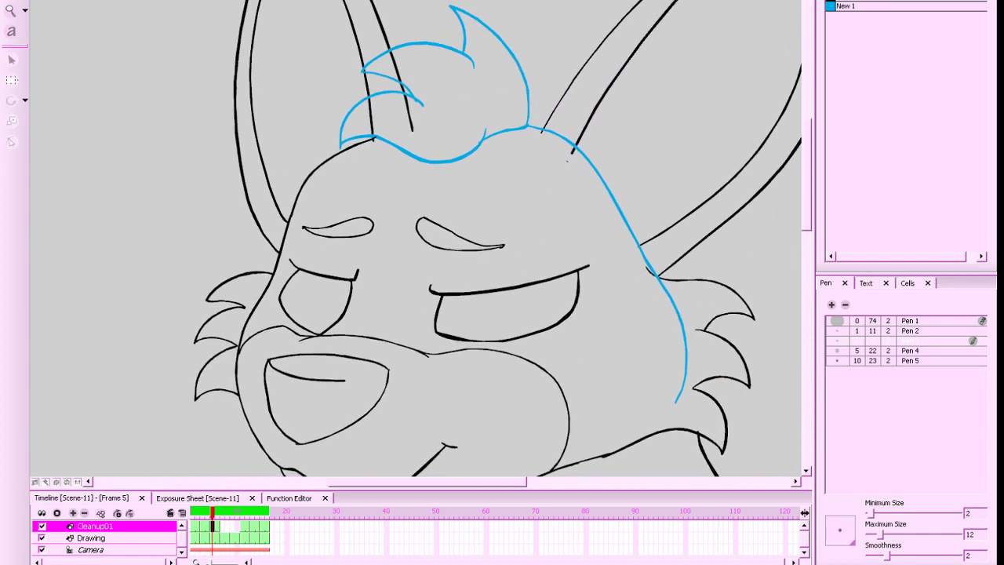
Trim the base ends of the right ear's lines where they overshoot the blue head outline
{"action": "key", "text": "1"}
{"action": "left_click_drag", "start_coordinate": [123, 1], "coordinate": [787, 480]}
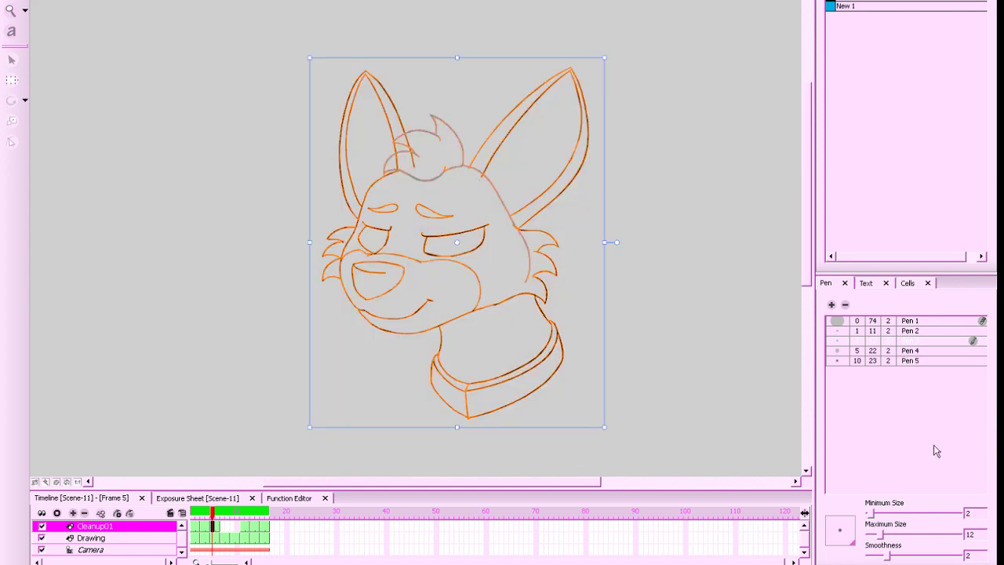
{"action": "key", "text": "2"}
{"action": "key", "text": "2"}
{"action": "key", "text": "2"}
{"action": "key", "text": "Escape"}
{"action": "left_click_drag", "start_coordinate": [690, 274], "coordinate": [665, 320]}
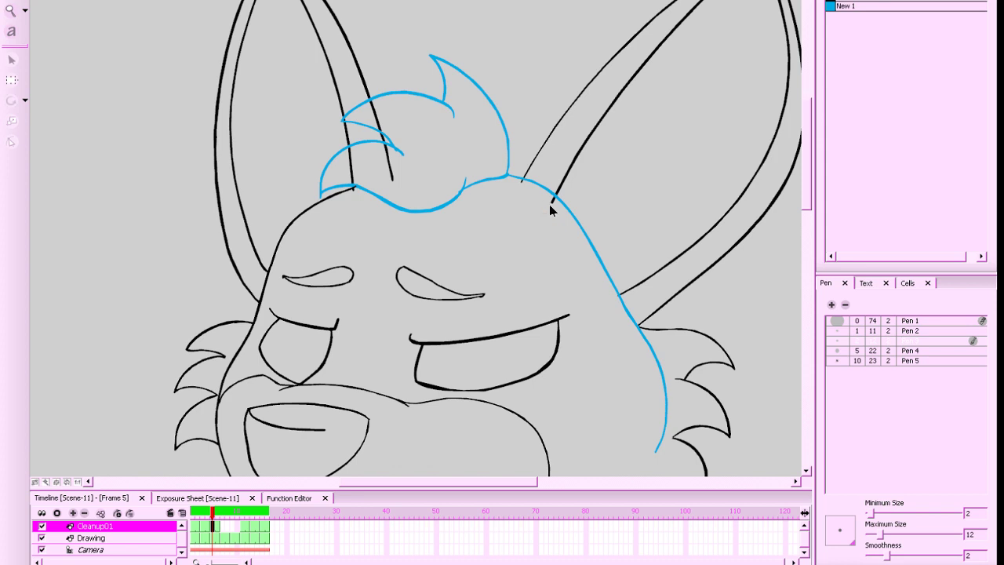
{"action": "key", "text": "Delete"}
{"action": "left_click_drag", "start_coordinate": [551, 204], "coordinate": [510, 201]}
{"action": "key", "text": "Delete"}
Cut away the parts of the left ear's lines that run inside the blue hair tuft
{"action": "left_click_drag", "start_coordinate": [390, 168], "coordinate": [415, 174]}
{"action": "key", "text": "Delete"}
{"action": "left_click_drag", "start_coordinate": [375, 116], "coordinate": [411, 108]}
{"action": "key", "text": "Delete"}
{"action": "left_click_drag", "start_coordinate": [350, 166], "coordinate": [385, 163]}
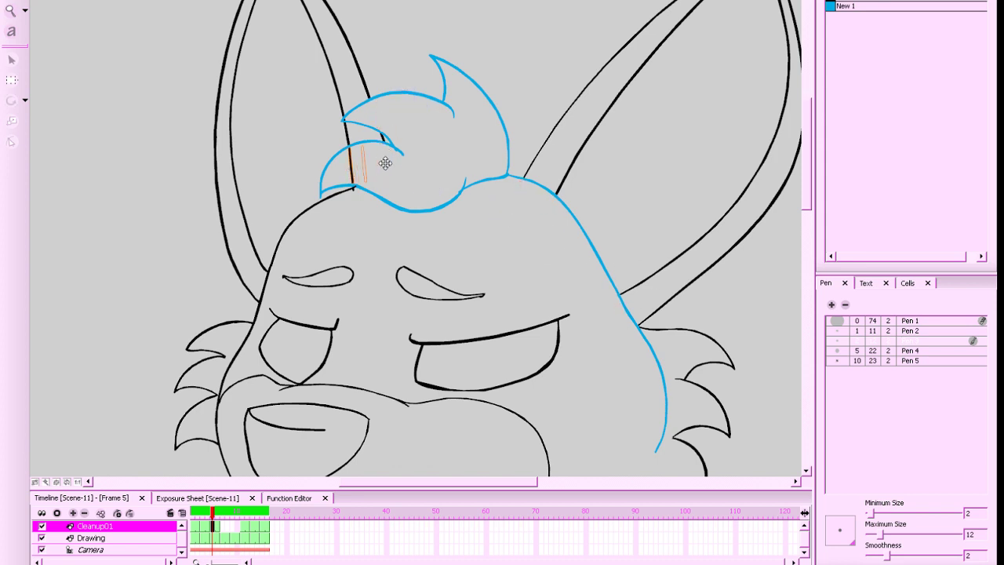
{"action": "key", "text": "Delete"}
Compare frame 5 with its neighbours and erase the blue head outline below the right ear's base, behind the cheek tufts
{"action": "mouse_move", "coordinate": [573, 276]}
{"action": "left_mouse_down"}
{"action": "mouse_move", "coordinate": [570, 240]}
{"action": "mouse_move", "coordinate": [553, 249]}
{"action": "left_mouse_up"}
{"action": "left_click_drag", "start_coordinate": [746, 350], "coordinate": [724, 312]}
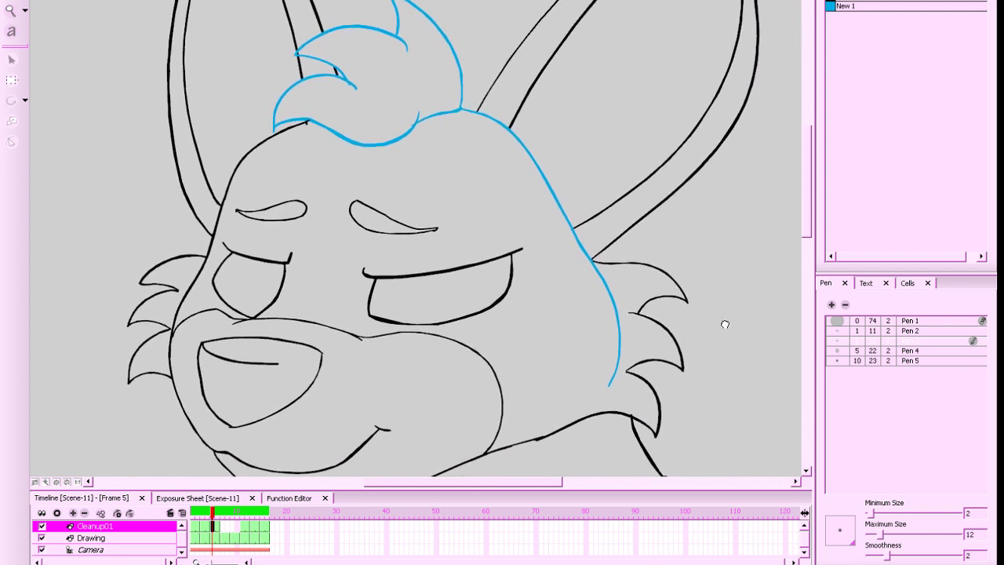
{"action": "key", "text": "f"}
{"action": "key", "text": "g"}
{"action": "key", "text": "g"}
{"action": "key", "text": "f"}
{"action": "key", "text": "alt+e"}
{"action": "mouse_move", "coordinate": [610, 385]}
{"action": "left_mouse_down"}
{"action": "mouse_move", "coordinate": [621, 344]}
{"action": "mouse_move", "coordinate": [602, 272]}
{"action": "left_mouse_up"}
{"action": "left_click_drag", "start_coordinate": [722, 345], "coordinate": [747, 261]}
Flip between frame 5 and the other cleaned-up poses, including frame 11, to compare the cheek and head outlines
{"action": "key", "text": "g"}
{"action": "key", "text": "f"}
{"action": "key", "text": "f"}
{"action": "key", "text": "g"}
{"action": "key", "text": "g"}
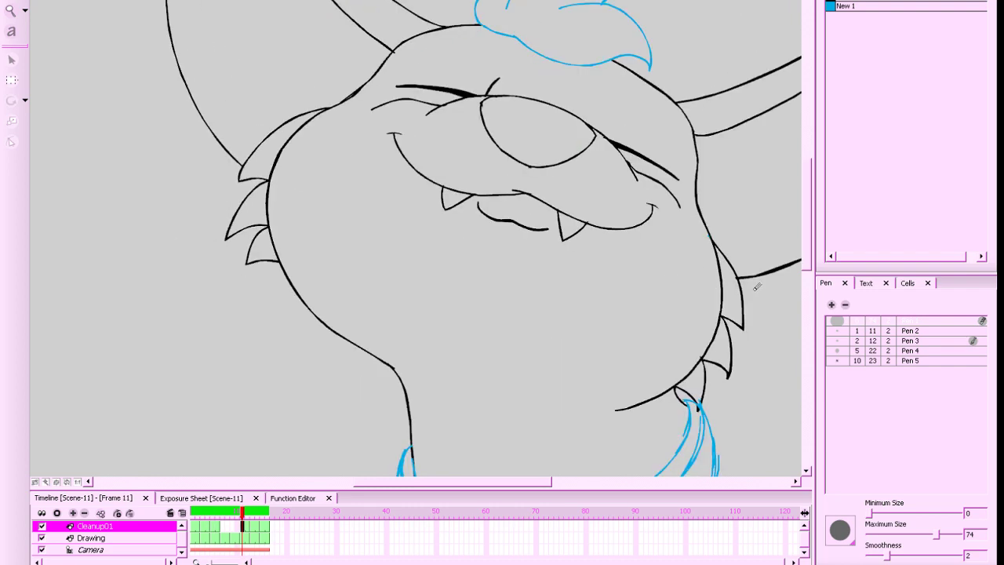
{"action": "key", "text": "f"}
{"action": "key", "text": "f"}
{"action": "key", "text": "g"}
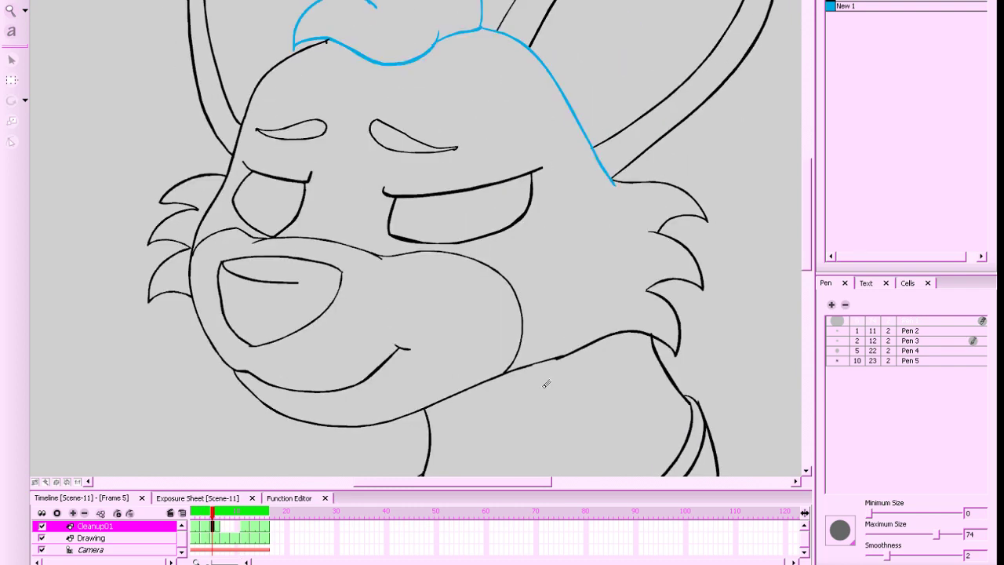
Switch back to the black brush and scrub the timeline back to frame 1
{"action": "left_click_drag", "start_coordinate": [755, 278], "coordinate": [725, 302]}
{"action": "key", "text": "alt+b"}
{"action": "left_click", "coordinate": [833, 3]}
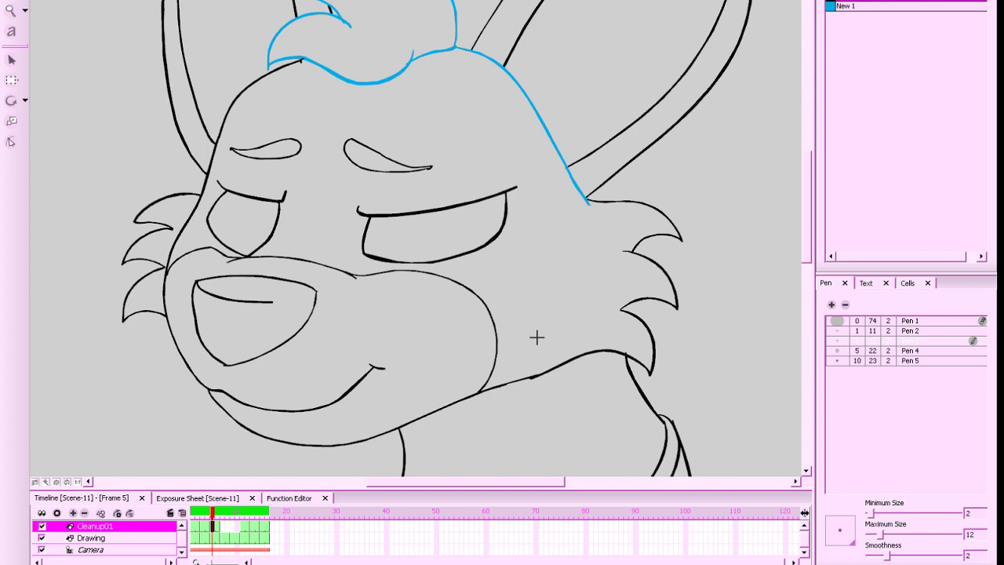
{"action": "left_click_drag", "start_coordinate": [230, 509], "coordinate": [141, 508]}
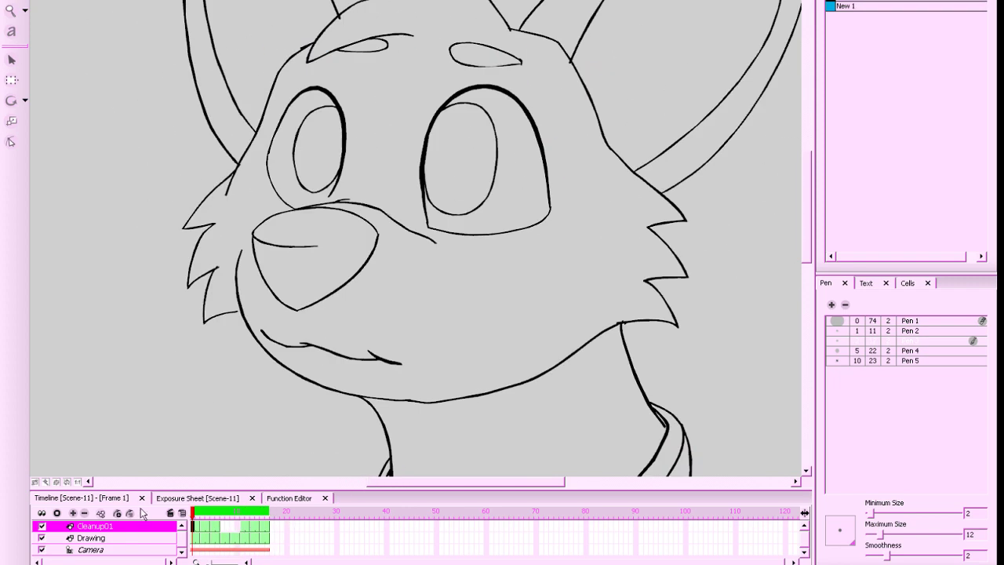
{"action": "left_click", "coordinate": [477, 370]}
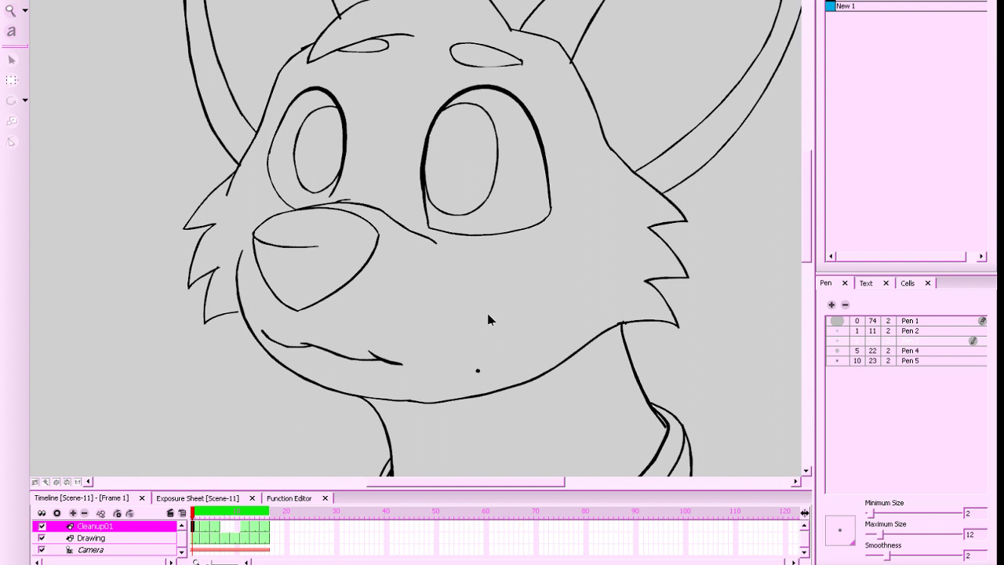
{"action": "key", "text": "ctrl+z"}
Scrub through the cleaned-up frames with the whole head in view, ending on frame 1, and save the scene
{"action": "key", "text": "1"}
{"action": "key", "text": "1"}
{"action": "key", "text": "1"}
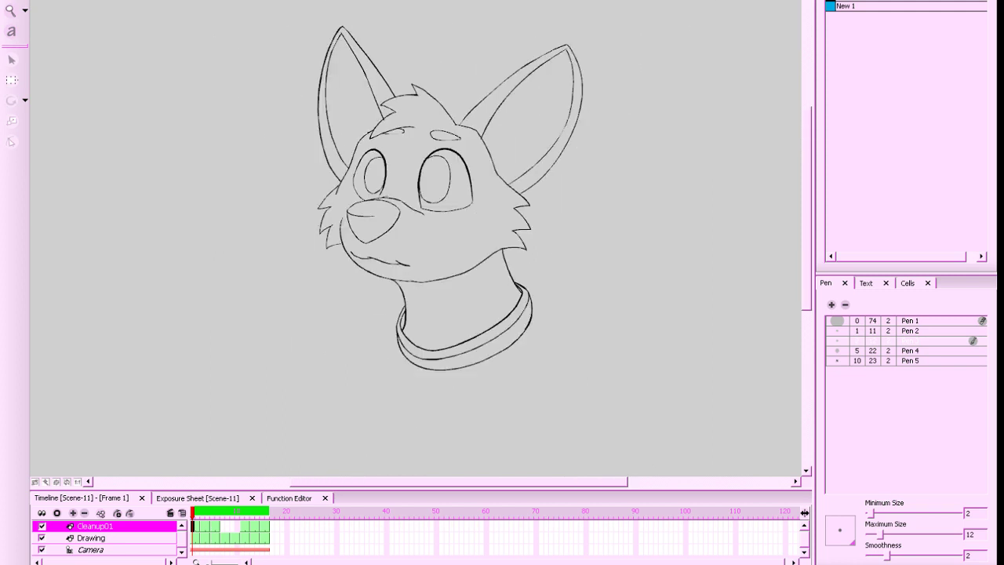
{"action": "key", "text": "2"}
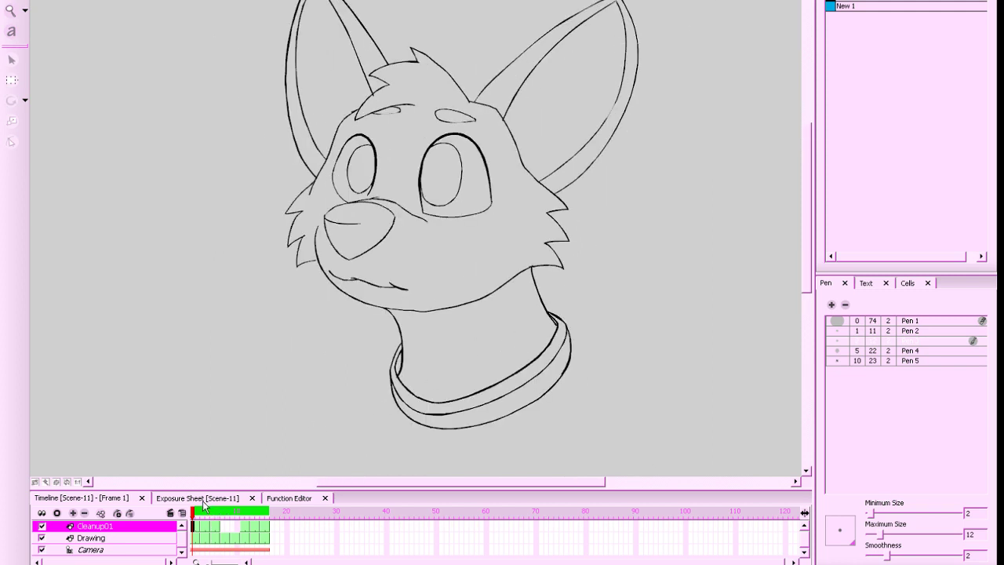
{"action": "left_click", "coordinate": [233, 512]}
{"action": "mouse_move", "coordinate": [233, 512]}
{"action": "left_mouse_down"}
{"action": "mouse_move", "coordinate": [274, 511]}
{"action": "mouse_move", "coordinate": [183, 510]}
{"action": "mouse_move", "coordinate": [266, 510]}
{"action": "mouse_move", "coordinate": [177, 495]}
{"action": "mouse_move", "coordinate": [275, 494]}
{"action": "mouse_move", "coordinate": [201, 494]}
{"action": "mouse_move", "coordinate": [265, 488]}
{"action": "mouse_move", "coordinate": [196, 478]}
{"action": "mouse_move", "coordinate": [270, 476]}
{"action": "mouse_move", "coordinate": [185, 487]}
{"action": "left_mouse_up"}
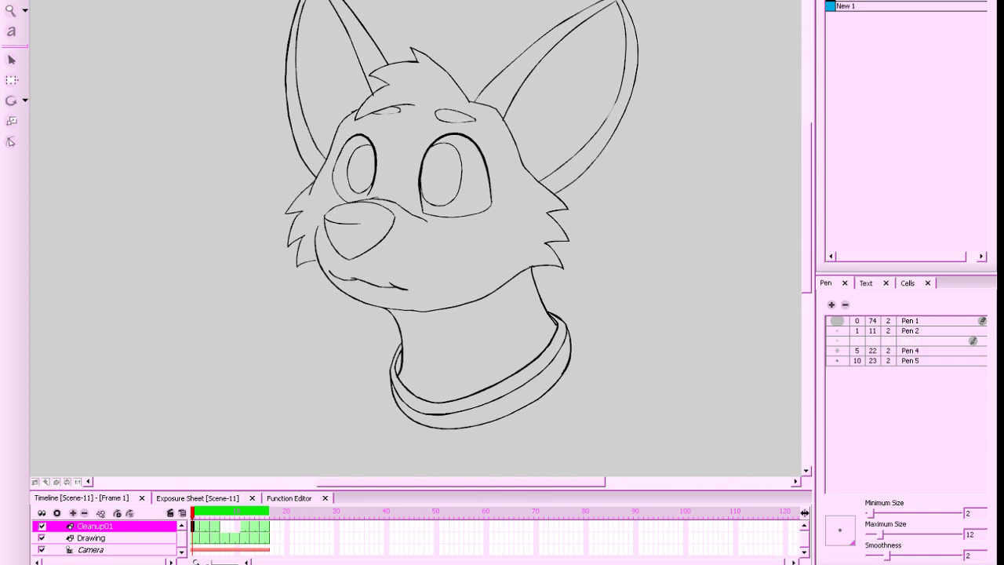
{"action": "key", "text": "ctrl+s"}
Select frame 8 on the Drawing layer and scrub the rough animation back to frame 1
{"action": "left_click", "coordinate": [227, 538]}
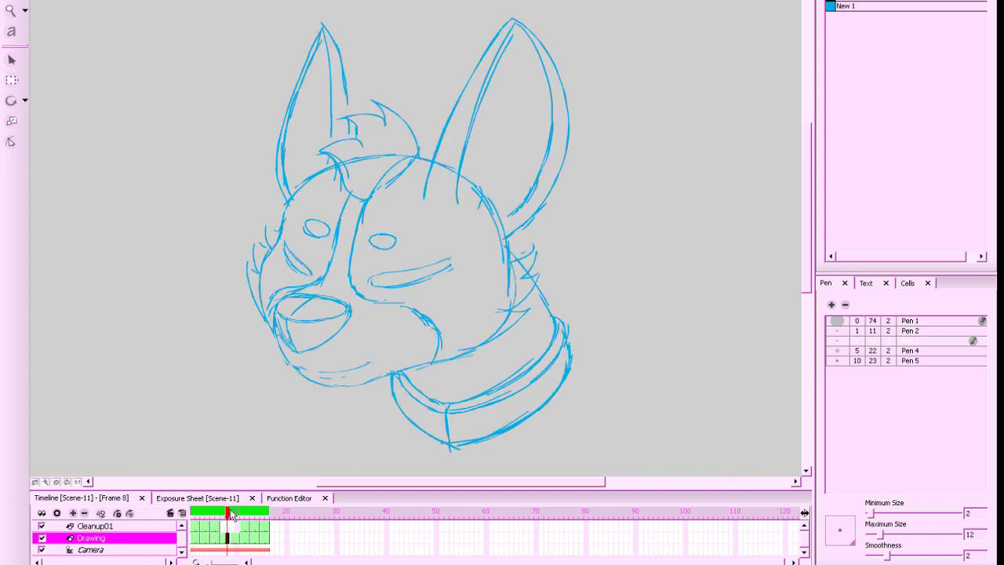
{"action": "mouse_move", "coordinate": [230, 512]}
{"action": "left_mouse_down"}
{"action": "mouse_move", "coordinate": [265, 516]}
{"action": "mouse_move", "coordinate": [160, 517]}
{"action": "left_mouse_up"}
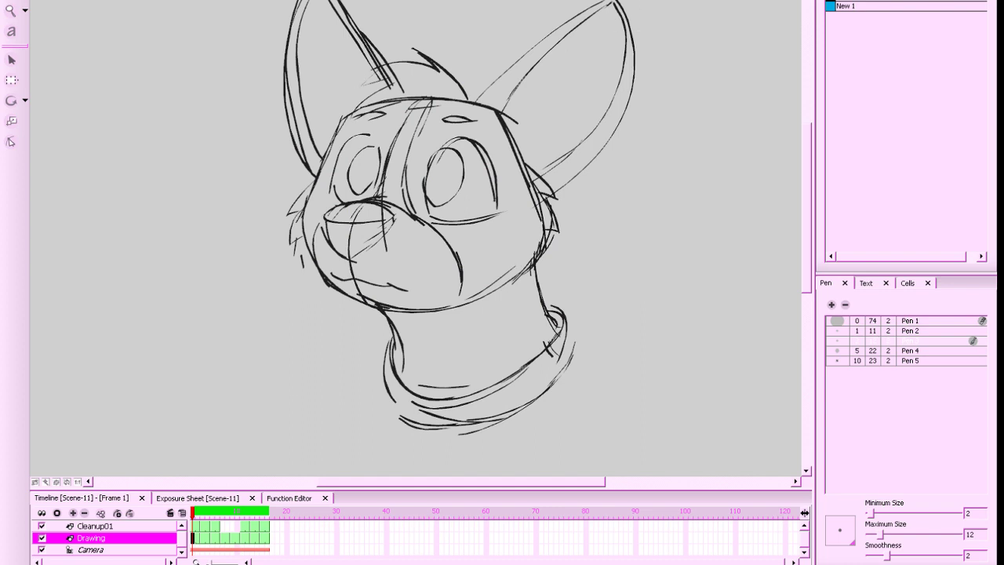
{"action": "left_click", "coordinate": [269, 485]}
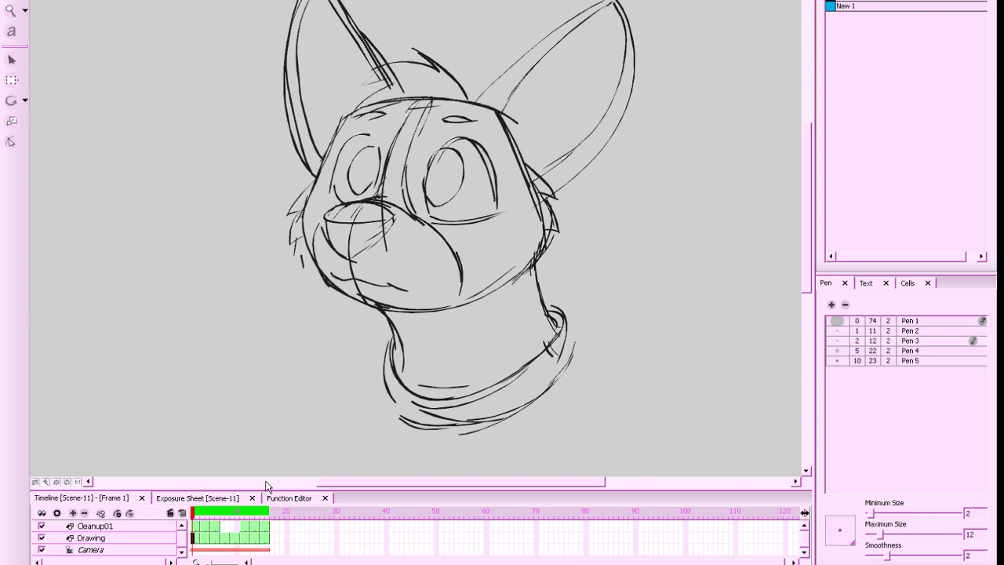